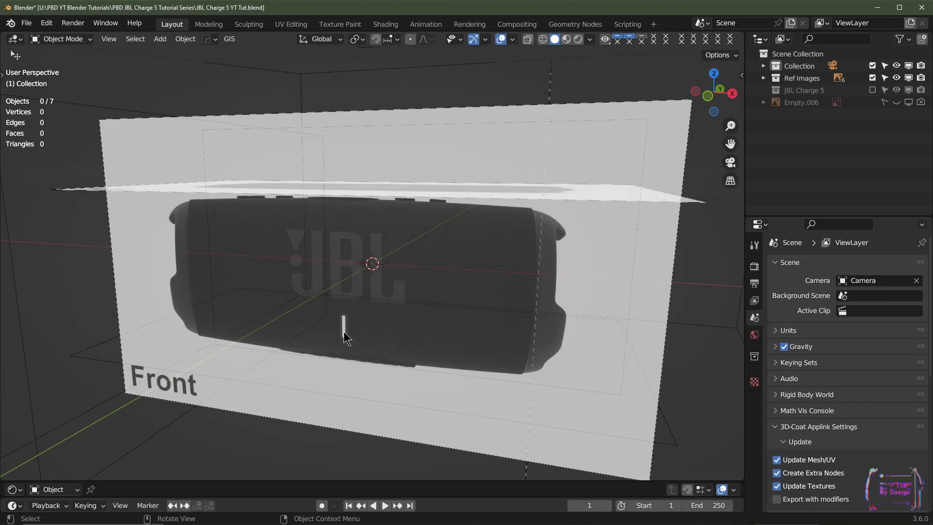
Step: Reset the 3D cursor to the world origin and frame the speaker's front reference in the orthographic view
{"action": "key", "text": "KP_3"}
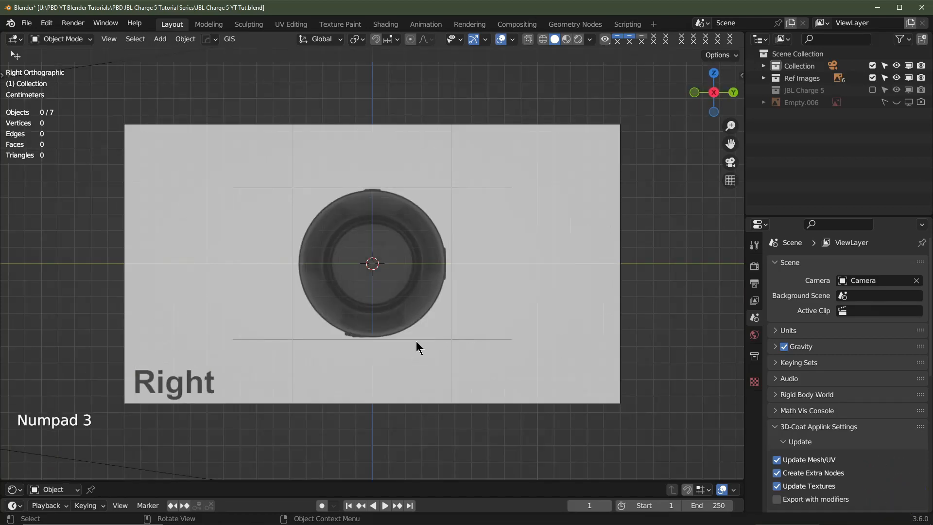
{"action": "scroll", "coordinate": [413, 340], "scroll_direction": "up", "scroll_amount": 2}
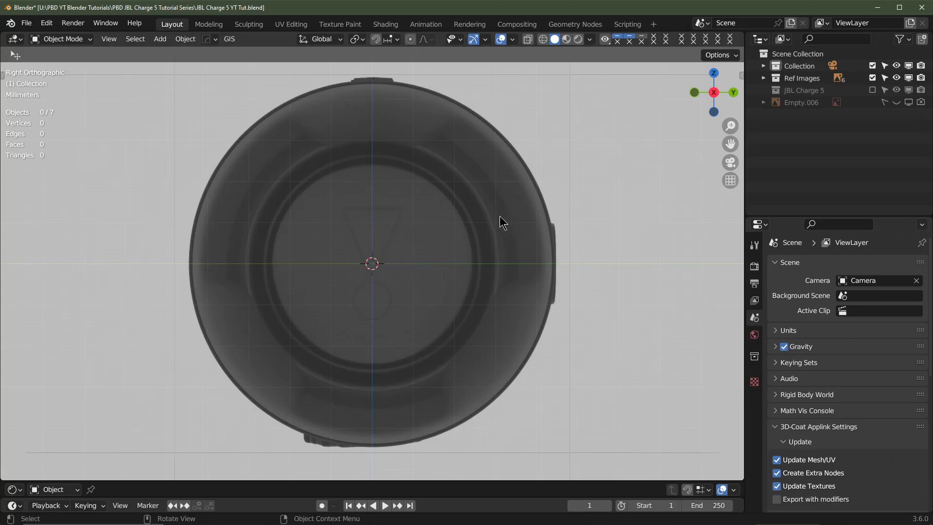
{"action": "key", "text": "KP_1"}
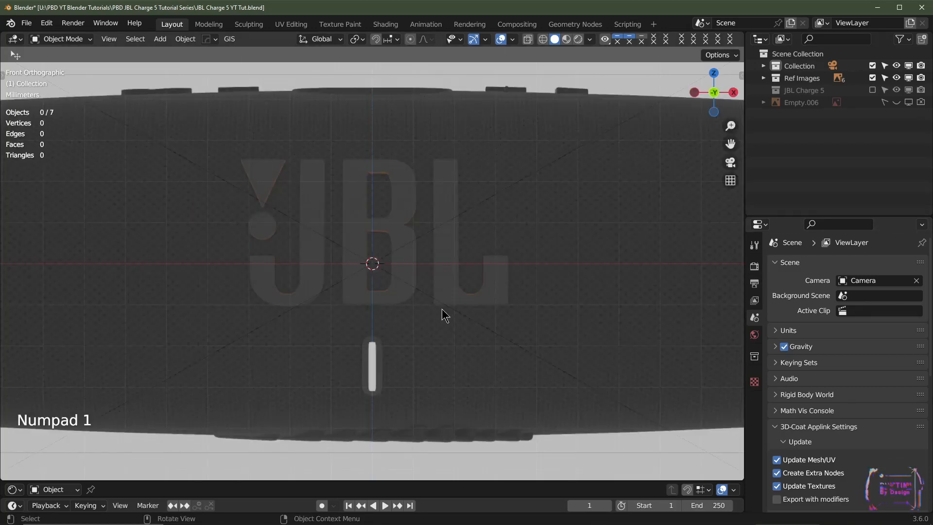
{"action": "key", "text": "shift+c"}
{"action": "middle_click_drag", "start_coordinate": [463, 294], "coordinate": [438, 317]}
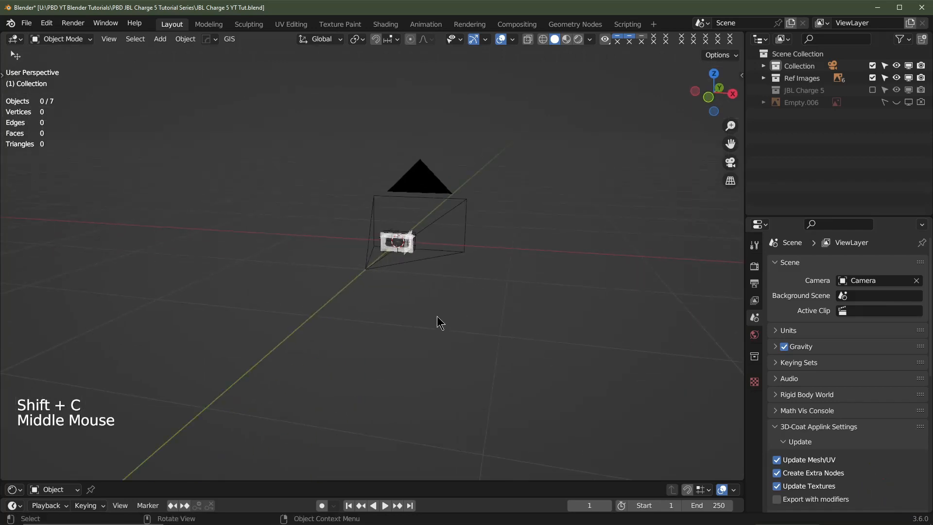
{"action": "key", "text": "KP_1"}
{"action": "scroll", "coordinate": [413, 316], "scroll_direction": "up", "scroll_amount": 6}
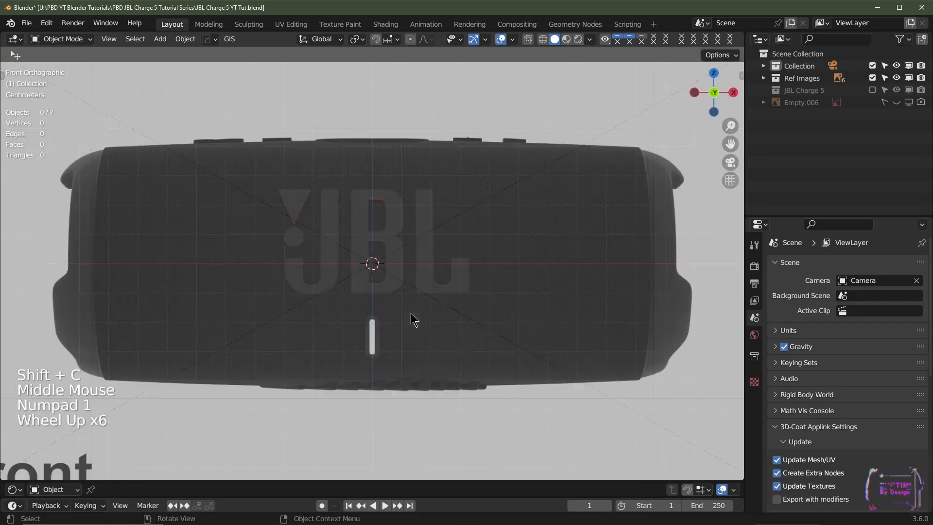
Step: Add a plane at the 3D cursor and rotate its mesh 90° around X in Edit Mode
{"action": "key", "text": "shift+a"}
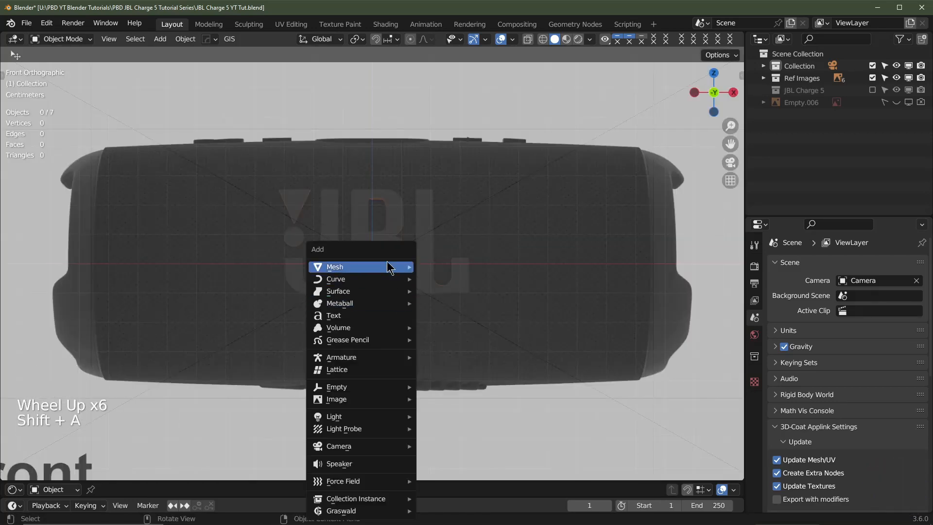
{"action": "mouse_move", "coordinate": [389, 267]}
{"action": "left_click", "coordinate": [438, 267]}
{"action": "scroll", "coordinate": [399, 296], "scroll_direction": "down", "scroll_amount": 2}
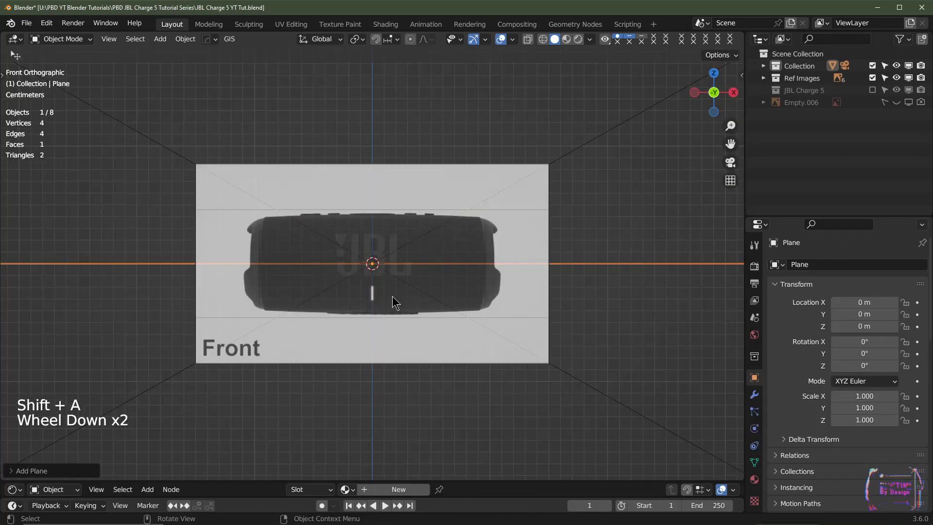
{"action": "key", "text": "Tab"}
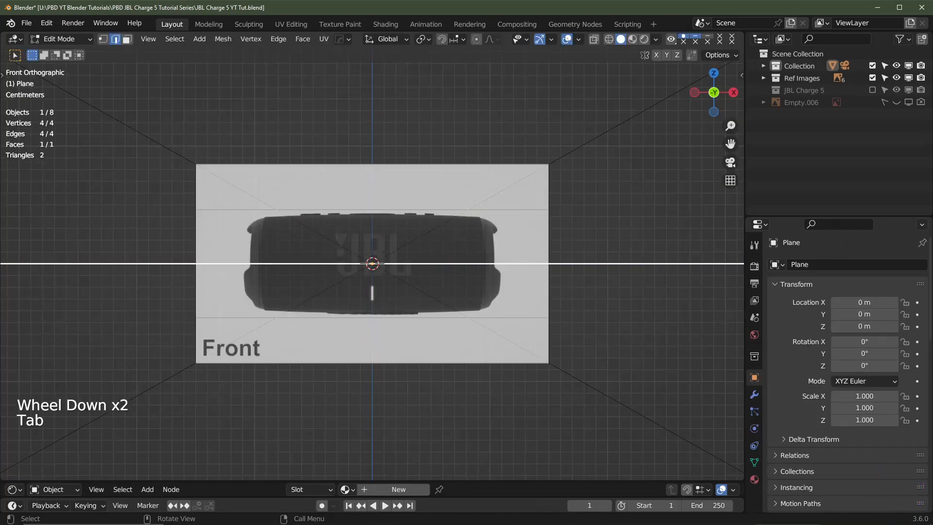
{"action": "type", "text": "rx90"}
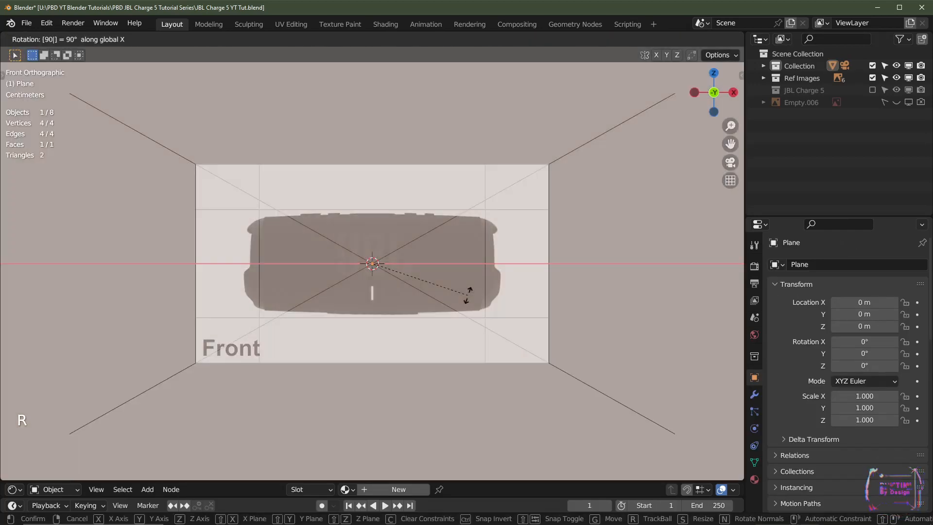
{"action": "key", "text": "Return"}
Step: Scale the plane's mesh by 0.1 twice in succession and return to Object Mode
{"action": "type", "text": "s"}
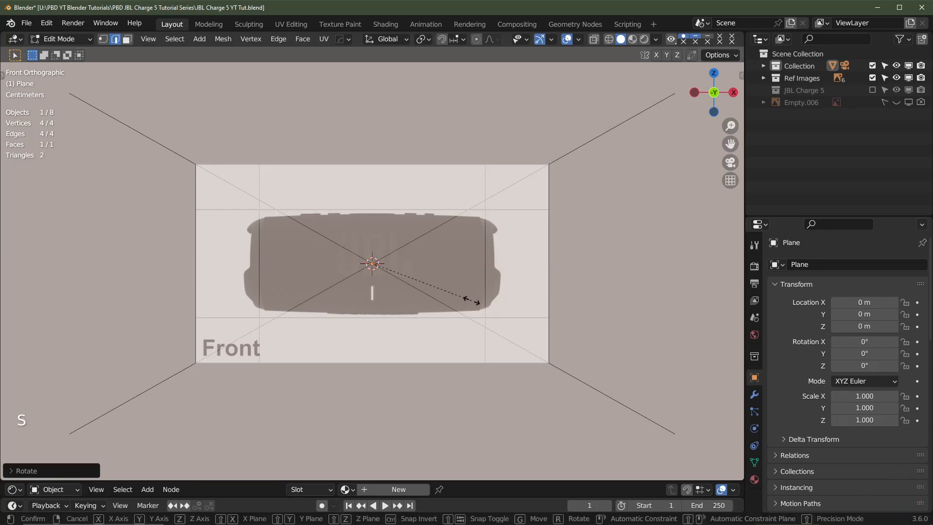
{"action": "type", "text": ".1"}
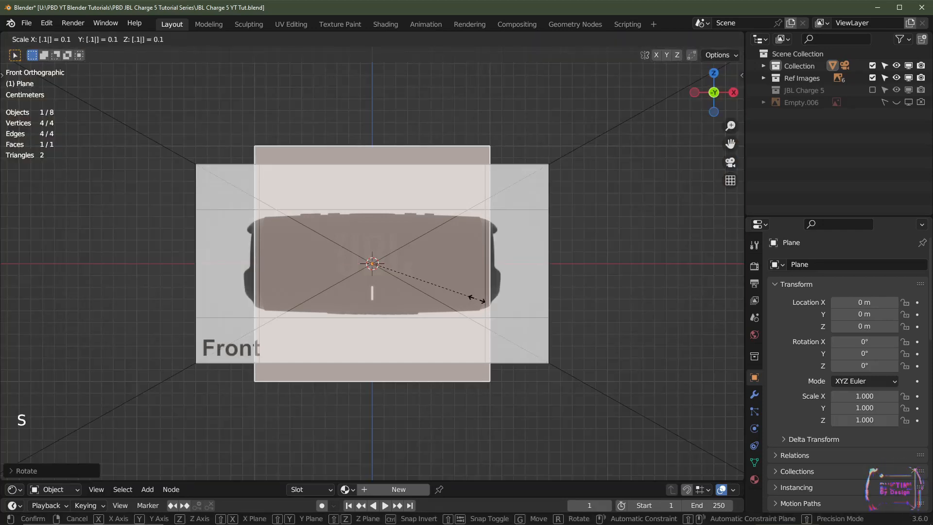
{"action": "key", "text": "Return"}
{"action": "type", "text": "s.1"}
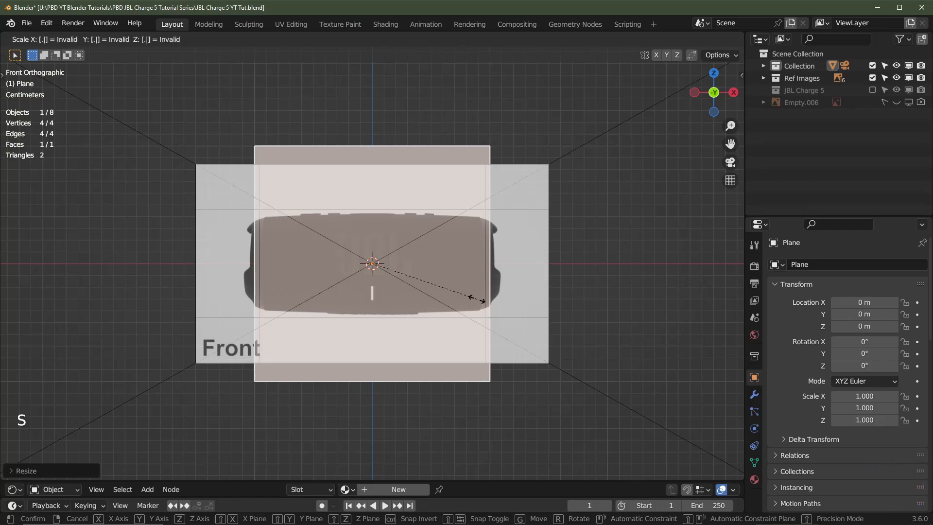
{"action": "left_click", "coordinate": [486, 300]}
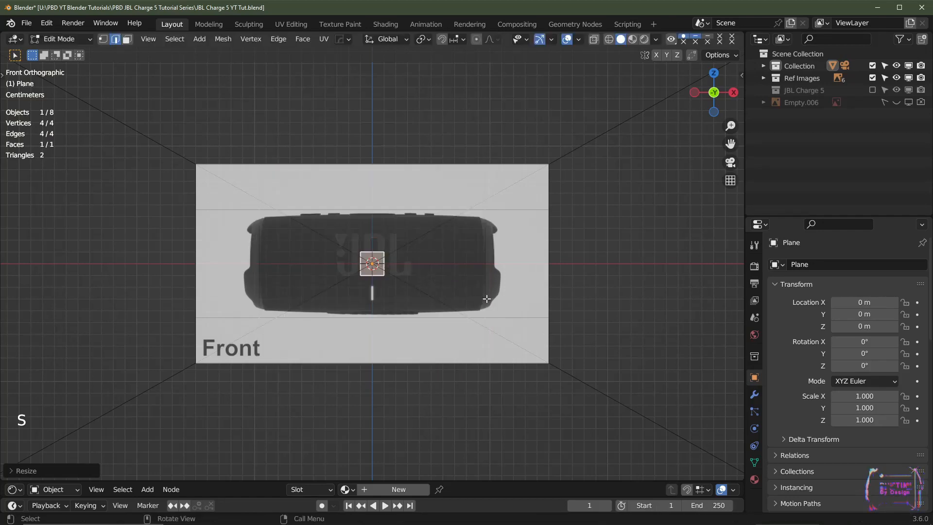
{"action": "scroll", "coordinate": [477, 302], "scroll_direction": "up", "scroll_amount": 2}
{"action": "key", "text": "Tab"}
Step: Move the plane -0.025 m along Z with snapping so it covers the white indicator light below the JBL logo
{"action": "scroll", "coordinate": [431, 317], "scroll_direction": "up", "scroll_amount": 3}
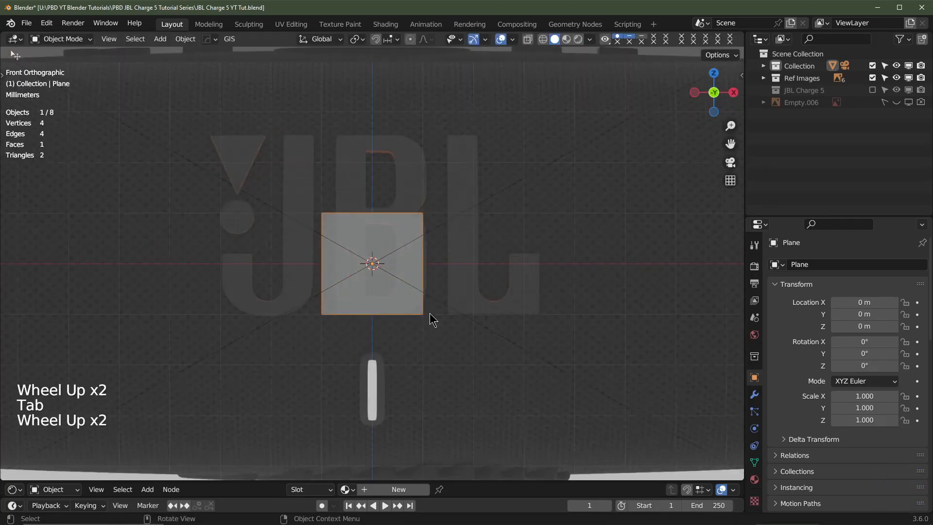
{"action": "middle_click_drag", "start_coordinate": [431, 317], "coordinate": [431, 240], "text": "shift"}
{"action": "key", "text": "g"}
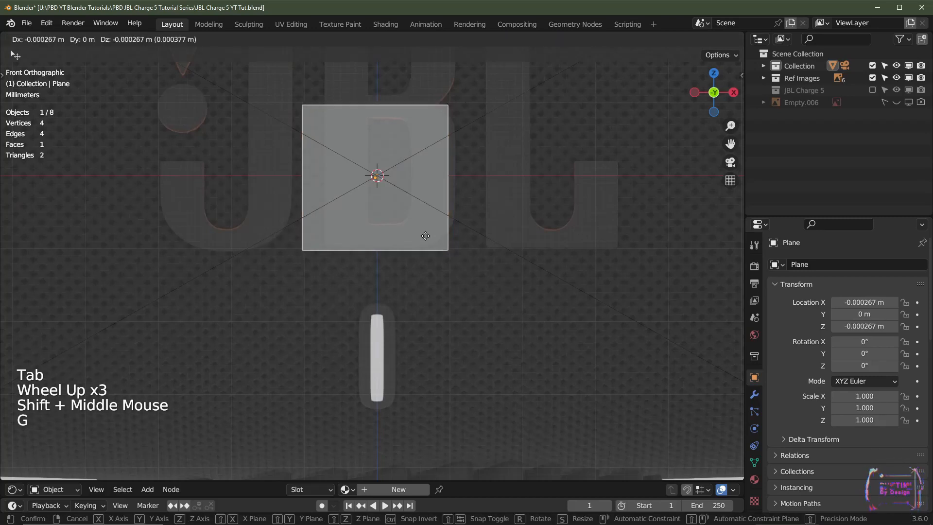
{"action": "key", "text": "ctrl"}
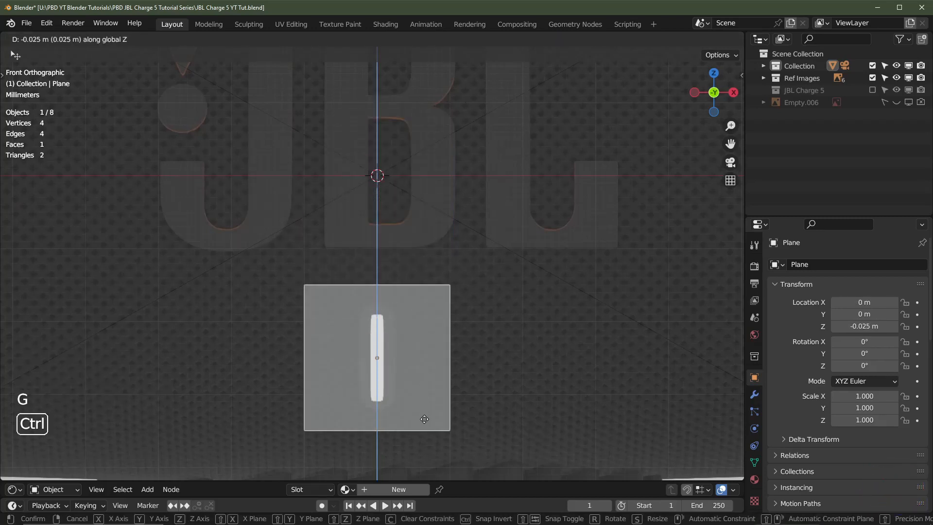
{"action": "left_click", "coordinate": [425, 420]}
Step: Scale the plane's mesh along X and to about 0.78 along Z, matching the indicator's dark surround
{"action": "key", "text": "Tab"}
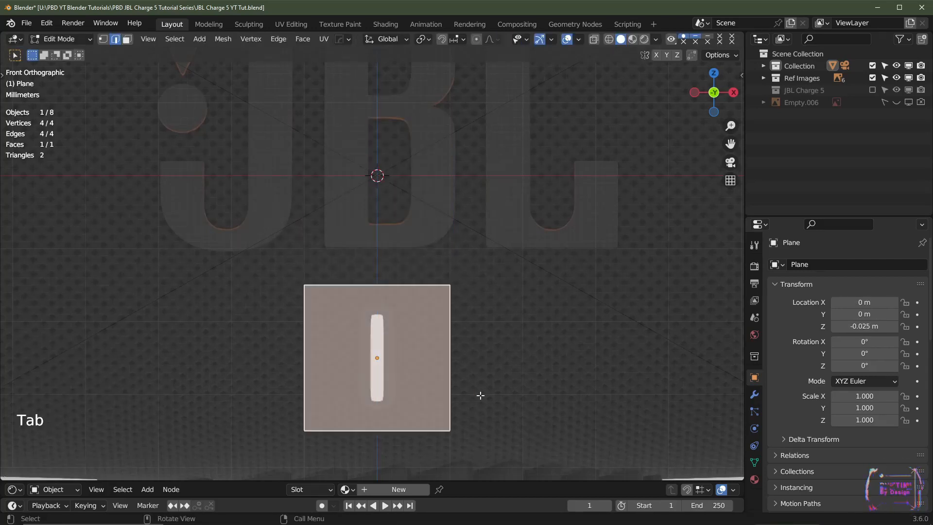
{"action": "key", "text": "s"}
{"action": "key", "text": "x"}
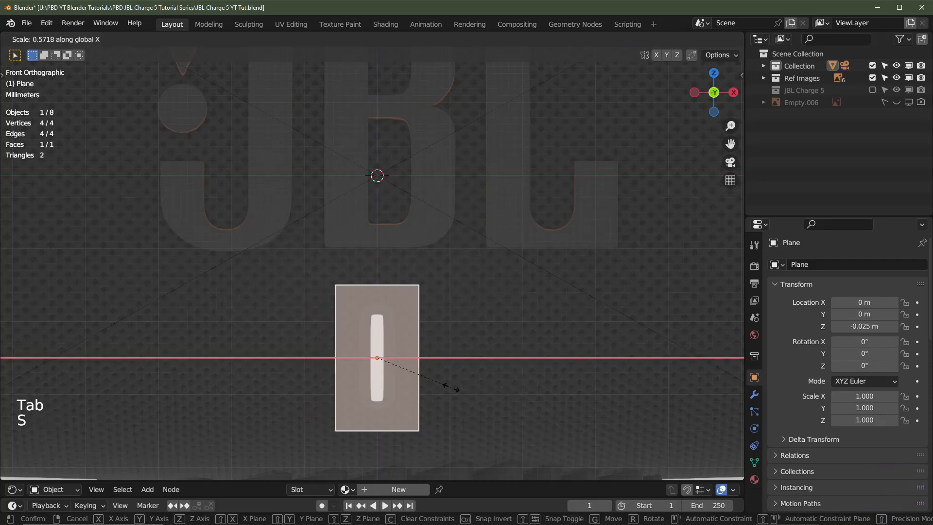
{"action": "left_click", "coordinate": [412, 377]}
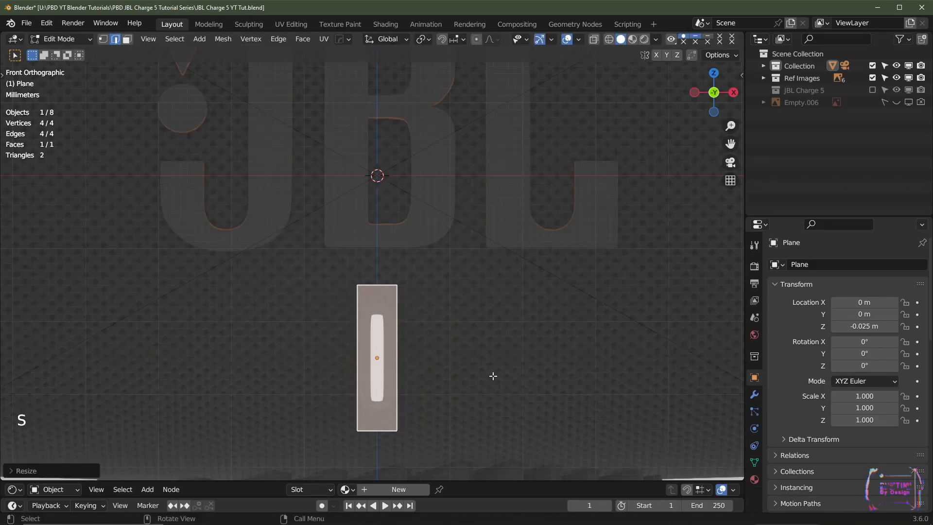
{"action": "key", "text": "s"}
{"action": "key", "text": "z"}
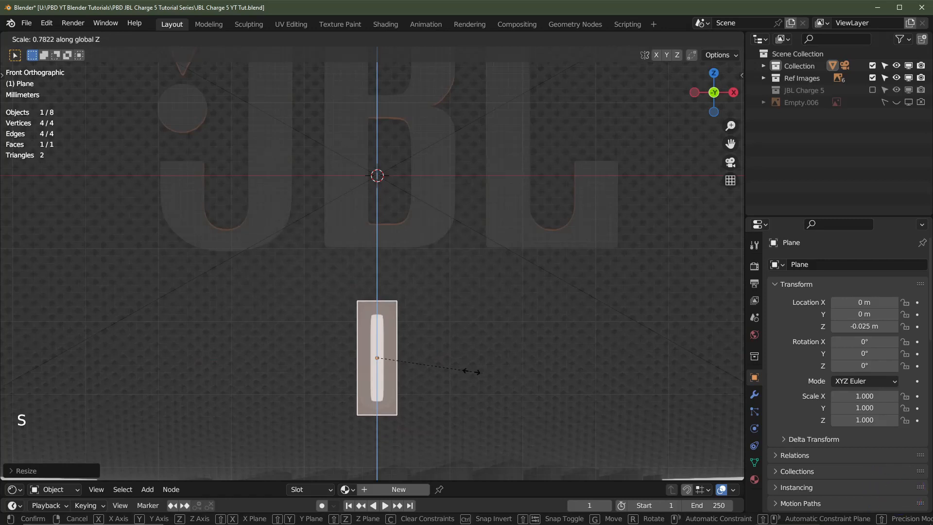
{"action": "left_click", "coordinate": [469, 370]}
Step: Add a level 2 Subdivision modifier to the plane in Object Mode and show its modifier settings
{"action": "scroll", "coordinate": [447, 367], "scroll_direction": "up", "scroll_amount": 2}
{"action": "middle_click_drag", "start_coordinate": [448, 366], "coordinate": [456, 298], "text": "shift"}
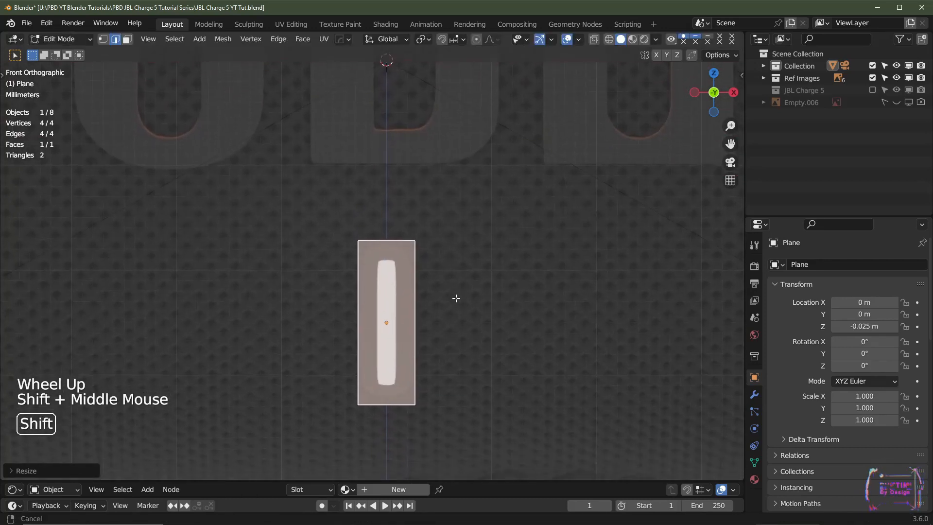
{"action": "key", "text": "Tab"}
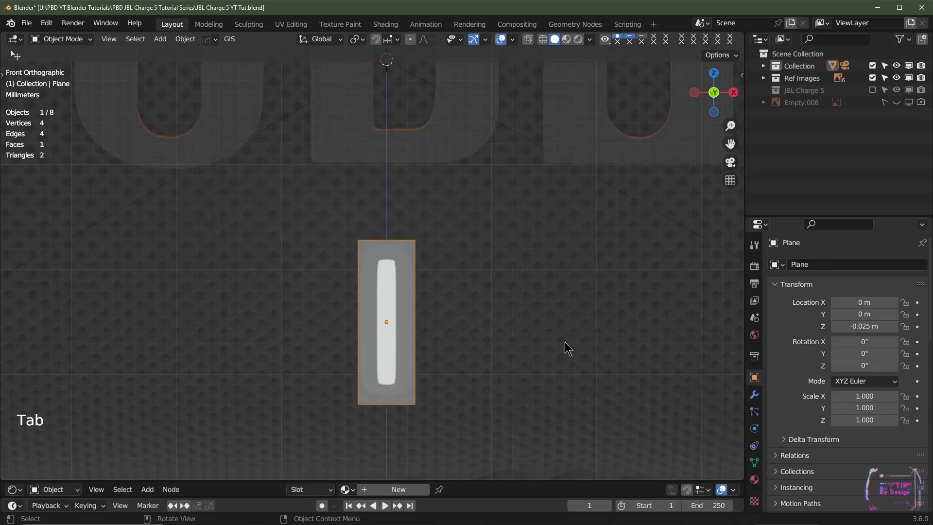
{"action": "key", "text": "ctrl+2"}
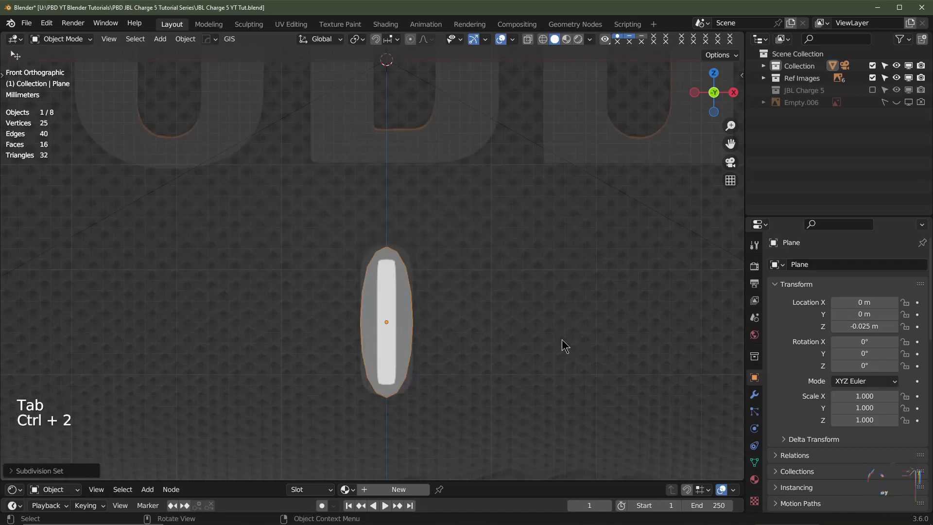
{"action": "left_click", "coordinate": [752, 396]}
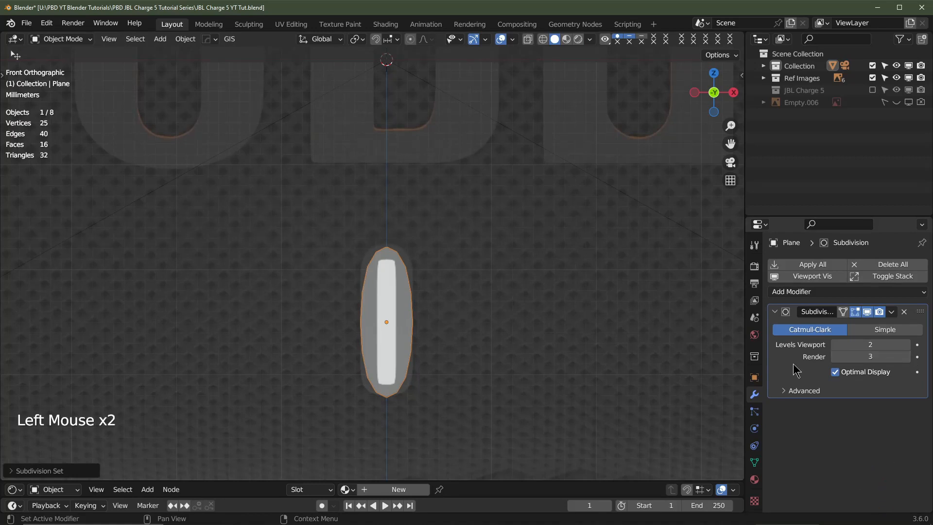
Step: Add a horizontal loop cut across the plane's middle and bevel it about 1.6 mm into two edges
{"action": "key", "text": "Tab"}
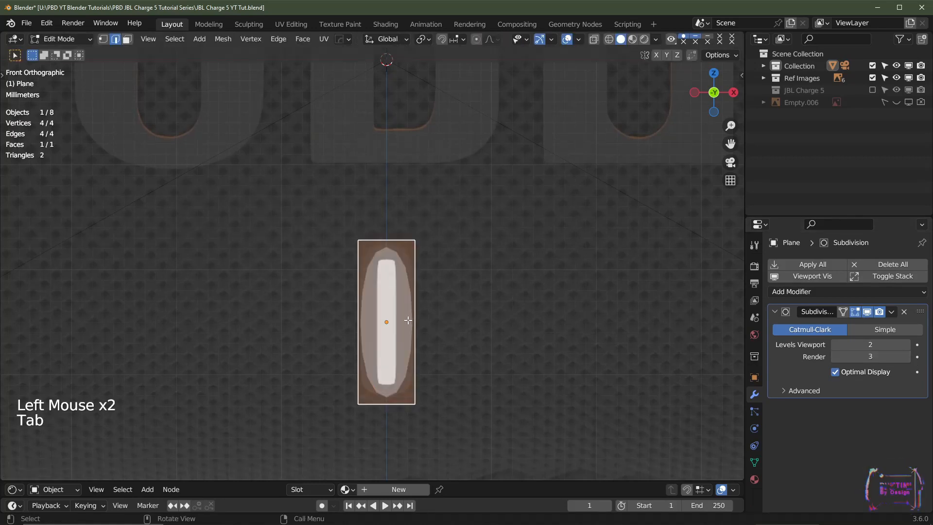
{"action": "key", "text": "ctrl+r"}
{"action": "left_click", "coordinate": [409, 321]}
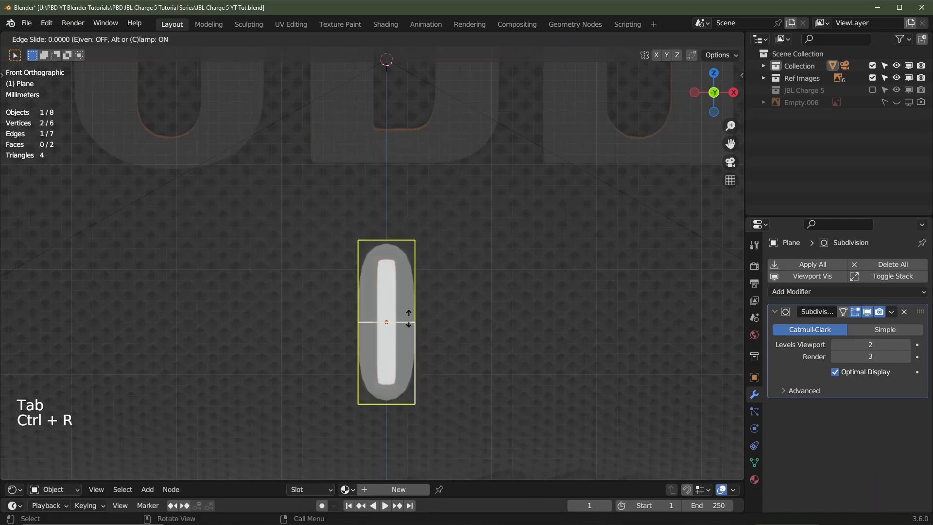
{"action": "left_click", "coordinate": [408, 319]}
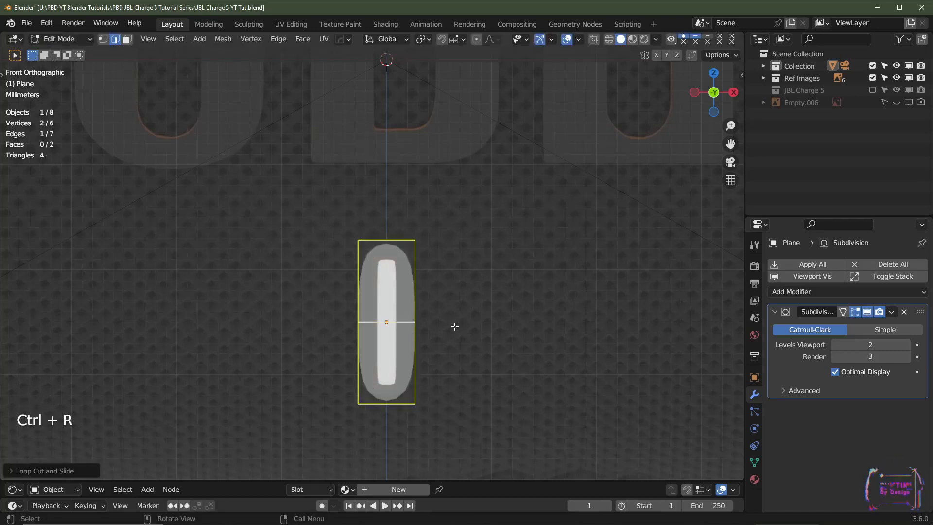
{"action": "key", "text": "ctrl+b"}
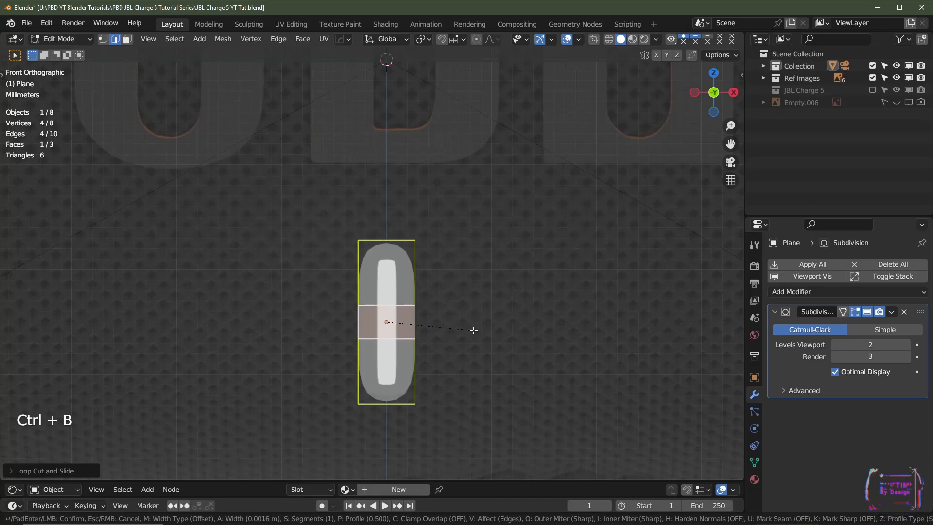
{"action": "left_click", "coordinate": [461, 327]}
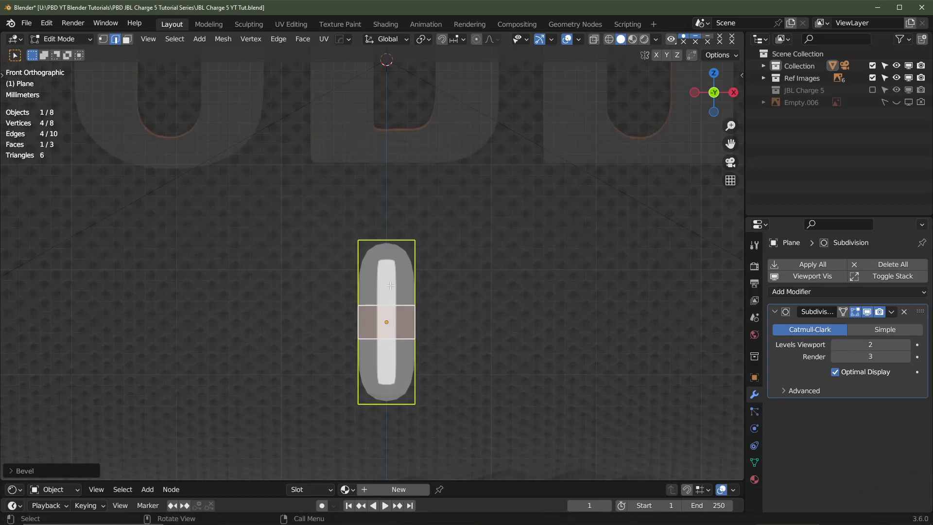
Step: Inset the plane's three faces together about 1.4 mm, and inset them again about 0.2 mm to the white light's outline
{"action": "key", "text": "3"}
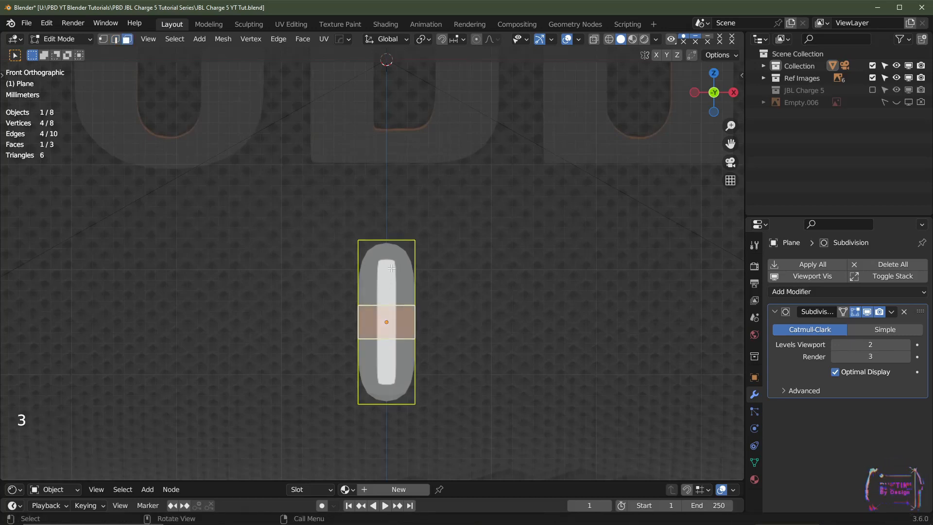
{"action": "left_click", "coordinate": [392, 268]}
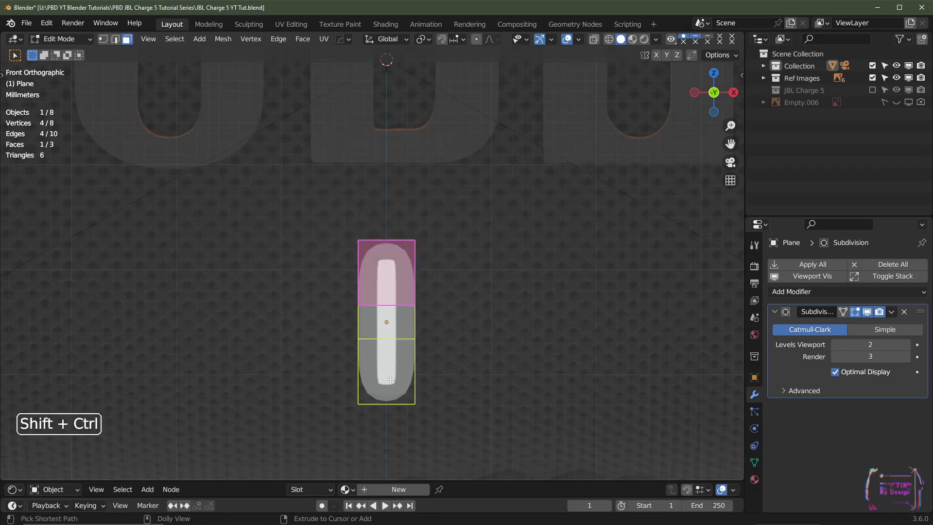
{"action": "left_click", "coordinate": [382, 371], "text": "ctrl+shift"}
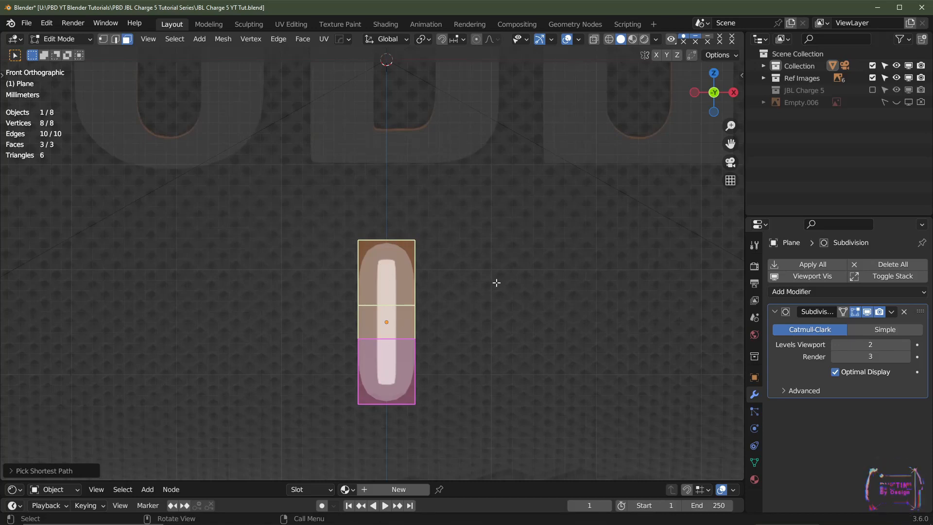
{"action": "key", "text": "i"}
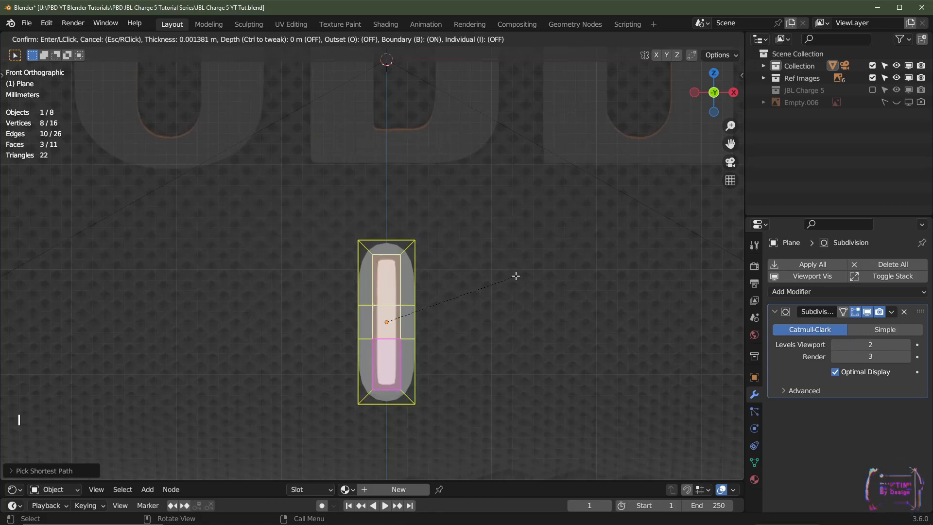
{"action": "left_click", "coordinate": [516, 275]}
{"action": "key", "text": "i"}
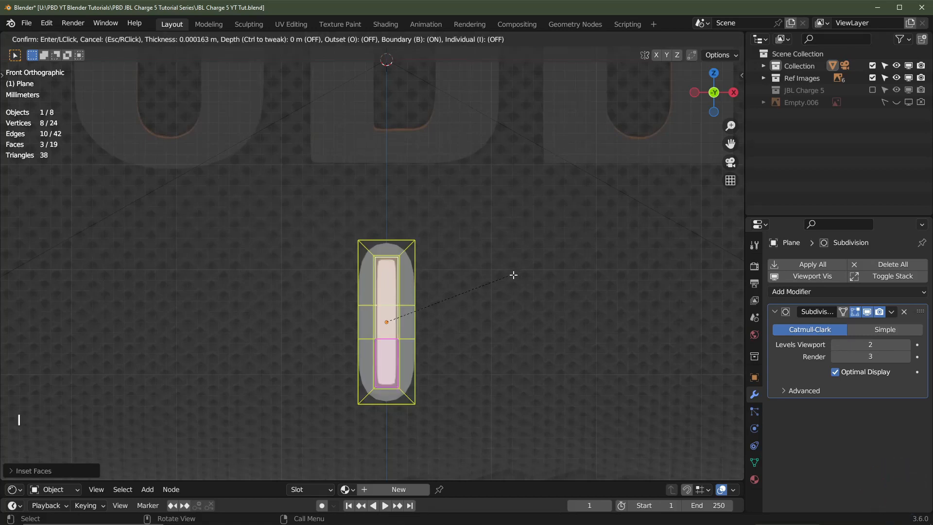
{"action": "left_click", "coordinate": [514, 275]}
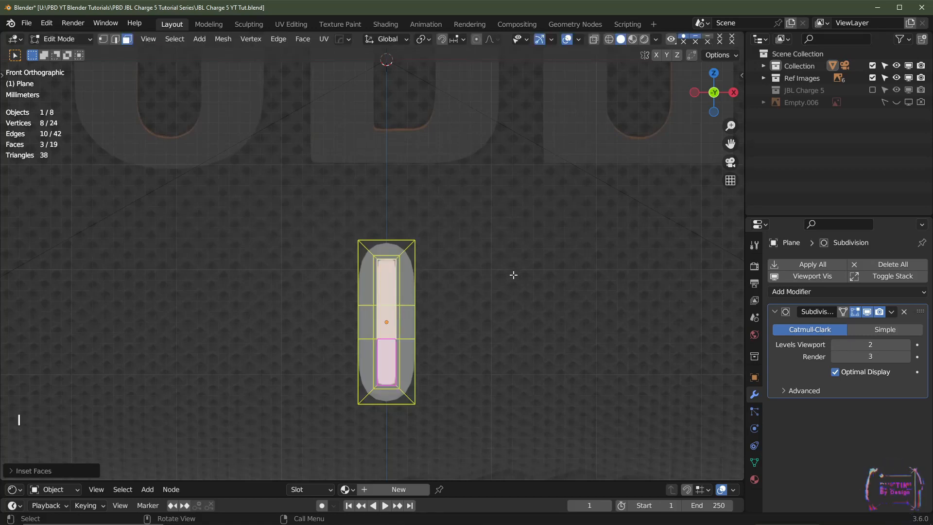
Step: Return the plane to Object Mode and assign the existing Rubber material to it
{"action": "key", "text": "Tab"}
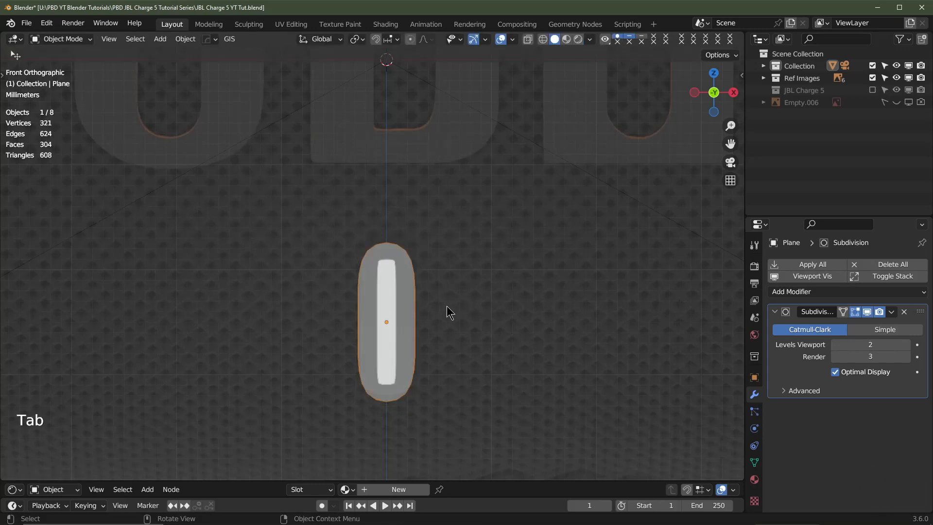
{"action": "middle_click_drag", "start_coordinate": [523, 329], "coordinate": [486, 326]}
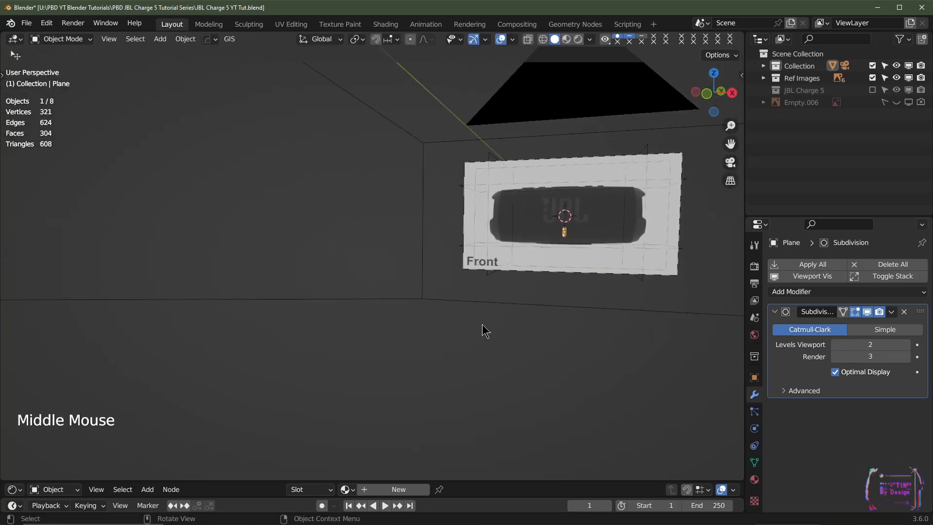
{"action": "key", "text": "KP_Decimal"}
{"action": "scroll", "coordinate": [433, 325], "scroll_direction": "down", "scroll_amount": 1}
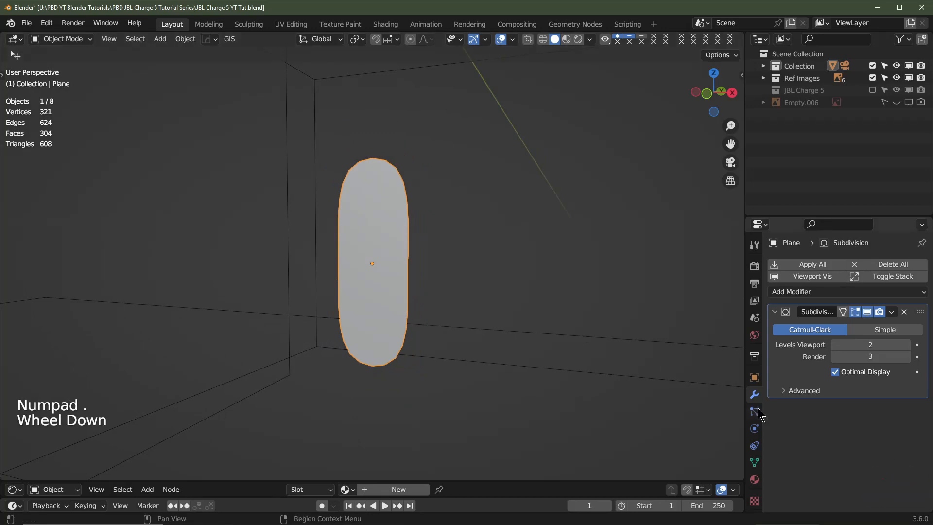
{"action": "left_click", "coordinate": [755, 479]}
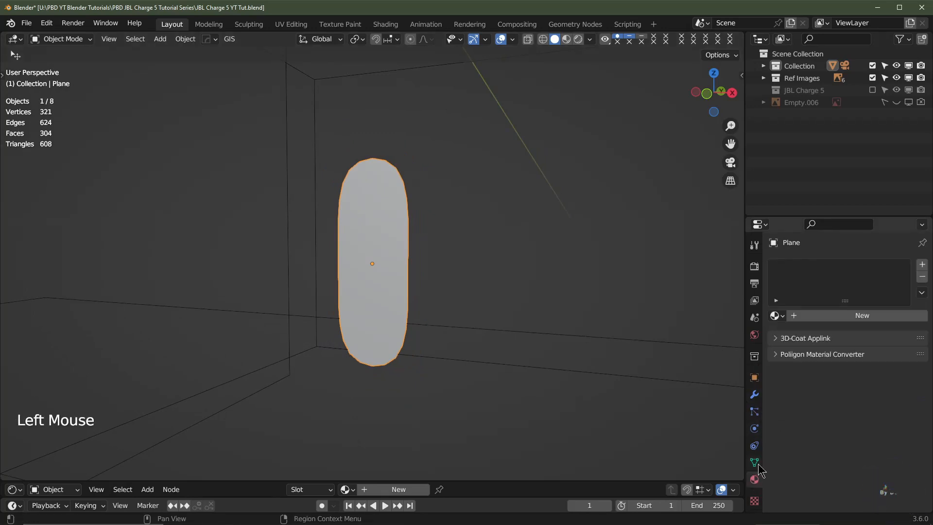
{"action": "left_click", "coordinate": [777, 318]}
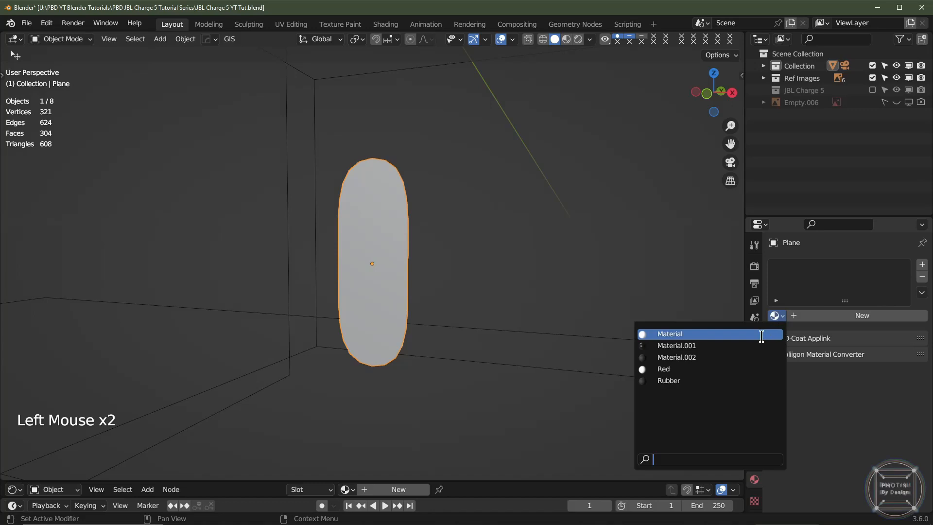
{"action": "left_click", "coordinate": [708, 380]}
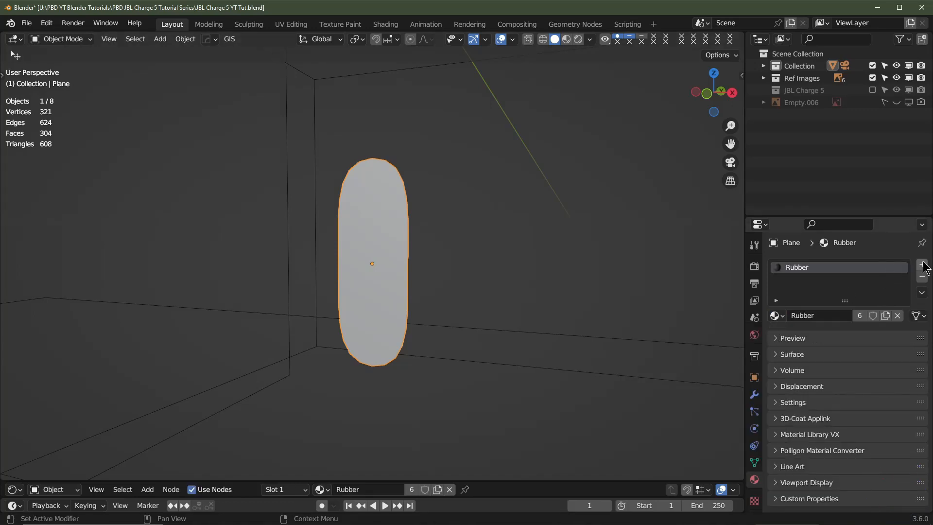
Step: Add a second material slot to the plane with the existing material named Material, and rename that material Emission
{"action": "left_click", "coordinate": [923, 264]}
{"action": "left_click", "coordinate": [777, 335]}
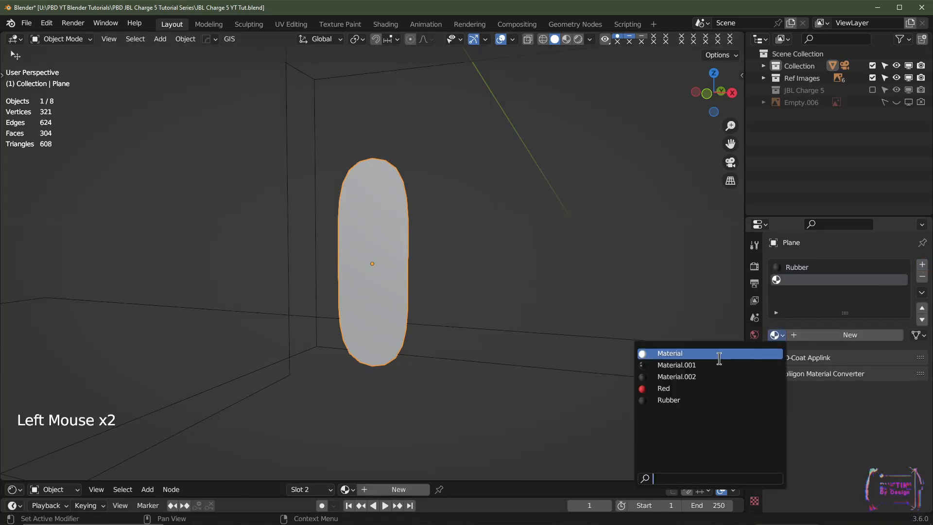
{"action": "left_click", "coordinate": [680, 353]}
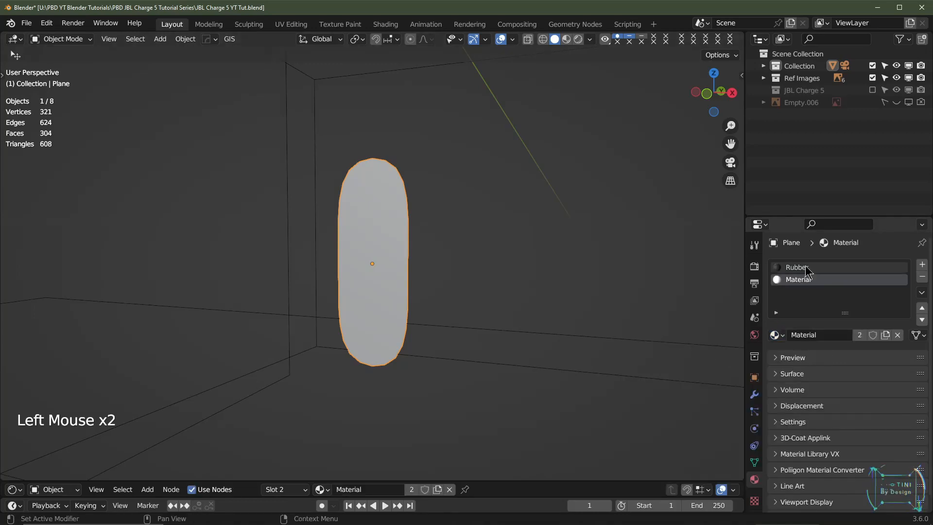
{"action": "left_click", "coordinate": [812, 335]}
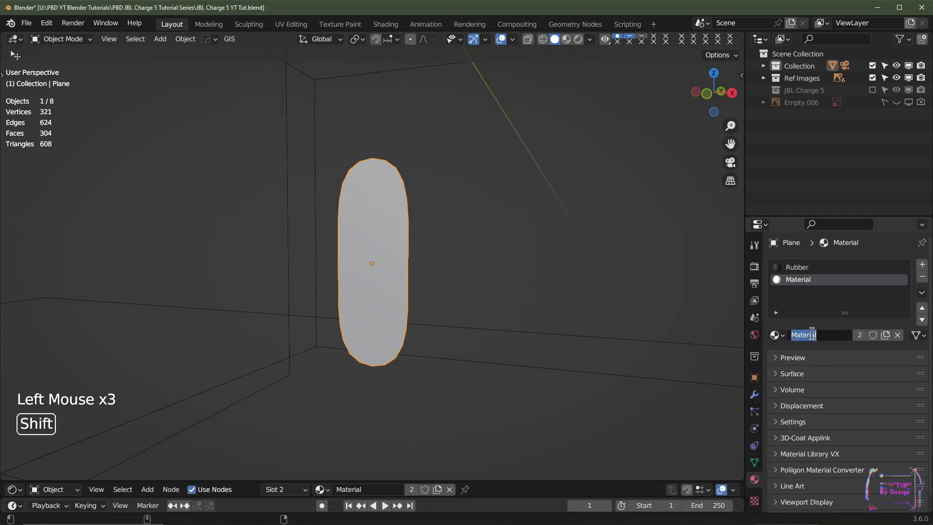
{"action": "type", "text": "Em"}
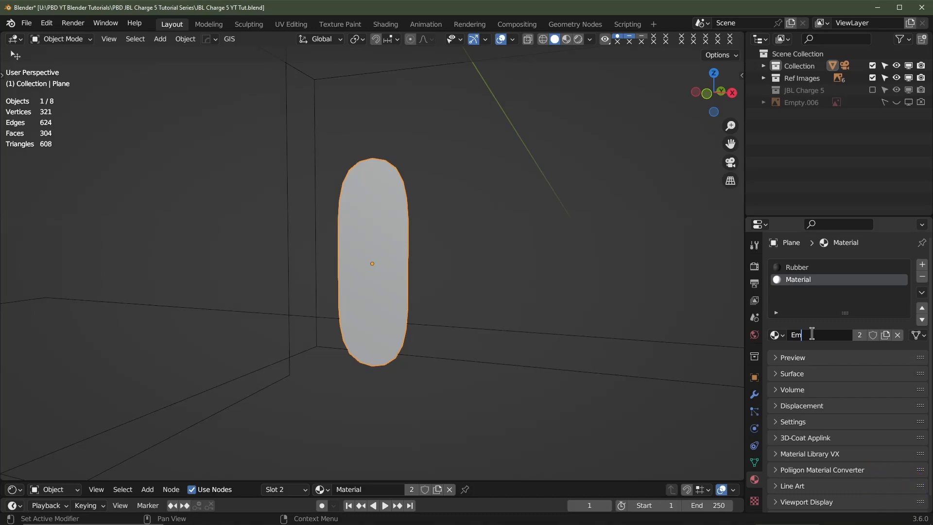
{"action": "type", "text": "ission"}
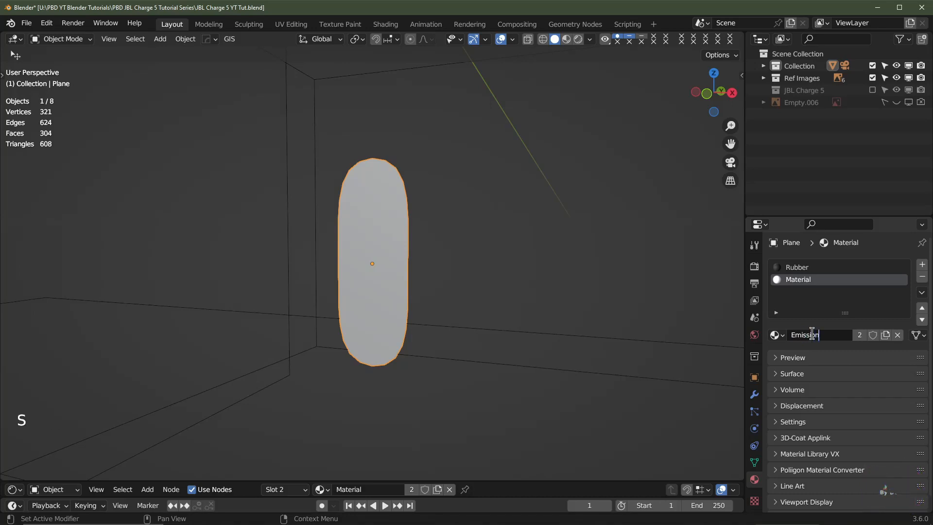
{"action": "key", "text": "Return"}
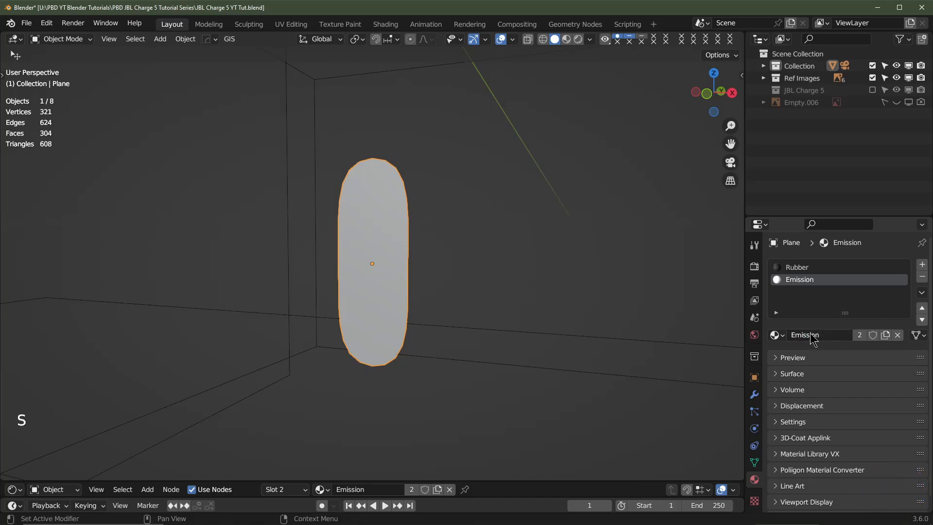
Step: Scale the plane's whole mesh to about 0.89 along X in front view and return to Object Mode
{"action": "scroll", "coordinate": [444, 315], "scroll_direction": "down", "scroll_amount": 2}
{"action": "scroll", "coordinate": [418, 305], "scroll_direction": "down", "scroll_amount": 2}
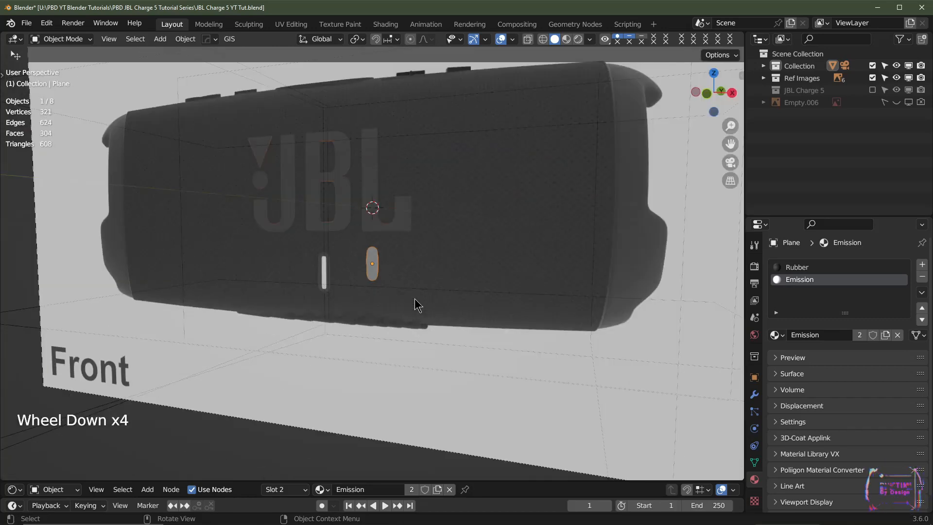
{"action": "middle_click_drag", "start_coordinate": [417, 304], "coordinate": [445, 287]}
{"action": "key", "text": "KP_1"}
{"action": "scroll", "coordinate": [417, 296], "scroll_direction": "up", "scroll_amount": 2}
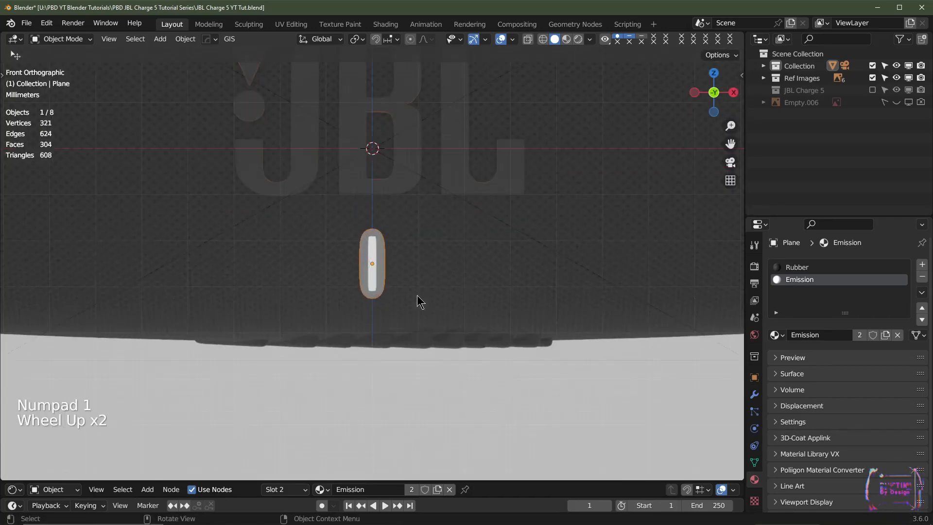
{"action": "scroll", "coordinate": [417, 302], "scroll_direction": "up", "scroll_amount": 2}
{"action": "key", "text": "Tab"}
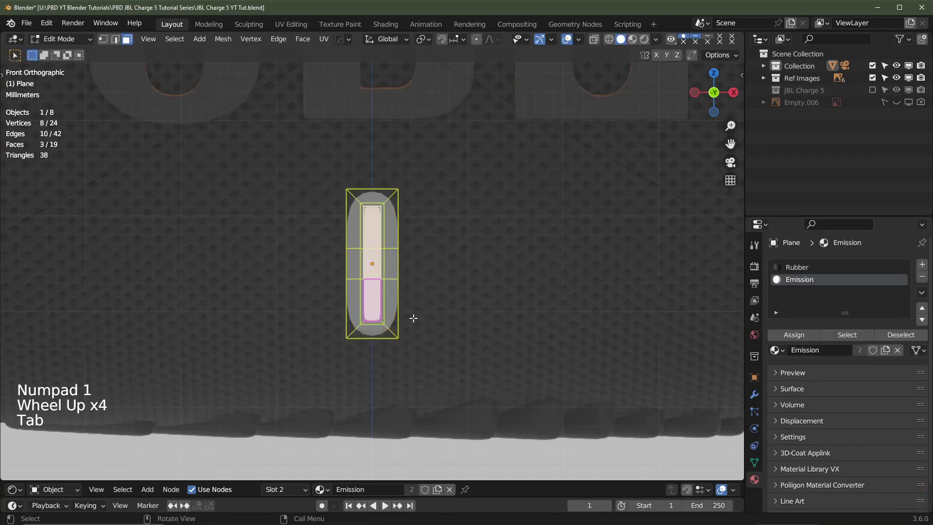
{"action": "key", "text": "a"}
{"action": "key", "text": "a"}
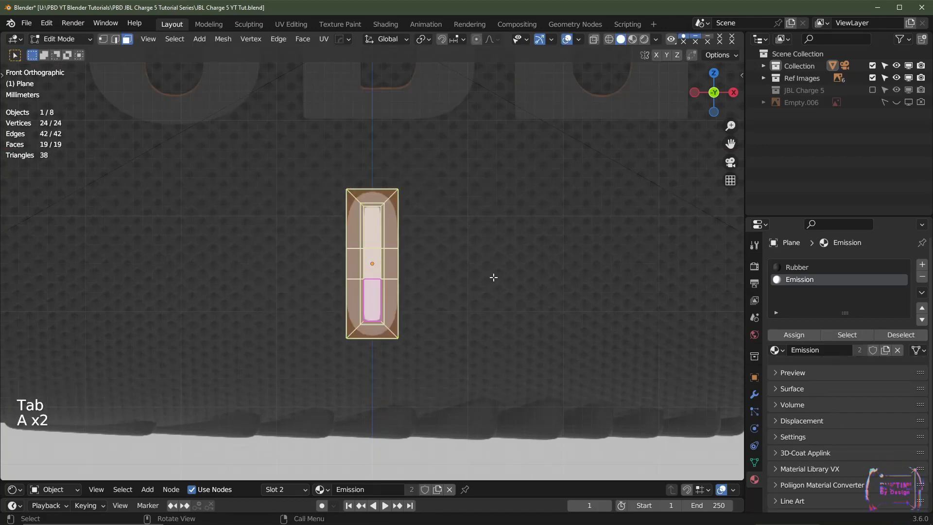
{"action": "key", "text": "s"}
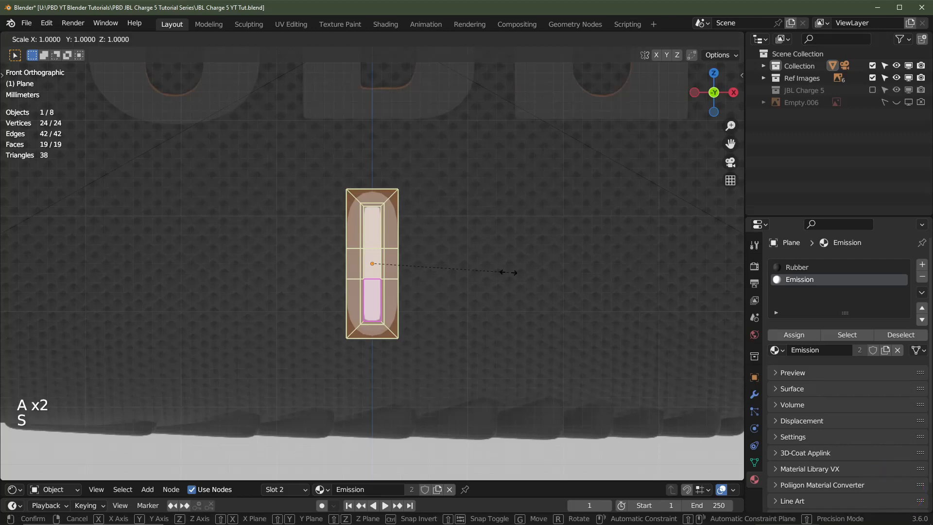
{"action": "key", "text": "x"}
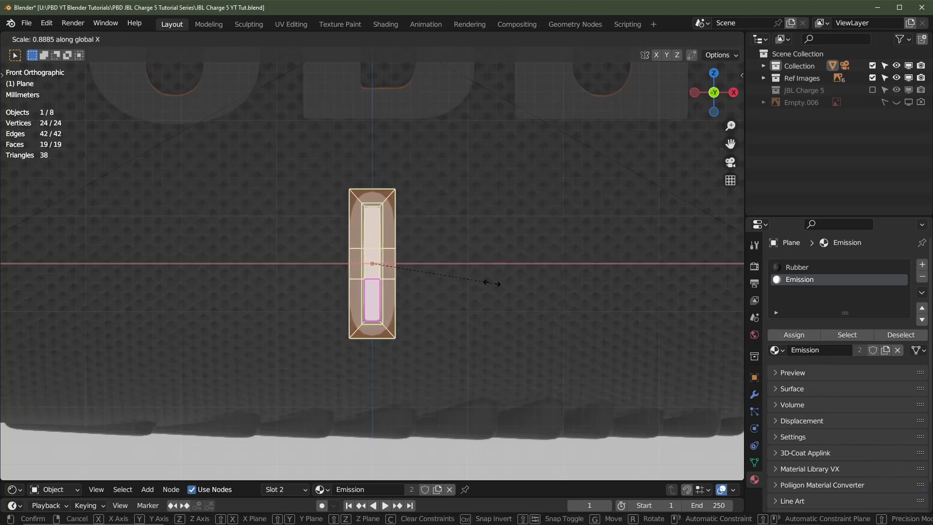
{"action": "left_click", "coordinate": [490, 282]}
{"action": "scroll", "coordinate": [418, 249], "scroll_direction": "down", "scroll_amount": 2}
{"action": "key", "text": "Tab"}
Step: Show the JBL Charge 5 collection, hide the Ref Images collection, and select the logo on the speaker
{"action": "middle_click_drag", "start_coordinate": [417, 265], "coordinate": [455, 263]}
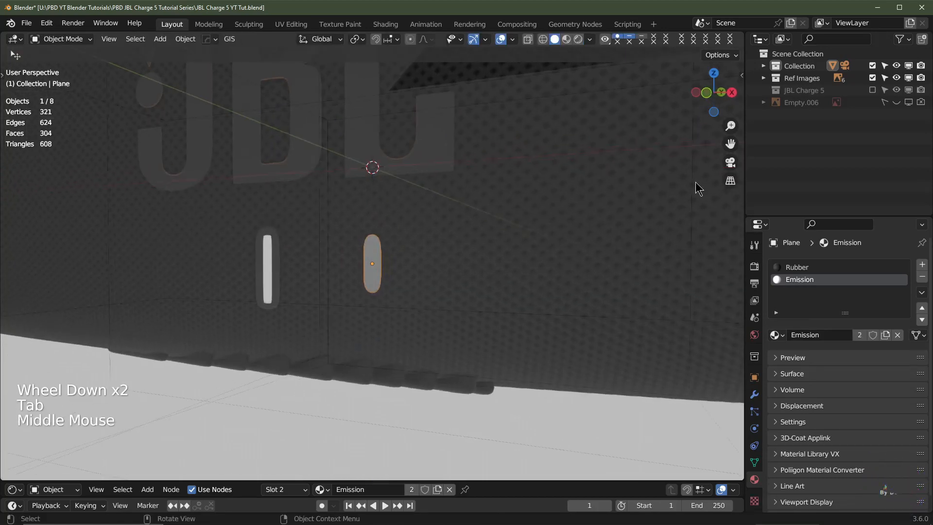
{"action": "left_click", "coordinate": [873, 90]}
{"action": "left_click", "coordinate": [873, 77]}
{"action": "left_click", "coordinate": [377, 130]}
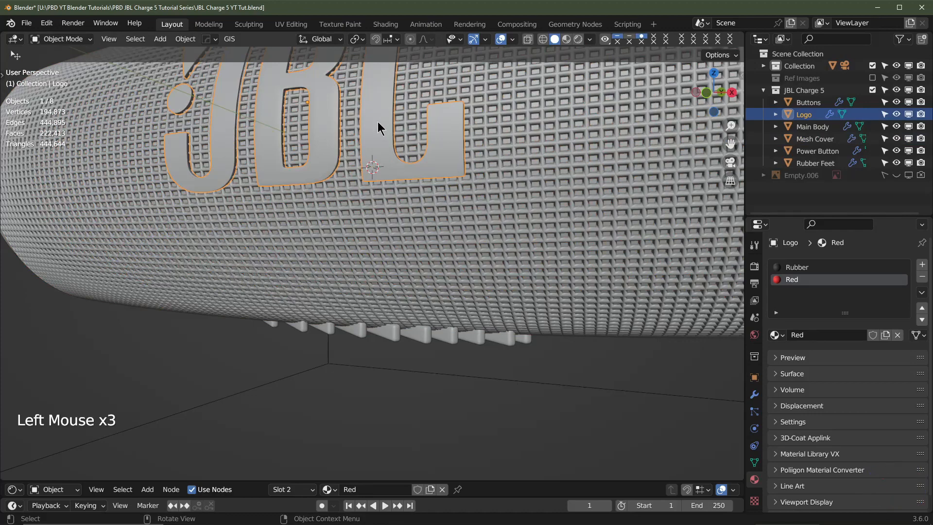
{"action": "middle_click_drag", "start_coordinate": [388, 133], "coordinate": [577, 138]}
Step: Select the indicator plane with the JBL Charge 5 collection hidden, and show the collection again
{"action": "left_click", "coordinate": [872, 90]}
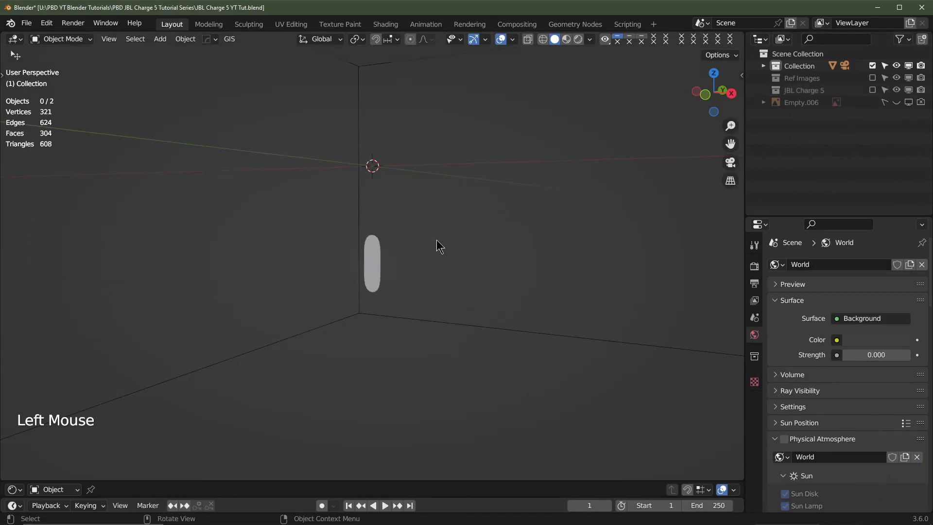
{"action": "left_click", "coordinate": [378, 264]}
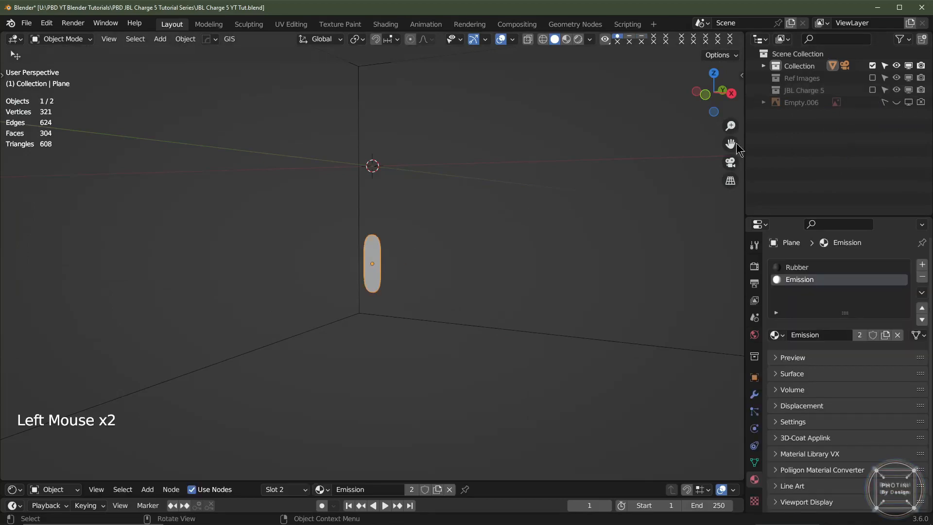
{"action": "left_click", "coordinate": [873, 90]}
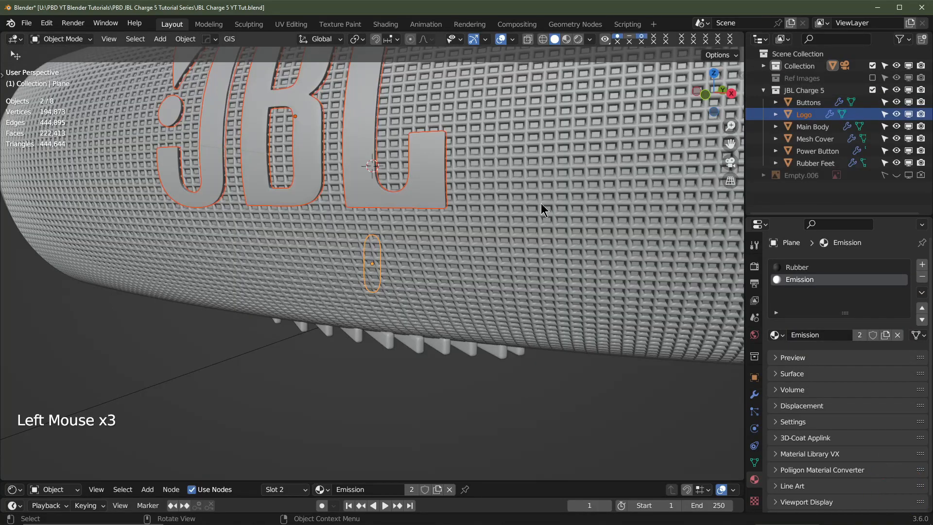
Step: Switch to the right orthographic view and move the indicator plane to the JBL Charge 5 collection
{"action": "scroll", "coordinate": [479, 226], "scroll_direction": "down", "scroll_amount": 2}
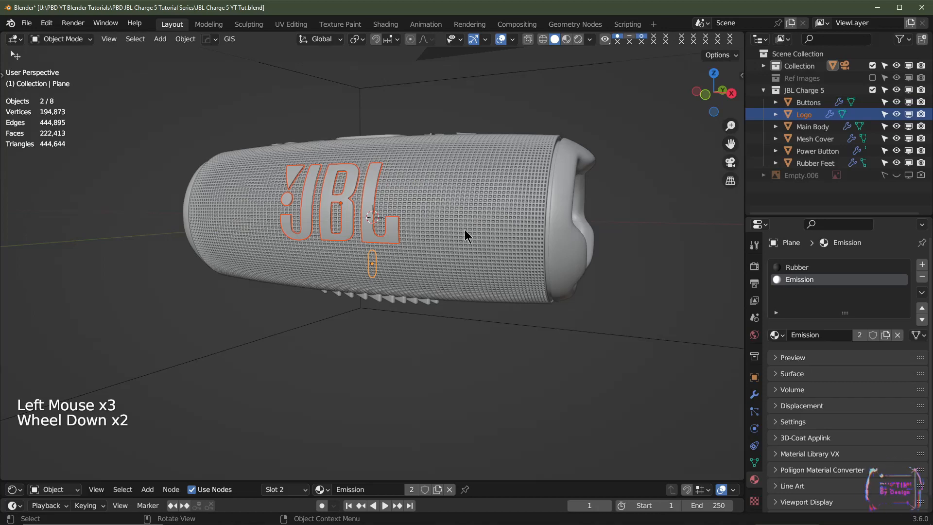
{"action": "key", "text": "KP_3"}
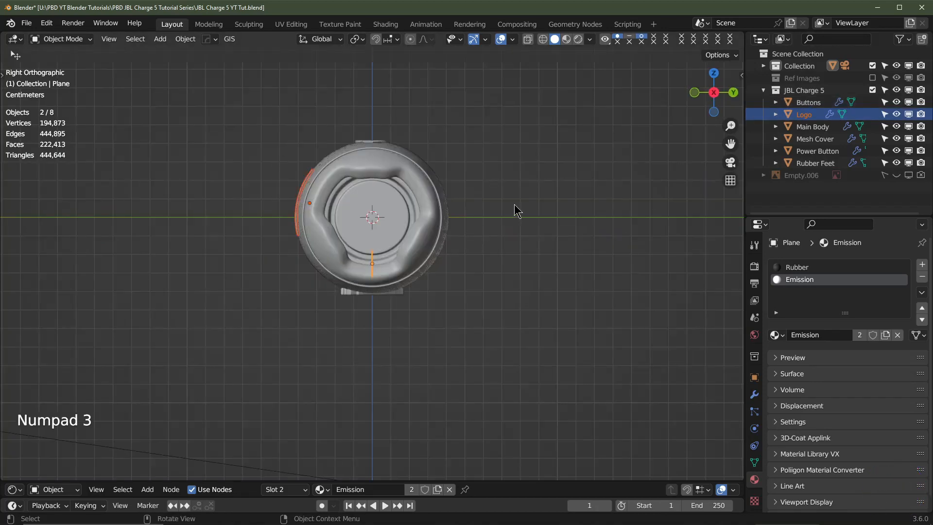
{"action": "key", "text": "m"}
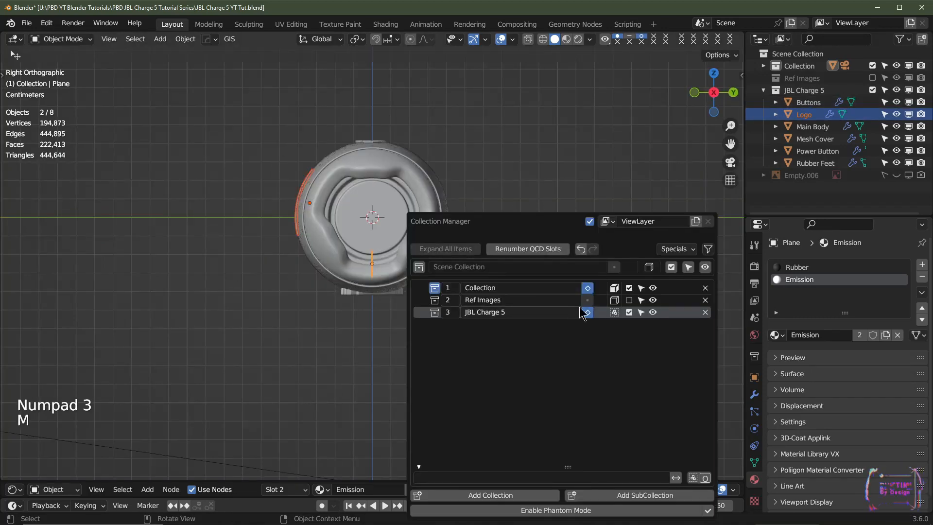
{"action": "left_click", "coordinate": [614, 313]}
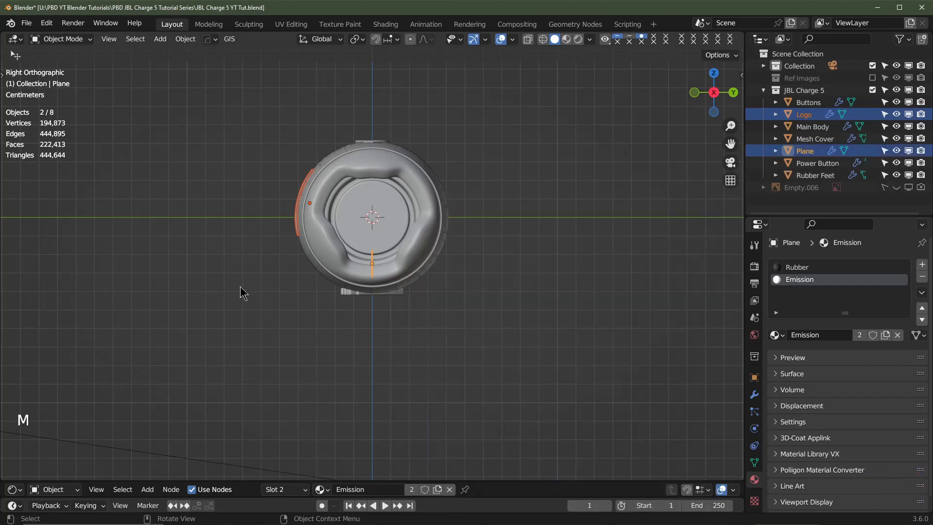
Step: Rename the indicator plane as Power Indi
{"action": "double_click", "coordinate": [803, 151]}
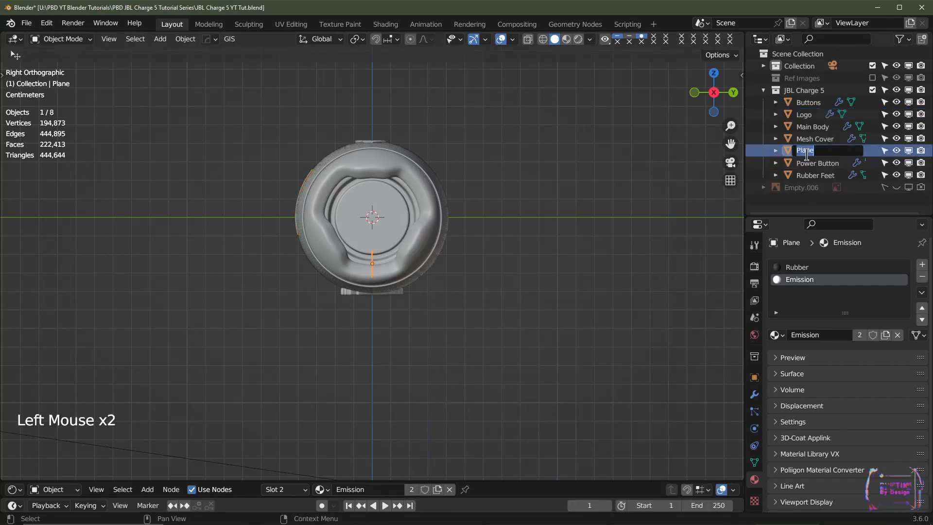
{"action": "type", "text": "Power"}
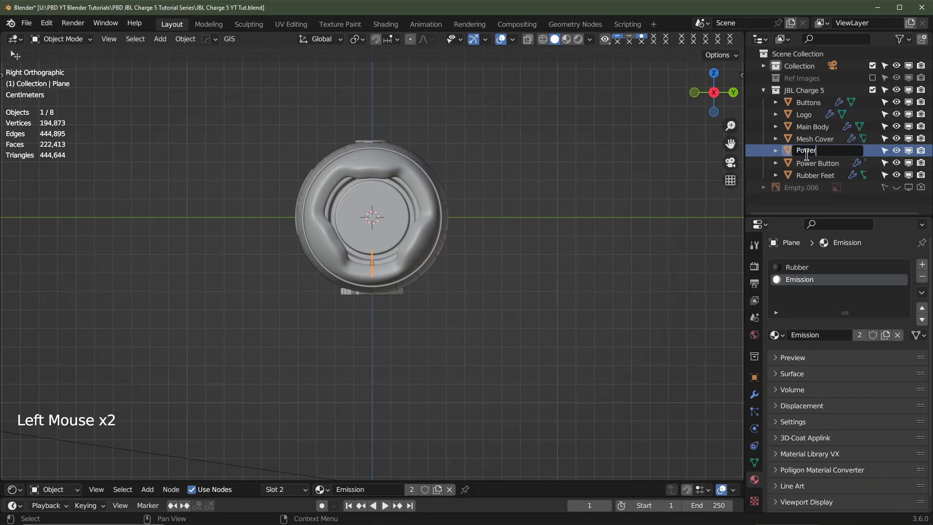
{"action": "type", "text": " In"}
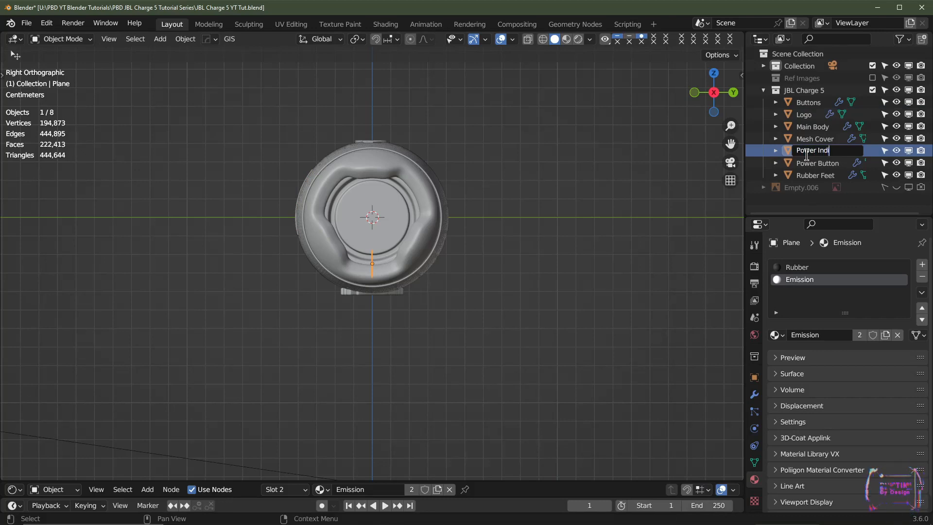
{"action": "type", "text": "di"}
{"action": "key", "text": "Return"}
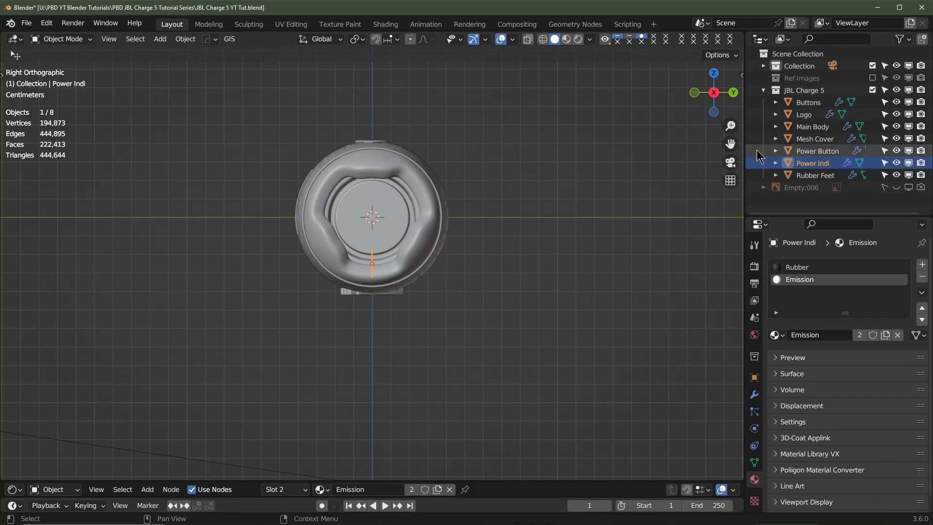
Step: Move the Power Indi object about -0.04 m along Y to the front side of the speaker
{"action": "scroll", "coordinate": [488, 262], "scroll_direction": "up", "scroll_amount": 3}
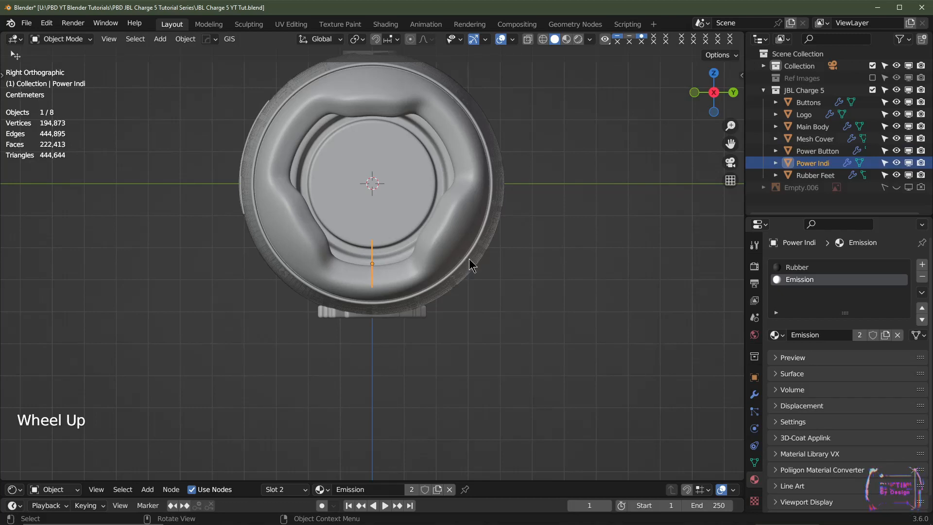
{"action": "key", "text": "g"}
{"action": "key", "text": "y"}
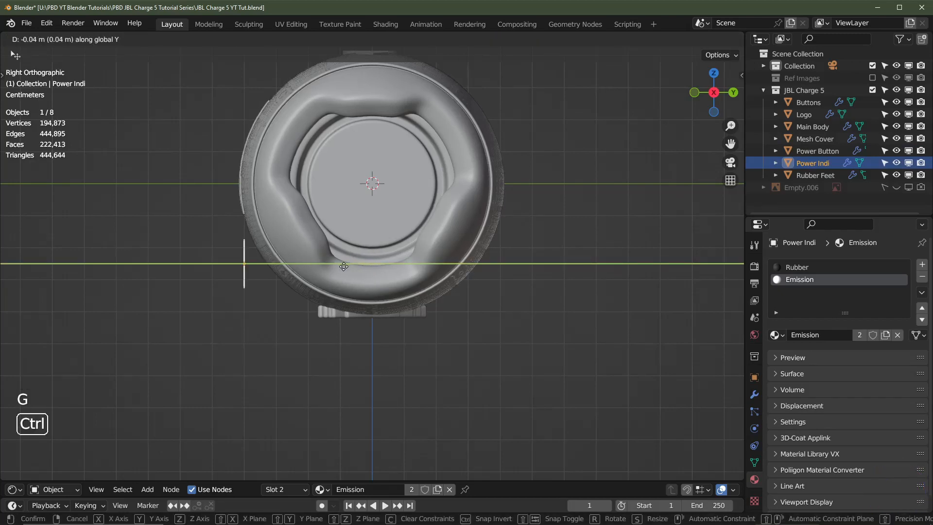
{"action": "left_click", "coordinate": [344, 266]}
Step: Tilt the Power Indi plane to match the speaker's lower front curve and move it about 0.006 m along Y to the mesh
{"action": "scroll", "coordinate": [309, 319], "scroll_direction": "up", "scroll_amount": 2}
{"action": "middle_click_drag", "start_coordinate": [229, 333], "coordinate": [358, 316], "text": "shift"}
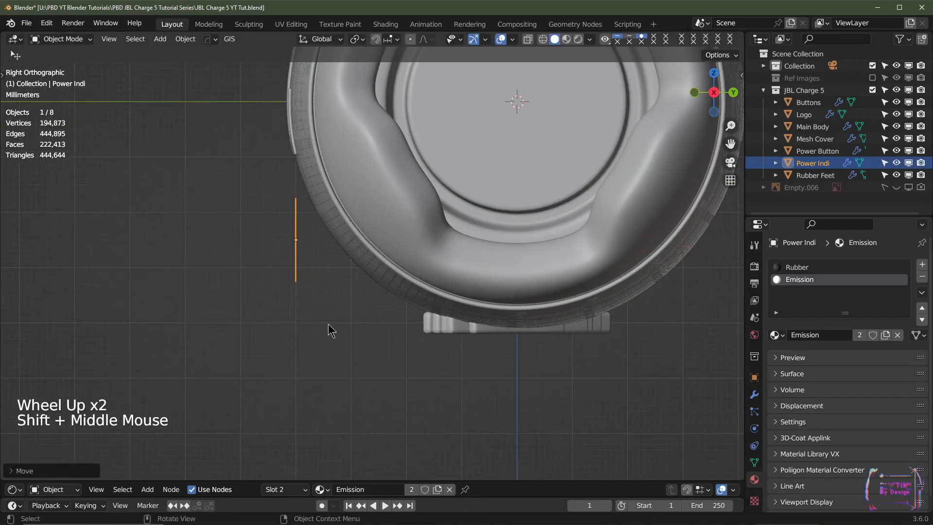
{"action": "key", "text": "r"}
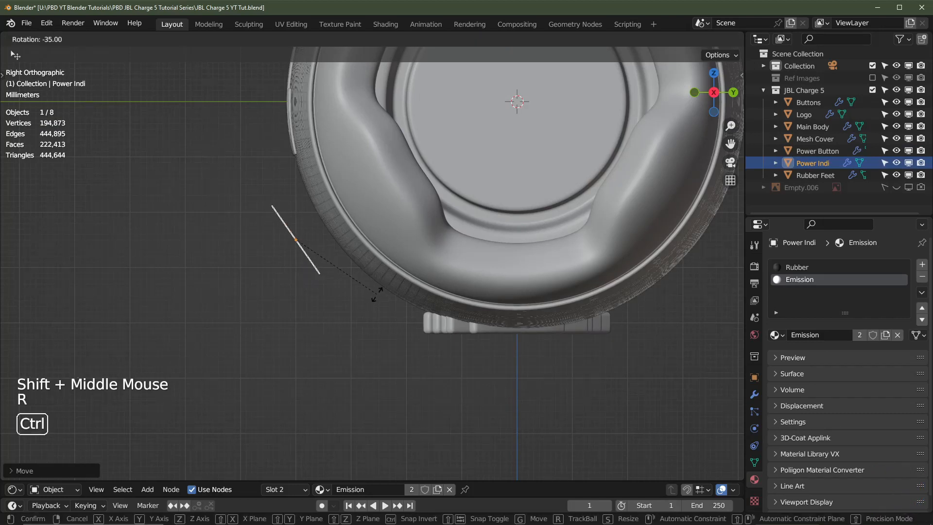
{"action": "left_click", "coordinate": [375, 300]}
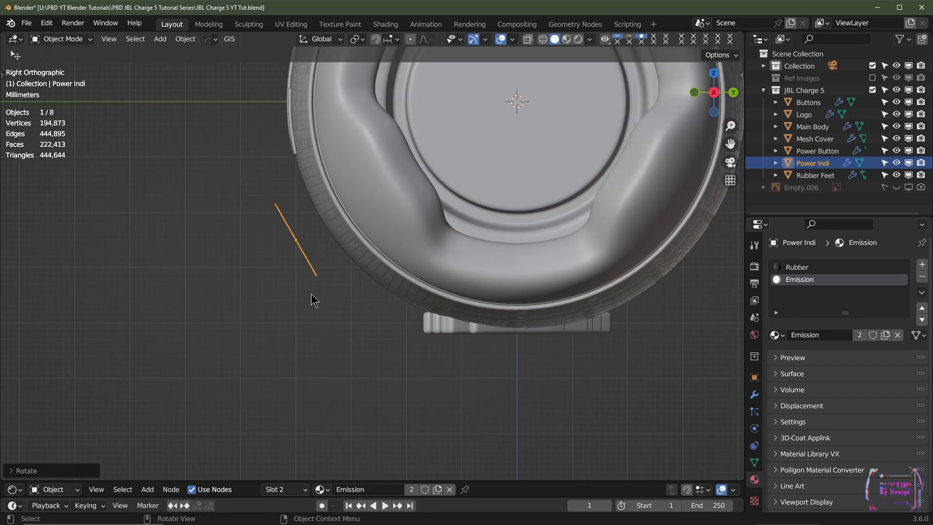
{"action": "key", "text": "g"}
{"action": "key", "text": "y"}
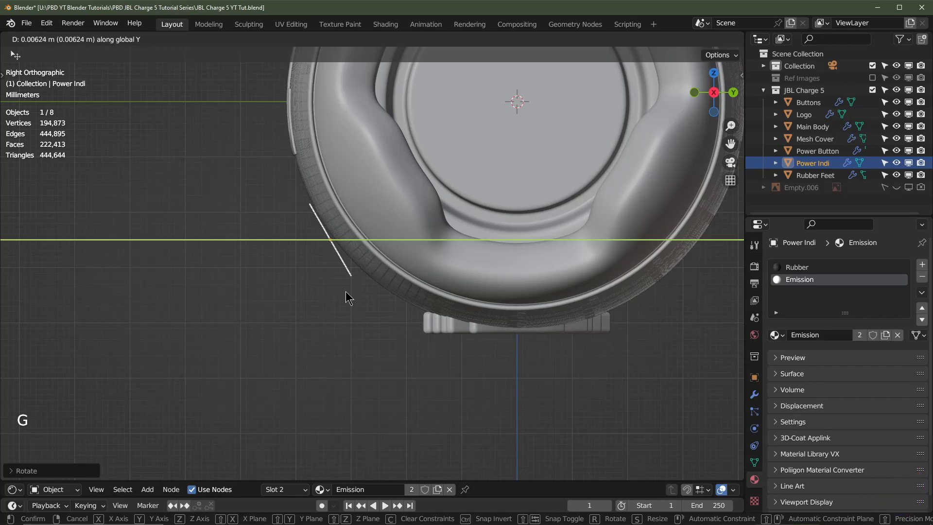
{"action": "left_click", "coordinate": [348, 296]}
Step: Rotate the Power Indi plane a few degrees further to parallel the curve, and pull it away from the mesh along Y
{"action": "scroll", "coordinate": [377, 302], "scroll_direction": "up", "scroll_amount": 2}
{"action": "middle_click_drag", "start_coordinate": [378, 302], "coordinate": [395, 308], "text": "shift"}
{"action": "key", "text": "r"}
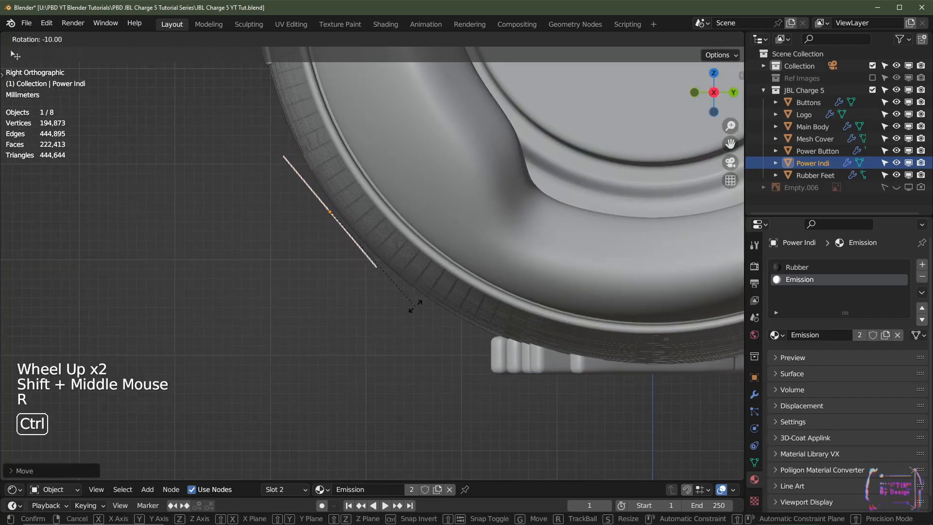
{"action": "left_click", "coordinate": [428, 300]}
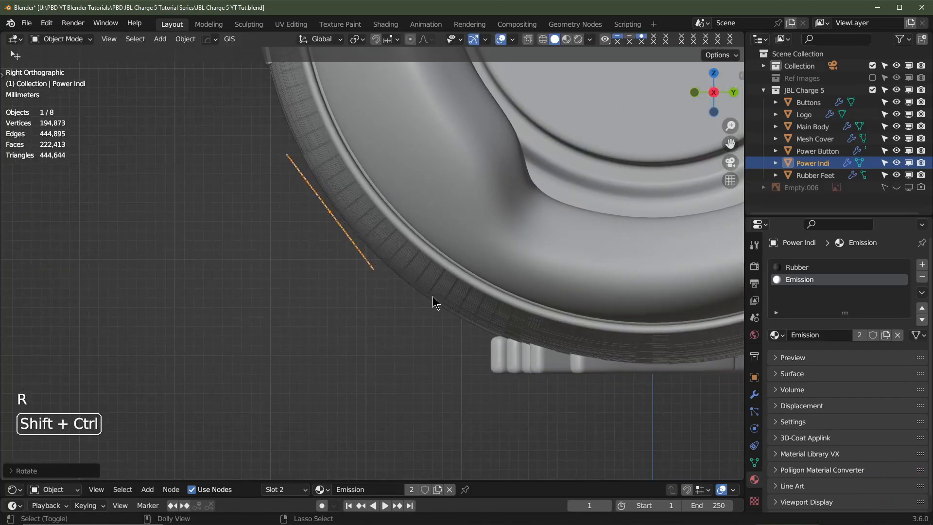
{"action": "key", "text": "g"}
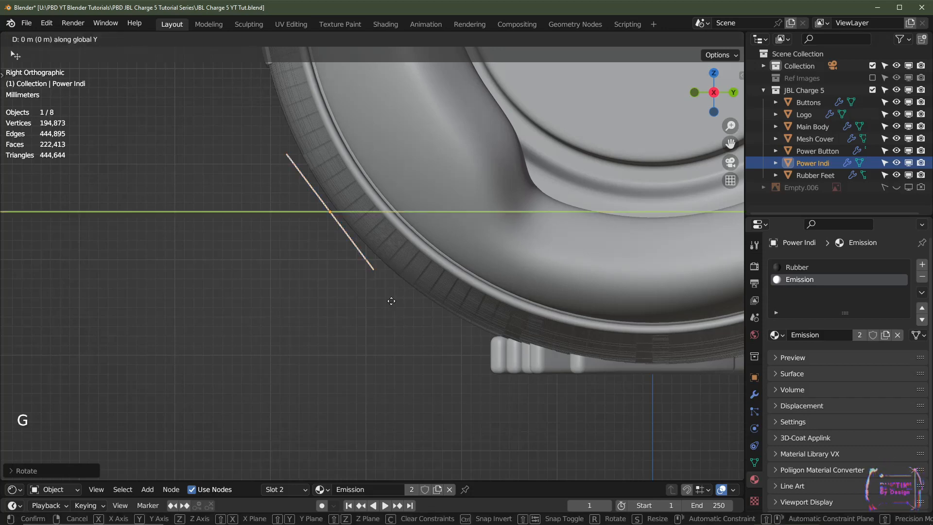
{"action": "left_click", "coordinate": [267, 261]}
Step: Copy the modifiers of the Logo object to the Power Indi object
{"action": "middle_click_drag", "start_coordinate": [266, 261], "coordinate": [302, 253]}
{"action": "scroll", "coordinate": [302, 253], "scroll_direction": "down", "scroll_amount": 2}
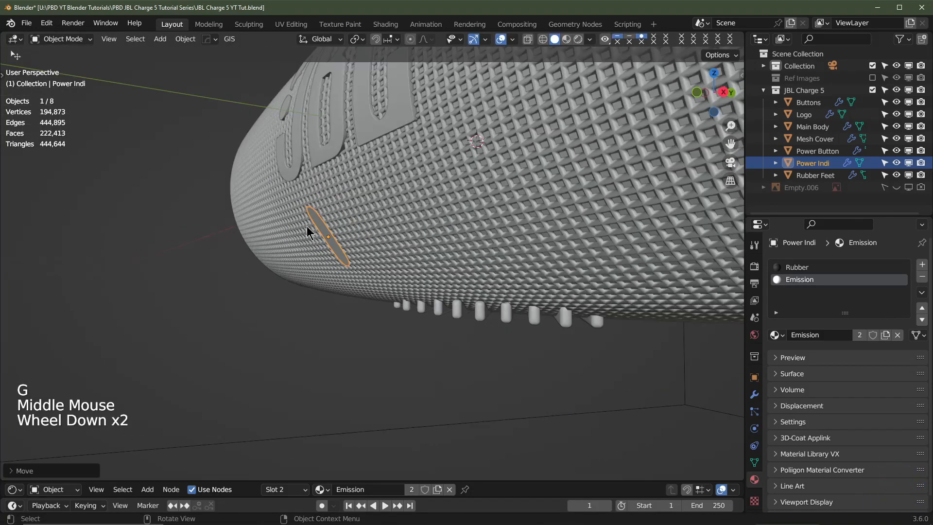
{"action": "middle_click_drag", "start_coordinate": [325, 161], "coordinate": [350, 209], "text": "shift"}
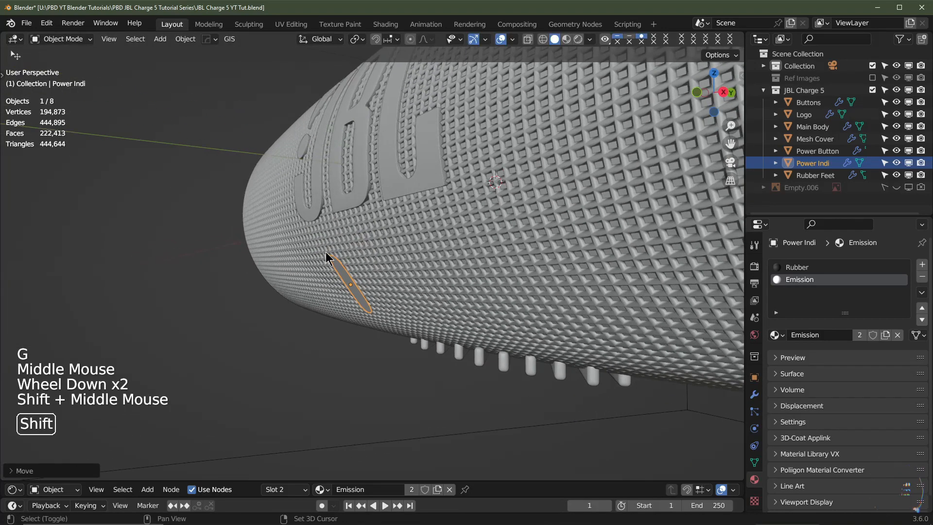
{"action": "left_click", "coordinate": [351, 195], "text": "shift"}
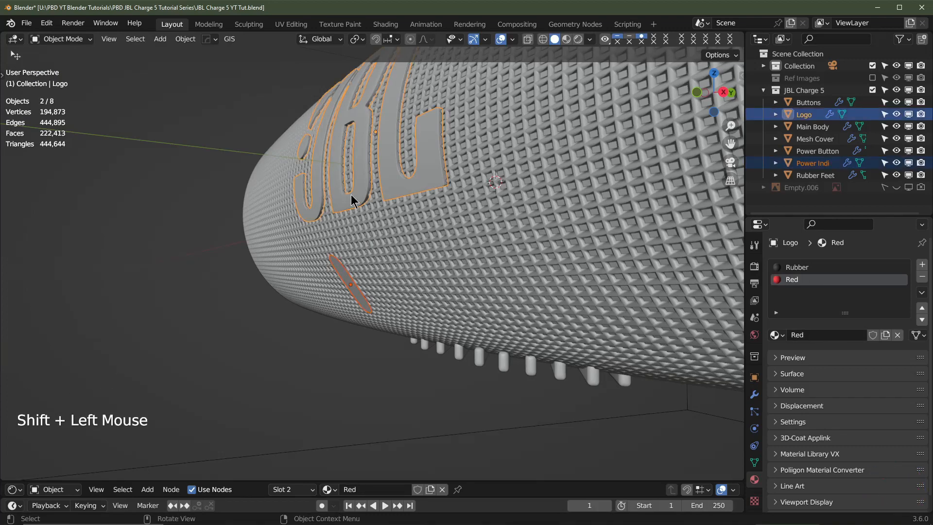
{"action": "middle_click_drag", "start_coordinate": [351, 198], "coordinate": [360, 204]}
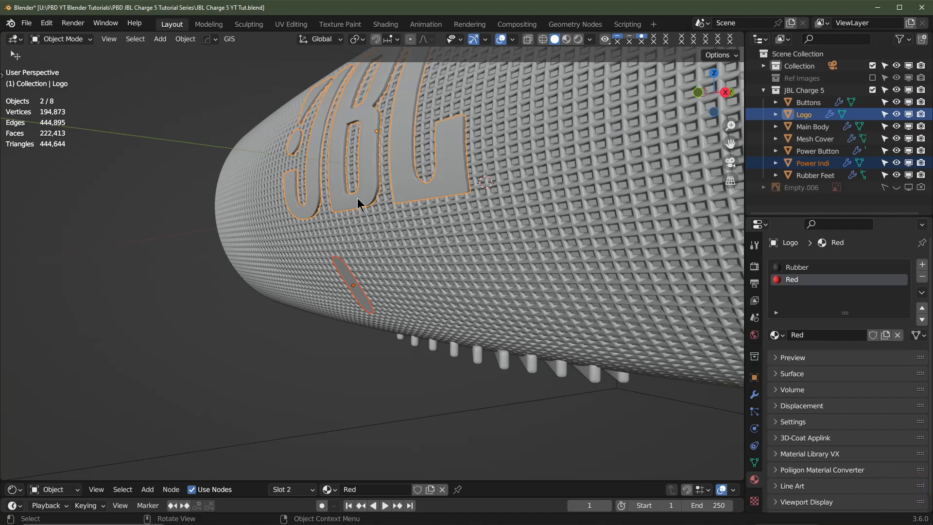
{"action": "key", "text": "ctrl+l"}
{"action": "mouse_move", "coordinate": [358, 199]}
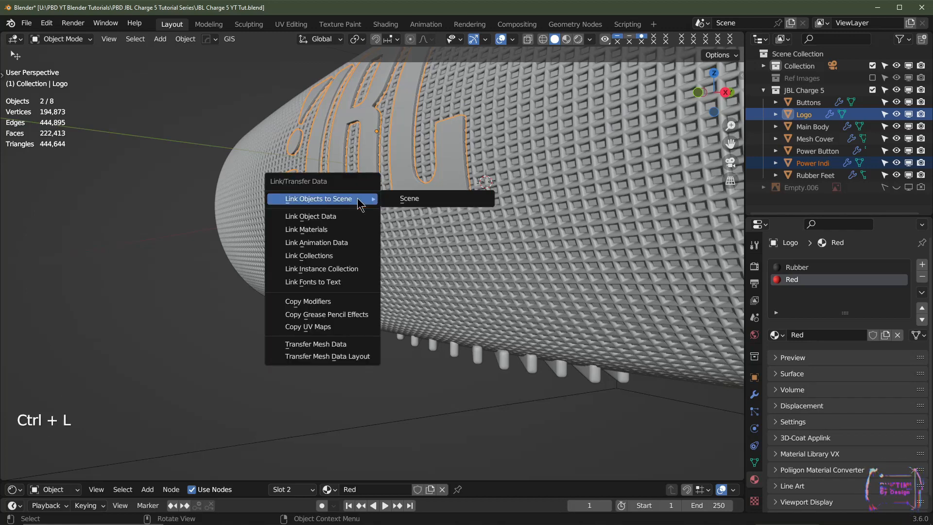
{"action": "left_click", "coordinate": [324, 302]}
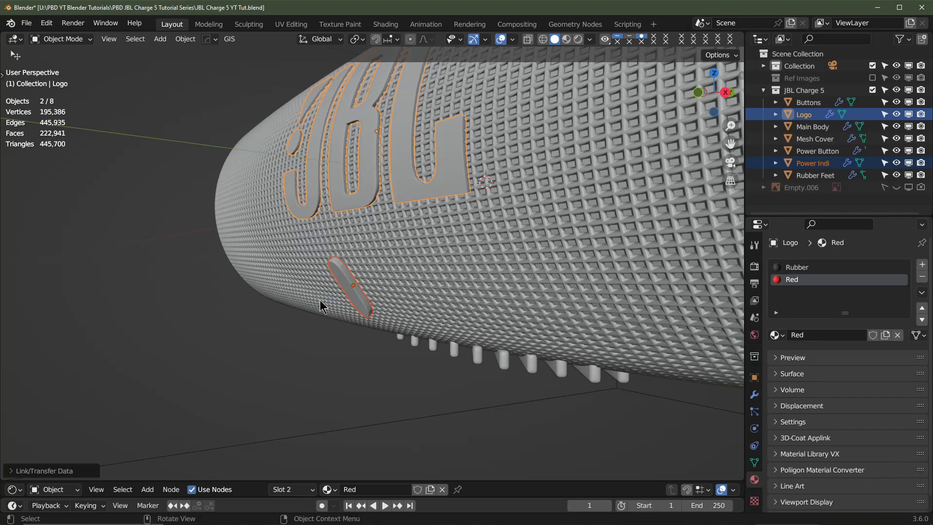
Step: Select only the Power Indi object and apply Shade Smooth to it
{"action": "middle_click_drag", "start_coordinate": [407, 281], "coordinate": [387, 290]}
{"action": "left_click", "coordinate": [353, 294]}
{"action": "scroll", "coordinate": [367, 301], "scroll_direction": "up", "scroll_amount": 1}
{"action": "scroll", "coordinate": [370, 305], "scroll_direction": "up", "scroll_amount": 1}
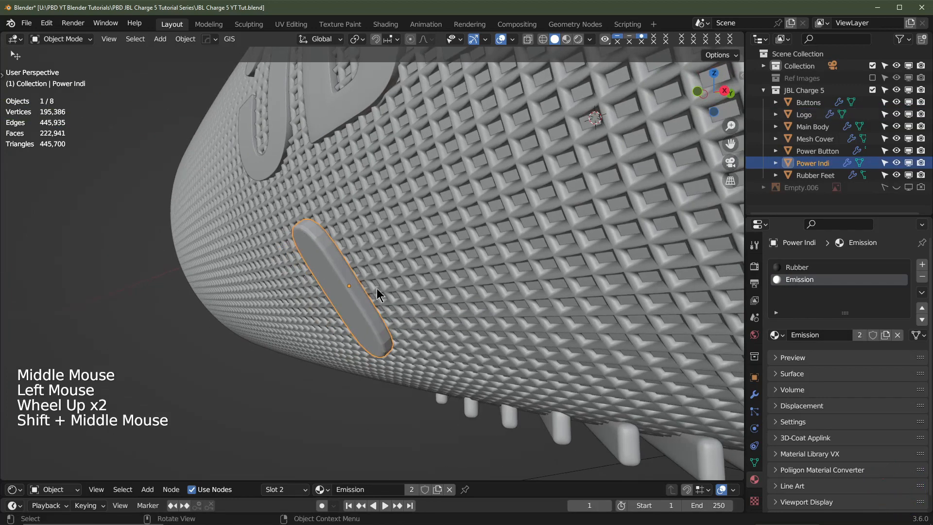
{"action": "key", "text": "z"}
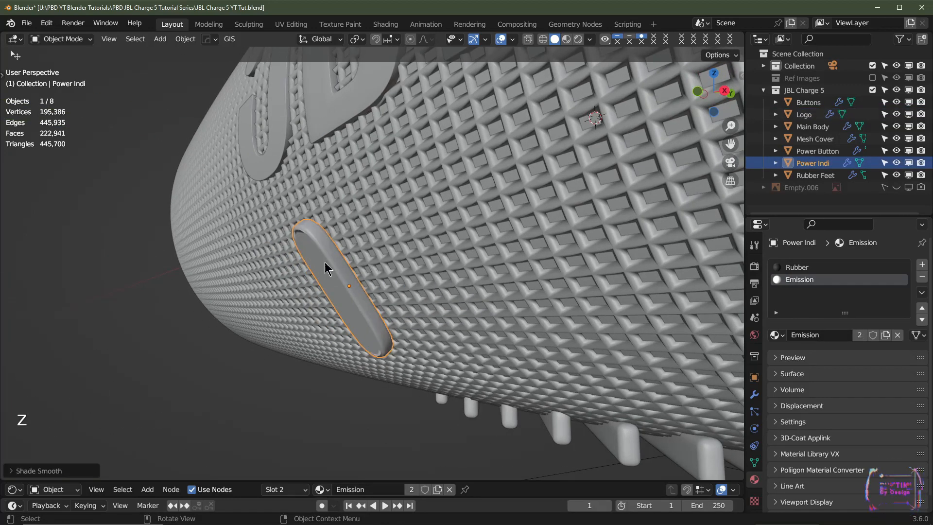
{"action": "middle_click_drag", "start_coordinate": [358, 281], "coordinate": [409, 291]}
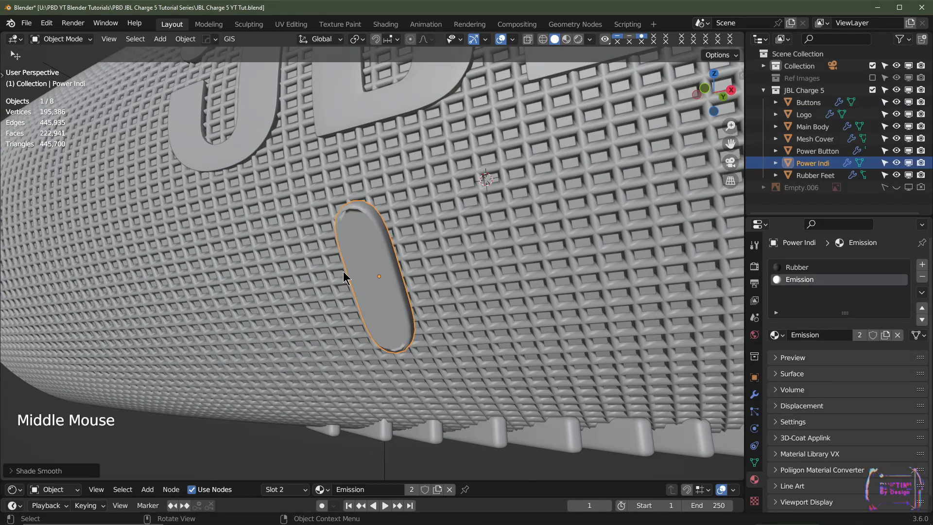
Step: Recalculate the normals of the whole Power Indi mesh in Edit Mode and return to Object Mode
{"action": "key", "text": "Tab"}
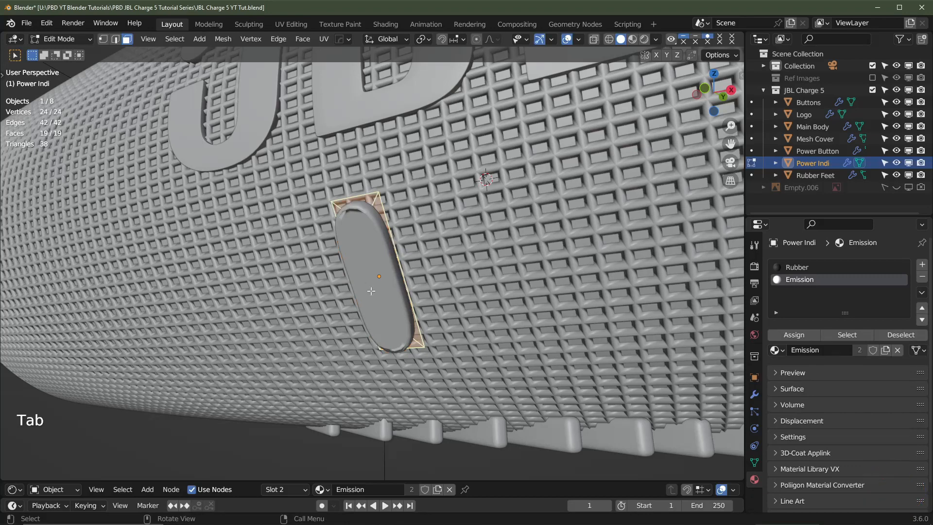
{"action": "key", "text": "a"}
{"action": "key", "text": "a"}
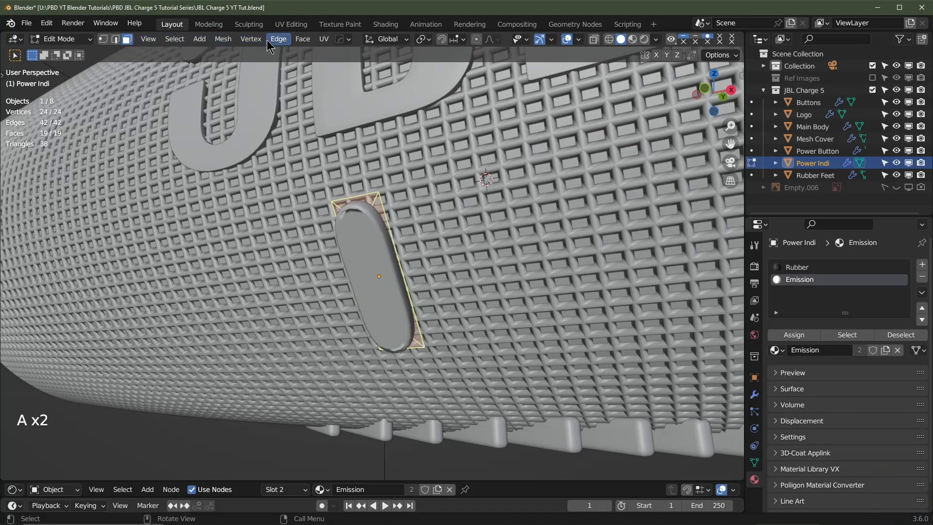
{"action": "left_click", "coordinate": [220, 40]}
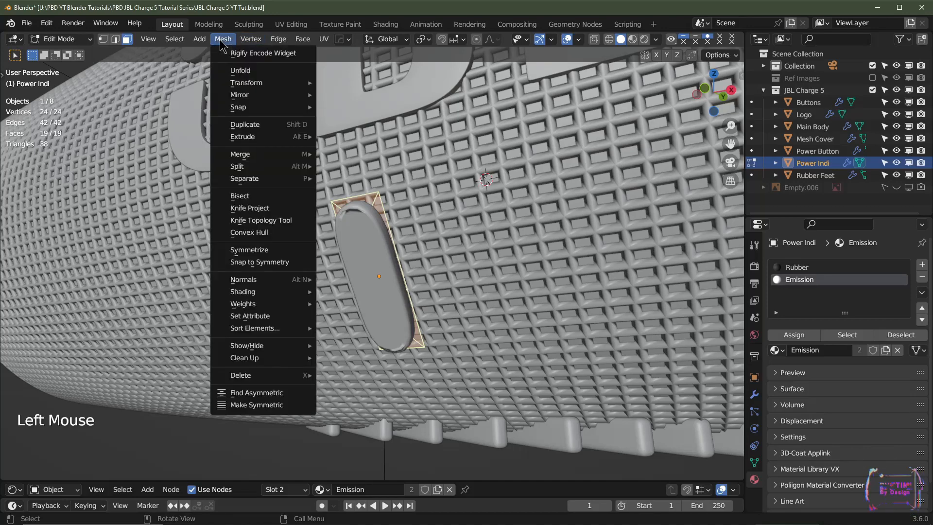
{"action": "mouse_move", "coordinate": [250, 281]}
{"action": "left_click", "coordinate": [372, 292]}
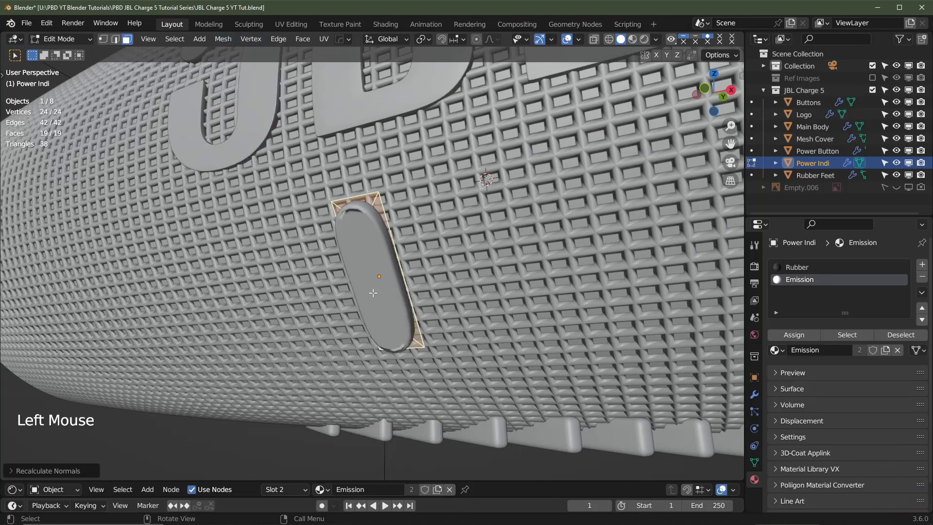
{"action": "middle_click_drag", "start_coordinate": [417, 270], "coordinate": [387, 275]}
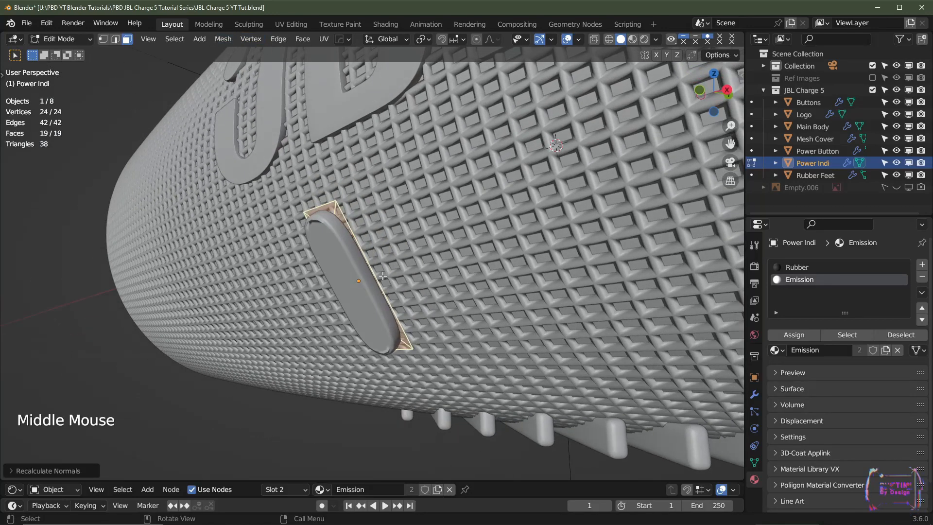
{"action": "key", "text": "Tab"}
Step: Remove the Bevel modifier from the Power Indi object
{"action": "left_click", "coordinate": [754, 398]}
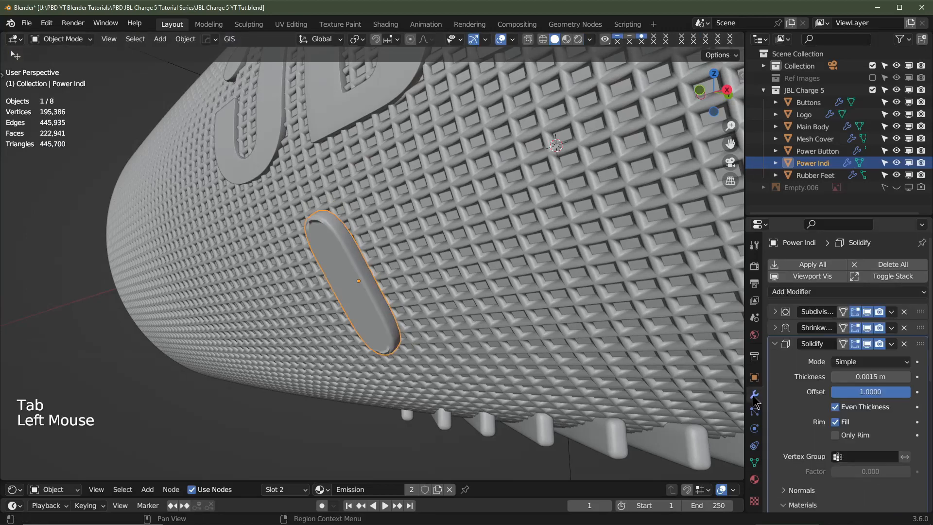
{"action": "scroll", "coordinate": [849, 384], "scroll_direction": "down", "scroll_amount": 2}
{"action": "scroll", "coordinate": [850, 385], "scroll_direction": "down", "scroll_amount": 2}
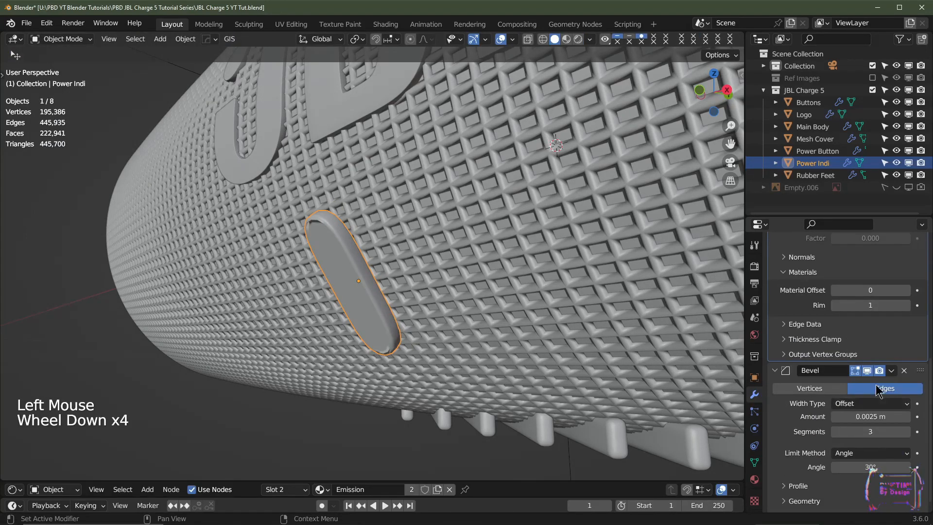
{"action": "left_click", "coordinate": [905, 371]}
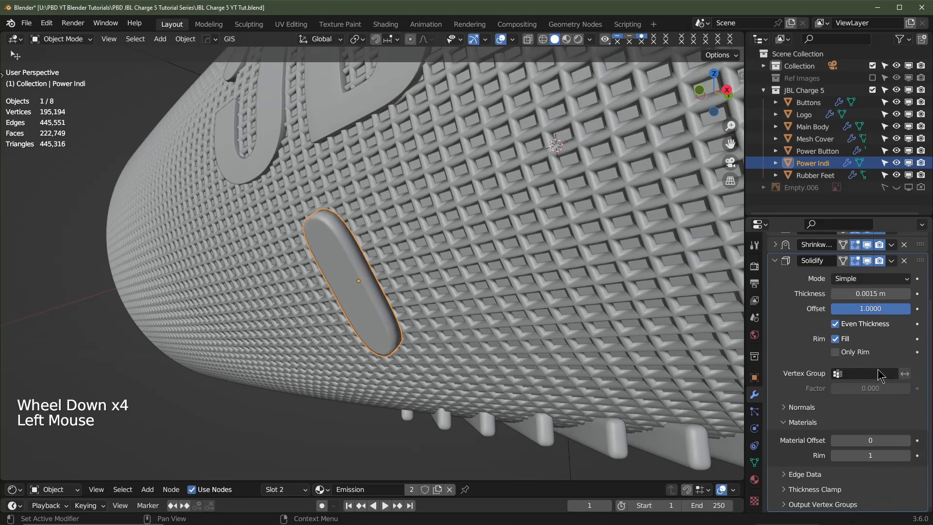
{"action": "middle_click_drag", "start_coordinate": [586, 361], "coordinate": [560, 369]}
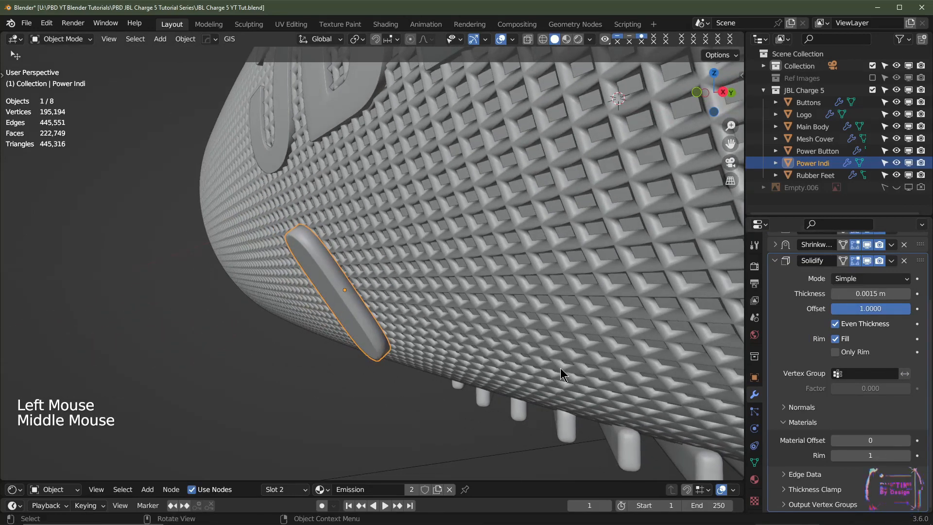
Step: Set the Power Indi Subdivision modifier to 3 viewport levels and 3 render levels
{"action": "scroll", "coordinate": [774, 294], "scroll_direction": "up", "scroll_amount": 2}
{"action": "left_click", "coordinate": [777, 290]}
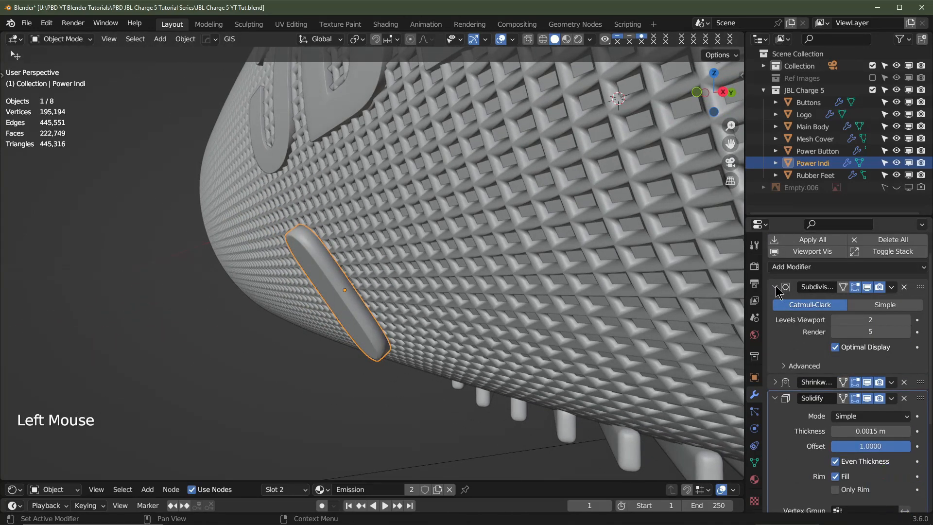
{"action": "left_click", "coordinate": [907, 320]}
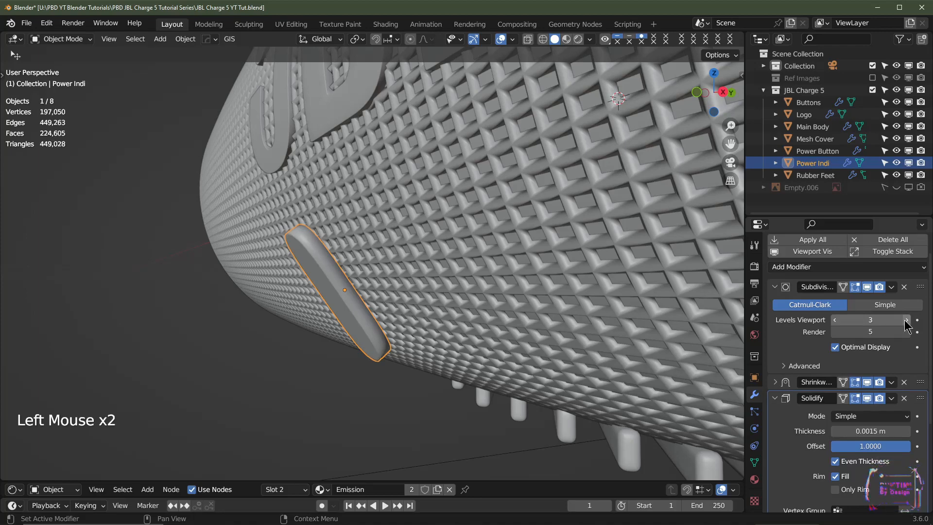
{"action": "left_click", "coordinate": [837, 333]}
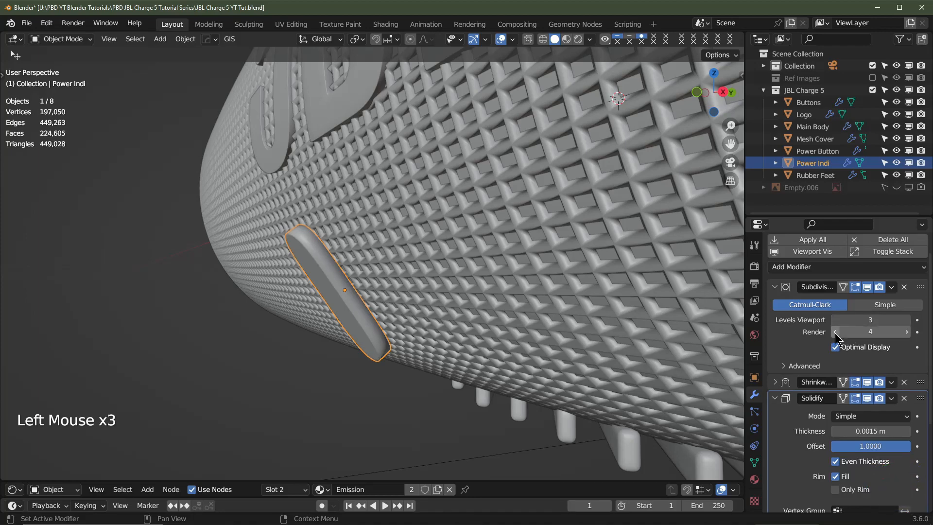
Step: In the right orthographic view, move Power Indi about 0.009 m along Y into the mesh and raise it slightly along Z
{"action": "middle_click_drag", "start_coordinate": [469, 299], "coordinate": [469, 320]}
{"action": "key", "text": "KP_3"}
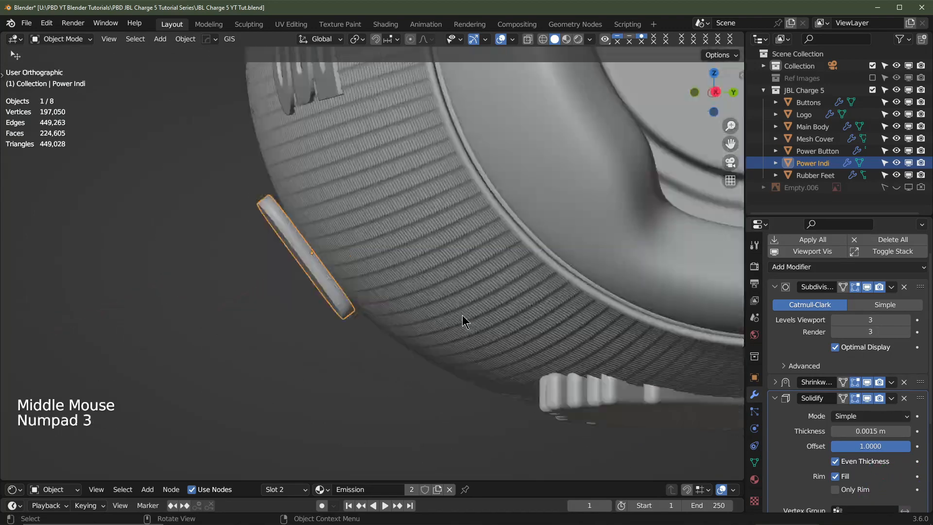
{"action": "key", "text": "g"}
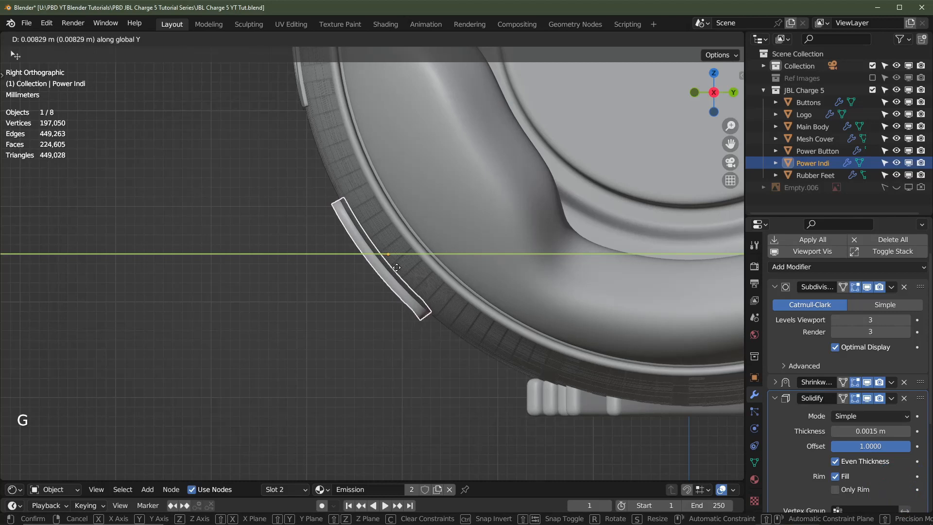
{"action": "key", "text": "ctrl"}
{"action": "left_click", "coordinate": [398, 266]}
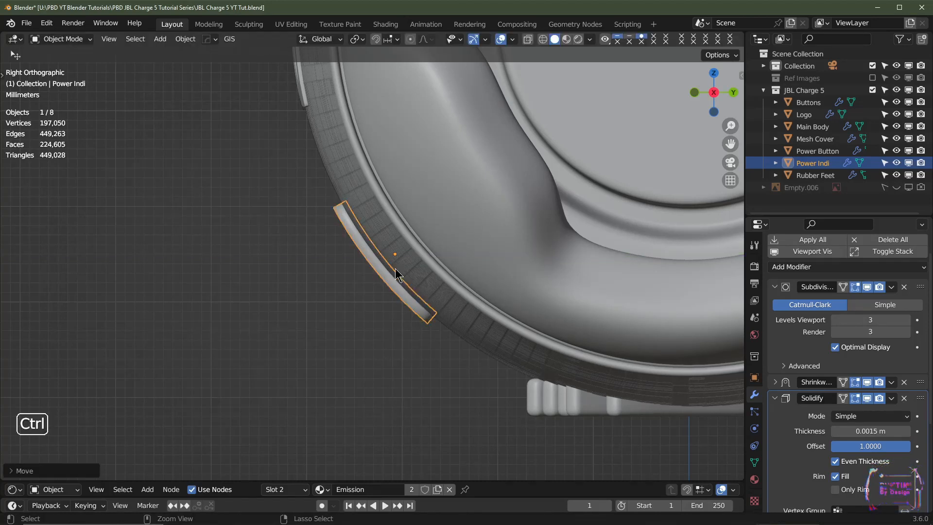
{"action": "key", "text": "g"}
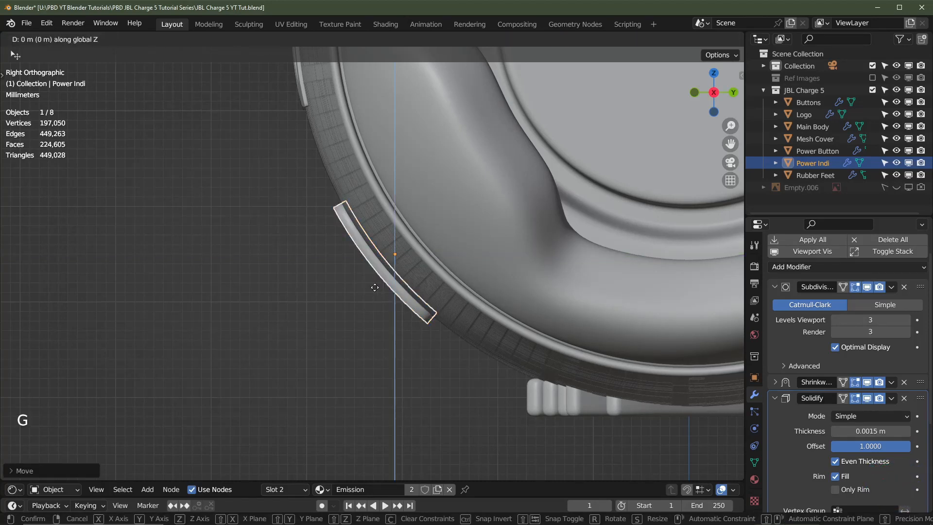
{"action": "key", "text": "ctrl"}
{"action": "left_click", "coordinate": [373, 278]}
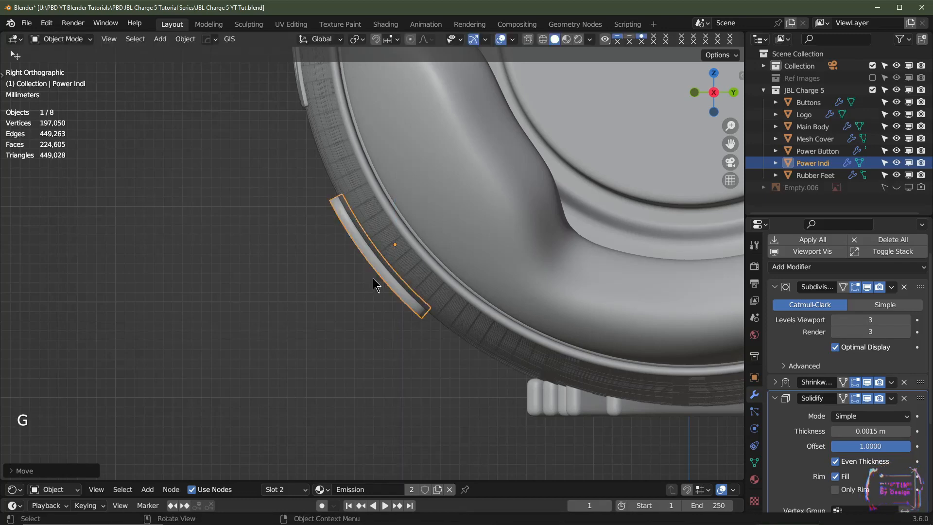
Step: Show the Ref Images collection and switch to the front orthographic view of the indicator
{"action": "middle_click_drag", "start_coordinate": [500, 282], "coordinate": [466, 297]}
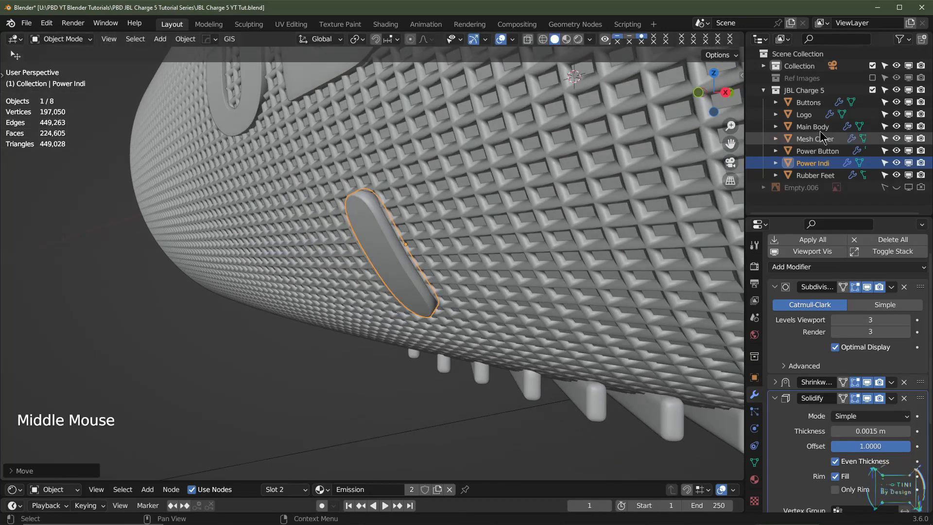
{"action": "left_click", "coordinate": [873, 78]}
{"action": "key", "text": "KP_1"}
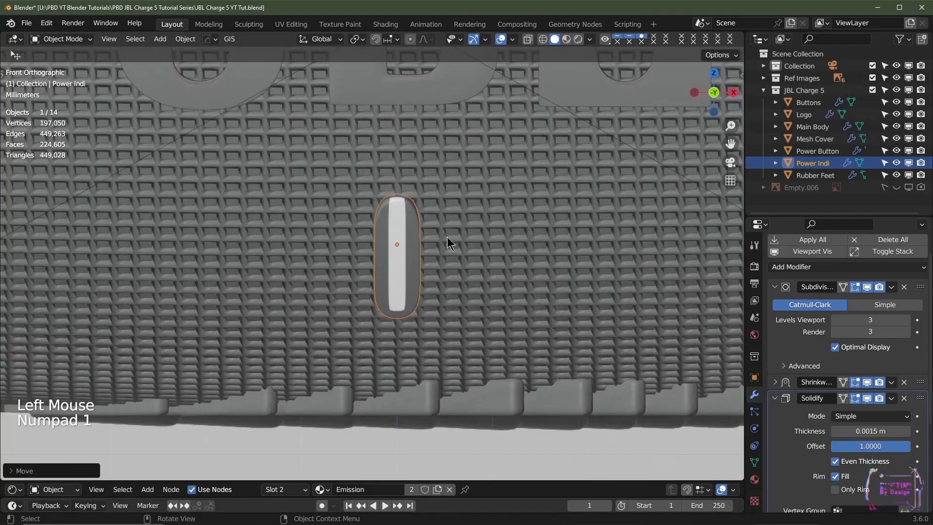
Step: Compare the power indicator with the front reference image by hiding and showing the JBL Charge 5 collection
{"action": "scroll", "coordinate": [505, 263], "scroll_direction": "down", "scroll_amount": 2}
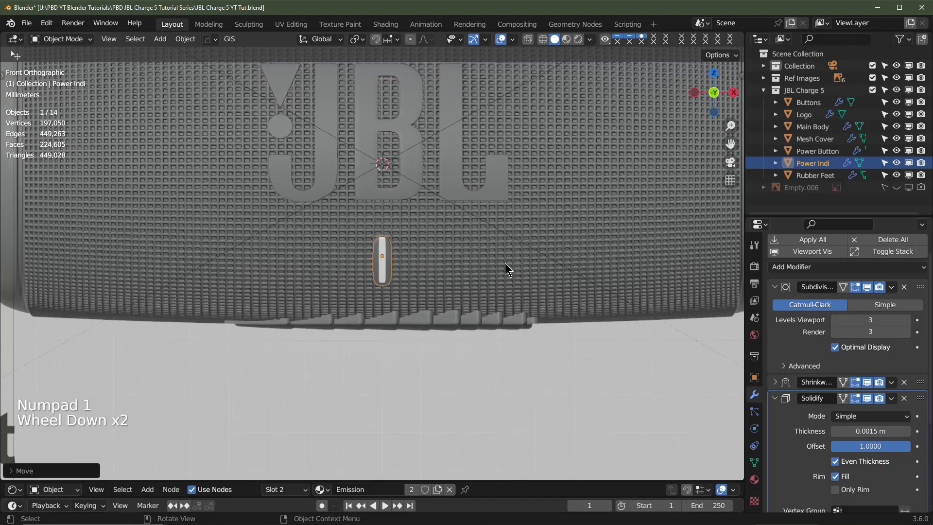
{"action": "left_click", "coordinate": [874, 90]}
{"action": "left_click", "coordinate": [874, 91]}
{"action": "left_click", "coordinate": [873, 90]}
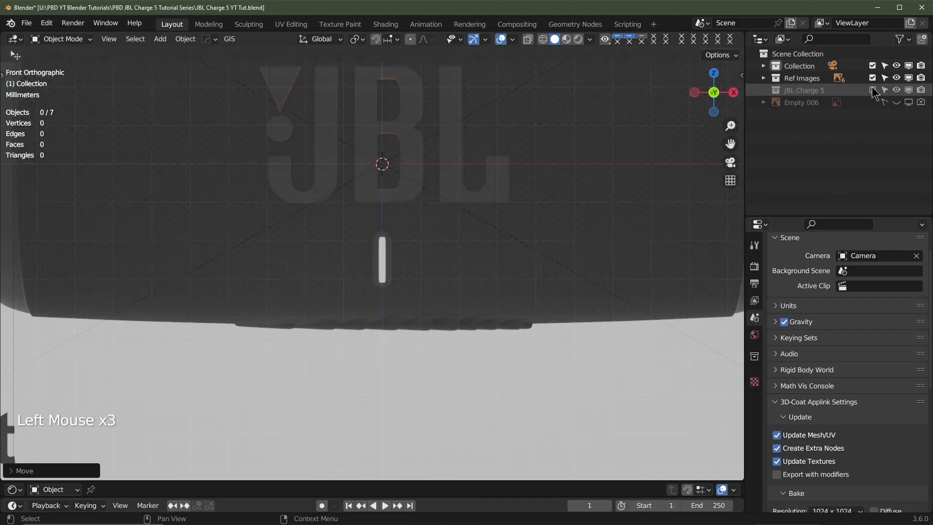
{"action": "left_click", "coordinate": [873, 91]}
{"action": "middle_click_drag", "start_coordinate": [535, 231], "coordinate": [436, 258]}
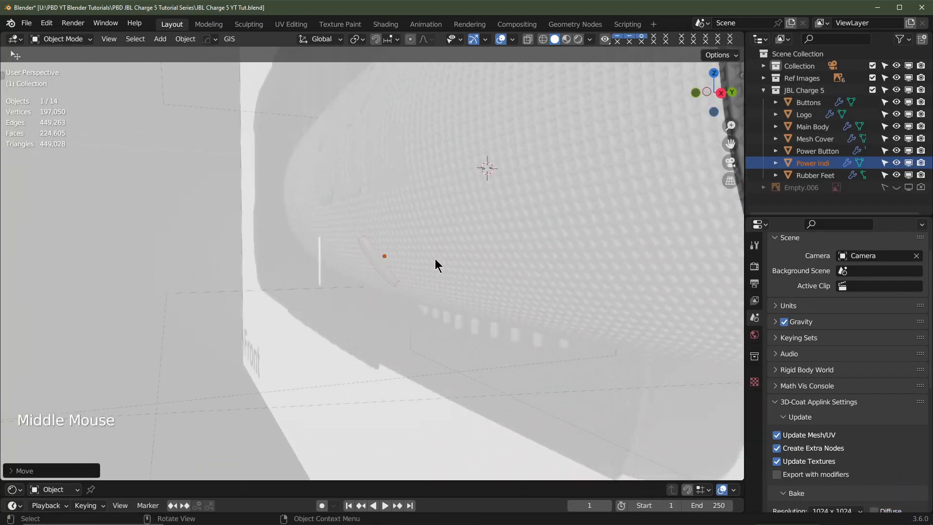
{"action": "key", "text": "KP_1"}
{"action": "key", "text": "KP_0"}
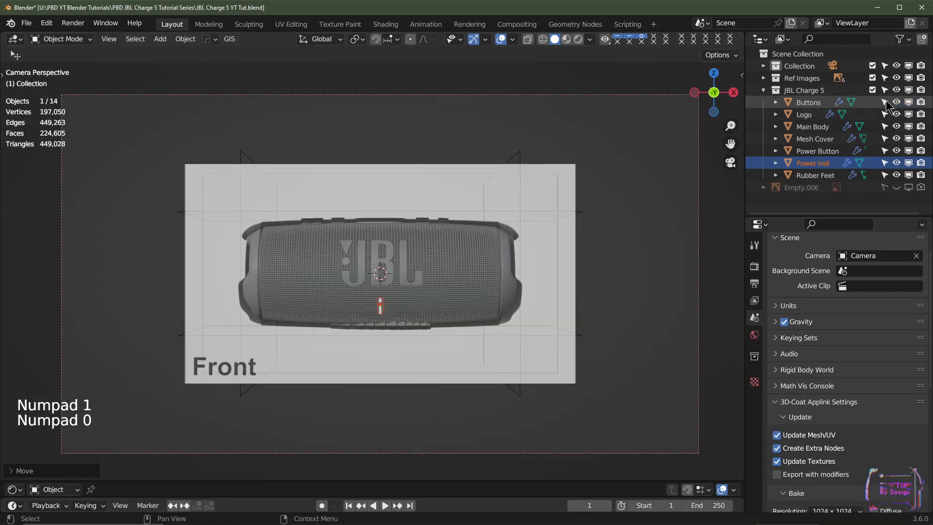
Step: Hide the Ref Images collection and display the framed indicator in Material Preview shading
{"action": "left_click", "coordinate": [874, 78]}
{"action": "scroll", "coordinate": [505, 293], "scroll_direction": "up", "scroll_amount": 2}
{"action": "middle_click_drag", "start_coordinate": [505, 294], "coordinate": [446, 262], "text": "shift"}
{"action": "key", "text": "KP_Decimal"}
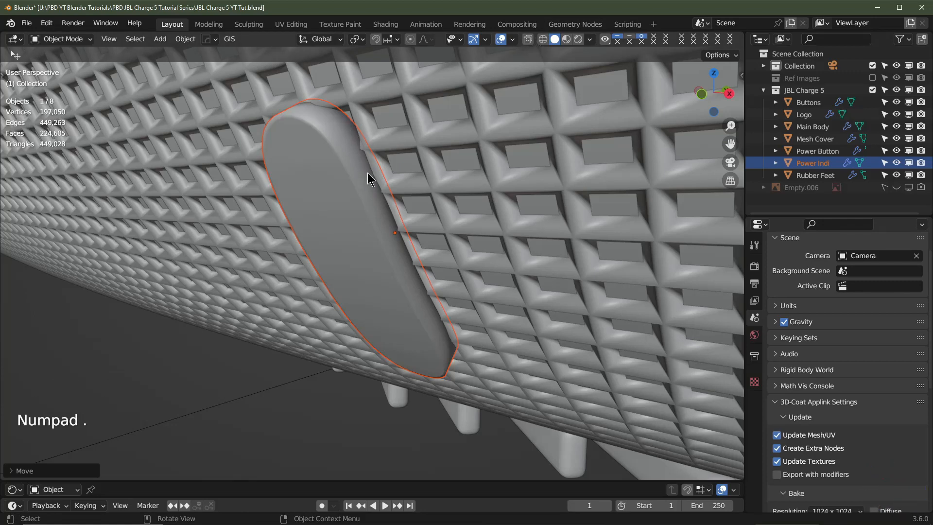
{"action": "left_click", "coordinate": [567, 40]}
{"action": "scroll", "coordinate": [377, 235], "scroll_direction": "down", "scroll_amount": 2}
{"action": "mouse_move", "coordinate": [367, 237]}
{"action": "middle_mouse_down"}
{"action": "mouse_move", "coordinate": [407, 224]}
{"action": "mouse_move", "coordinate": [371, 236]}
{"action": "middle_mouse_up"}
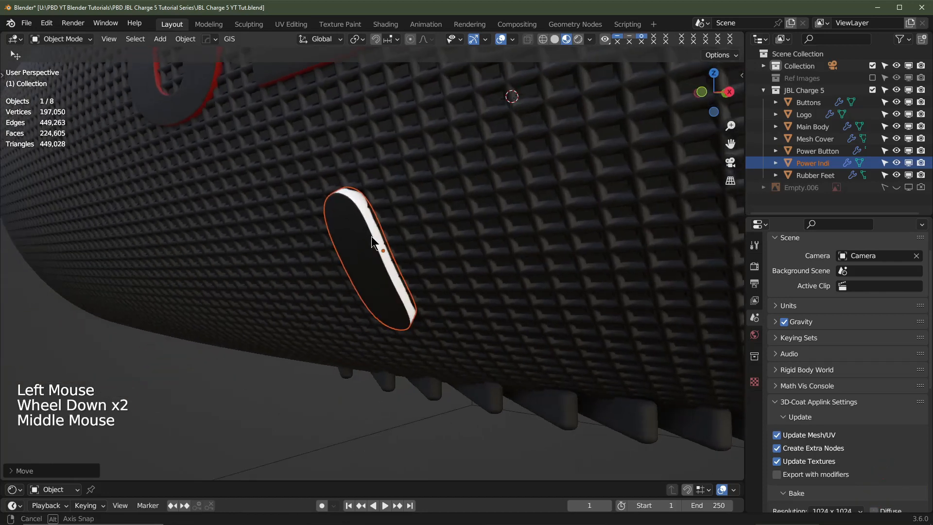
{"action": "left_click", "coordinate": [555, 40]}
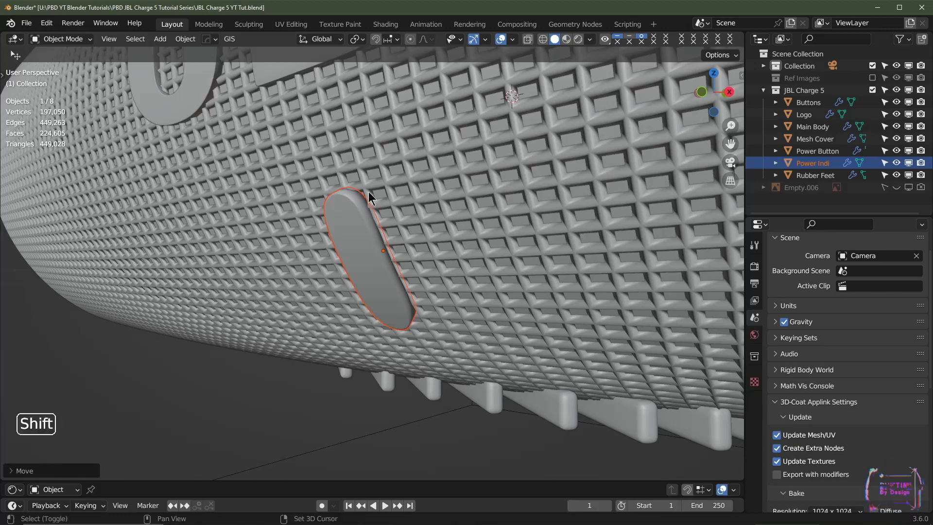
{"action": "middle_click_drag", "start_coordinate": [368, 192], "coordinate": [387, 294], "text": "shift"}
{"action": "left_click", "coordinate": [566, 40]}
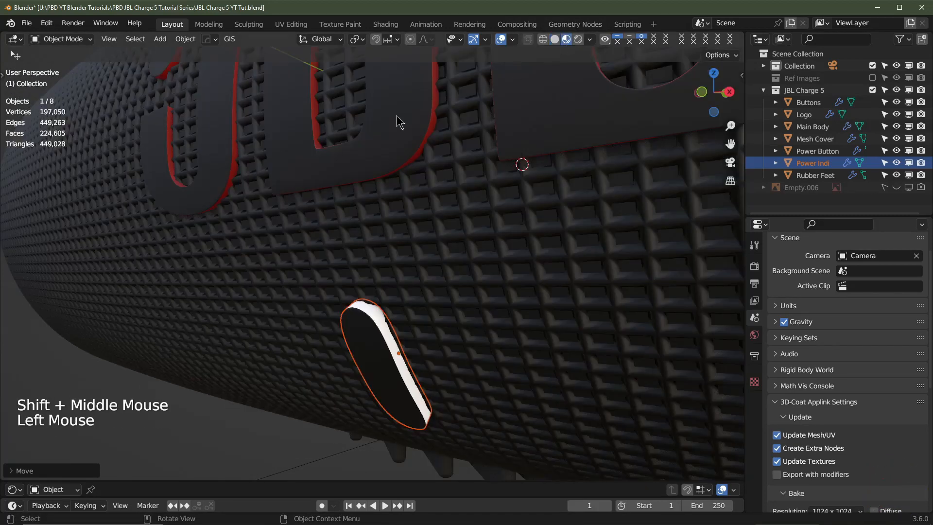
{"action": "middle_click_drag", "start_coordinate": [389, 185], "coordinate": [370, 72]}
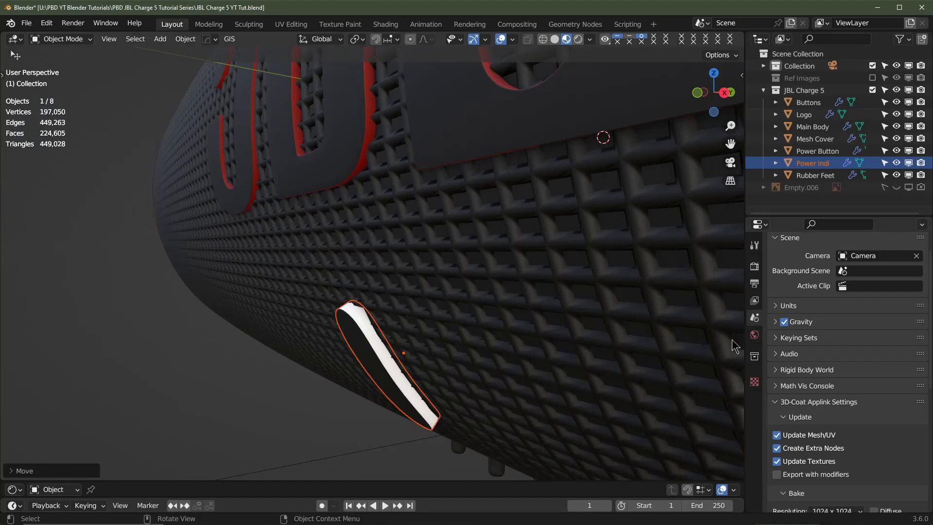
Step: Set the Rim material index in Power Indi's Solidify modifier to 0
{"action": "left_click", "coordinate": [395, 389]}
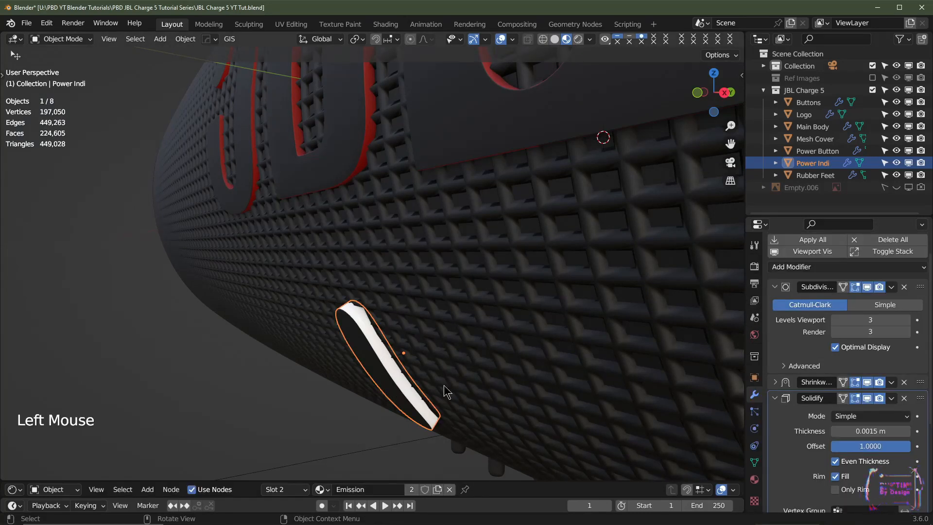
{"action": "scroll", "coordinate": [839, 402], "scroll_direction": "down", "scroll_amount": 4}
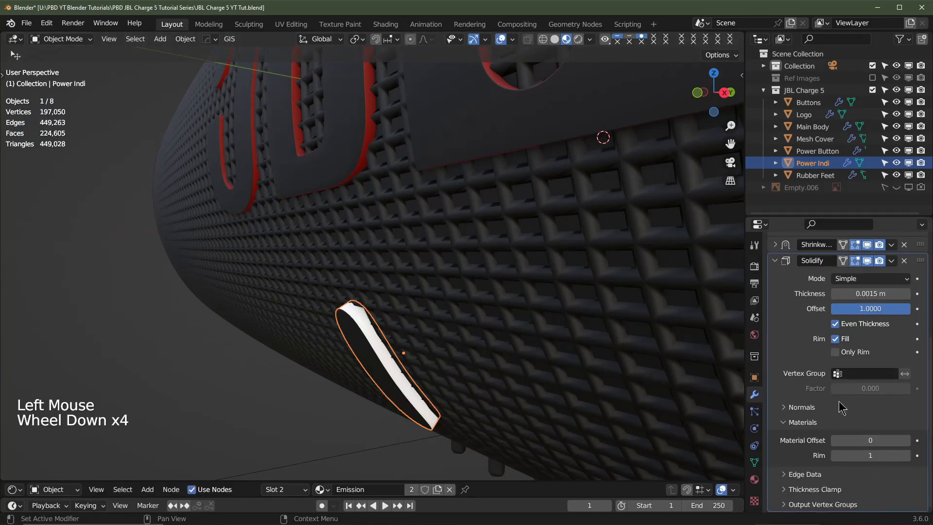
{"action": "left_click", "coordinate": [836, 456]}
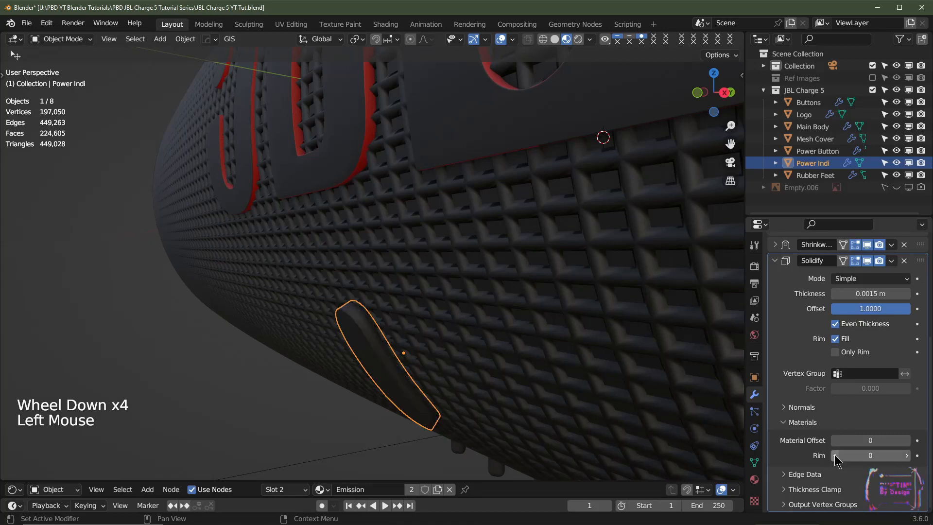
Step: Collapse Power Indi's modifiers and turn off the viewport display of Subdivision, Shrinkwrap and Solidify
{"action": "middle_click_drag", "start_coordinate": [474, 411], "coordinate": [661, 304], "text": "shift"}
{"action": "left_click", "coordinate": [774, 260]}
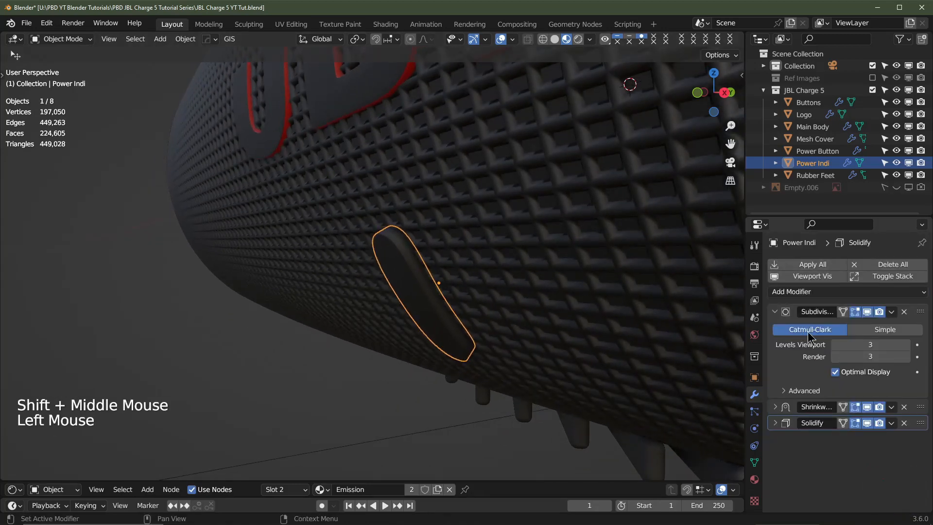
{"action": "left_click", "coordinate": [777, 312]}
{"action": "left_click_drag", "start_coordinate": [867, 312], "coordinate": [870, 349]}
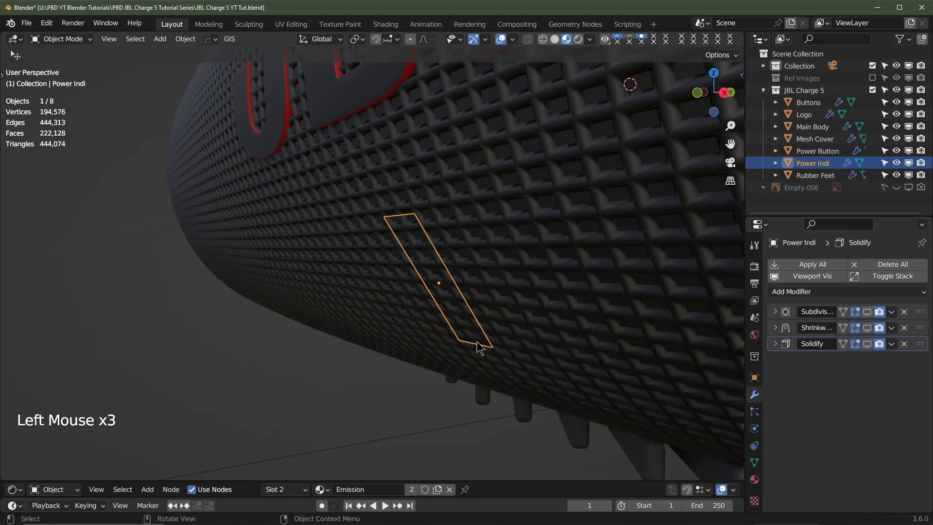
Step: In the right orthographic view, move Power Indi outward along Y until it is clear of the mesh cover
{"action": "middle_click_drag", "start_coordinate": [475, 344], "coordinate": [489, 337]}
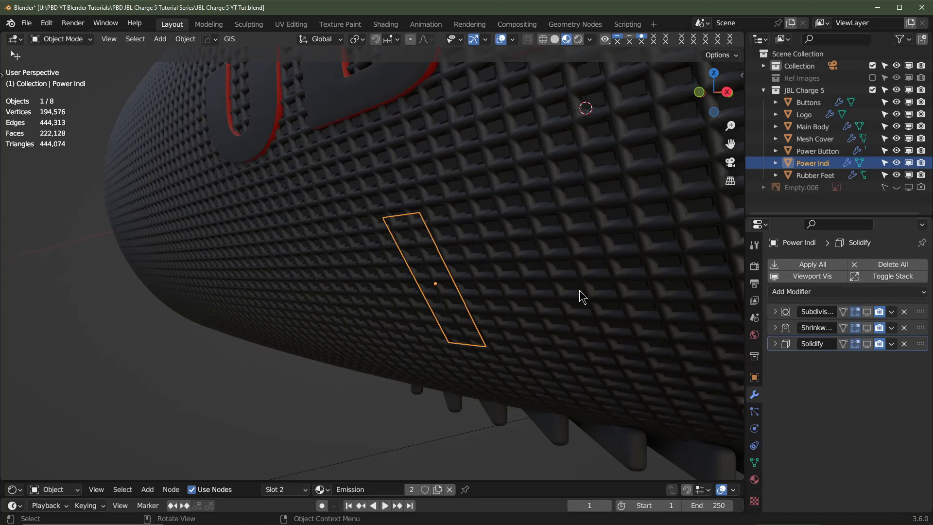
{"action": "key", "text": "KP_3"}
{"action": "key", "text": "g"}
{"action": "key", "text": "y"}
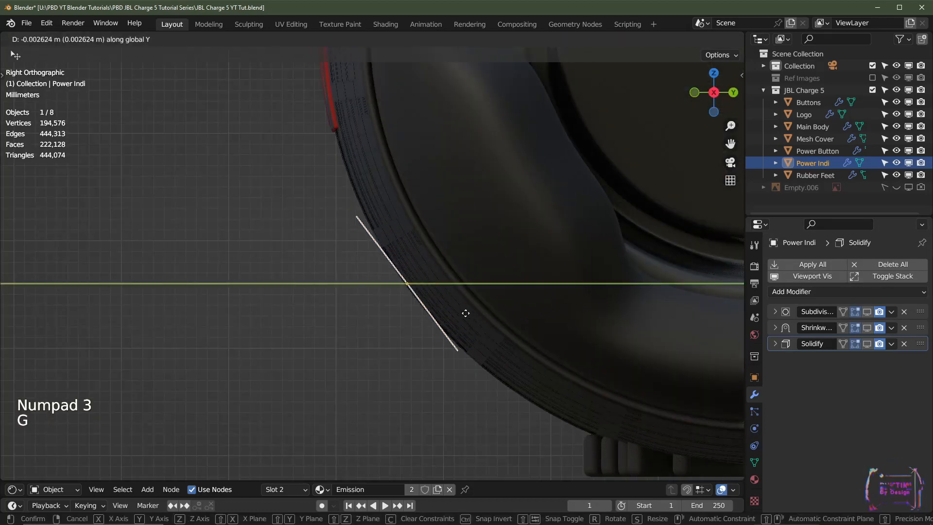
{"action": "left_click", "coordinate": [450, 314]}
{"action": "middle_click_drag", "start_coordinate": [450, 315], "coordinate": [394, 332]}
Step: Assign the Emission material to the three inner strip faces of Power Indi in Edit Mode
{"action": "key", "text": "Tab"}
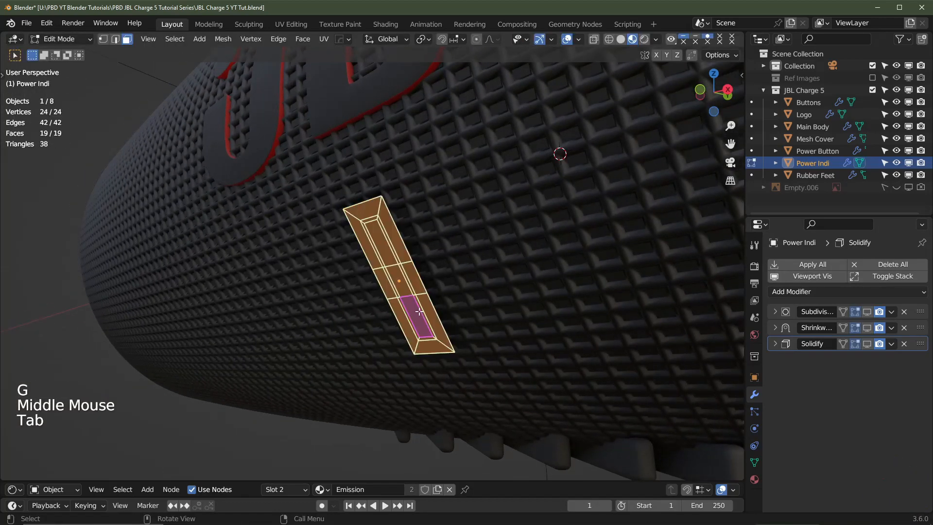
{"action": "left_click", "coordinate": [416, 311]}
{"action": "left_click", "coordinate": [401, 282], "text": "shift"}
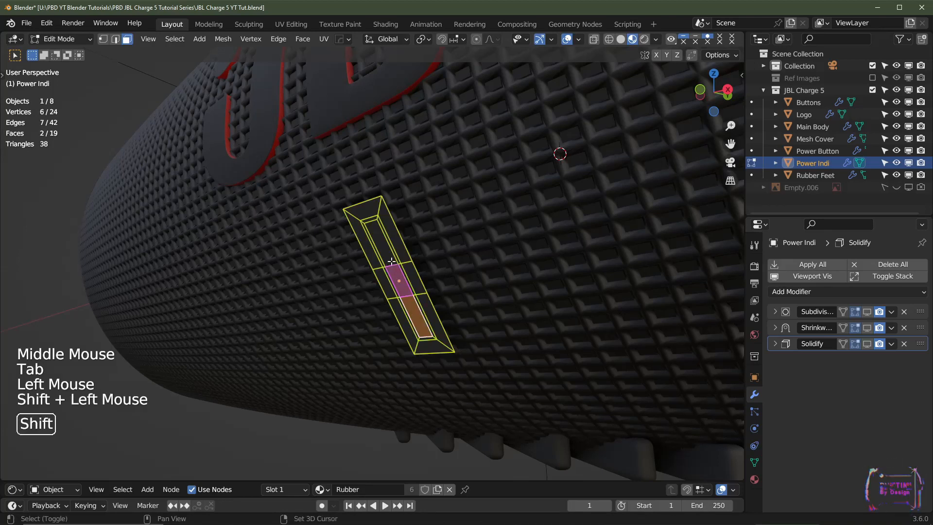
{"action": "left_click", "coordinate": [403, 265], "text": "shift"}
{"action": "left_click", "coordinate": [754, 479]}
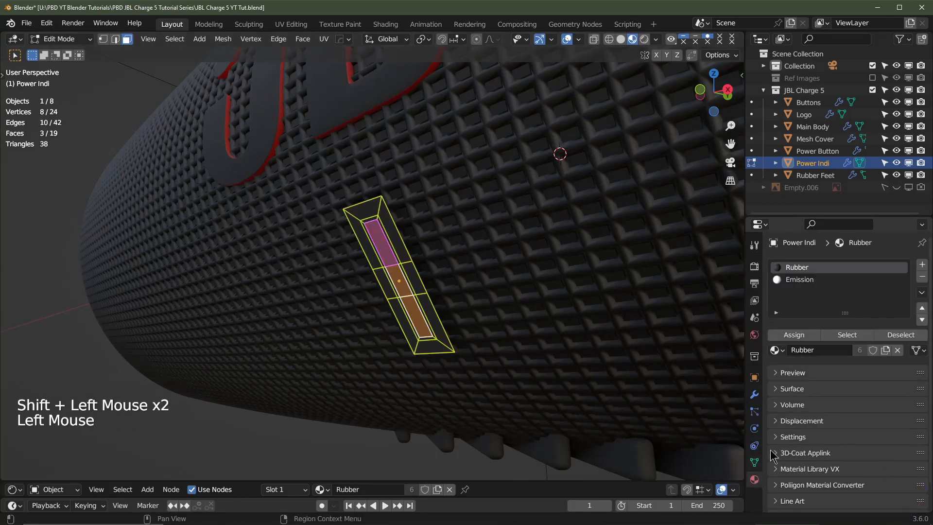
{"action": "left_click", "coordinate": [800, 279]}
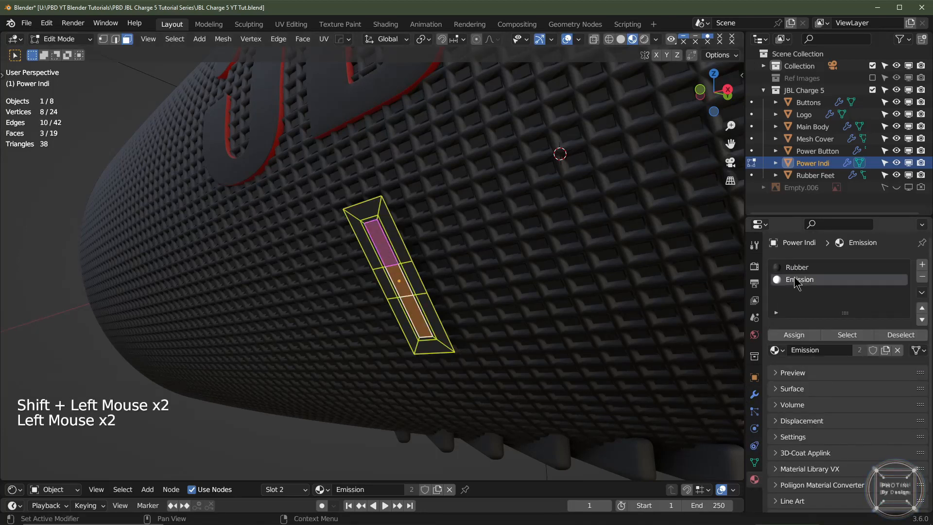
{"action": "left_click", "coordinate": [794, 335]}
{"action": "key", "text": "Tab"}
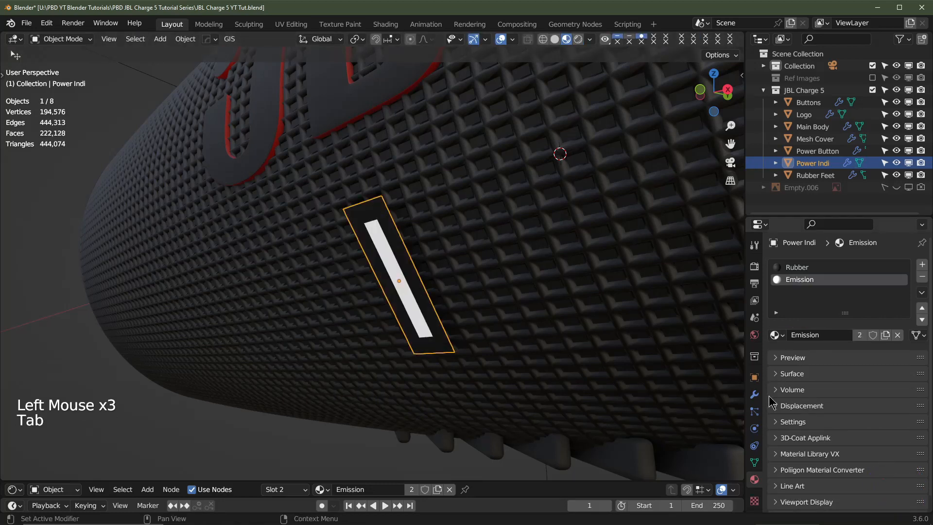
Step: Turn the viewport display of Power Indi's Subdivision, Shrinkwrap and Solidify modifiers back on and check the front view
{"action": "left_click", "coordinate": [754, 394]}
{"action": "left_click_drag", "start_coordinate": [866, 316], "coordinate": [869, 348]}
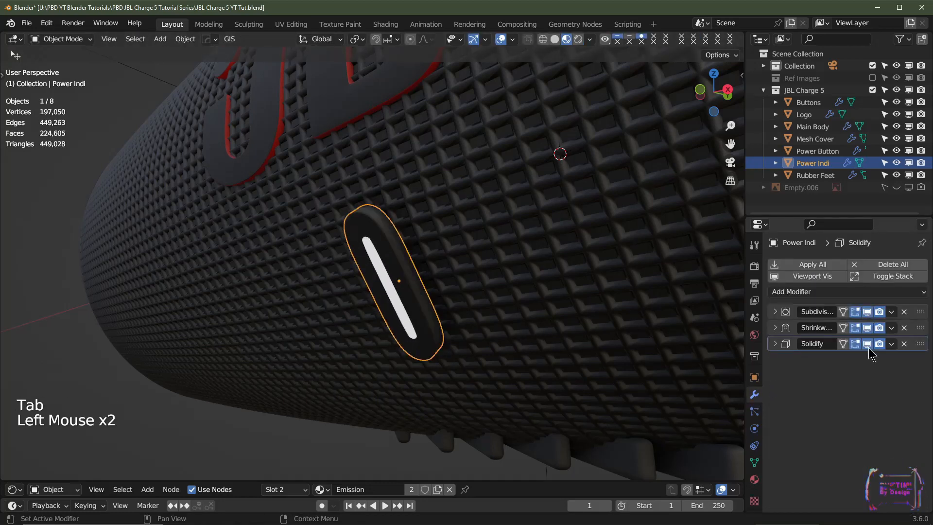
{"action": "middle_click_drag", "start_coordinate": [430, 352], "coordinate": [479, 344]}
{"action": "key", "text": "KP_1"}
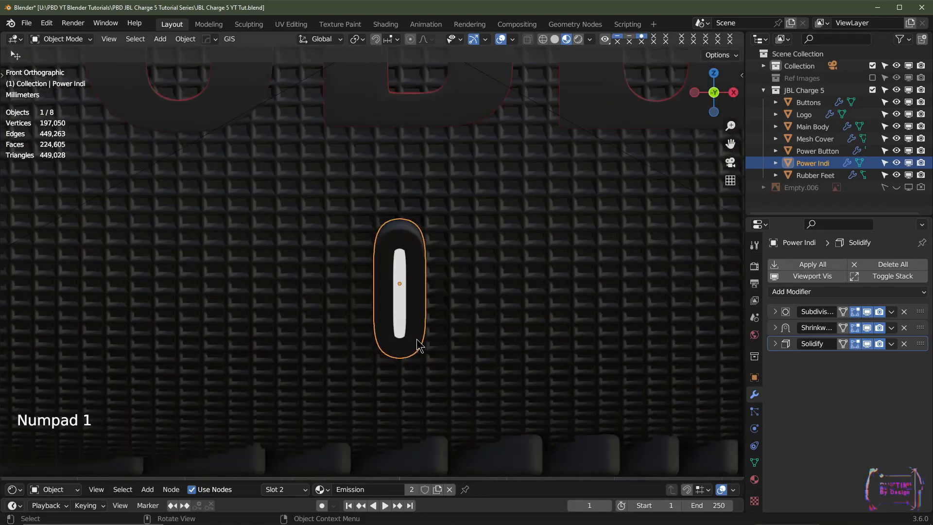
Step: In the right orthographic view, move Power Indi about 0.005 m along Y back onto the speaker's curved surface
{"action": "key", "text": "KP_3"}
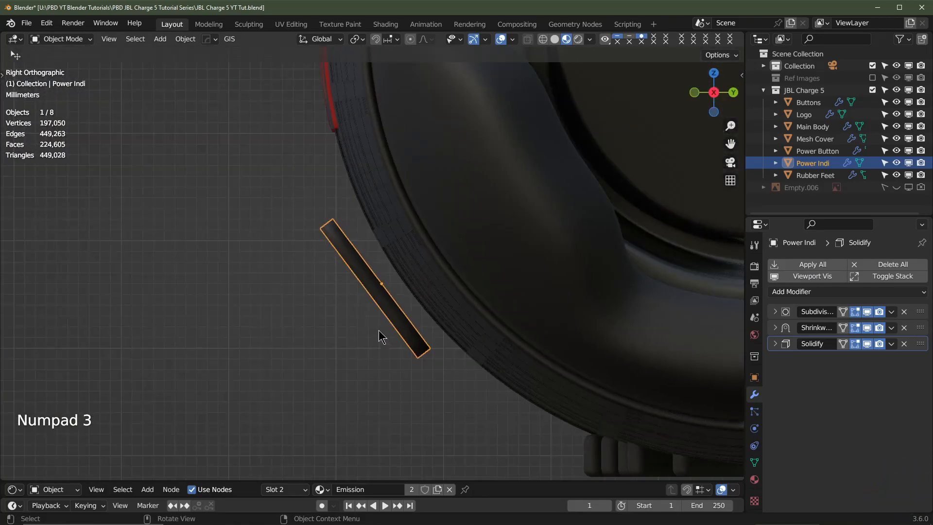
{"action": "key", "text": "g"}
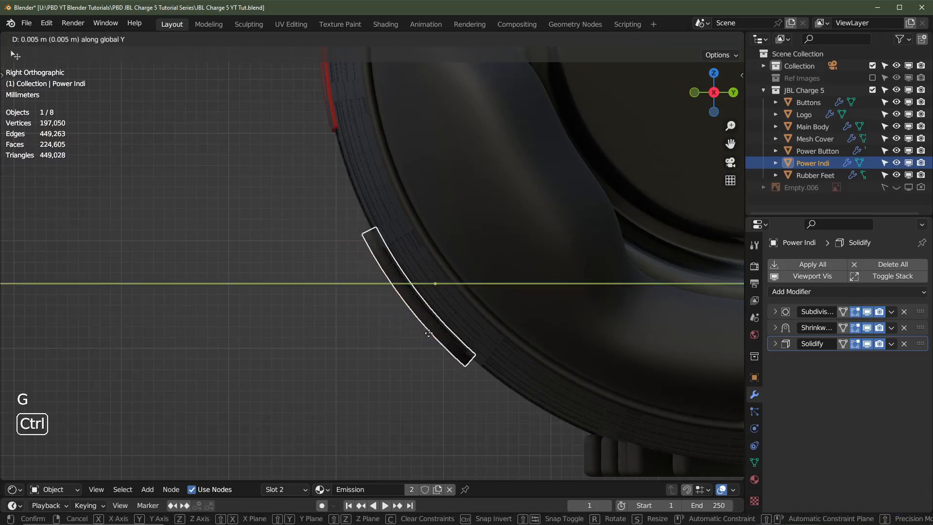
{"action": "left_click", "coordinate": [425, 330]}
Step: Set the thickness of Power Indi's Solidify modifier to 0.001 m
{"action": "middle_click_drag", "start_coordinate": [396, 365], "coordinate": [461, 364]}
{"action": "scroll", "coordinate": [471, 313], "scroll_direction": "down", "scroll_amount": 2}
{"action": "middle_click_drag", "start_coordinate": [391, 339], "coordinate": [466, 299]}
{"action": "scroll", "coordinate": [489, 308], "scroll_direction": "down", "scroll_amount": 2}
{"action": "scroll", "coordinate": [411, 313], "scroll_direction": "up", "scroll_amount": 2}
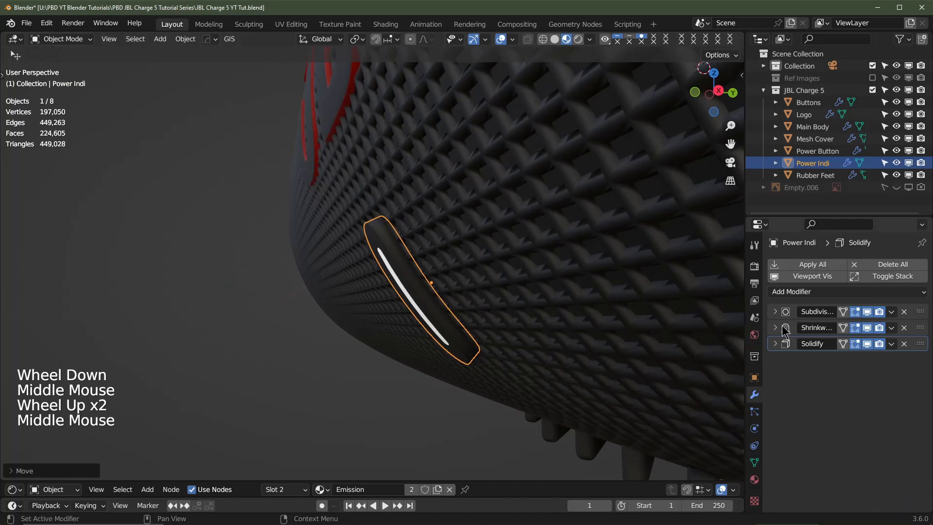
{"action": "left_click", "coordinate": [776, 346]}
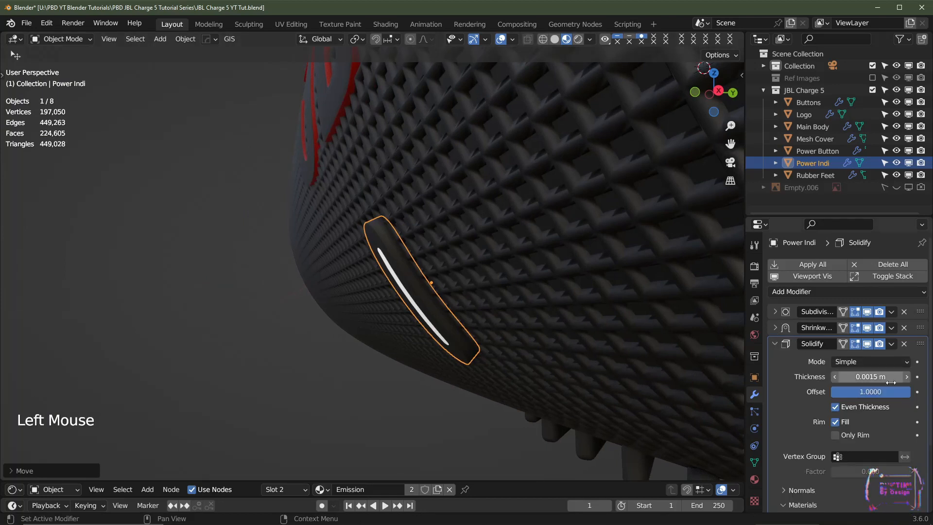
{"action": "double_click", "coordinate": [881, 377]}
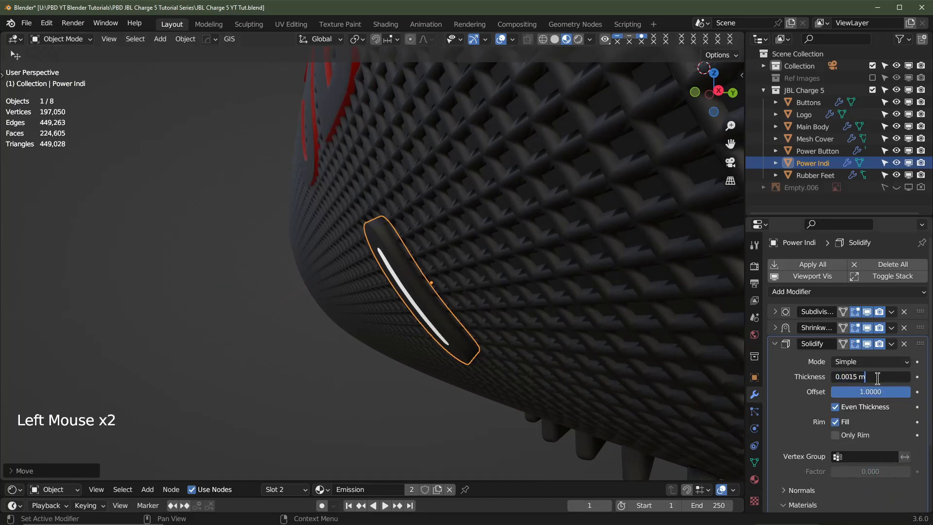
{"action": "key", "text": "BackSpace"}
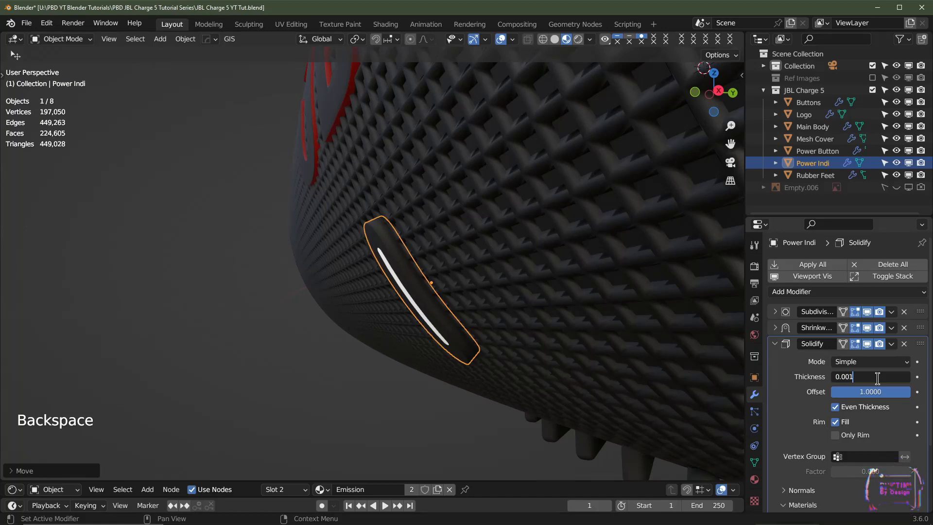
Step: In the front orthographic view, duplicate the JBL logo and move the copy 0.15 m along X beside the speaker
{"action": "middle_click_drag", "start_coordinate": [470, 355], "coordinate": [339, 157]}
{"action": "scroll", "coordinate": [563, 344], "scroll_direction": "down", "scroll_amount": 3}
{"action": "left_click", "coordinate": [400, 252]}
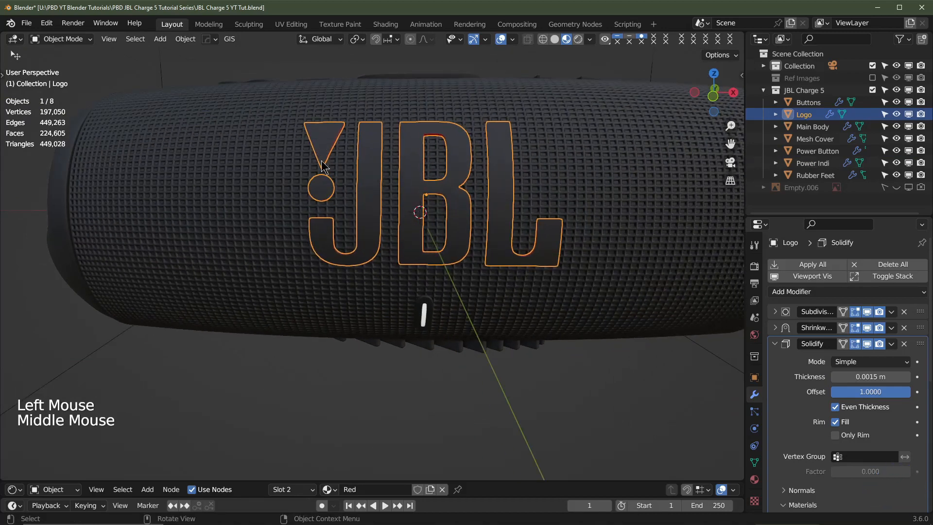
{"action": "middle_click_drag", "start_coordinate": [596, 279], "coordinate": [447, 294], "text": "shift"}
{"action": "scroll", "coordinate": [299, 316], "scroll_direction": "down", "scroll_amount": 2}
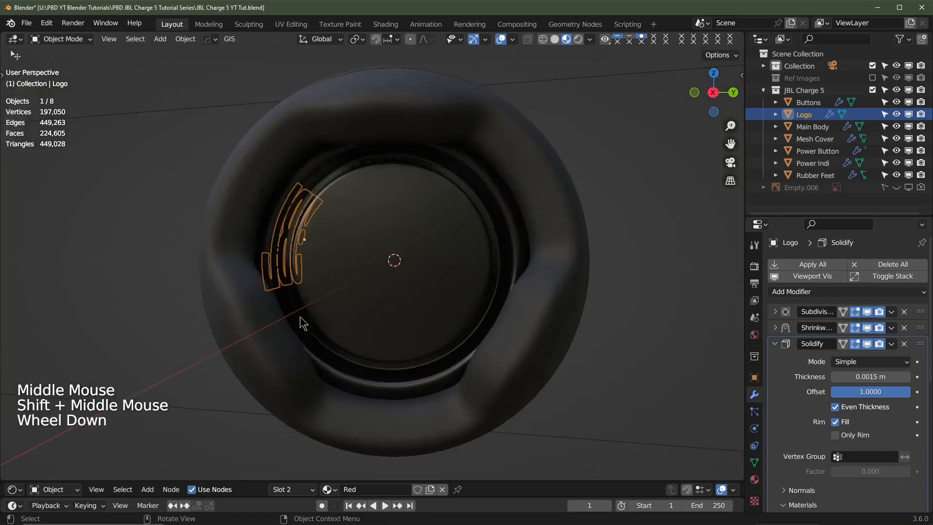
{"action": "mouse_move", "coordinate": [300, 316]}
{"action": "middle_mouse_down"}
{"action": "mouse_move", "coordinate": [554, 317]}
{"action": "mouse_move", "coordinate": [384, 335]}
{"action": "mouse_move", "coordinate": [454, 333]}
{"action": "mouse_move", "coordinate": [496, 317]}
{"action": "mouse_move", "coordinate": [313, 319]}
{"action": "middle_mouse_up"}
{"action": "scroll", "coordinate": [494, 317], "scroll_direction": "up", "scroll_amount": 2}
{"action": "key", "text": "KP_1"}
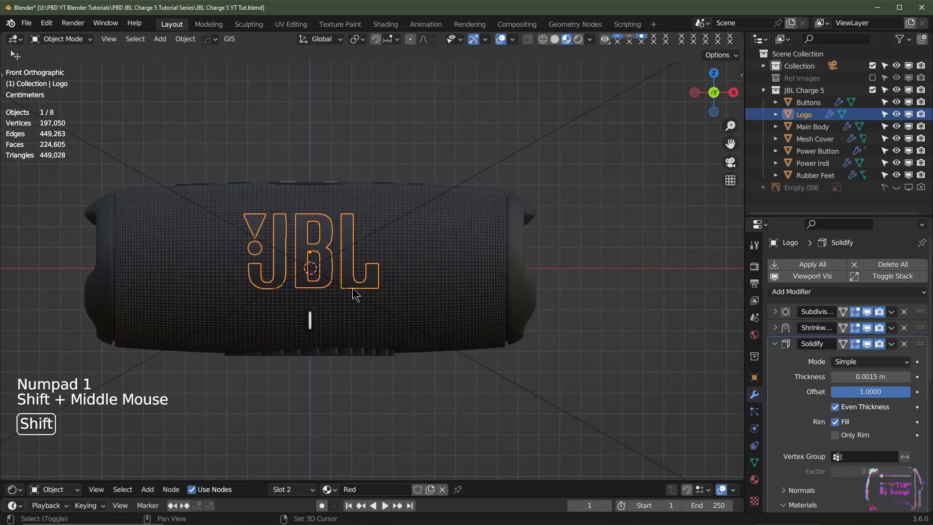
{"action": "key", "text": "shift+d"}
{"action": "key", "text": "x"}
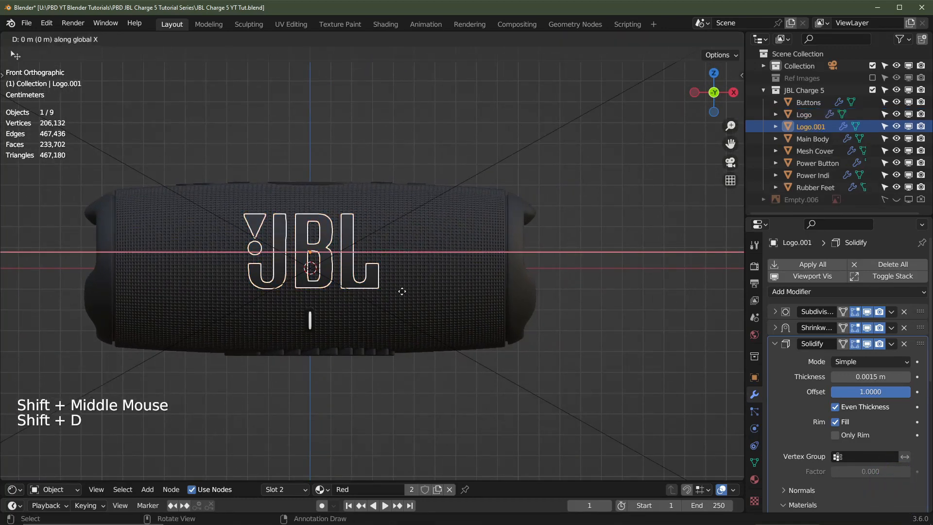
{"action": "left_click", "coordinate": [669, 313]}
{"action": "middle_click_drag", "start_coordinate": [669, 312], "coordinate": [481, 306], "text": "shift"}
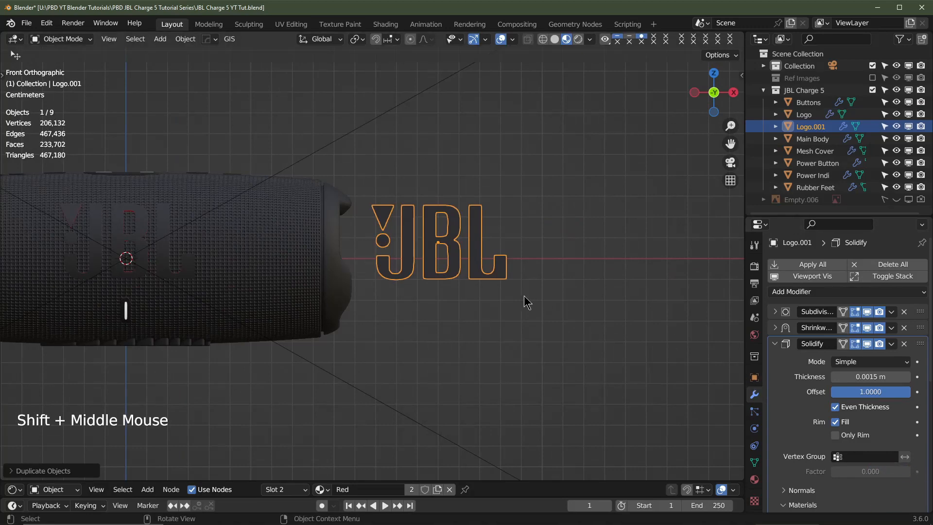
Step: Set the duplicated logo's X rotation to 90° so it stands upright, and return to the front orthographic view
{"action": "key", "text": "KP_3"}
{"action": "left_click", "coordinate": [760, 378]}
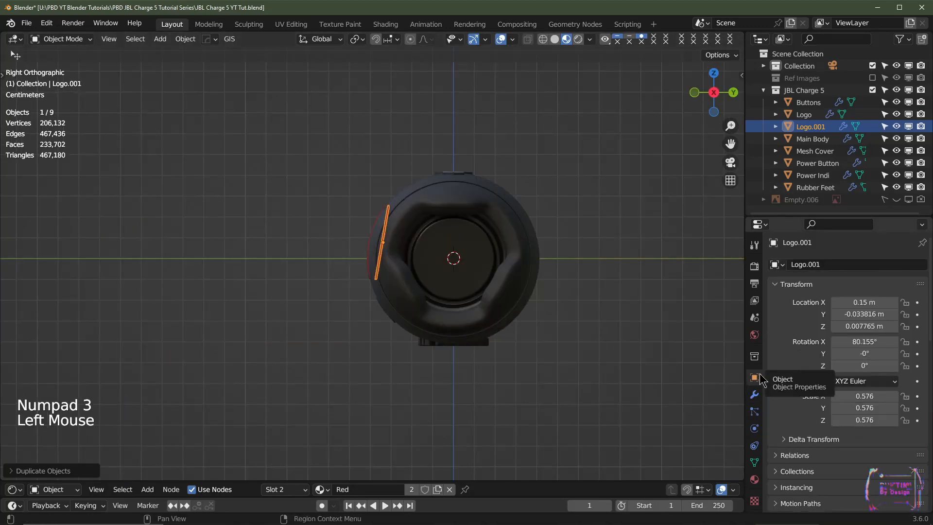
{"action": "double_click", "coordinate": [868, 343]}
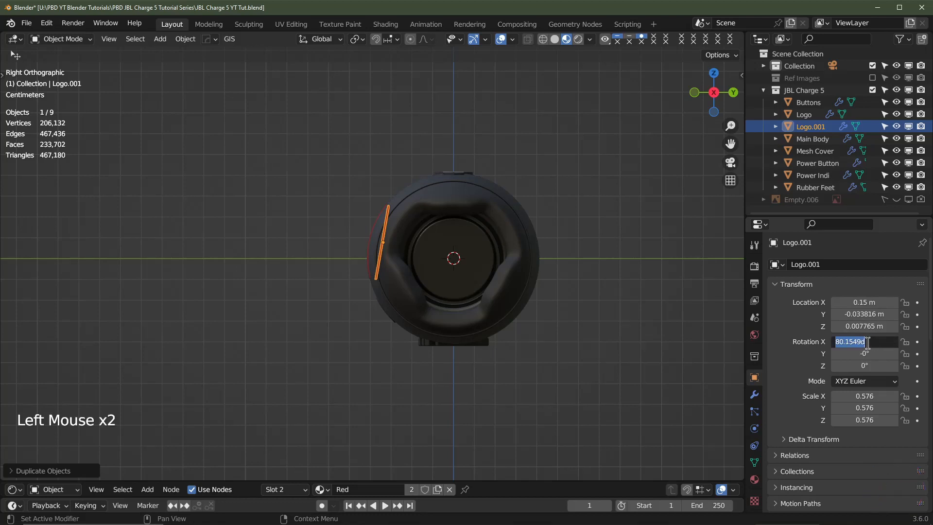
{"action": "type", "text": "90"}
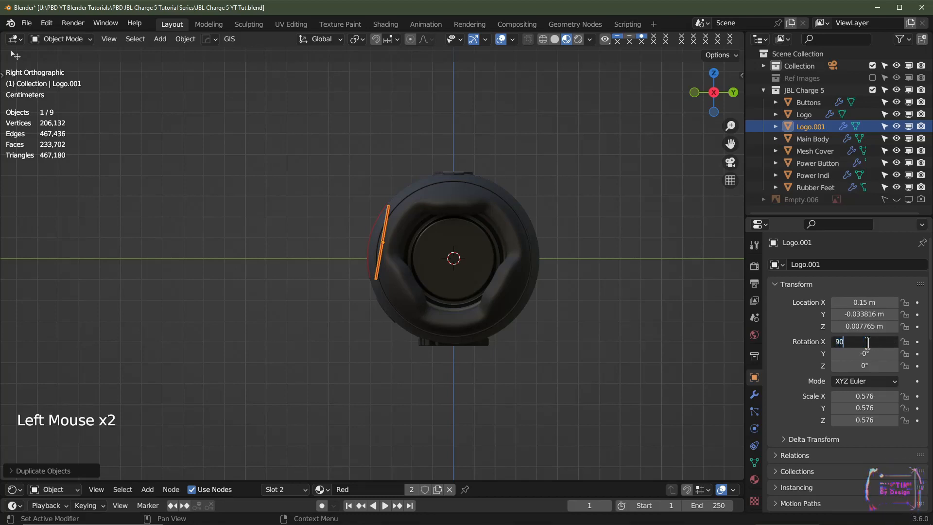
{"action": "key", "text": "Return"}
{"action": "key", "text": "KP_1"}
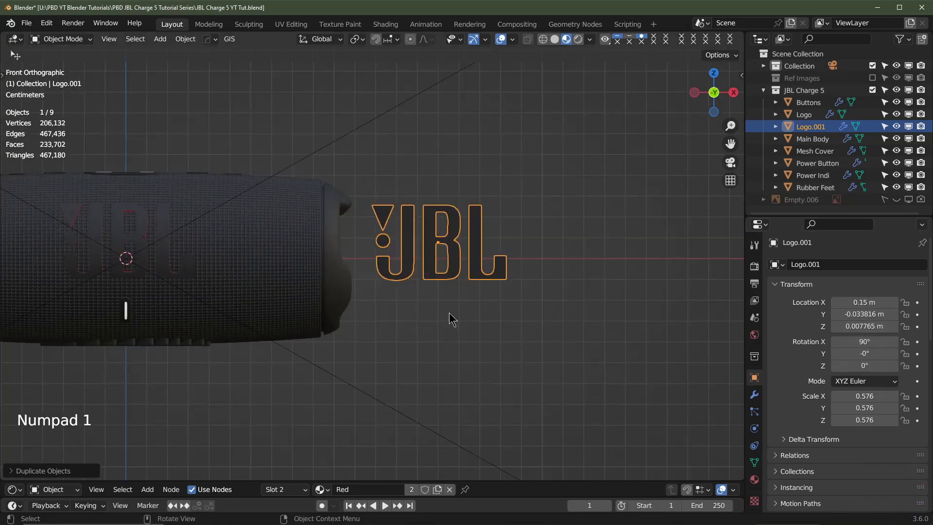
{"action": "scroll", "coordinate": [476, 279], "scroll_direction": "up", "scroll_amount": 2}
{"action": "key", "text": "Tab"}
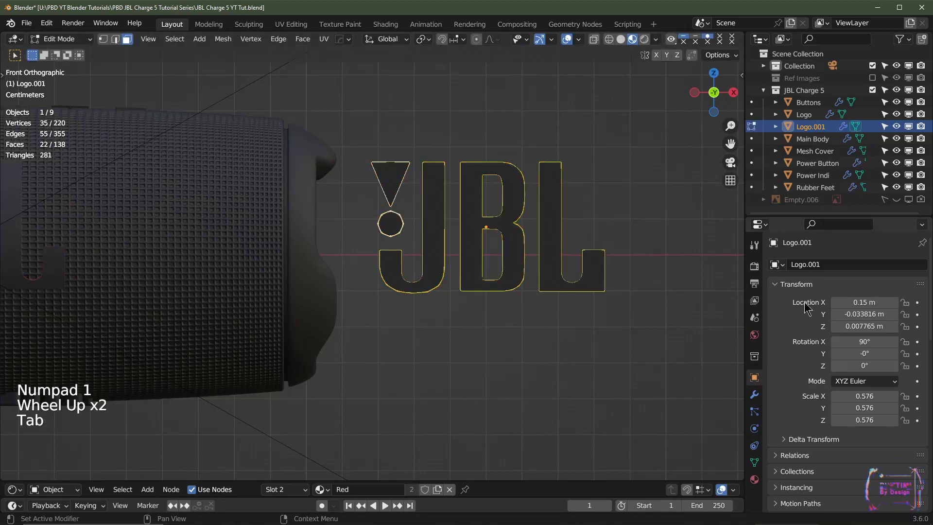
{"action": "key", "text": "grave"}
{"action": "key", "text": "KP_1"}
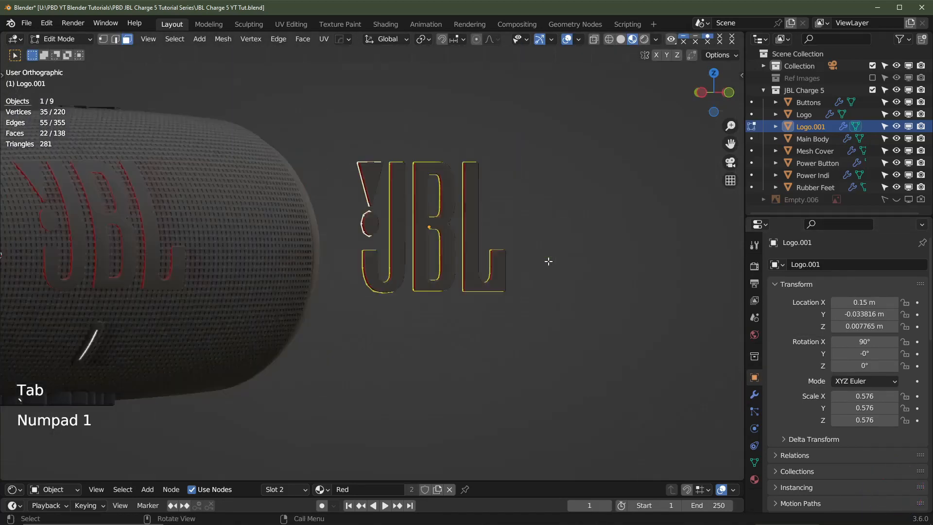
{"action": "key", "text": "Tab"}
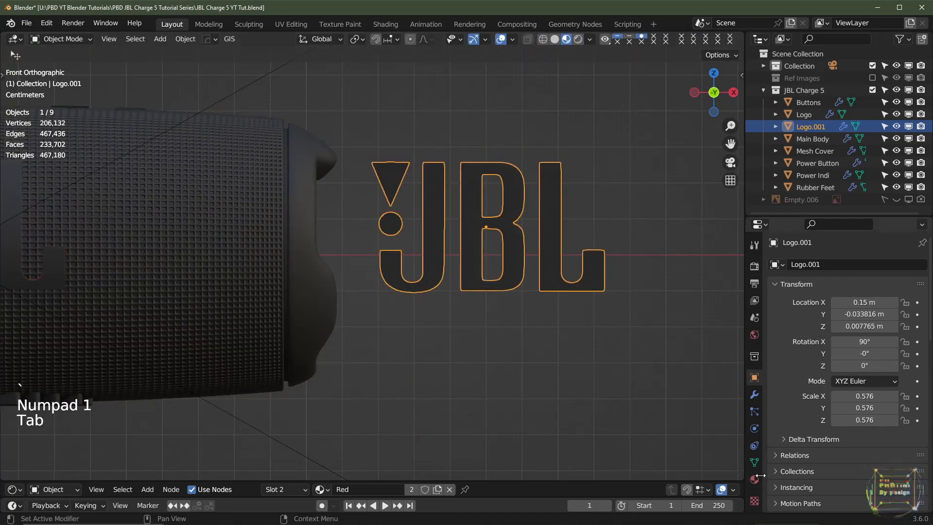
Step: Remove the Shrinkwrap modifier from the duplicated logo and turn off viewport display of its Subdivision and Solidify modifiers
{"action": "left_click", "coordinate": [755, 395]}
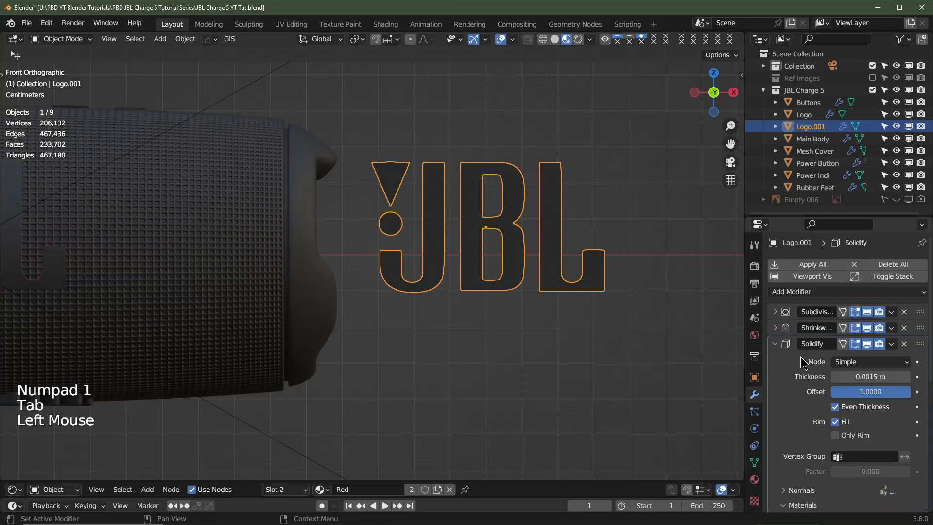
{"action": "left_click", "coordinate": [867, 345]}
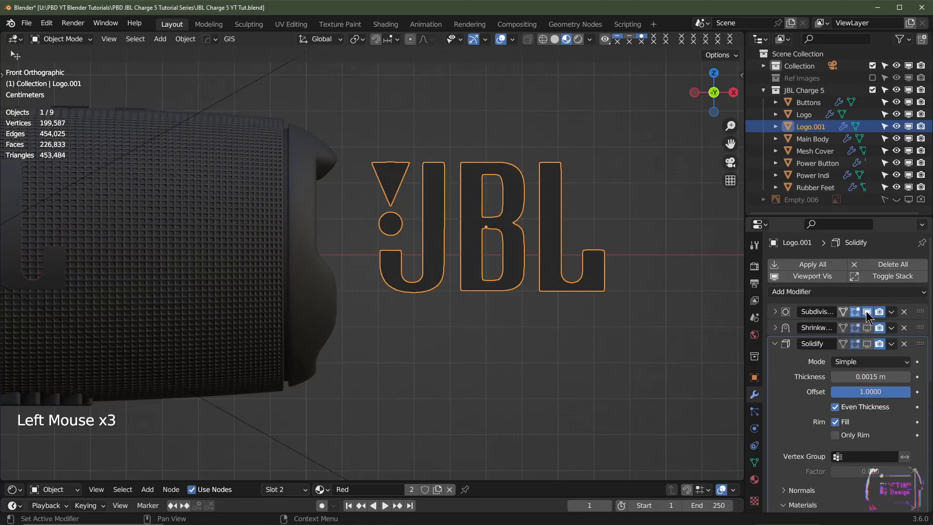
{"action": "left_click", "coordinate": [904, 329]}
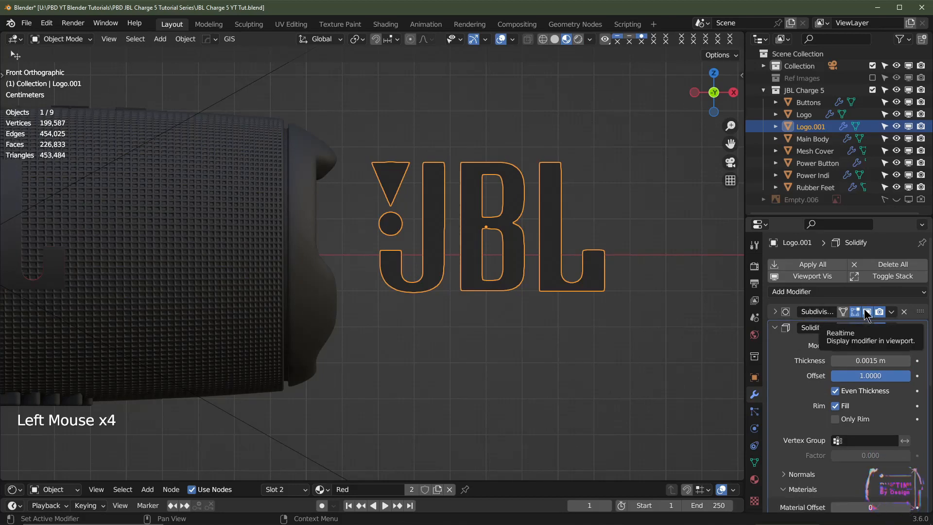
{"action": "left_click", "coordinate": [865, 311]}
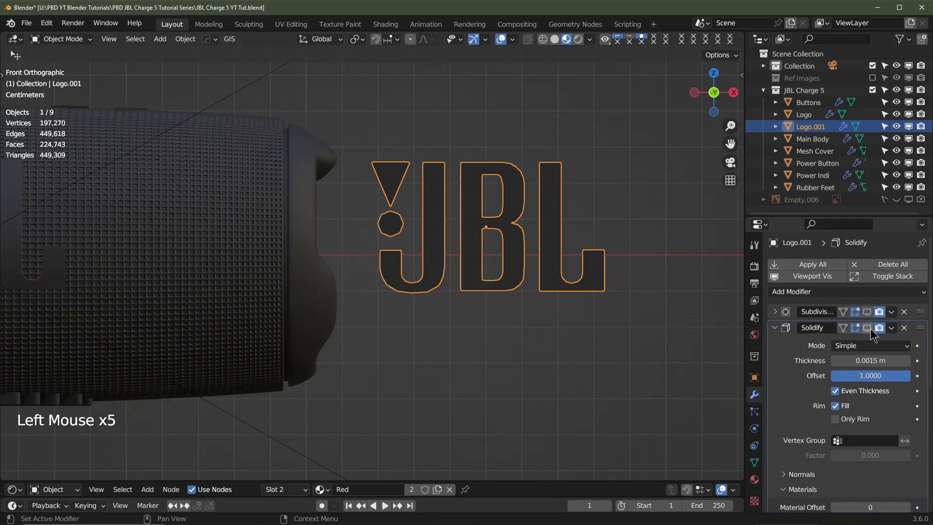
{"action": "scroll", "coordinate": [843, 357], "scroll_direction": "down", "scroll_amount": 2}
{"action": "scroll", "coordinate": [846, 384], "scroll_direction": "up", "scroll_amount": 3}
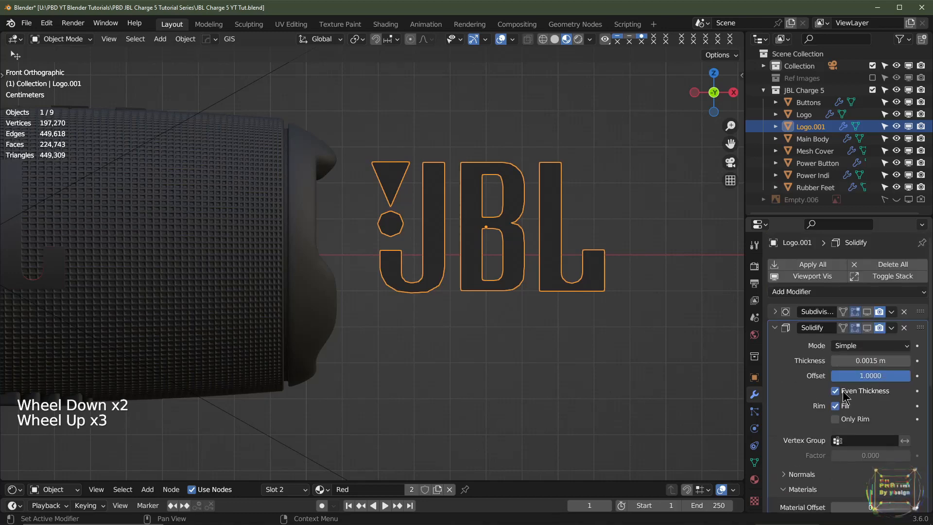
{"action": "left_click", "coordinate": [776, 330]}
Step: Delete the J, B and L letter meshes from the duplicated logo, keeping only the exclamation mark's triangle and dot
{"action": "middle_click_drag", "start_coordinate": [521, 236], "coordinate": [516, 253], "text": "shift"}
{"action": "key", "text": "Tab"}
{"action": "left_click", "coordinate": [551, 290]}
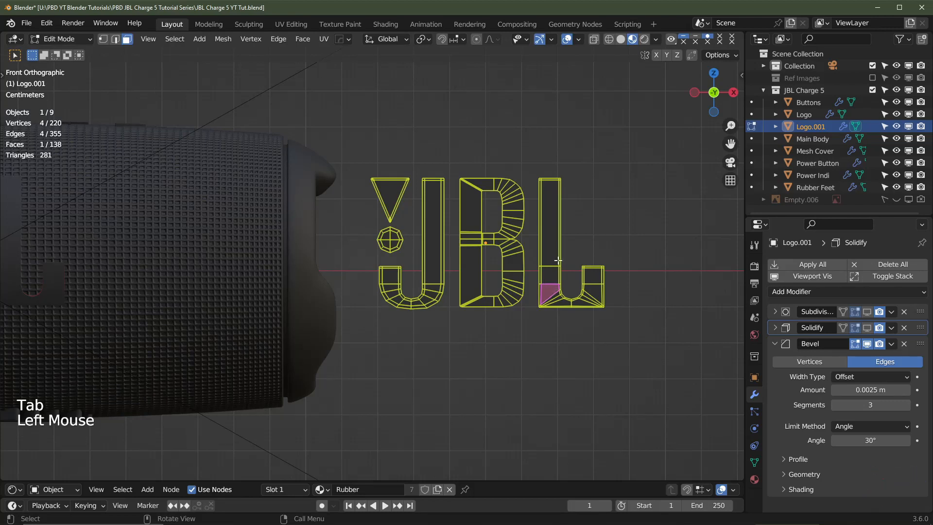
{"action": "key", "text": "l"}
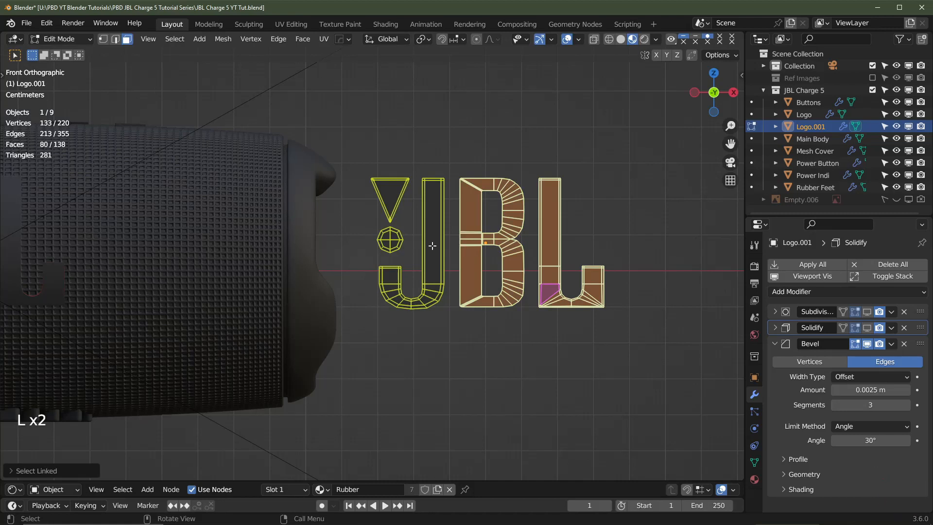
{"action": "key", "text": "l"}
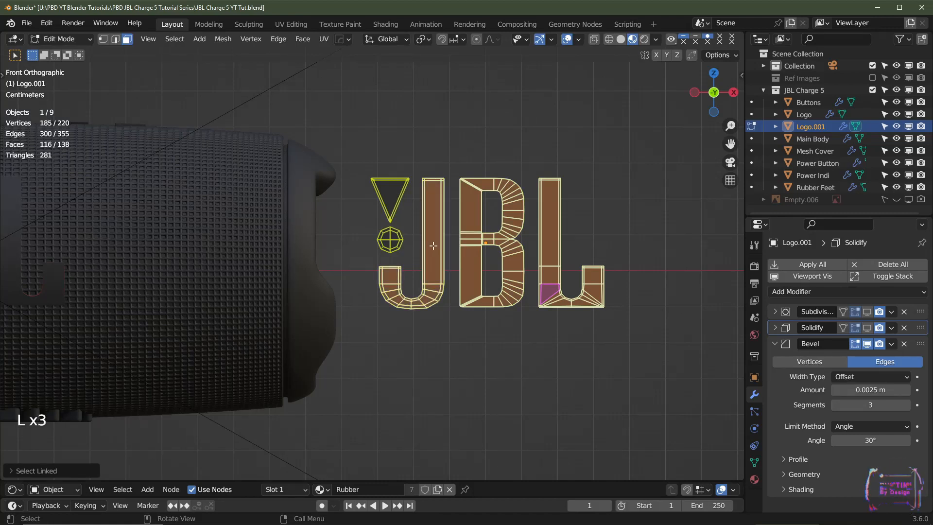
{"action": "key", "text": "x"}
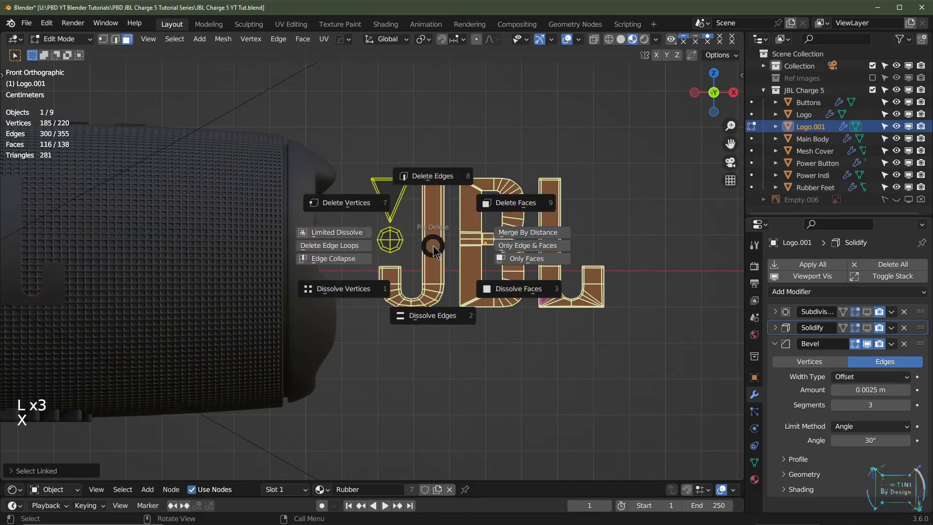
{"action": "left_click", "coordinate": [370, 205]}
{"action": "key", "text": "Tab"}
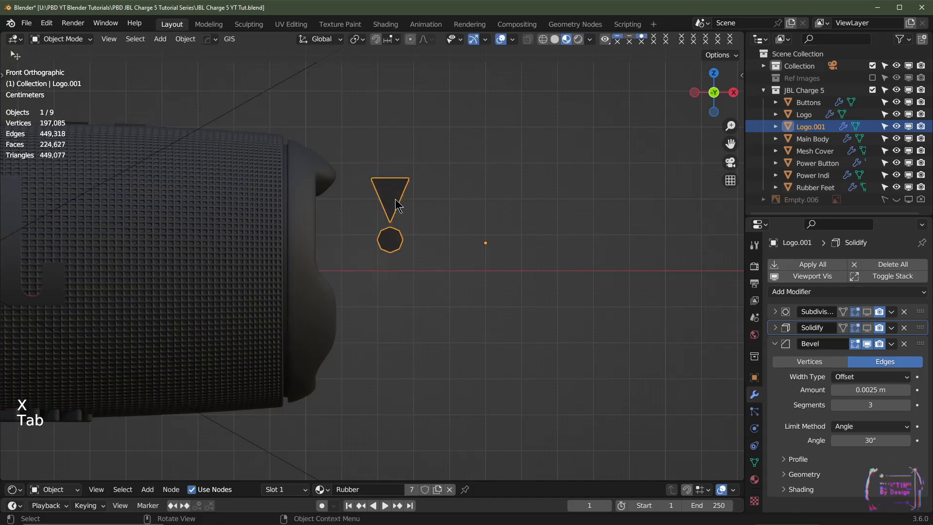
Step: Set the exclamation mark's origin to its geometry
{"action": "left_click", "coordinate": [393, 196]}
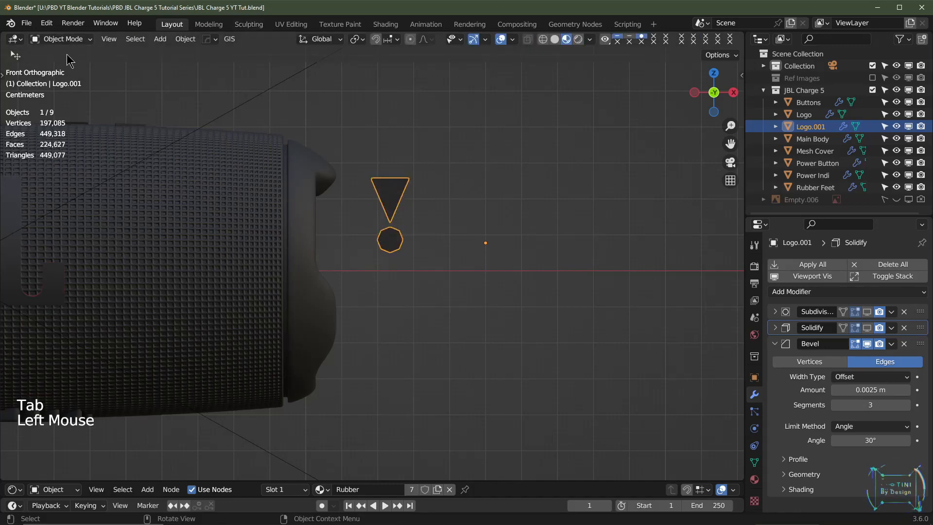
{"action": "left_click", "coordinate": [186, 39]}
{"action": "mouse_move", "coordinate": [235, 68]}
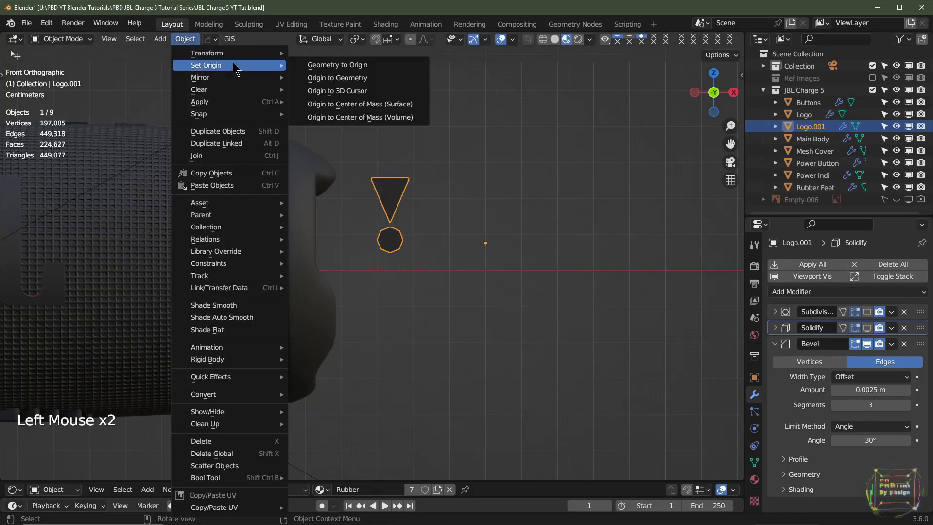
{"action": "left_click", "coordinate": [353, 79]}
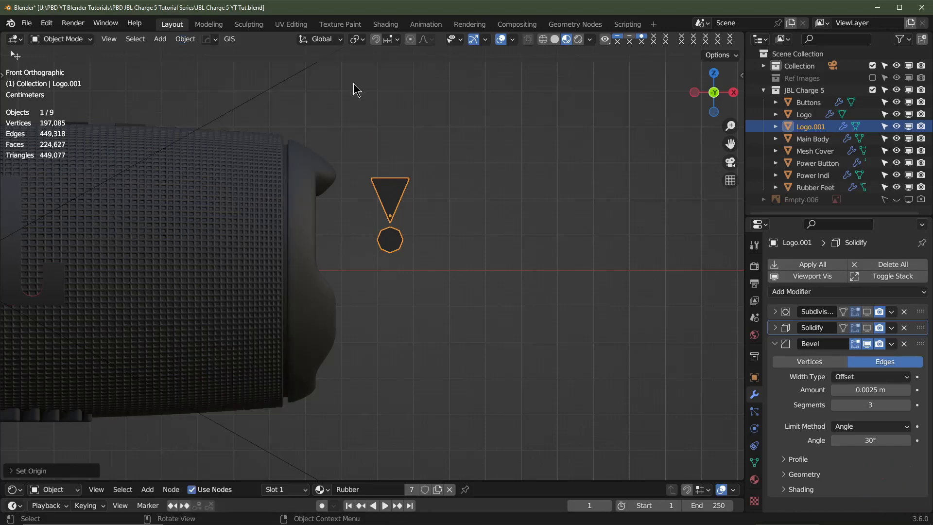
Step: Turn the viewport display of the exclamation mark's Solidify and Subdivision modifiers back on and inspect its red rim
{"action": "middle_click_drag", "start_coordinate": [463, 264], "coordinate": [259, 277], "text": "shift"}
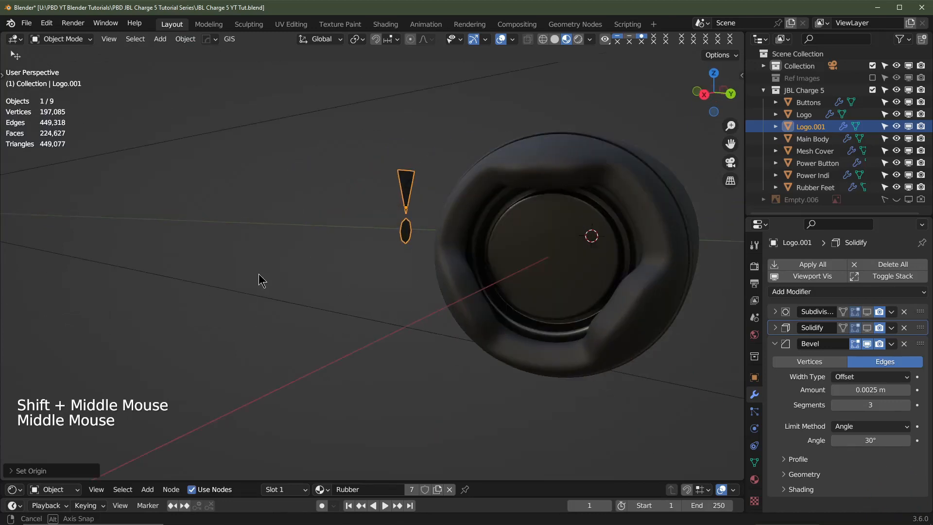
{"action": "left_click", "coordinate": [868, 327]}
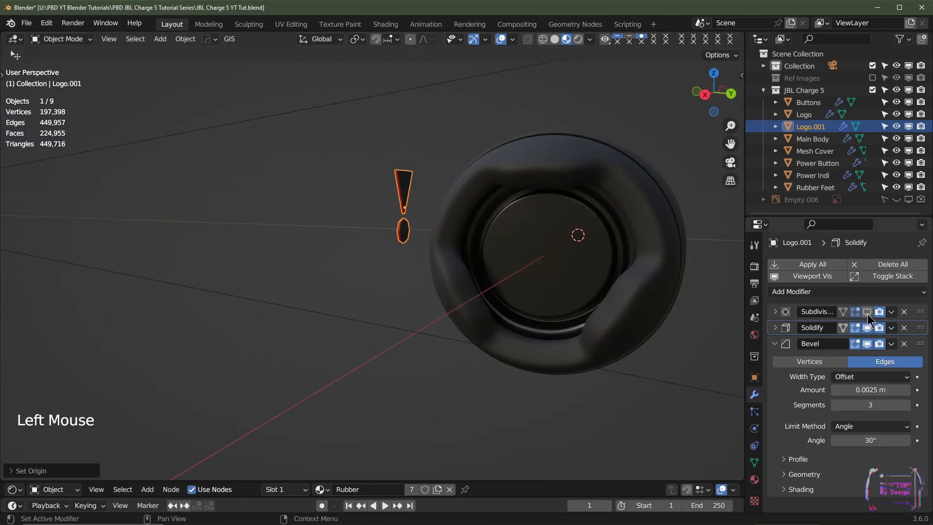
{"action": "left_click", "coordinate": [867, 312]}
{"action": "scroll", "coordinate": [538, 323], "scroll_direction": "up", "scroll_amount": 2}
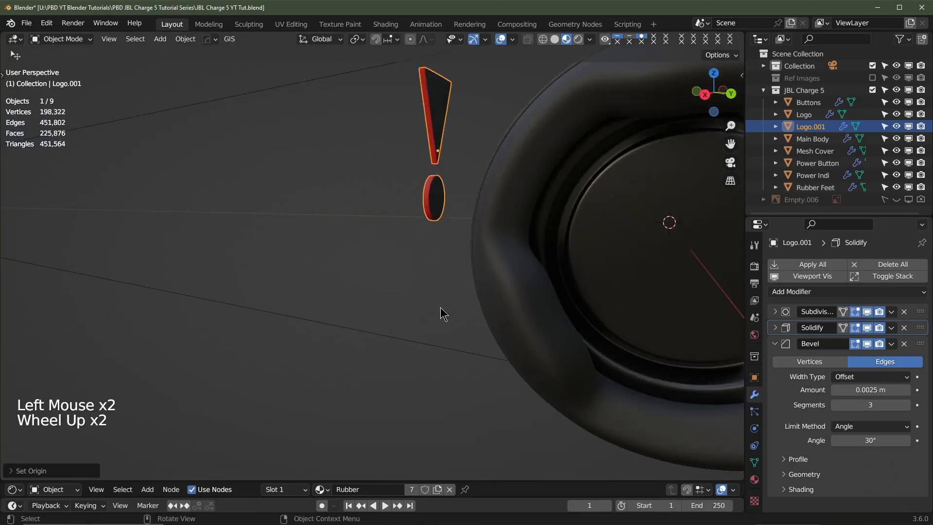
{"action": "middle_click_drag", "start_coordinate": [440, 312], "coordinate": [445, 255]}
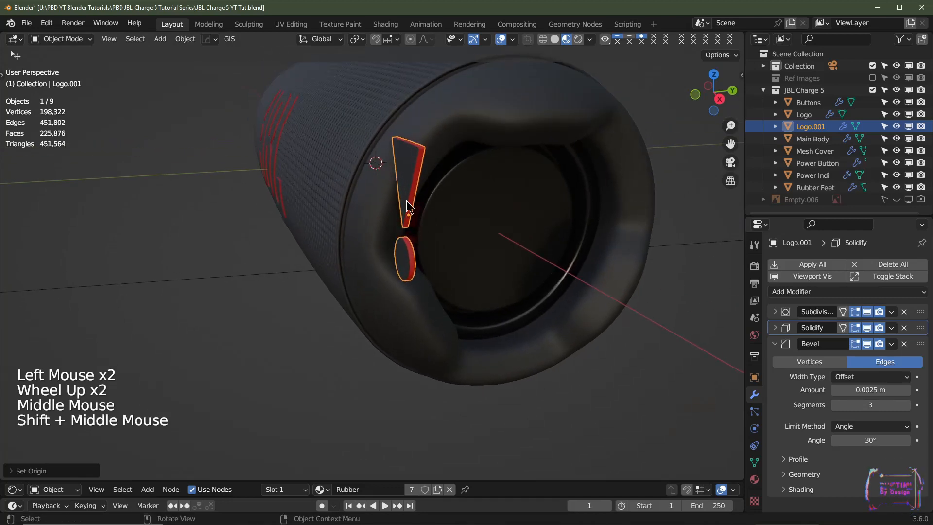
{"action": "scroll", "coordinate": [455, 155], "scroll_direction": "up", "scroll_amount": 2}
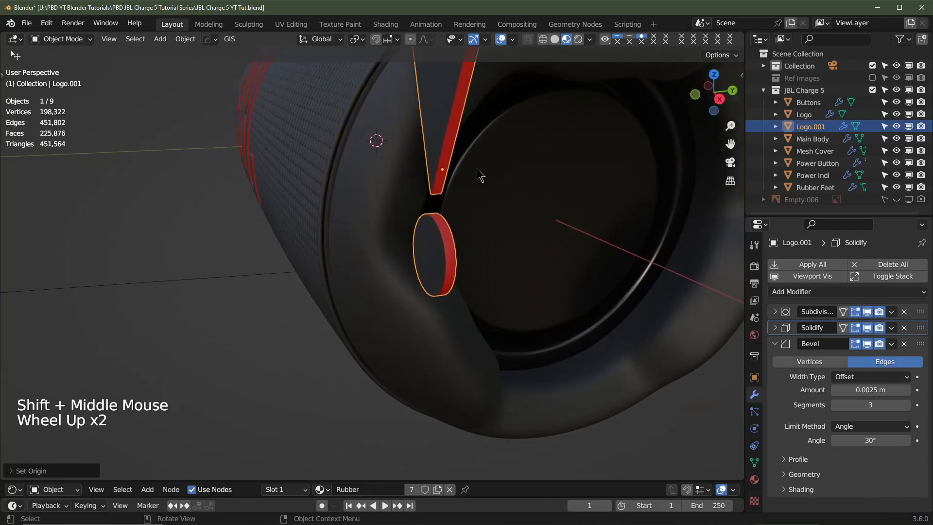
Step: Set the rim material offset of the exclamation mark's Solidify modifier to 0
{"action": "left_click", "coordinate": [776, 328]}
{"action": "scroll", "coordinate": [860, 455], "scroll_direction": "down", "scroll_amount": 2}
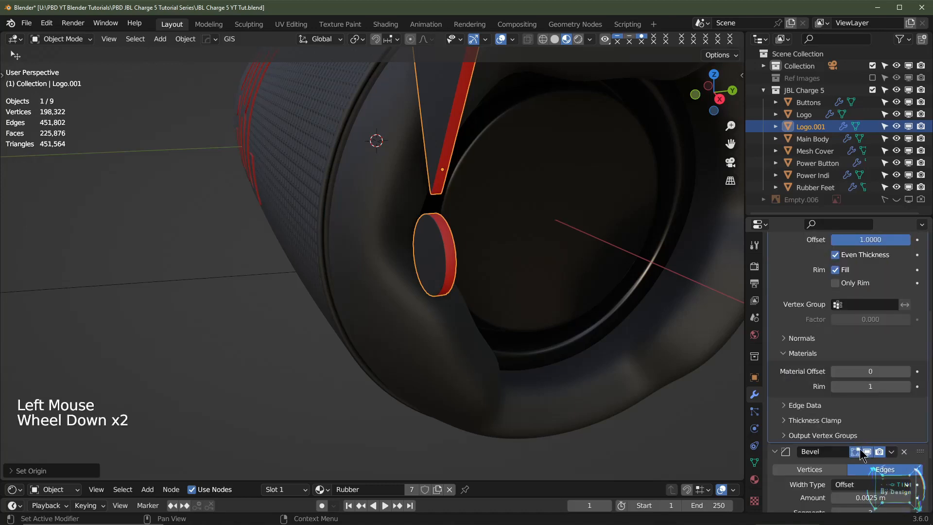
{"action": "left_click", "coordinate": [835, 387]}
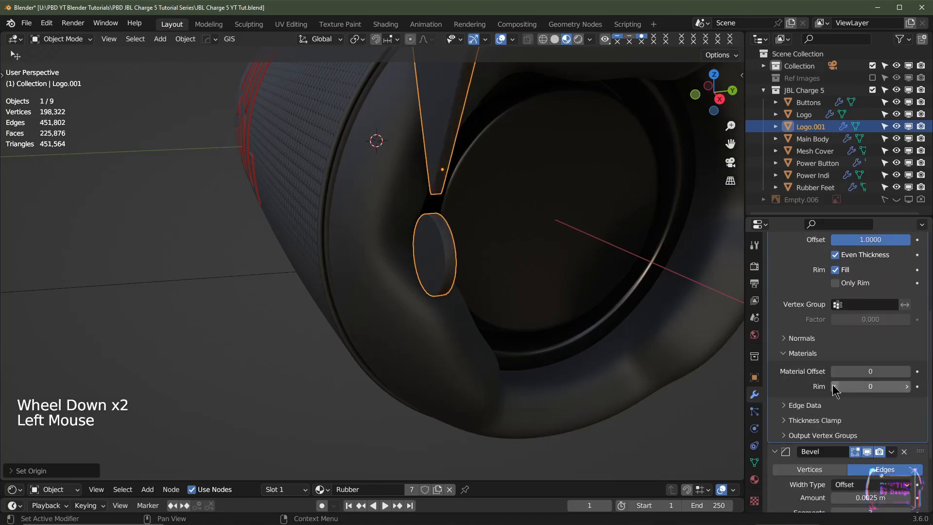
{"action": "scroll", "coordinate": [787, 295], "scroll_direction": "up", "scroll_amount": 2}
{"action": "left_click", "coordinate": [778, 274]}
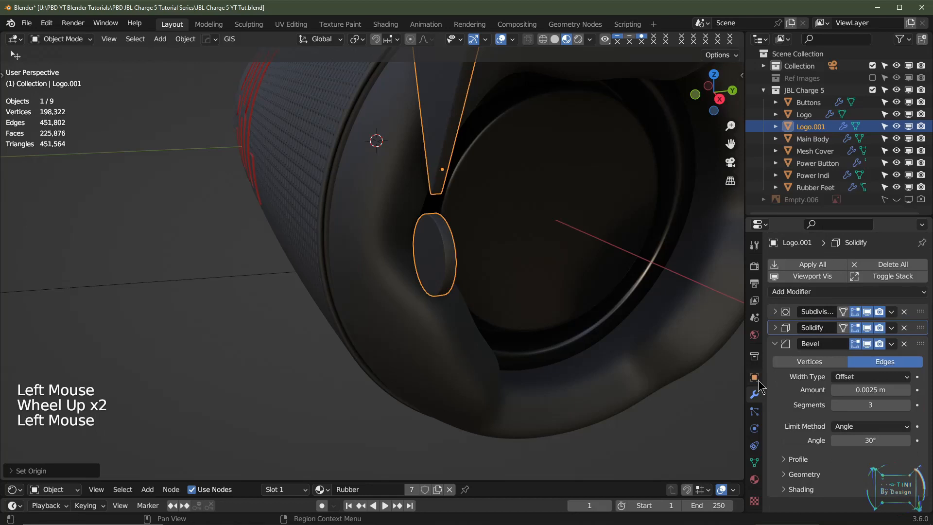
Step: Remove the Red material slot from the exclamation mark, leaving only Rubber
{"action": "left_click", "coordinate": [755, 480]}
{"action": "left_click", "coordinate": [870, 280]}
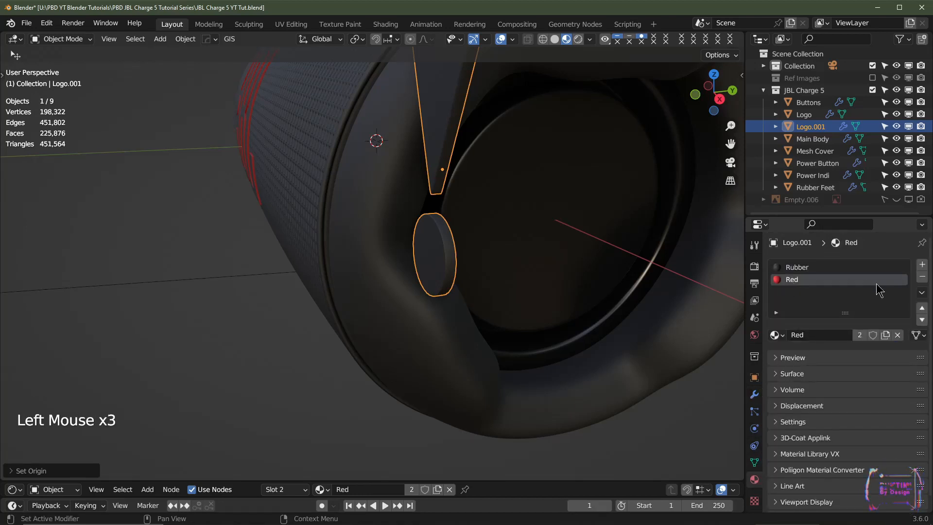
{"action": "left_click", "coordinate": [922, 276]}
Step: In Main Body's Edit Mode, select the linked mesh of the round end disc and snap the 3D cursor to the selection
{"action": "middle_click_drag", "start_coordinate": [477, 257], "coordinate": [522, 265], "text": "shift"}
{"action": "left_click", "coordinate": [508, 233]}
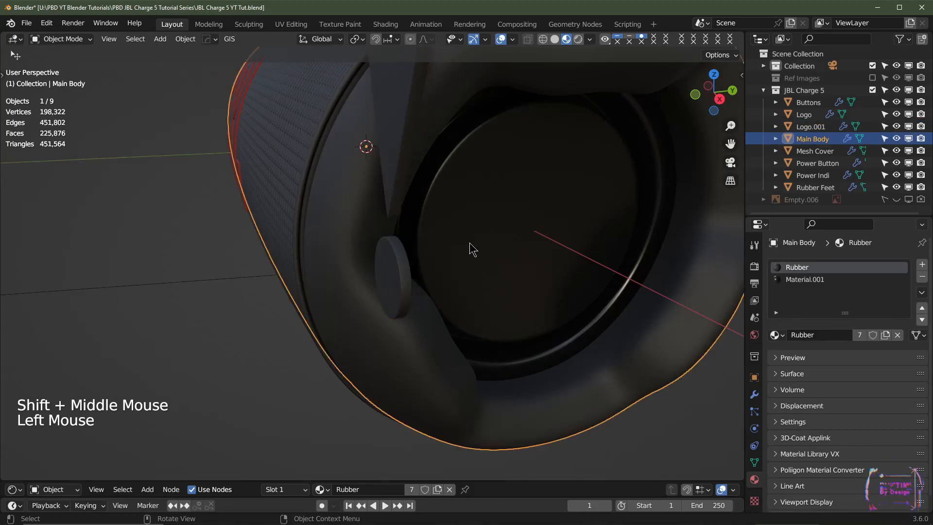
{"action": "key", "text": "Tab"}
{"action": "left_click", "coordinate": [524, 218]}
{"action": "left_click", "coordinate": [529, 219]}
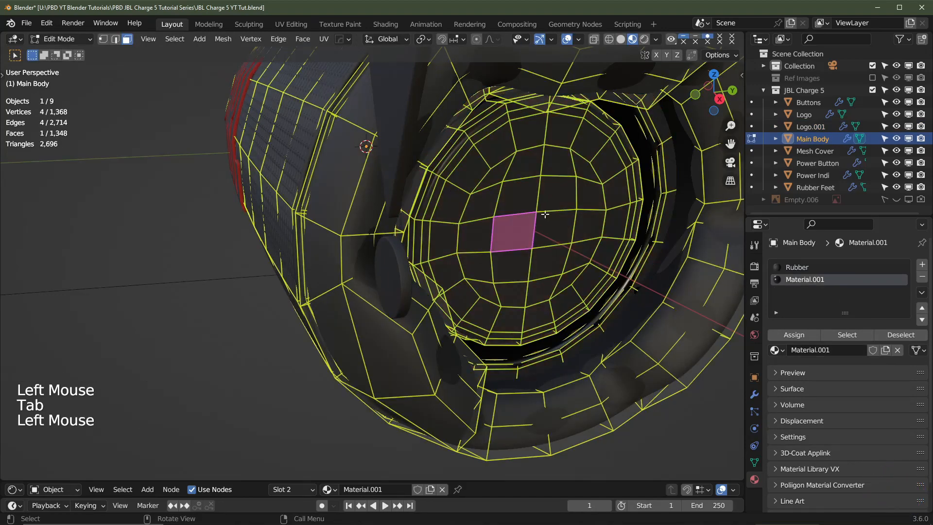
{"action": "left_click", "coordinate": [517, 195]}
{"action": "middle_click_drag", "start_coordinate": [562, 240], "coordinate": [539, 233]}
{"action": "scroll", "coordinate": [540, 234], "scroll_direction": "down", "scroll_amount": 2}
{"action": "middle_click_drag", "start_coordinate": [544, 184], "coordinate": [545, 256], "text": "shift"}
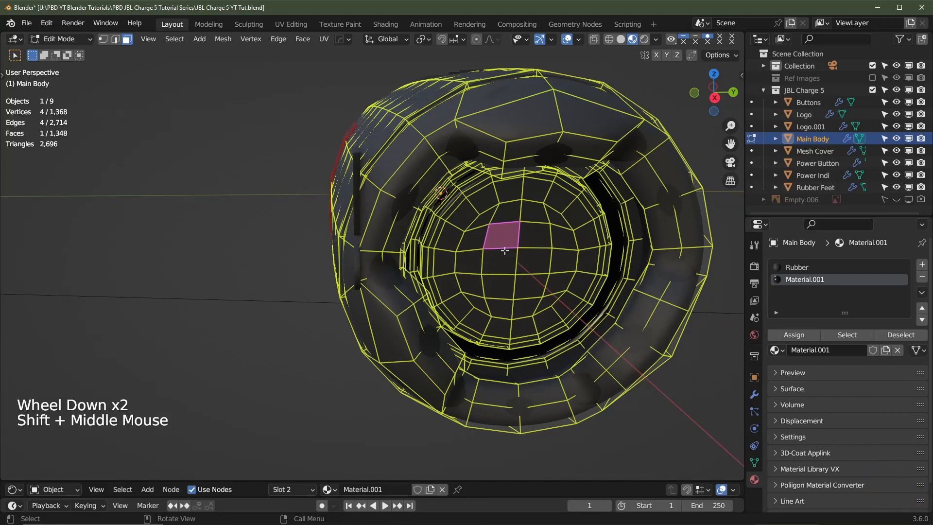
{"action": "key", "text": "l"}
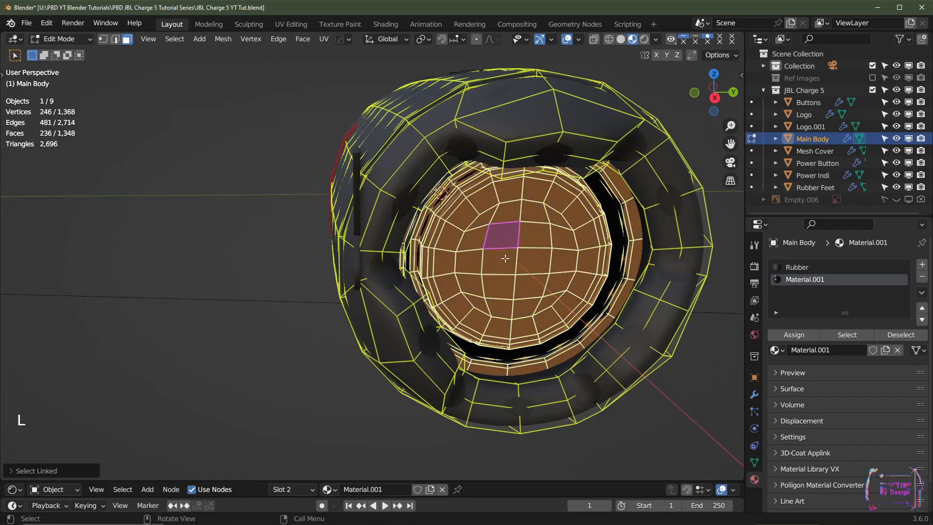
{"action": "key", "text": "shift+s"}
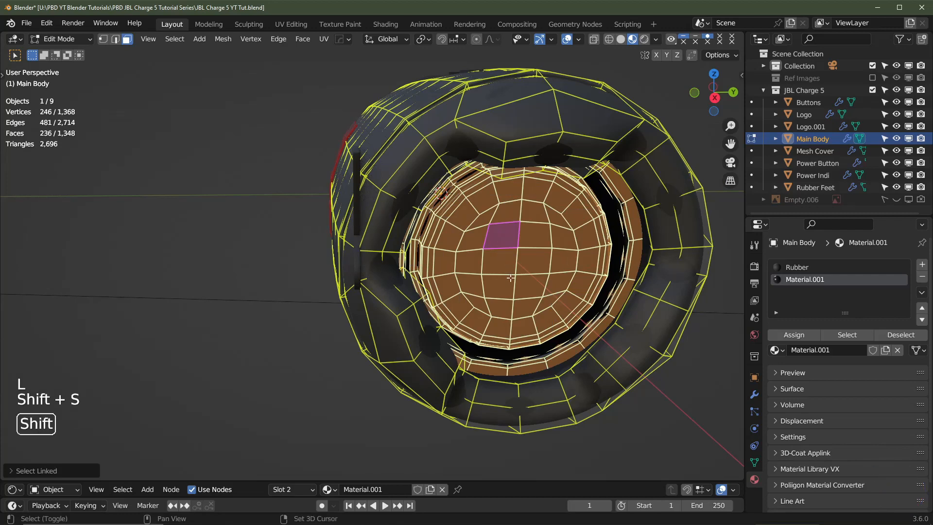
{"action": "key", "text": "shift+s"}
{"action": "left_click", "coordinate": [509, 347]}
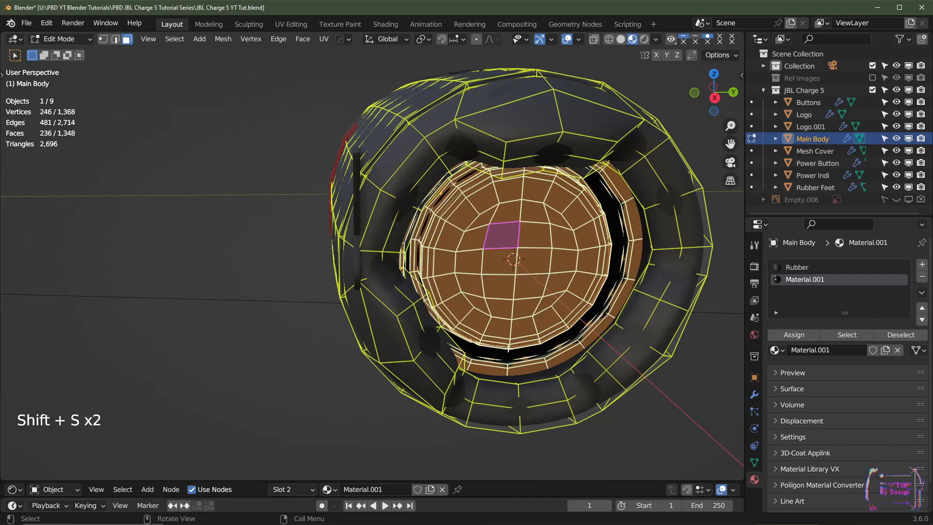
Step: Leave Edit Mode, select the exclamation mark object, and rotate it 90° about the global Z axis
{"action": "key", "text": "Tab"}
{"action": "middle_click_drag", "start_coordinate": [466, 296], "coordinate": [368, 241]}
{"action": "left_click", "coordinate": [343, 191]}
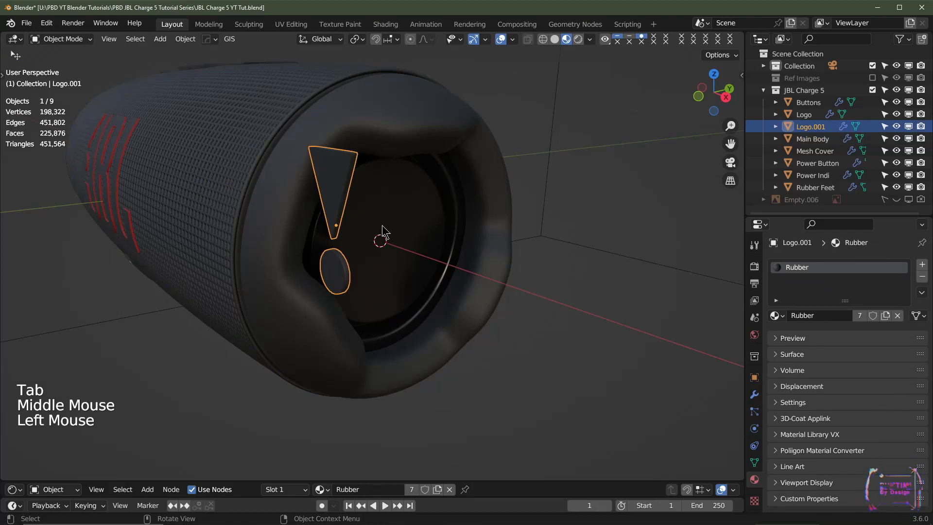
{"action": "type", "text": "r"}
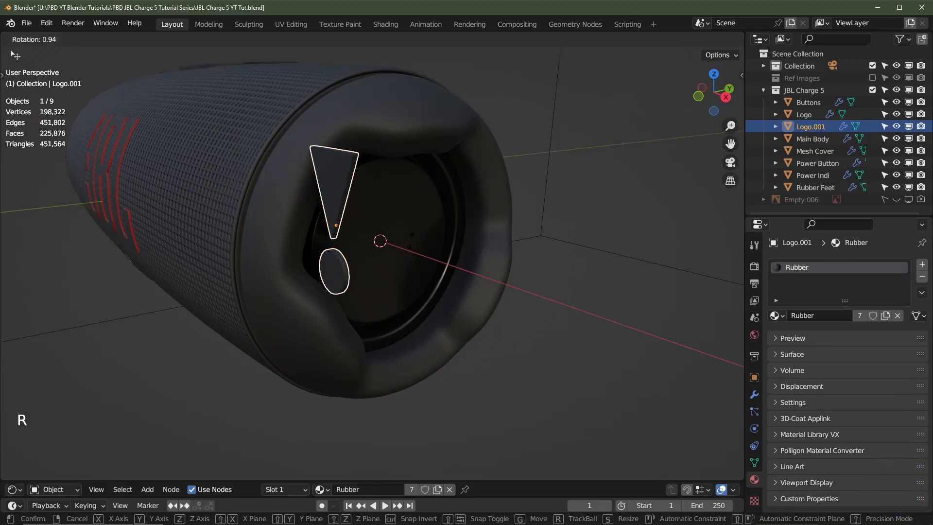
{"action": "type", "text": "z"}
{"action": "type", "text": "90"}
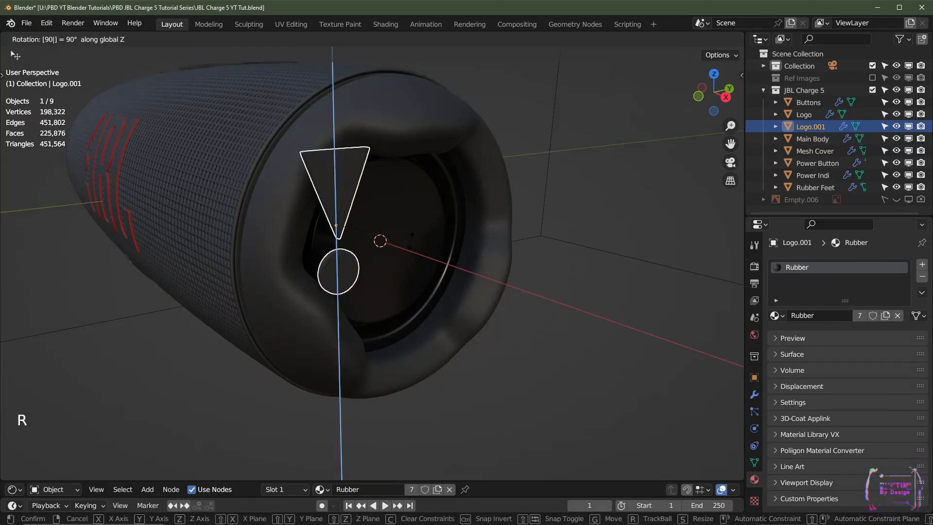
{"action": "key", "text": "Return"}
Step: Snap the exclamation mark to the 3D cursor at the centre of the round end disc, keeping it selected
{"action": "key", "text": "shift+s"}
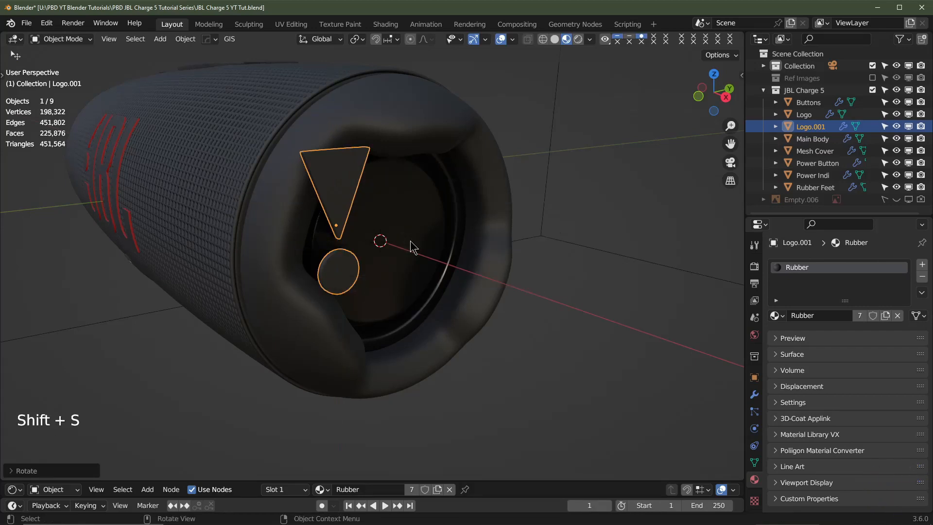
{"action": "key", "text": "shift+s"}
{"action": "left_click", "coordinate": [410, 172]}
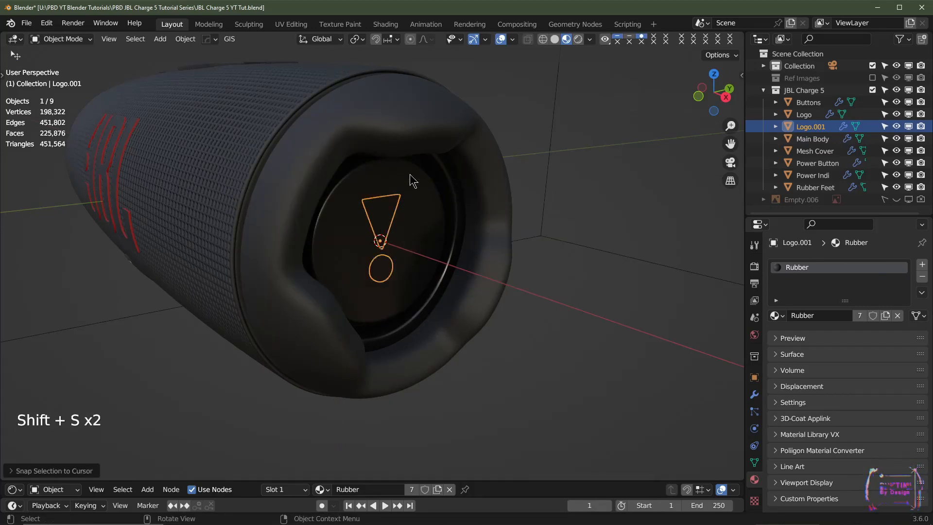
{"action": "left_click", "coordinate": [613, 303]}
{"action": "middle_click_drag", "start_coordinate": [613, 303], "coordinate": [521, 323]}
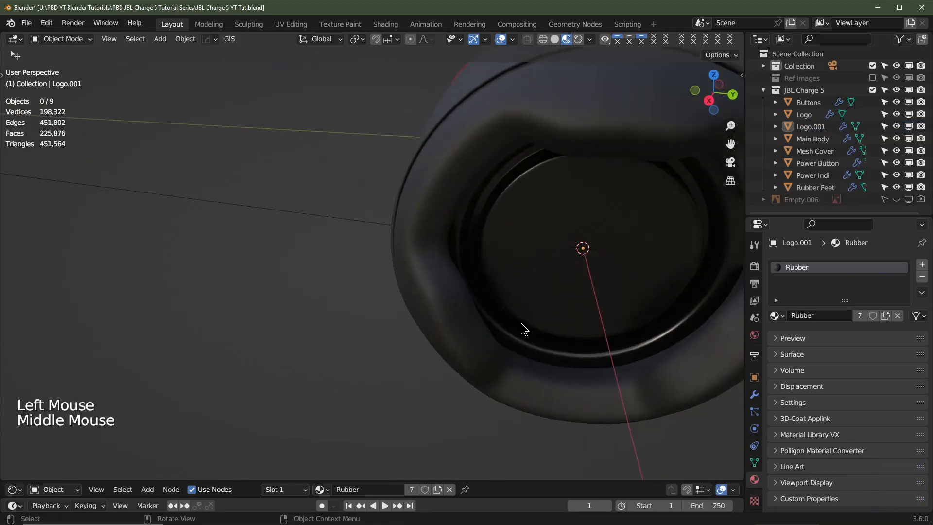
{"action": "key", "text": "ctrl+z"}
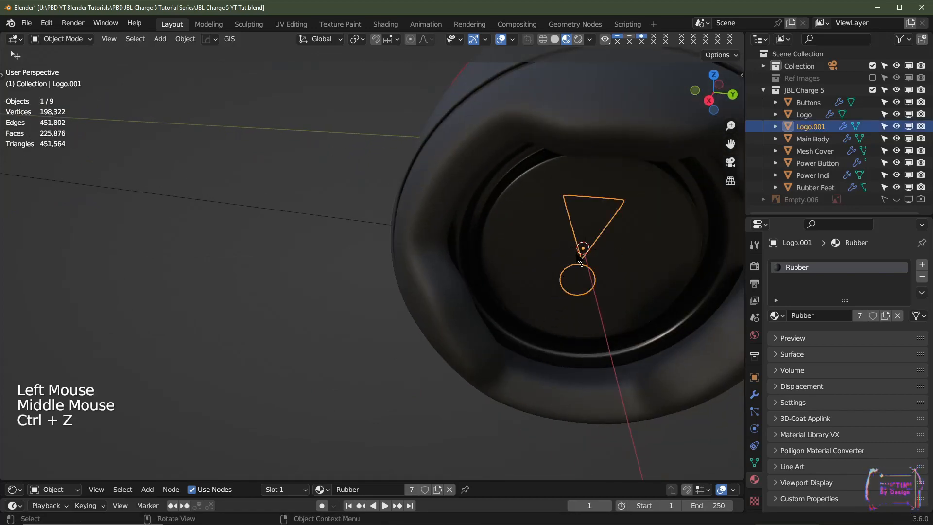
Step: Move the exclamation mark outward along global X by about 0.0013 m so it stands proud of the end disc
{"action": "key", "text": "KP_Decimal"}
{"action": "middle_click_drag", "start_coordinate": [593, 281], "coordinate": [506, 276]}
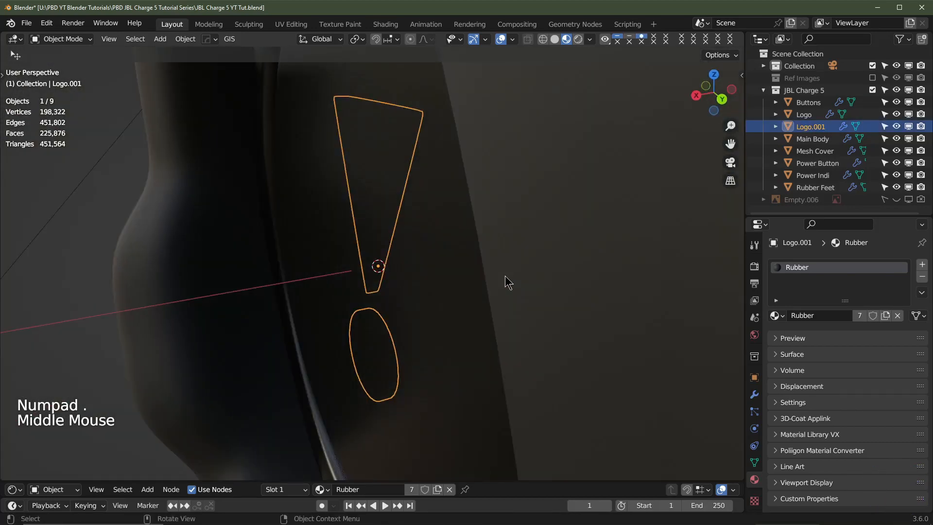
{"action": "key", "text": "g"}
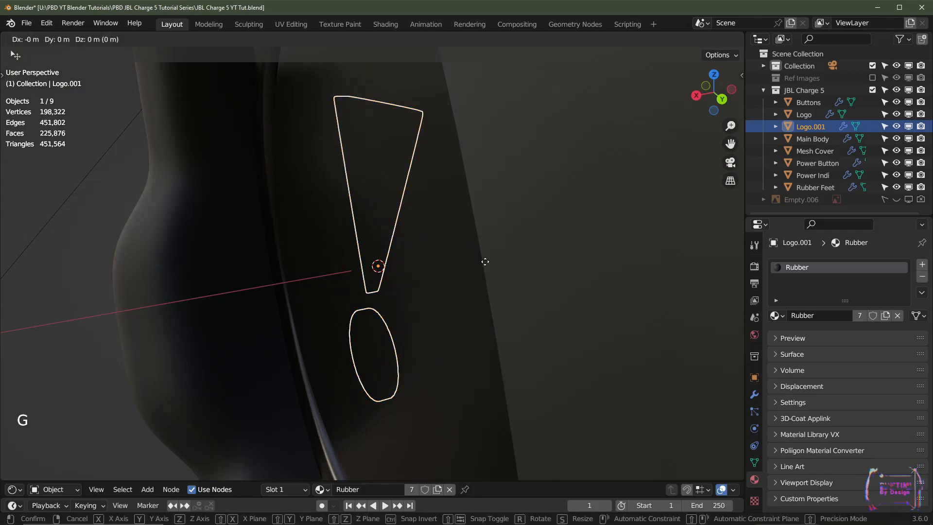
{"action": "key", "text": "x"}
{"action": "key", "text": "shift"}
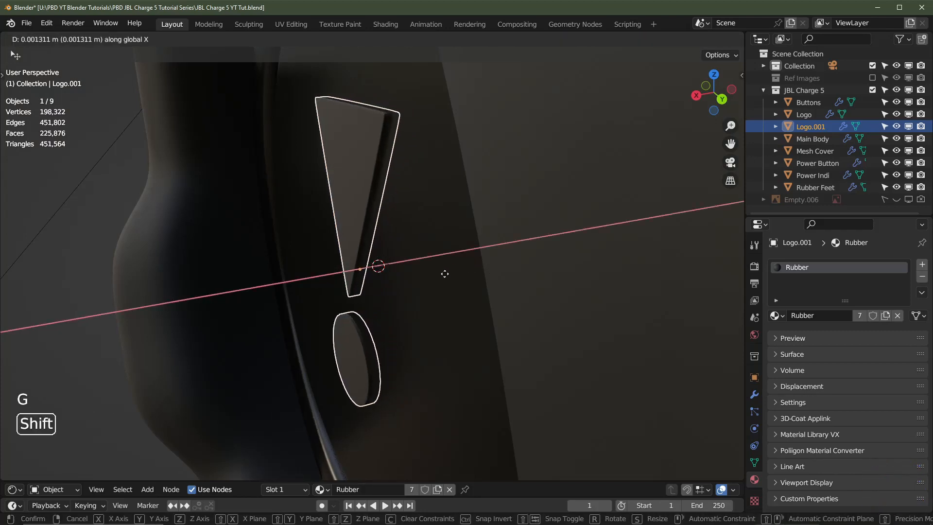
{"action": "left_click", "coordinate": [429, 275]}
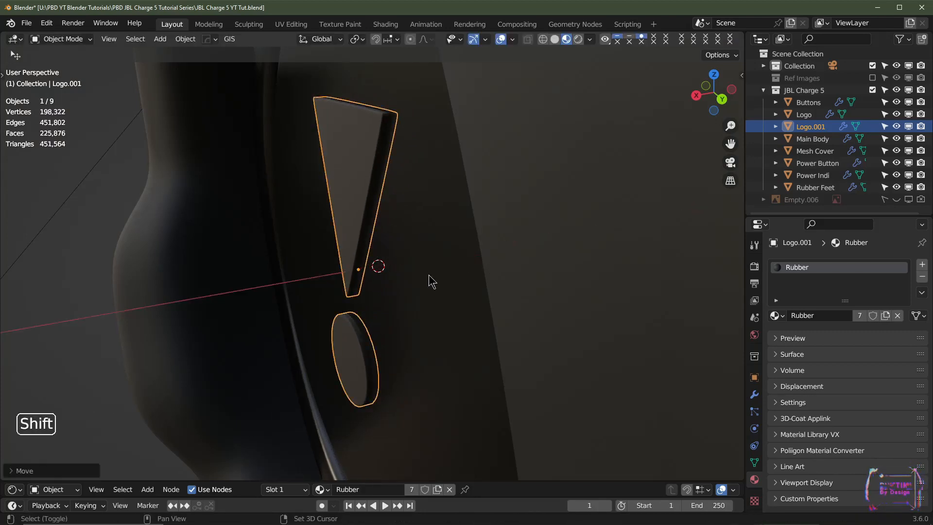
Step: Inspect the emblem on the end disc with the viewport overlays off, then restore the overlays
{"action": "scroll", "coordinate": [433, 283], "scroll_direction": "down", "scroll_amount": 2}
{"action": "middle_click_drag", "start_coordinate": [433, 284], "coordinate": [513, 83]}
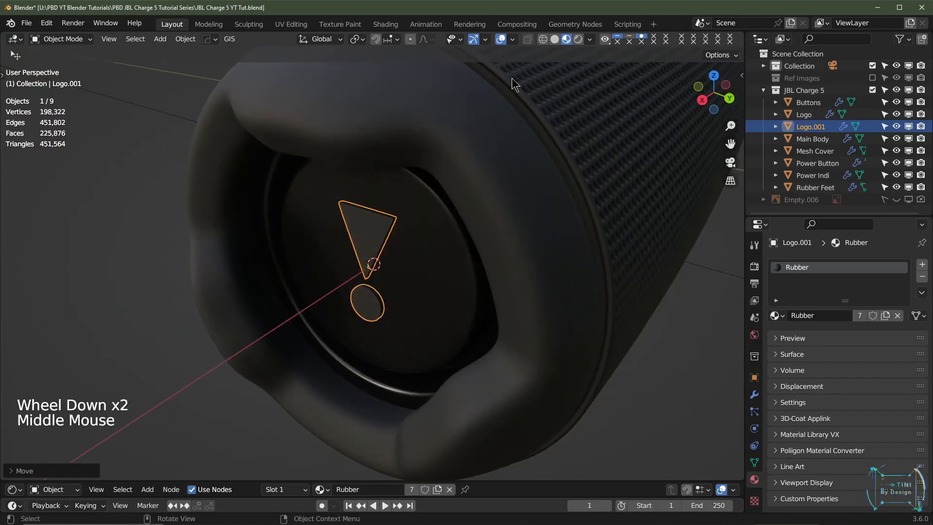
{"action": "left_click", "coordinate": [501, 40]}
{"action": "middle_click_drag", "start_coordinate": [369, 272], "coordinate": [358, 304]}
{"action": "scroll", "coordinate": [410, 290], "scroll_direction": "up", "scroll_amount": 2}
{"action": "middle_click_drag", "start_coordinate": [410, 290], "coordinate": [452, 272]}
{"action": "scroll", "coordinate": [426, 301], "scroll_direction": "down", "scroll_amount": 2}
{"action": "scroll", "coordinate": [420, 297], "scroll_direction": "down", "scroll_amount": 1}
{"action": "scroll", "coordinate": [420, 297], "scroll_direction": "up", "scroll_amount": 1}
{"action": "scroll", "coordinate": [420, 298], "scroll_direction": "down", "scroll_amount": 1}
{"action": "left_click", "coordinate": [501, 39]}
{"action": "middle_click_drag", "start_coordinate": [340, 327], "coordinate": [412, 308]}
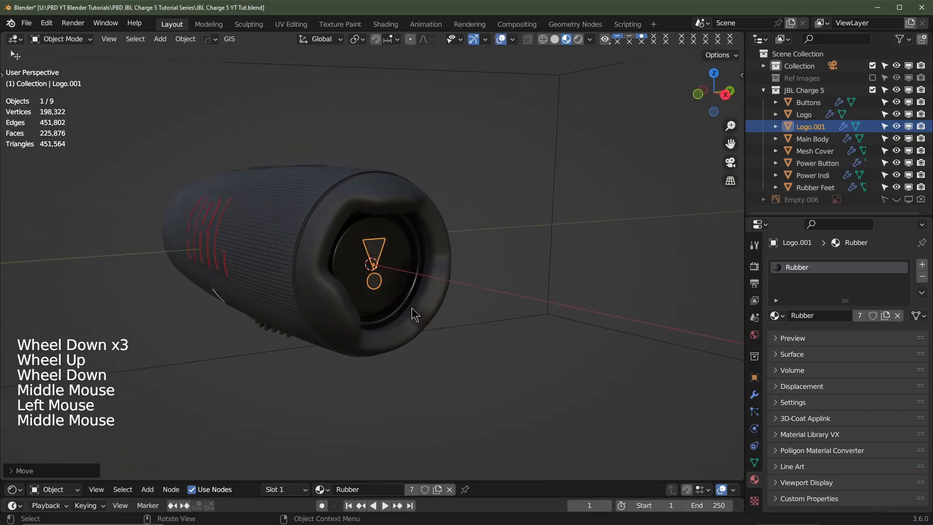
Step: Reset the 3D cursor to the world origin and set the exclamation mark's origin to the 3D cursor
{"action": "key", "text": "shift+c"}
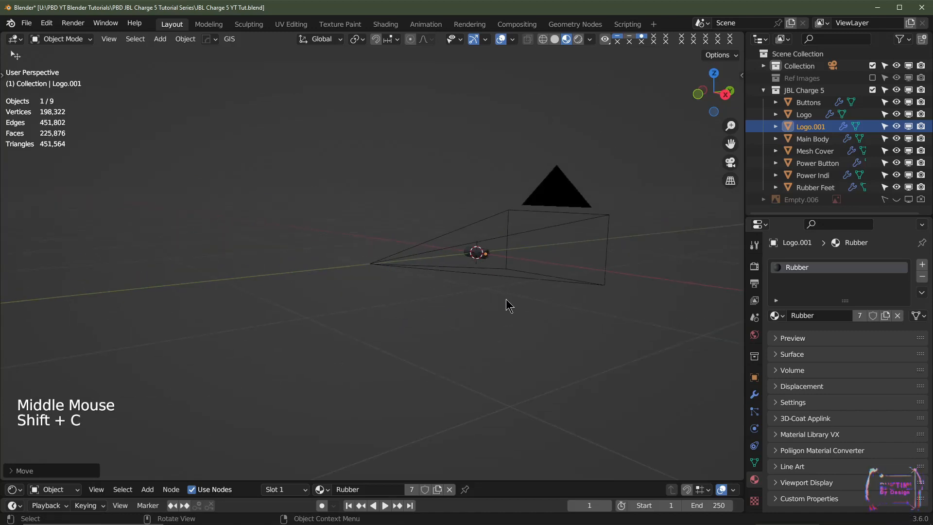
{"action": "scroll", "coordinate": [611, 266], "scroll_direction": "up", "scroll_amount": 2}
{"action": "middle_click_drag", "start_coordinate": [611, 266], "coordinate": [370, 282], "text": "shift"}
{"action": "key", "text": "KP_Decimal"}
{"action": "scroll", "coordinate": [397, 294], "scroll_direction": "down", "scroll_amount": 2}
{"action": "scroll", "coordinate": [397, 293], "scroll_direction": "down", "scroll_amount": 2}
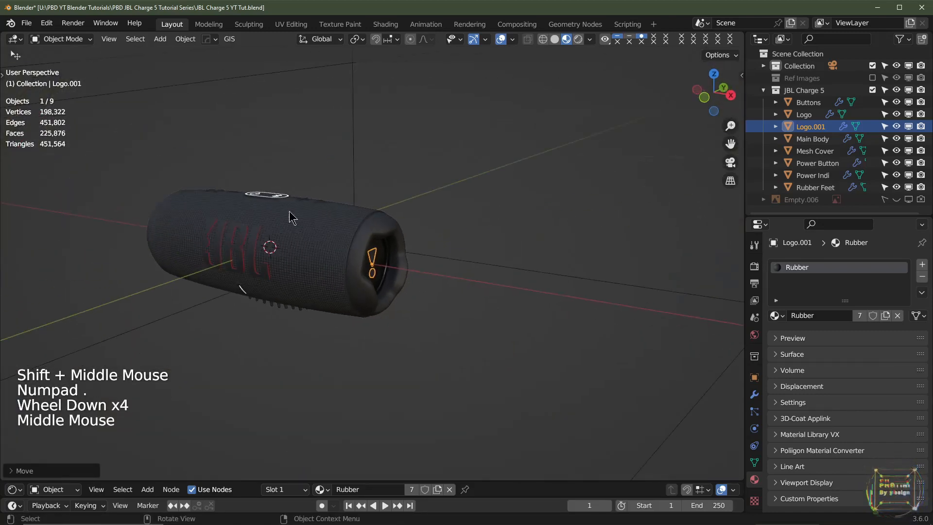
{"action": "left_click", "coordinate": [185, 39]}
{"action": "mouse_move", "coordinate": [207, 66]}
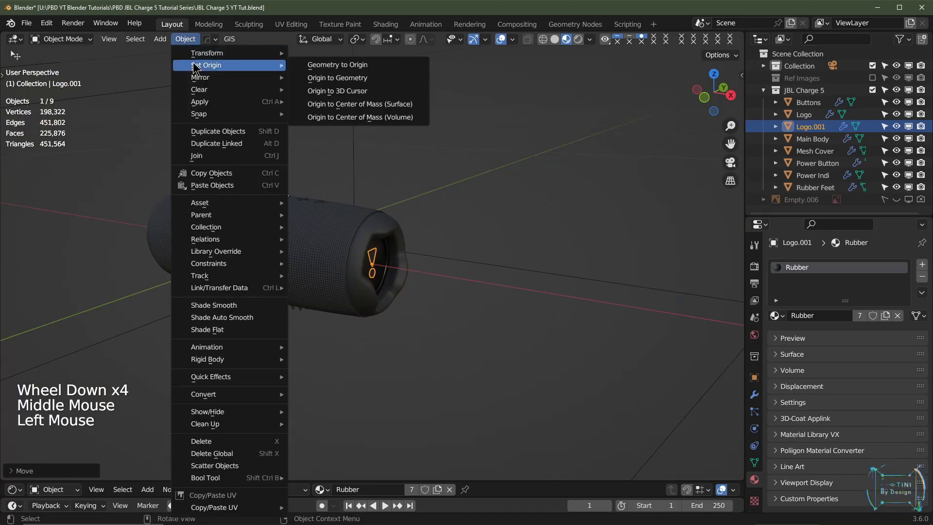
{"action": "left_click", "coordinate": [321, 93]}
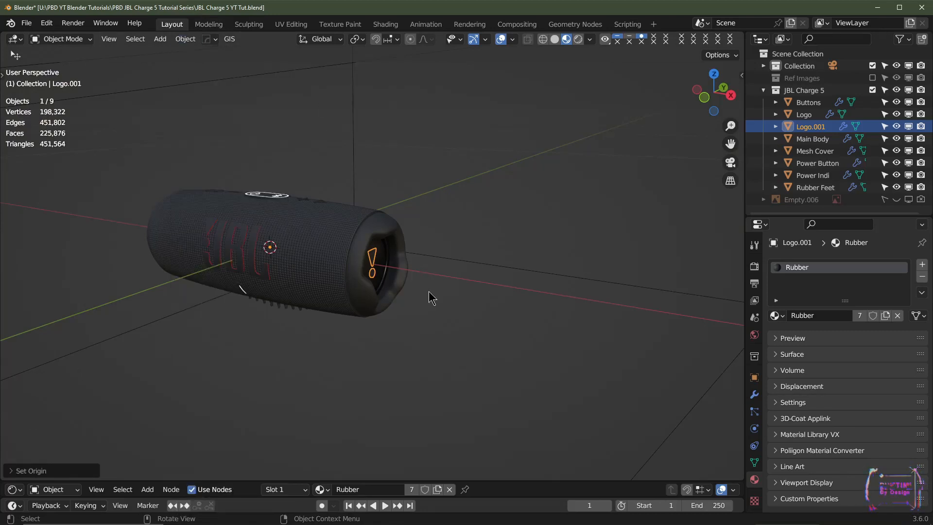
{"action": "key", "text": "r"}
{"action": "key", "text": "z"}
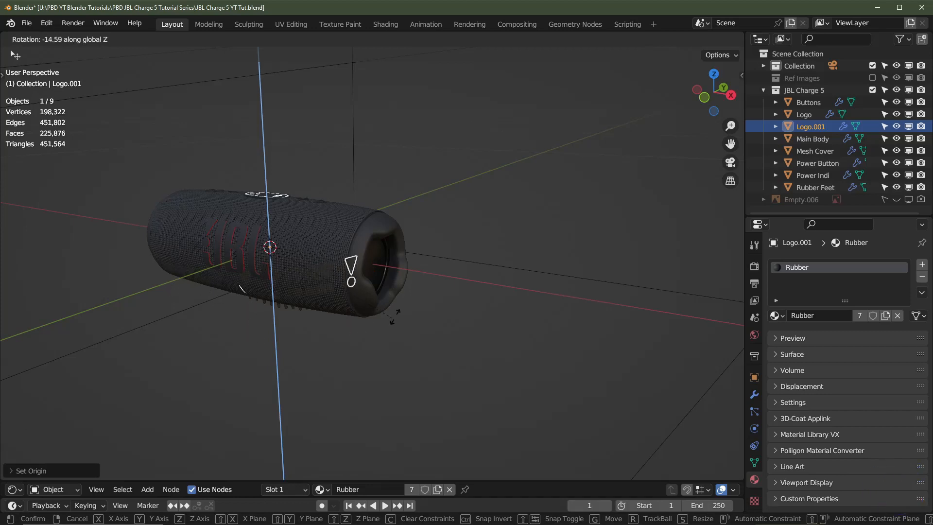
{"action": "left_click", "coordinate": [364, 338]}
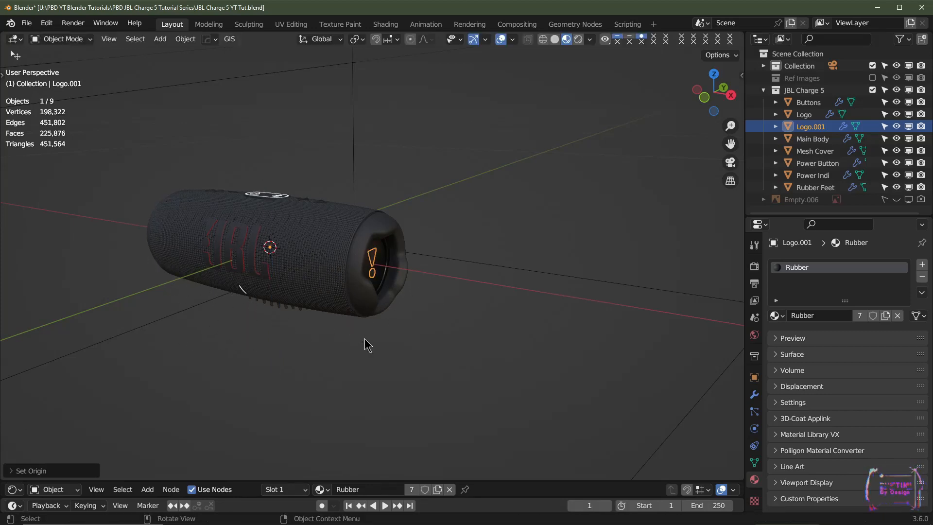
Step: Apply the scale and rotation transforms of the exclamation mark
{"action": "scroll", "coordinate": [382, 305], "scroll_direction": "up", "scroll_amount": 2}
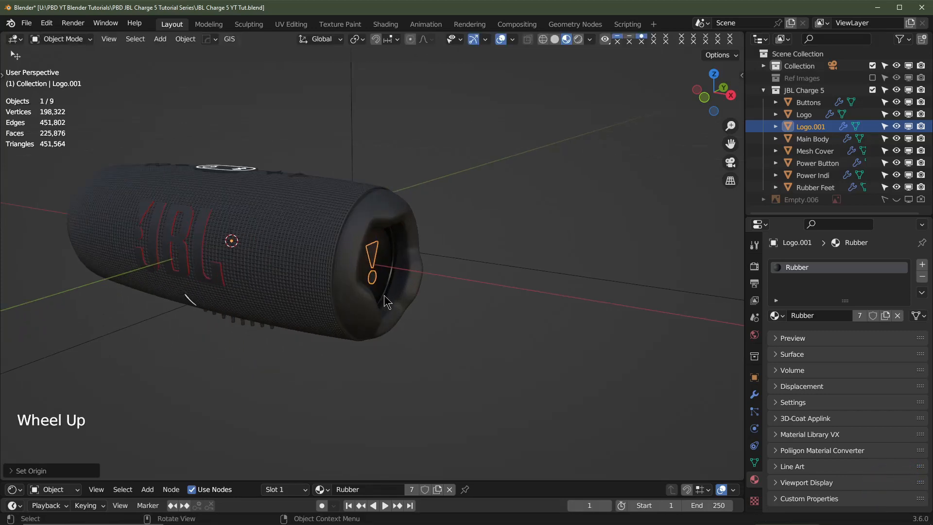
{"action": "key", "text": "shift"}
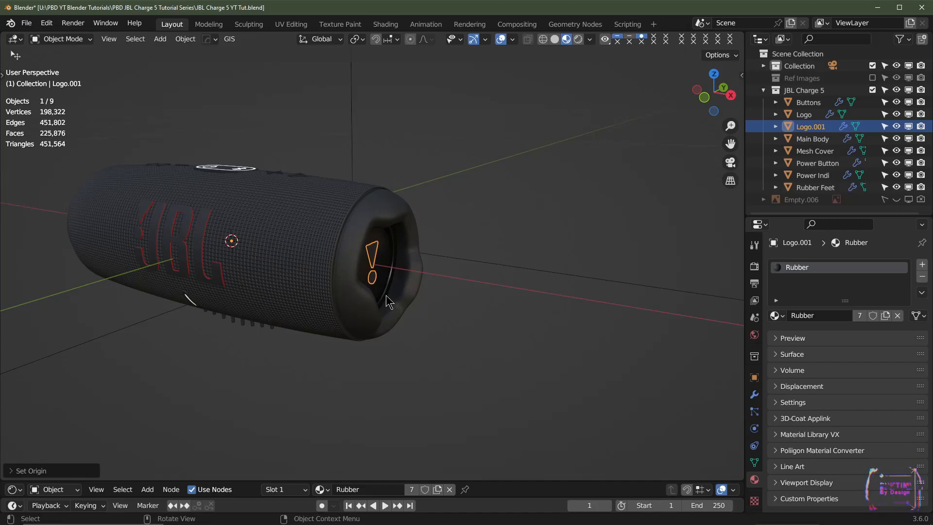
{"action": "key", "text": "ctrl+a"}
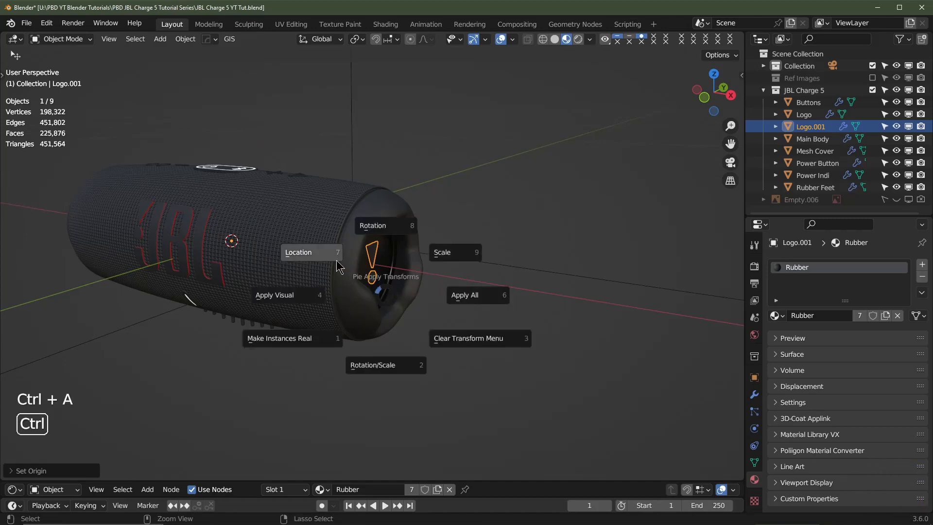
{"action": "left_click", "coordinate": [437, 252]}
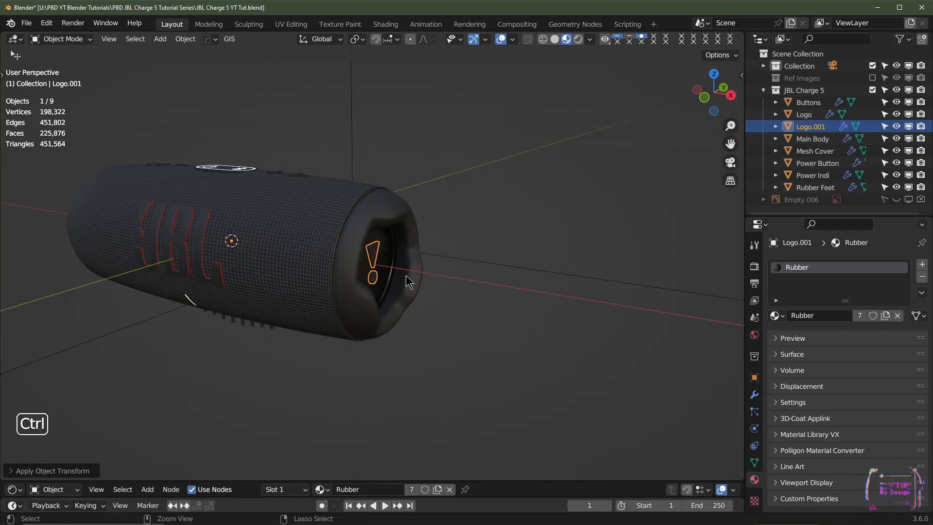
{"action": "key", "text": "ctrl+a"}
{"action": "left_click", "coordinate": [411, 209]}
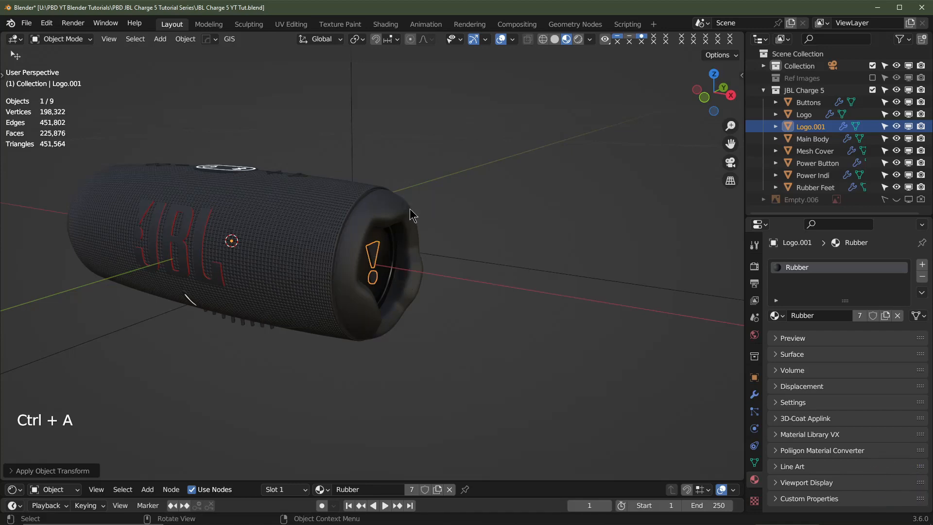
Step: Set the thickness of the exclamation mark's Solidify modifier to 0.001 m
{"action": "key", "text": "KP_Decimal"}
{"action": "middle_click_drag", "start_coordinate": [415, 282], "coordinate": [401, 261]}
{"action": "left_click", "coordinate": [383, 205]}
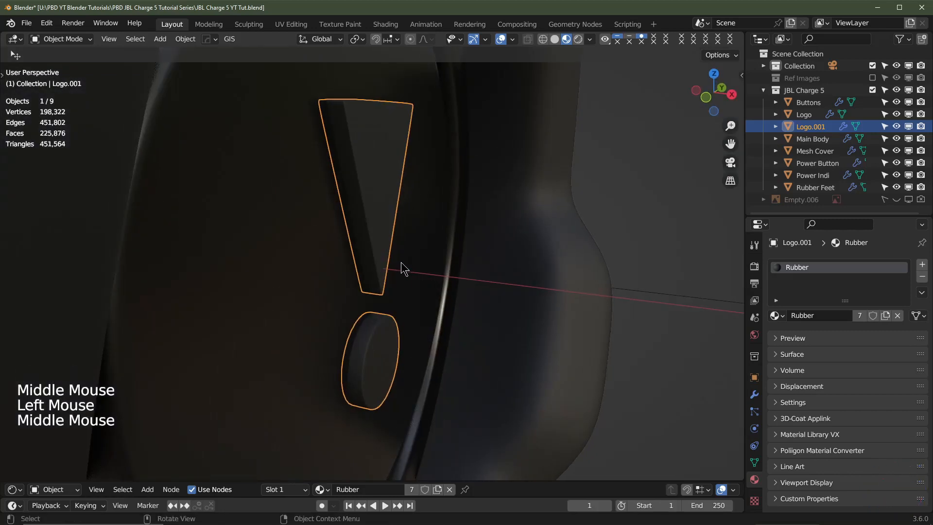
{"action": "left_click", "coordinate": [754, 394]}
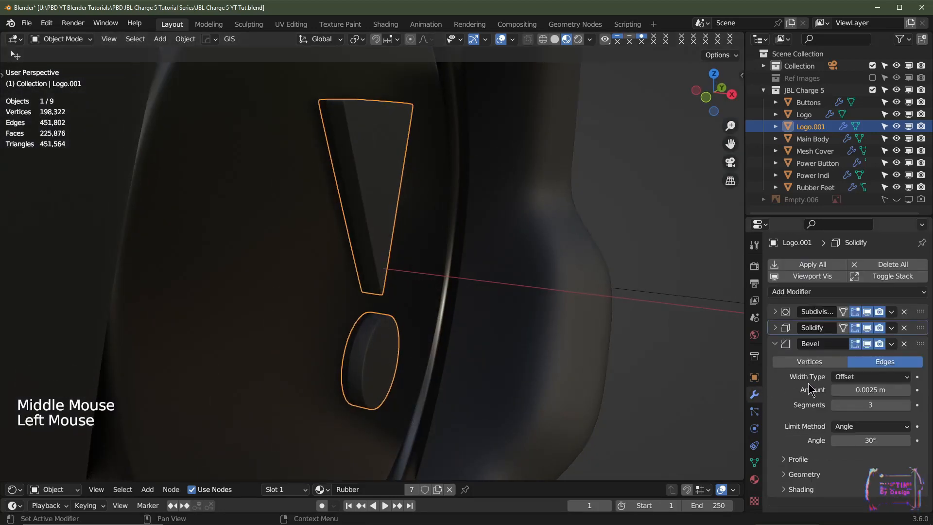
{"action": "left_click", "coordinate": [776, 328]}
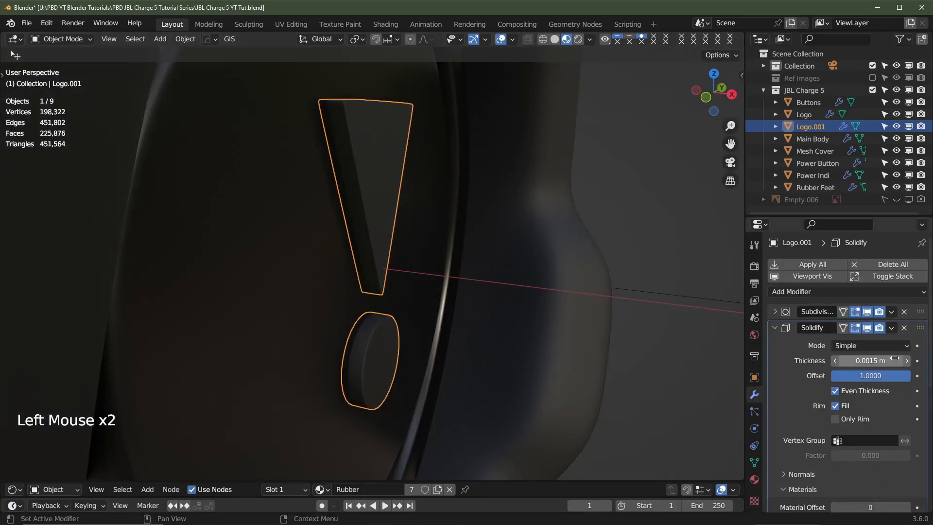
{"action": "left_click", "coordinate": [890, 361]}
{"action": "key", "text": "BackSpace"}
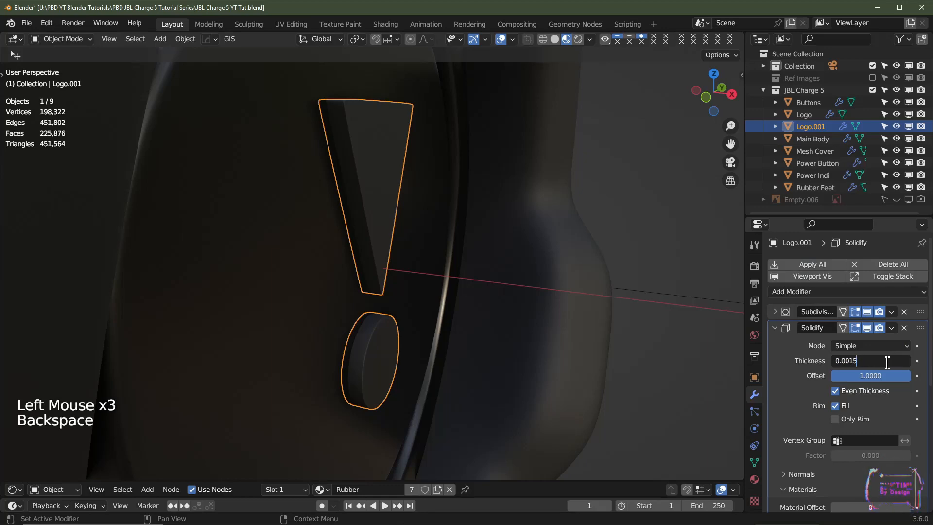
{"action": "key", "text": "Return"}
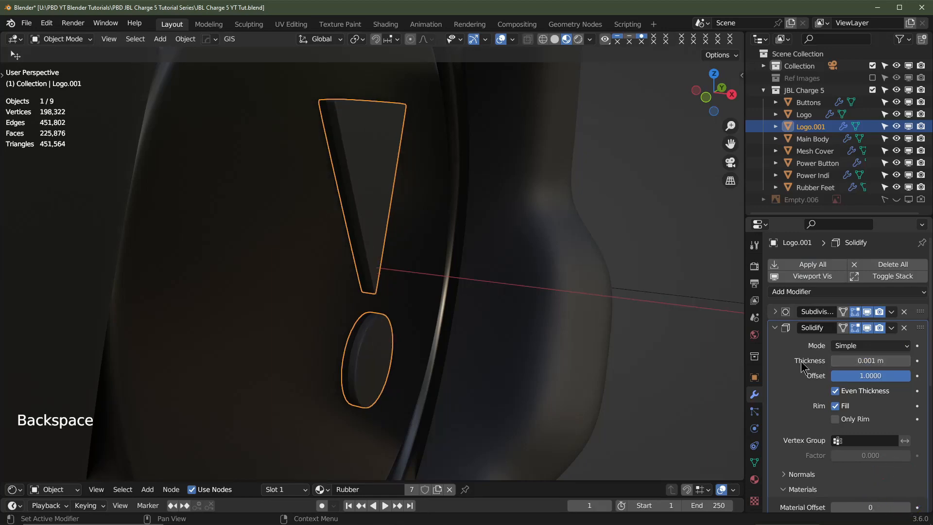
Step: Collapse the Solidify and Bevel settings and add a Mirror modifier on X to the exclamation mark
{"action": "scroll", "coordinate": [482, 318], "scroll_direction": "down", "scroll_amount": 2}
{"action": "scroll", "coordinate": [481, 318], "scroll_direction": "down", "scroll_amount": 2}
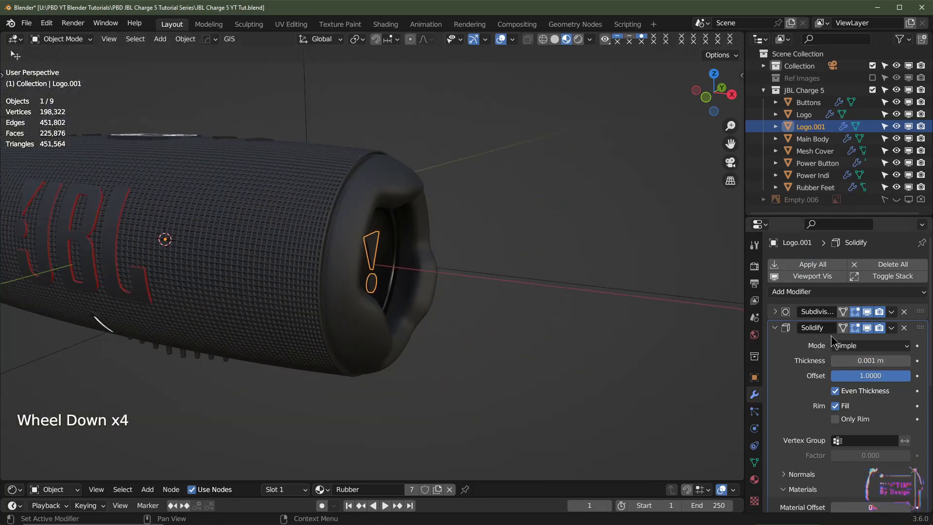
{"action": "left_click", "coordinate": [777, 327]}
{"action": "left_click", "coordinate": [778, 345]}
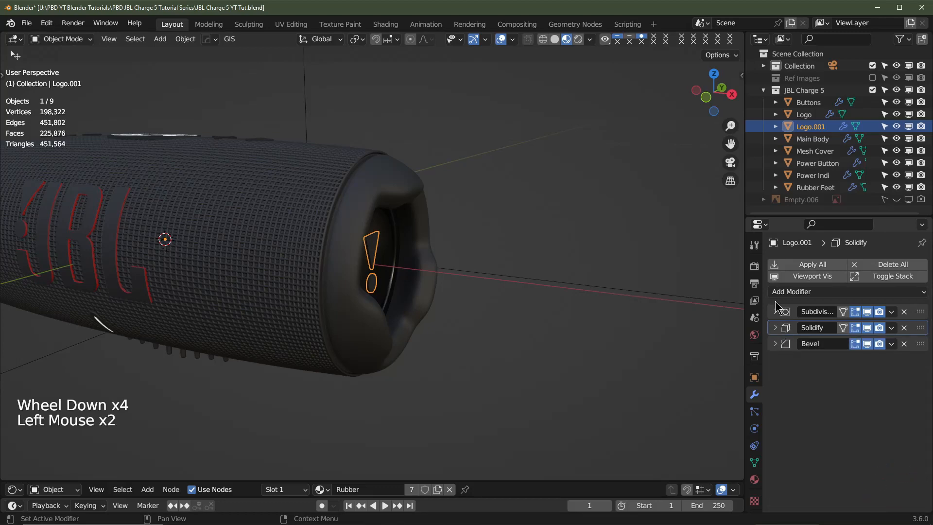
{"action": "left_click", "coordinate": [783, 292]}
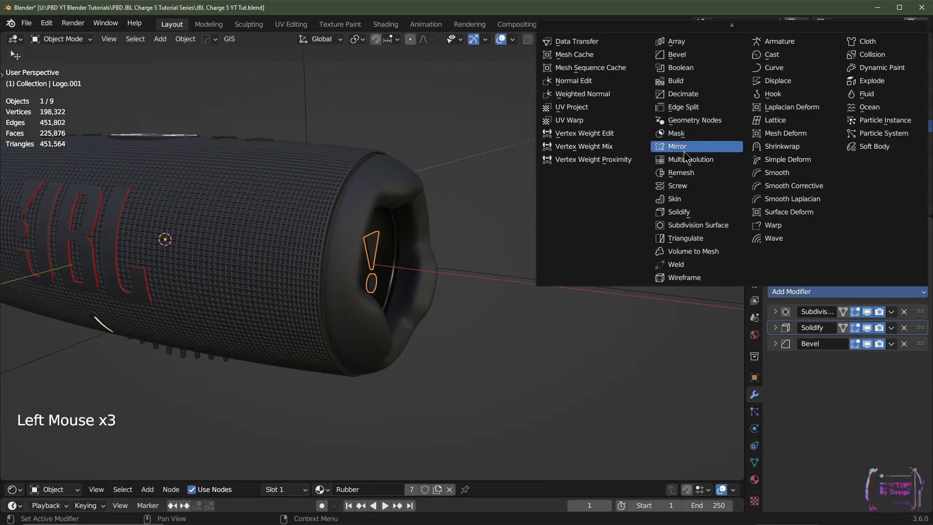
{"action": "left_click", "coordinate": [800, 293]}
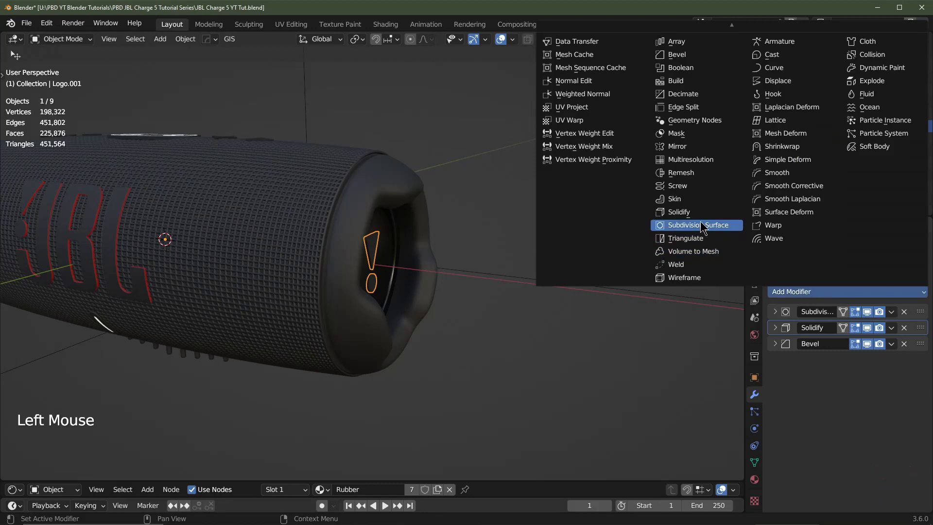
{"action": "left_click", "coordinate": [687, 147]}
{"action": "scroll", "coordinate": [324, 323], "scroll_direction": "down", "scroll_amount": 1}
{"action": "scroll", "coordinate": [324, 323], "scroll_direction": "down", "scroll_amount": 2, "text": "shift"}
{"action": "middle_click_drag", "start_coordinate": [323, 323], "coordinate": [608, 316], "text": "shift"}
Step: Move the exclamation mark's Mirror modifier to the top of the stack, above Subdivision, Solidify and Bevel, and apply it
{"action": "left_click_drag", "start_coordinate": [926, 363], "coordinate": [910, 307]}
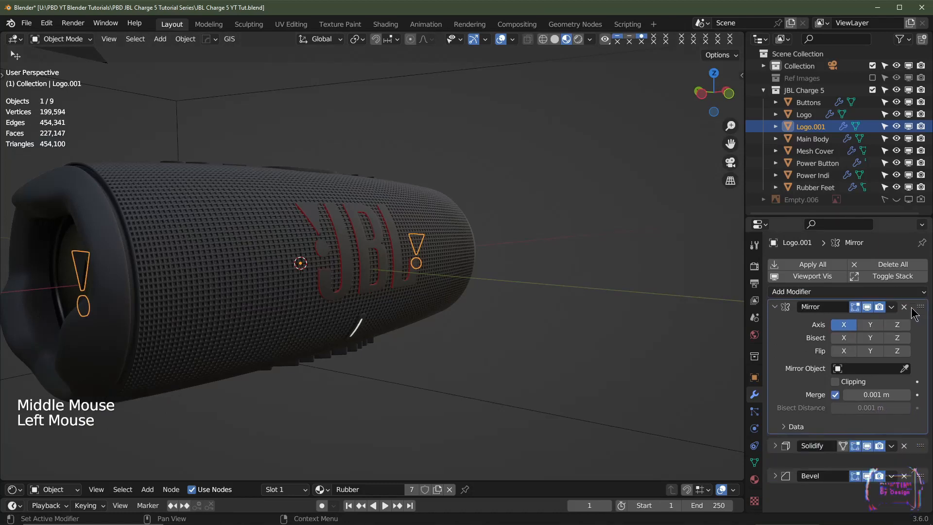
{"action": "left_click", "coordinate": [892, 313]}
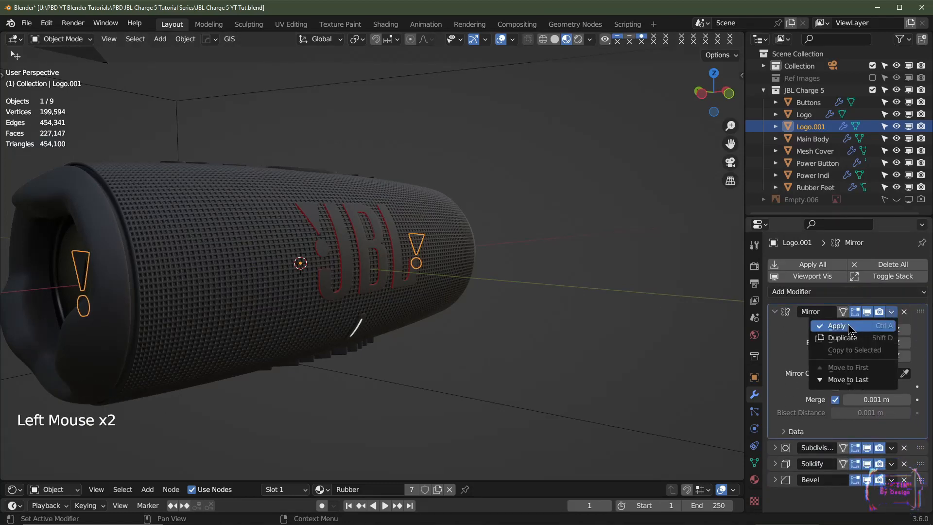
{"action": "left_click", "coordinate": [850, 329]}
Step: Add a cube-shaped empty at the world origin, around the speaker
{"action": "scroll", "coordinate": [559, 302], "scroll_direction": "down", "scroll_amount": 2}
{"action": "middle_click_drag", "start_coordinate": [554, 291], "coordinate": [470, 325]}
{"action": "scroll", "coordinate": [464, 307], "scroll_direction": "up", "scroll_amount": 2}
{"action": "scroll", "coordinate": [511, 302], "scroll_direction": "down", "scroll_amount": 2}
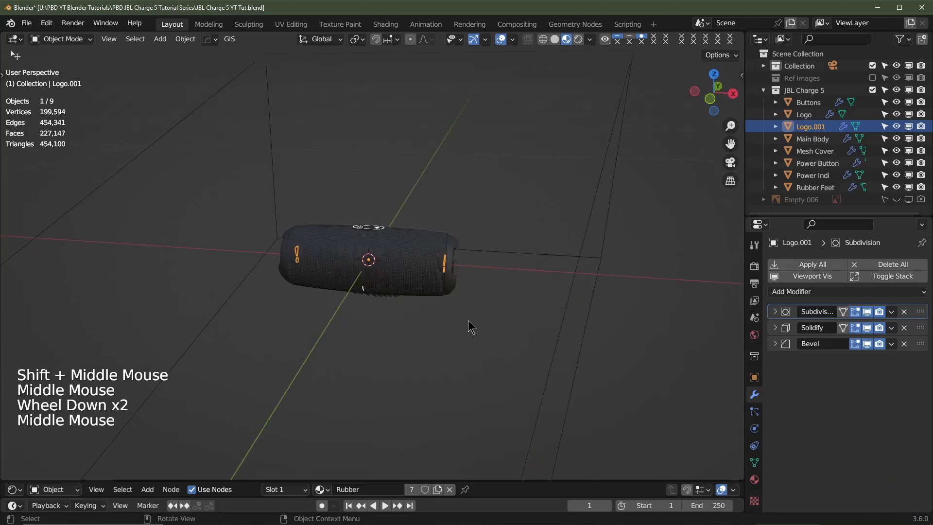
{"action": "scroll", "coordinate": [389, 309], "scroll_direction": "up", "scroll_amount": 2}
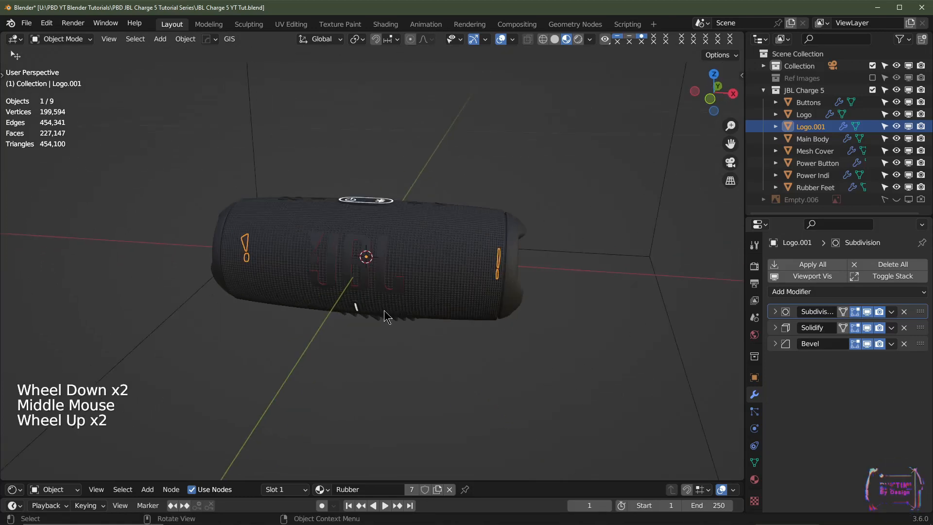
{"action": "middle_click_drag", "start_coordinate": [381, 317], "coordinate": [449, 235]}
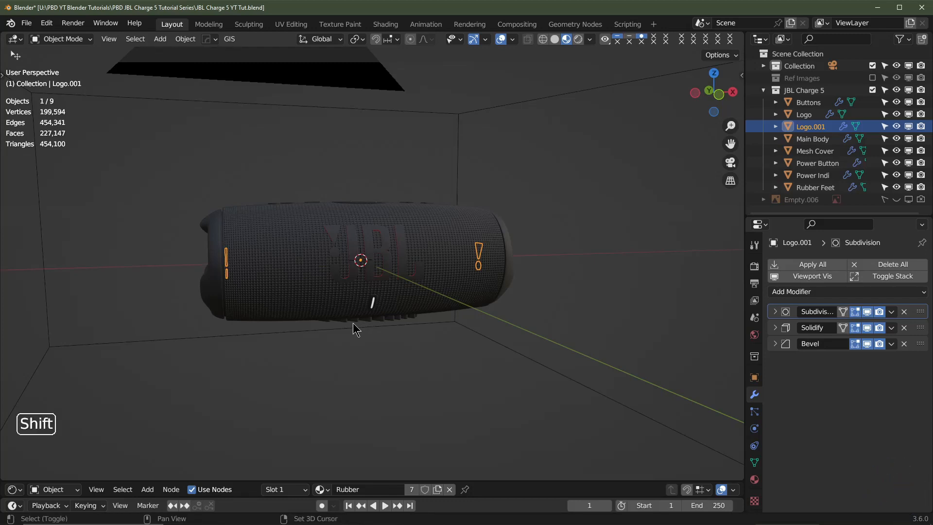
{"action": "key", "text": "shift+a"}
{"action": "mouse_move", "coordinate": [334, 391]}
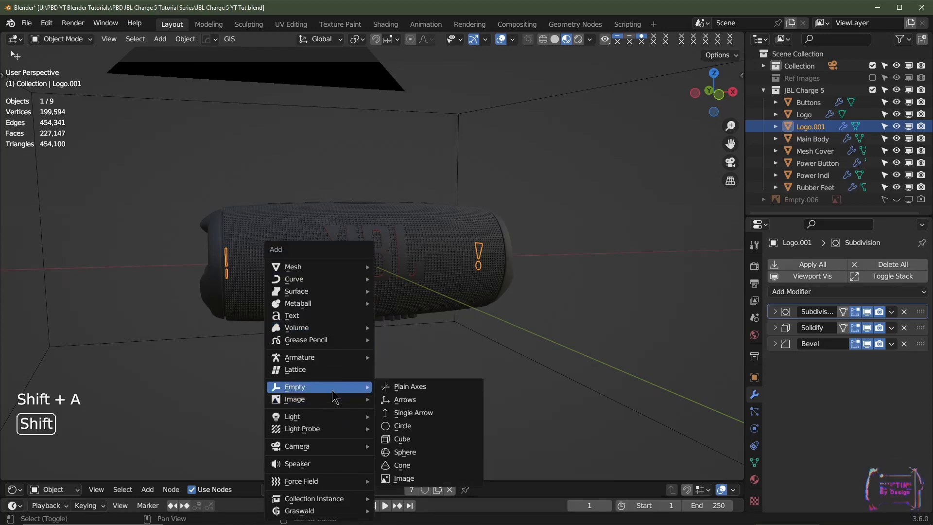
{"action": "left_click", "coordinate": [419, 440]}
{"action": "scroll", "coordinate": [425, 335], "scroll_direction": "down", "scroll_amount": 5}
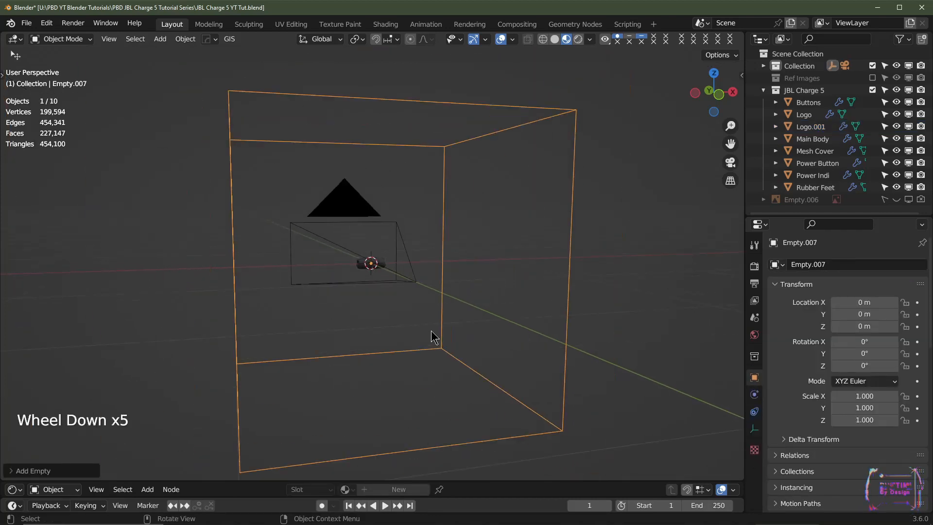
Step: Scale the cube empty uniformly to 0.1 in front view
{"action": "key", "text": "KP_1"}
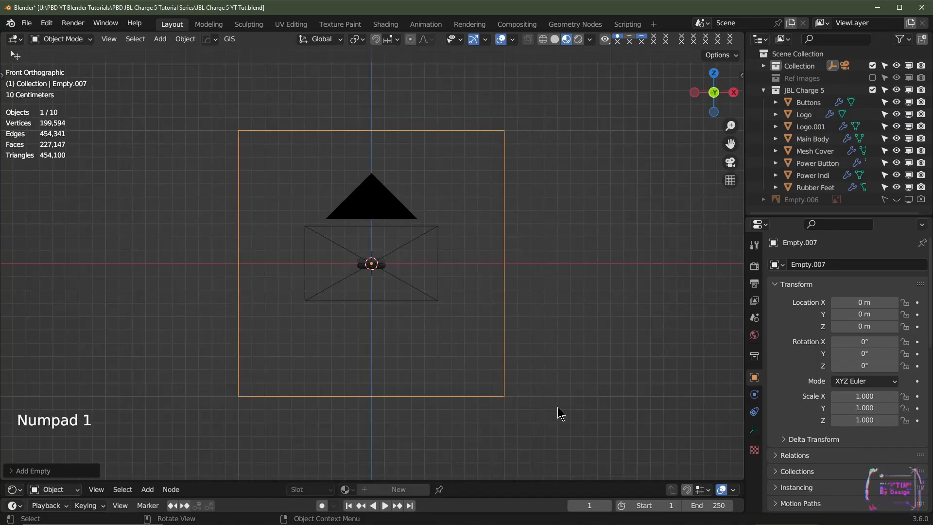
{"action": "key", "text": "s"}
{"action": "key", "text": "ctrl"}
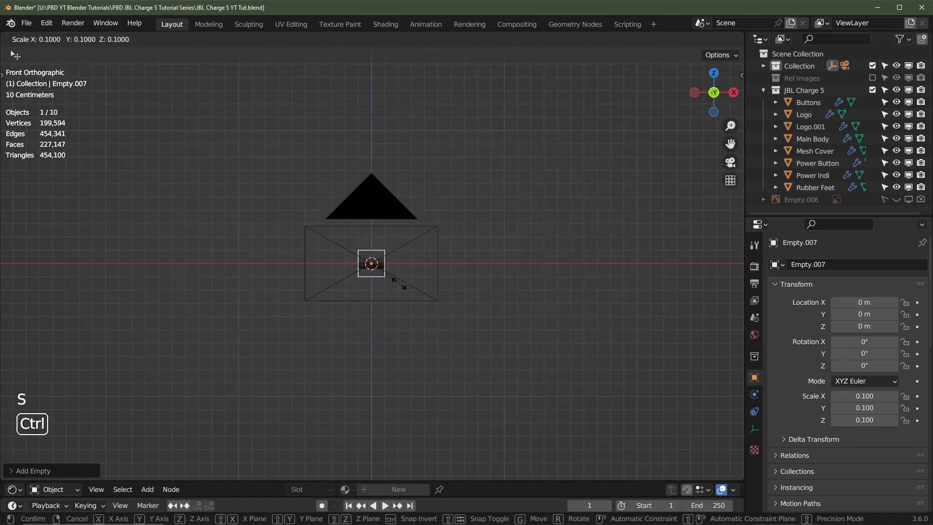
{"action": "left_click", "coordinate": [400, 282]}
{"action": "scroll", "coordinate": [428, 321], "scroll_direction": "up", "scroll_amount": 4}
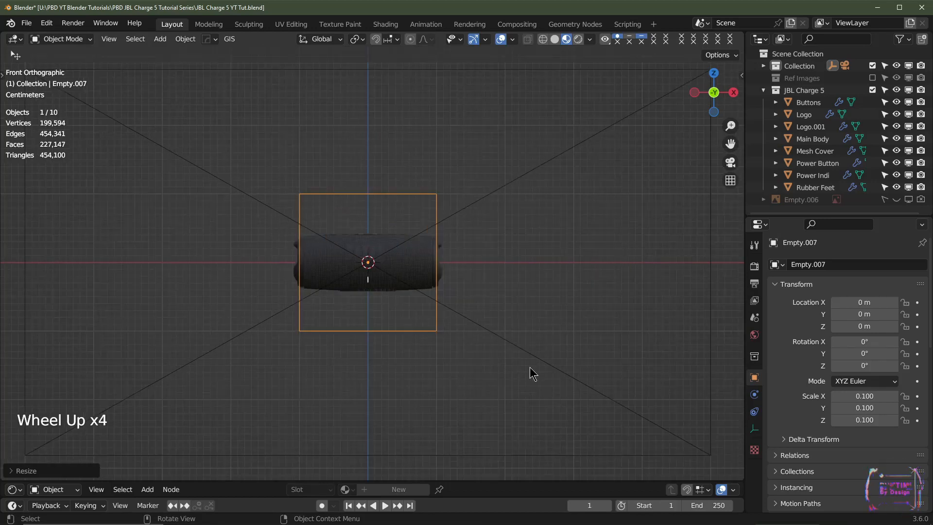
{"action": "key", "text": "s"}
{"action": "key", "text": "z"}
{"action": "key", "text": "ctrl"}
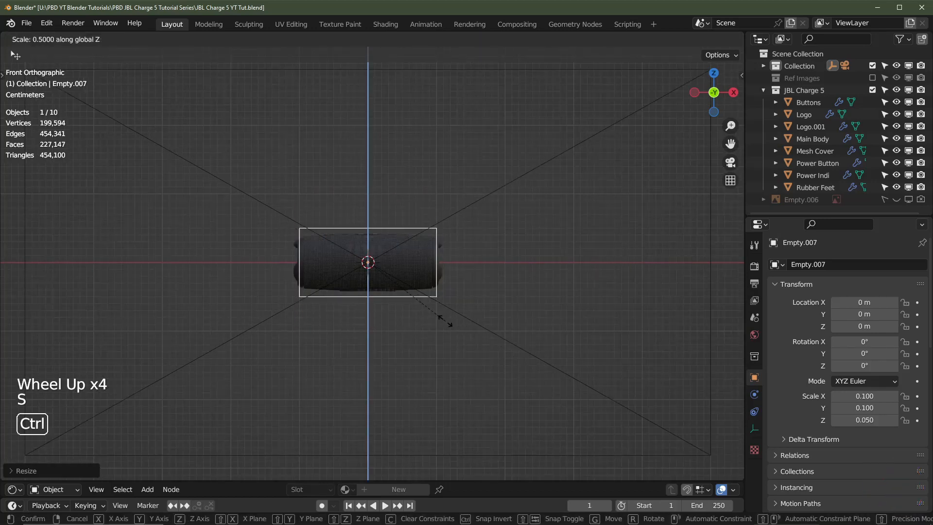
{"action": "right_click", "coordinate": [446, 321]}
Step: Scale the cube empty by 0.5 on Y and Z only, leaving out X, to fit it around the speaker's round profile
{"action": "middle_click_drag", "start_coordinate": [529, 335], "coordinate": [413, 339]}
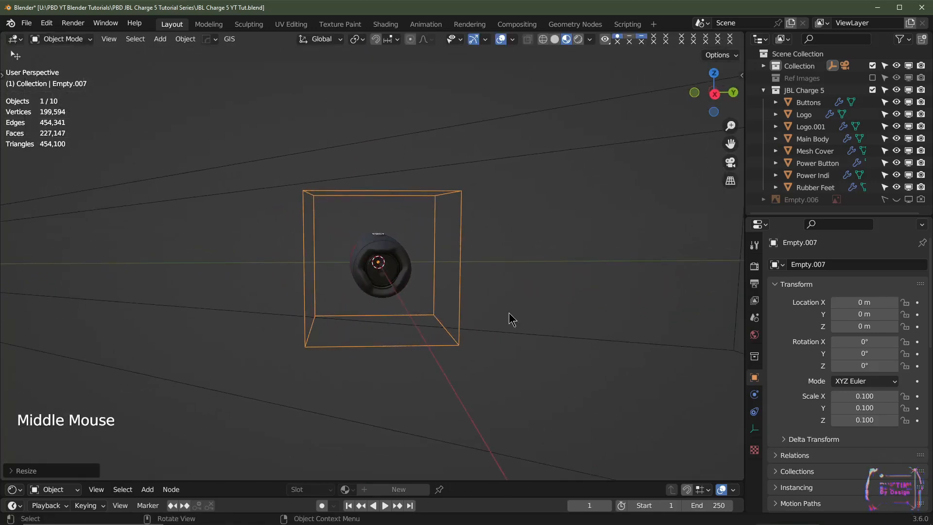
{"action": "key", "text": "s"}
{"action": "key", "text": "shift+x"}
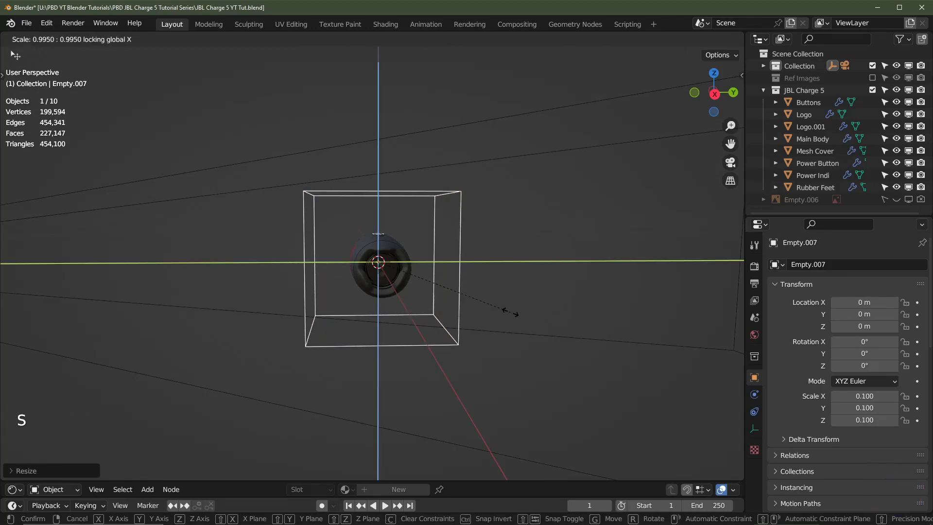
{"action": "key", "text": "ctrl"}
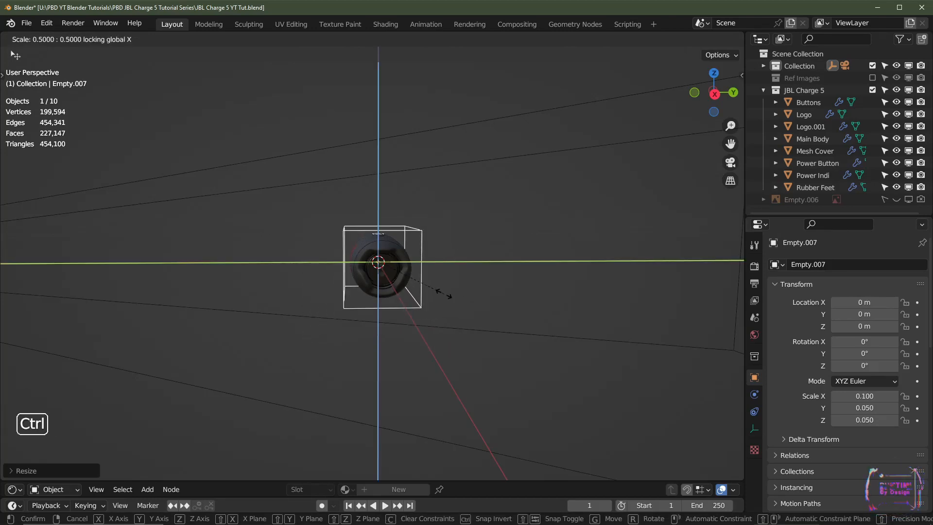
{"action": "left_click", "coordinate": [445, 294]}
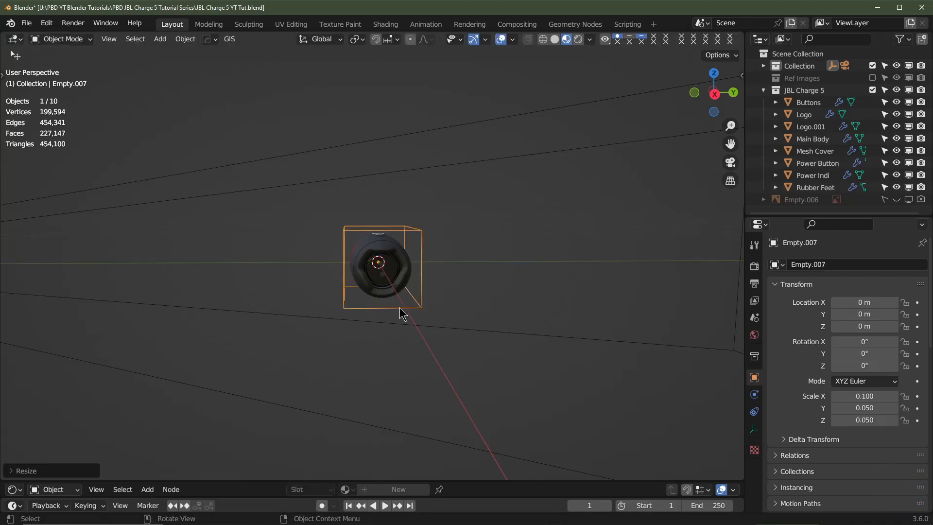
Step: Scale the cube empty by 1.2 along X in front view so it encloses the speaker's full length
{"action": "key", "text": "KP_1"}
{"action": "scroll", "coordinate": [457, 311], "scroll_direction": "up", "scroll_amount": 2}
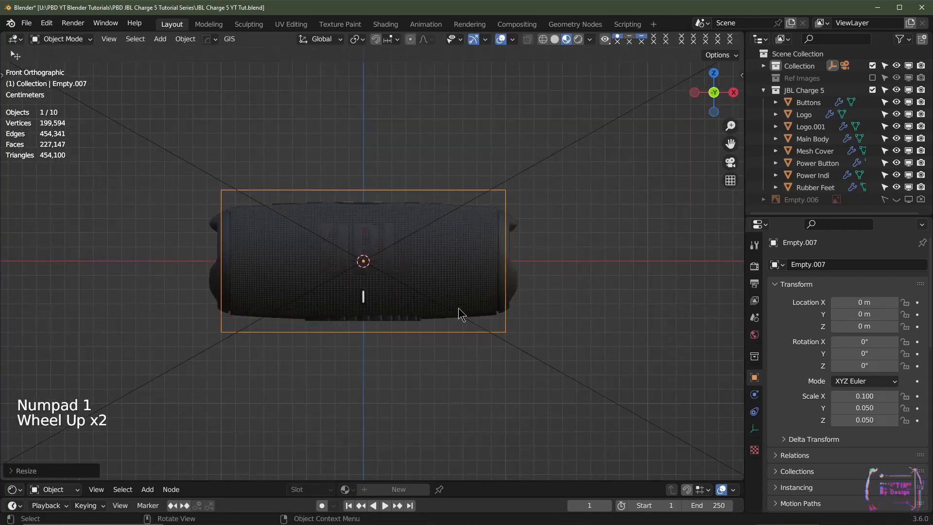
{"action": "key", "text": "s"}
{"action": "key", "text": "x"}
{"action": "key", "text": "ctrl"}
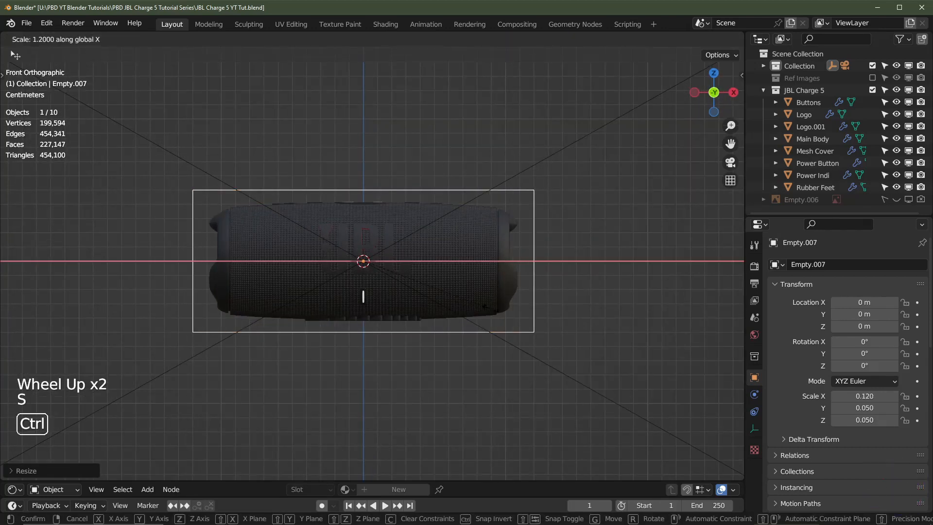
{"action": "left_click", "coordinate": [490, 310], "text": "ctrl"}
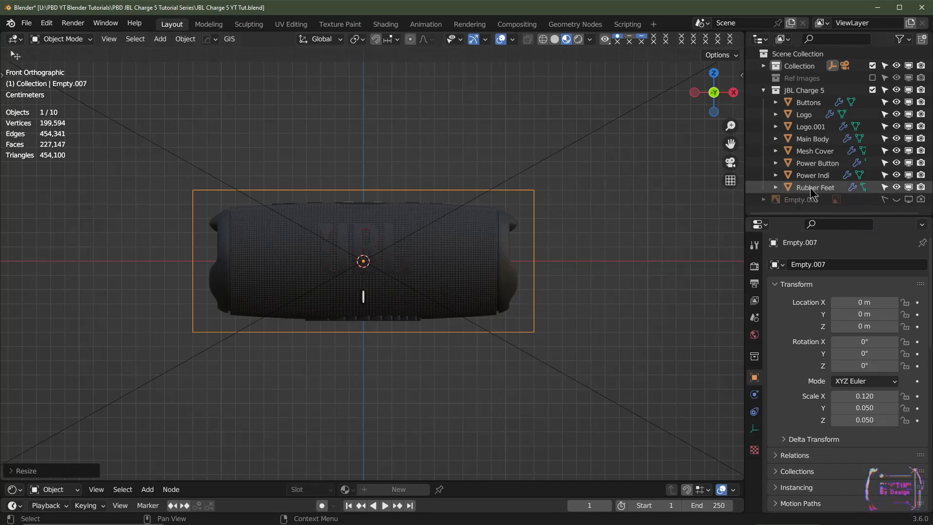
Step: Move the cube empty from Collection into the JBL Charge 5 collection and check what remains in Collection
{"action": "key", "text": "m"}
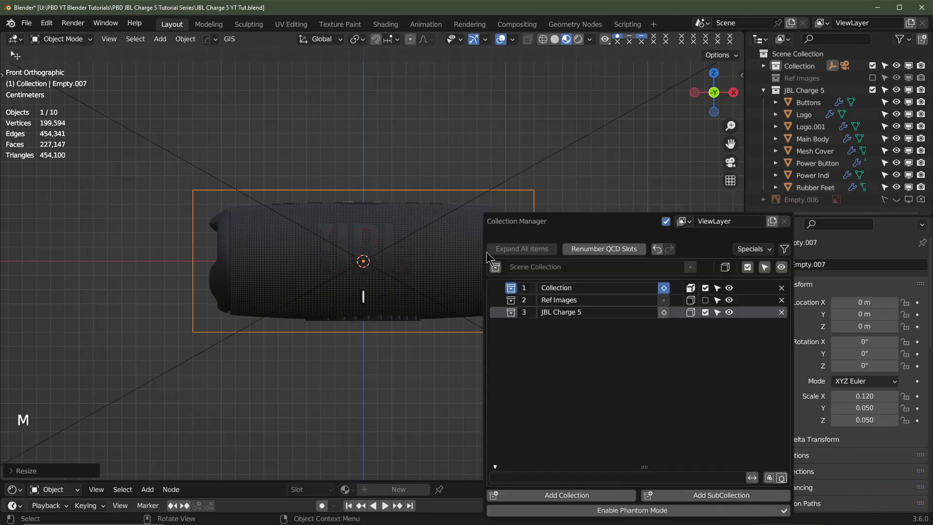
{"action": "left_click", "coordinate": [690, 313]}
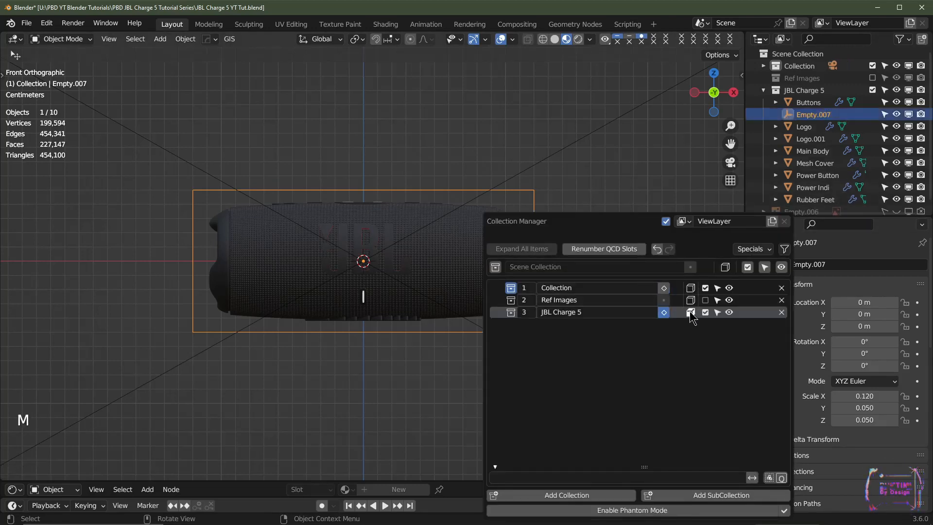
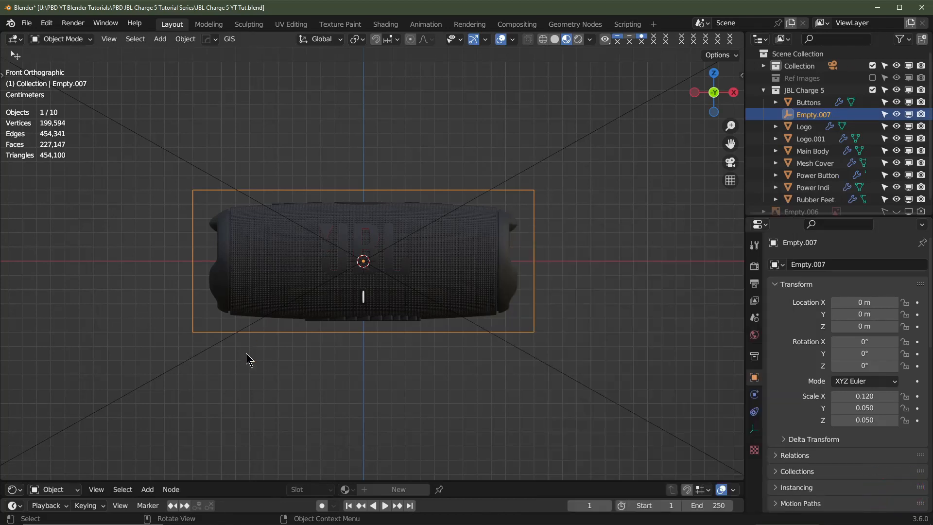
{"action": "left_click", "coordinate": [763, 67]}
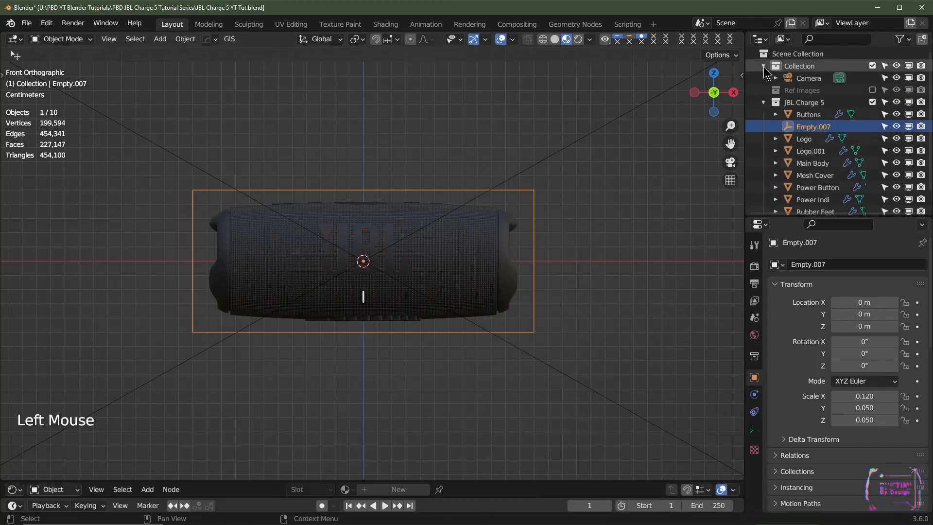
{"action": "left_click", "coordinate": [764, 66]}
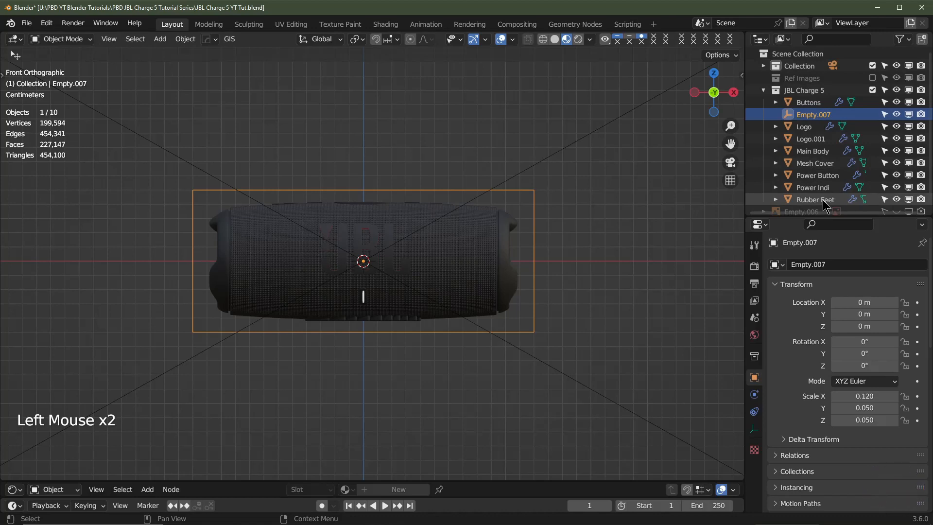
Step: Rename the cube empty as JBL Empty
{"action": "double_click", "coordinate": [813, 114]}
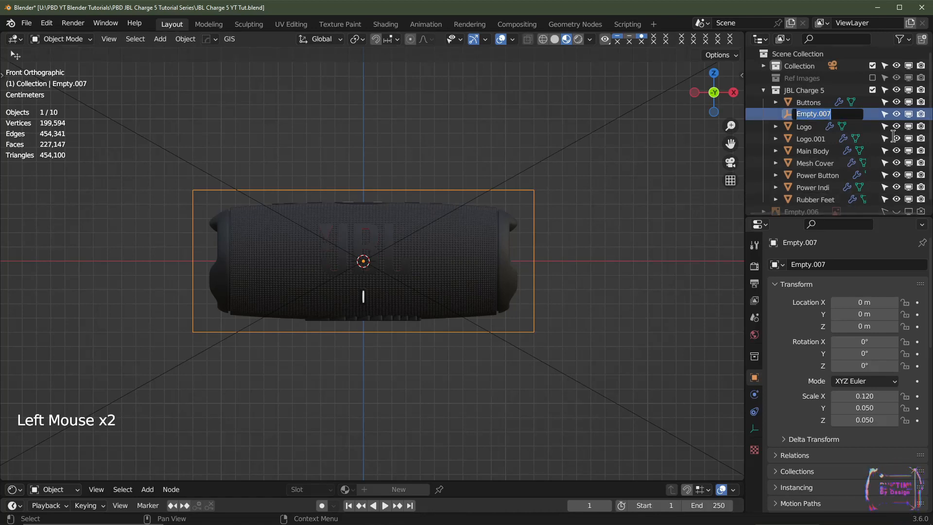
{"action": "type", "text": "JB"}
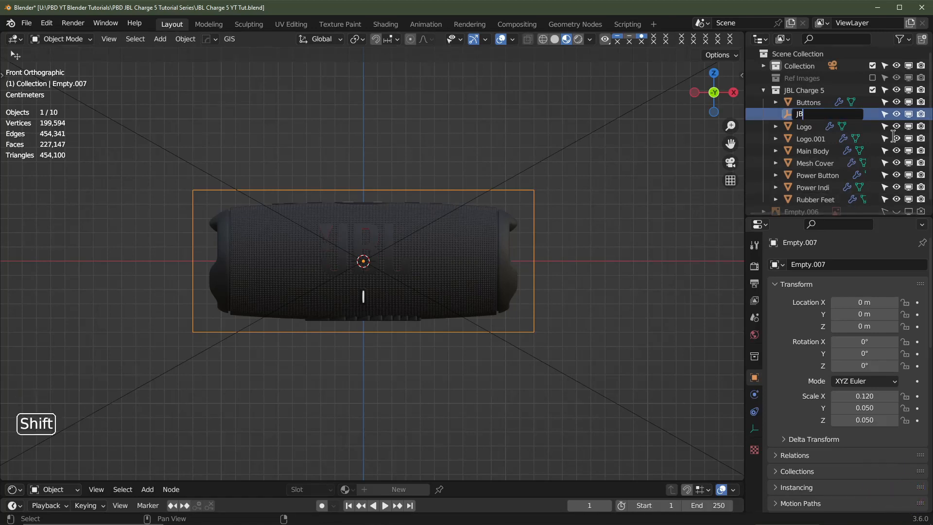
{"action": "type", "text": "L Empty"}
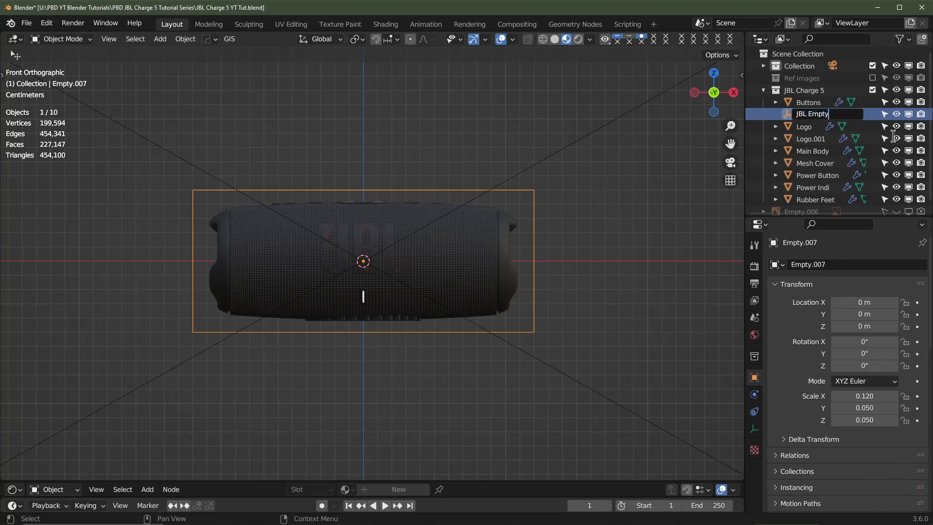
{"action": "key", "text": "Return"}
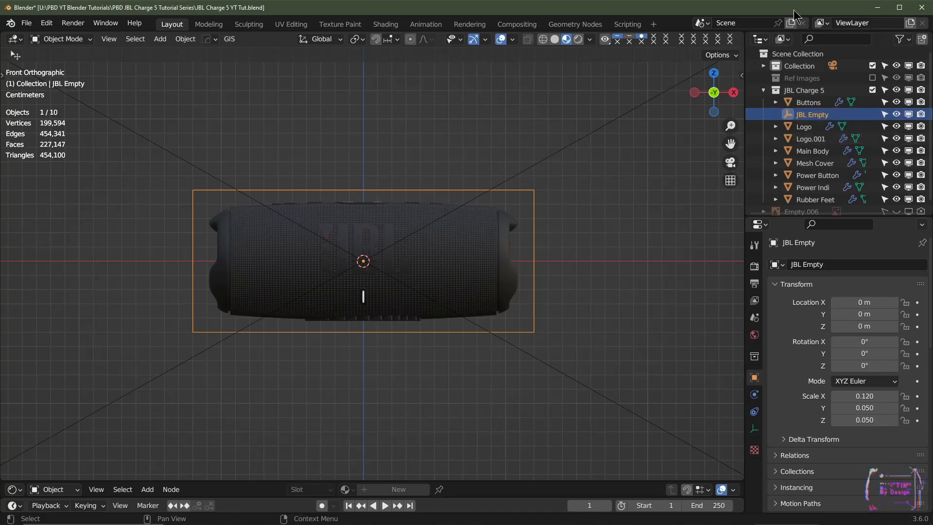
Step: Parent the seven speaker objects from Logo through Rubber Feet to JBL Empty using Object (Keep Transform)
{"action": "left_click", "coordinate": [816, 201]}
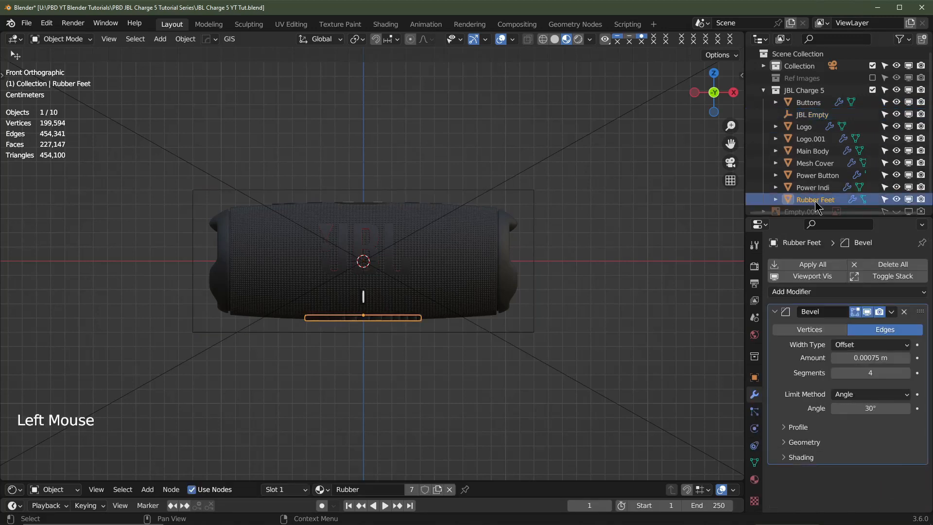
{"action": "left_click", "coordinate": [805, 128], "text": "ctrl+shift"}
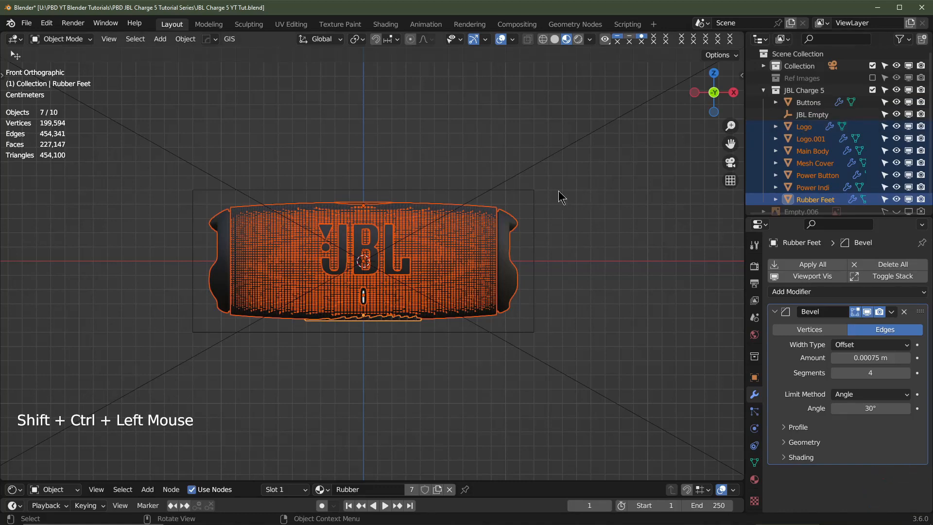
{"action": "left_click", "coordinate": [533, 194], "text": "shift"}
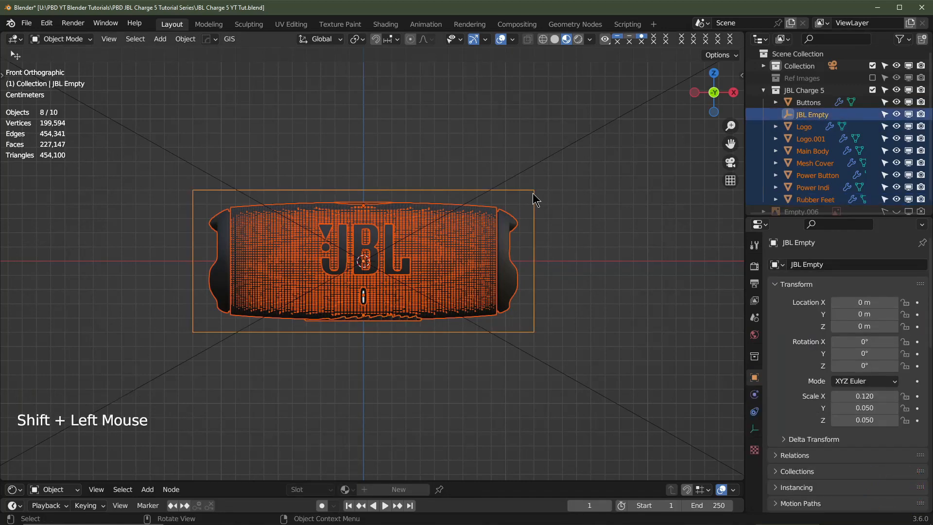
{"action": "key", "text": "ctrl+p"}
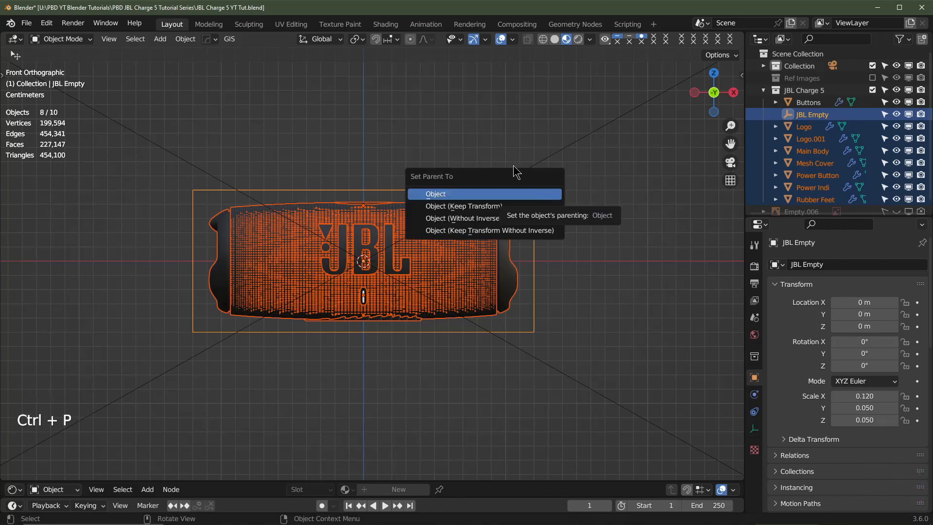
{"action": "left_click", "coordinate": [472, 207]}
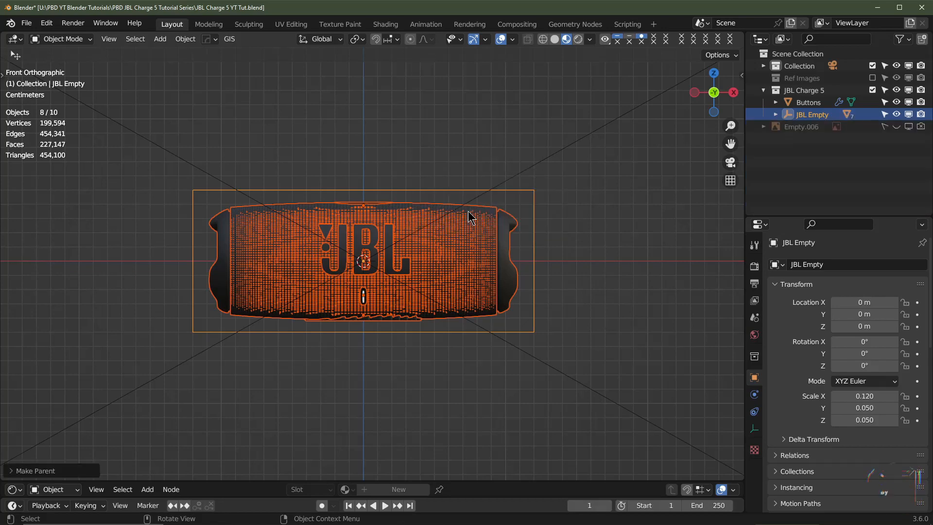
Step: Parent the Buttons object to JBL Empty using Object (Keep Transform)
{"action": "left_click", "coordinate": [820, 103]}
{"action": "middle_click_drag", "start_coordinate": [600, 180], "coordinate": [573, 227]}
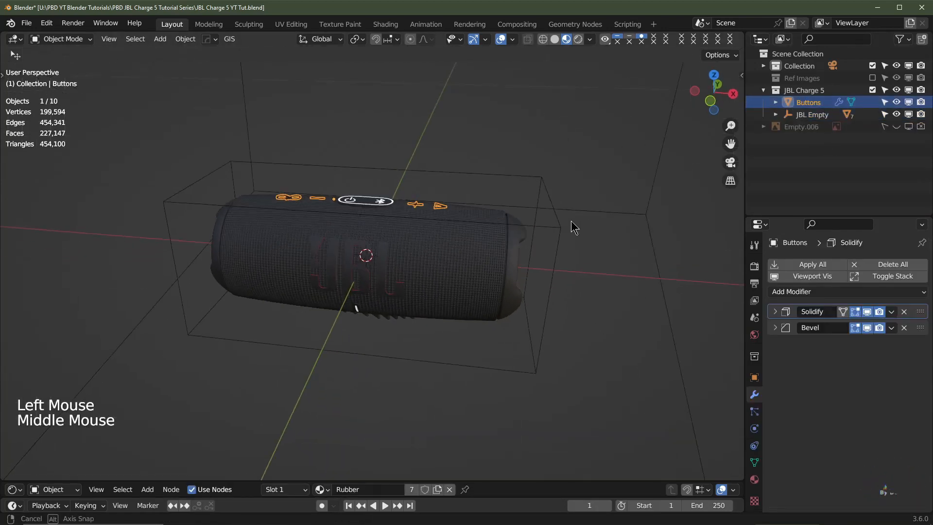
{"action": "left_click", "coordinate": [812, 115], "text": "shift"}
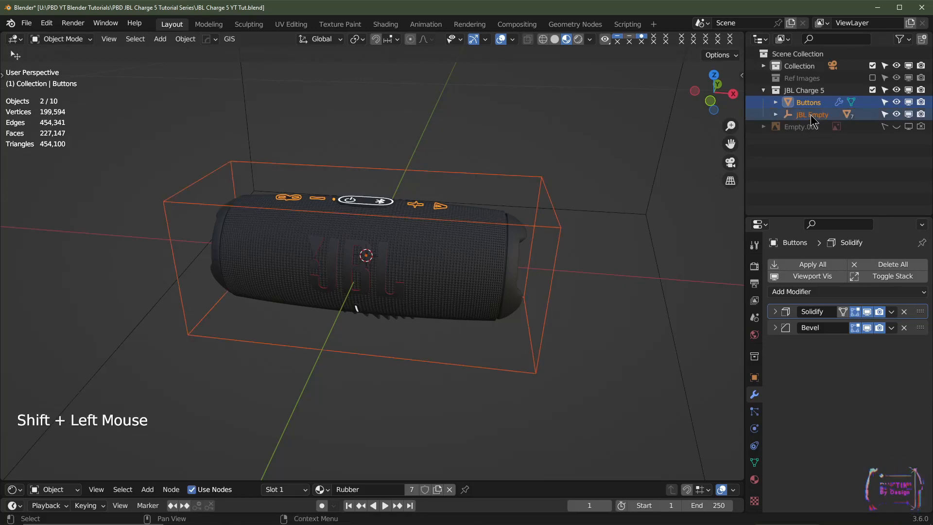
{"action": "left_click", "coordinate": [809, 102]}
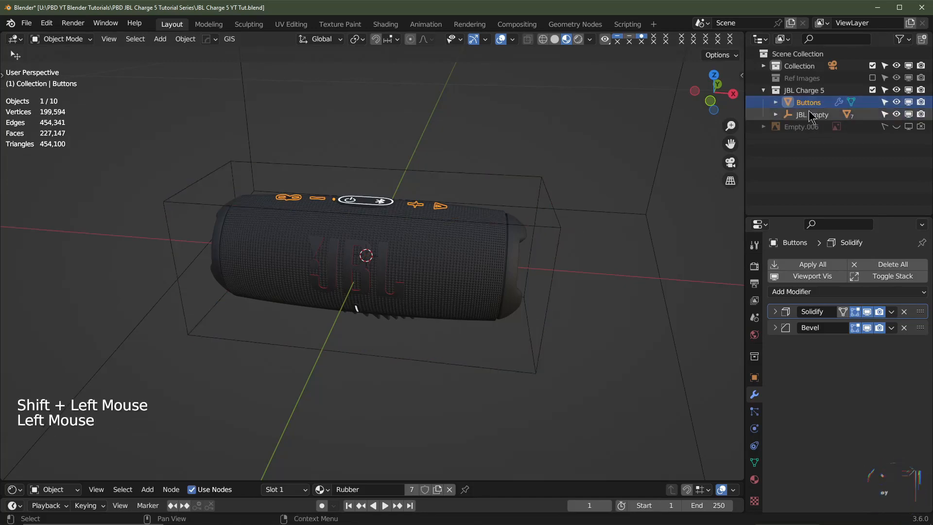
{"action": "left_click", "coordinate": [562, 227], "text": "shift"}
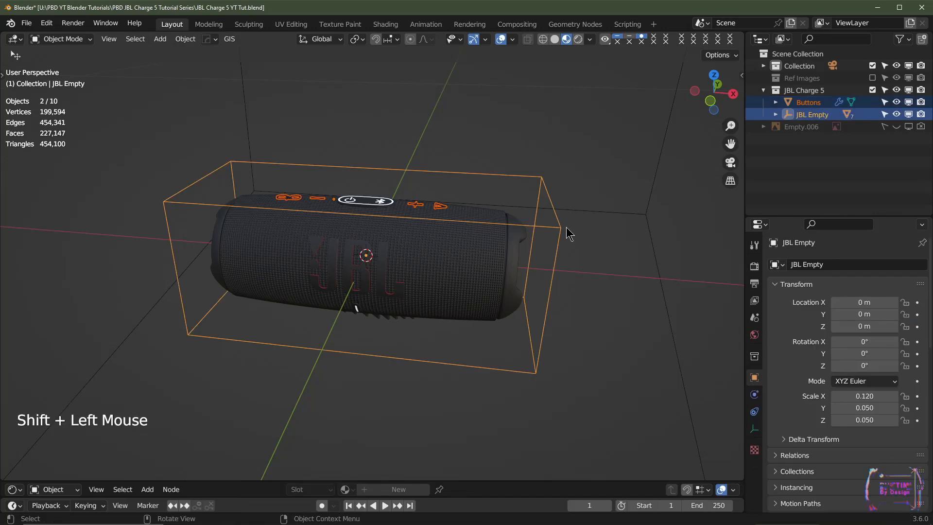
{"action": "key", "text": "ctrl+p"}
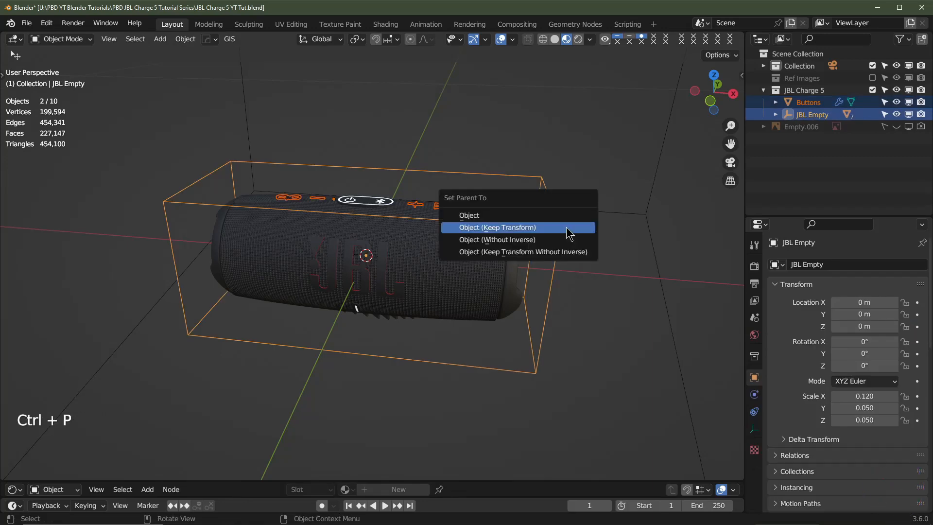
{"action": "key", "text": "ctrl"}
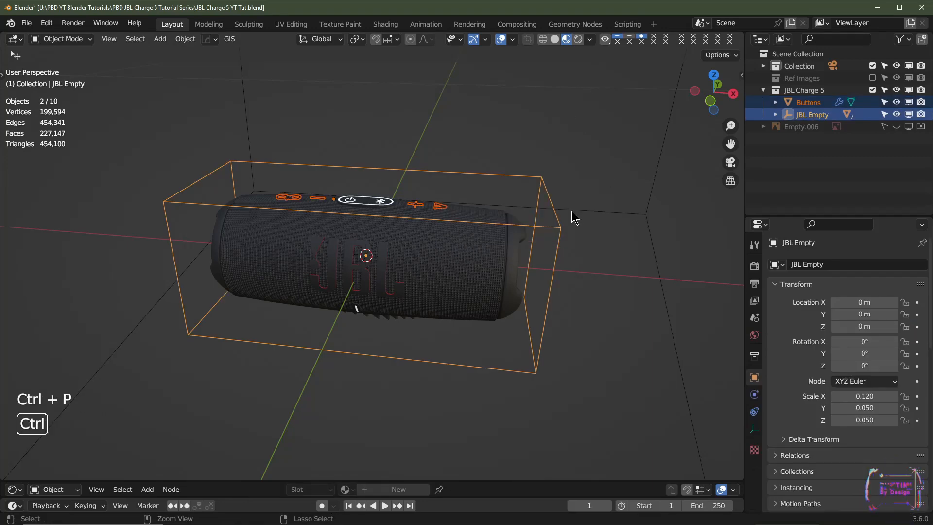
{"action": "key", "text": "ctrl+p"}
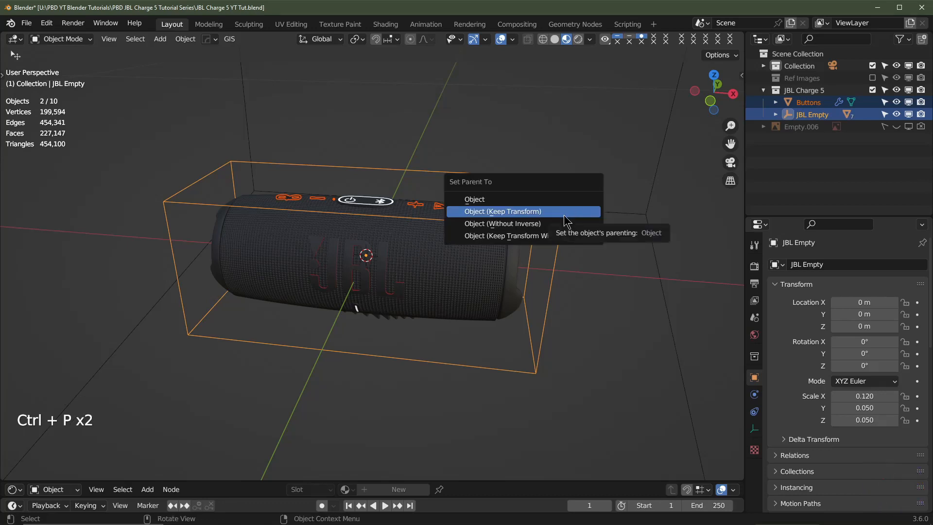
{"action": "left_click", "coordinate": [564, 213]}
{"action": "left_click", "coordinate": [583, 297]}
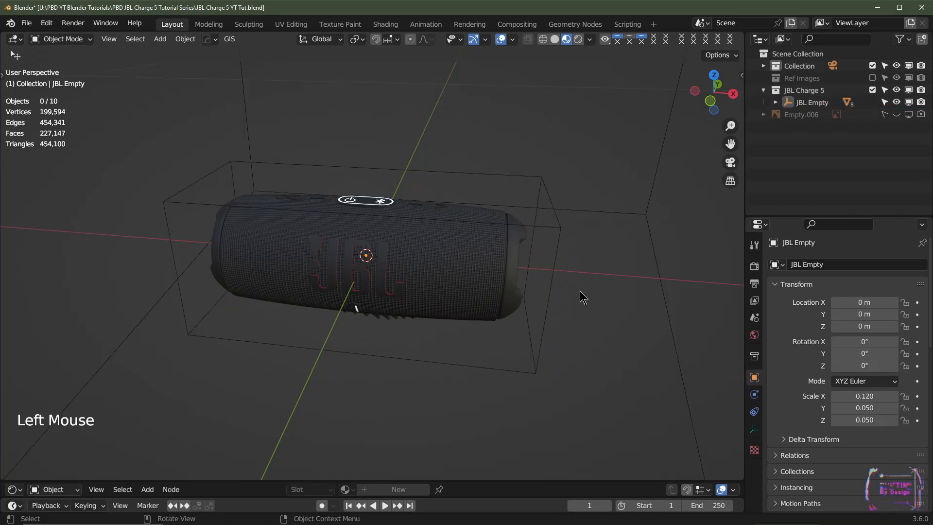
Step: Try moving JBL Empty freely to test that all the parented speaker parts follow it
{"action": "left_click", "coordinate": [554, 283]}
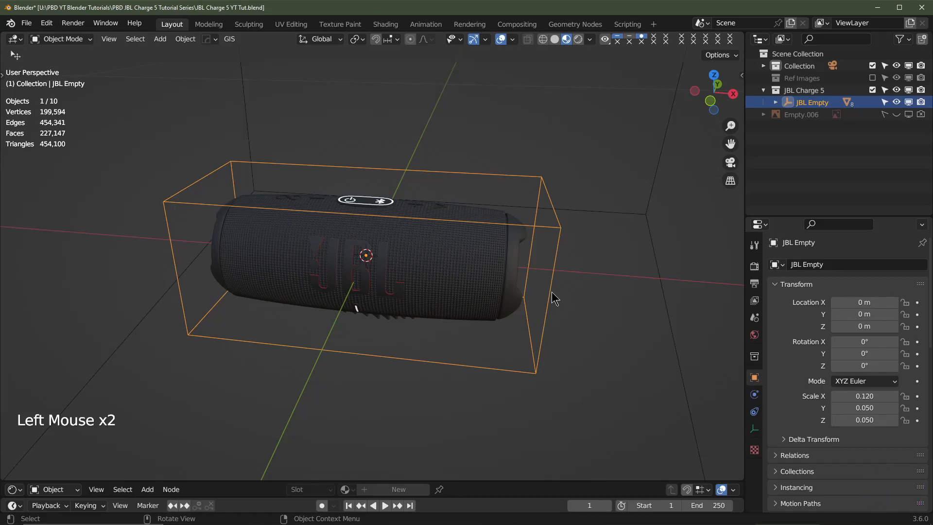
{"action": "key", "text": "g"}
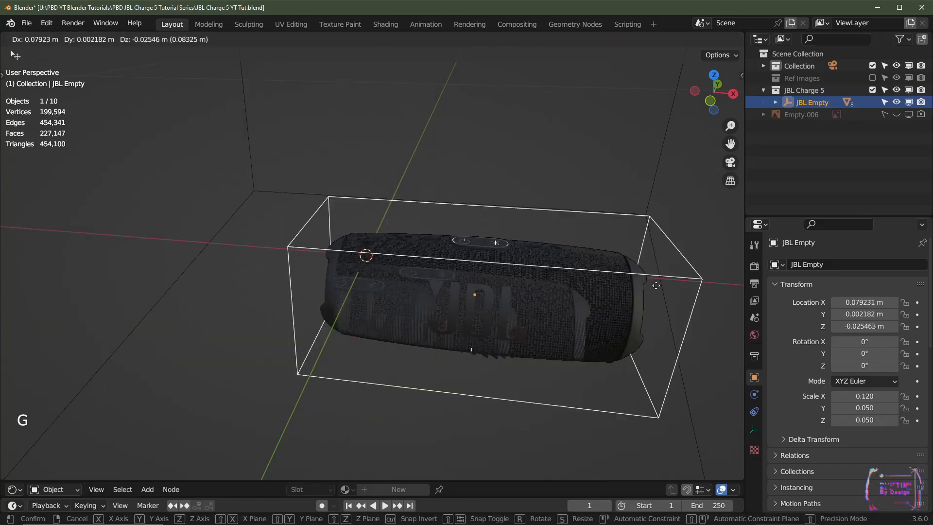
{"action": "right_click", "coordinate": [551, 301]}
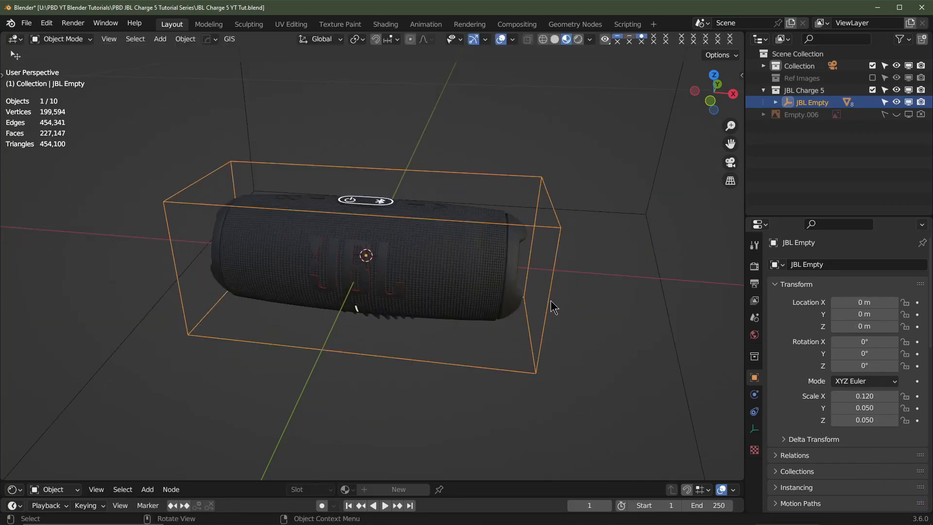
Step: Exclude the JBL Charge 5 collection from the view layer
{"action": "middle_click_drag", "start_coordinate": [550, 300], "coordinate": [558, 251]}
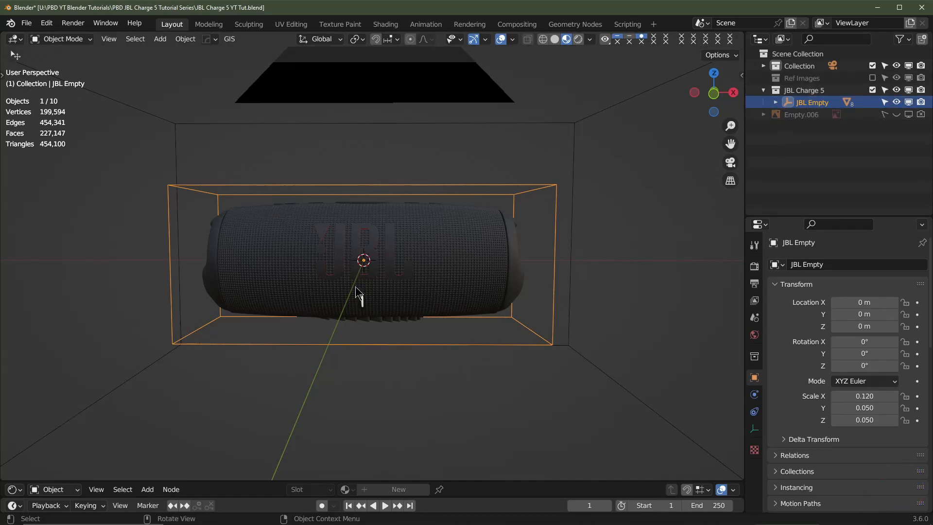
{"action": "scroll", "coordinate": [529, 279], "scroll_direction": "down", "scroll_amount": 2}
{"action": "middle_click_drag", "start_coordinate": [585, 302], "coordinate": [535, 272]}
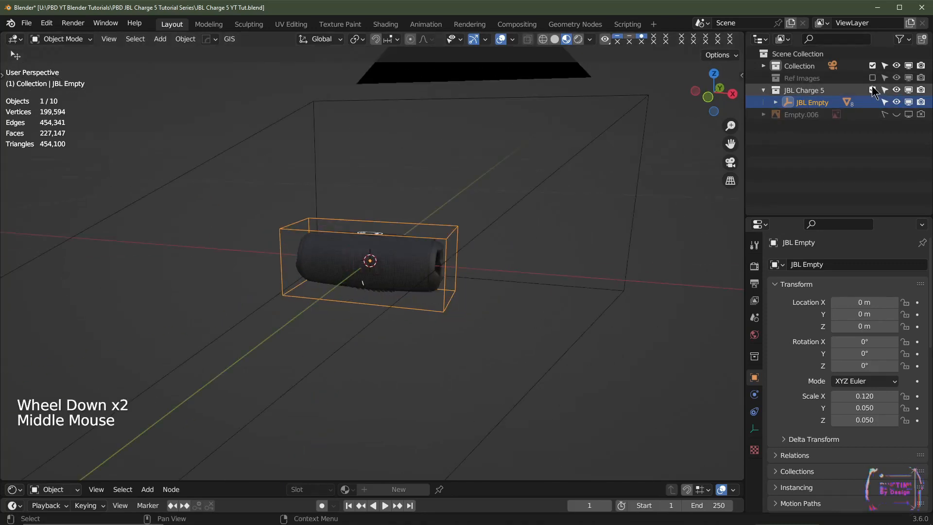
{"action": "left_click", "coordinate": [873, 90]}
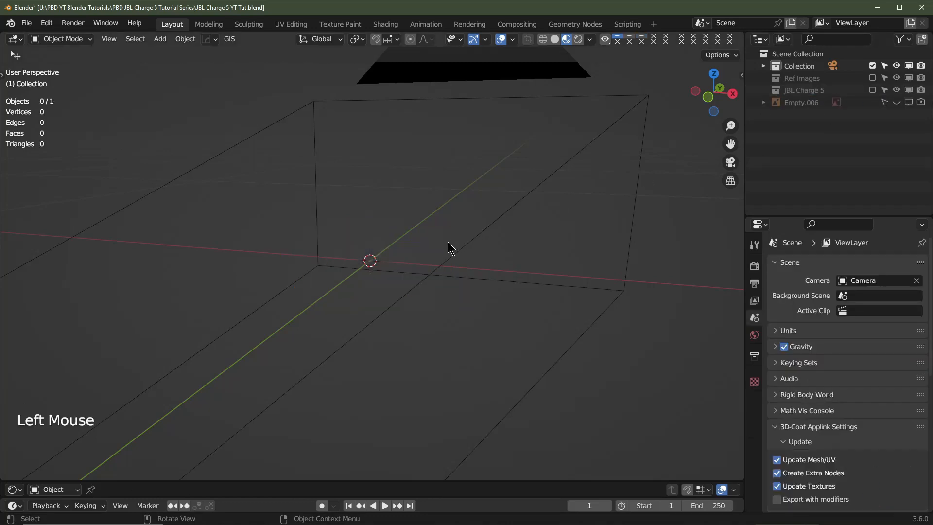
Step: Add a mesh cube at the world origin and show it in front view
{"action": "mouse_move", "coordinate": [397, 271]}
{"action": "middle_mouse_down"}
{"action": "mouse_move", "coordinate": [414, 282]}
{"action": "mouse_move", "coordinate": [393, 278]}
{"action": "middle_mouse_up"}
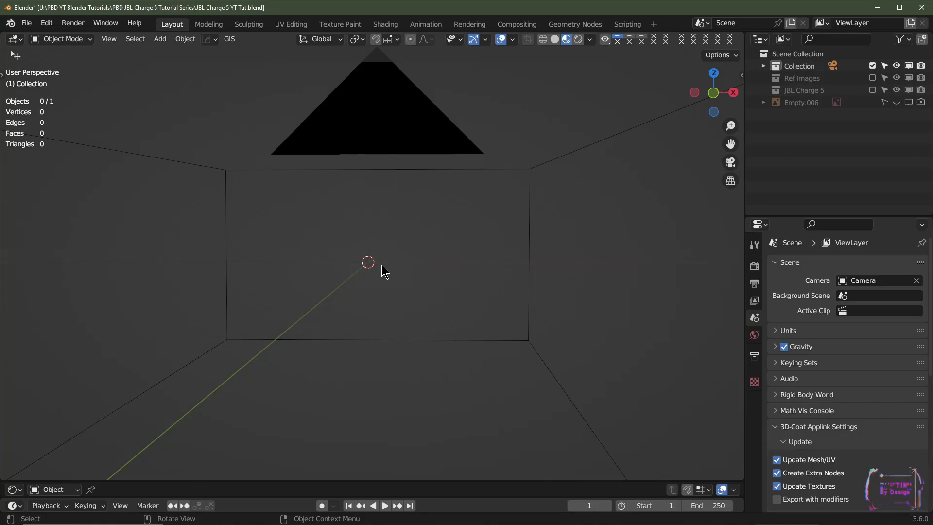
{"action": "key", "text": "shift+a"}
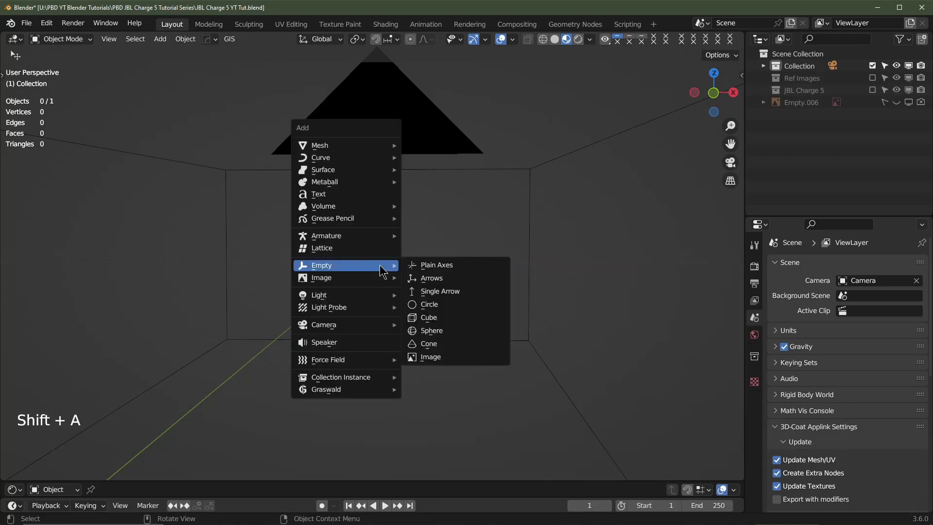
{"action": "mouse_move", "coordinate": [351, 148]}
{"action": "left_click", "coordinate": [425, 157]}
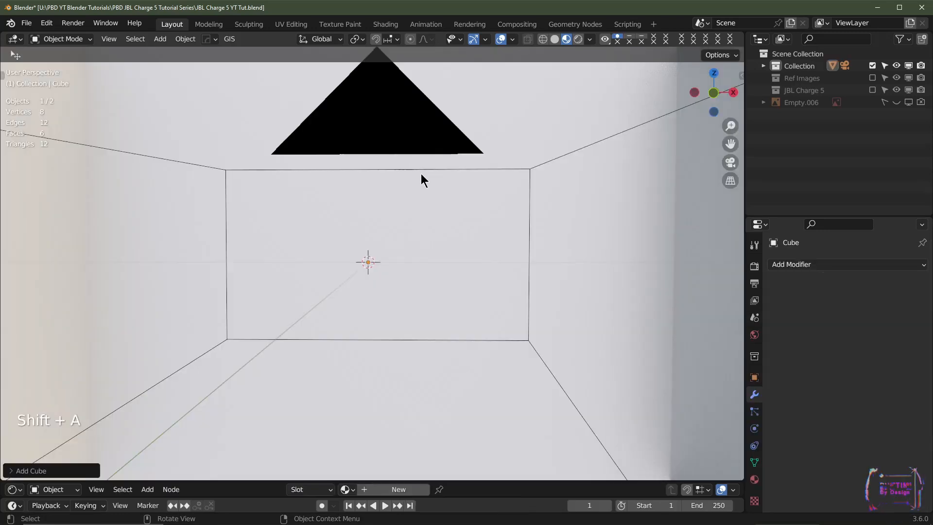
{"action": "key", "text": "KP_1"}
{"action": "scroll", "coordinate": [438, 287], "scroll_direction": "down", "scroll_amount": 4}
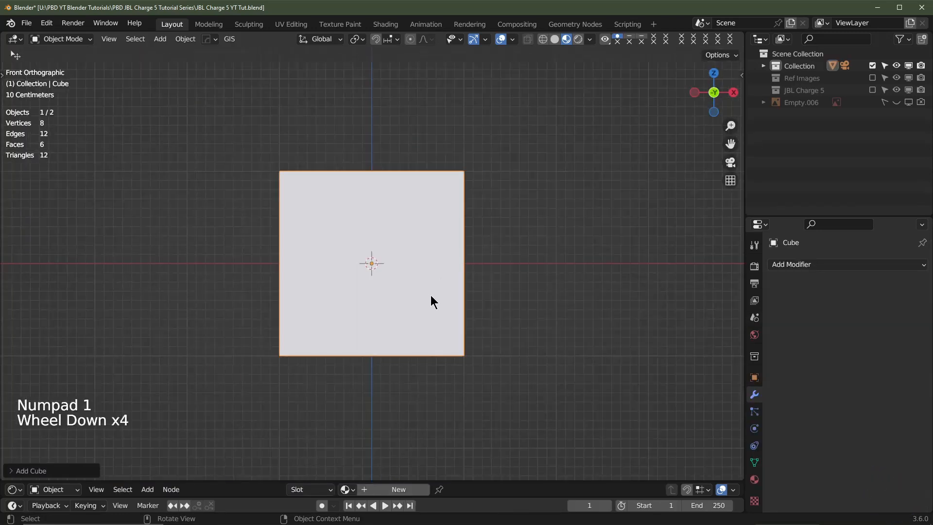
Step: Move all of the cube's vertices up 1 m along Z in Edit Mode so its base sits on the origin
{"action": "key", "text": "Tab"}
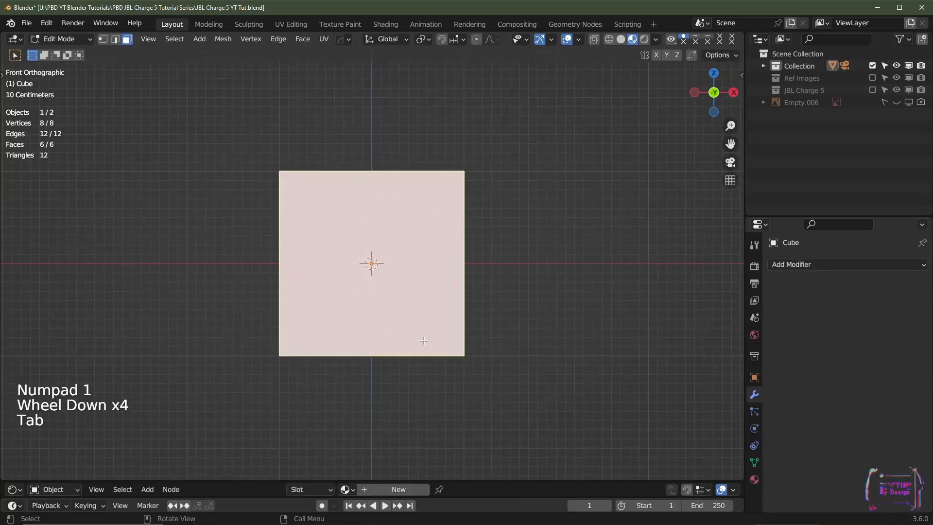
{"action": "key", "text": "a"}
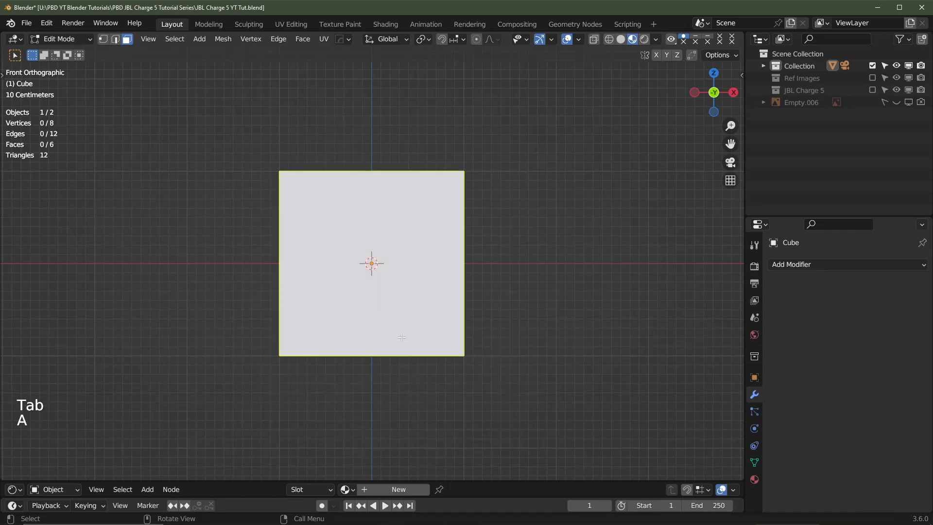
{"action": "key", "text": "a"}
{"action": "key", "text": "1"}
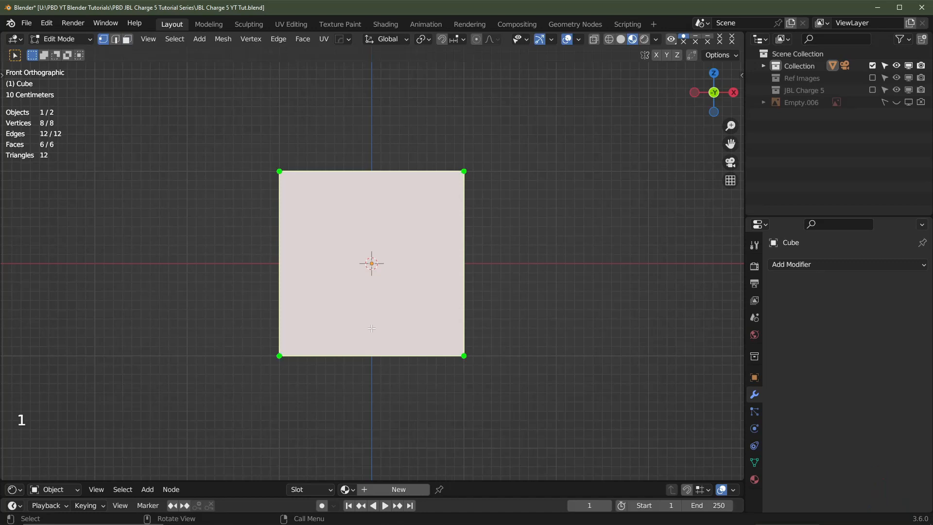
{"action": "key", "text": "g"}
{"action": "key", "text": "z"}
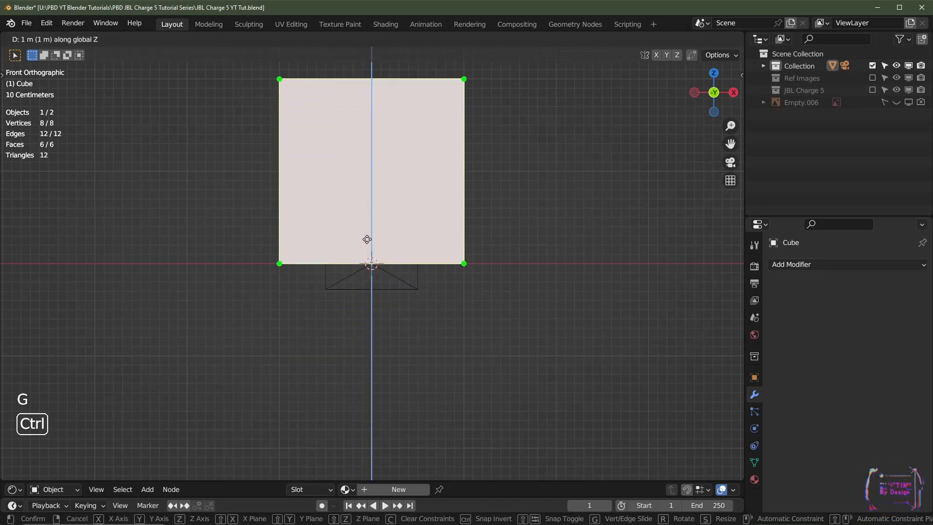
{"action": "left_click", "coordinate": [367, 240]}
{"action": "key", "text": "Tab"}
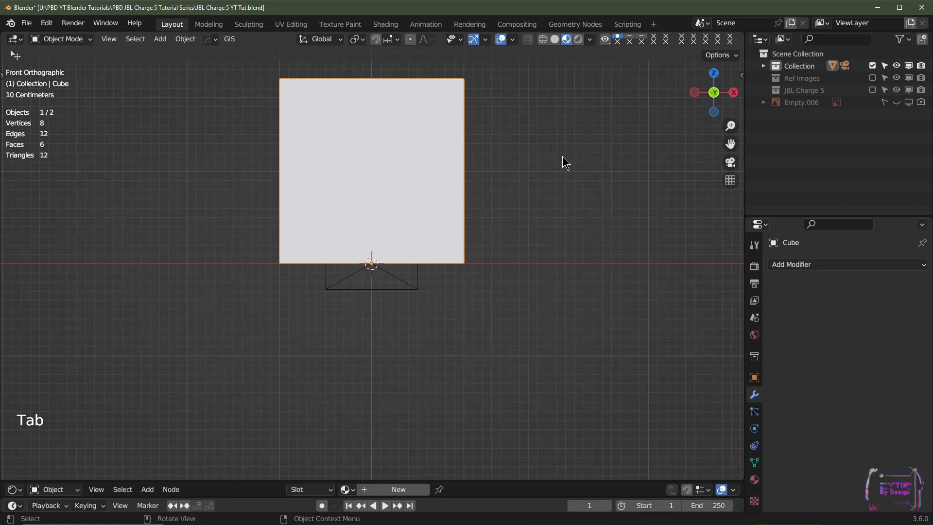
Step: Scale the whole cube uniformly by 0.1 in Object Mode
{"action": "type", "text": "s.1"}
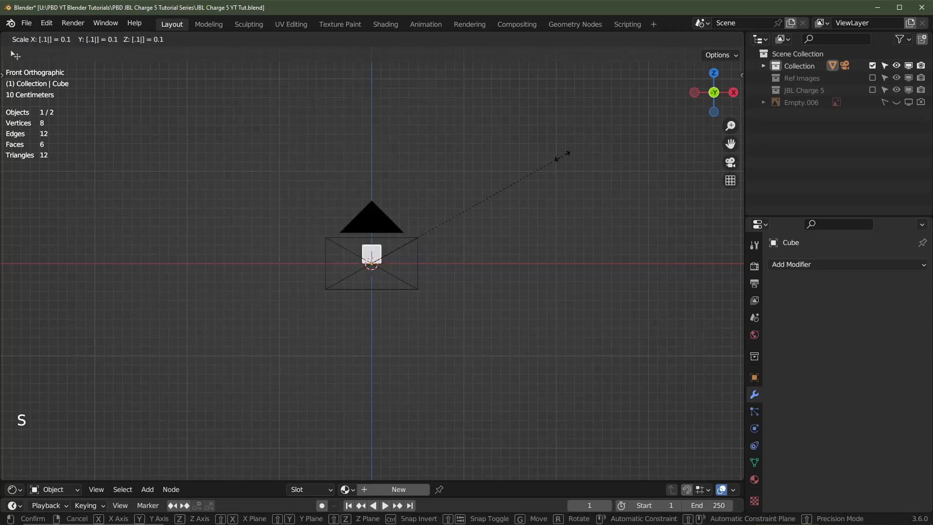
{"action": "key", "text": "Return"}
{"action": "scroll", "coordinate": [450, 246], "scroll_direction": "up", "scroll_amount": 3}
{"action": "middle_click_drag", "start_coordinate": [468, 248], "coordinate": [494, 286], "text": "shift"}
Step: Flatten the cube by scaling it 0.1 along Z, and apply its scale
{"action": "key", "text": "KP_1"}
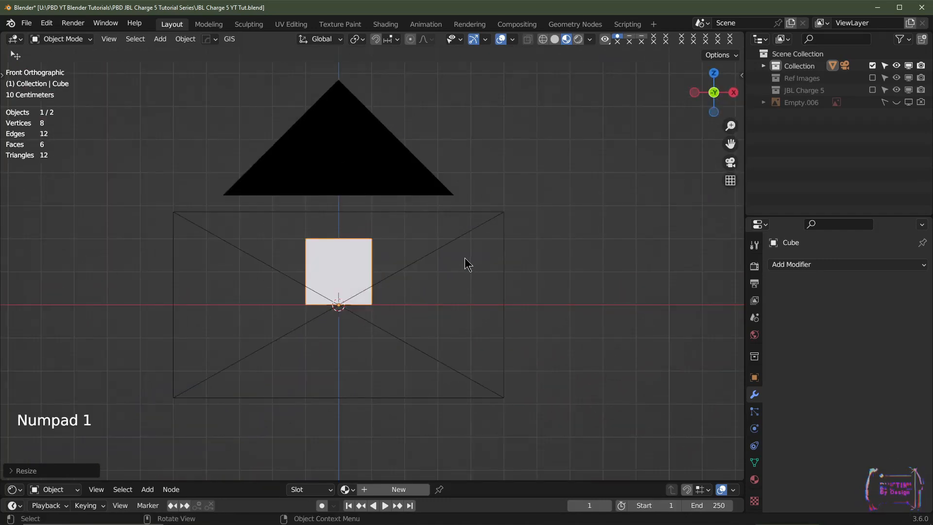
{"action": "type", "text": "sz"}
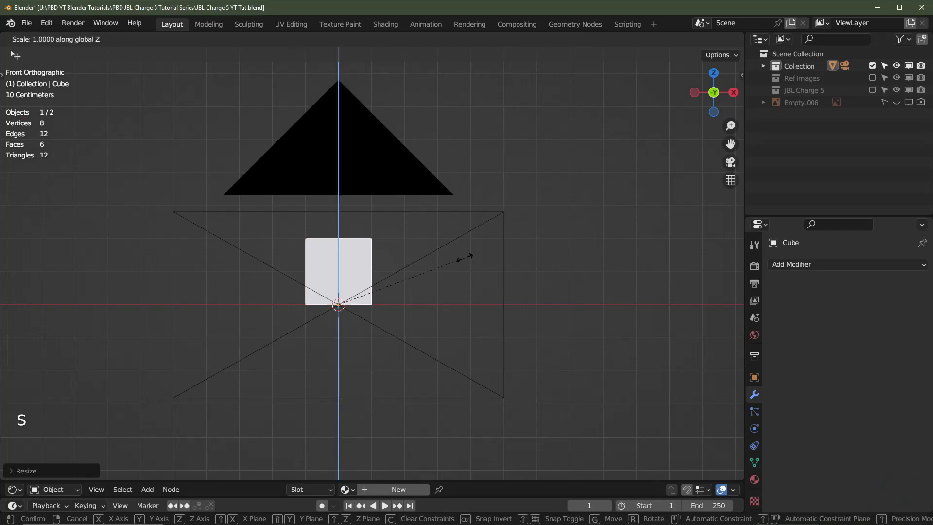
{"action": "type", "text": ".1"}
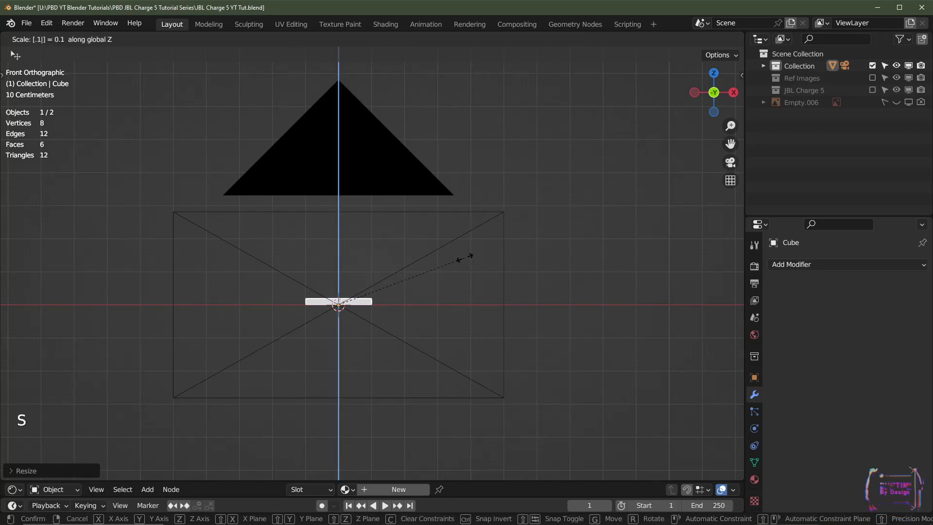
{"action": "key", "text": "Return"}
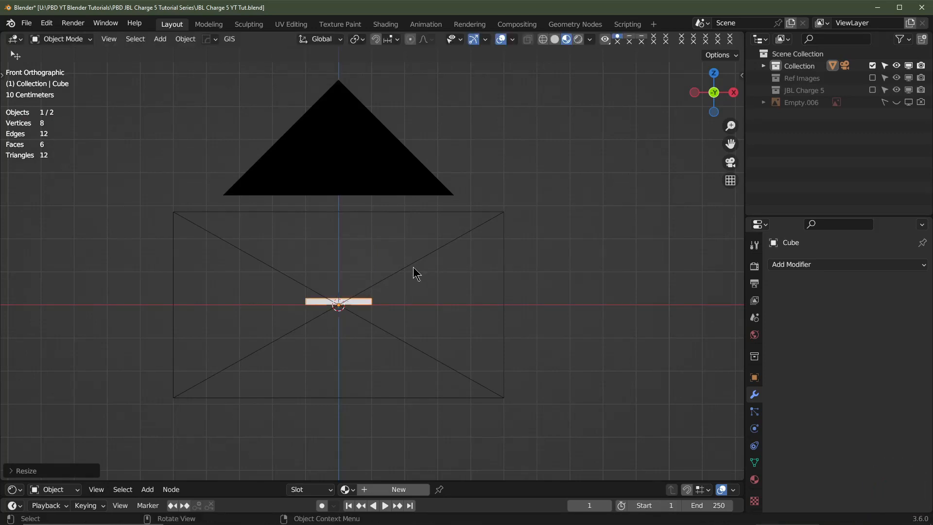
{"action": "key", "text": "ctrl+a"}
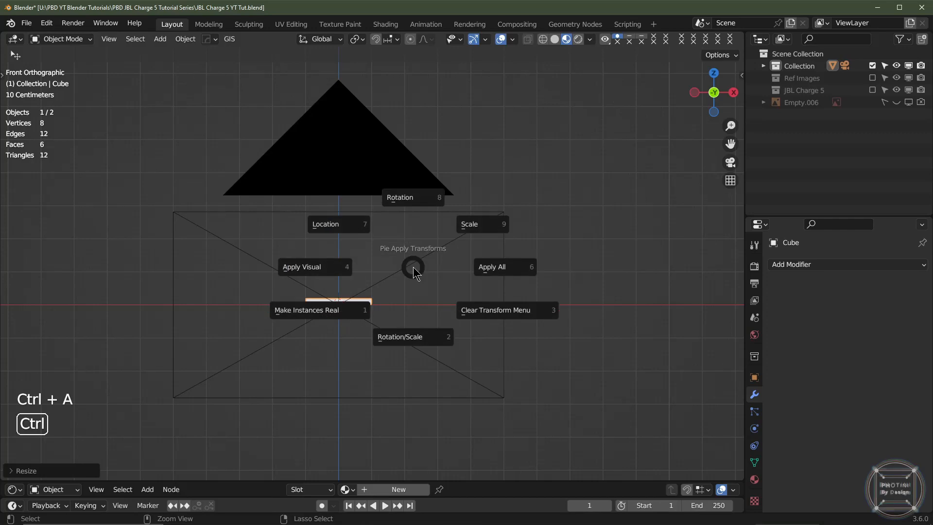
{"action": "left_click", "coordinate": [471, 225]}
Step: Assign the slab's top face to a new vertex group with weight 1.000 and return to Object Mode
{"action": "middle_click_drag", "start_coordinate": [431, 294], "coordinate": [534, 309], "text": "shift"}
{"action": "key", "text": "Tab"}
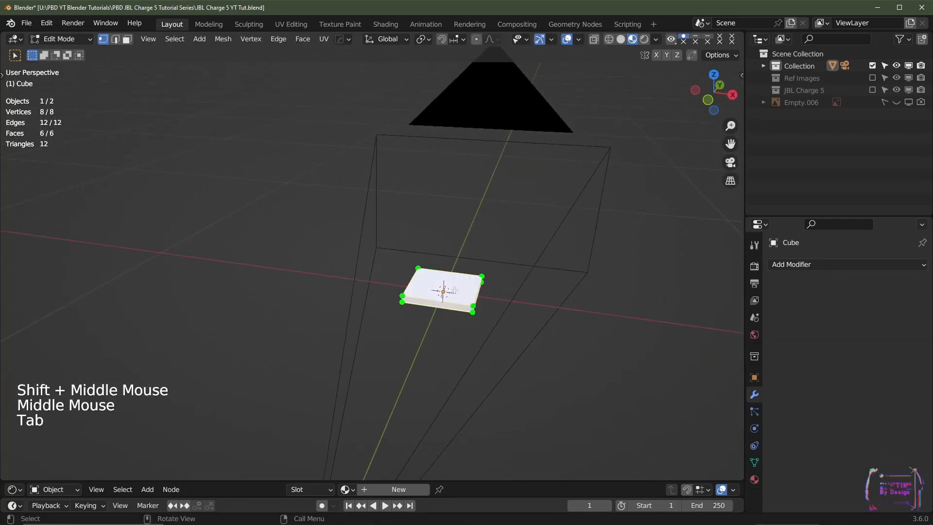
{"action": "key", "text": "3"}
{"action": "left_click", "coordinate": [454, 290]}
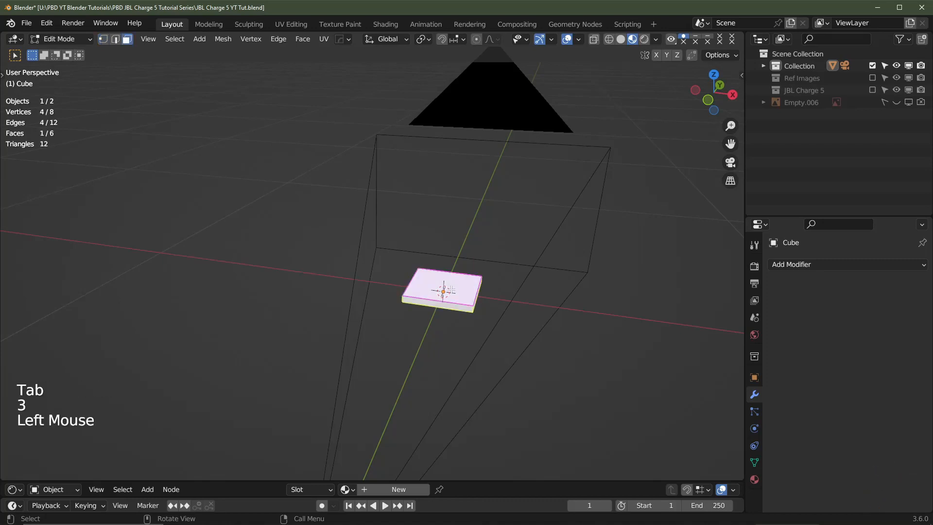
{"action": "middle_click_drag", "start_coordinate": [484, 320], "coordinate": [447, 293]}
{"action": "scroll", "coordinate": [520, 316], "scroll_direction": "up", "scroll_amount": 2}
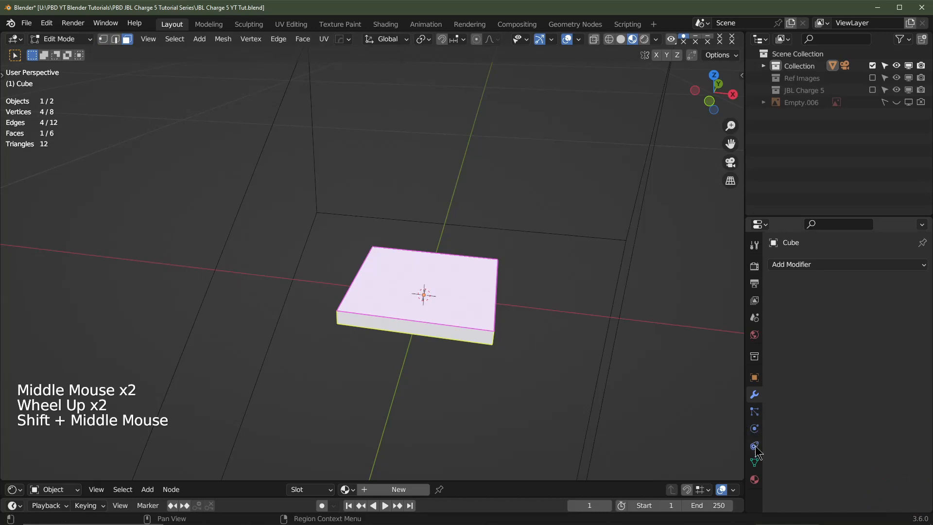
{"action": "left_click", "coordinate": [755, 463]}
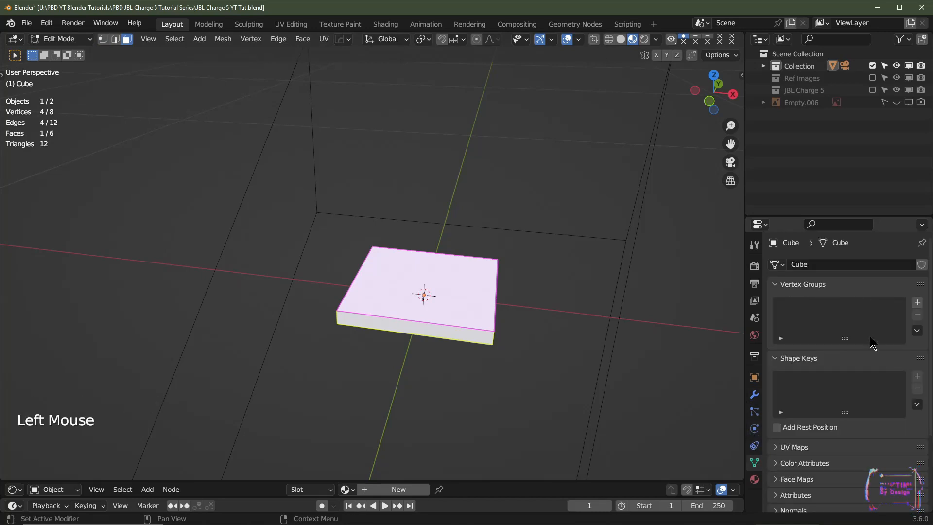
{"action": "left_click", "coordinate": [918, 306]}
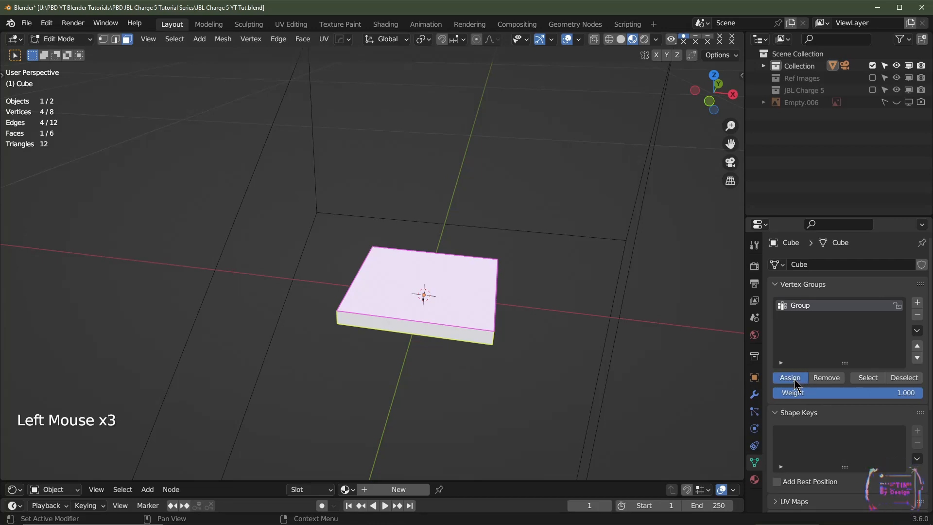
{"action": "key", "text": "Tab"}
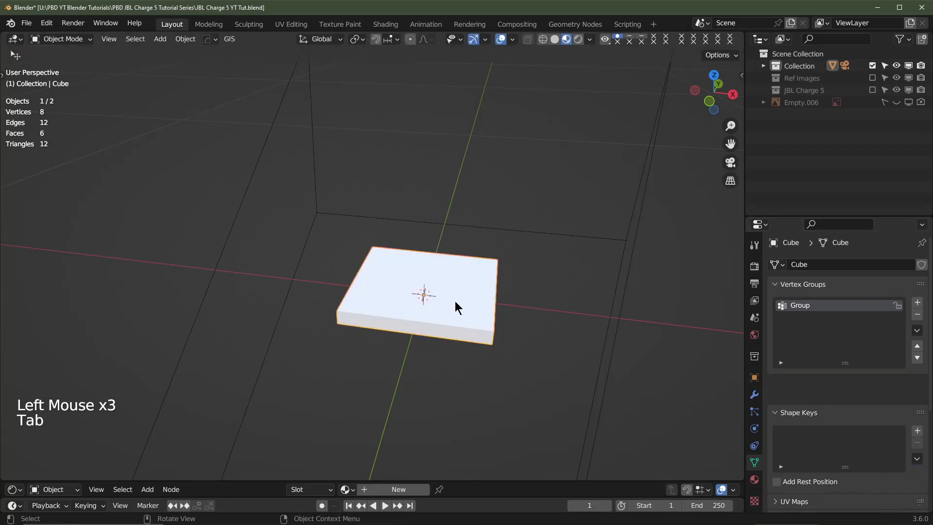
Step: Add an Array modifier to the slab with a relative X offset of 2 and a count of 12
{"action": "middle_click_drag", "start_coordinate": [455, 301], "coordinate": [546, 327]}
{"action": "scroll", "coordinate": [545, 327], "scroll_direction": "down", "scroll_amount": 2}
{"action": "left_click", "coordinate": [755, 394]}
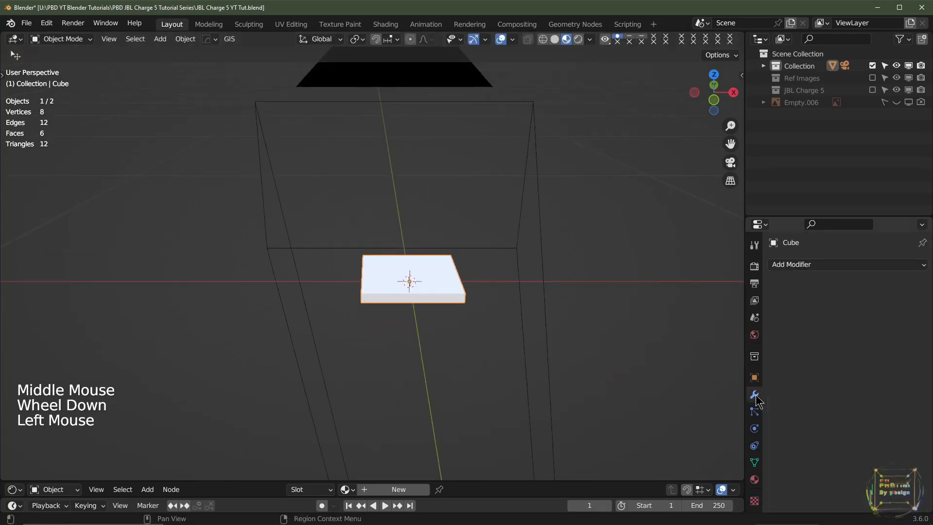
{"action": "left_click", "coordinate": [809, 268]}
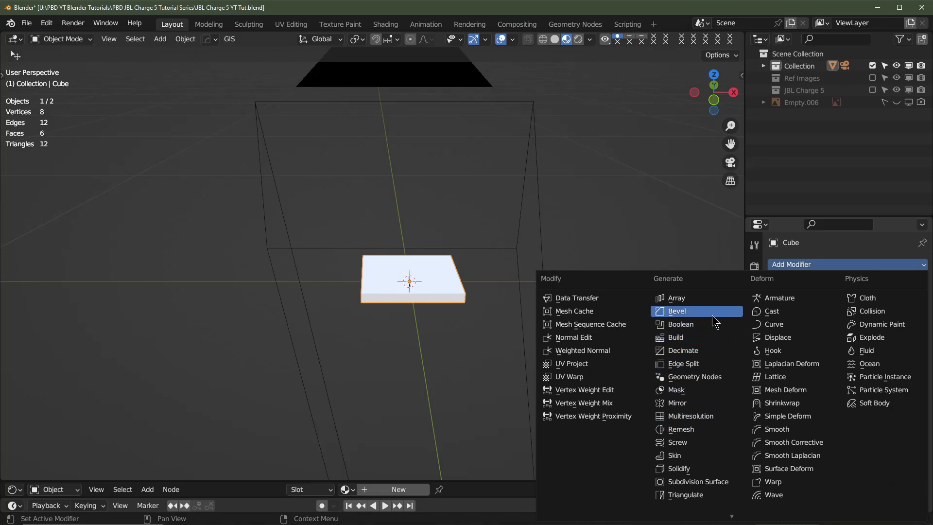
{"action": "left_click", "coordinate": [709, 298]}
{"action": "left_click", "coordinate": [868, 381]}
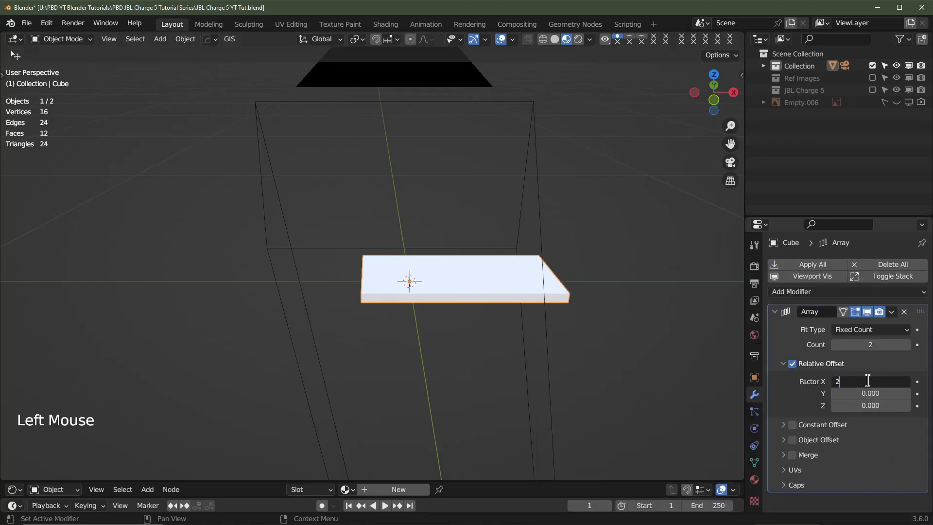
{"action": "type", "text": "2"}
{"action": "key", "text": "Return"}
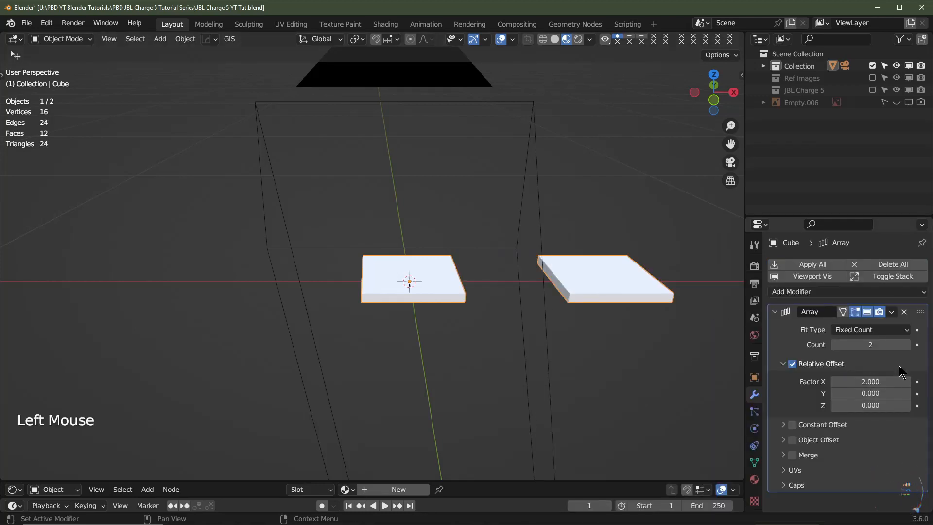
{"action": "left_click", "coordinate": [870, 346]}
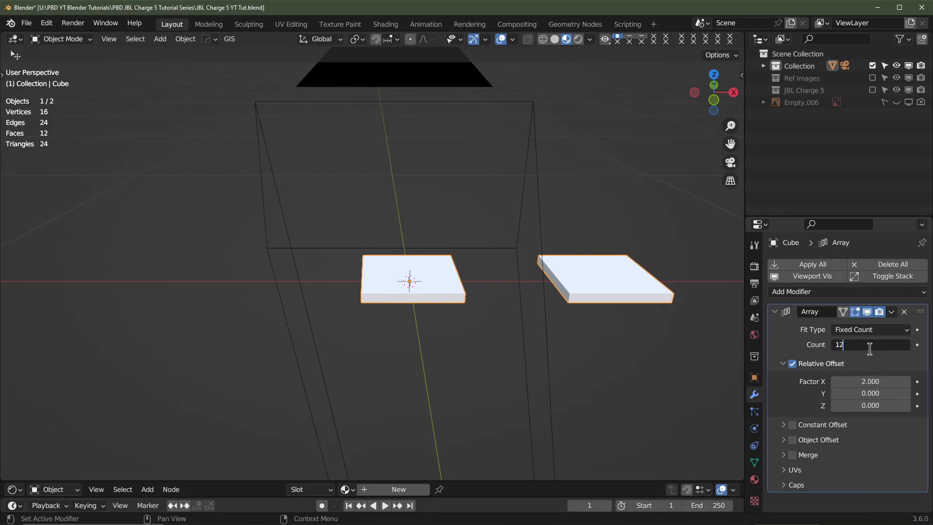
{"action": "type", "text": "12"}
{"action": "key", "text": "Return"}
Step: Duplicate the slab's Array modifier and set the copy's relative offset to 0 in X and 2 in Y
{"action": "scroll", "coordinate": [627, 334], "scroll_direction": "down", "scroll_amount": 2}
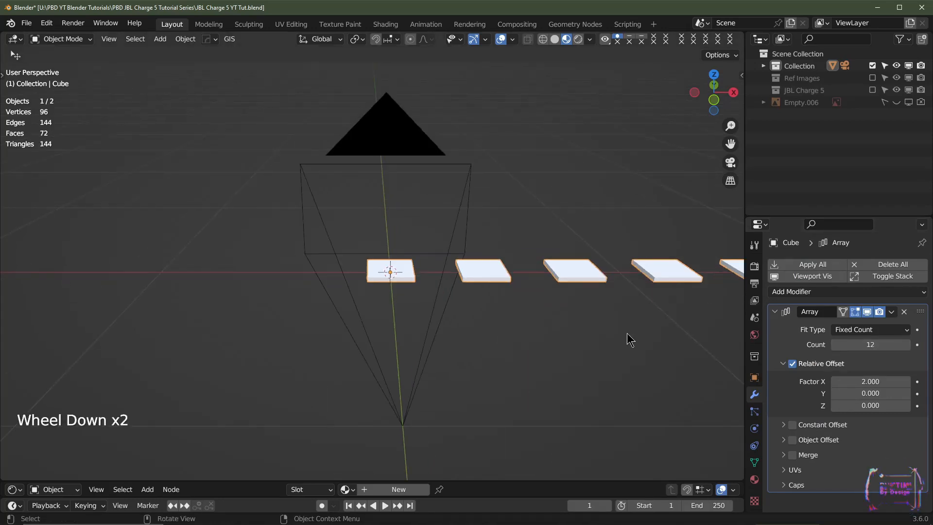
{"action": "middle_click_drag", "start_coordinate": [627, 333], "coordinate": [590, 334], "text": "shift"}
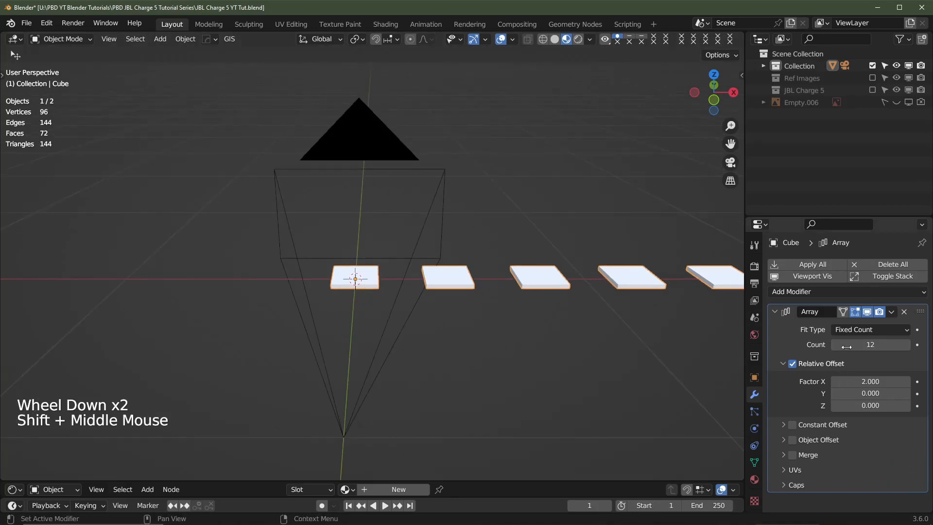
{"action": "scroll", "coordinate": [629, 351], "scroll_direction": "down", "scroll_amount": 2}
{"action": "middle_click_drag", "start_coordinate": [631, 350], "coordinate": [502, 346], "text": "shift"}
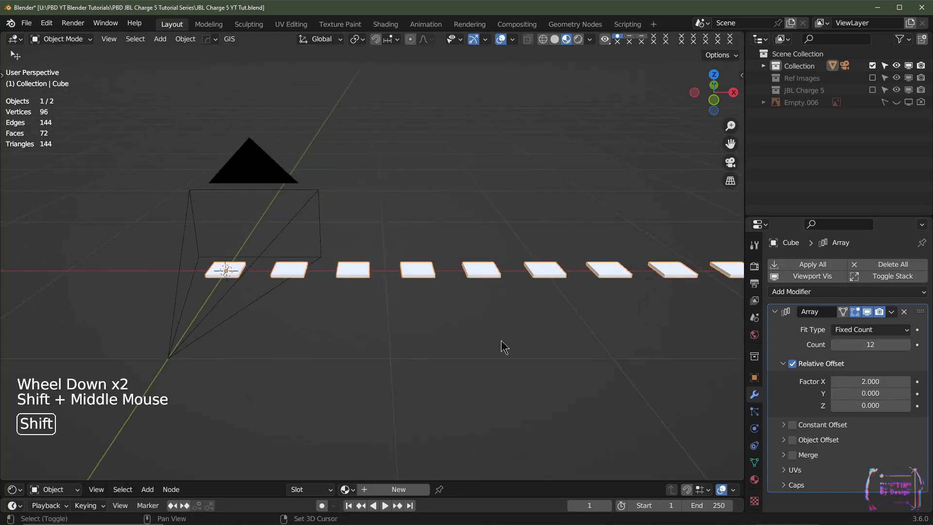
{"action": "left_click", "coordinate": [894, 312]}
{"action": "left_click", "coordinate": [860, 337]}
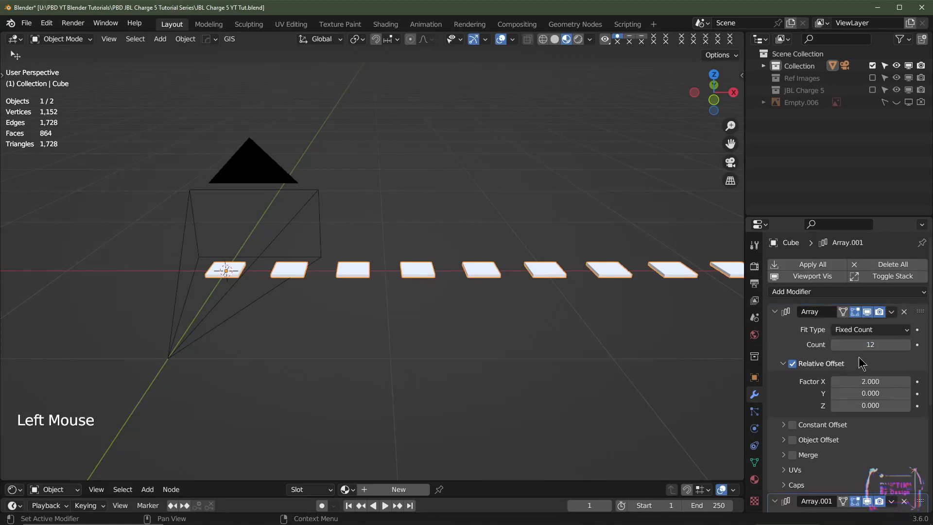
{"action": "scroll", "coordinate": [870, 372], "scroll_direction": "down", "scroll_amount": 2}
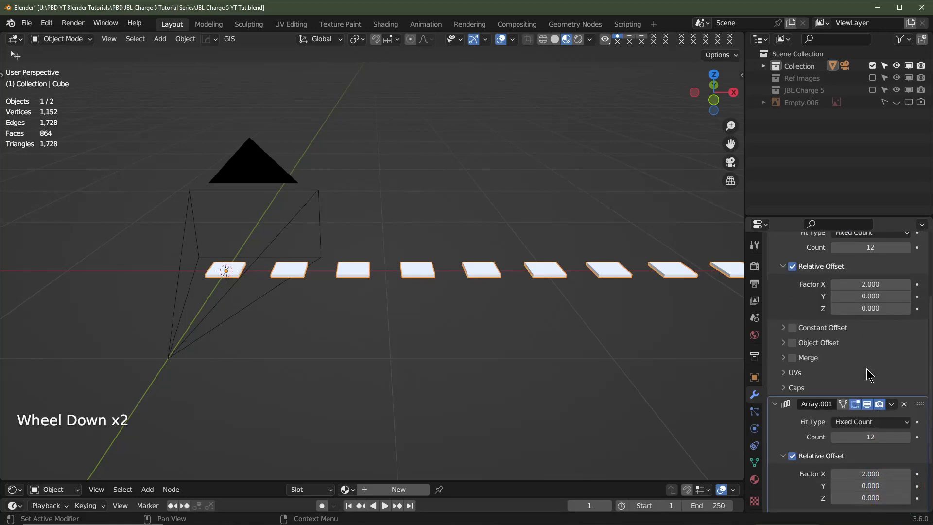
{"action": "scroll", "coordinate": [868, 372], "scroll_direction": "down", "scroll_amount": 4}
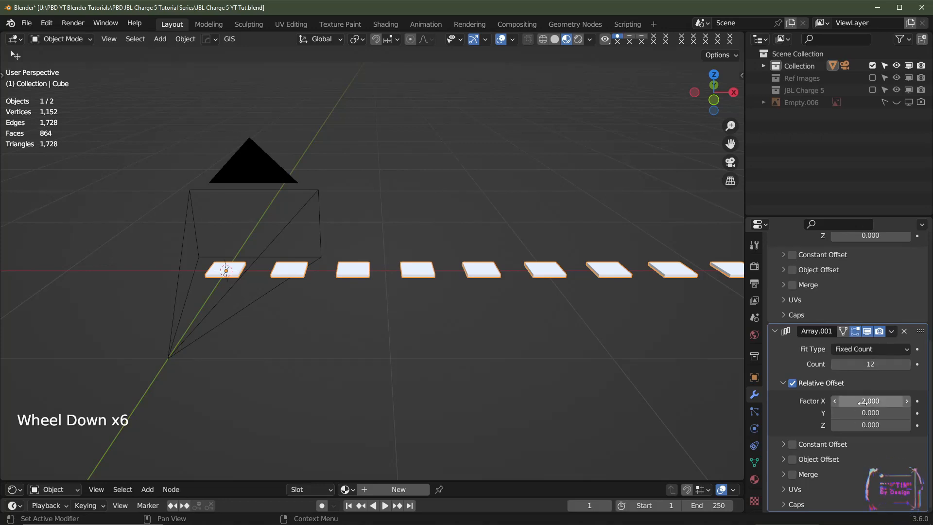
{"action": "left_click", "coordinate": [867, 401]}
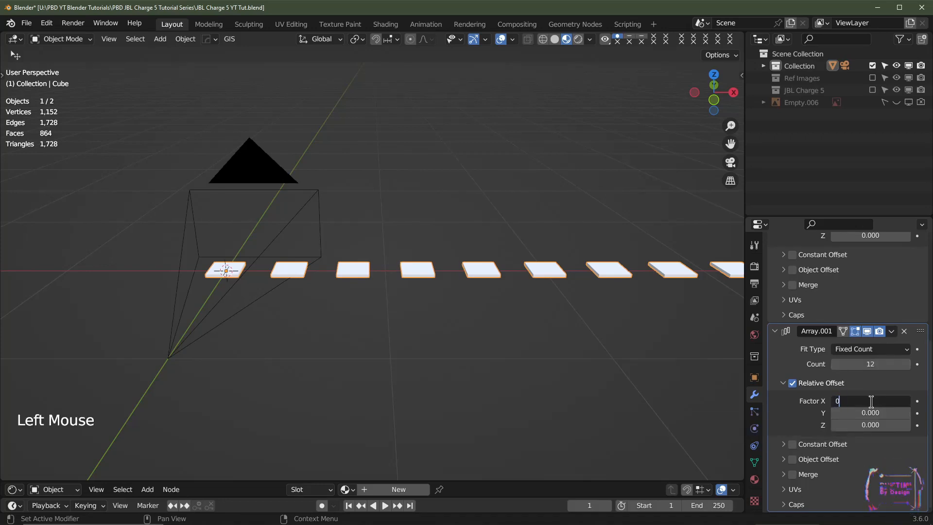
{"action": "key", "text": "Tab"}
{"action": "key", "text": "Return"}
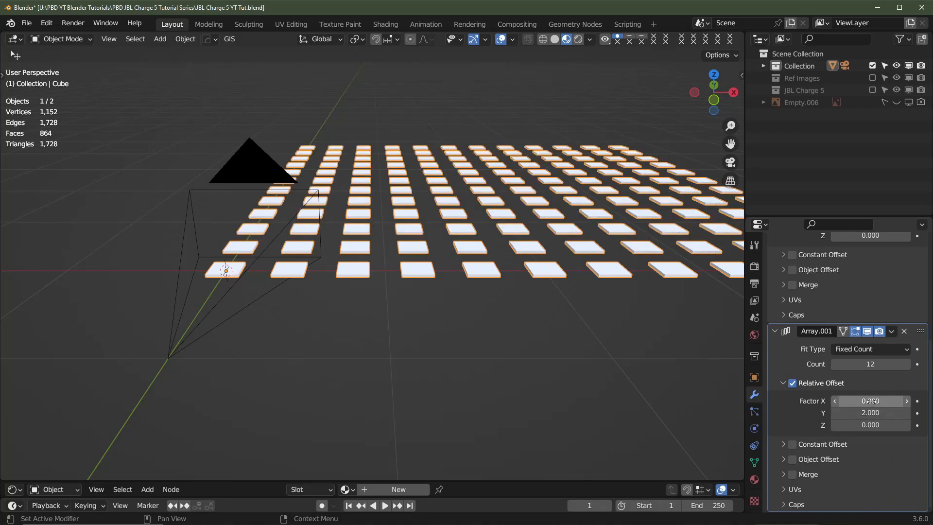
Step: Move the slab grid -2.2 m in X and -0.2 m in Y, working in top view
{"action": "scroll", "coordinate": [588, 339], "scroll_direction": "down", "scroll_amount": 2}
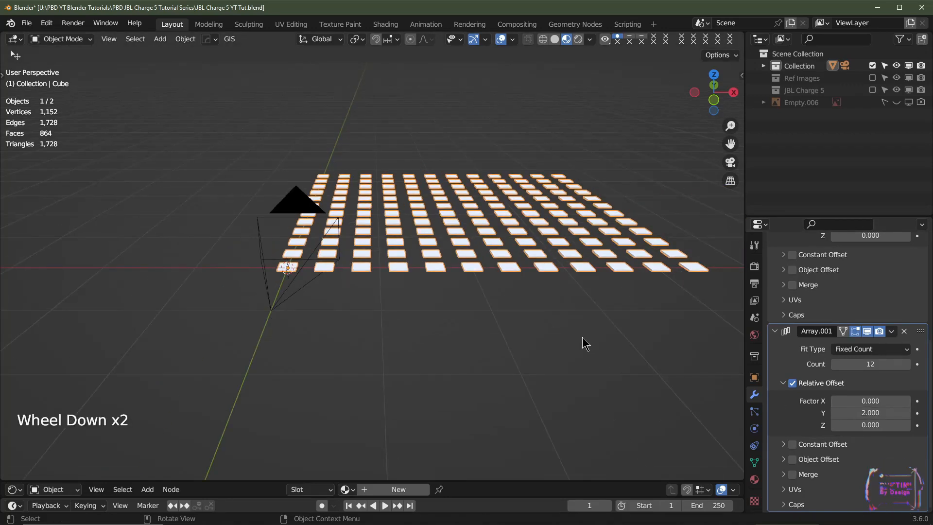
{"action": "key", "text": "KP_7"}
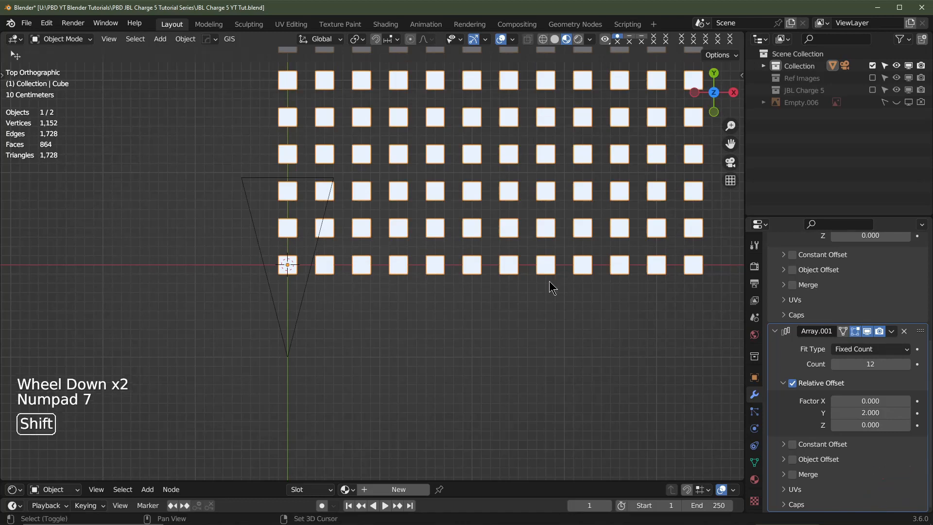
{"action": "middle_click_drag", "start_coordinate": [553, 285], "coordinate": [618, 290], "text": "shift"}
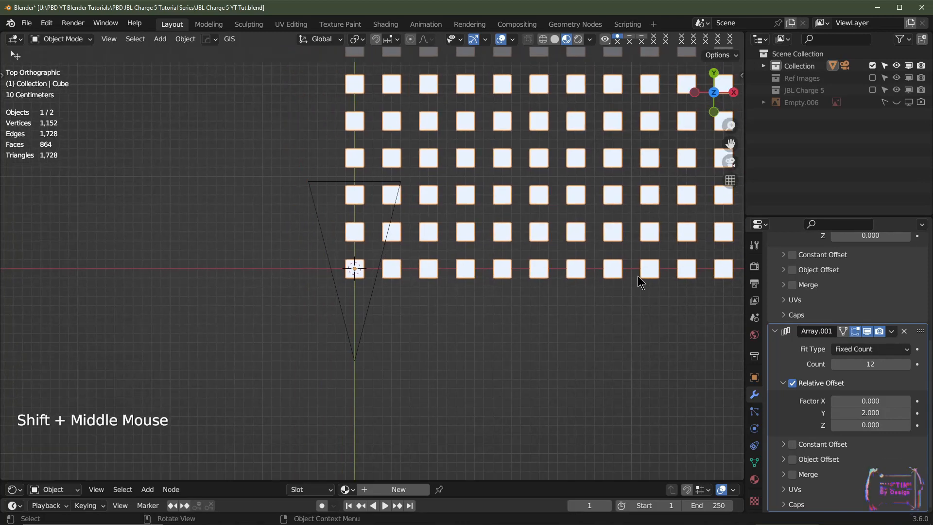
{"action": "key", "text": "g"}
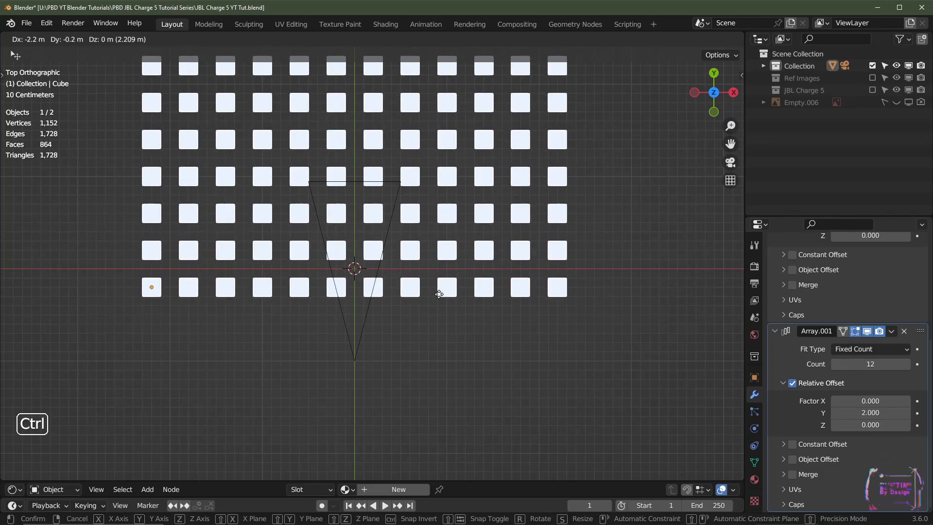
{"action": "left_click", "coordinate": [439, 294]}
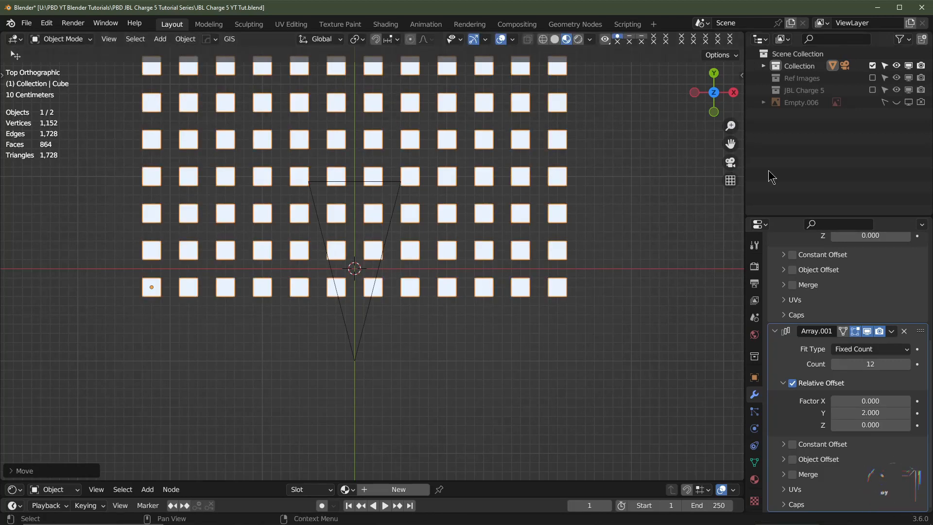
Step: Include the JBL Charge 5 collection in the view layer and compare the speaker's position with the slab grid
{"action": "left_click", "coordinate": [874, 90]}
{"action": "scroll", "coordinate": [379, 293], "scroll_direction": "up", "scroll_amount": 4}
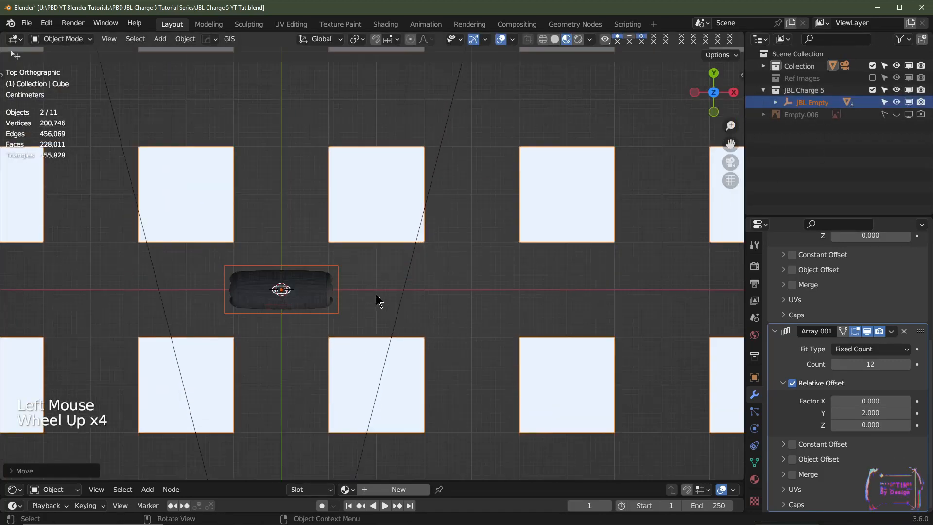
{"action": "scroll", "coordinate": [371, 298], "scroll_direction": "down", "scroll_amount": 2}
{"action": "scroll", "coordinate": [384, 316], "scroll_direction": "down", "scroll_amount": 2}
{"action": "middle_click_drag", "start_coordinate": [384, 316], "coordinate": [378, 306]}
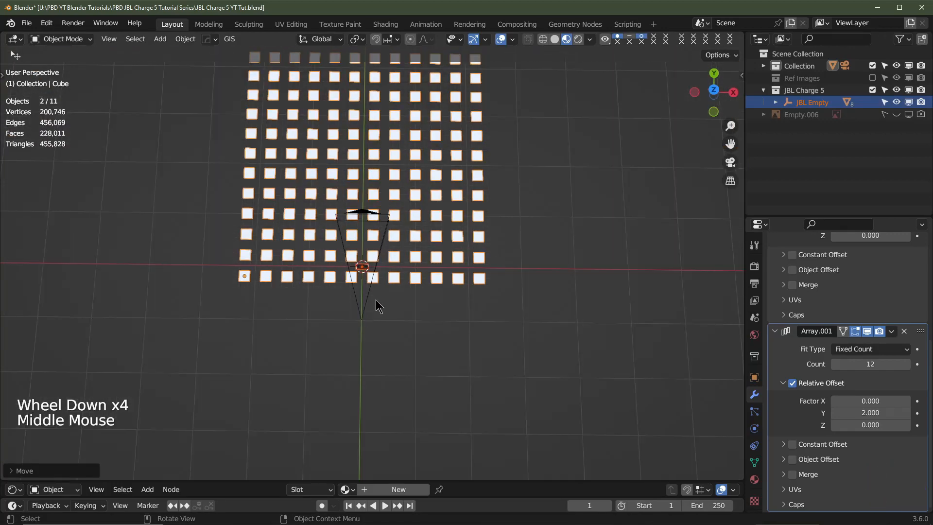
{"action": "key", "text": "KP_1"}
{"action": "key", "text": "KP_7"}
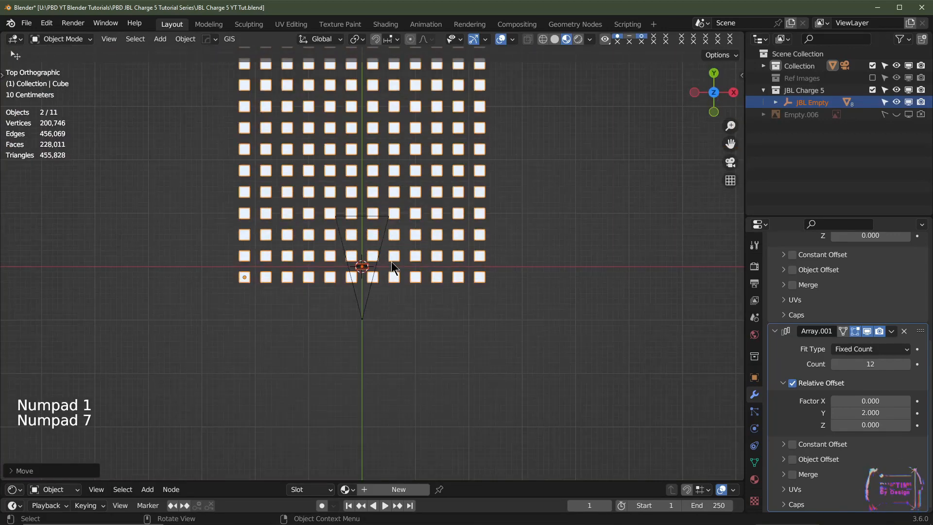
Step: Select only the slab grid, move it -1.2 m along Y, and shift it back by one row along Y
{"action": "left_click", "coordinate": [396, 276]}
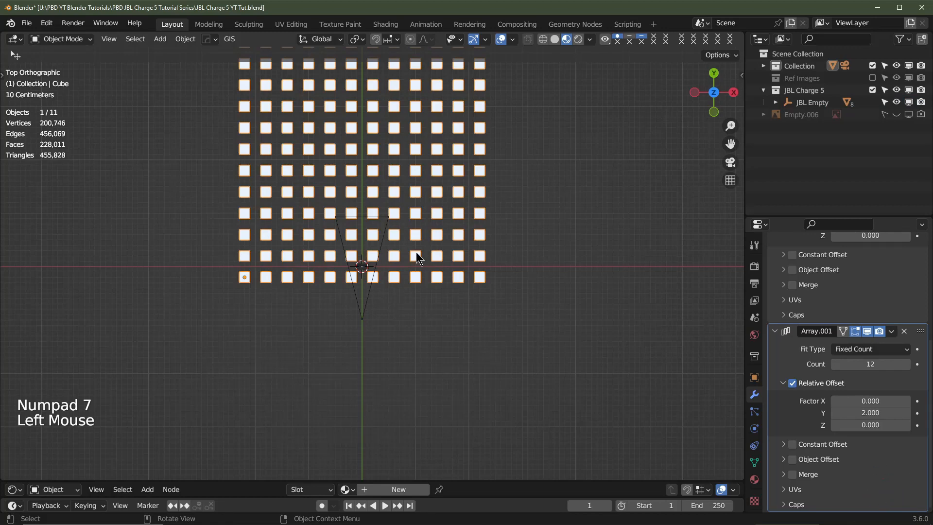
{"action": "key", "text": "g"}
{"action": "key", "text": "y"}
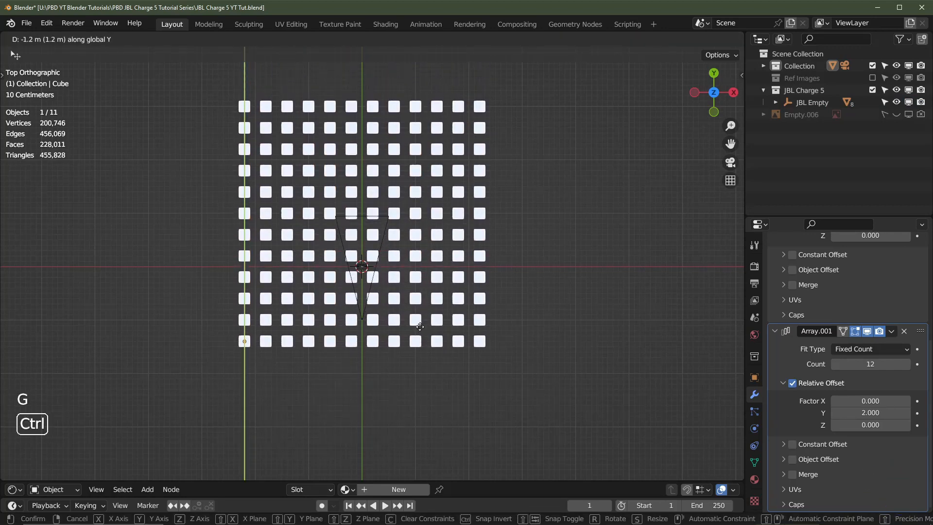
{"action": "left_click", "coordinate": [420, 327]}
{"action": "scroll", "coordinate": [416, 326], "scroll_direction": "up", "scroll_amount": 2}
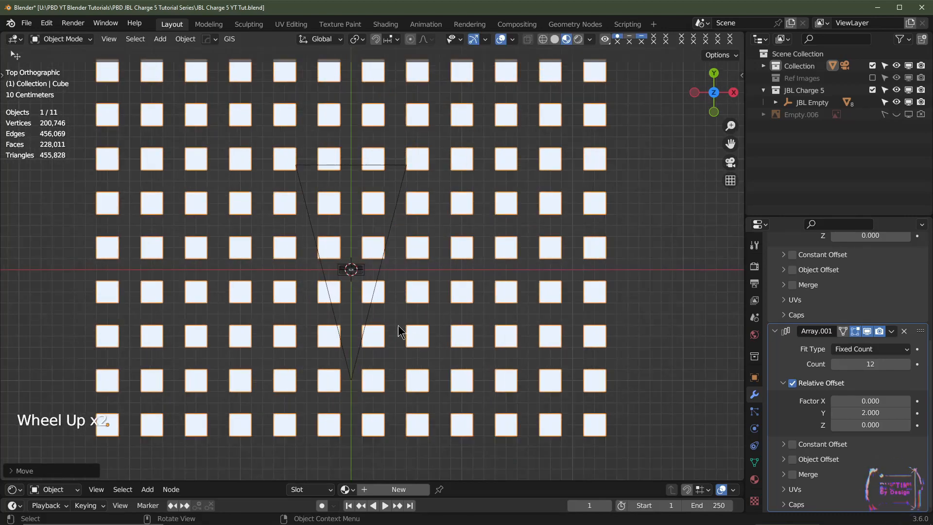
{"action": "key", "text": "g"}
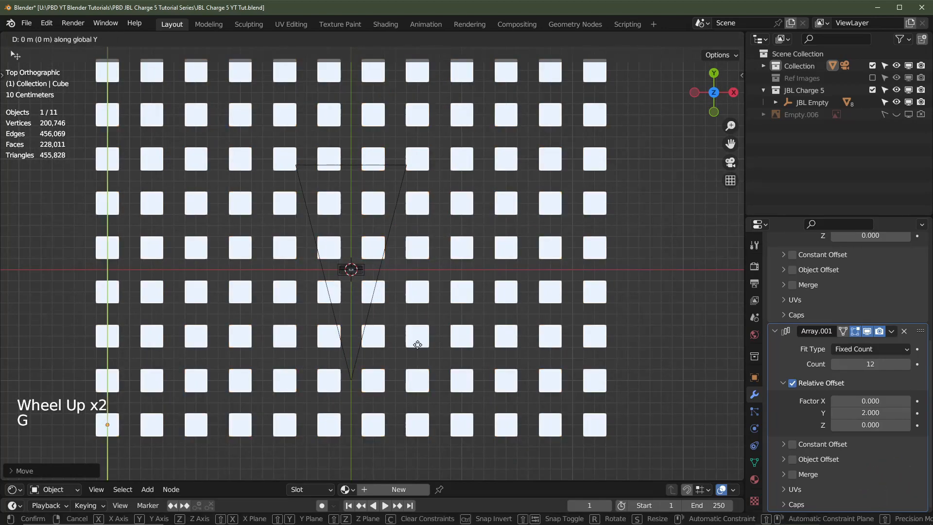
{"action": "left_click", "coordinate": [408, 329]}
Step: Collapse both Array modifiers on the slab and apply them all to the mesh
{"action": "scroll", "coordinate": [409, 328], "scroll_direction": "down", "scroll_amount": 2}
{"action": "middle_click_drag", "start_coordinate": [398, 344], "coordinate": [387, 260]}
{"action": "key", "text": "KP_1"}
{"action": "scroll", "coordinate": [406, 289], "scroll_direction": "up", "scroll_amount": 4}
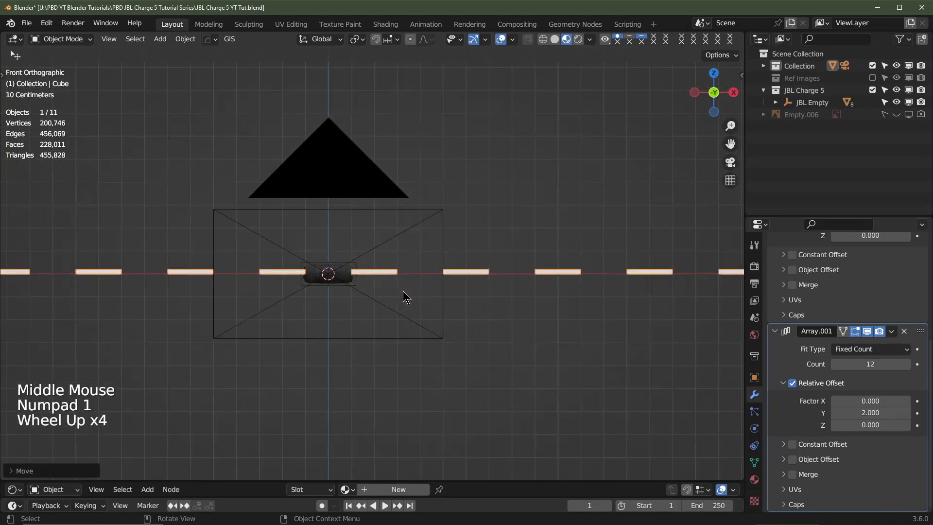
{"action": "middle_click_drag", "start_coordinate": [381, 293], "coordinate": [408, 241], "text": "shift"}
{"action": "scroll", "coordinate": [802, 311], "scroll_direction": "up", "scroll_amount": 2}
{"action": "left_click", "coordinate": [776, 312]}
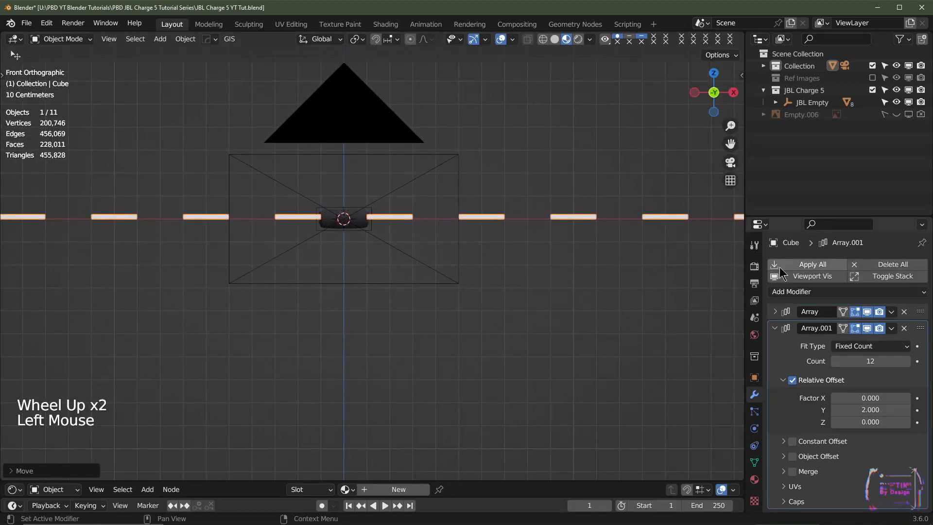
{"action": "left_click", "coordinate": [775, 328]}
{"action": "left_click", "coordinate": [798, 265]}
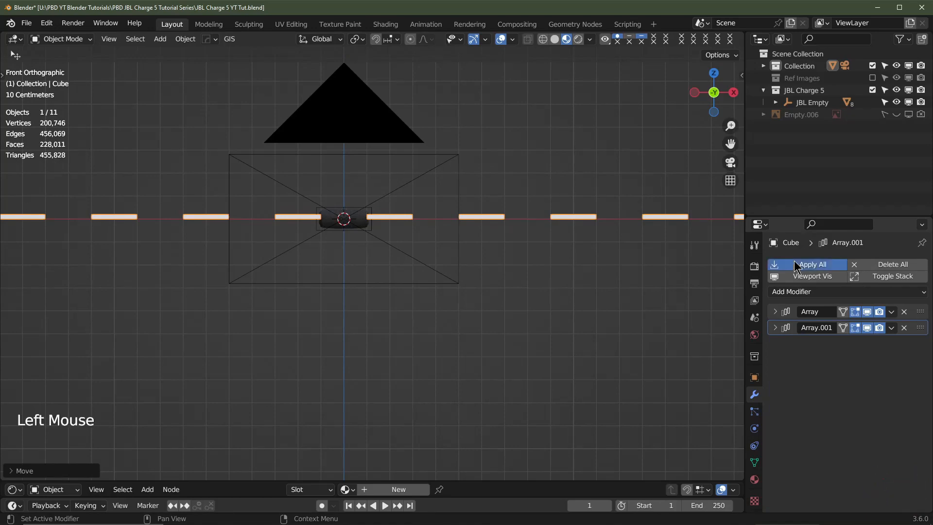
Step: Set the slab grid's origin to its geometry
{"action": "middle_click_drag", "start_coordinate": [421, 214], "coordinate": [423, 290]}
{"action": "scroll", "coordinate": [423, 290], "scroll_direction": "down", "scroll_amount": 2}
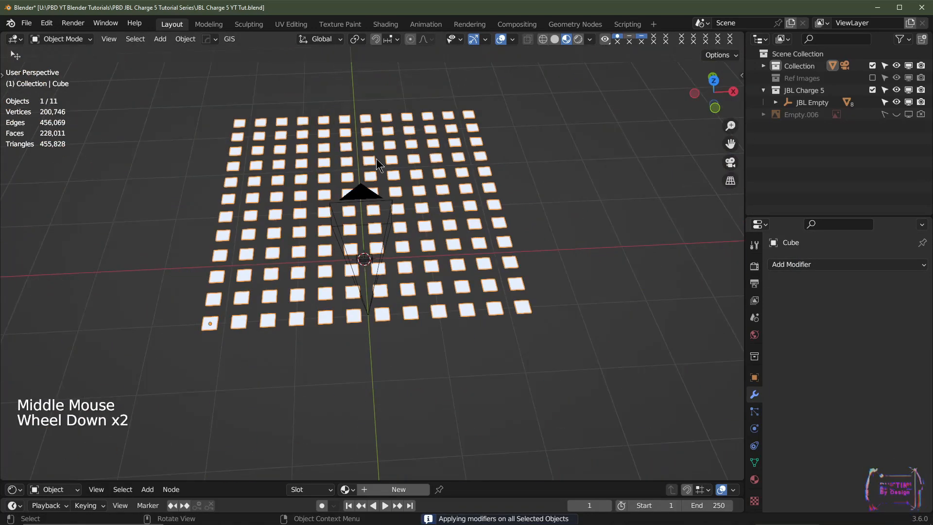
{"action": "left_click", "coordinate": [180, 45]}
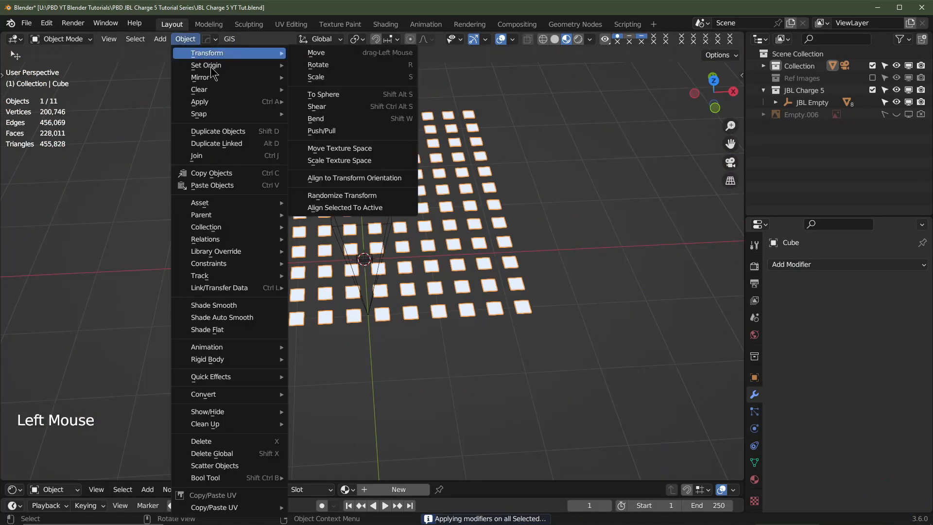
{"action": "mouse_move", "coordinate": [211, 68]}
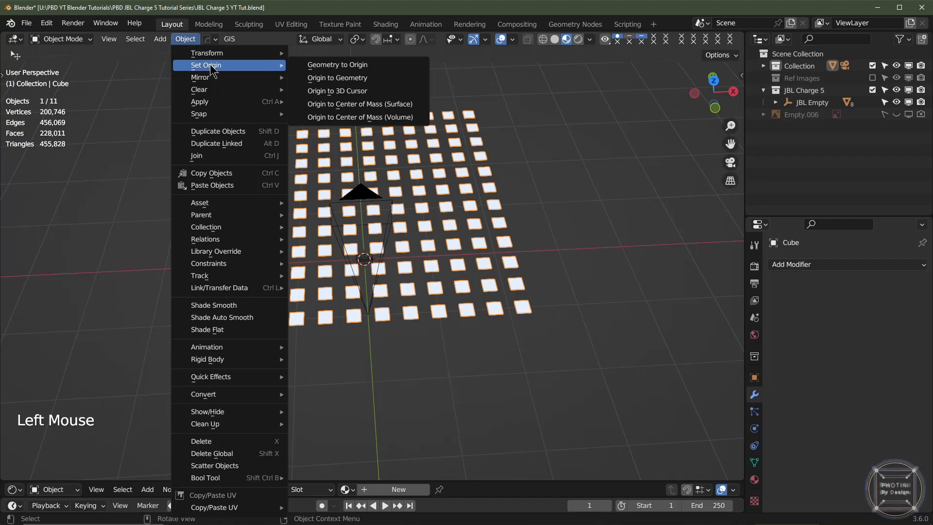
{"action": "left_click", "coordinate": [337, 79]}
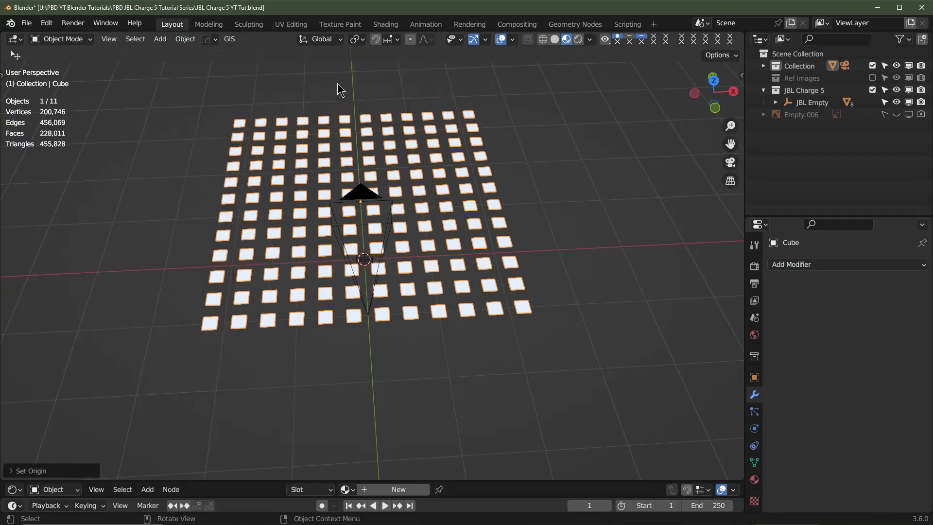
Step: Examine the slab grid's height relative to the speaker from the front
{"action": "middle_click_drag", "start_coordinate": [487, 389], "coordinate": [484, 346]}
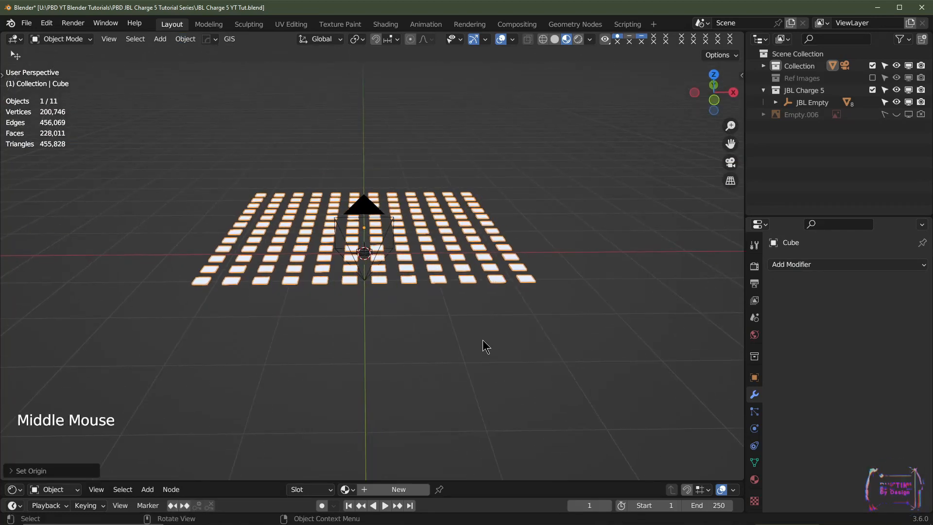
{"action": "middle_click_drag", "start_coordinate": [553, 313], "coordinate": [558, 341]}
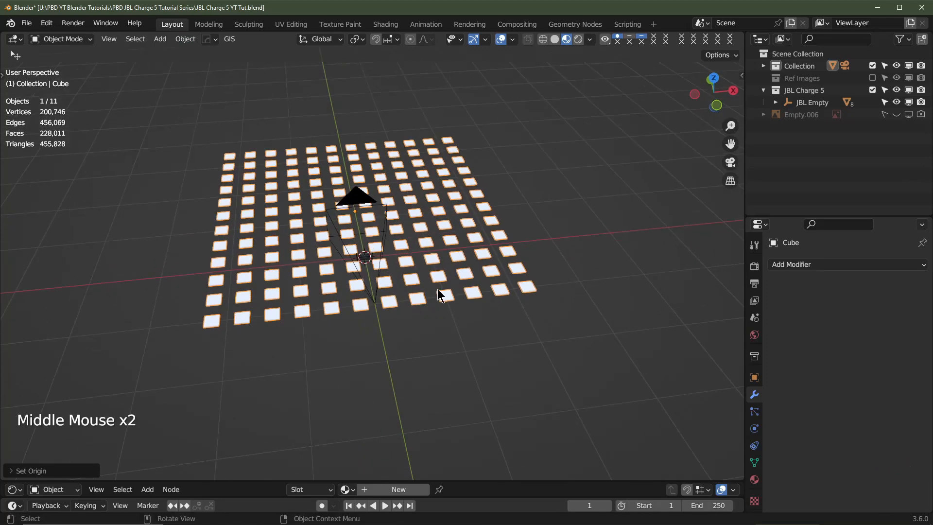
{"action": "key", "text": "KP_1"}
{"action": "scroll", "coordinate": [418, 282], "scroll_direction": "up", "scroll_amount": 4}
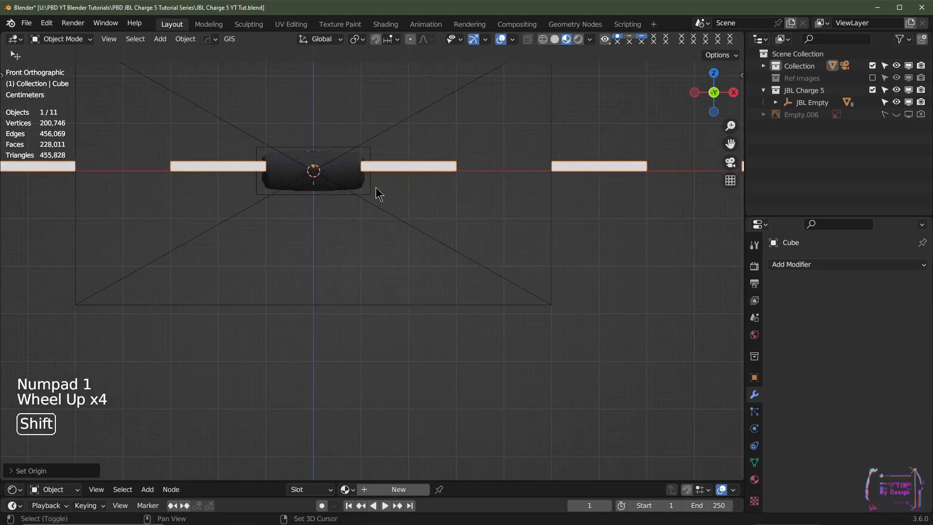
{"action": "middle_click_drag", "start_coordinate": [375, 187], "coordinate": [358, 237], "text": "shift"}
{"action": "scroll", "coordinate": [325, 203], "scroll_direction": "up", "scroll_amount": 2}
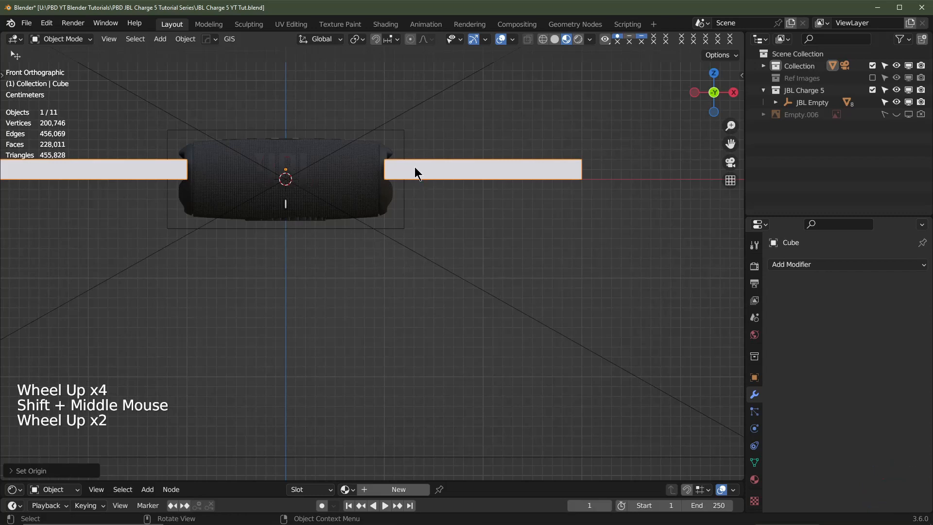
{"action": "scroll", "coordinate": [373, 237], "scroll_direction": "down", "scroll_amount": 4}
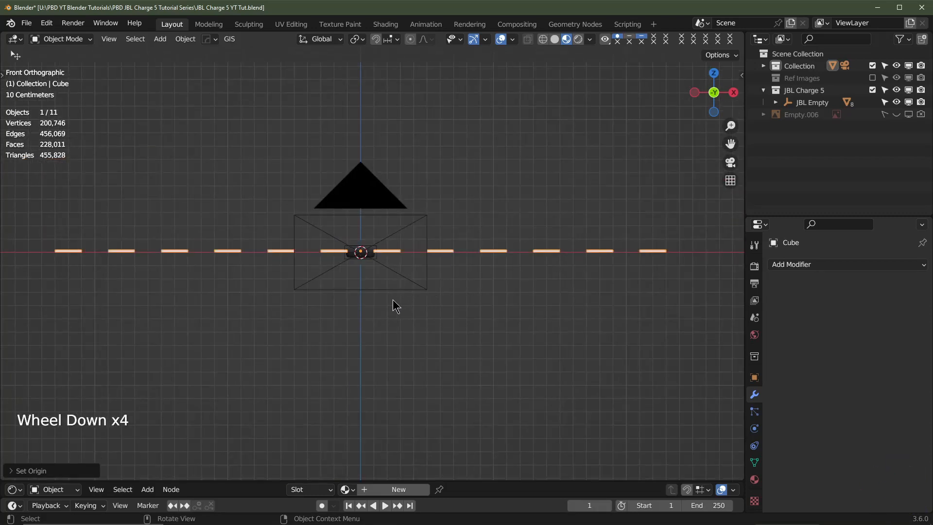
Step: Edit the slab grid's mesh with X-ray on and select the bottom vertices of the four outermost columns on the +X side
{"action": "key", "text": "Tab"}
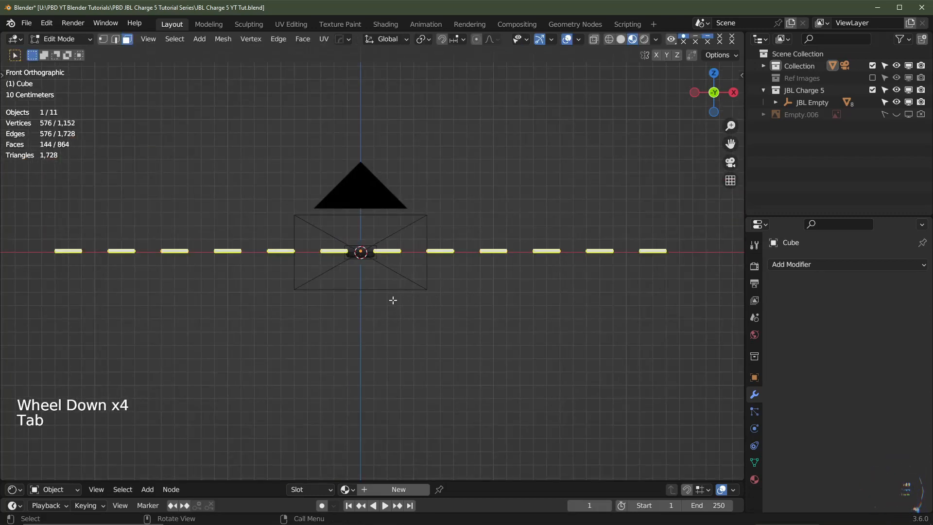
{"action": "left_click", "coordinate": [595, 41]}
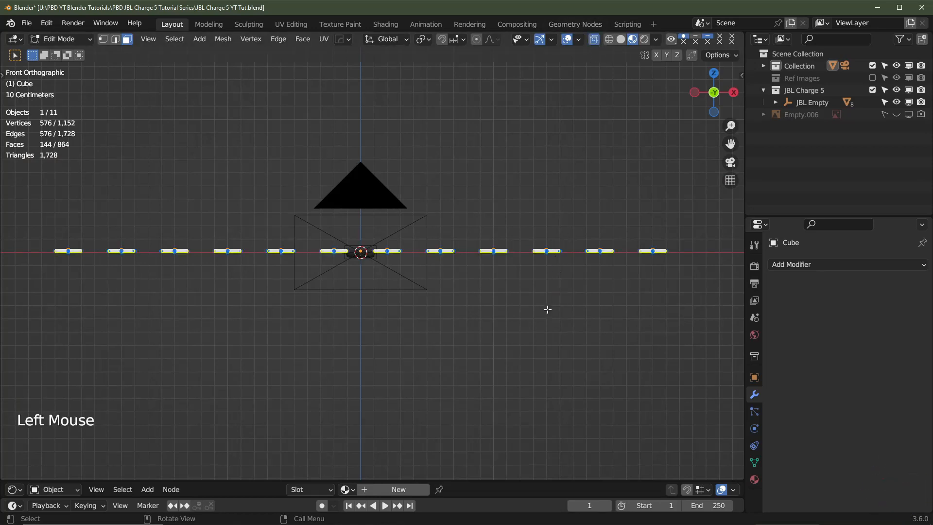
{"action": "key", "text": "1"}
{"action": "scroll", "coordinate": [605, 333], "scroll_direction": "up", "scroll_amount": 3}
{"action": "middle_click_drag", "start_coordinate": [618, 339], "coordinate": [414, 358], "text": "shift"}
{"action": "scroll", "coordinate": [631, 353], "scroll_direction": "up", "scroll_amount": 2}
{"action": "middle_click_drag", "start_coordinate": [631, 353], "coordinate": [444, 348], "text": "shift"}
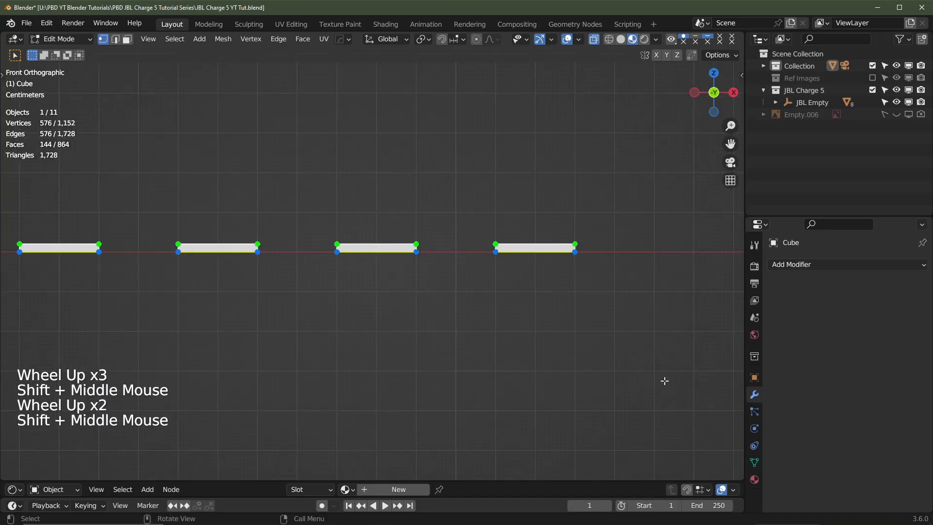
{"action": "left_click_drag", "start_coordinate": [665, 383], "coordinate": [19, 251]}
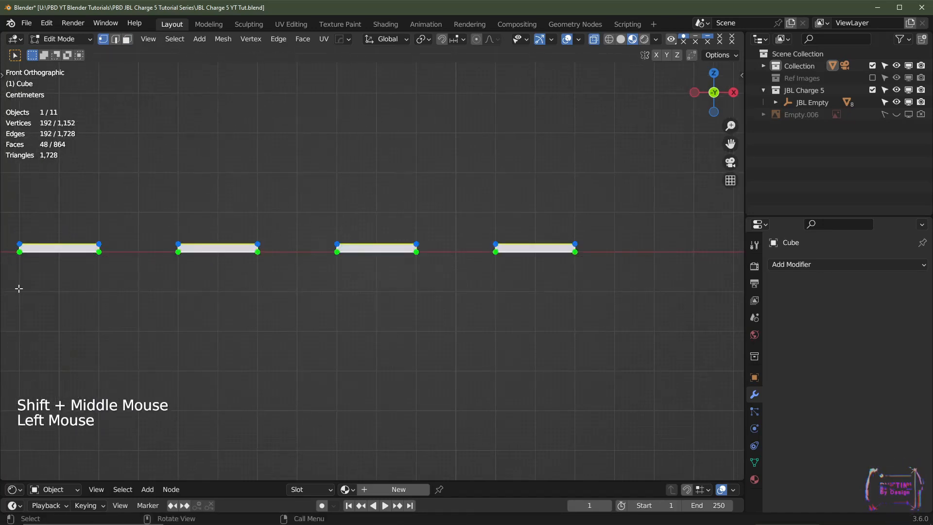
Step: Extend the vertex selection to the bottom vertices of all the remaining slab columns
{"action": "middle_click_drag", "start_coordinate": [16, 288], "coordinate": [486, 301], "text": "shift"}
{"action": "left_click_drag", "start_coordinate": [485, 377], "coordinate": [1, 251], "text": "shift"}
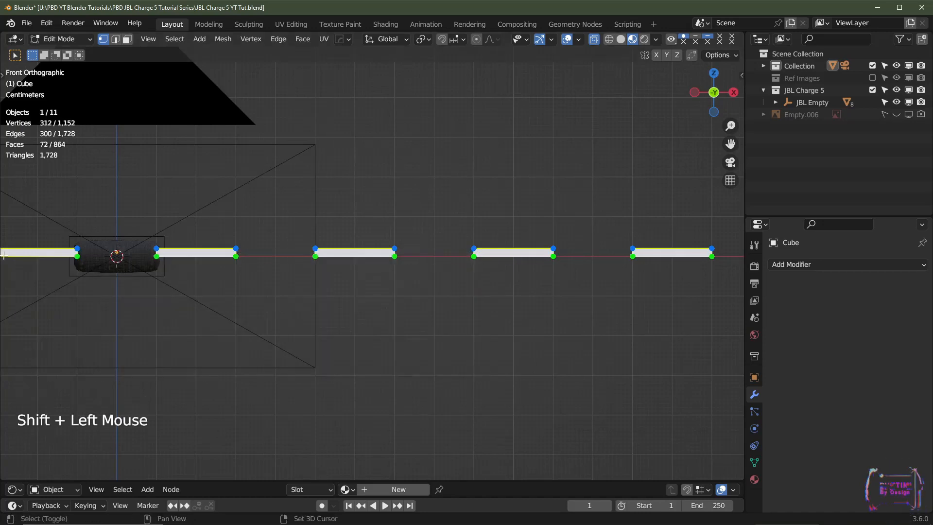
{"action": "middle_click_drag", "start_coordinate": [195, 291], "coordinate": [647, 303], "text": "shift"}
{"action": "left_click_drag", "start_coordinate": [568, 356], "coordinate": [135, 266], "text": "shift"}
{"action": "middle_click_drag", "start_coordinate": [390, 309], "coordinate": [498, 316], "text": "shift"}
{"action": "left_click_drag", "start_coordinate": [649, 359], "coordinate": [108, 273], "text": "shift"}
{"action": "scroll", "coordinate": [442, 310], "scroll_direction": "down", "scroll_amount": 2}
{"action": "middle_click_drag", "start_coordinate": [666, 293], "coordinate": [511, 309], "text": "shift"}
{"action": "scroll", "coordinate": [496, 310], "scroll_direction": "up", "scroll_amount": 2}
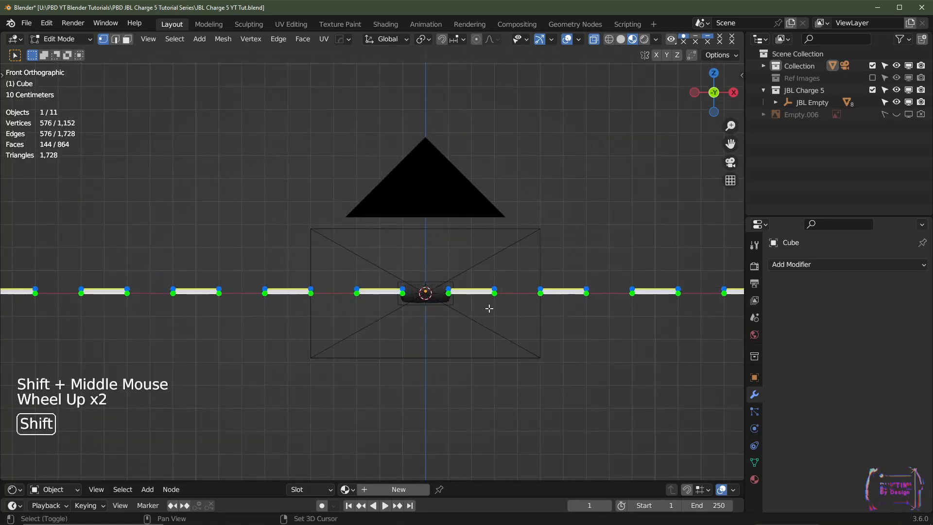
Step: Snap the 3D cursor to the selected bottom vertices and set the slab grid's origin to the 3D cursor
{"action": "key", "text": "shift+s"}
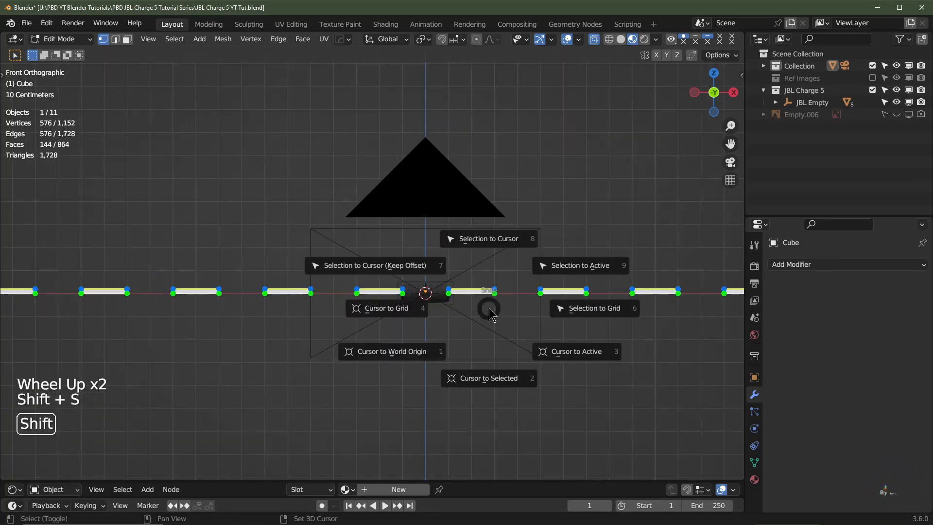
{"action": "left_click", "coordinate": [490, 380]}
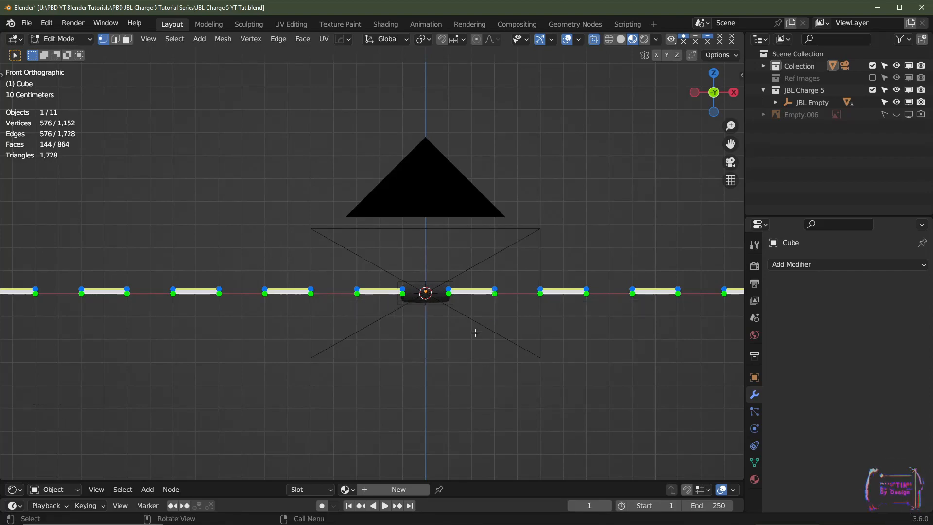
{"action": "middle_click_drag", "start_coordinate": [476, 333], "coordinate": [449, 317]}
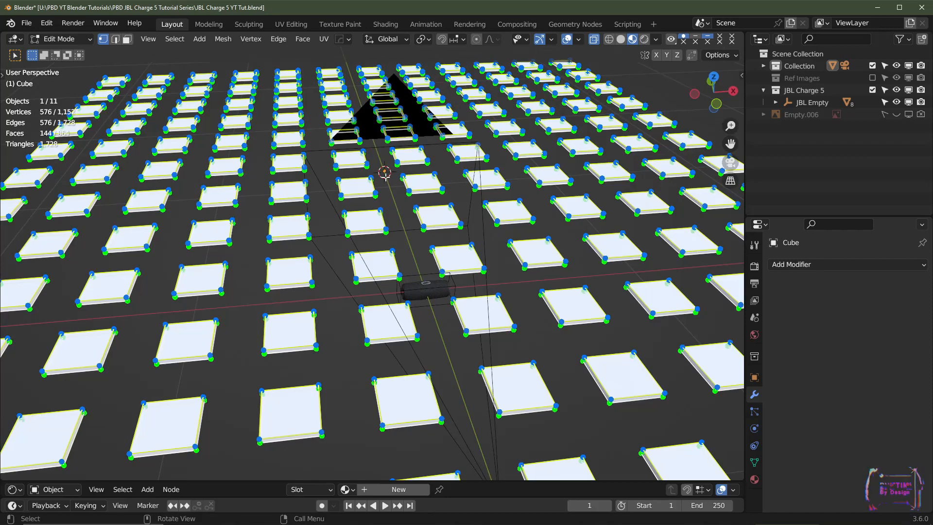
{"action": "key", "text": "Tab"}
{"action": "left_click", "coordinate": [185, 39]}
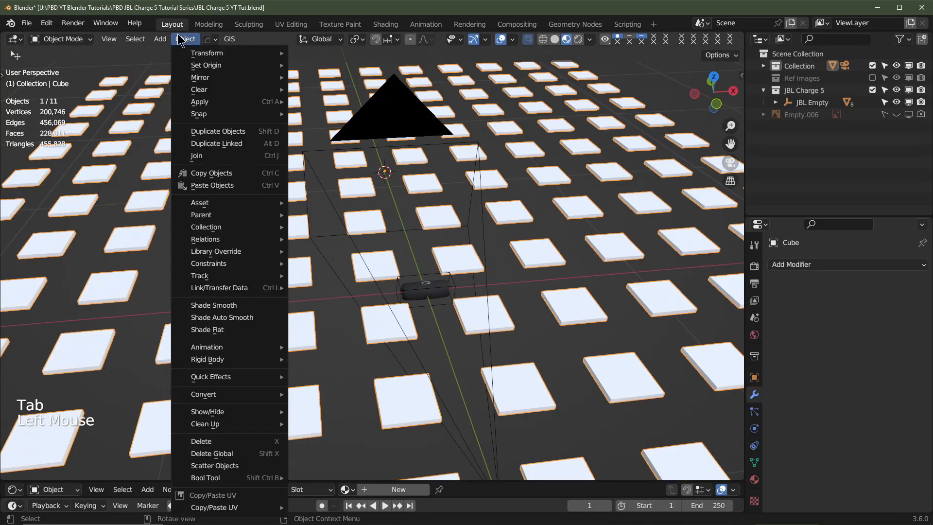
{"action": "mouse_move", "coordinate": [201, 66]}
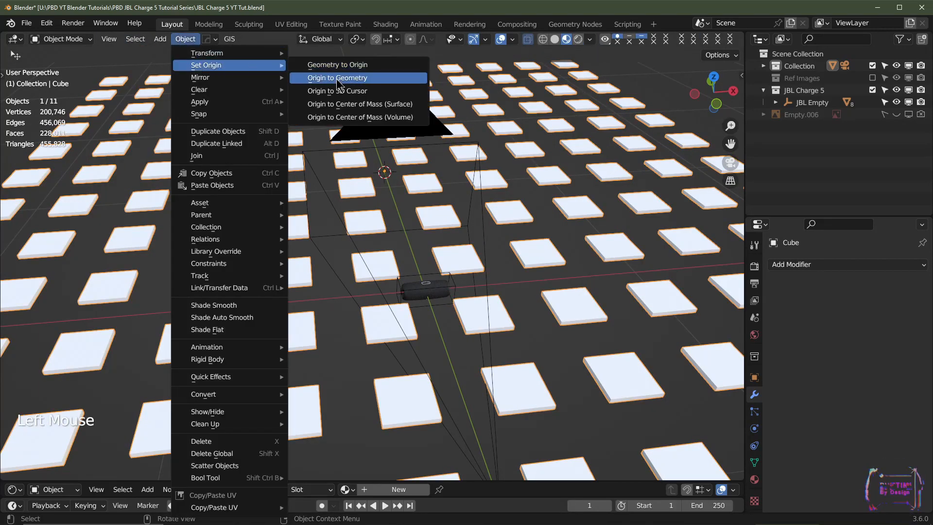
{"action": "left_click", "coordinate": [346, 92]}
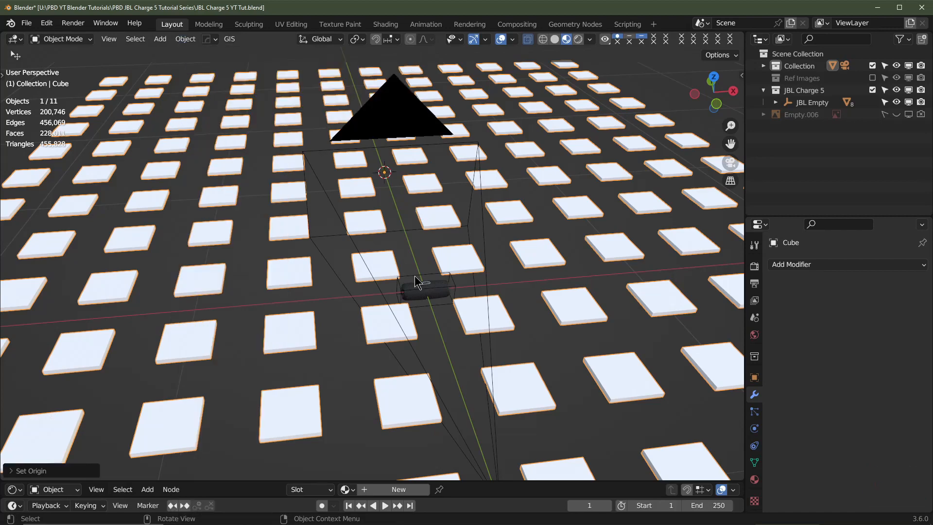
{"action": "scroll", "coordinate": [458, 296], "scroll_direction": "down", "scroll_amount": 2}
{"action": "key", "text": "s"}
{"action": "key", "text": "z"}
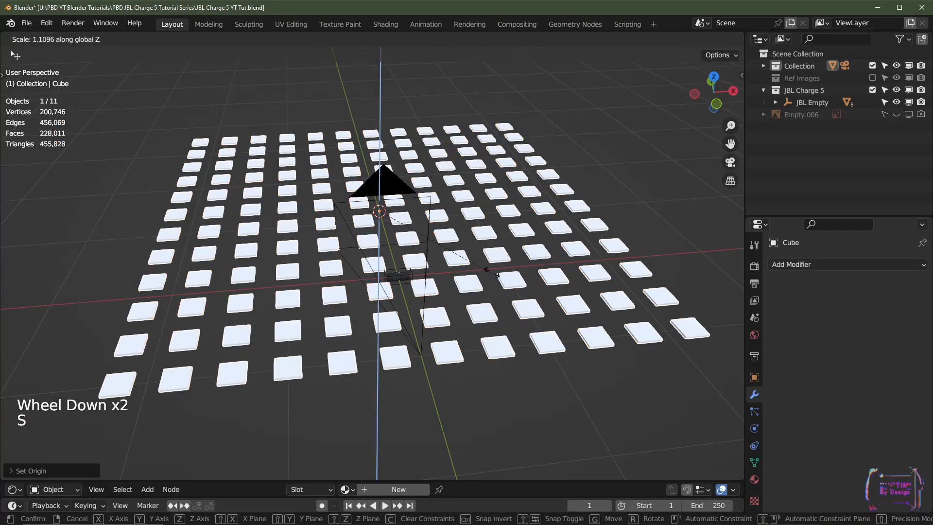
{"action": "left_click", "coordinate": [548, 281]}
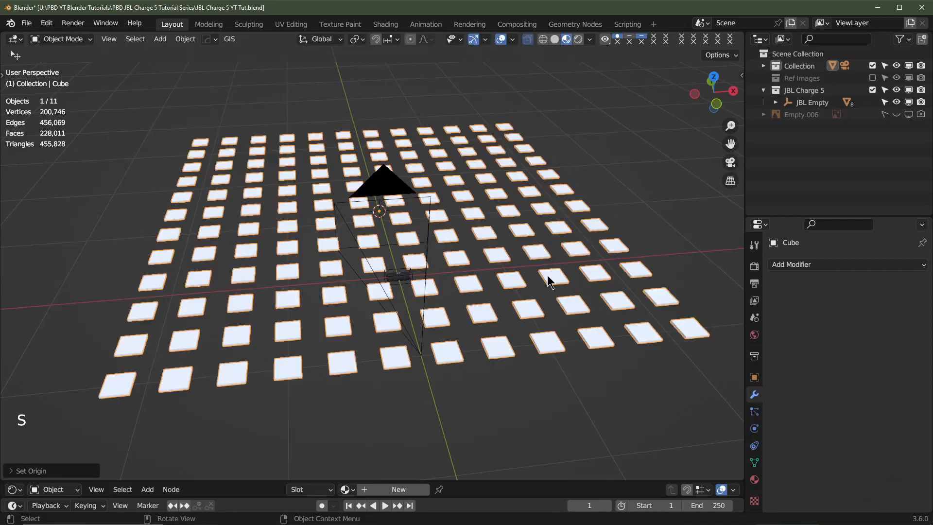
Step: Add a Displace modifier with a new texture to the slab grid
{"action": "middle_click_drag", "start_coordinate": [474, 268], "coordinate": [432, 263]}
{"action": "left_click", "coordinate": [815, 265]}
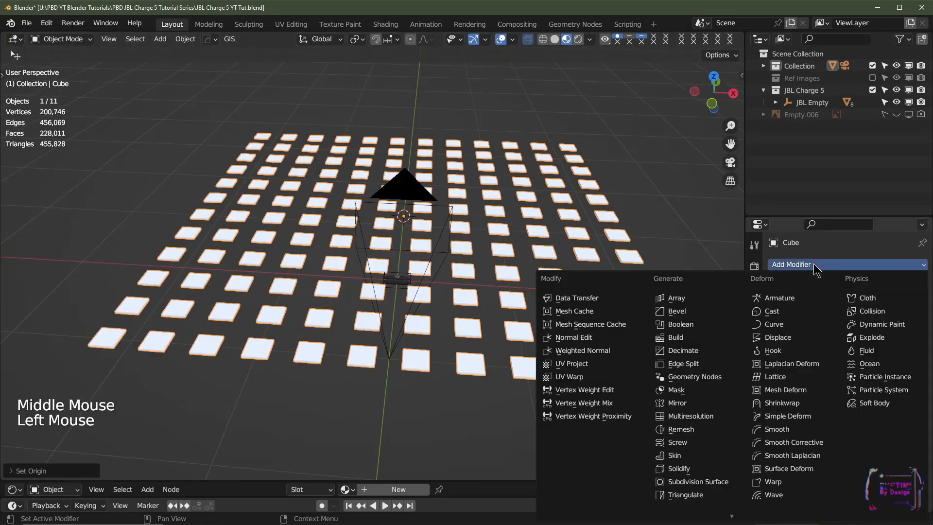
{"action": "left_click", "coordinate": [776, 338]}
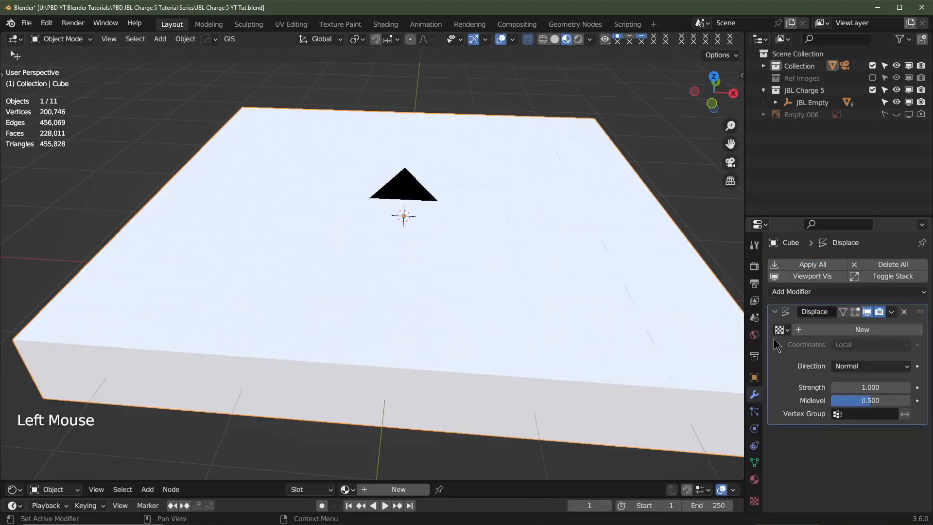
{"action": "key", "text": "KP_1"}
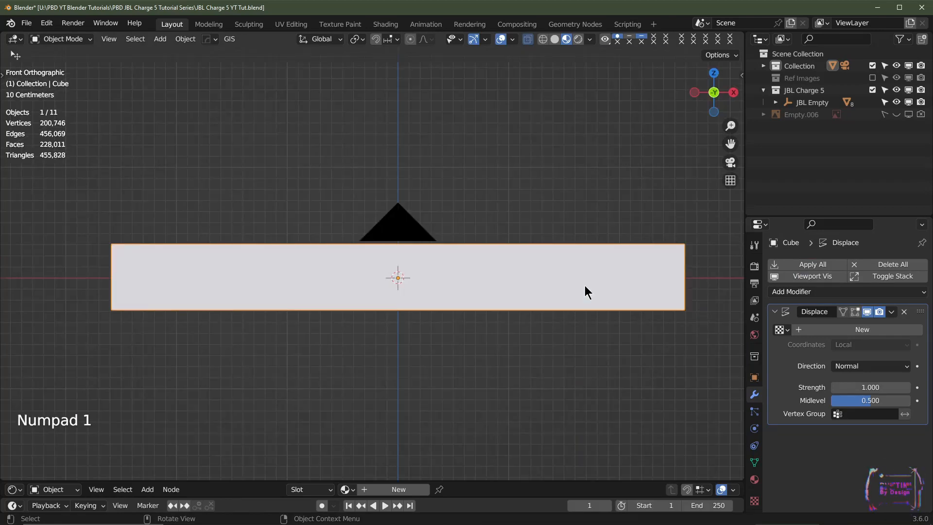
{"action": "middle_click_drag", "start_coordinate": [586, 290], "coordinate": [581, 296], "text": "shift"}
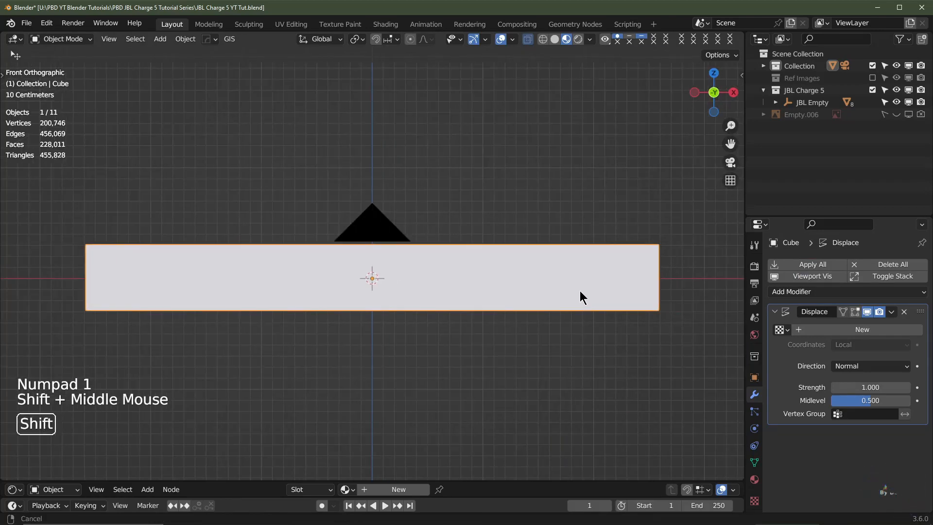
{"action": "left_click", "coordinate": [840, 330]}
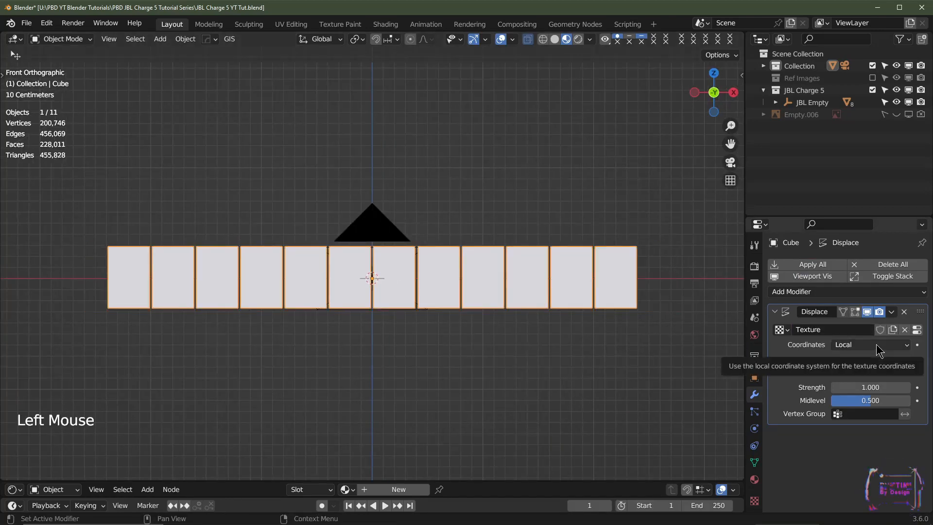
Step: Set the Displace direction to Z, limit it to the vertex group Group, and set the midlevel to 0
{"action": "left_click", "coordinate": [868, 372]}
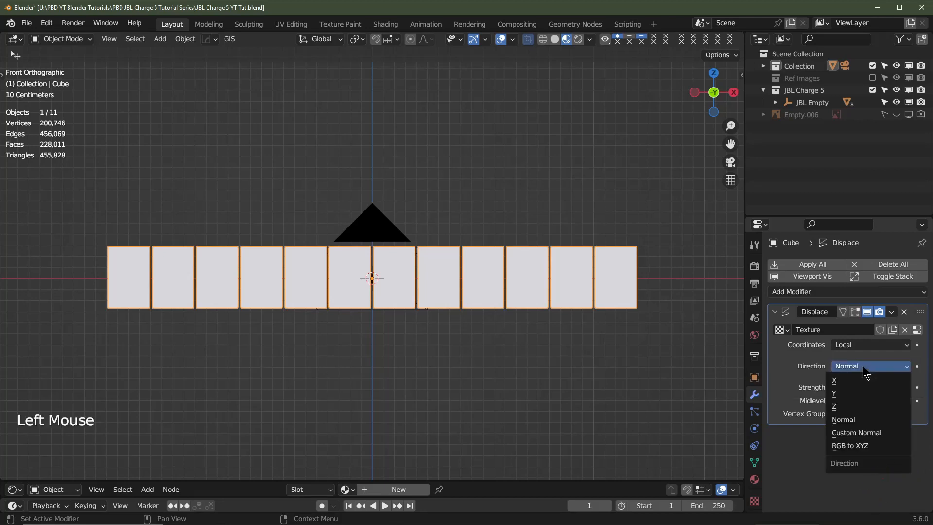
{"action": "left_click", "coordinate": [852, 405]}
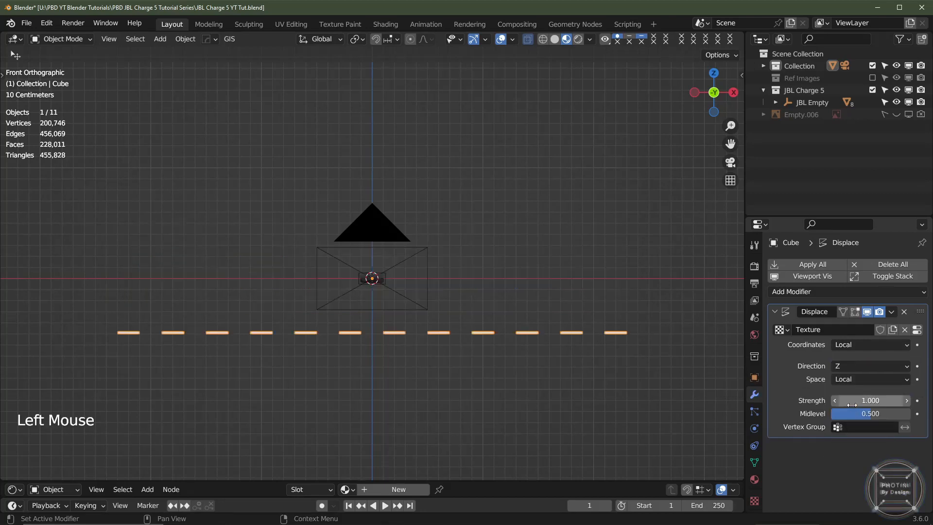
{"action": "left_click", "coordinate": [864, 427]}
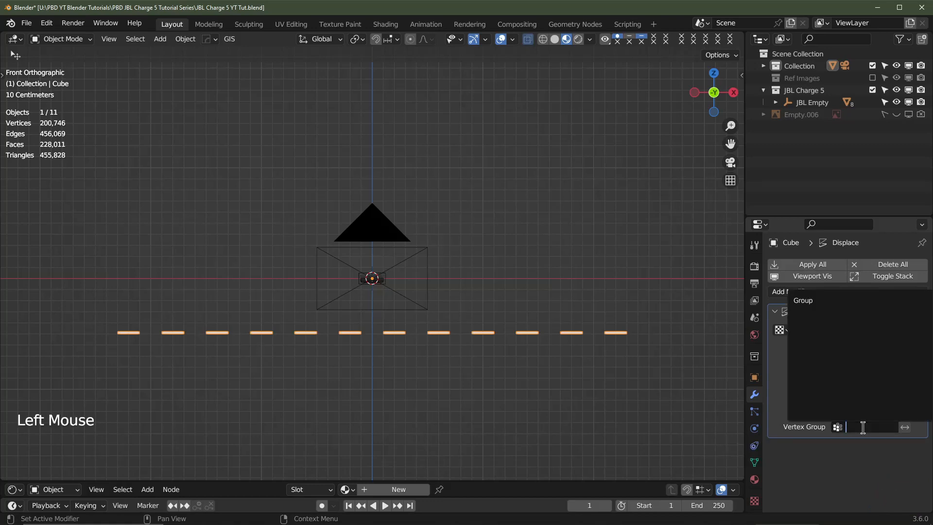
{"action": "left_click", "coordinate": [811, 302]}
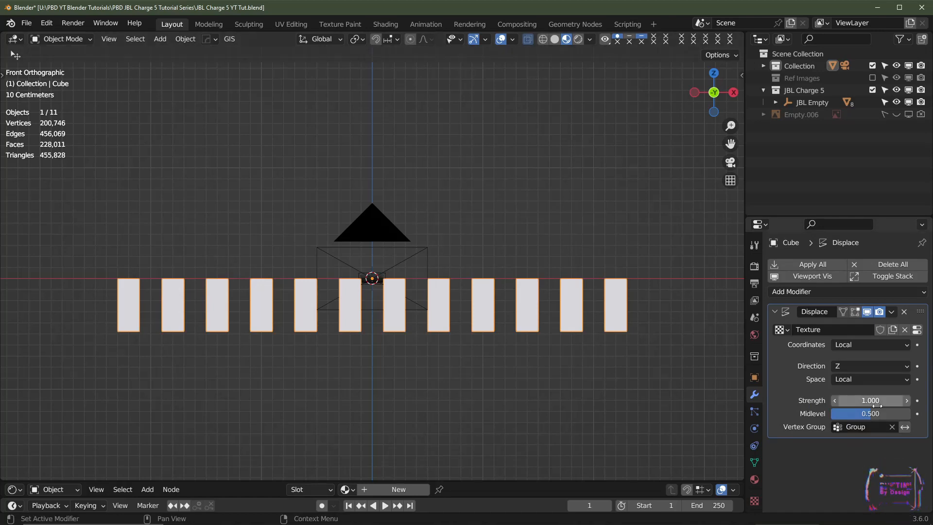
{"action": "left_click_drag", "start_coordinate": [875, 414], "coordinate": [841, 414]}
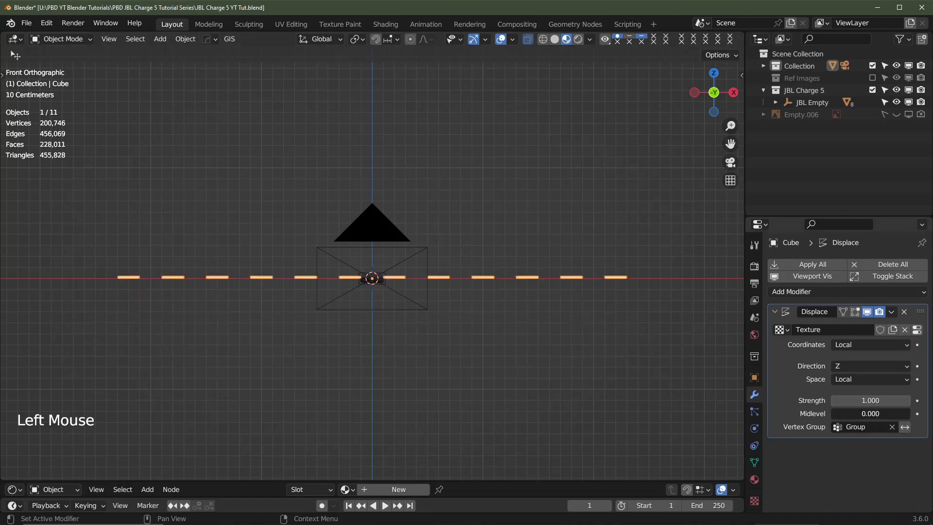
Step: Change the displacement texture's type to Clouds, with size 2.00 and depth 1
{"action": "left_click", "coordinate": [917, 330]}
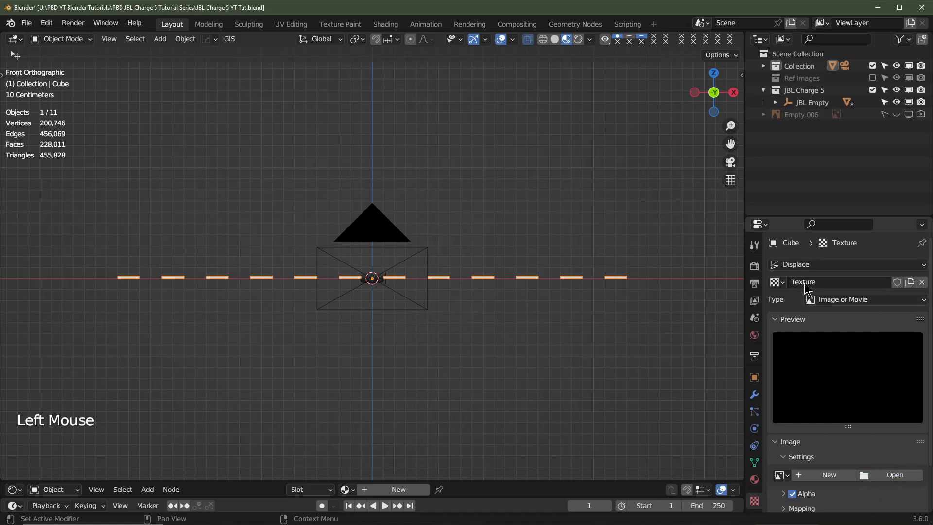
{"action": "left_click", "coordinate": [841, 301]}
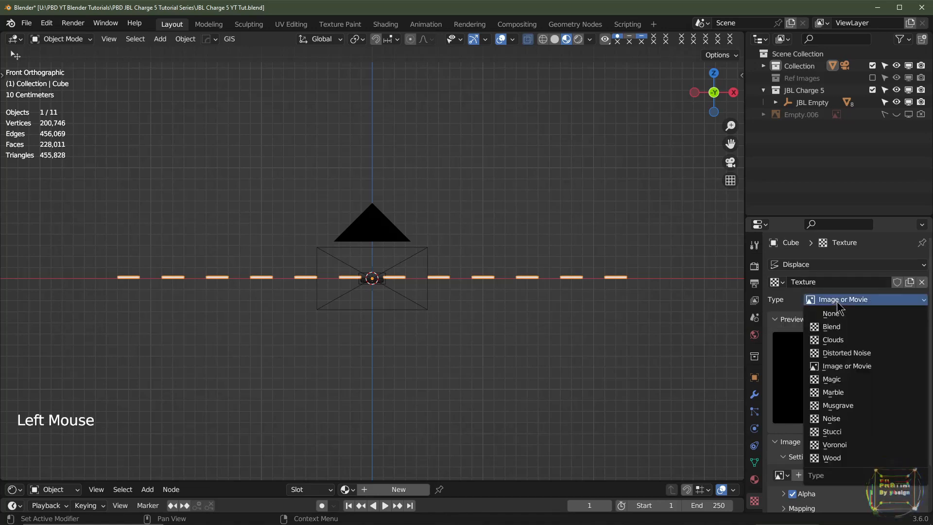
{"action": "left_click", "coordinate": [841, 341]}
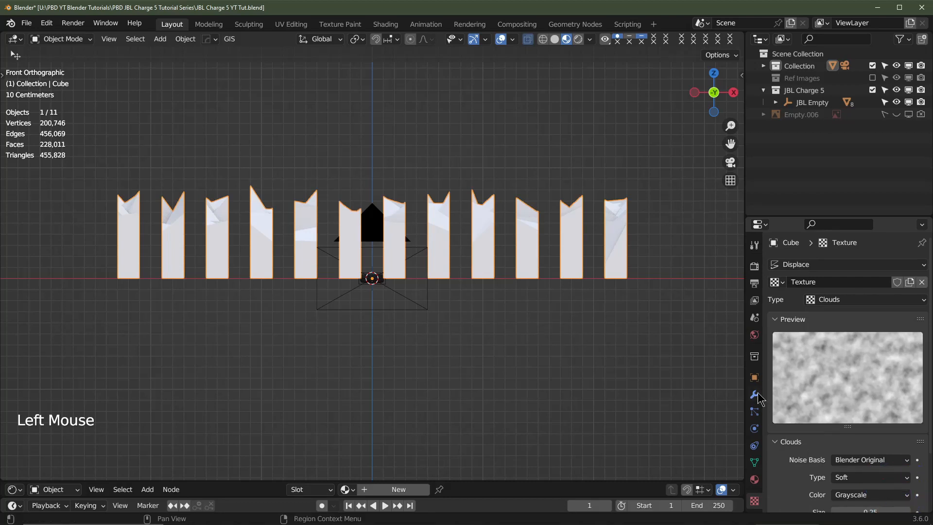
{"action": "scroll", "coordinate": [855, 428], "scroll_direction": "down", "scroll_amount": 2}
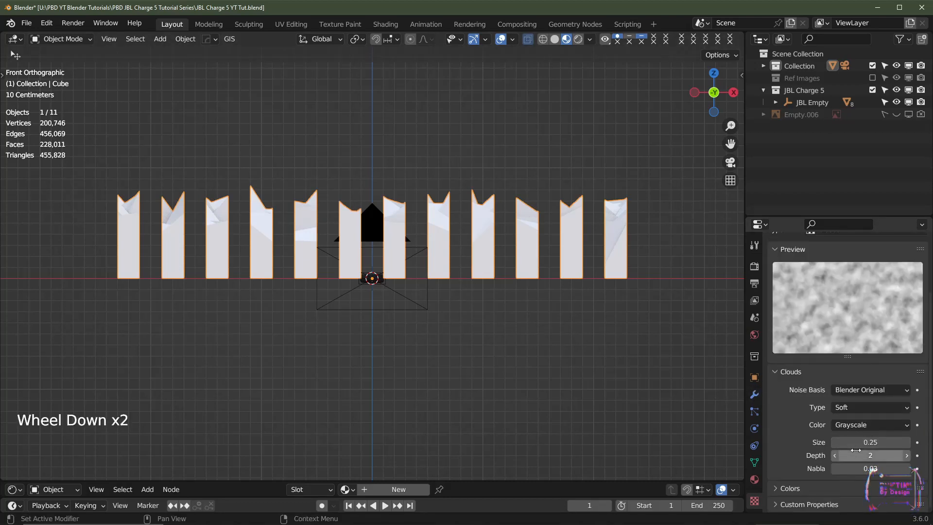
{"action": "left_click", "coordinate": [864, 442]}
{"action": "type", "text": "2"}
{"action": "key", "text": "Return"}
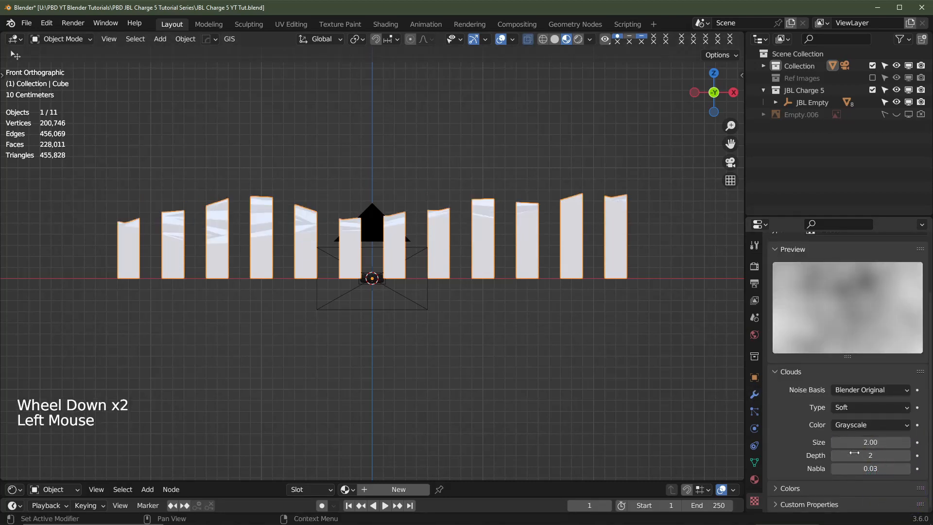
{"action": "left_click", "coordinate": [835, 455]}
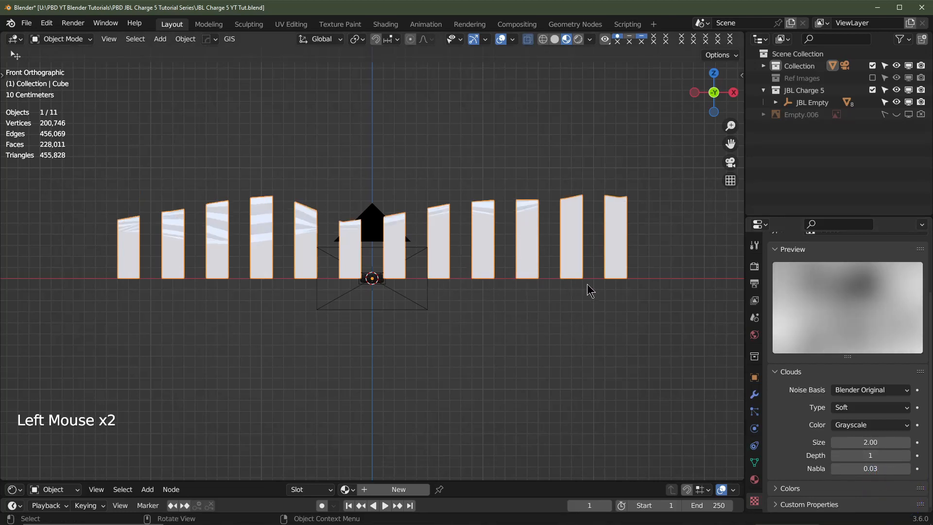
Step: Set the slab grid's Displace texture coordinates to Object
{"action": "left_click", "coordinate": [755, 394]}
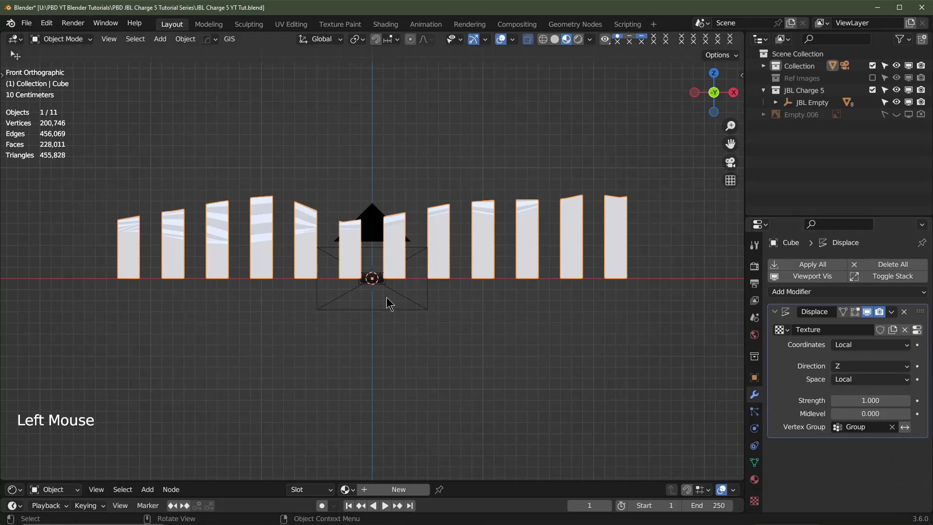
{"action": "left_click", "coordinate": [859, 346]}
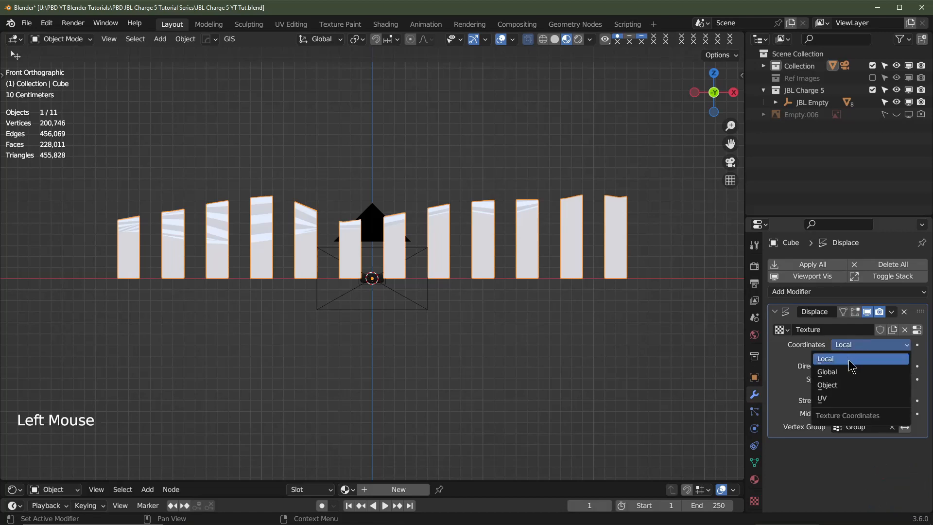
{"action": "left_click", "coordinate": [839, 386]}
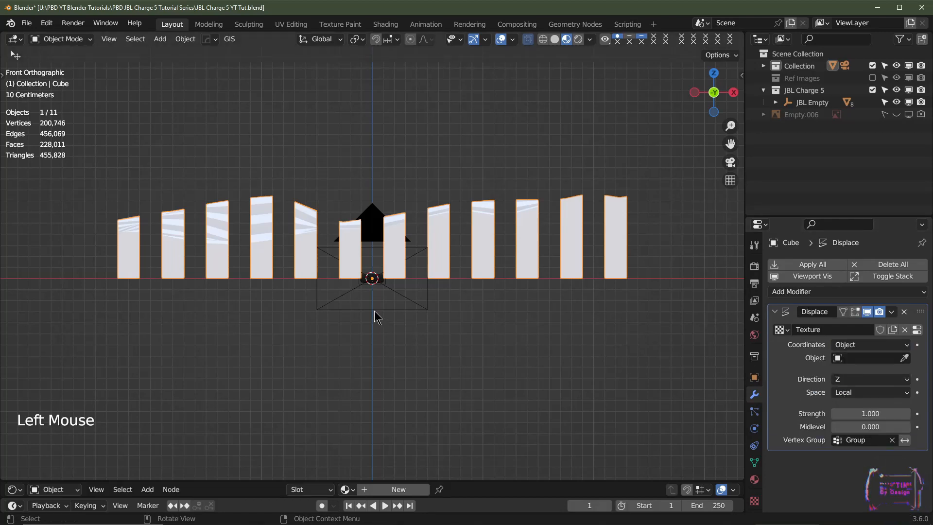
Step: Add a sphere empty at the 3D cursor
{"action": "key", "text": "shift+a"}
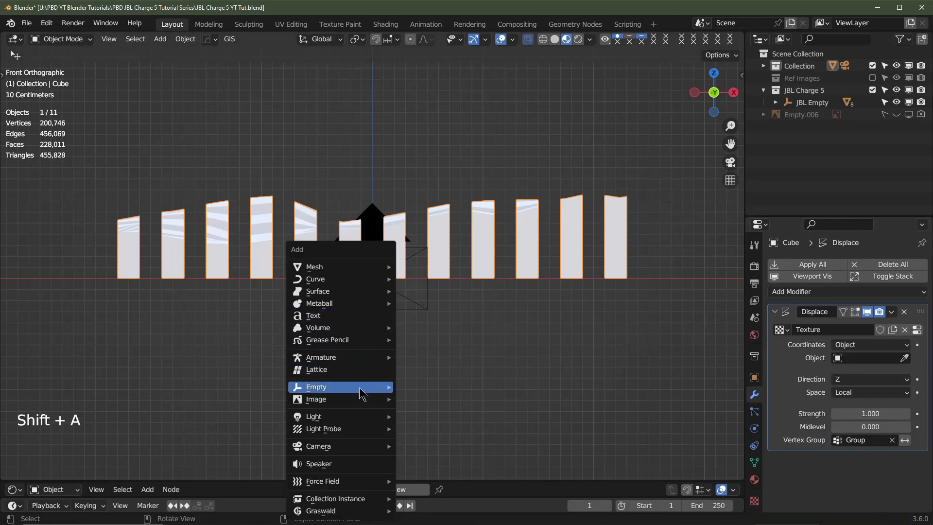
{"action": "mouse_move", "coordinate": [362, 396]}
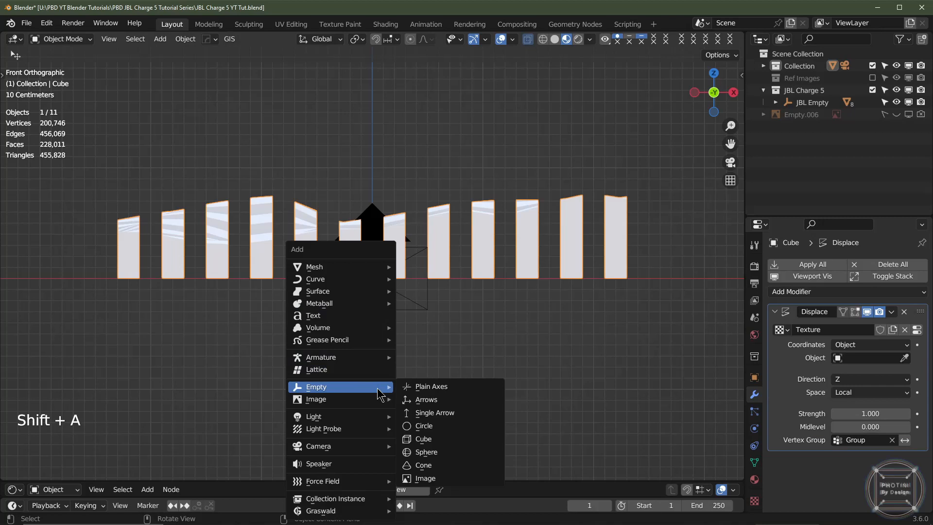
{"action": "left_click", "coordinate": [438, 454]}
Step: Move the sphere empty and the slab grid together into a new collection named Scene
{"action": "left_click", "coordinate": [569, 246], "text": "shift"}
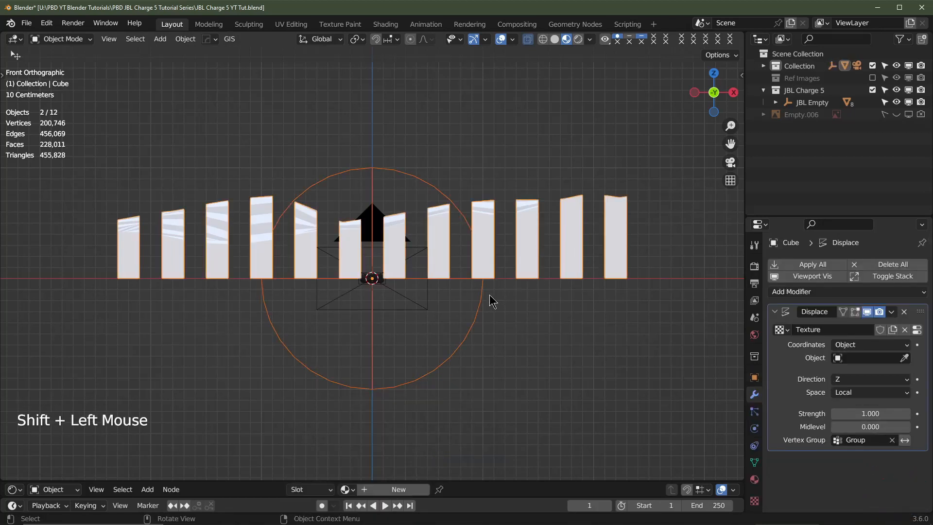
{"action": "key", "text": "m"}
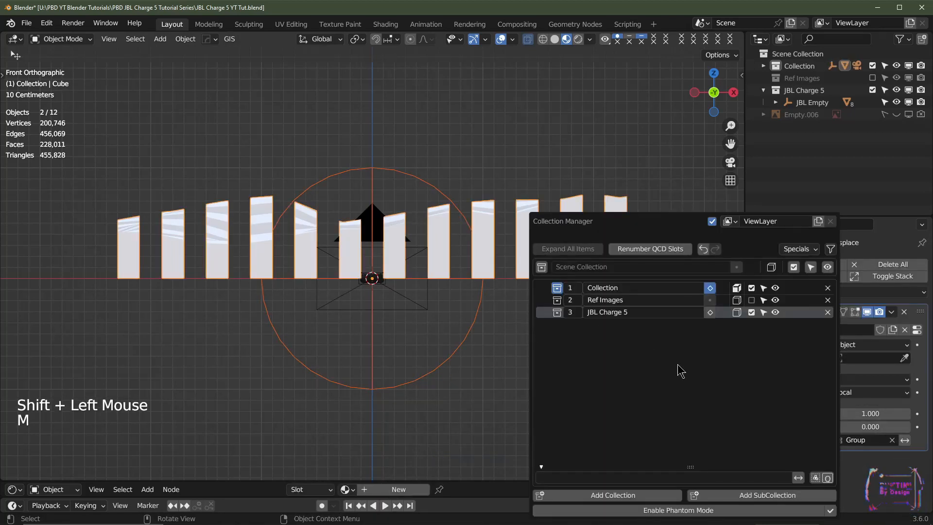
{"action": "left_click", "coordinate": [675, 495]}
{"action": "double_click", "coordinate": [626, 325]}
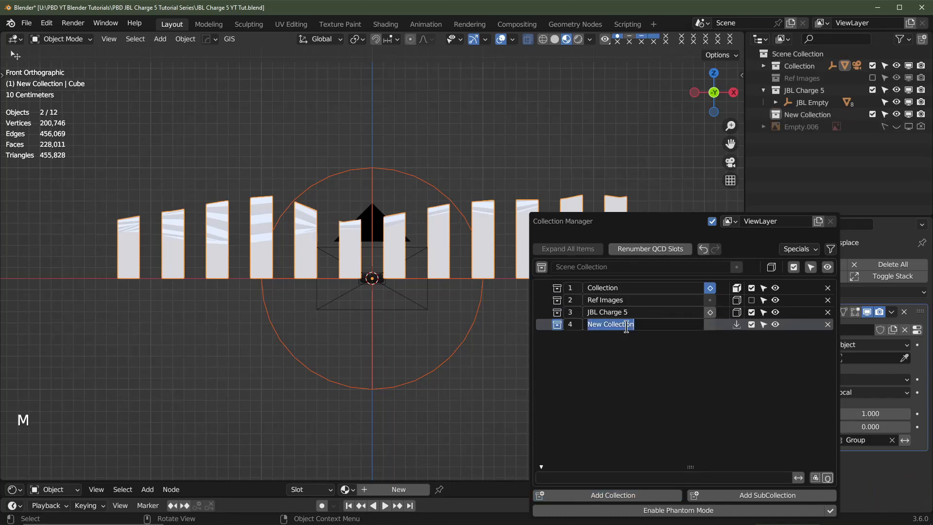
{"action": "key", "text": "shift"}
{"action": "type", "text": "Scene"}
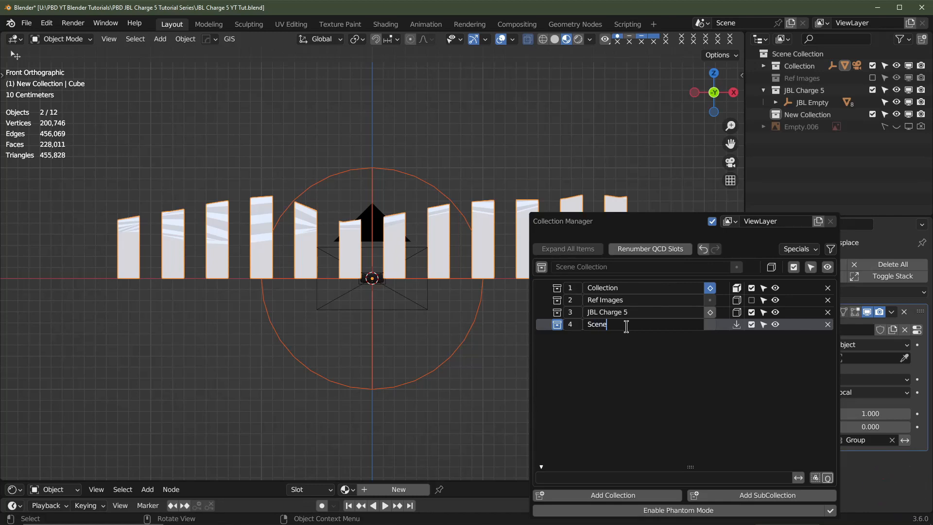
{"action": "key", "text": "Return"}
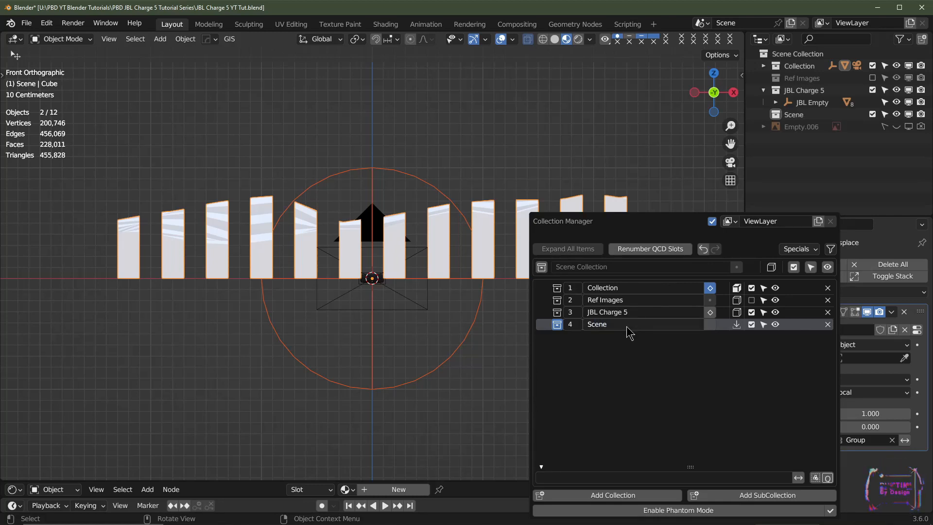
{"action": "left_click", "coordinate": [737, 324]}
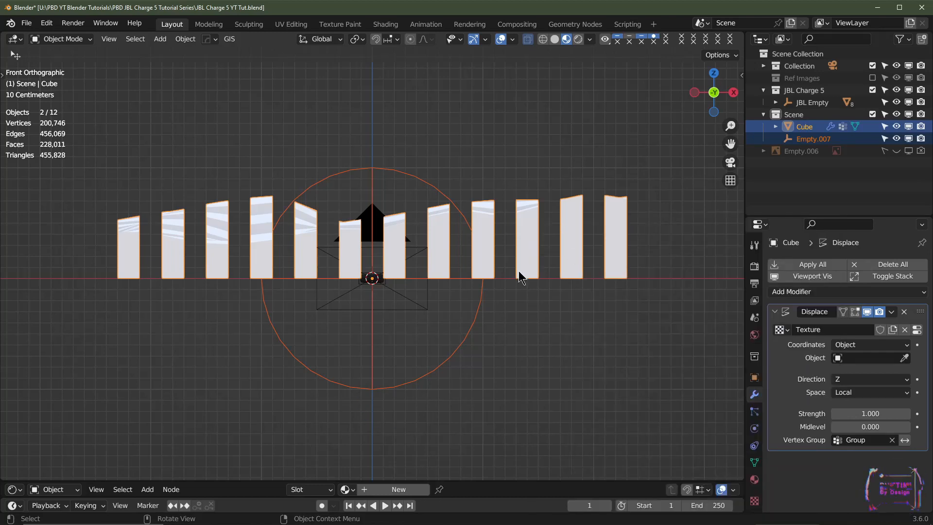
Step: Rename the sphere empty in the Scene collection as Animator
{"action": "left_click", "coordinate": [475, 315]}
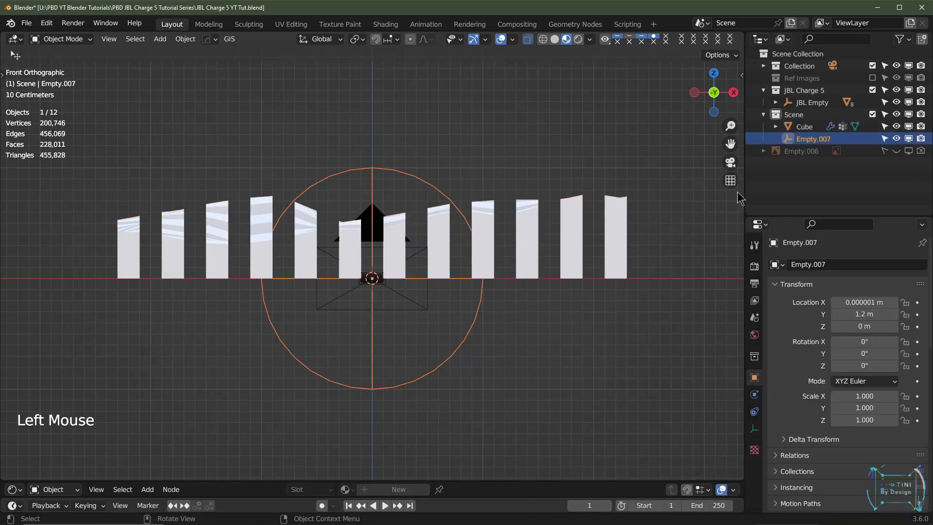
{"action": "left_click", "coordinate": [813, 141]}
{"action": "double_click", "coordinate": [813, 139]}
{"action": "type", "text": "A"}
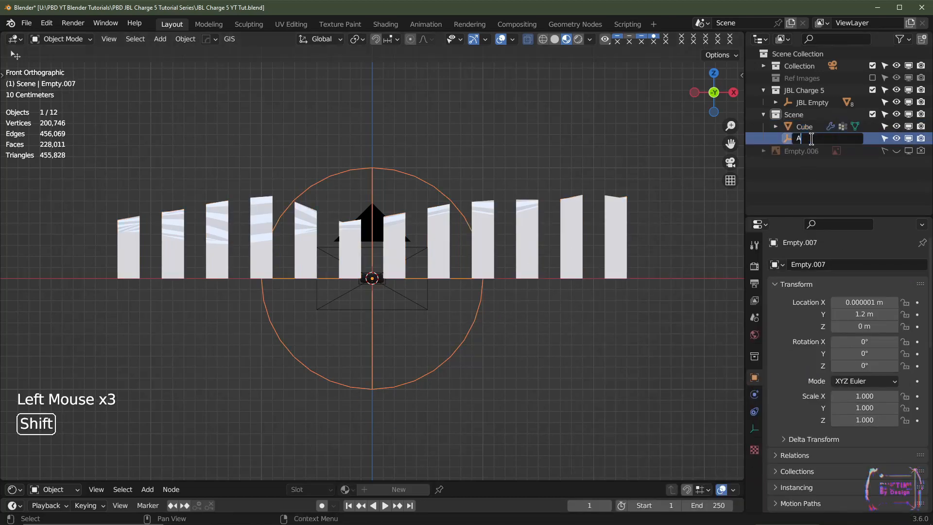
{"action": "type", "text": "nimator"}
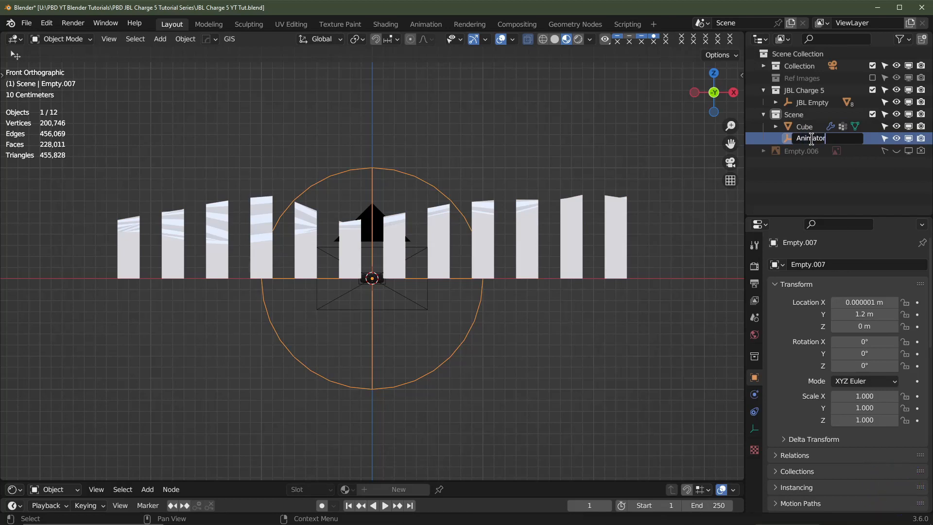
{"action": "key", "text": "Return"}
Step: Assign the Animator empty as the texture coordinate object of the slab grid's Displace modifier
{"action": "left_click", "coordinate": [530, 235]}
{"action": "middle_click_drag", "start_coordinate": [592, 240], "coordinate": [503, 281]}
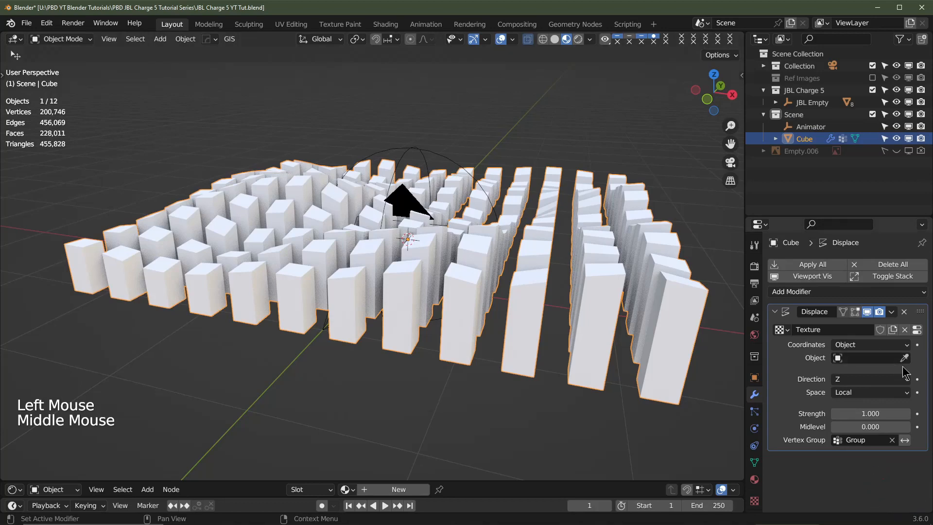
{"action": "key", "text": "KP_1"}
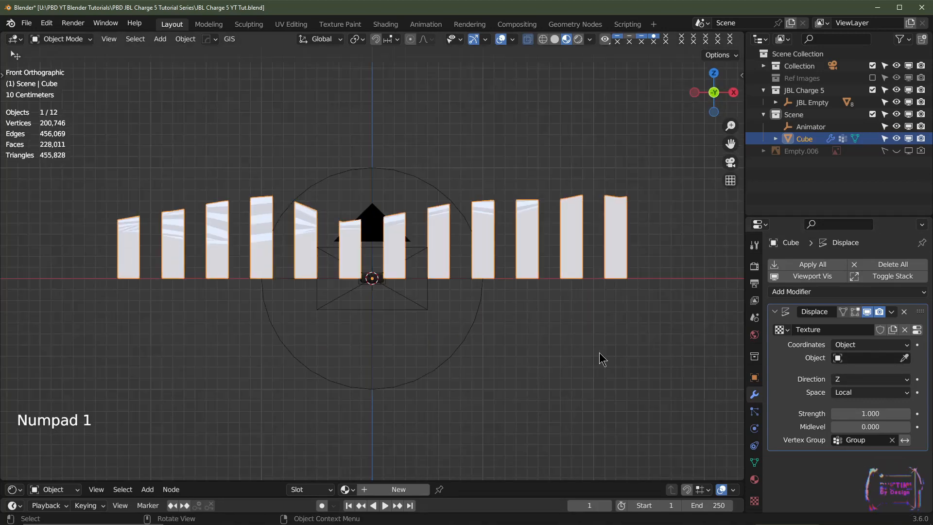
{"action": "left_click", "coordinate": [905, 358]}
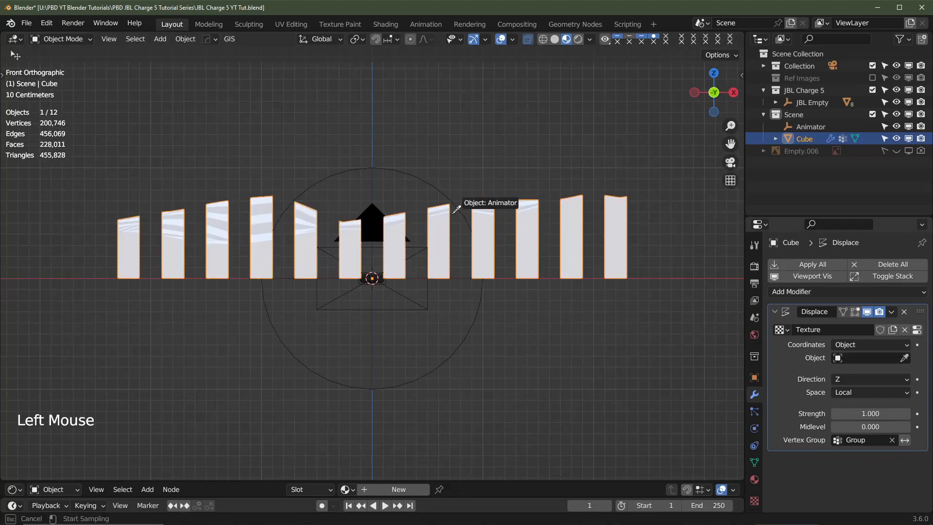
{"action": "left_click", "coordinate": [422, 170]}
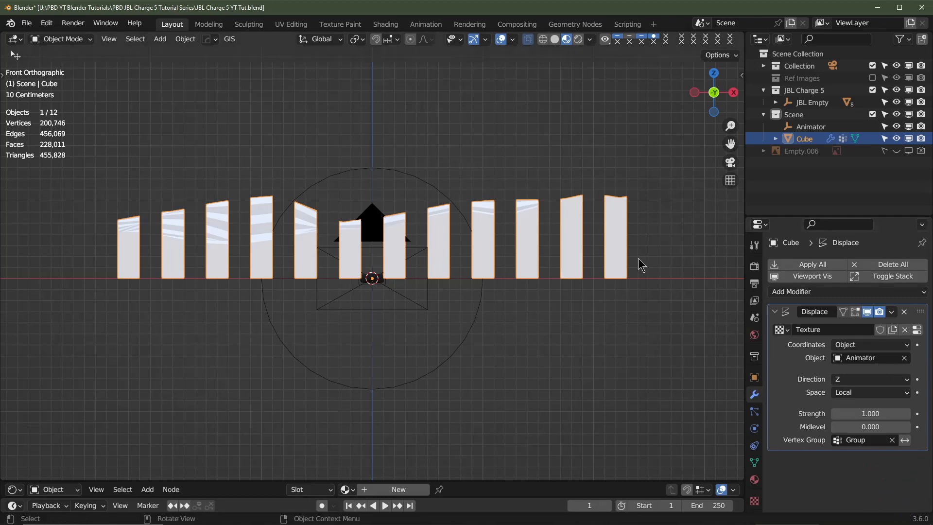
Step: Select the Animator empty and move it temporarily to preview its effect on the pillar heights, cancelling the move
{"action": "left_click", "coordinate": [439, 191]}
{"action": "middle_click_drag", "start_coordinate": [439, 192], "coordinate": [498, 262]}
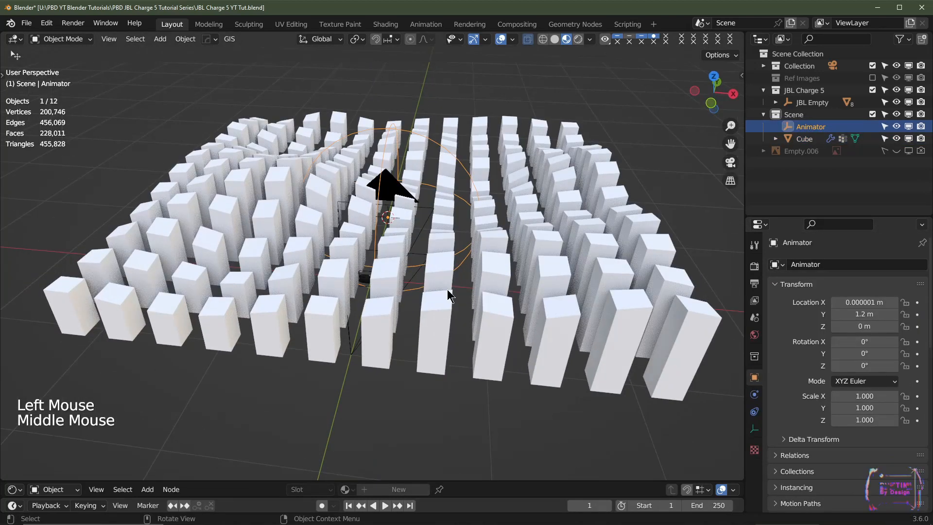
{"action": "key", "text": "g"}
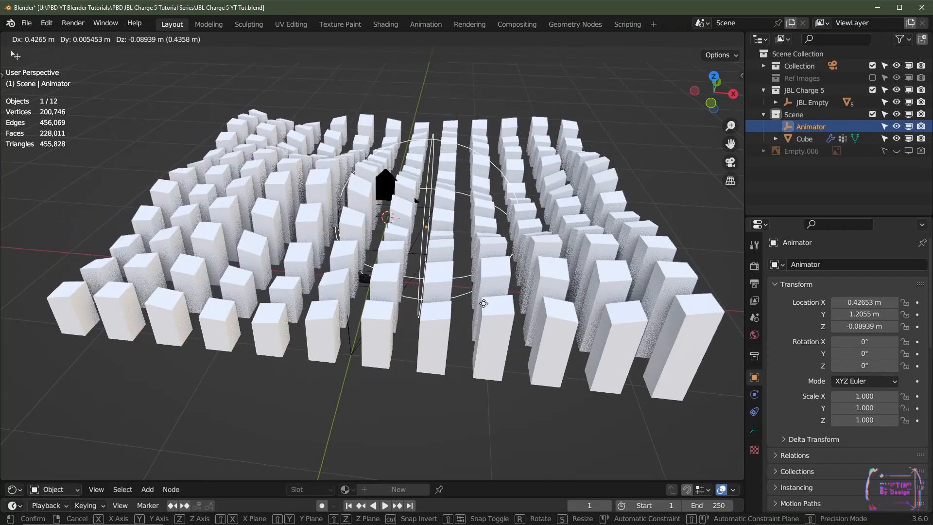
{"action": "right_click", "coordinate": [483, 304]}
{"action": "middle_click_drag", "start_coordinate": [445, 297], "coordinate": [423, 174]}
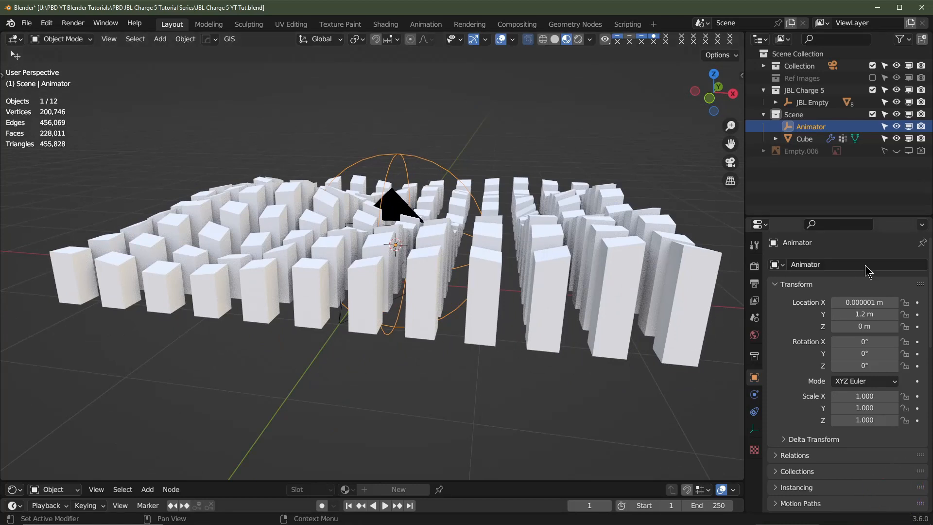
Step: Set the Animator empty's X location to 0 m
{"action": "left_click", "coordinate": [856, 302]}
{"action": "type", "text": "0"}
{"action": "key", "text": "Return"}
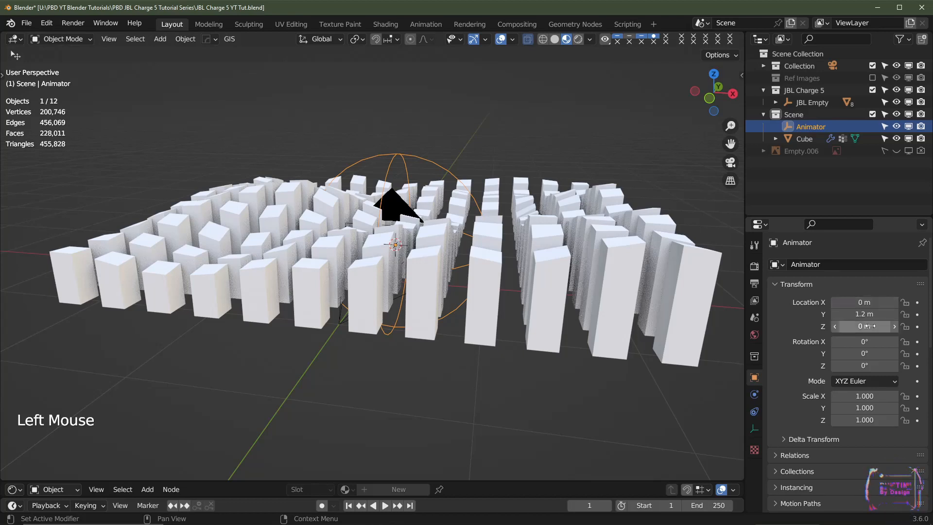
Step: Enlarge the editor area beneath the 3D viewport and switch it to the Timeline
{"action": "left_click", "coordinate": [351, 505]}
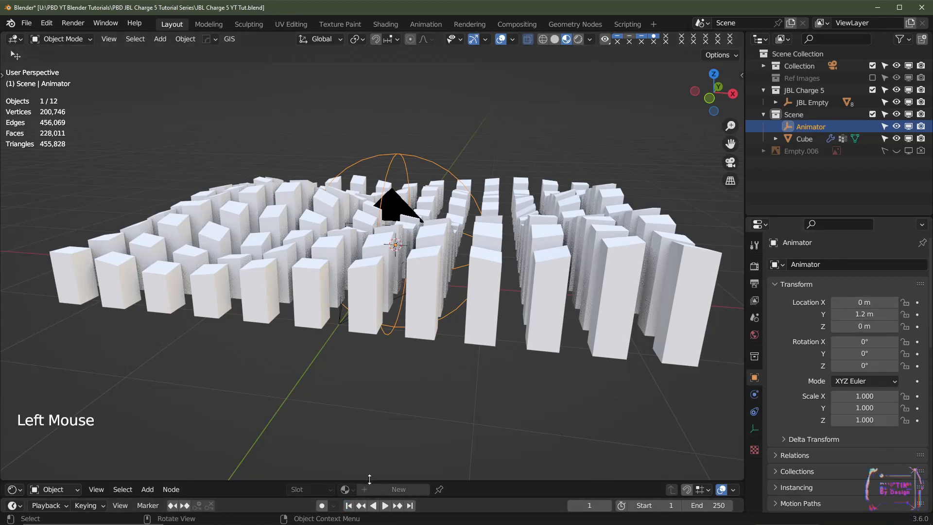
{"action": "left_click_drag", "start_coordinate": [370, 479], "coordinate": [371, 444]}
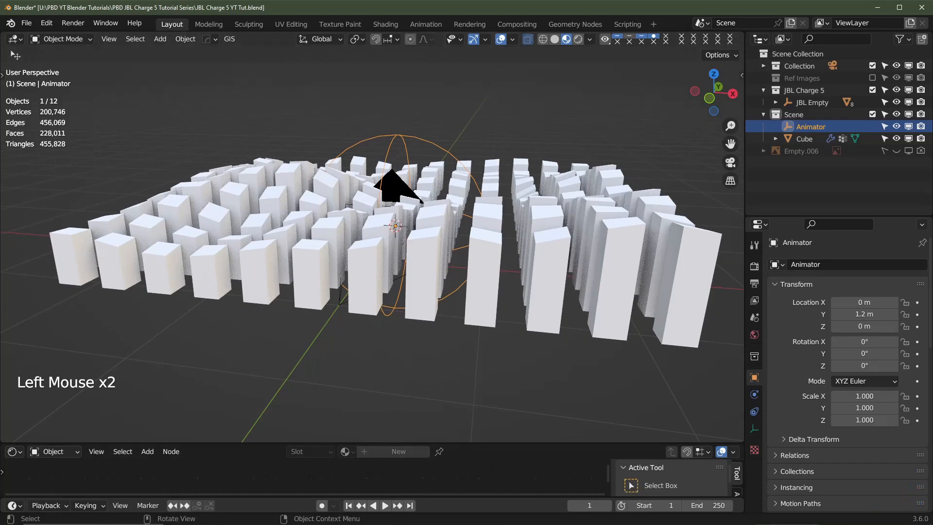
{"action": "left_click_drag", "start_coordinate": [14, 452], "coordinate": [159, 349]}
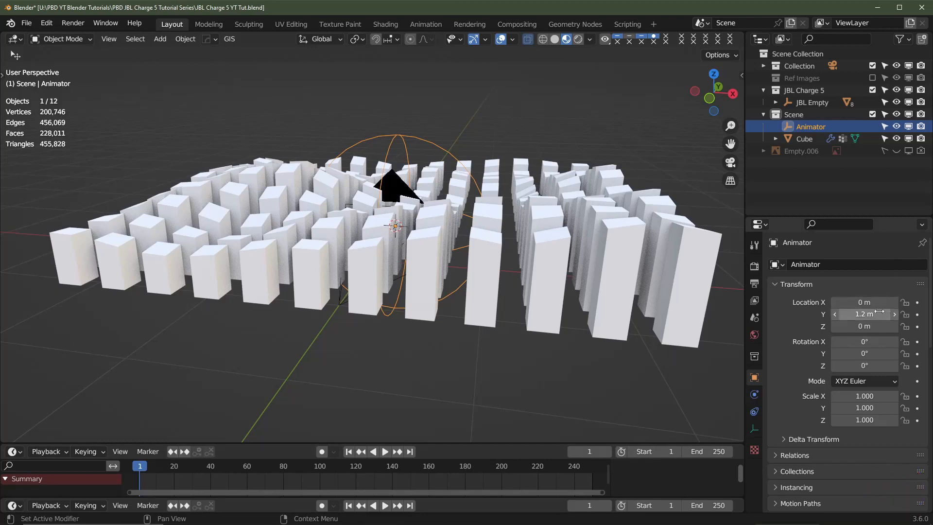
Step: Drive the Animator empty's Z location with the expression #frame/5 and briefly play the animation
{"action": "left_click", "coordinate": [868, 327]}
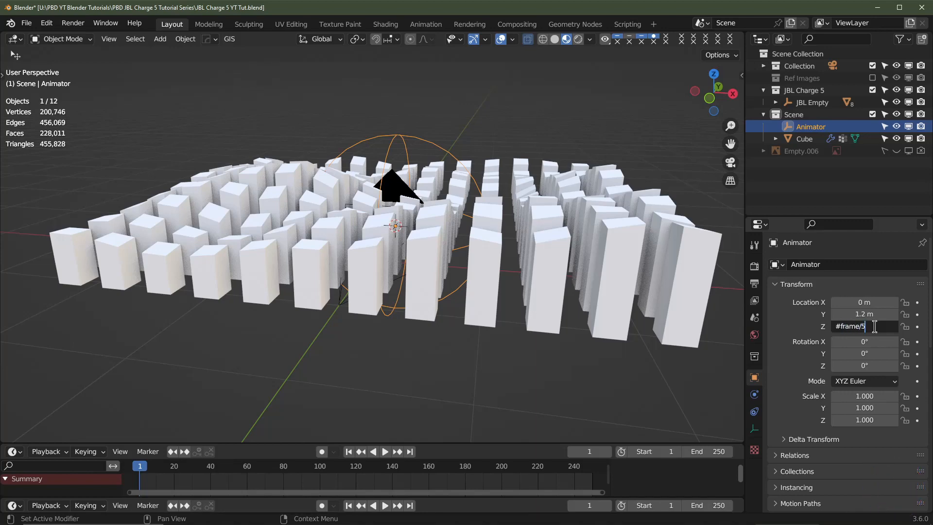
{"action": "type", "text": "#frame/5"}
{"action": "key", "text": "Return"}
{"action": "key", "text": "space"}
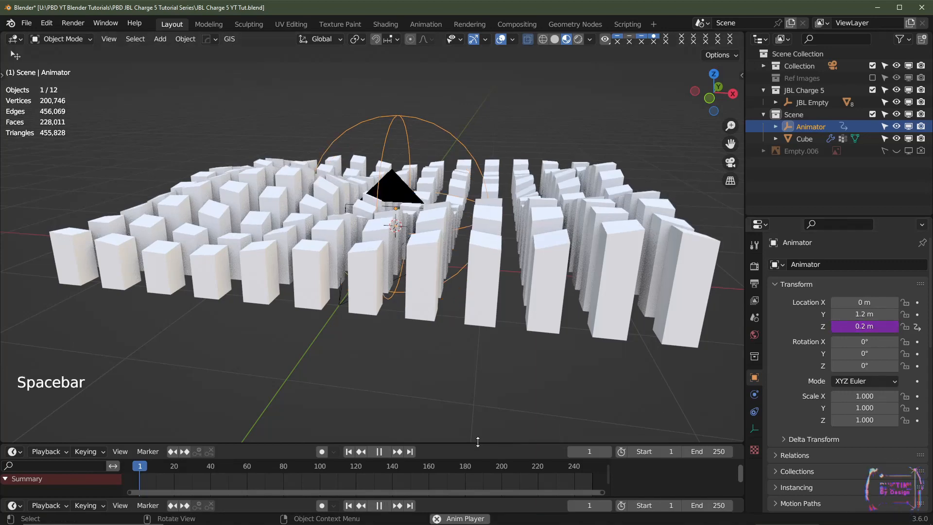
{"action": "key", "text": "space"}
Step: In front view, move the slab grid down 1 m along the global Z axis
{"action": "left_click", "coordinate": [467, 271]}
{"action": "key", "text": "KP_1"}
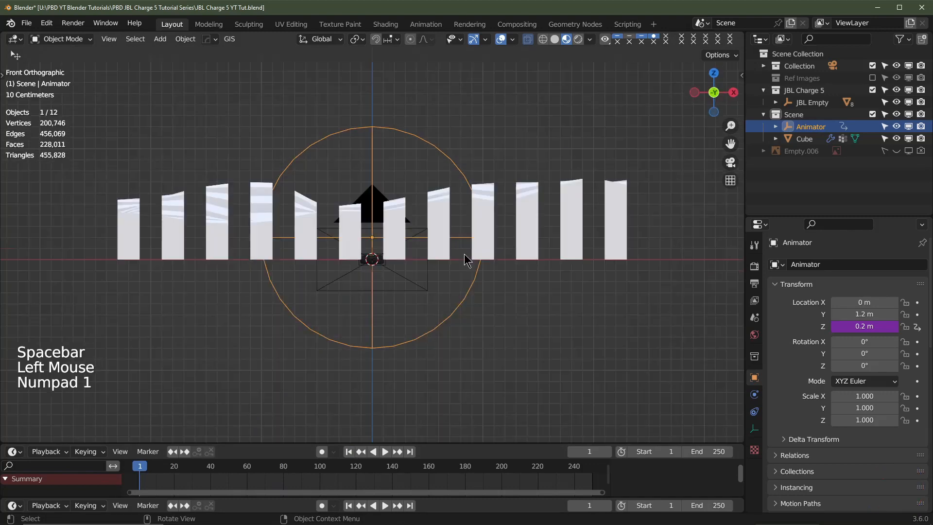
{"action": "left_click", "coordinate": [533, 232]}
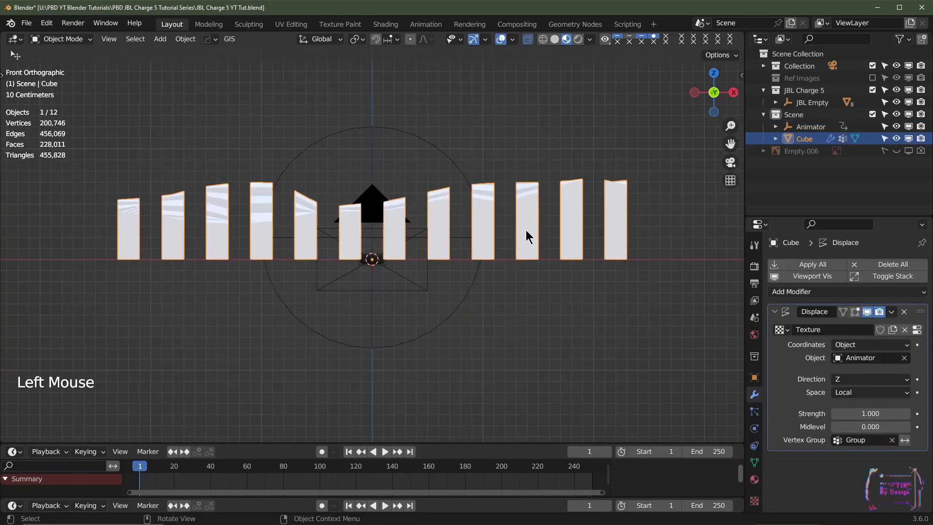
{"action": "key", "text": "g"}
{"action": "key", "text": "z"}
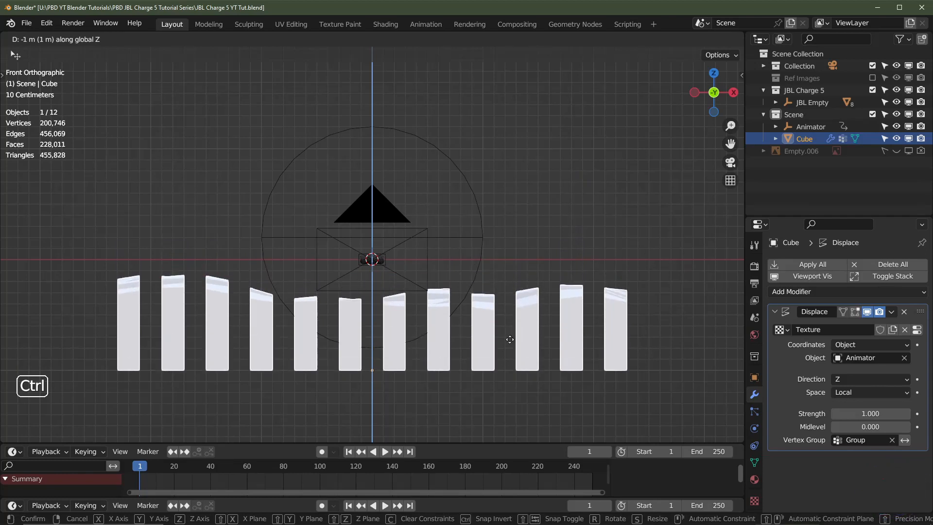
{"action": "left_click", "coordinate": [510, 339]}
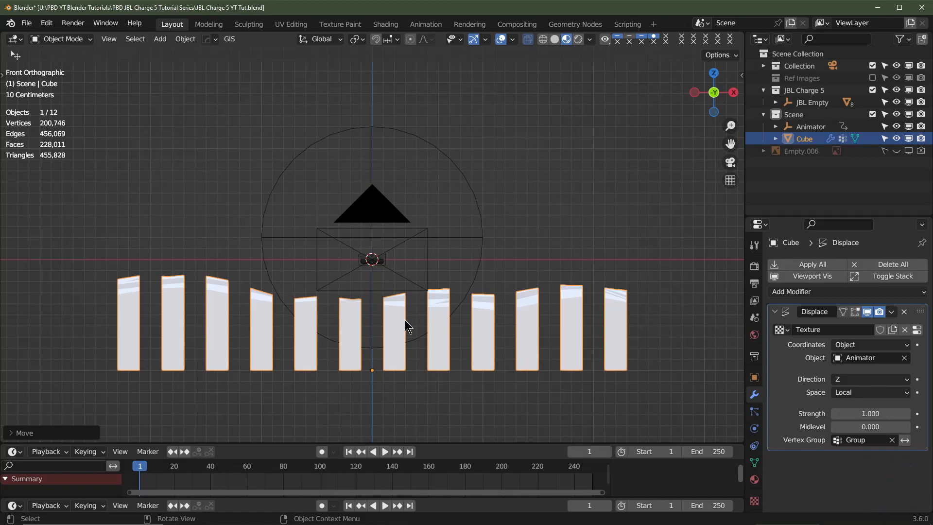
Step: Create a linked duplicate of the column grid in place and rotate it 180° in the front view
{"action": "key", "text": "alt+d"}
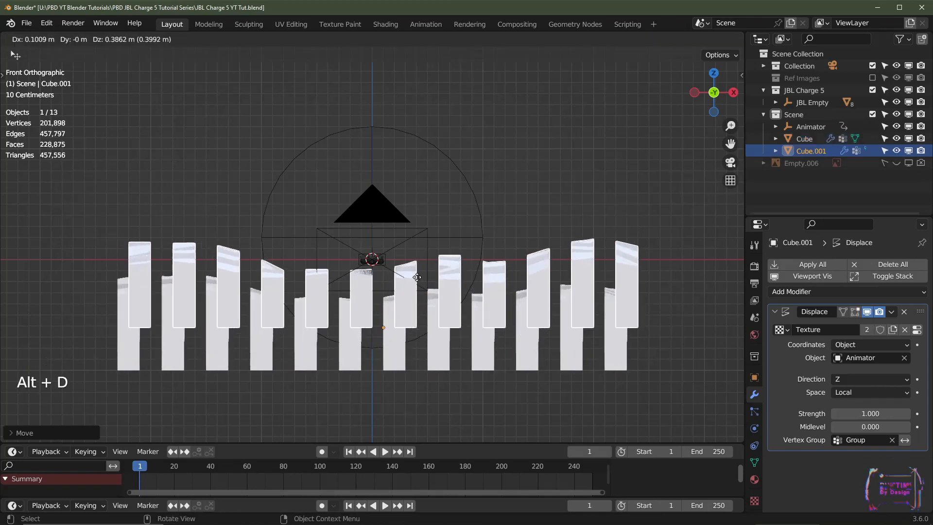
{"action": "right_click", "coordinate": [420, 260]}
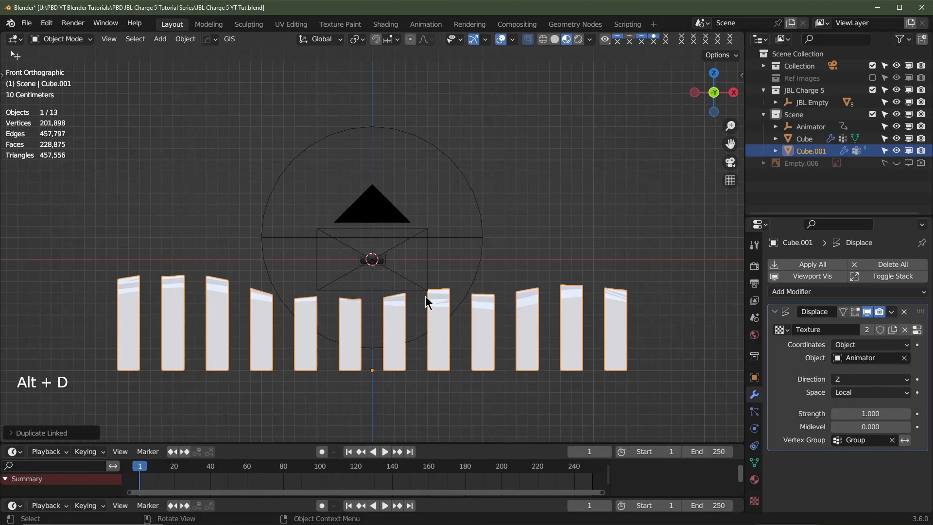
{"action": "type", "text": "r18"}
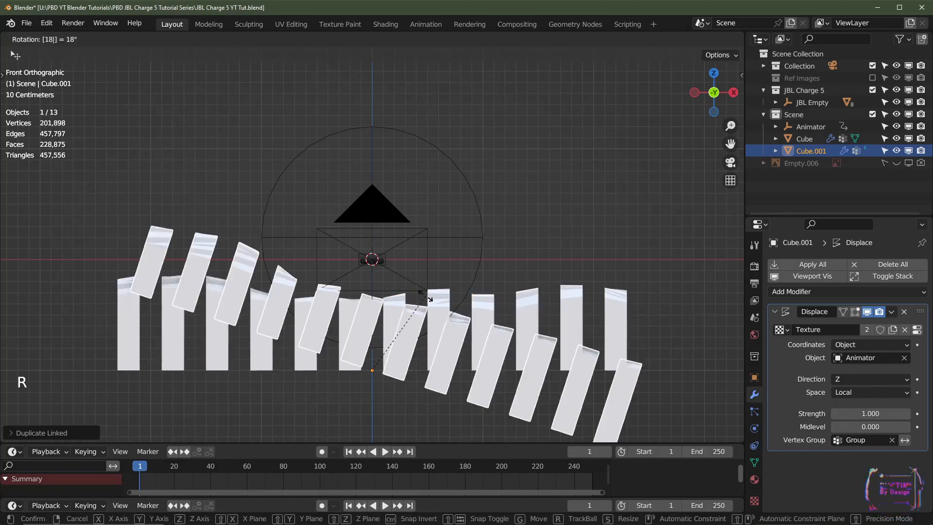
{"action": "type", "text": "0"}
{"action": "key", "text": "Return"}
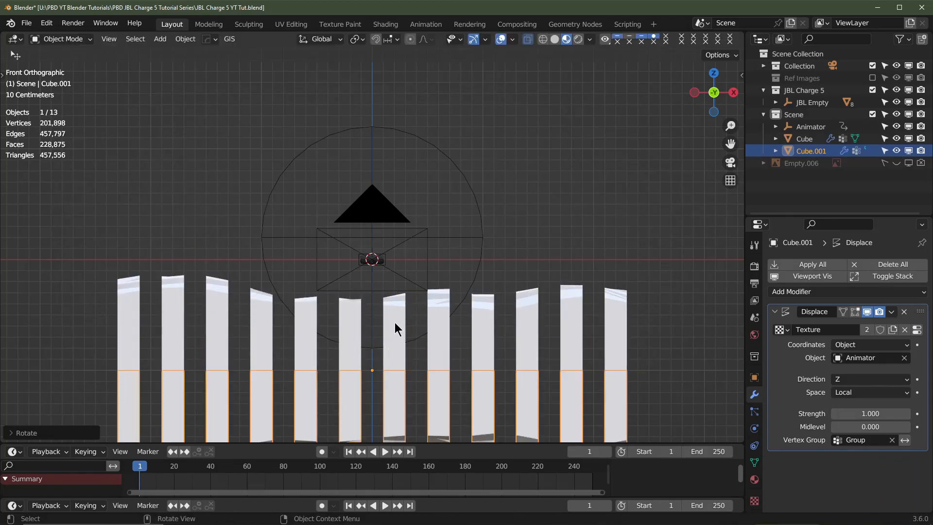
Step: Move the flipped column grid 2 m up along Z and preview the animation through the camera
{"action": "key", "text": "g"}
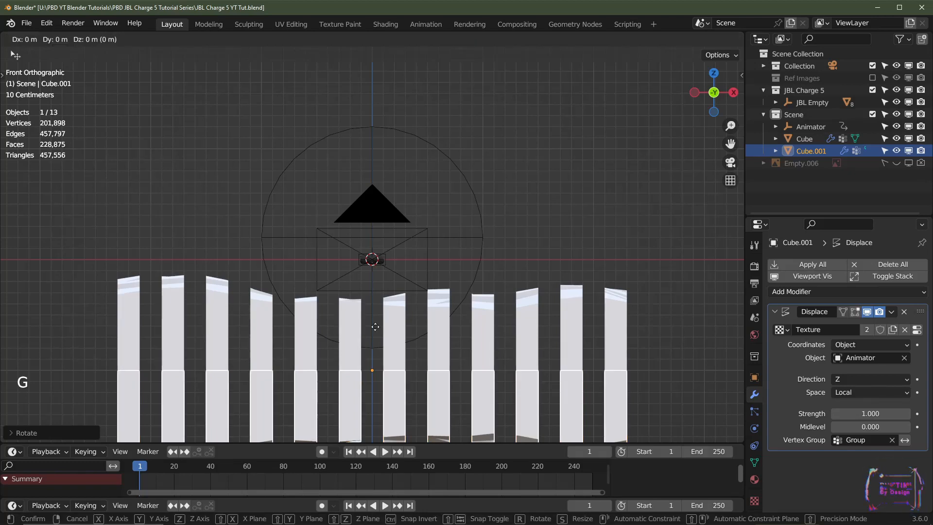
{"action": "key", "text": "z"}
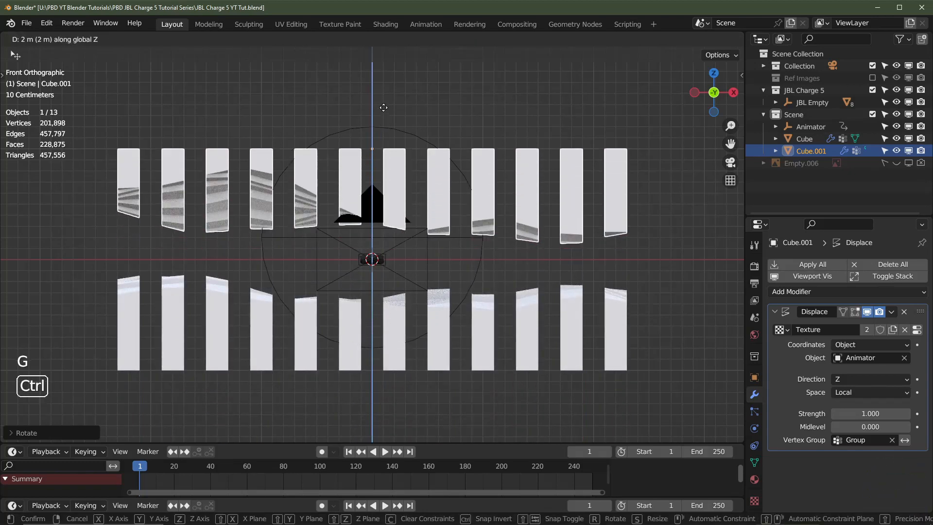
{"action": "left_click", "coordinate": [385, 127]}
{"action": "key", "text": "space"}
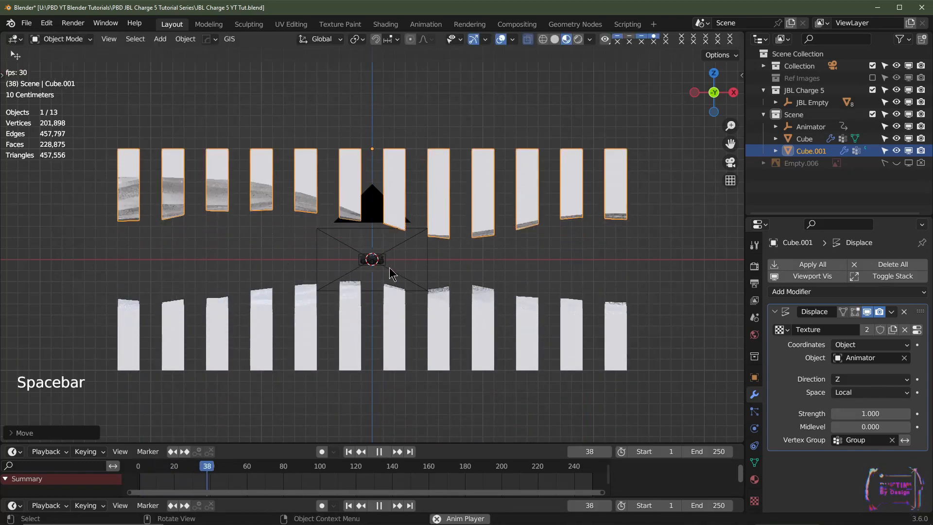
{"action": "key", "text": "KP_0"}
{"action": "scroll", "coordinate": [390, 267], "scroll_direction": "down", "scroll_amount": 2}
{"action": "scroll", "coordinate": [392, 262], "scroll_direction": "down", "scroll_amount": 2}
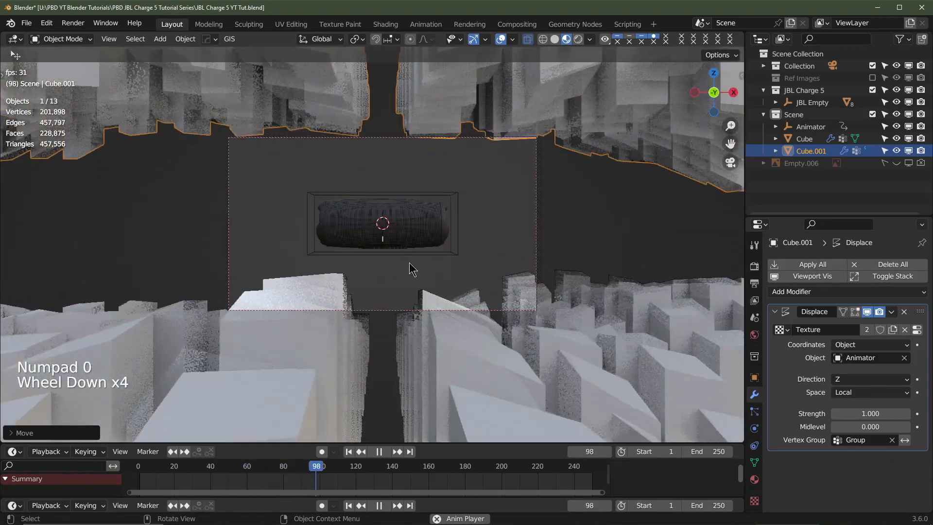
{"action": "key", "text": "space"}
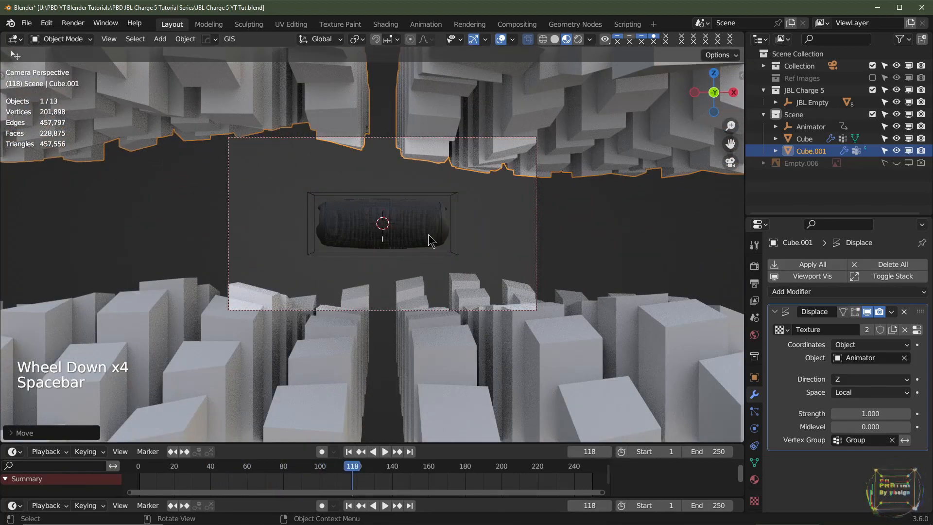
Step: Bring the two column grids closer together, moving the lower one up and the upper one down by about 0.1 m each
{"action": "key", "text": "KP_1"}
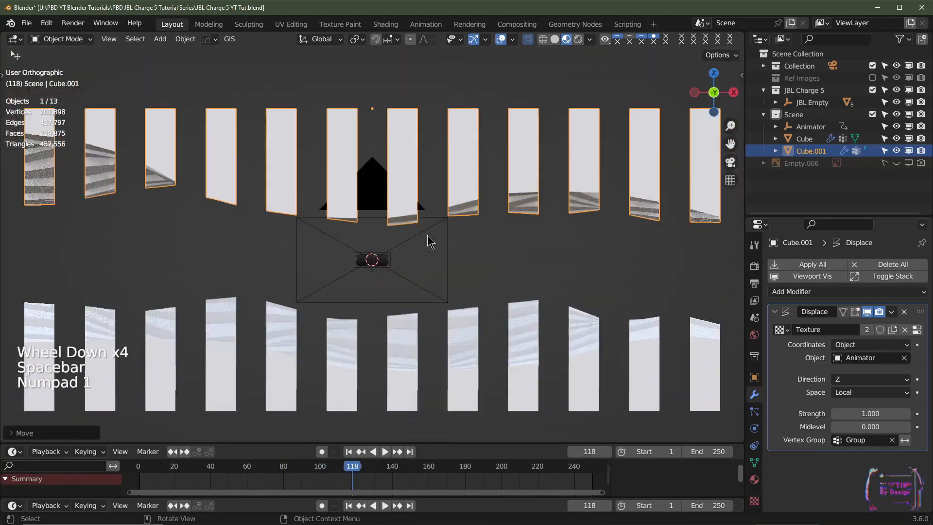
{"action": "left_click", "coordinate": [398, 357]}
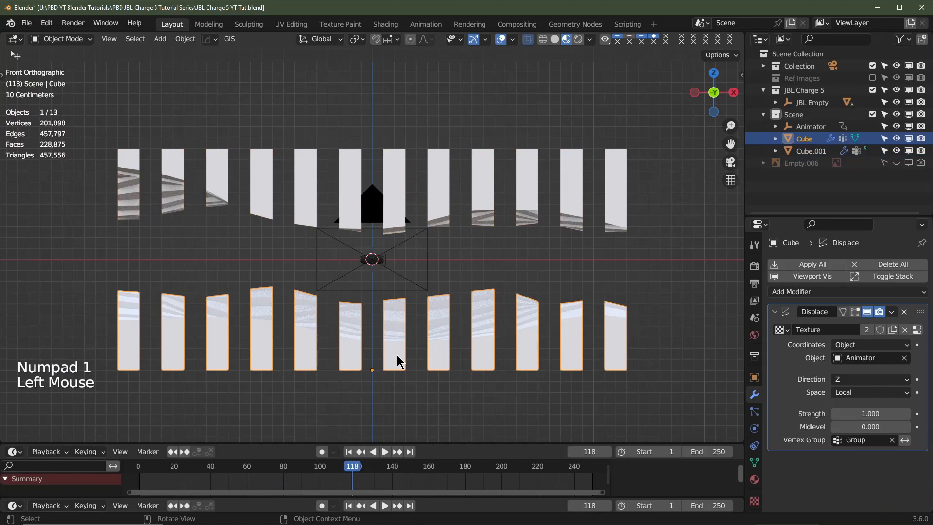
{"action": "key", "text": "g"}
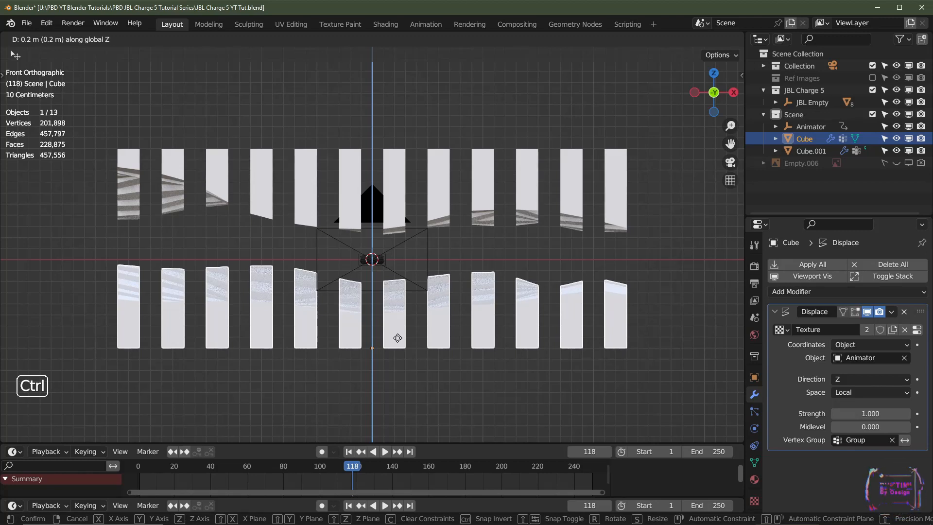
{"action": "left_click", "coordinate": [402, 347]}
{"action": "left_click", "coordinate": [395, 207]}
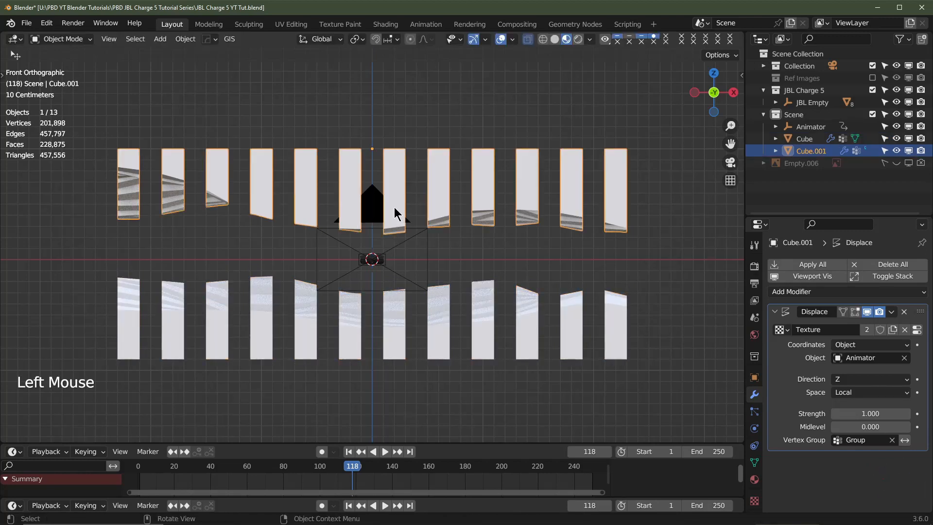
{"action": "key", "text": "g"}
{"action": "left_click", "coordinate": [393, 214]}
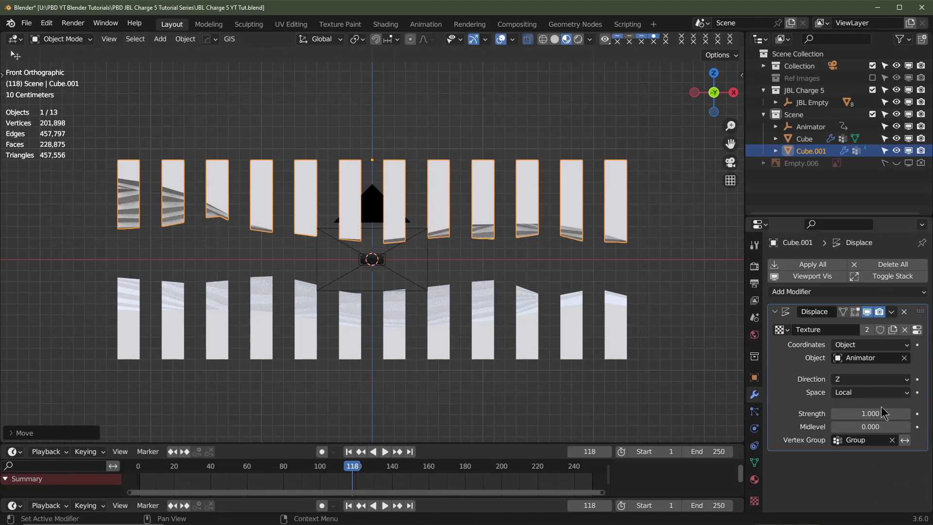
Step: Play the animation from the front, from the side and through the camera to check the columns' clearance around the speaker
{"action": "key", "text": "space"}
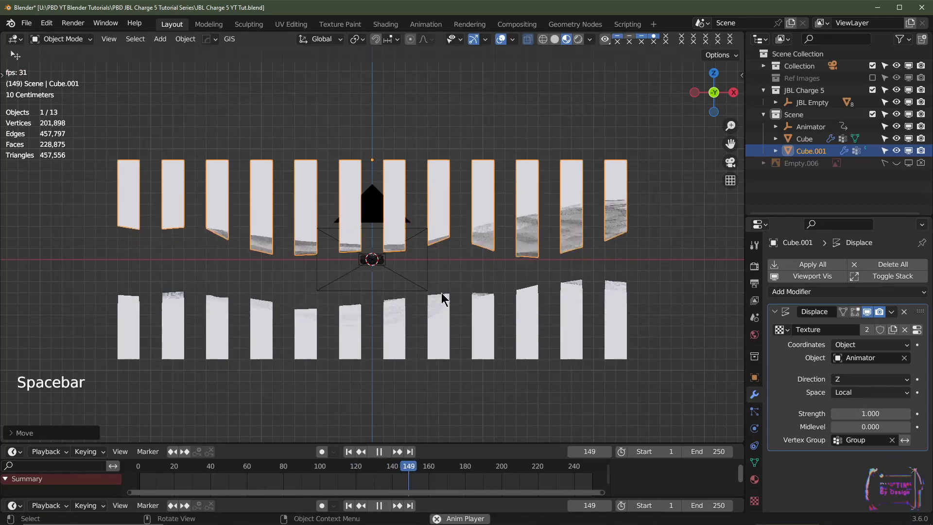
{"action": "key", "text": "KP_3"}
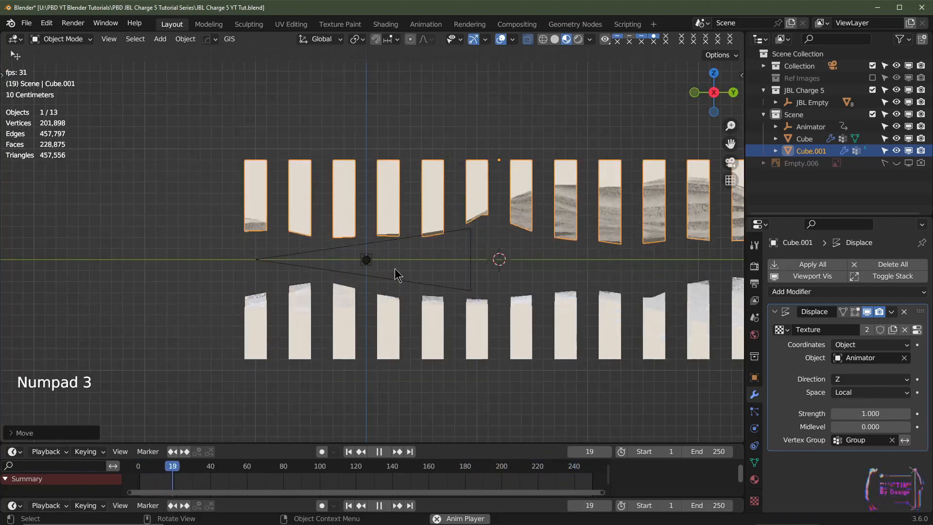
{"action": "key", "text": "KP_0"}
{"action": "scroll", "coordinate": [391, 268], "scroll_direction": "down", "scroll_amount": 2}
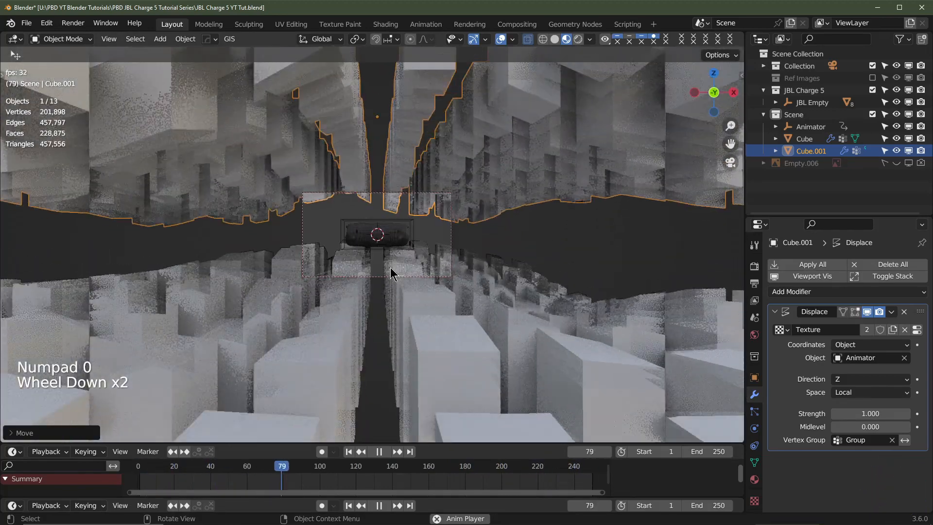
{"action": "scroll", "coordinate": [393, 270], "scroll_direction": "up", "scroll_amount": 3}
{"action": "key", "text": "space"}
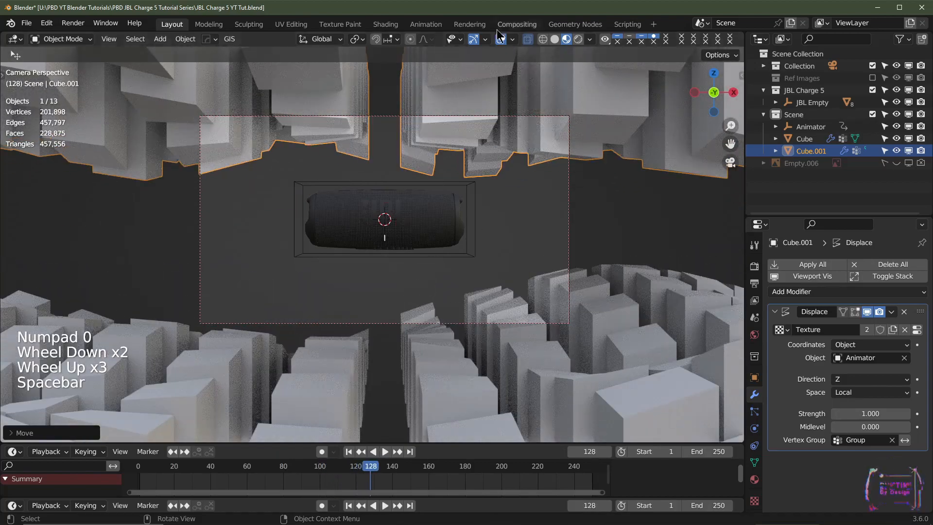
Step: Switch the viewport to solid shading and replay the animation through the camera
{"action": "left_click", "coordinate": [528, 39]}
{"action": "left_click", "coordinate": [555, 39]}
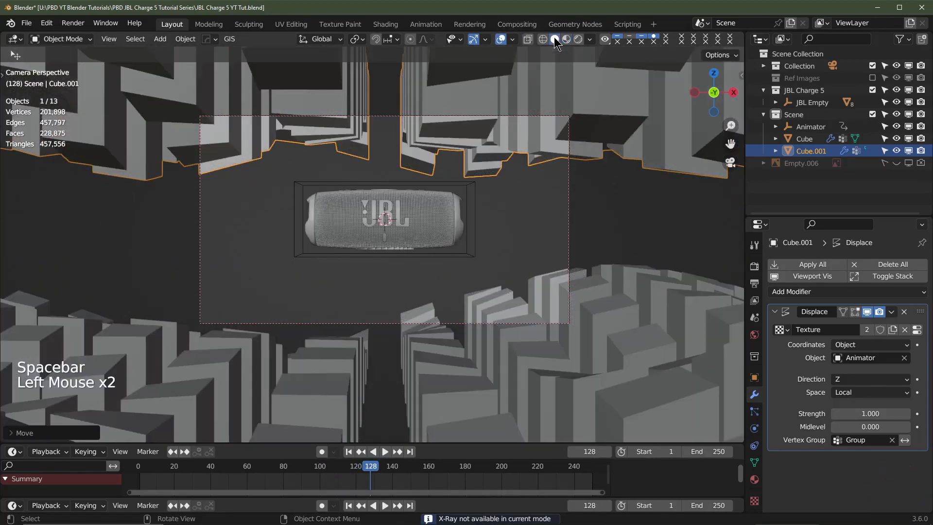
{"action": "key", "text": "space"}
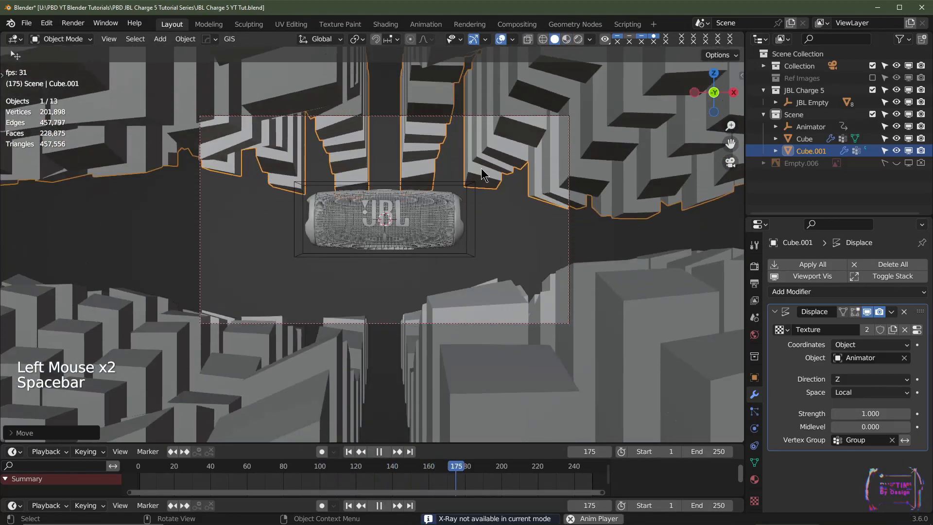
{"action": "key", "text": "space"}
{"action": "scroll", "coordinate": [481, 200], "scroll_direction": "down", "scroll_amount": 2}
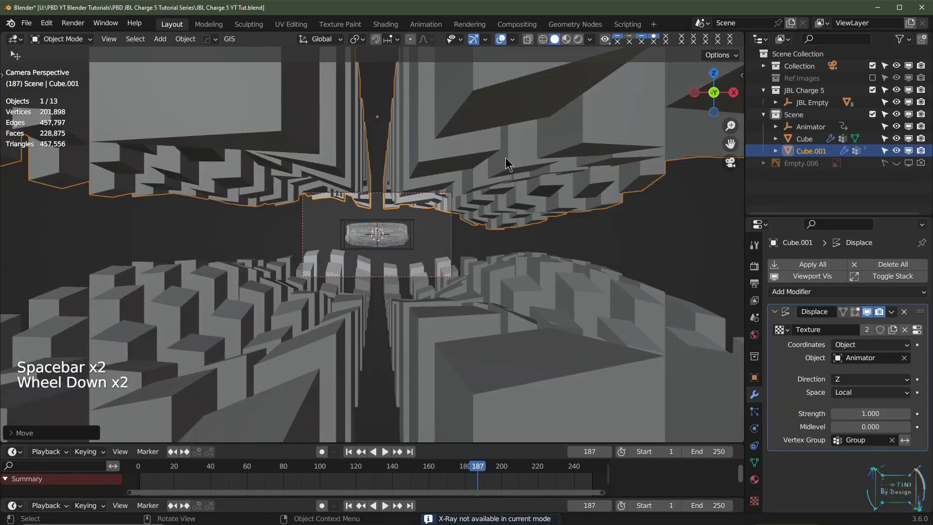
Step: Move both column grids together about 0.9 m along Y, away from the camera, and preview the animation in camera view
{"action": "left_click", "coordinate": [516, 357], "text": "shift"}
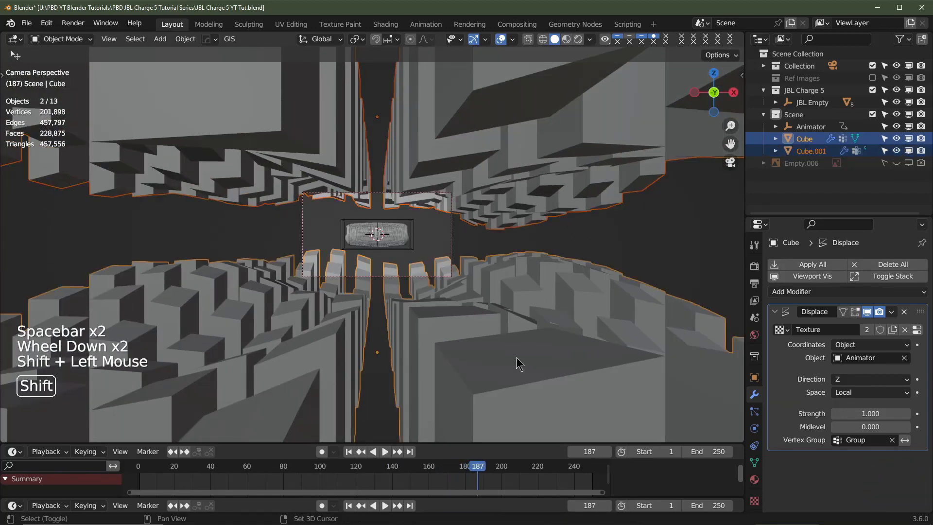
{"action": "key", "text": "KP_7"}
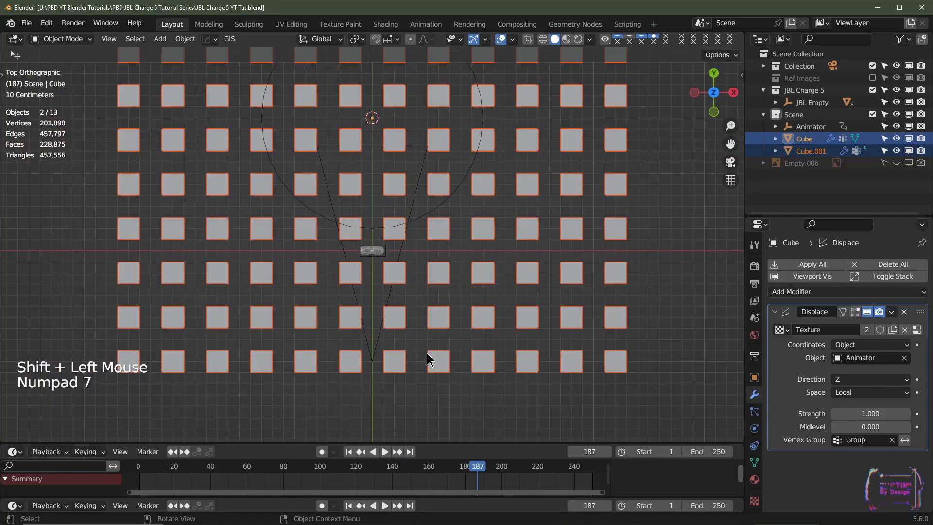
{"action": "scroll", "coordinate": [418, 358], "scroll_direction": "up", "scroll_amount": 1}
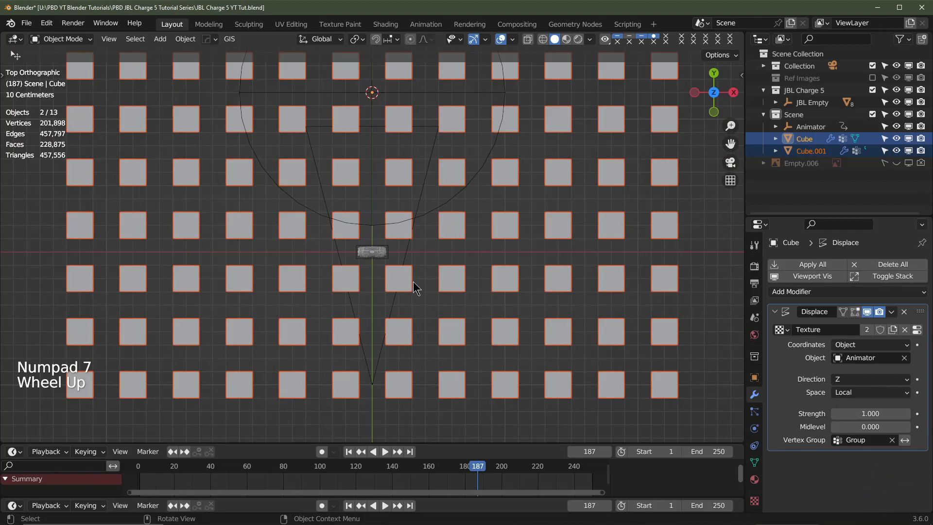
{"action": "key", "text": "g"}
{"action": "key", "text": "y"}
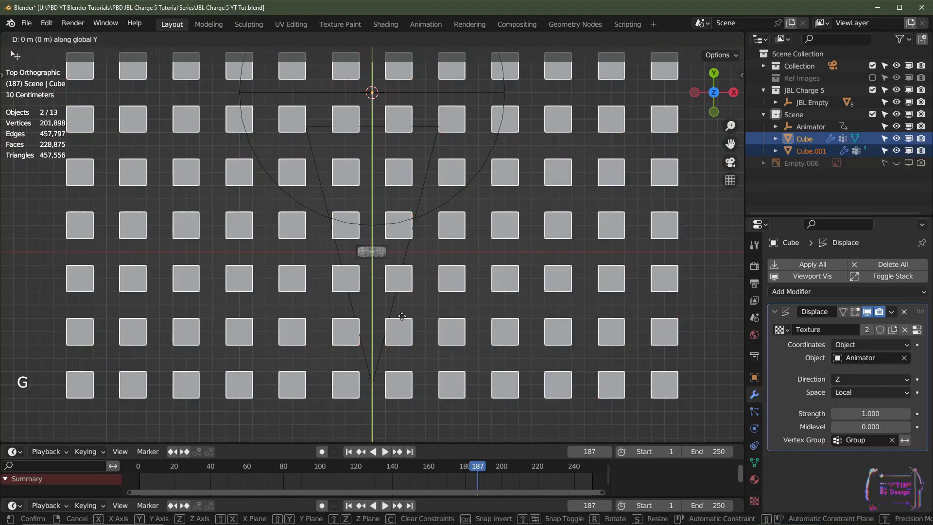
{"action": "key", "text": "ctrl"}
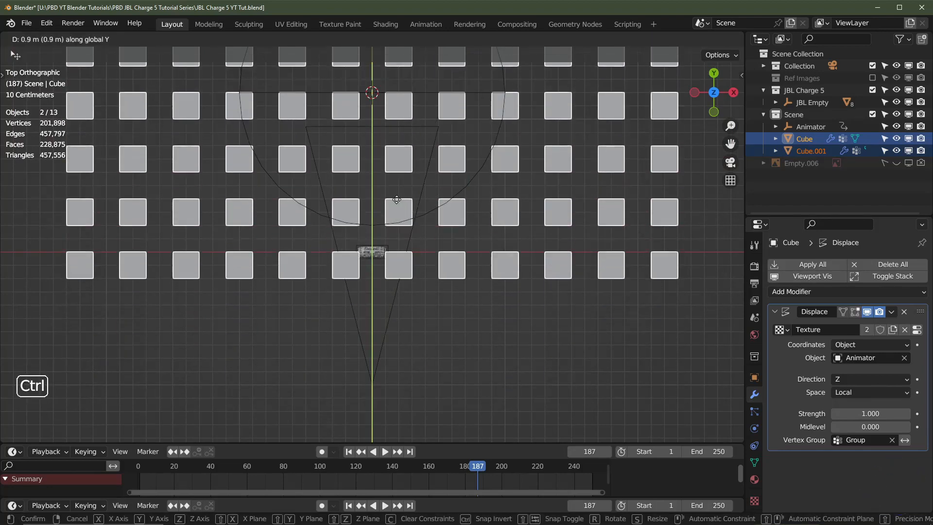
{"action": "left_click", "coordinate": [394, 211]}
{"action": "key", "text": "KP_0"}
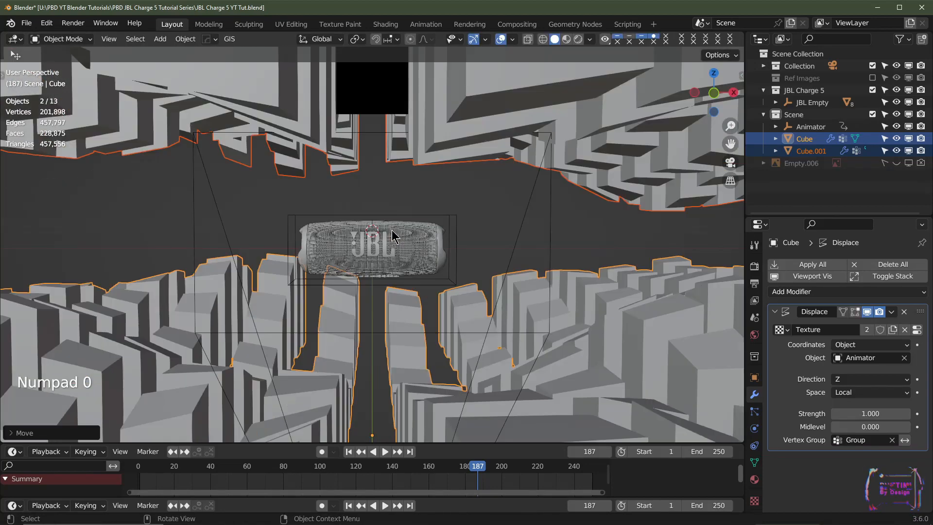
{"action": "scroll", "coordinate": [406, 273], "scroll_direction": "up", "scroll_amount": 3}
{"action": "key", "text": "space"}
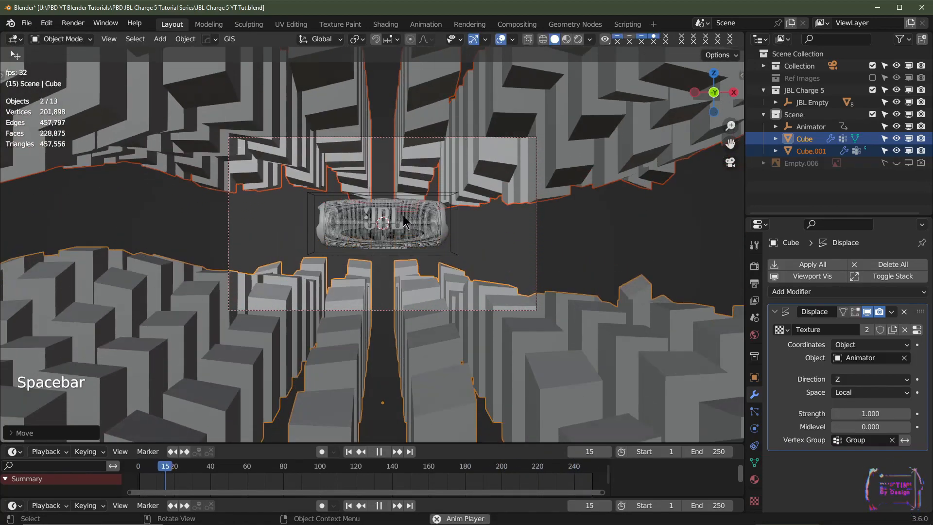
{"action": "key", "text": "space"}
{"action": "key", "text": "g"}
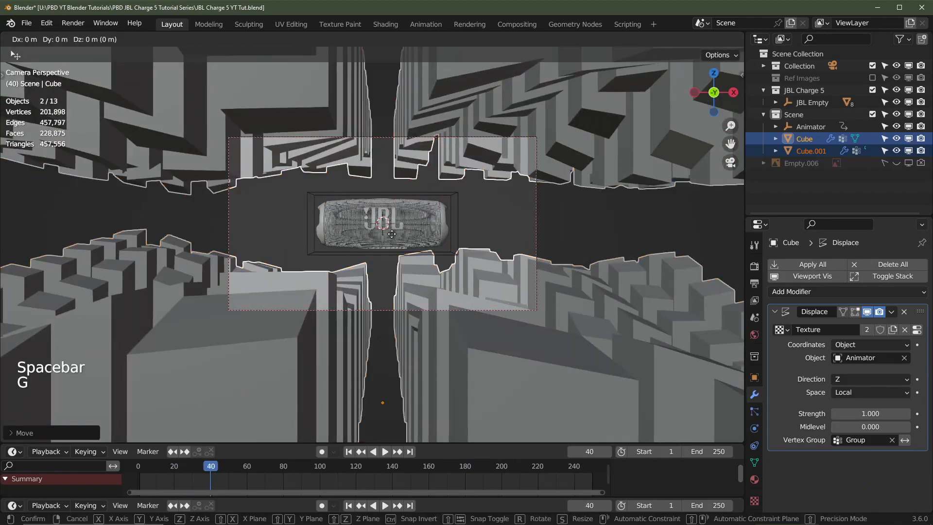
{"action": "key", "text": "x"}
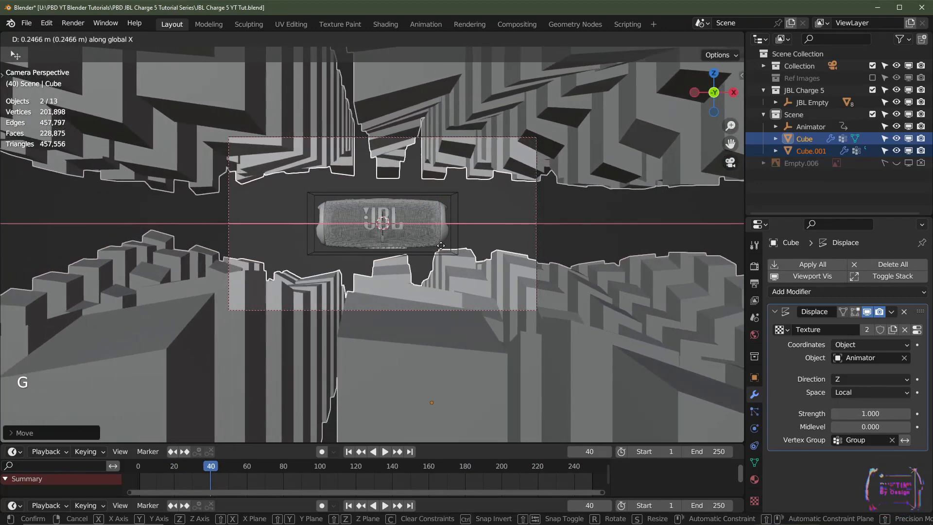
{"action": "left_click", "coordinate": [442, 249]}
Step: Move both column grids 0.2 m along X so a column lines up with the speaker, and check the camera framing
{"action": "key", "text": "KP_1"}
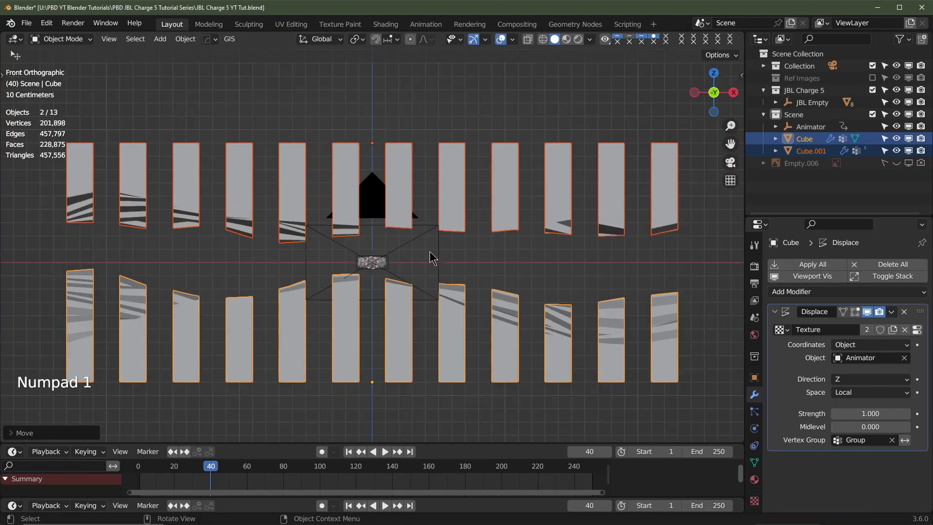
{"action": "scroll", "coordinate": [418, 265], "scroll_direction": "up", "scroll_amount": 1}
{"action": "key", "text": "g"}
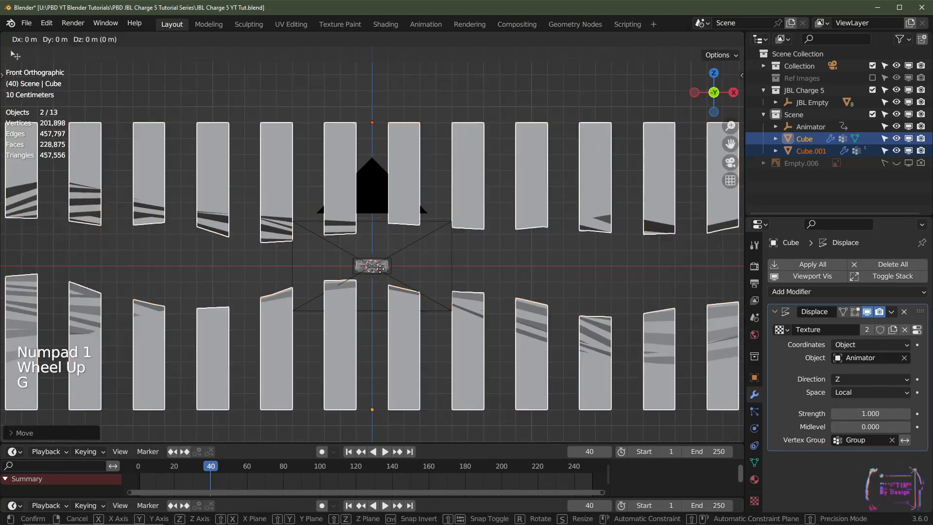
{"action": "key", "text": "x"}
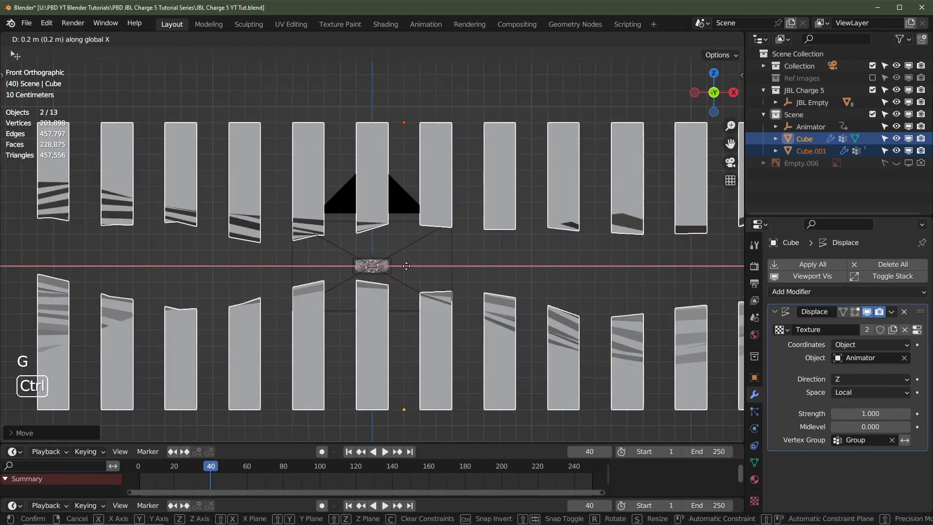
{"action": "left_click", "coordinate": [406, 266]}
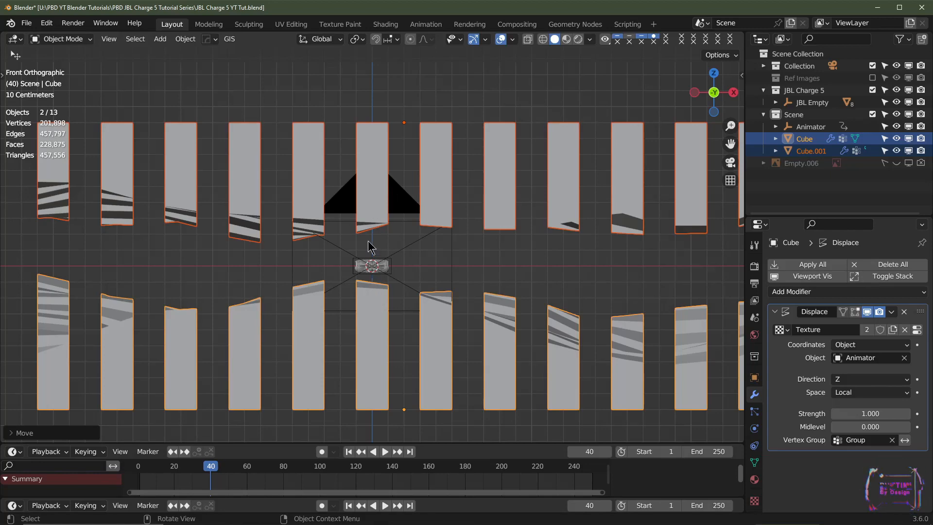
{"action": "key", "text": "KP_0"}
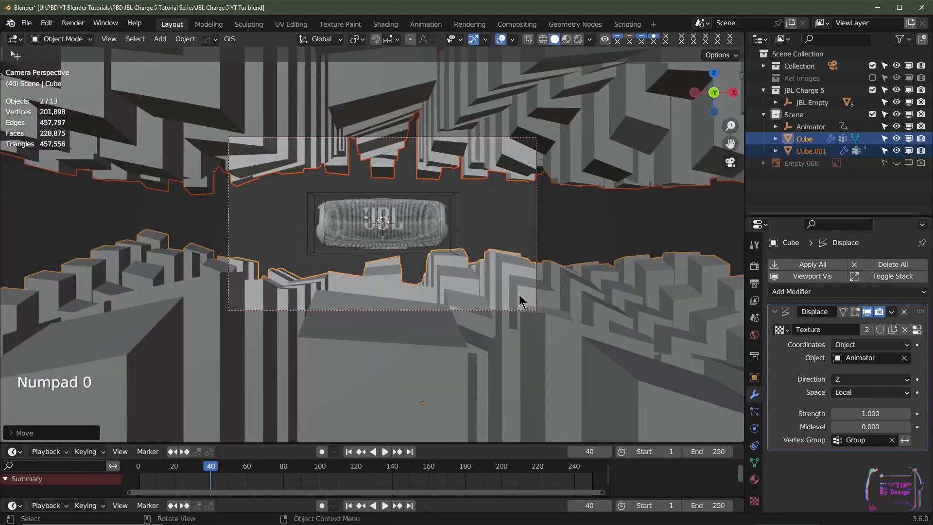
Step: Play the animation through the camera with the camera frame enlarged in the viewport
{"action": "middle_click_drag", "start_coordinate": [519, 295], "coordinate": [487, 270], "text": "shift"}
{"action": "scroll", "coordinate": [486, 273], "scroll_direction": "up", "scroll_amount": 2}
{"action": "key", "text": "space"}
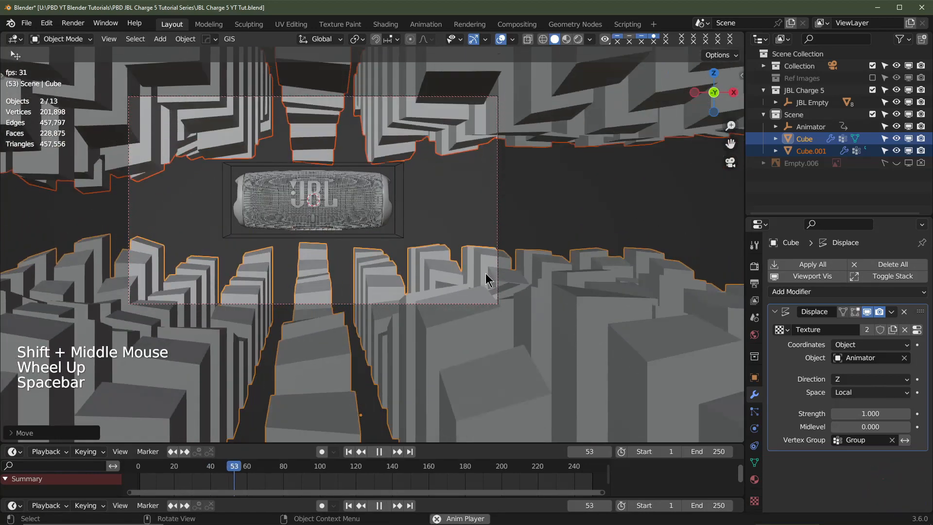
{"action": "key", "text": "space"}
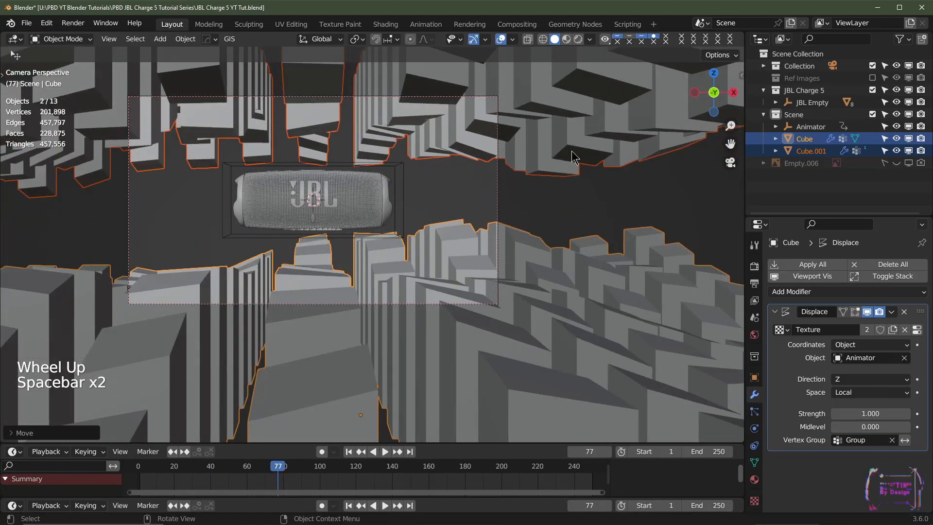
Step: Add a Bevel modifier to the lower column grid and set its amount to 0.021 m
{"action": "left_click", "coordinate": [546, 332]}
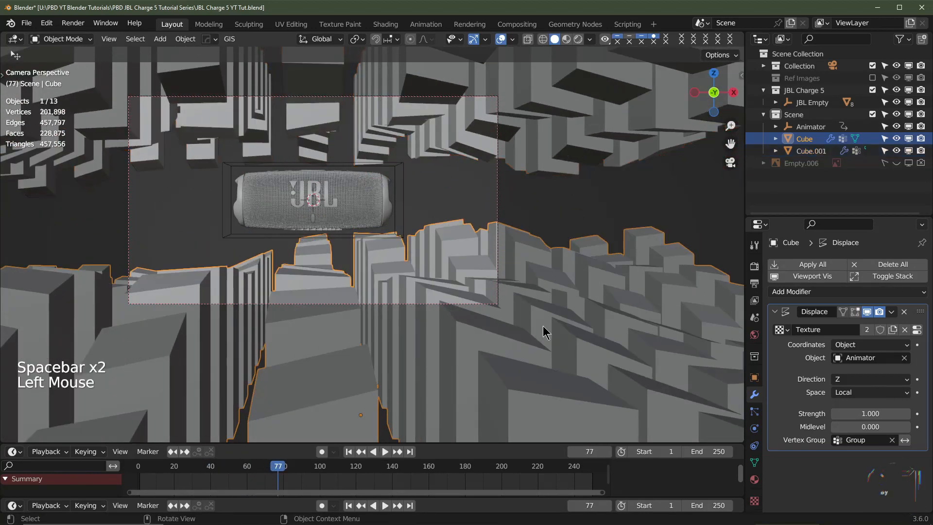
{"action": "left_click", "coordinate": [777, 313]}
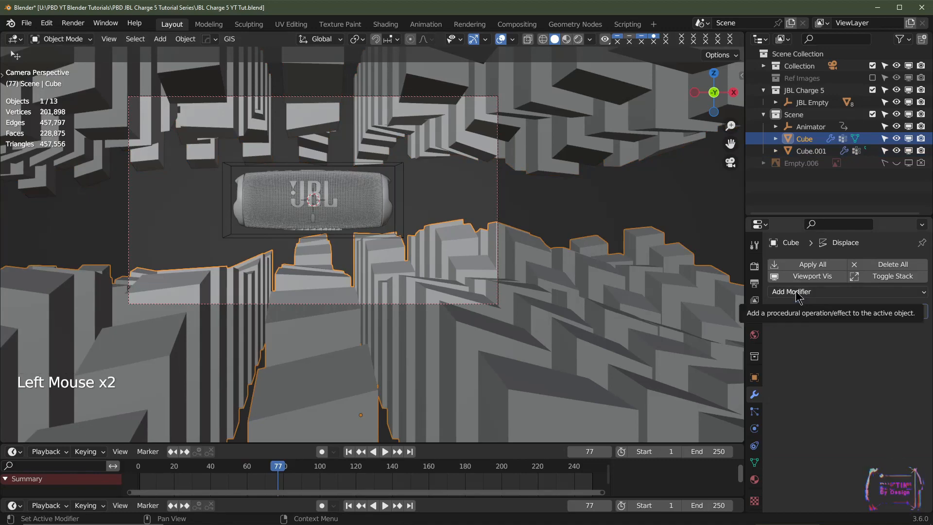
{"action": "left_click", "coordinate": [799, 294]}
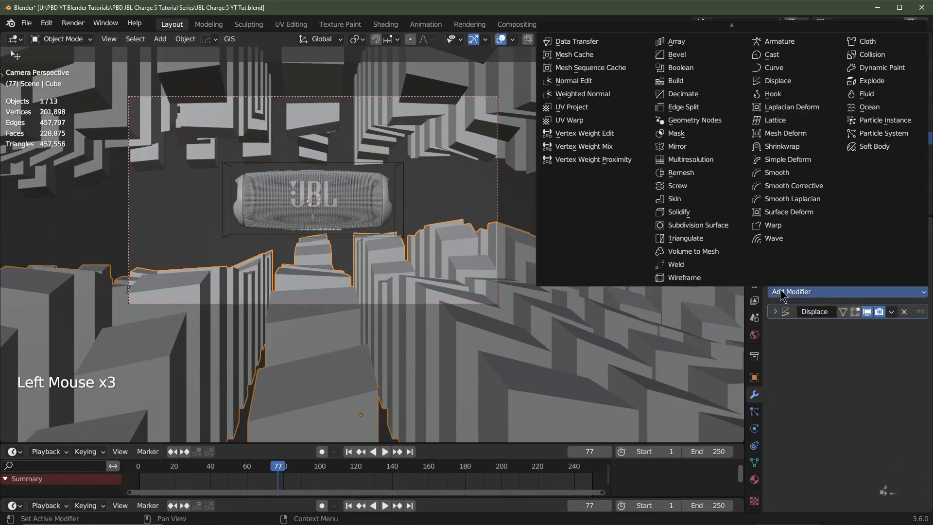
{"action": "left_click", "coordinate": [691, 58]}
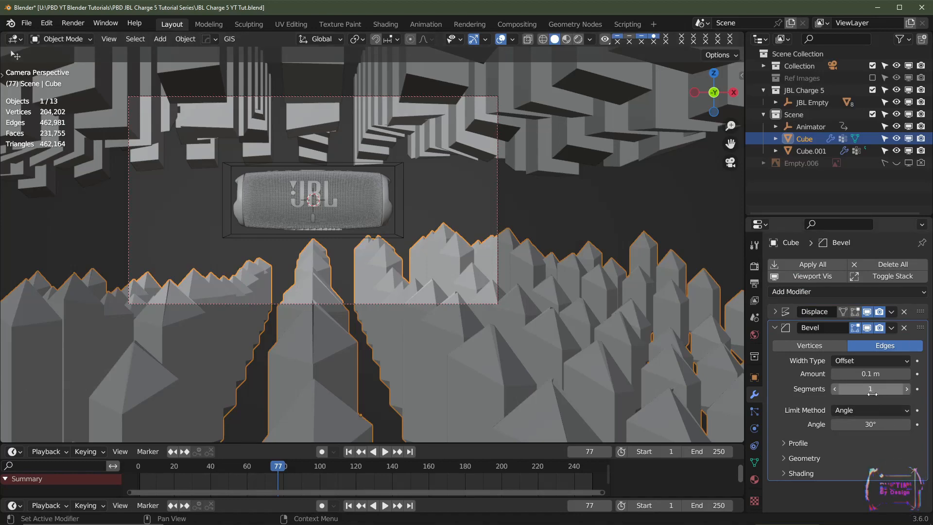
{"action": "left_click_drag", "start_coordinate": [870, 374], "coordinate": [836, 374], "text": "shift"}
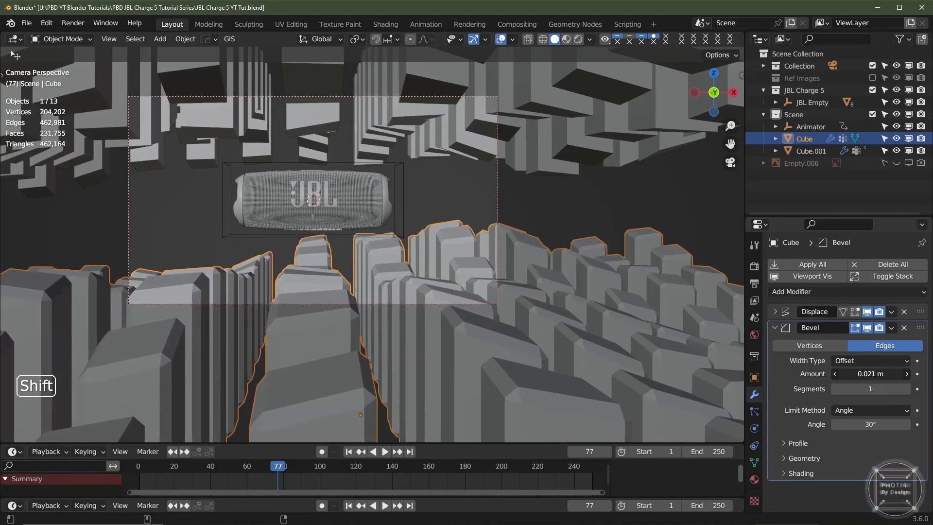
Step: Set the lower grid's bevel to 4 segments and shade the columns smooth
{"action": "left_click", "coordinate": [907, 389]}
{"action": "left_click", "coordinate": [907, 389]}
{"action": "left_click", "coordinate": [907, 389]}
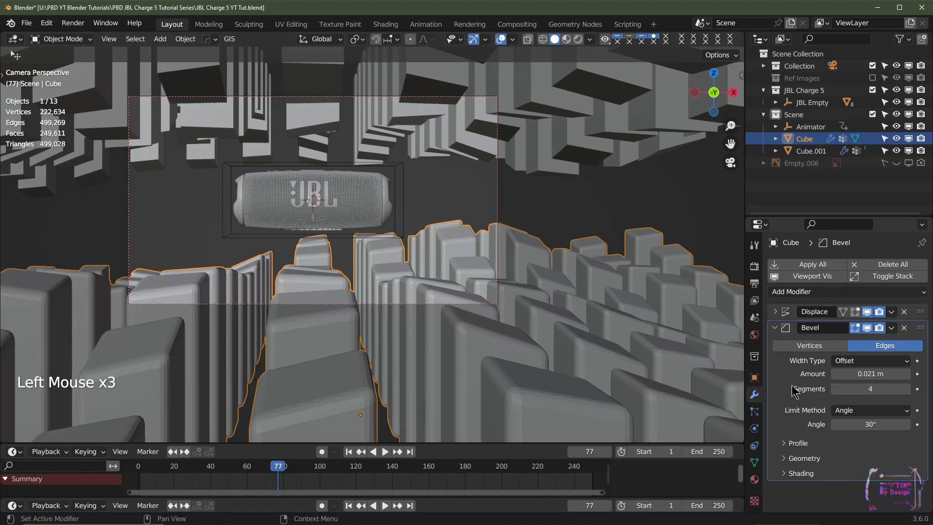
{"action": "key", "text": "z"}
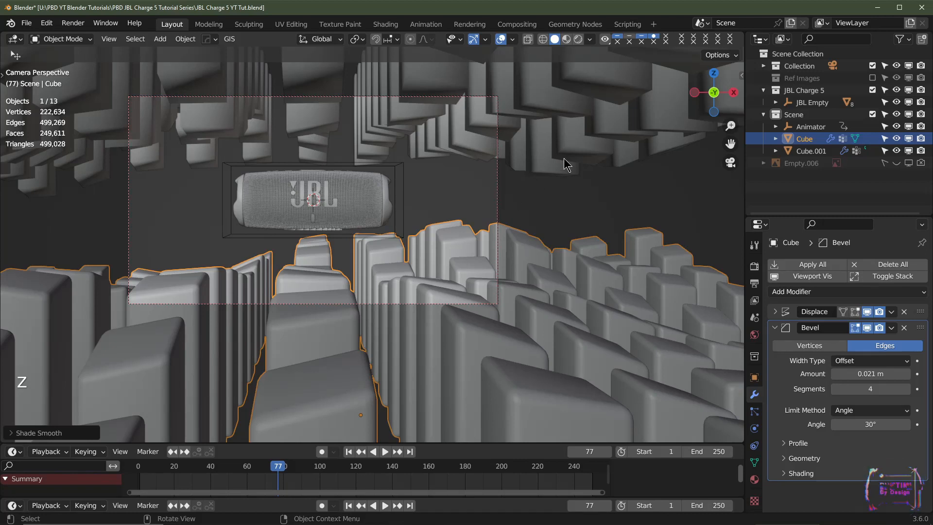
{"action": "left_click", "coordinate": [564, 301]}
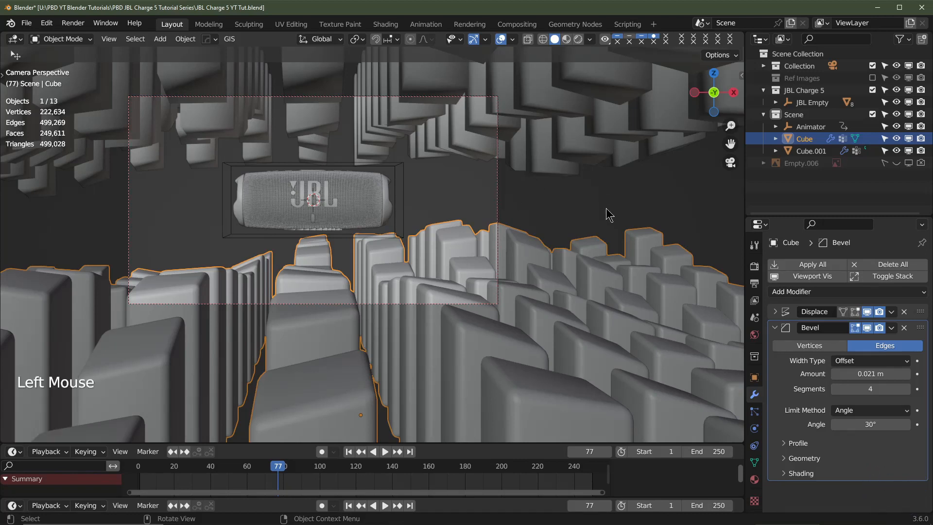
Step: Copy the lower grid's modifiers to the upper column grid and play the animation
{"action": "left_click", "coordinate": [588, 115]}
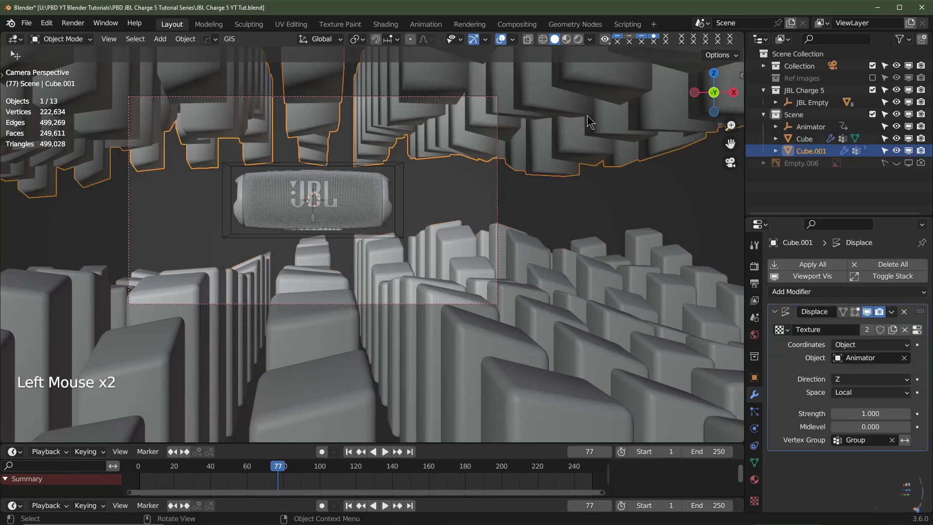
{"action": "left_click", "coordinate": [585, 279], "text": "shift"}
{"action": "key", "text": "ctrl+l"}
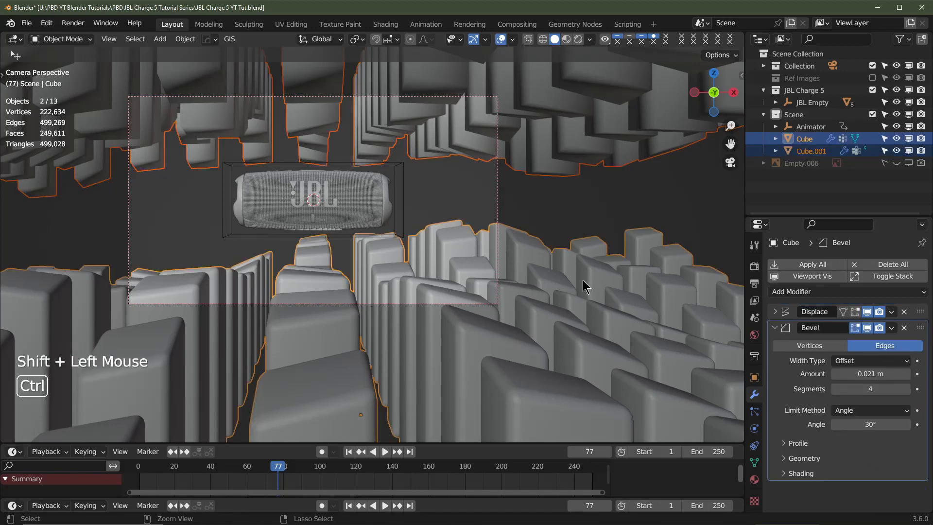
{"action": "left_click", "coordinate": [582, 280]}
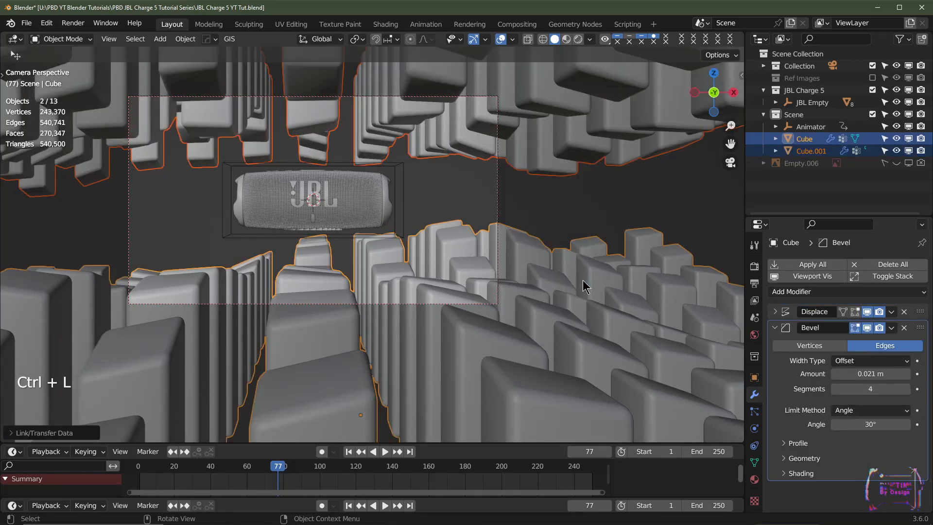
{"action": "key", "text": "space"}
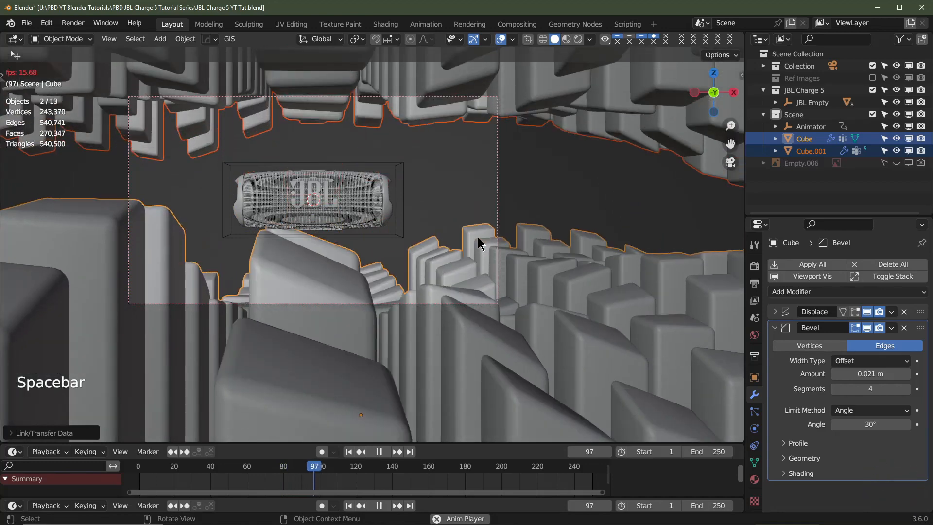
{"action": "key", "text": "space"}
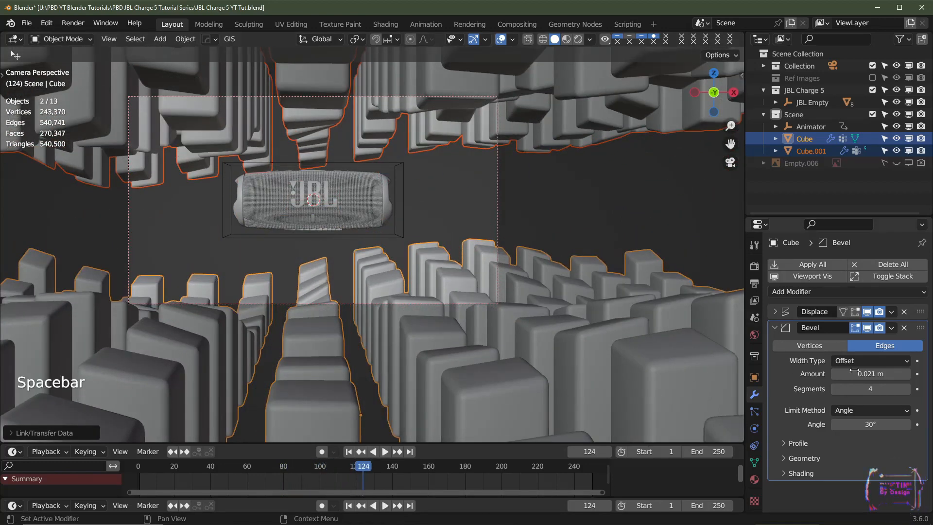
Step: Try fewer bevel segments on the lower column grid and restore the count to 4
{"action": "left_click_drag", "start_coordinate": [850, 389], "coordinate": [836, 389]}
{"action": "left_click", "coordinate": [907, 389]}
{"action": "left_click", "coordinate": [907, 389]}
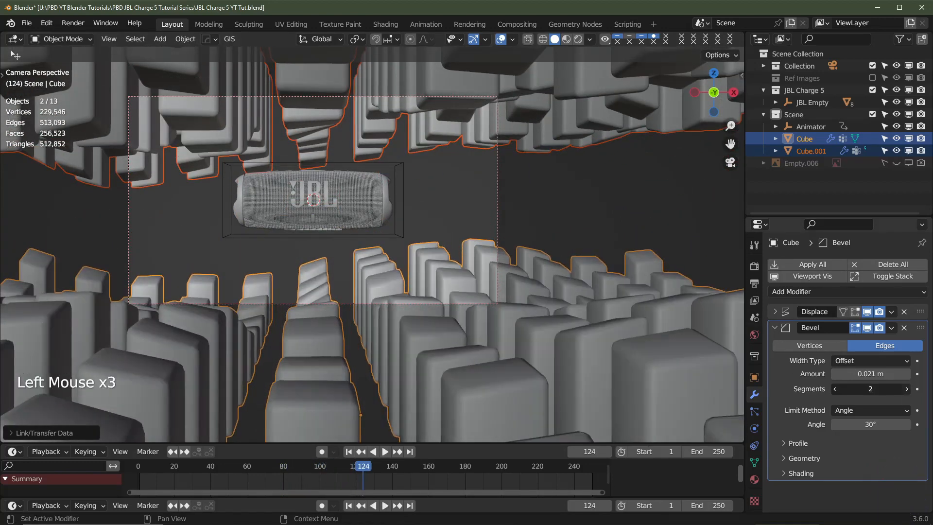
{"action": "left_click", "coordinate": [907, 389]}
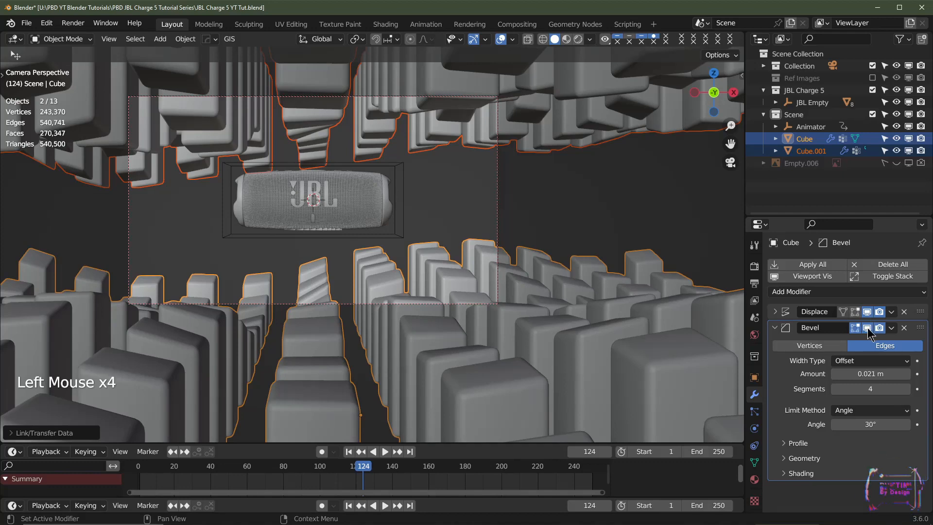
Step: Turn off the Bevel modifier's viewport display on both column grids and replay the animation through the camera
{"action": "left_click", "coordinate": [867, 328]}
{"action": "left_click", "coordinate": [588, 106]}
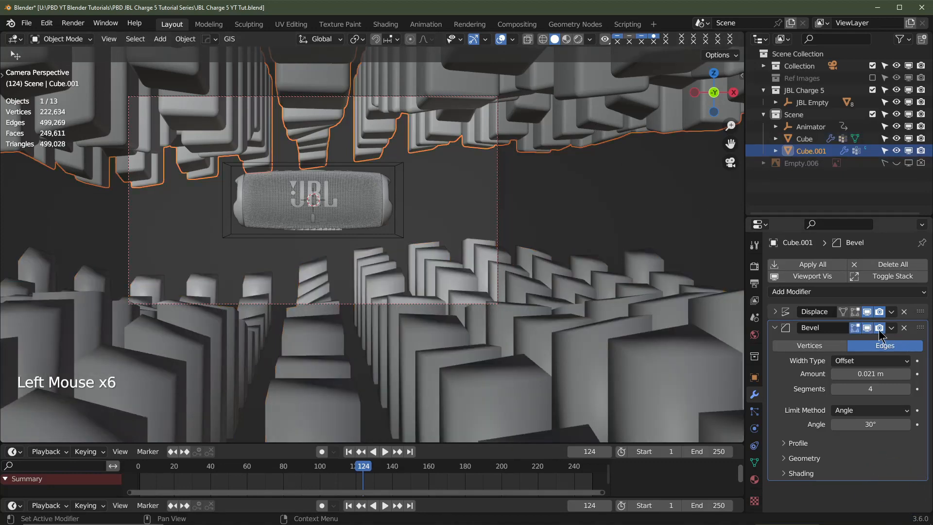
{"action": "left_click", "coordinate": [867, 328]}
{"action": "key", "text": "space"}
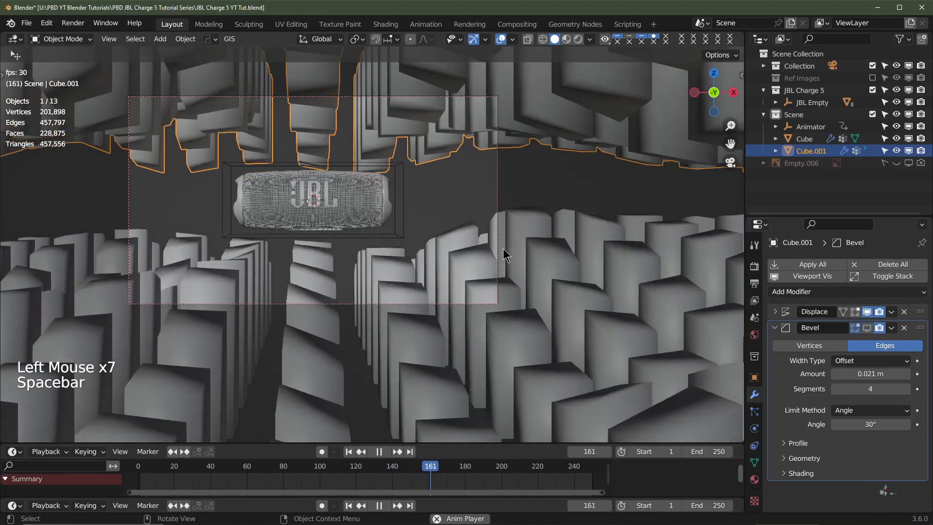
{"action": "middle_click_drag", "start_coordinate": [503, 249], "coordinate": [469, 265], "text": "shift"}
{"action": "key", "text": "space"}
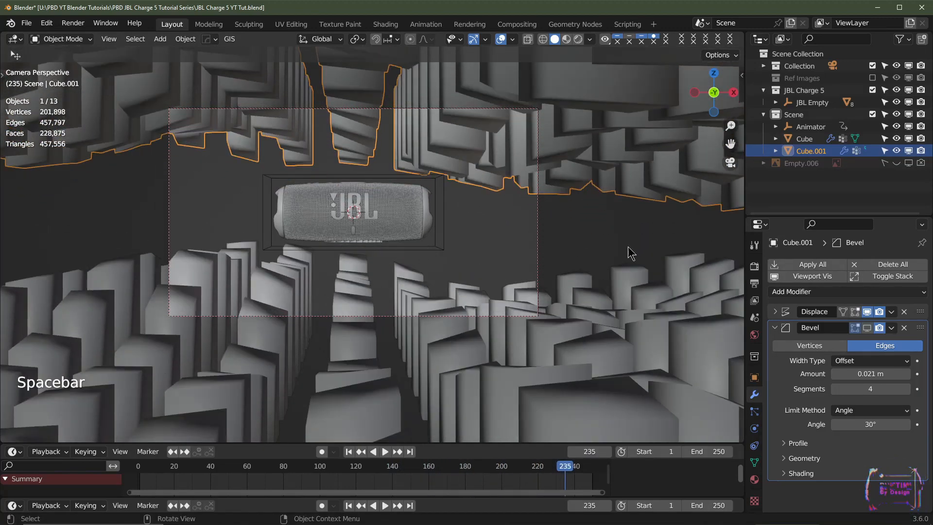
Step: Add an area light at the 3D cursor, between the upper and lower column grids
{"action": "middle_click_drag", "start_coordinate": [627, 252], "coordinate": [535, 267]}
{"action": "scroll", "coordinate": [535, 267], "scroll_direction": "down", "scroll_amount": 5}
{"action": "scroll", "coordinate": [492, 269], "scroll_direction": "up", "scroll_amount": 3}
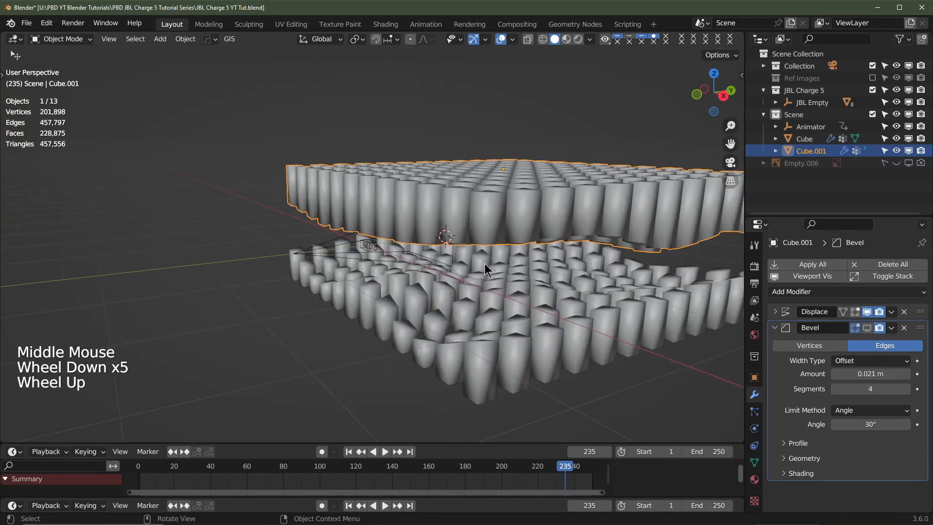
{"action": "middle_click_drag", "start_coordinate": [441, 296], "coordinate": [520, 294]}
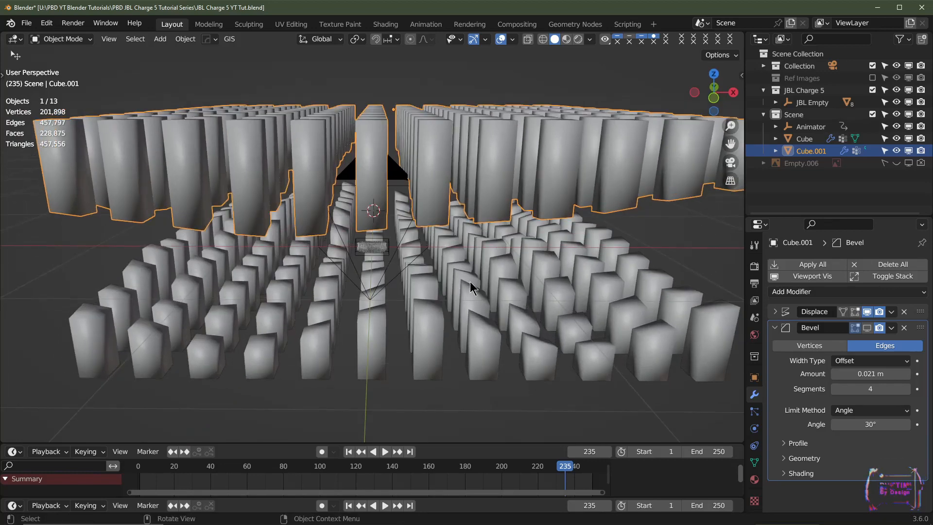
{"action": "scroll", "coordinate": [464, 265], "scroll_direction": "down", "scroll_amount": 2}
{"action": "middle_click_drag", "start_coordinate": [469, 254], "coordinate": [484, 277]}
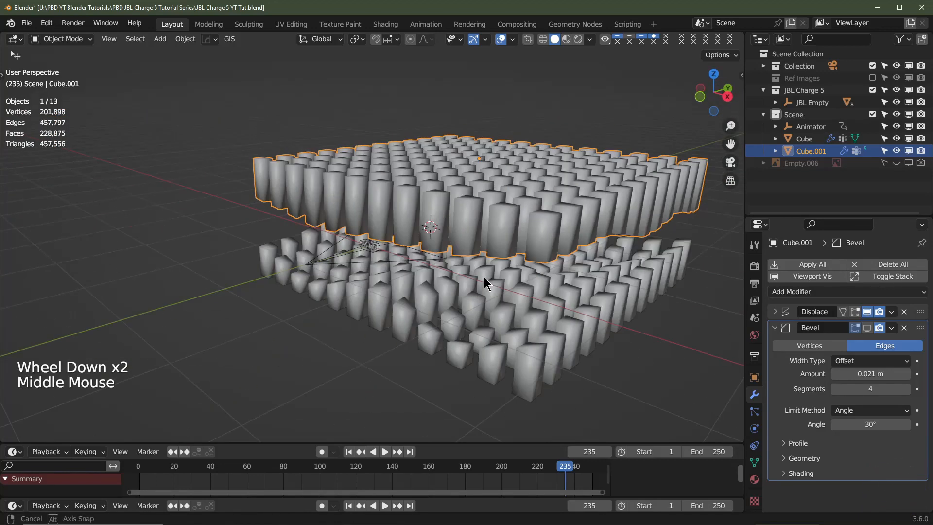
{"action": "key", "text": "shift+a"}
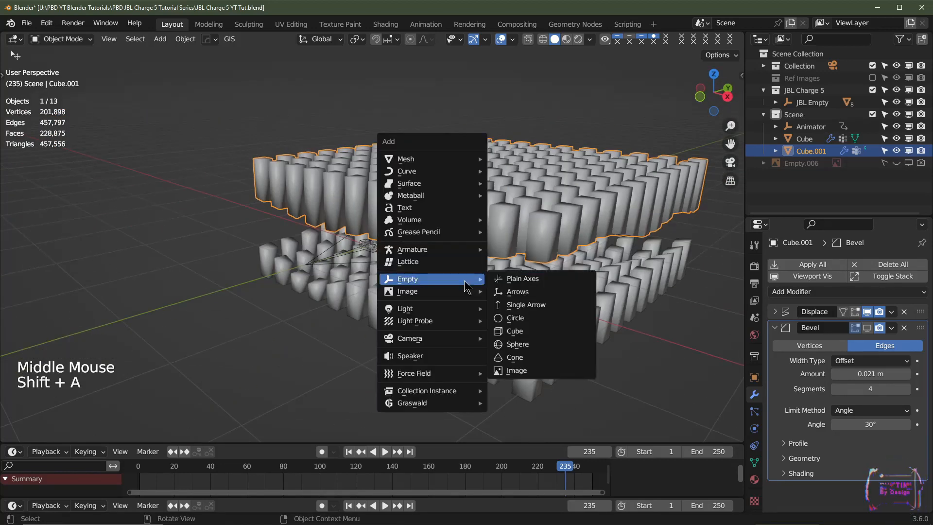
{"action": "mouse_move", "coordinate": [447, 189]}
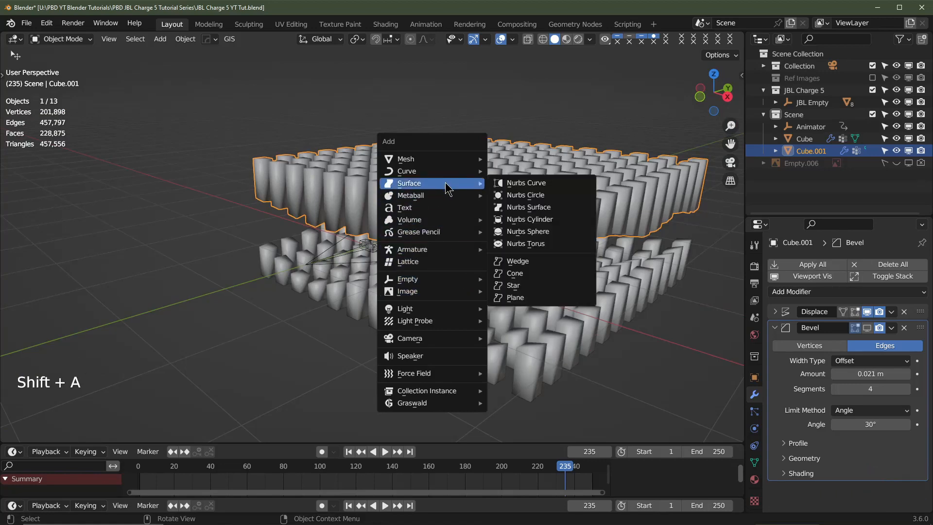
{"action": "mouse_move", "coordinate": [467, 309]}
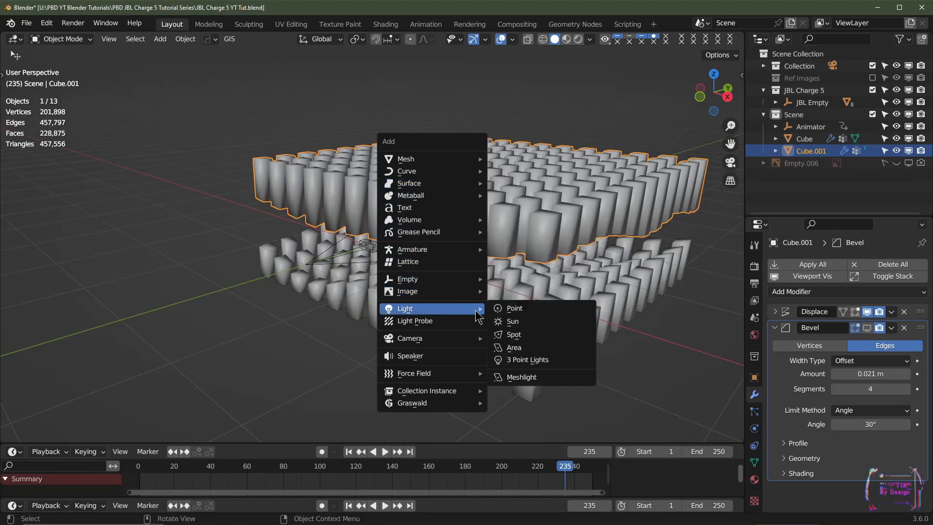
{"action": "left_click", "coordinate": [534, 351]}
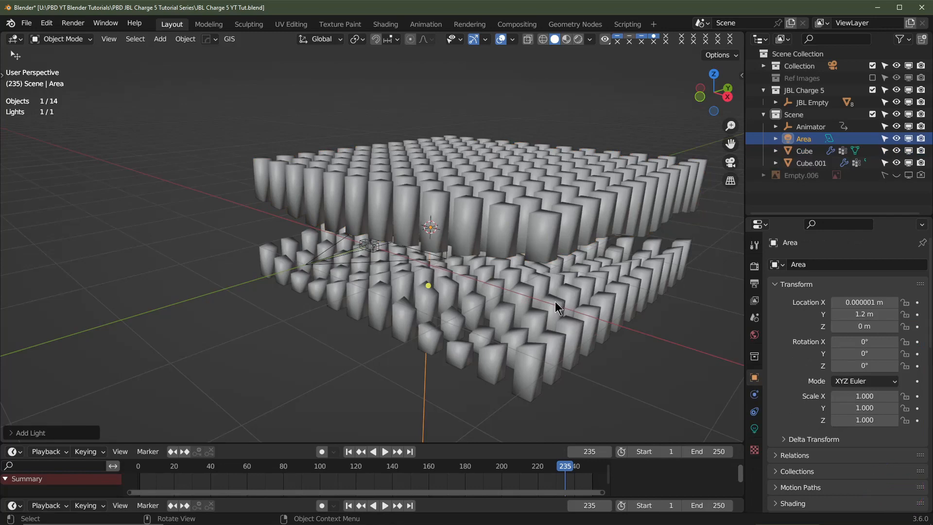
Step: Rotate the area light to -90° about X in the right side view so it faces the camera
{"action": "key", "text": "KP_3"}
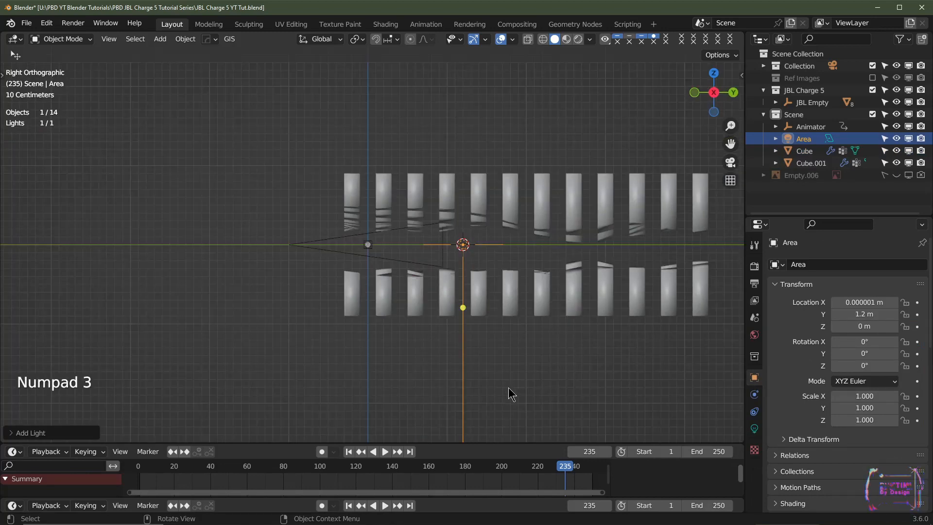
{"action": "key", "text": "r"}
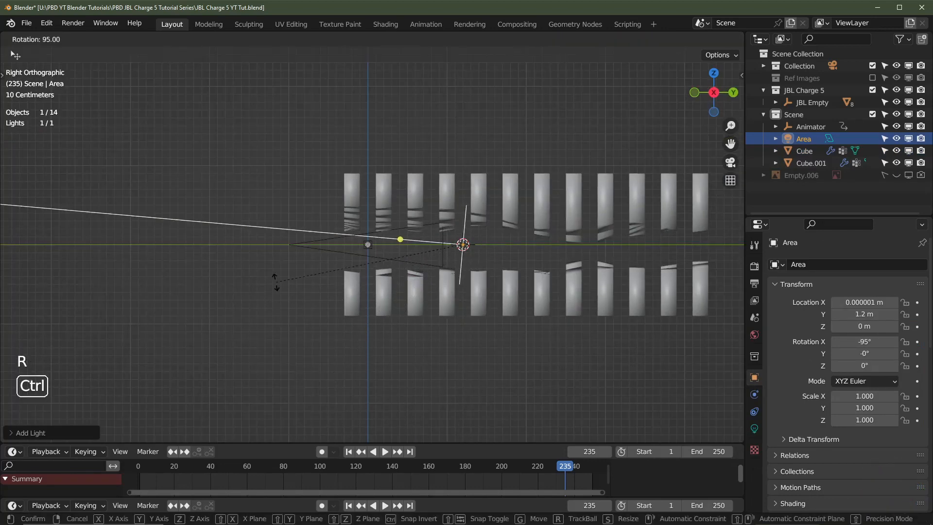
{"action": "left_click", "coordinate": [270, 308]}
Step: Move the area light along Y to 5 m, behind the far end of the column grids
{"action": "middle_click_drag", "start_coordinate": [589, 343], "coordinate": [349, 369], "text": "shift"}
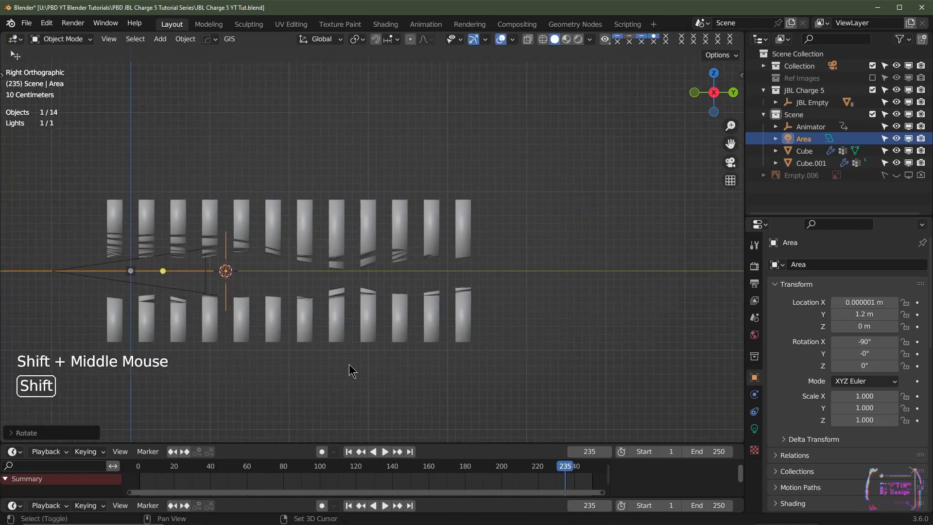
{"action": "key", "text": "g"}
{"action": "key", "text": "y"}
{"action": "key", "text": "ctrl"}
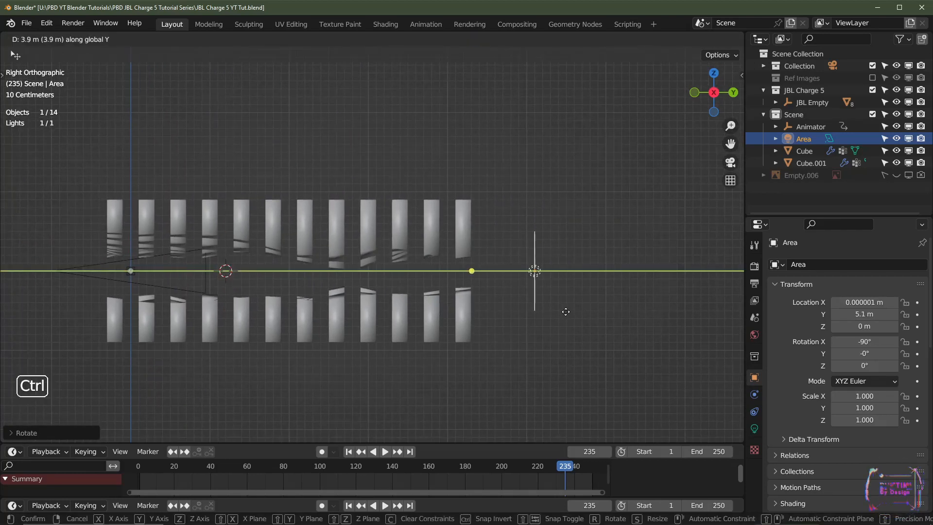
{"action": "left_click", "coordinate": [562, 311]}
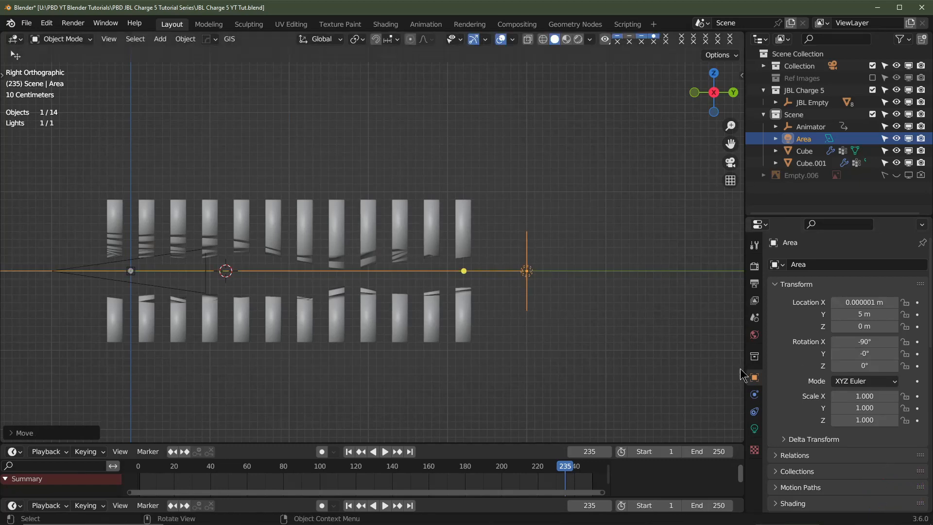
Step: Change the area light's shape to Rectangle
{"action": "middle_click_drag", "start_coordinate": [564, 319], "coordinate": [562, 375]}
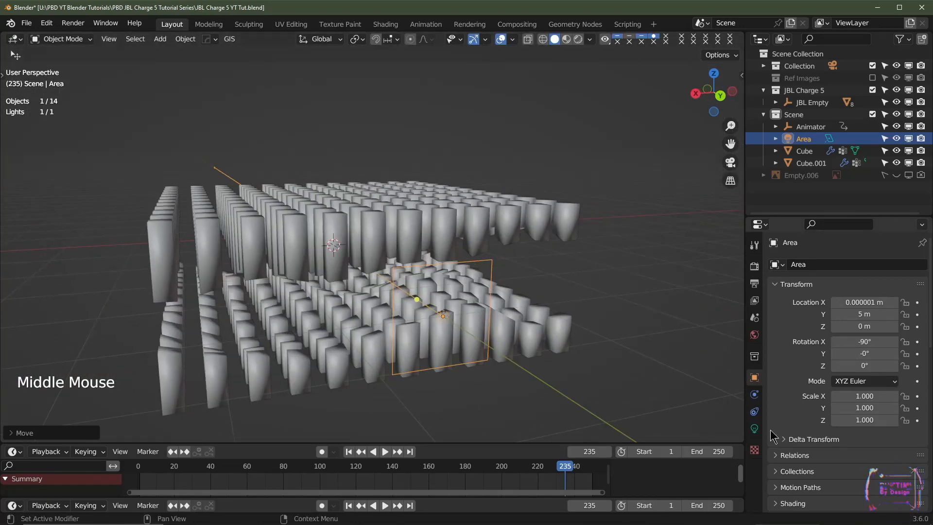
{"action": "left_click", "coordinate": [755, 429]}
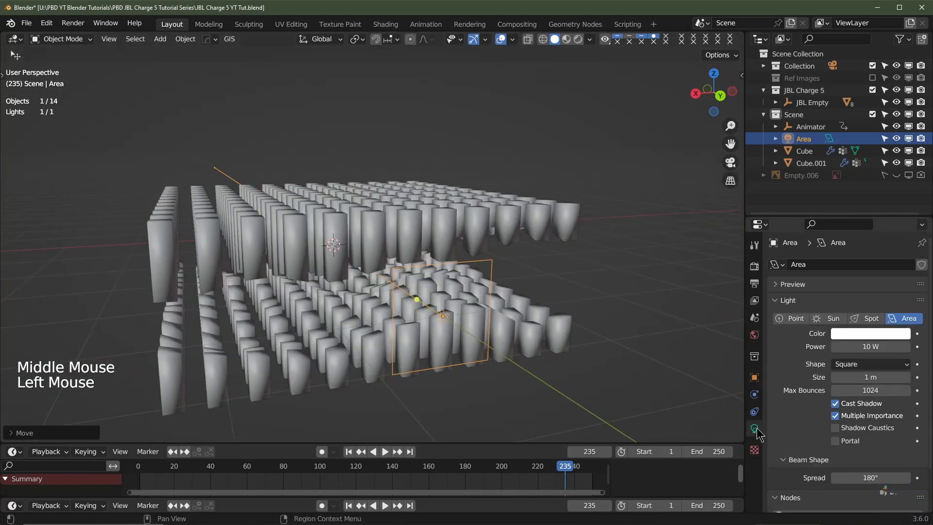
{"action": "left_click", "coordinate": [867, 365]}
{"action": "left_click", "coordinate": [869, 389]}
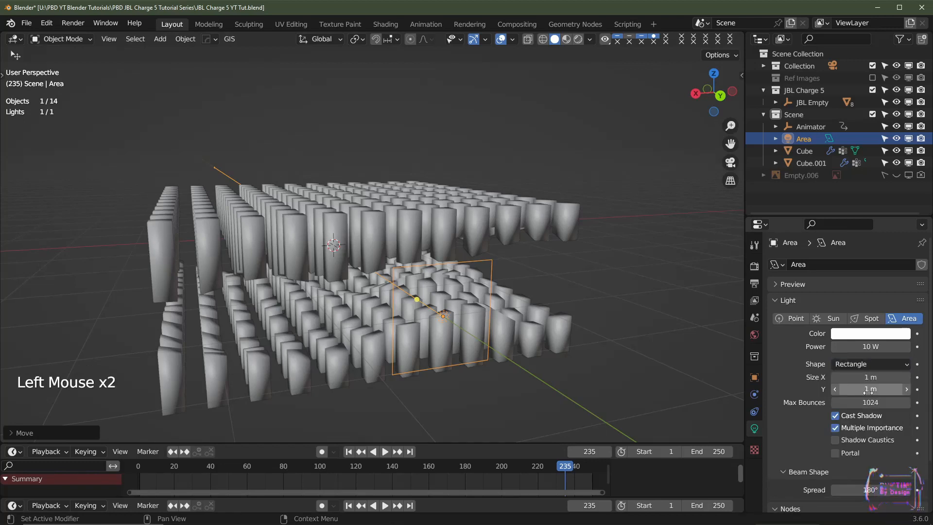
Step: Set the area light's X size to 5 m and color it blue (hue 0.633, saturation 1) in the rendered camera view
{"action": "left_click_drag", "start_coordinate": [870, 377], "coordinate": [918, 378]}
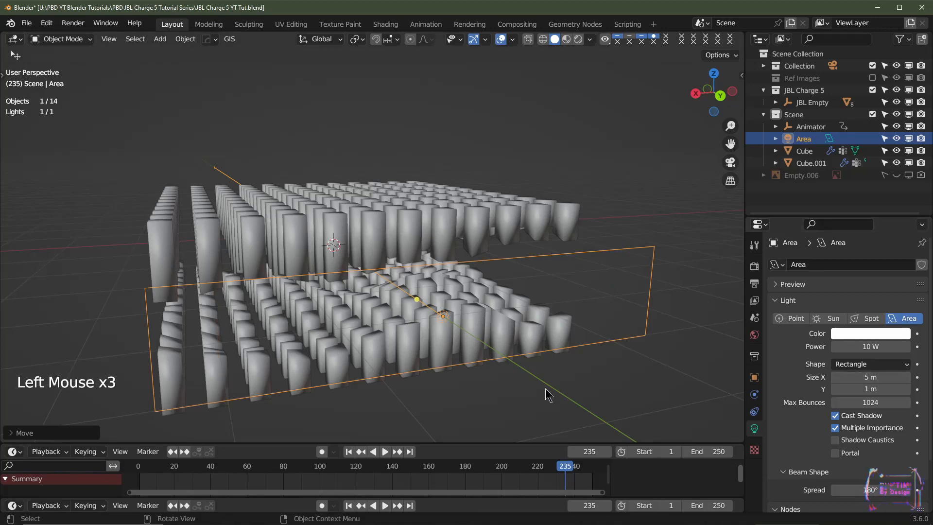
{"action": "key", "text": "KP_0"}
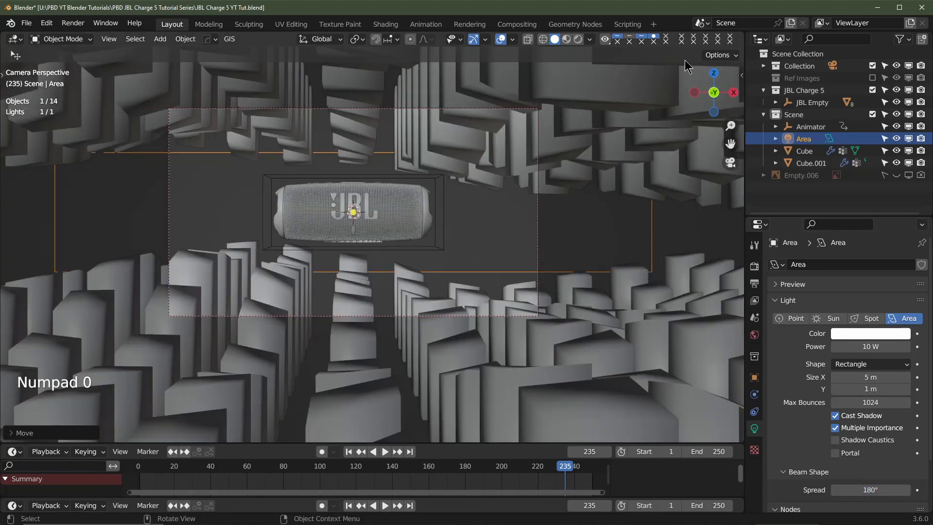
{"action": "left_click", "coordinate": [578, 39]}
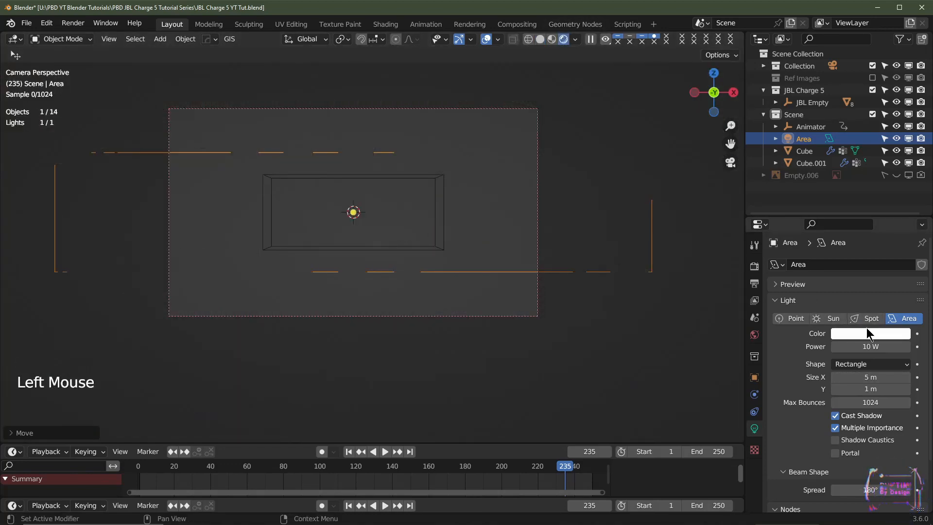
{"action": "left_click", "coordinate": [867, 334]}
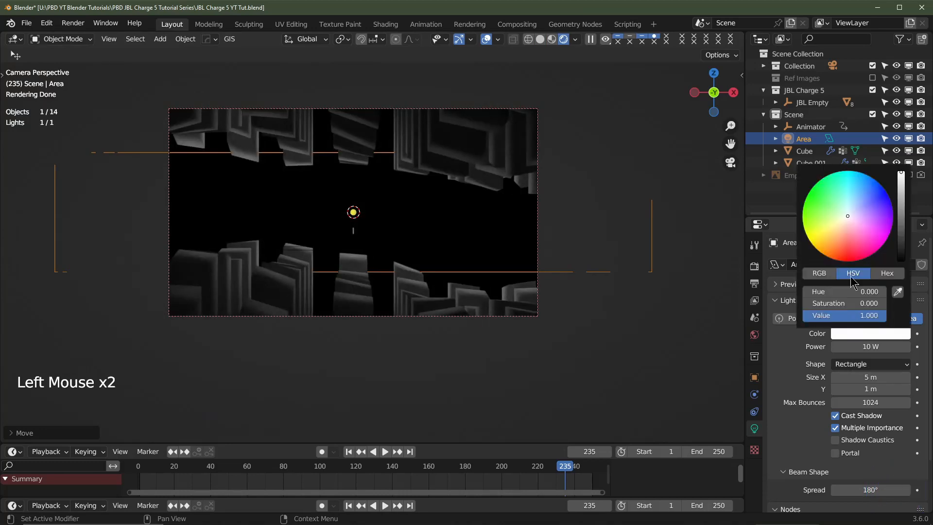
{"action": "left_click", "coordinate": [864, 203]}
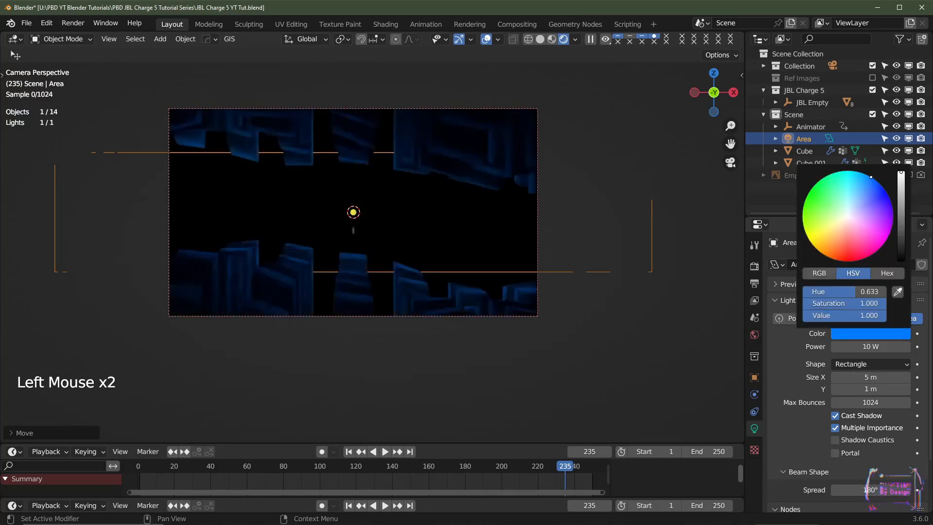
Step: Try a power of 250 W on the blue area light
{"action": "left_click", "coordinate": [871, 346]}
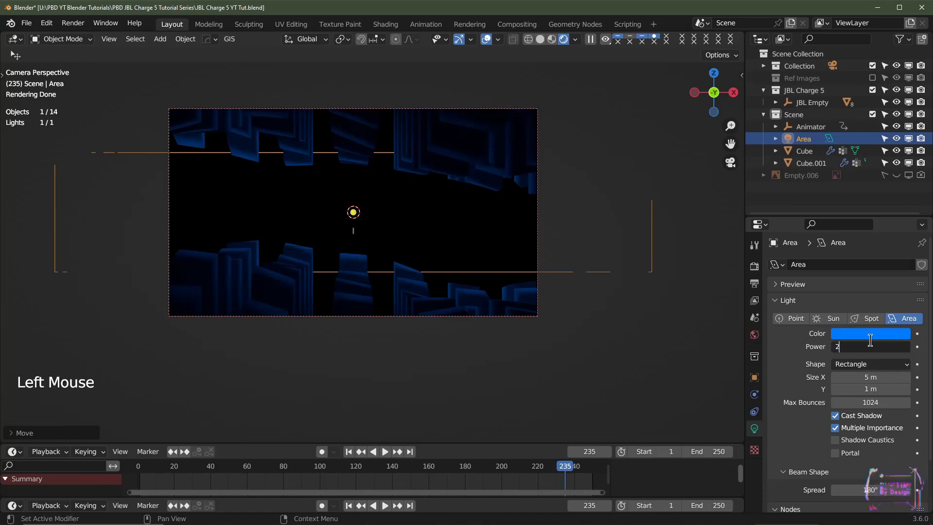
{"action": "type", "text": "250"}
{"action": "key", "text": "Return"}
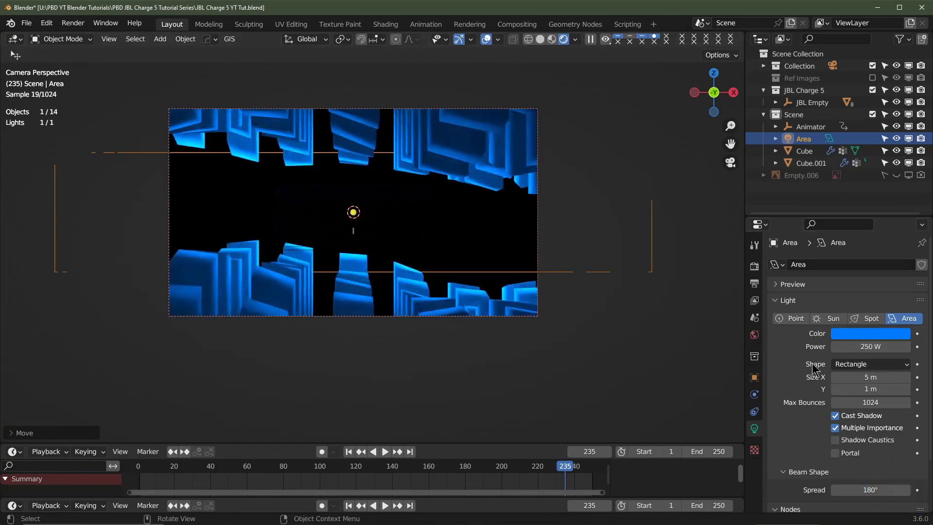
Step: Set the blue area light's power to 100 W
{"action": "left_click", "coordinate": [869, 346]}
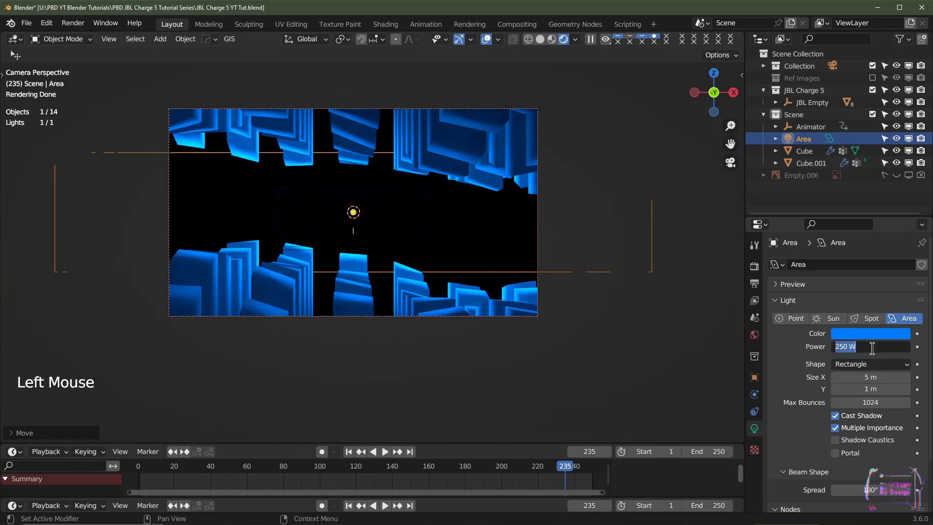
{"action": "type", "text": "100"}
{"action": "key", "text": "Return"}
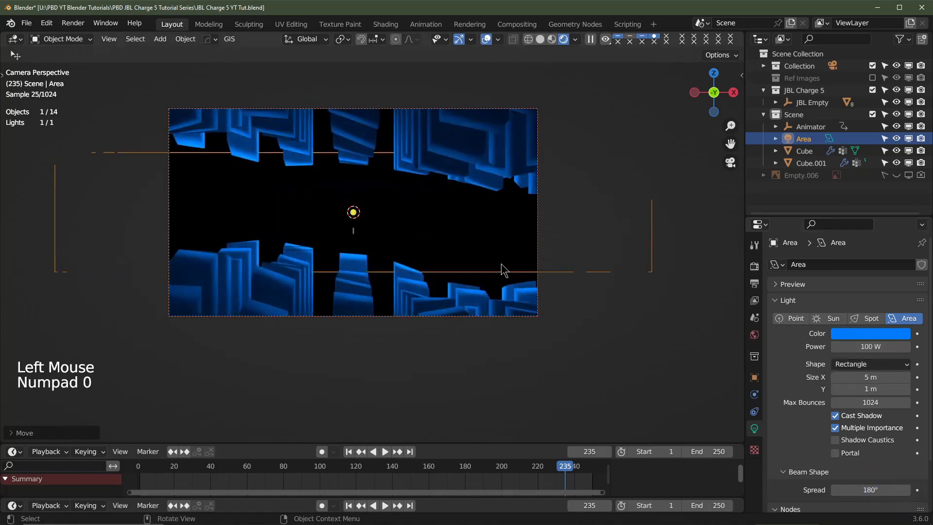
Step: Return to solid shading and add a second area light at the 3D cursor
{"action": "middle_click_drag", "start_coordinate": [632, 267], "coordinate": [557, 57]}
{"action": "left_click", "coordinate": [541, 39]}
{"action": "scroll", "coordinate": [520, 234], "scroll_direction": "down", "scroll_amount": 3}
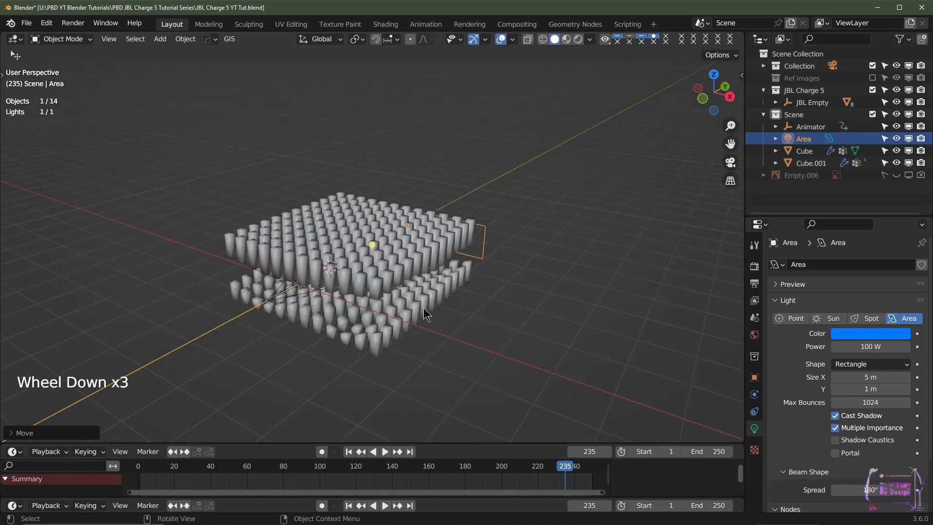
{"action": "key", "text": "shift+a"}
{"action": "mouse_move", "coordinate": [425, 311]}
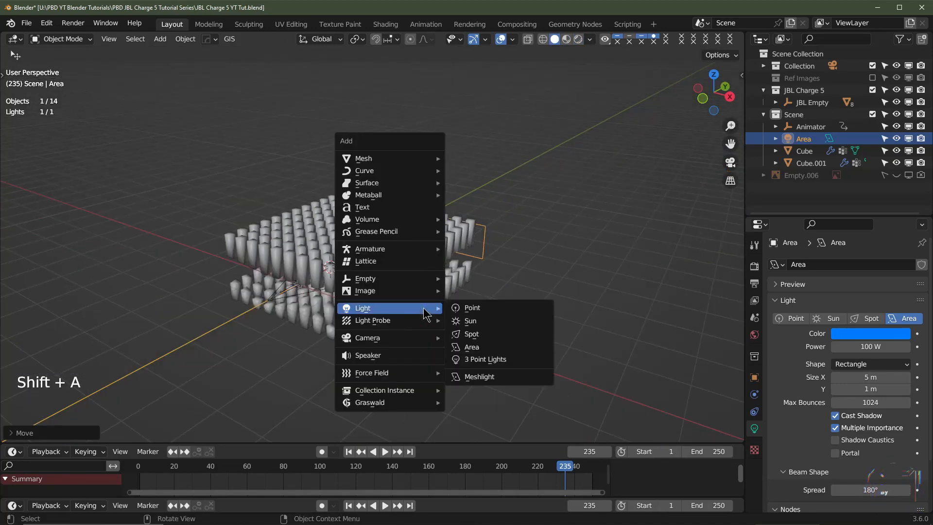
{"action": "left_click", "coordinate": [490, 348]}
Step: Rotate the new area light 90° in the front view so it points along negative X
{"action": "key", "text": "KP_1"}
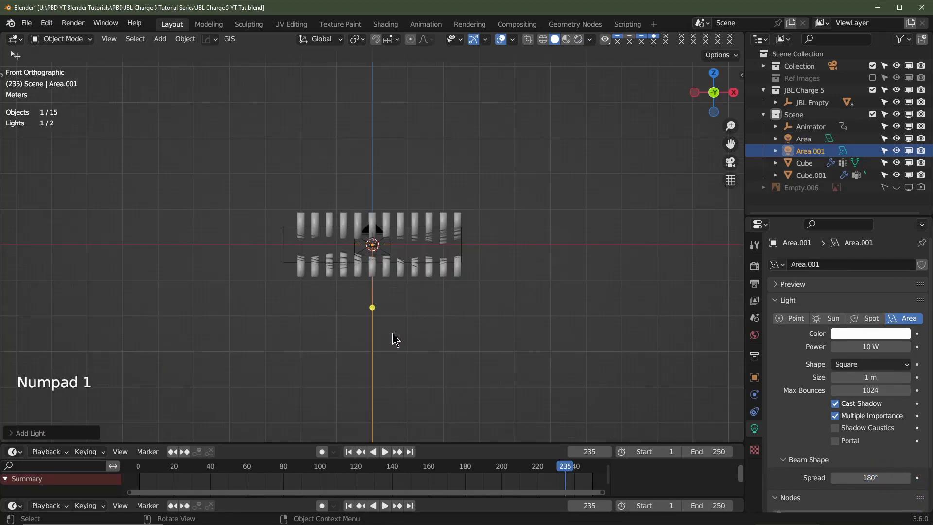
{"action": "key", "text": "r"}
{"action": "key", "text": "ctrl"}
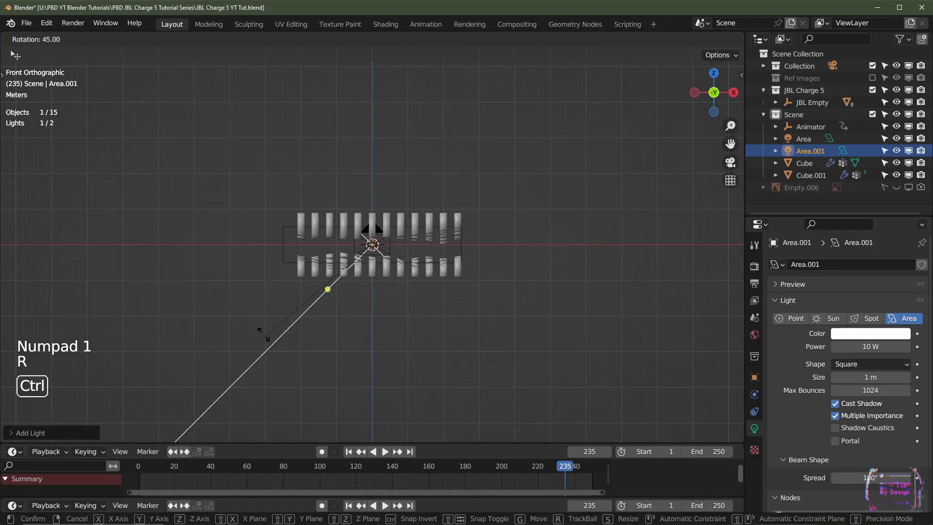
{"action": "left_click", "coordinate": [227, 235]}
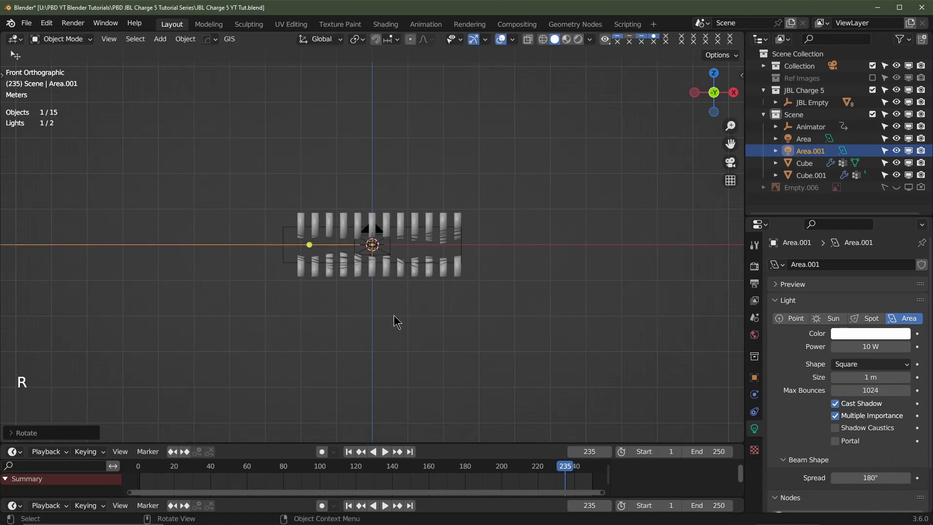
Step: Move the new area light about 3 m along X, just outside the side of the column grids
{"action": "key", "text": "g"}
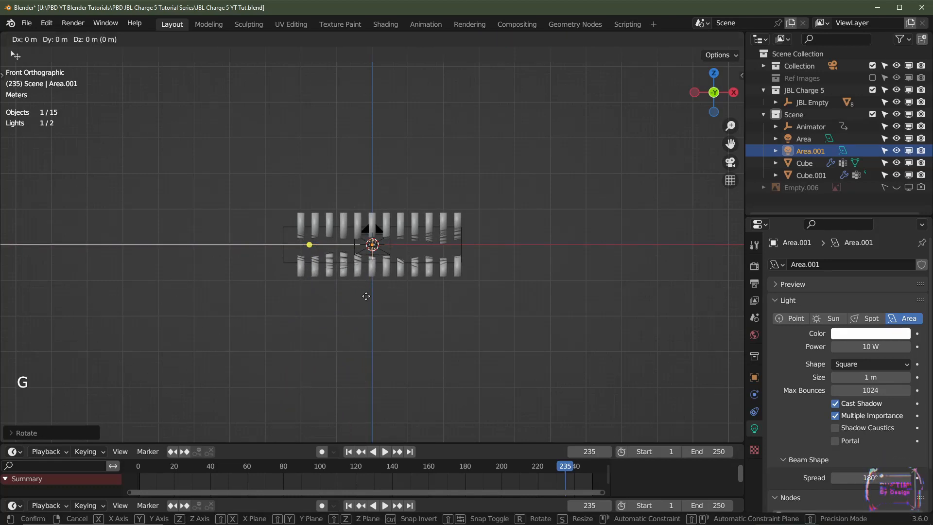
{"action": "key", "text": "x"}
{"action": "key", "text": "ctrl"}
{"action": "left_click", "coordinate": [477, 289]}
Step: Move the side area light about 0.8 m along Y in the right side view, toward the middle of the columns
{"action": "middle_click_drag", "start_coordinate": [590, 308], "coordinate": [462, 321]}
{"action": "key", "text": "KP_3"}
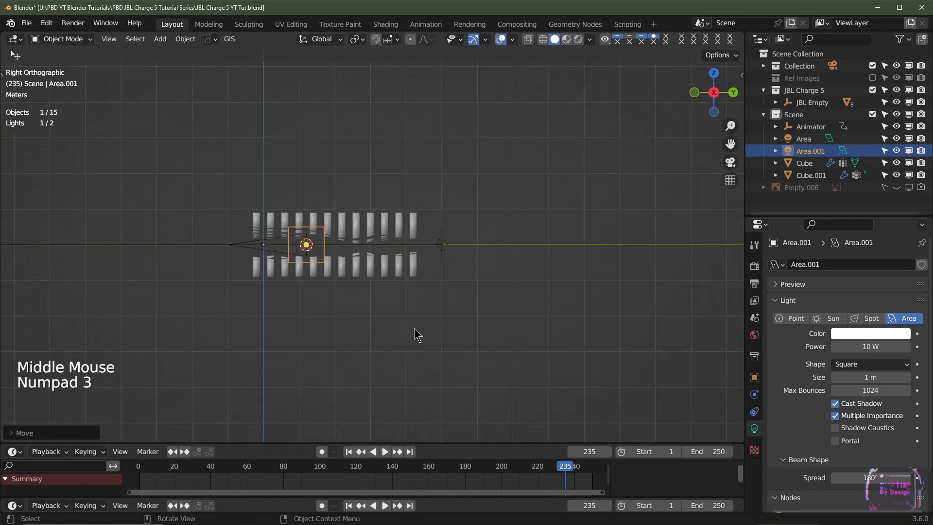
{"action": "scroll", "coordinate": [359, 309], "scroll_direction": "up", "scroll_amount": 2}
{"action": "key", "text": "y"}
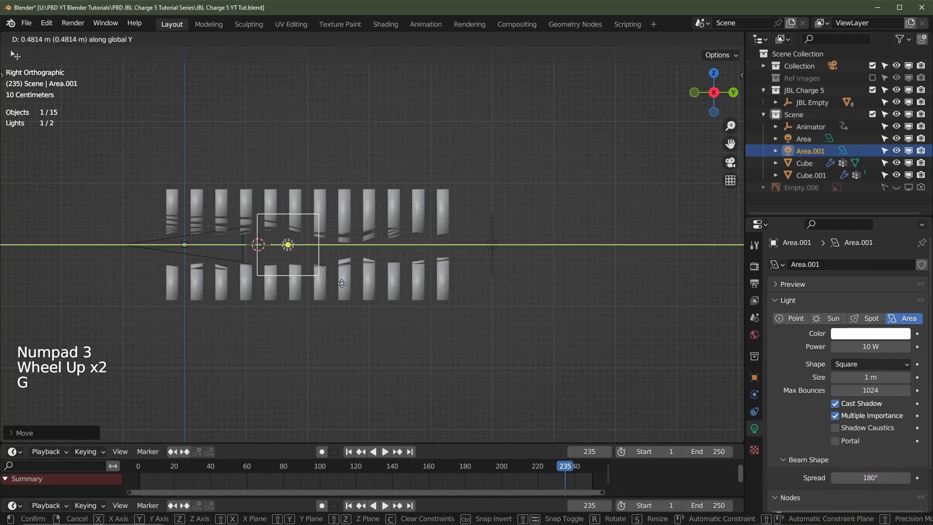
{"action": "left_click", "coordinate": [360, 290], "text": "ctrl"}
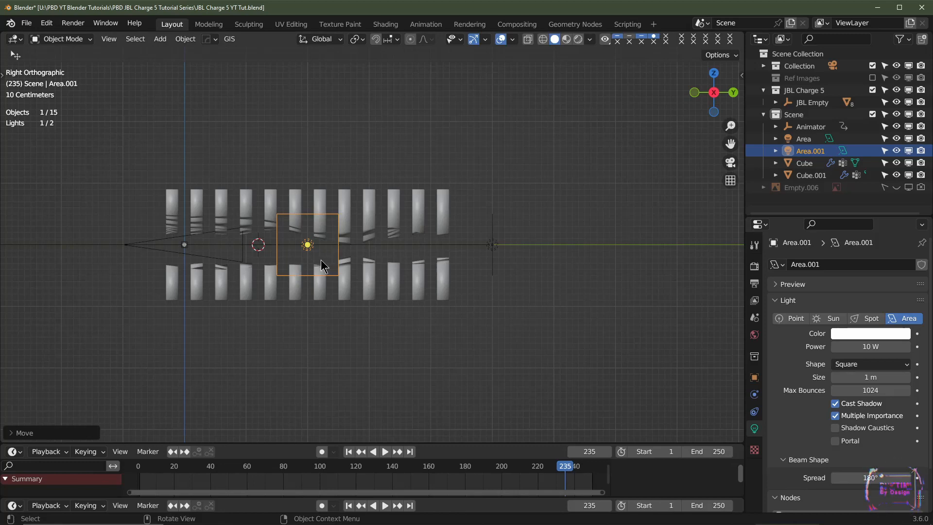
Step: Hide the blue area light and color the side light orange (hue 0.027, saturation 1) in the rendered camera view
{"action": "key", "text": "KP_0"}
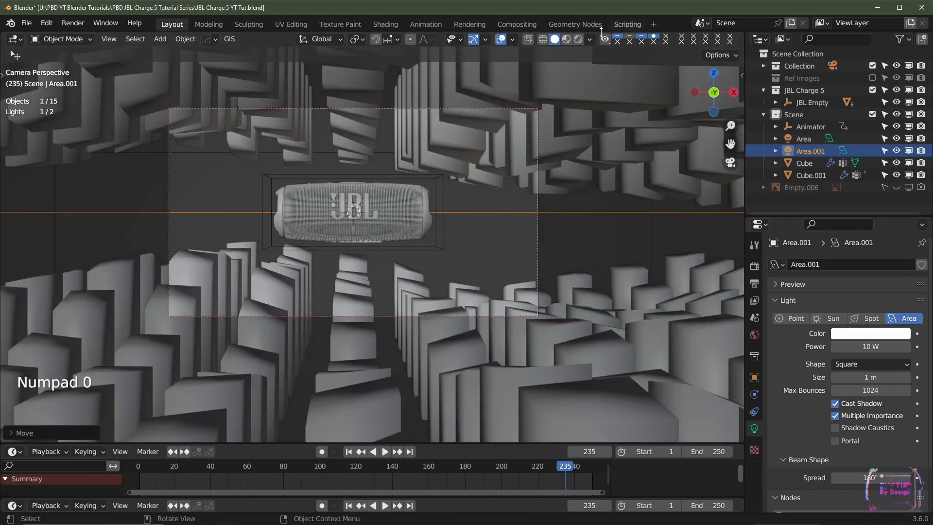
{"action": "left_click", "coordinate": [897, 139]}
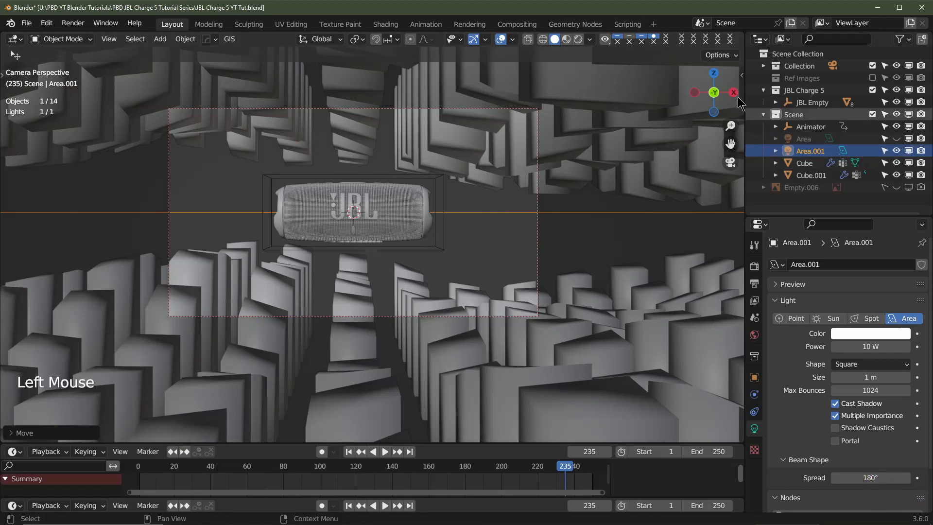
{"action": "left_click", "coordinate": [578, 39]}
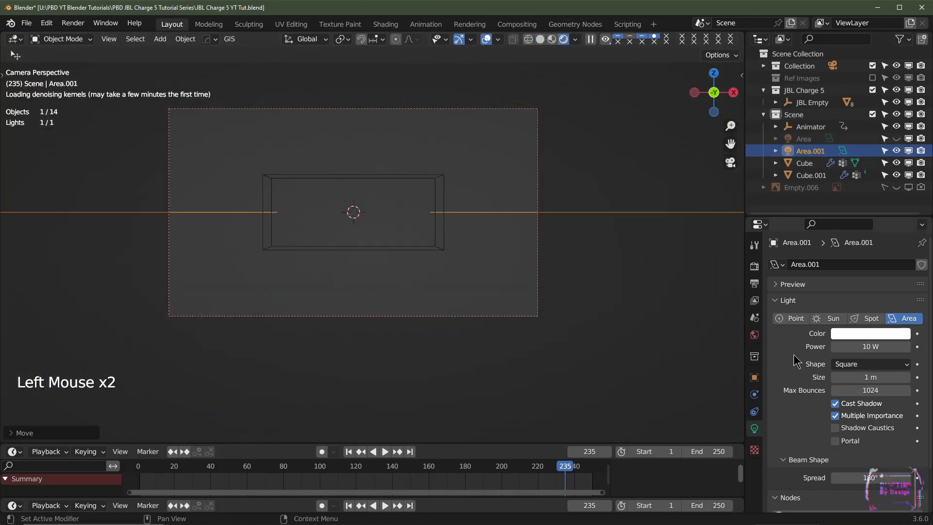
{"action": "left_click", "coordinate": [869, 334]}
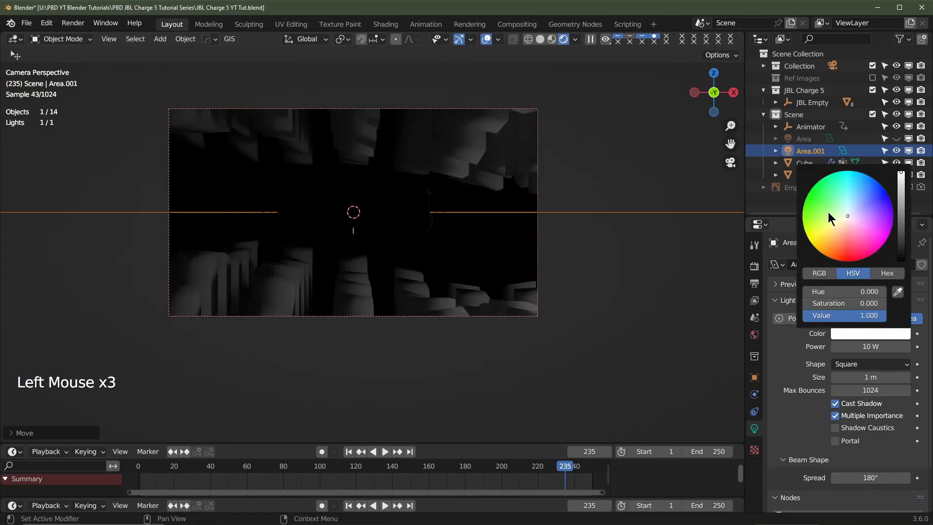
{"action": "left_click", "coordinate": [828, 256]}
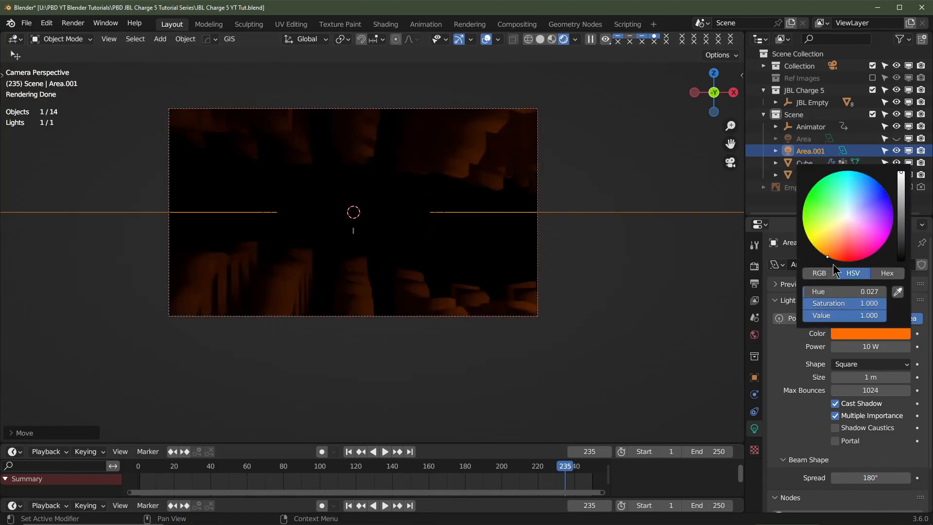
Step: Set the orange area light's power to 50 W and its shape to Disk
{"action": "left_click", "coordinate": [863, 347]}
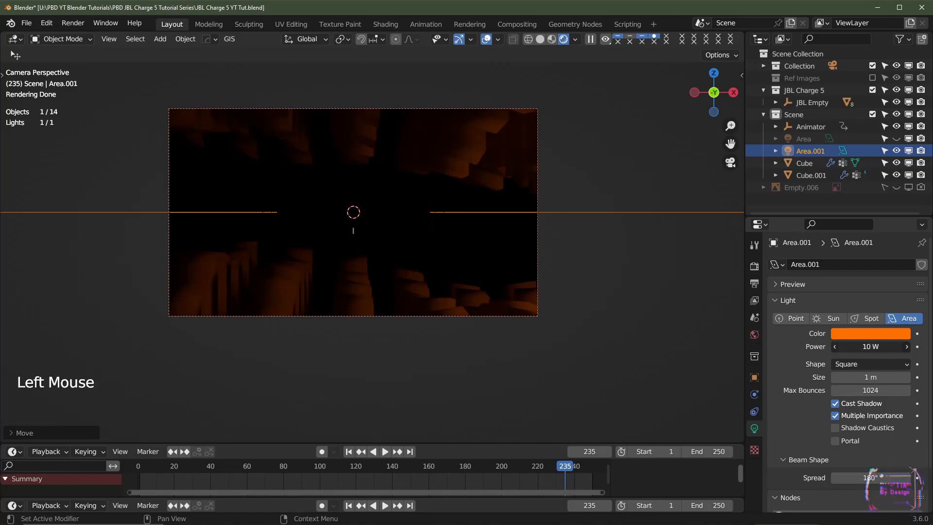
{"action": "type", "text": "30"}
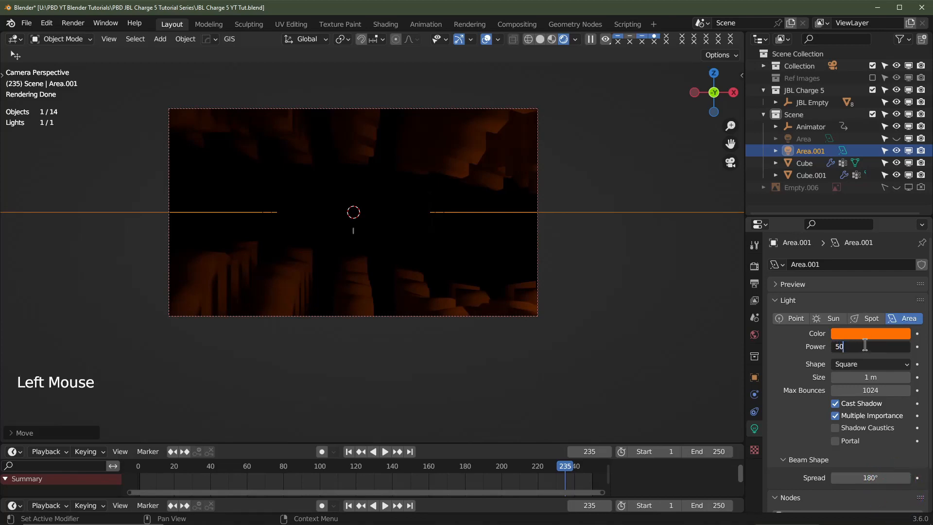
{"action": "key", "text": "Return"}
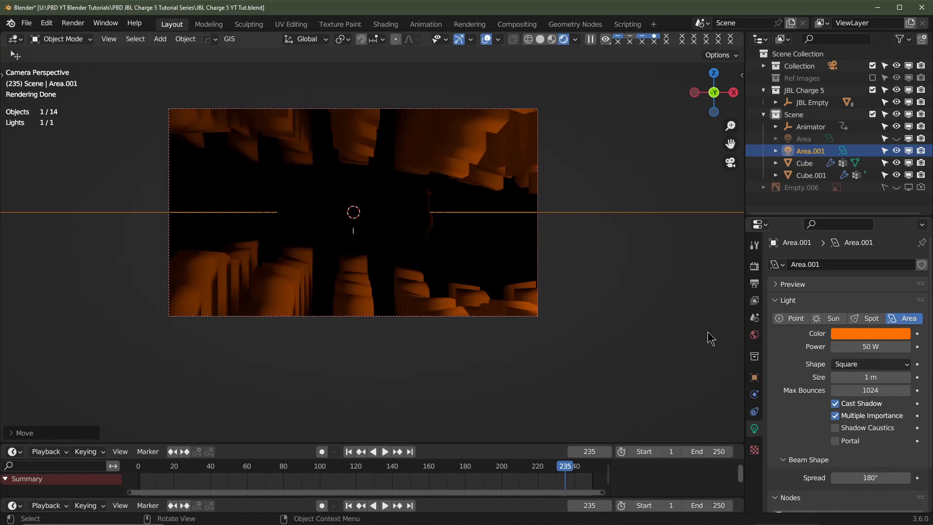
{"action": "left_click", "coordinate": [855, 364]}
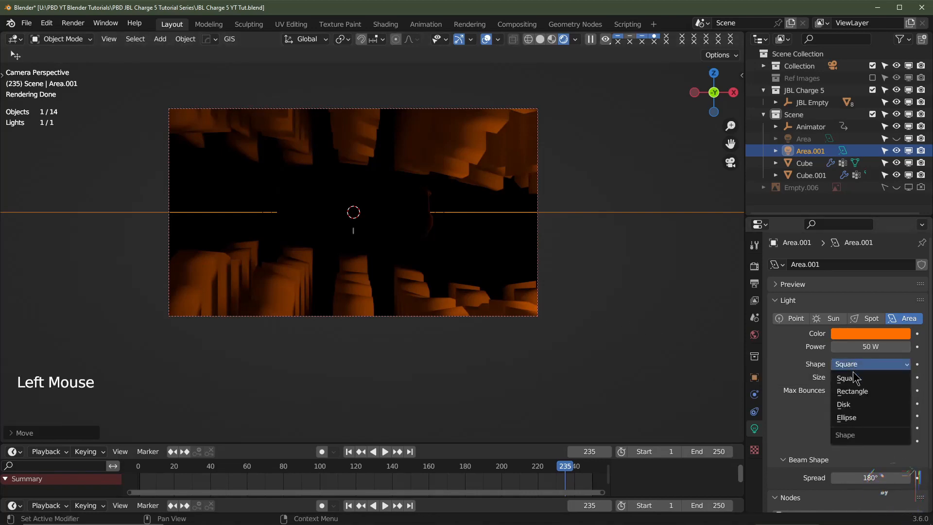
{"action": "left_click", "coordinate": [856, 405]}
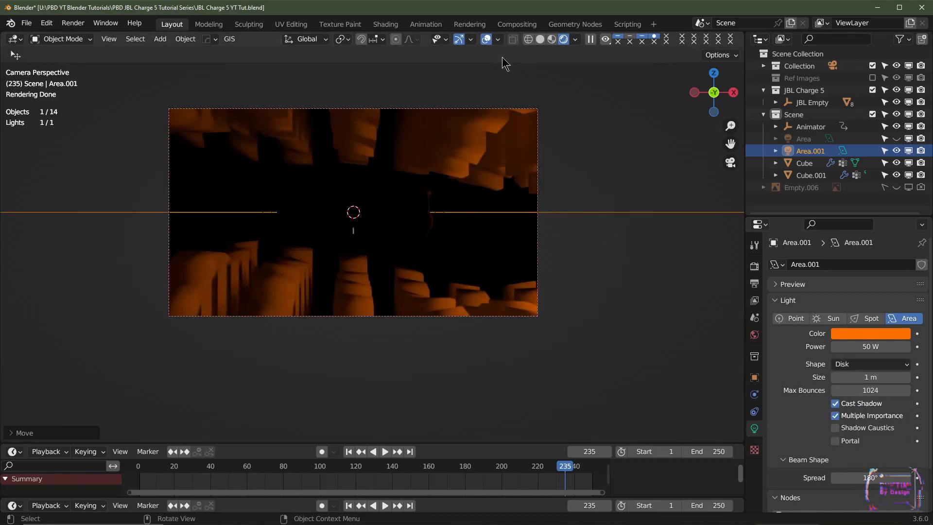
Step: Make a linked duplicate of the orange light in the solid top view and move it -6 m along X
{"action": "left_click", "coordinate": [541, 39]}
{"action": "scroll", "coordinate": [529, 210], "scroll_direction": "down", "scroll_amount": 4}
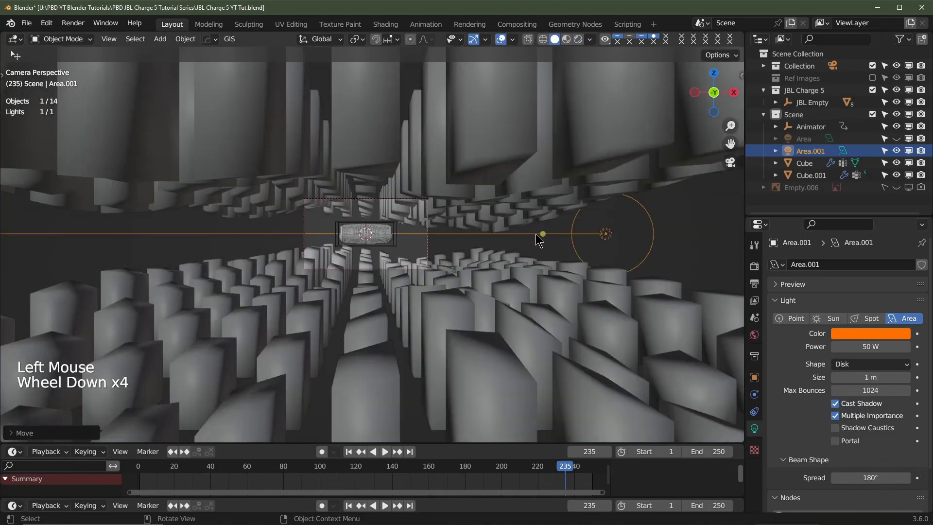
{"action": "key", "text": "KP_1"}
{"action": "key", "text": "KP_7"}
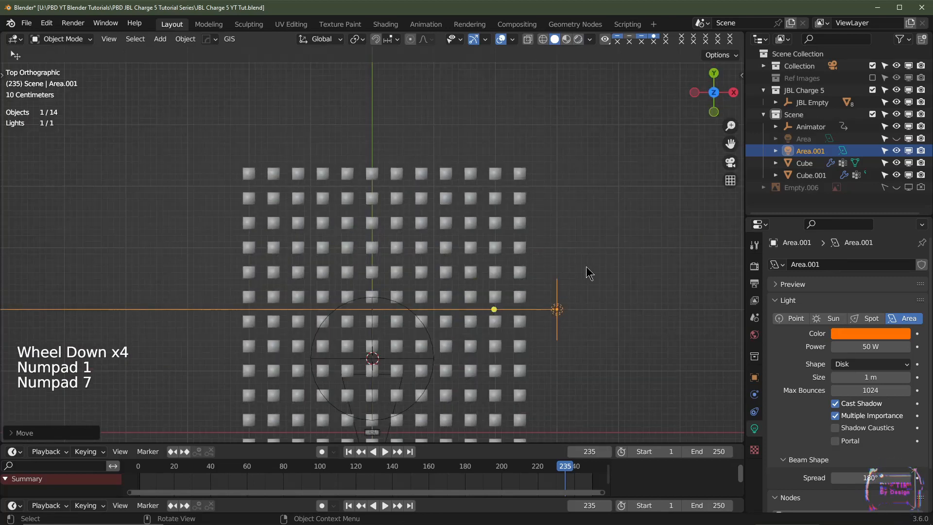
{"action": "middle_click_drag", "start_coordinate": [543, 313], "coordinate": [540, 275], "text": "shift"}
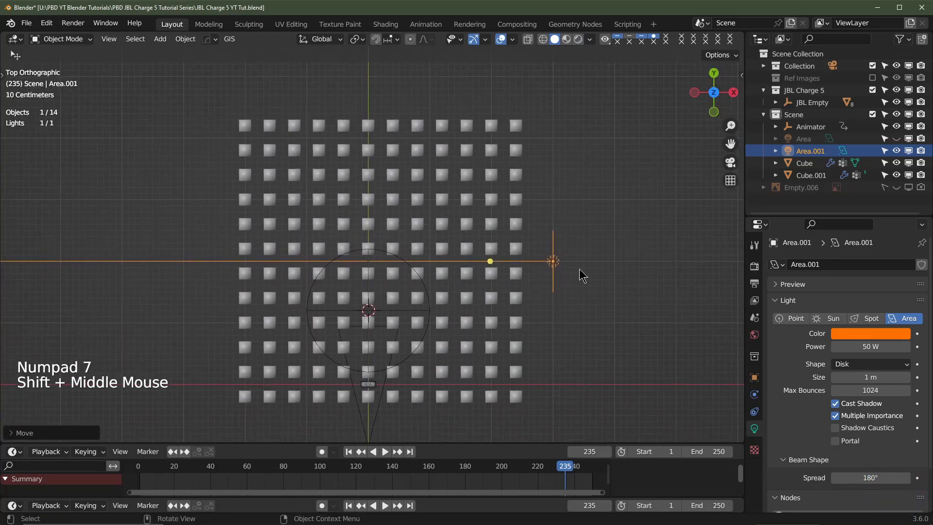
{"action": "key", "text": "alt+d"}
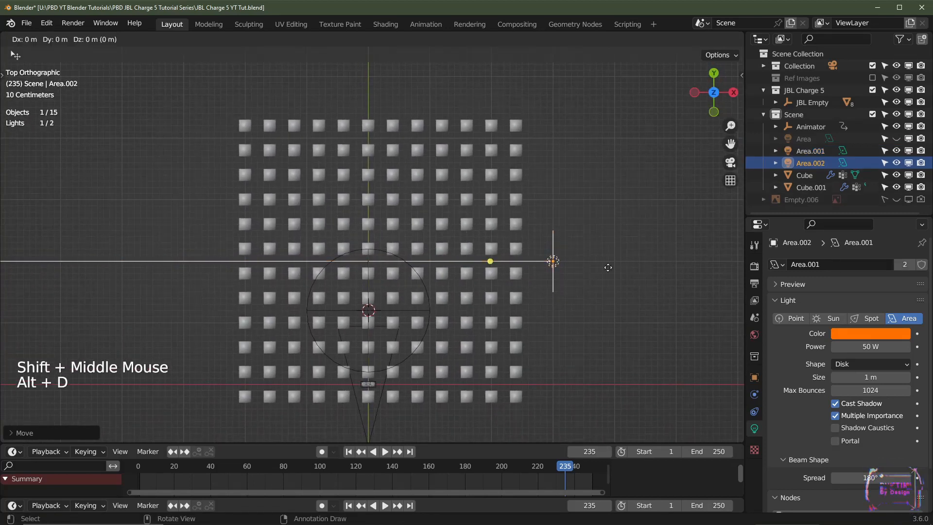
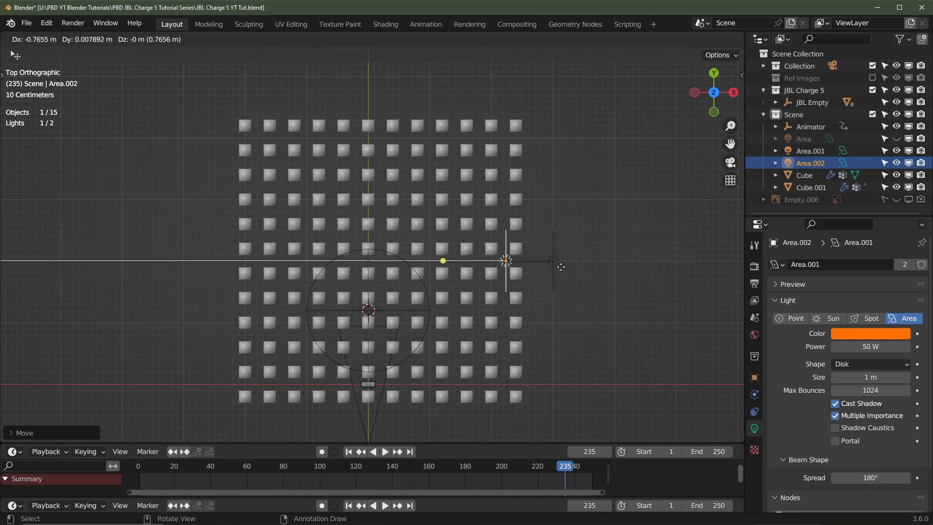
{"action": "key", "text": "x"}
{"action": "key", "text": "ctrl"}
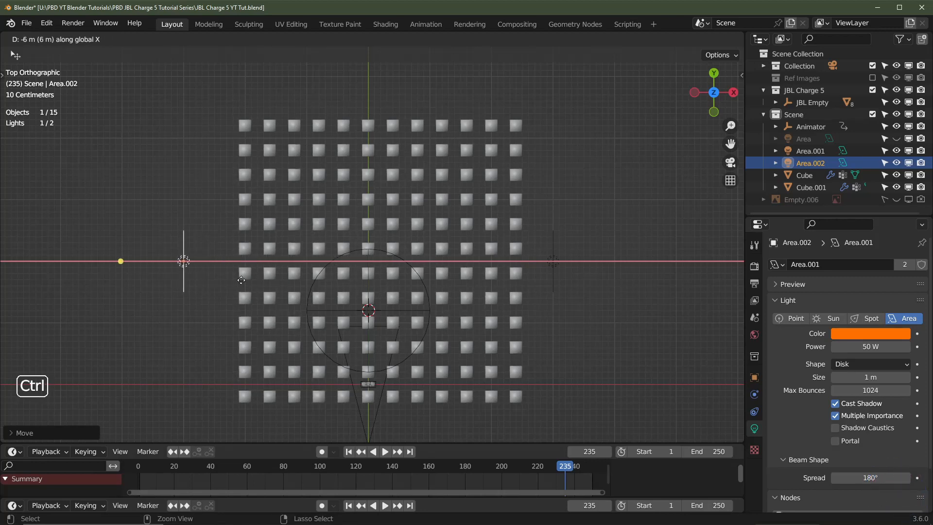
{"action": "left_click", "coordinate": [241, 280]}
Step: Rotate the duplicated orange light by 180° in the top view to face the columns
{"action": "type", "text": "r"}
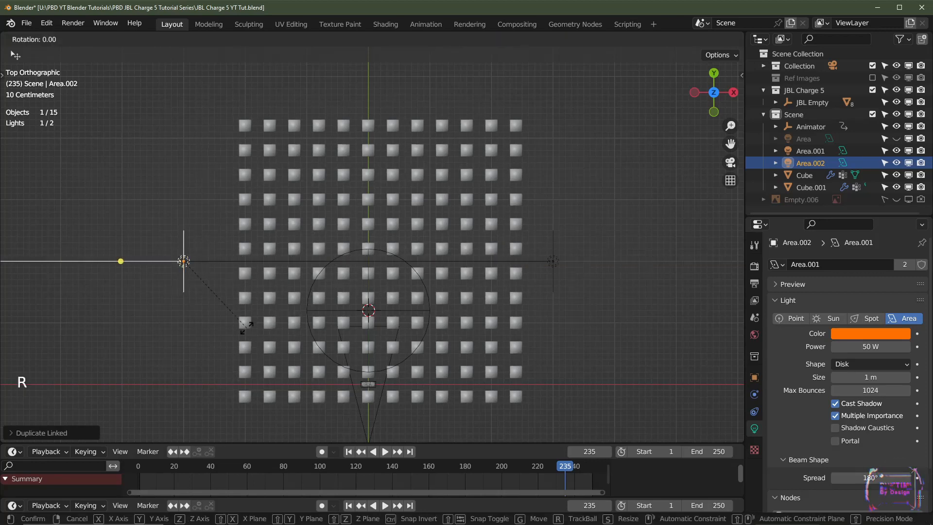
{"action": "type", "text": "180"}
{"action": "key", "text": "Return"}
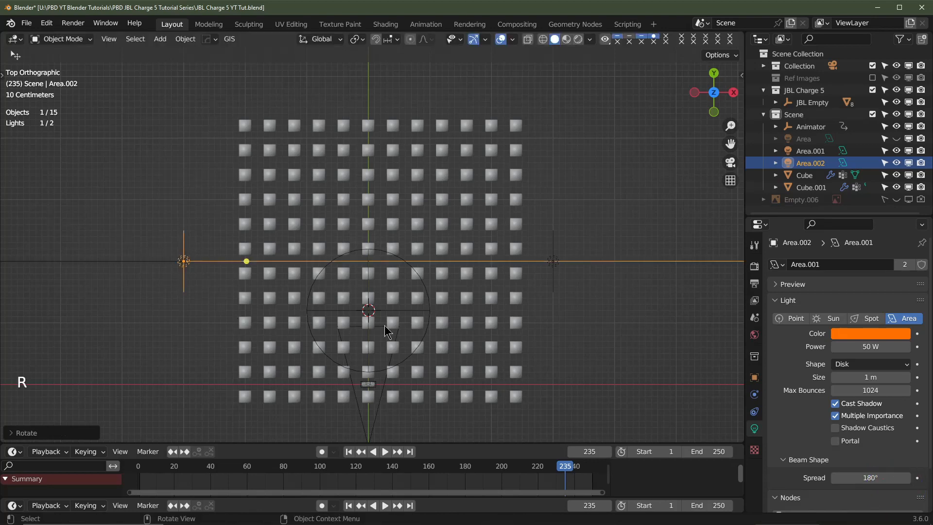
Step: Show the rendered camera view framed on the speaker and unhide the blue area light
{"action": "key", "text": "KP_0"}
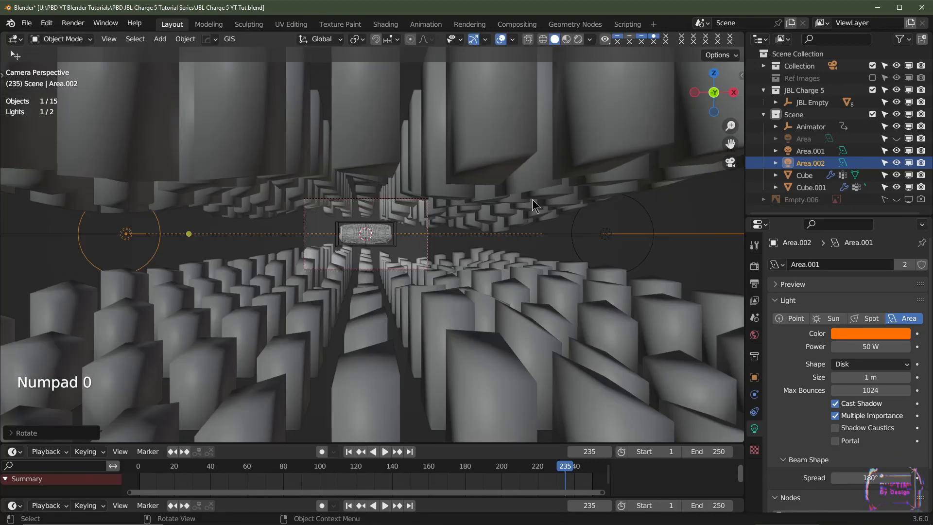
{"action": "scroll", "coordinate": [434, 292], "scroll_direction": "up", "scroll_amount": 2}
{"action": "scroll", "coordinate": [433, 290], "scroll_direction": "up", "scroll_amount": 2}
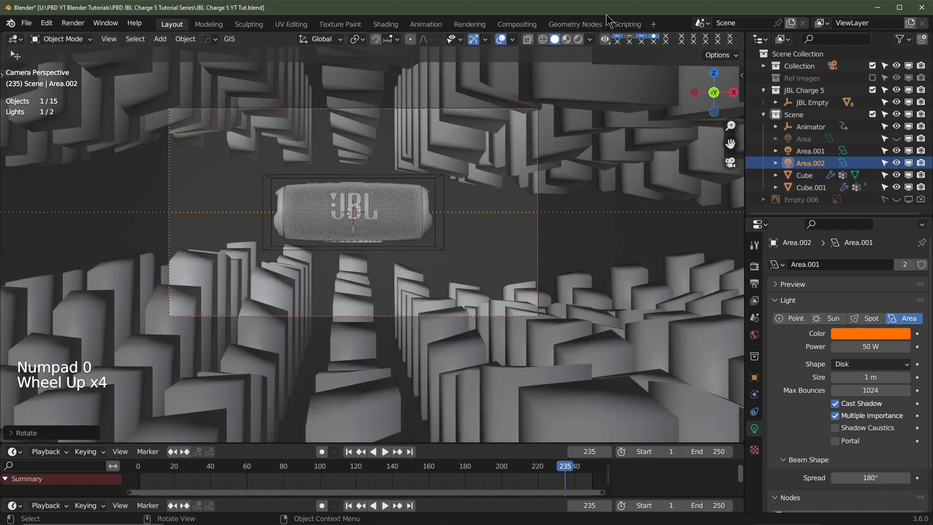
{"action": "left_click", "coordinate": [578, 39]}
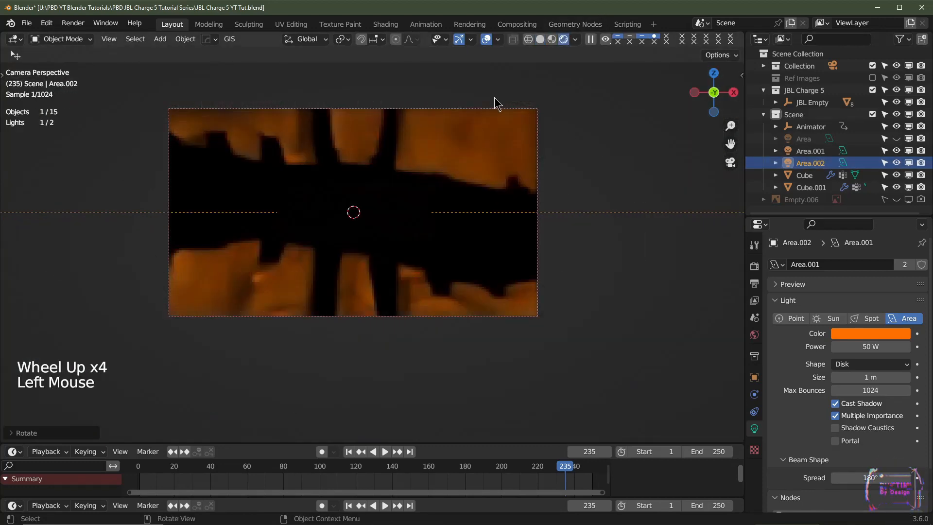
{"action": "left_click", "coordinate": [897, 138]}
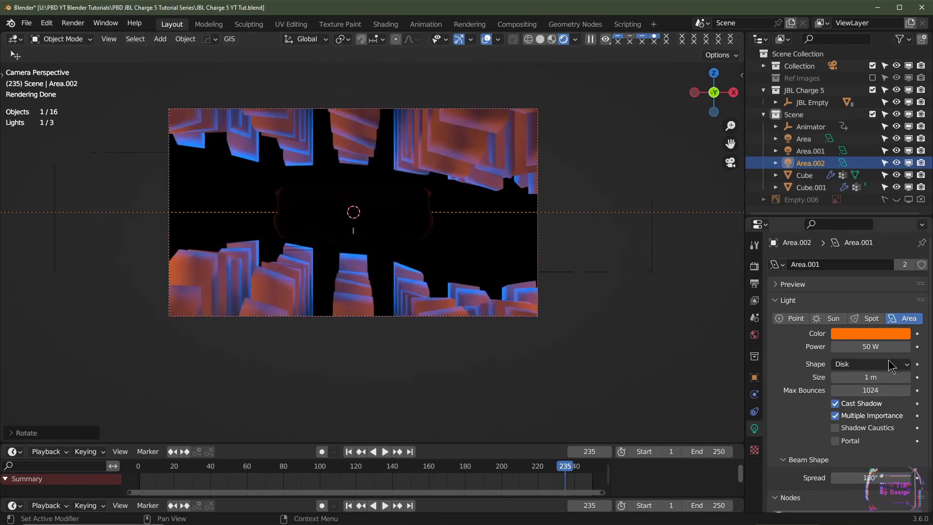
Step: Set the power of the linked orange side lights to 100 W
{"action": "left_click", "coordinate": [869, 347]}
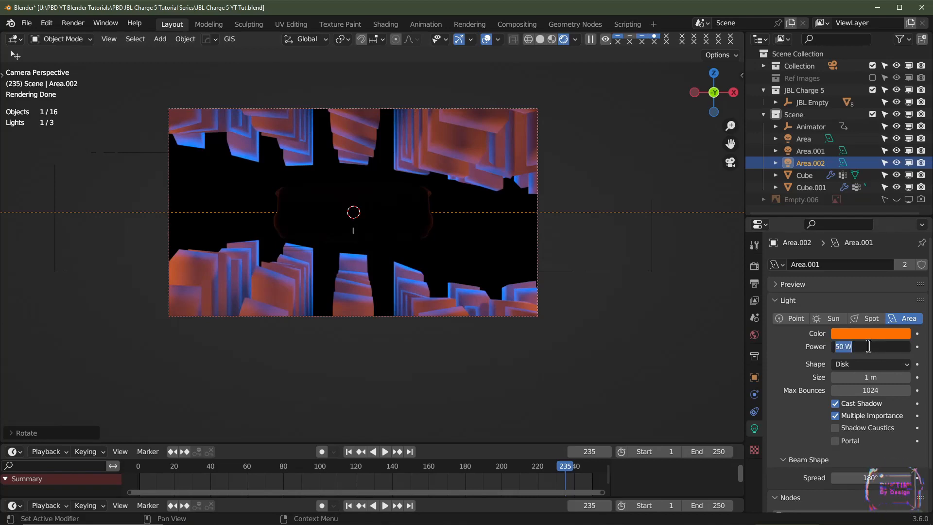
{"action": "type", "text": "100"}
{"action": "key", "text": "Return"}
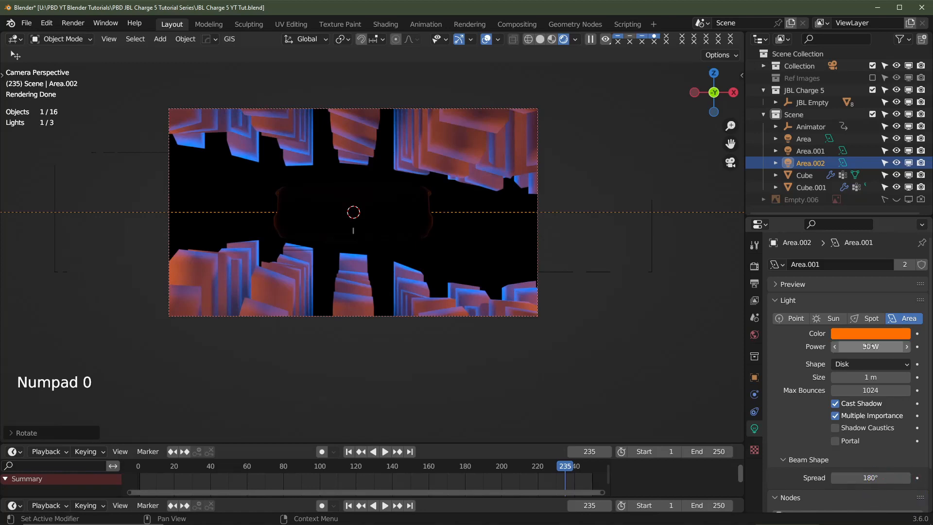
{"action": "left_click", "coordinate": [878, 345]}
{"action": "type", "text": "1"}
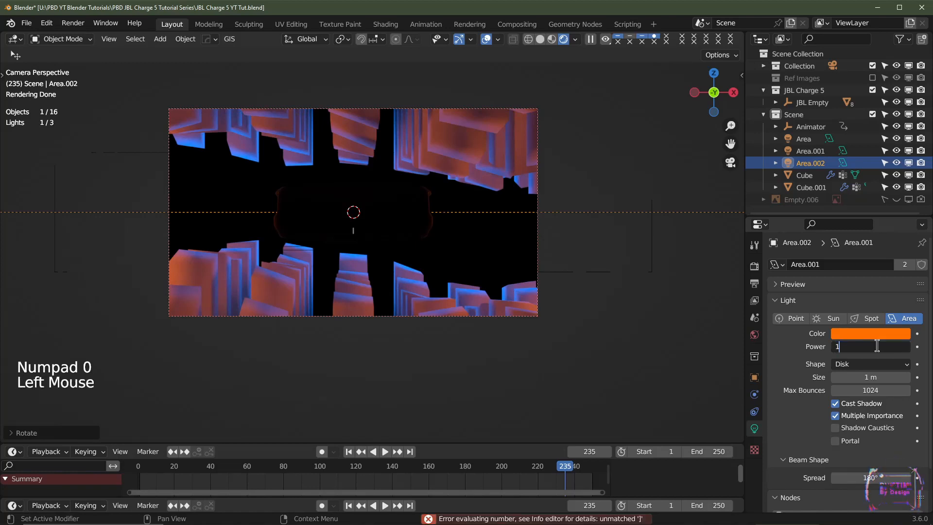
{"action": "type", "text": "00"}
{"action": "key", "text": "Return"}
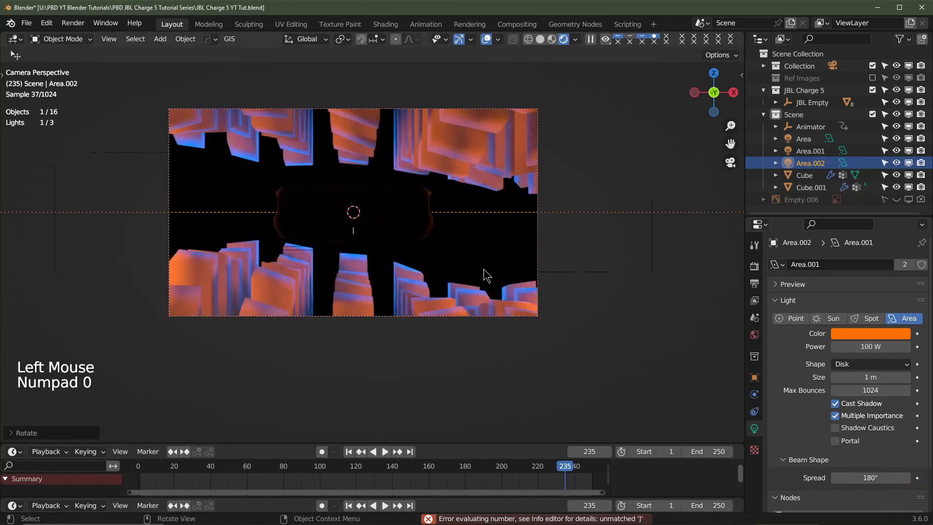
Step: Select both the upper and lower column objects in solid view and turn the enlarged upper timeline area into a Shader Editor
{"action": "left_click", "coordinate": [467, 132]}
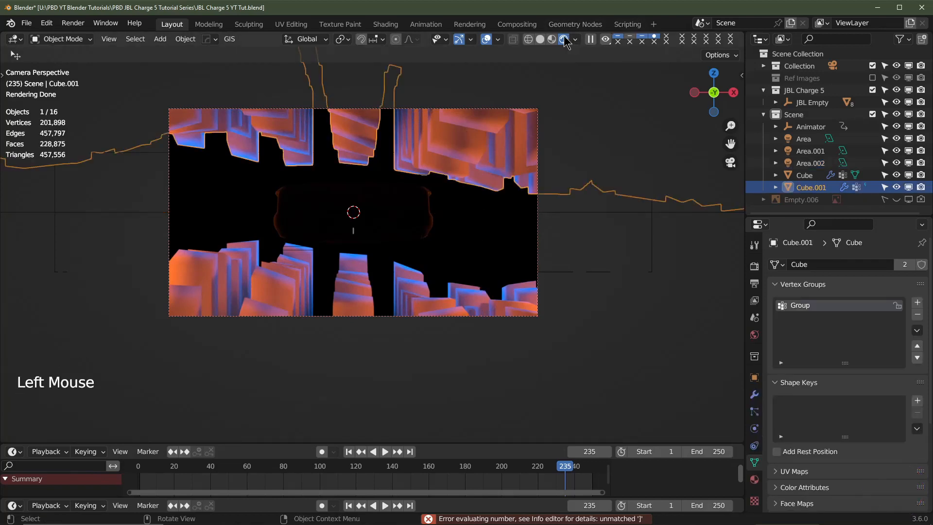
{"action": "left_click", "coordinate": [540, 39]}
{"action": "left_click", "coordinate": [623, 162]}
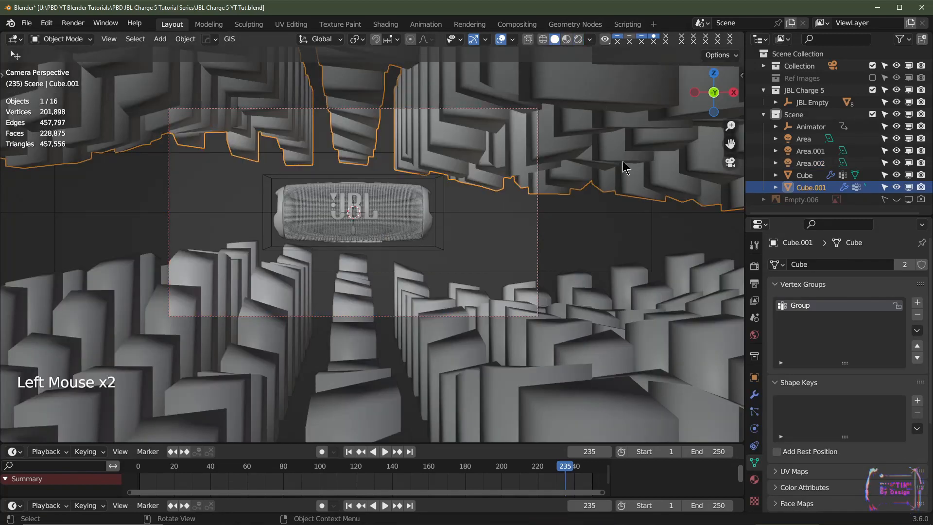
{"action": "left_click", "coordinate": [622, 313], "text": "shift"}
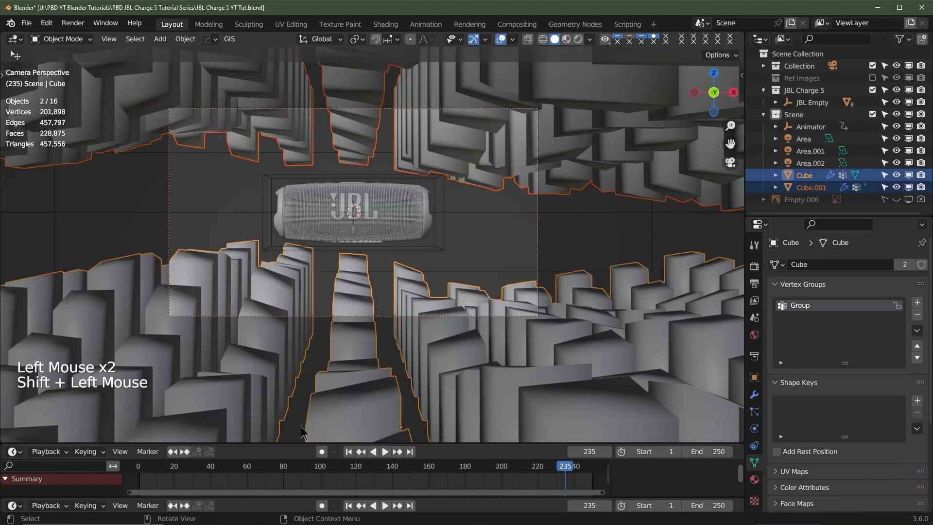
{"action": "left_click_drag", "start_coordinate": [283, 442], "coordinate": [283, 263]}
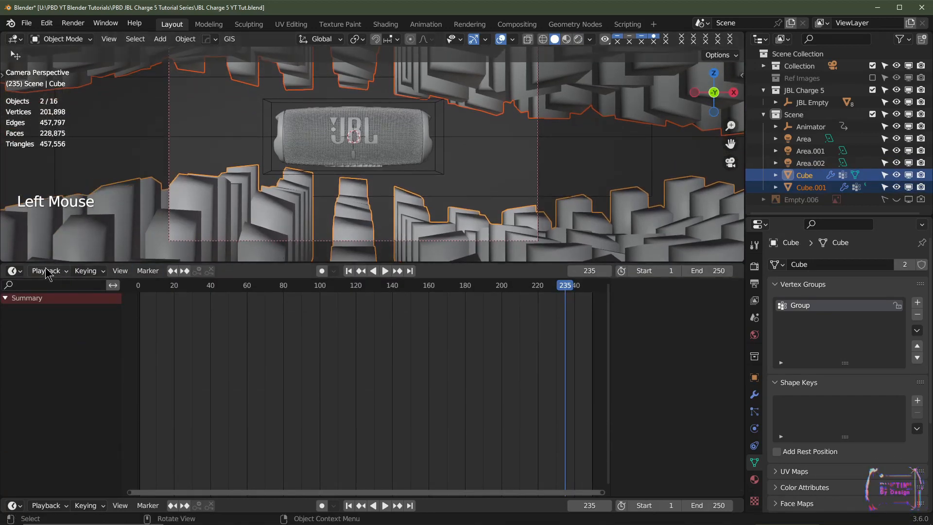
{"action": "left_click", "coordinate": [13, 272]}
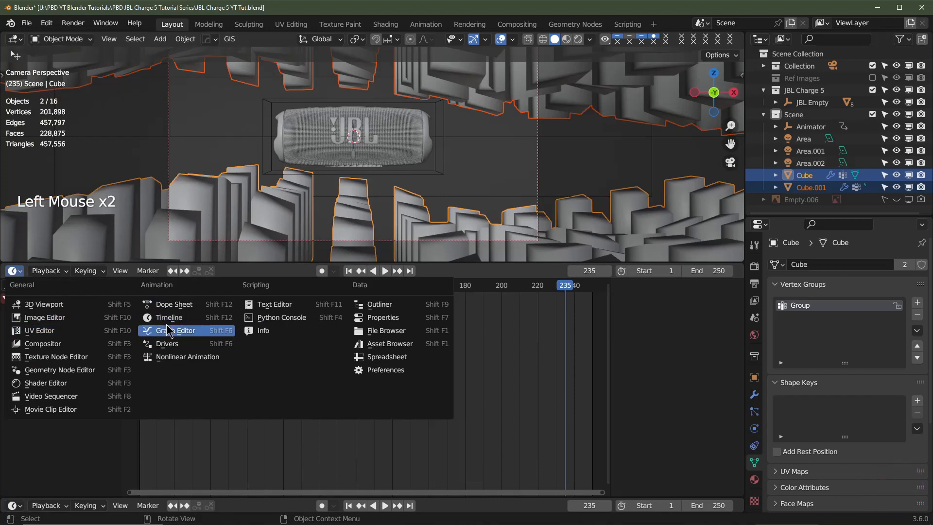
{"action": "left_click", "coordinate": [127, 384]}
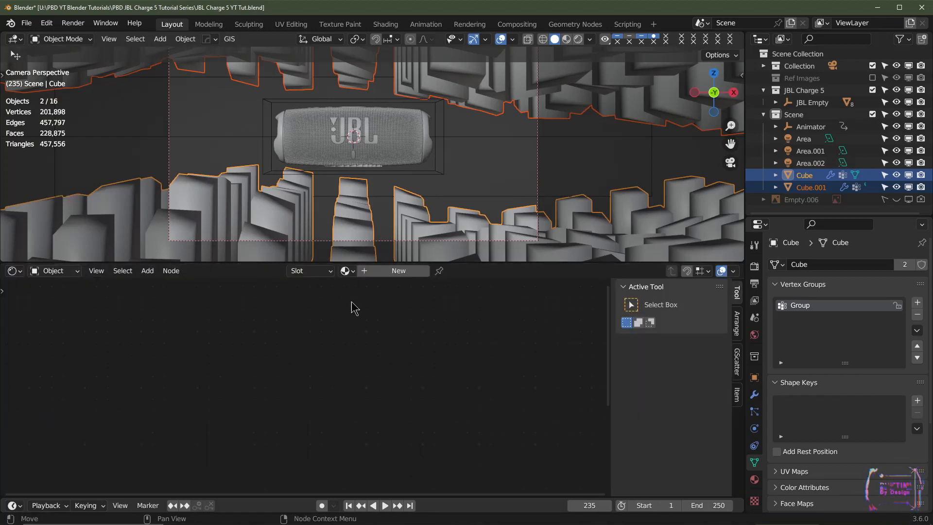
Step: Create a new material on the lower columns and link it to the upper columns
{"action": "left_click", "coordinate": [380, 275]}
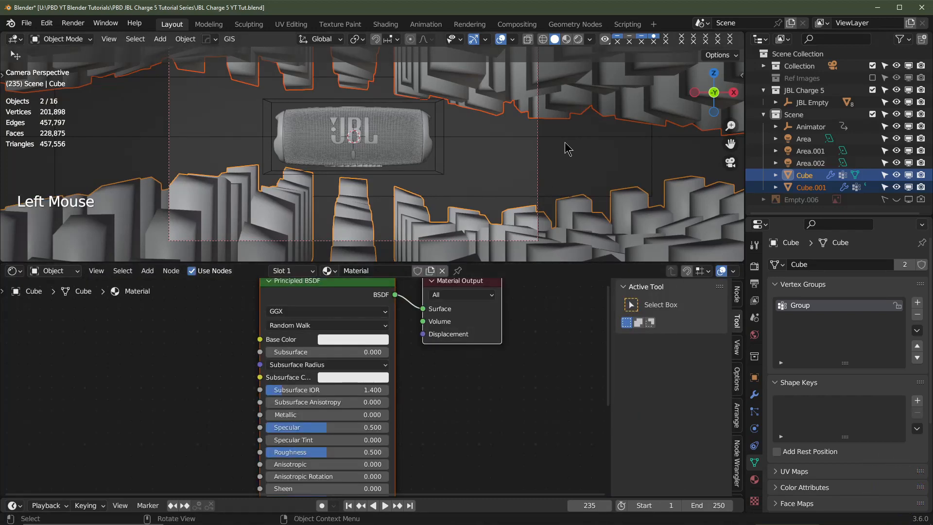
{"action": "key", "text": "ctrl+l"}
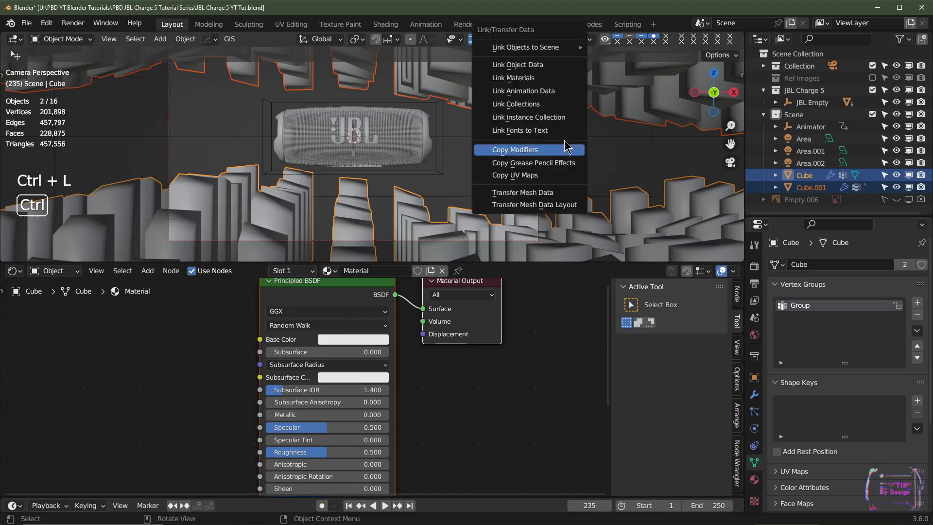
{"action": "left_click", "coordinate": [547, 79]}
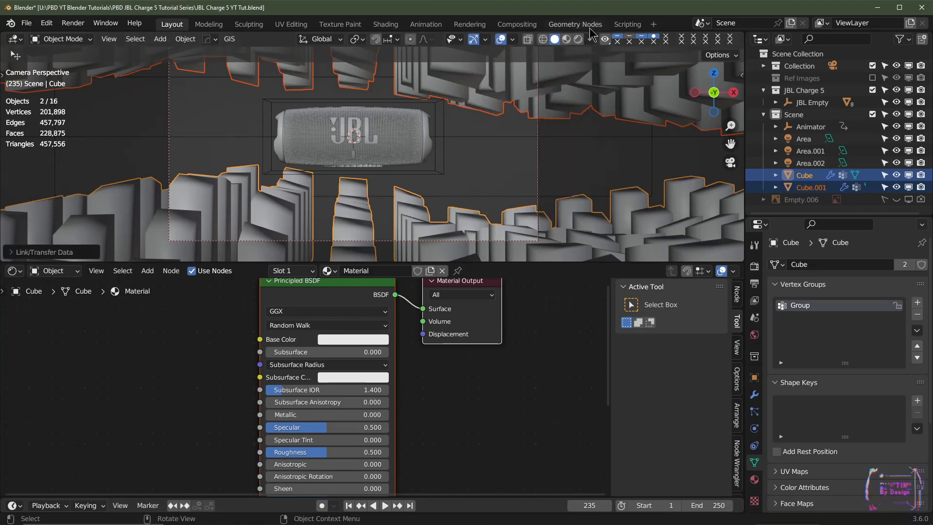
Step: Hide the viewport overlays, switch to the rendered view, and darken the column material's base color to medium gray
{"action": "left_click", "coordinate": [505, 39]}
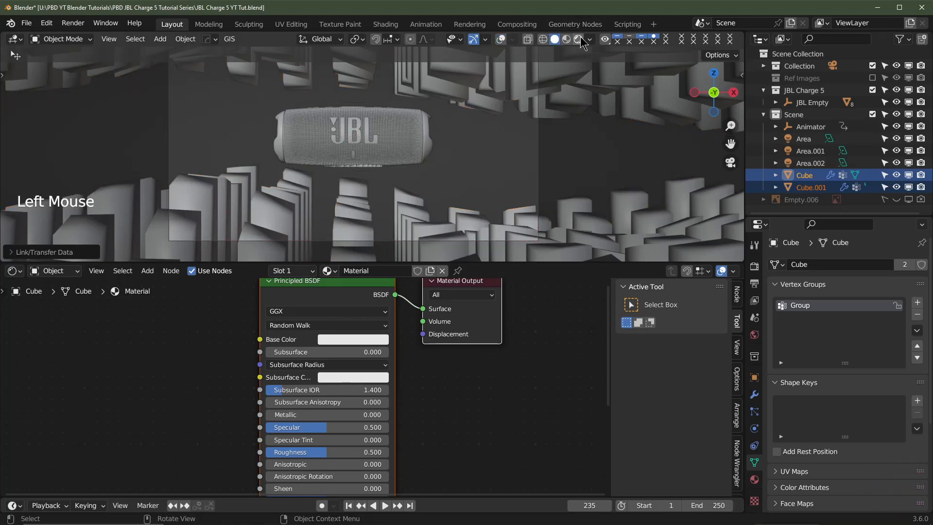
{"action": "left_click", "coordinate": [578, 39]}
{"action": "middle_click_drag", "start_coordinate": [507, 189], "coordinate": [562, 190], "text": "shift"}
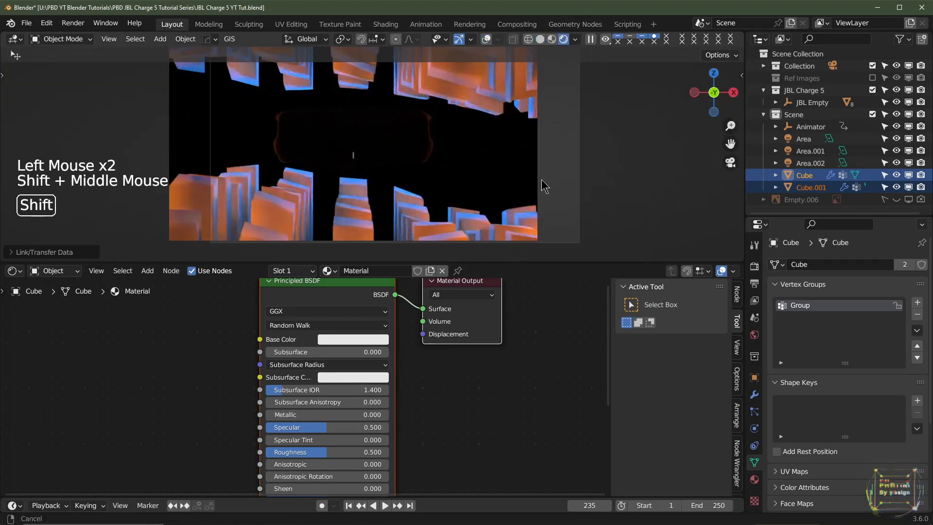
{"action": "left_click", "coordinate": [351, 340]}
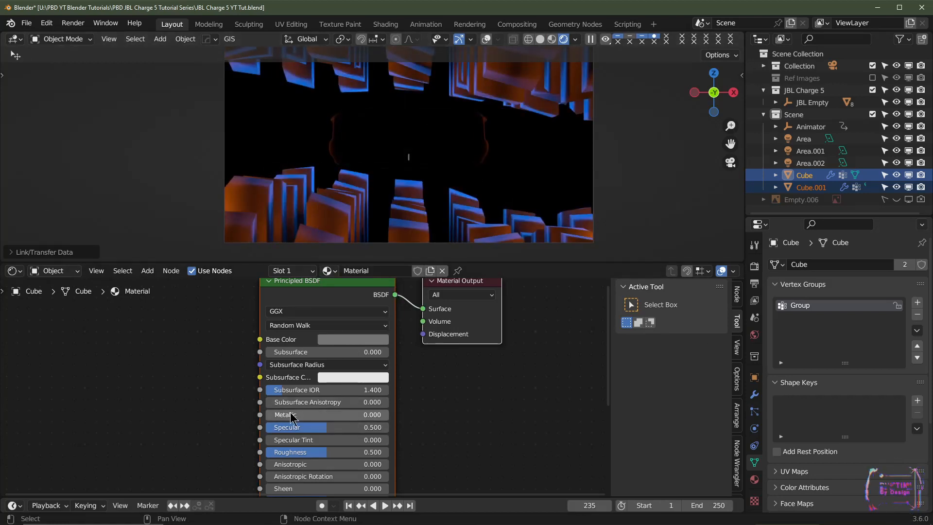
Step: Set the column material's Metallic to 1 and Roughness to 0.333
{"action": "left_click_drag", "start_coordinate": [292, 415], "coordinate": [384, 415]}
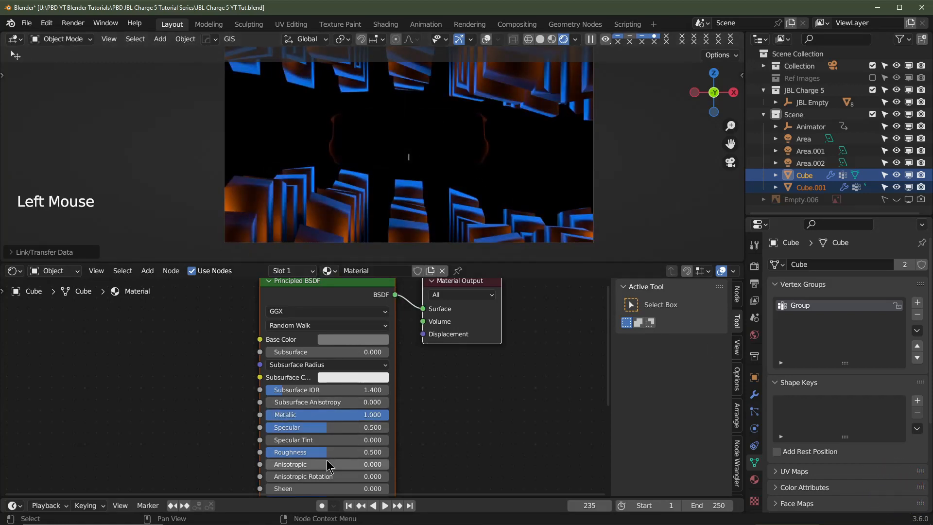
{"action": "left_click_drag", "start_coordinate": [333, 451], "coordinate": [314, 451]}
{"action": "left_click", "coordinate": [314, 452]}
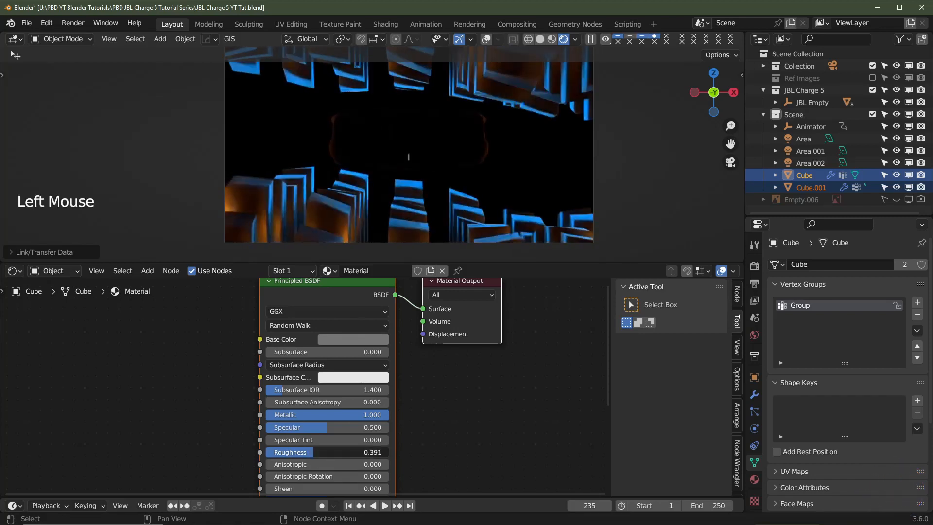
{"action": "key", "text": "BackSpace"}
{"action": "type", "text": ".333"}
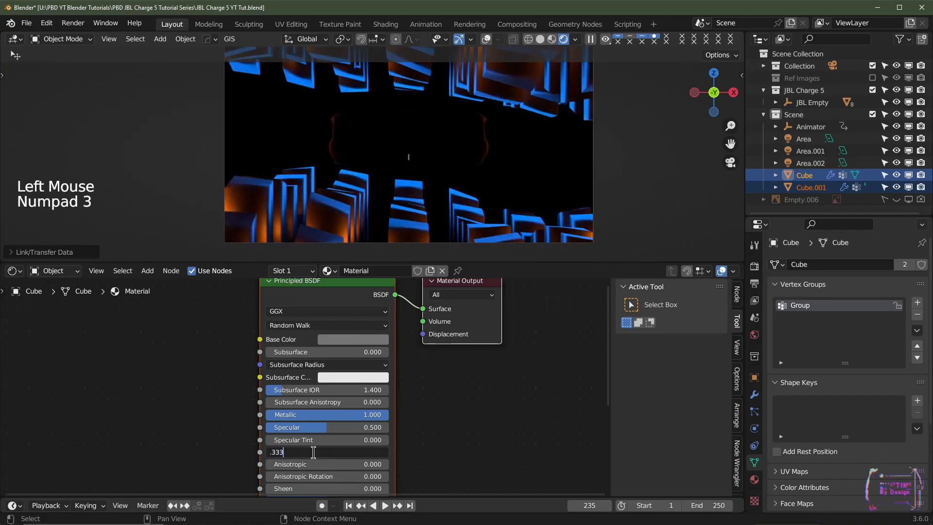
{"action": "key", "text": "Return"}
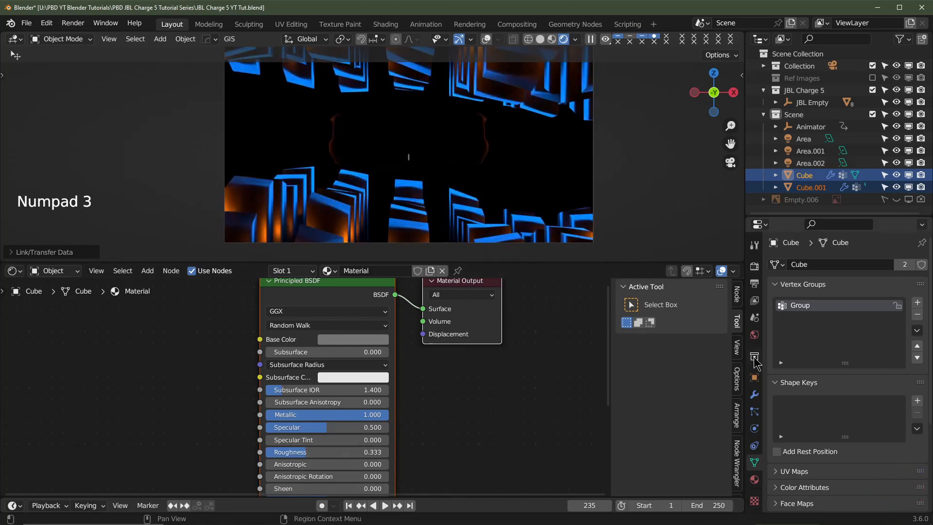
Step: Enable the viewport display of the Bevel modifier on both the lower and upper columns
{"action": "left_click", "coordinate": [755, 394]}
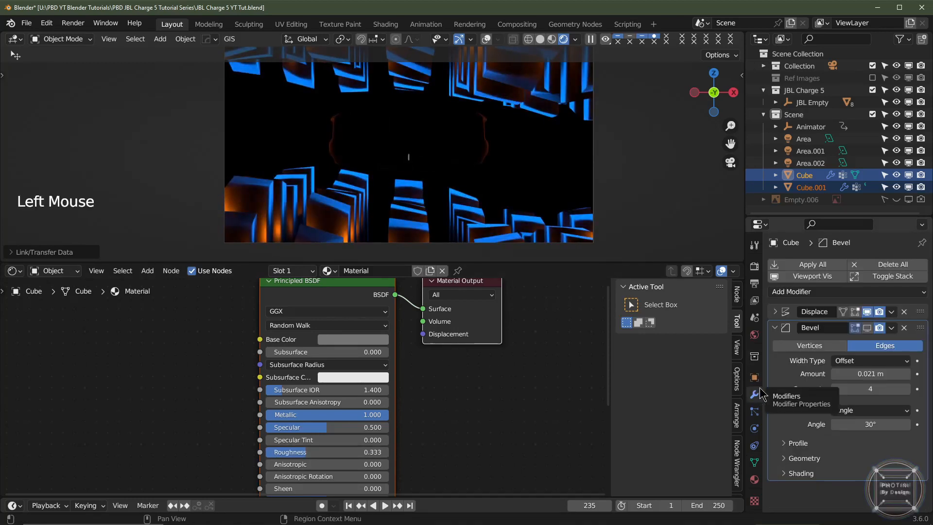
{"action": "left_click", "coordinate": [868, 328]}
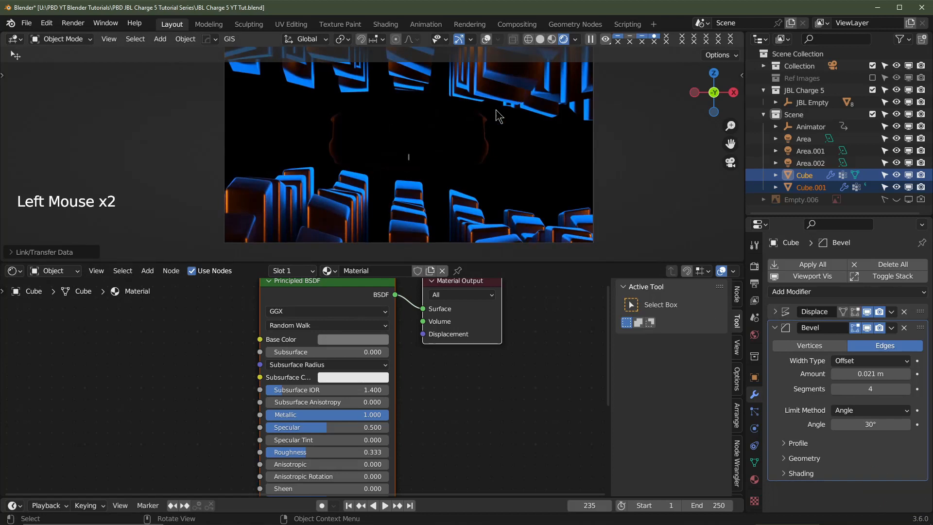
{"action": "left_click", "coordinate": [501, 225]}
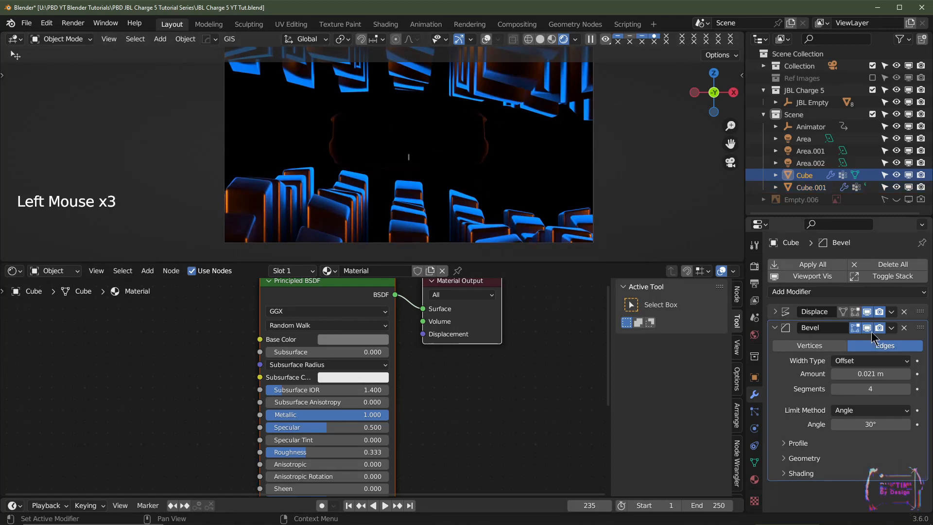
{"action": "left_click", "coordinate": [548, 90]}
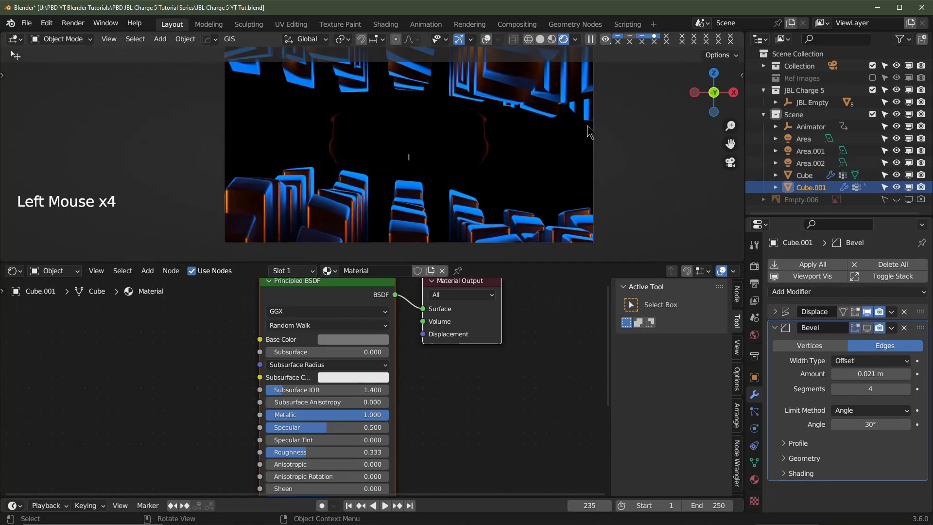
{"action": "left_click", "coordinate": [868, 328]}
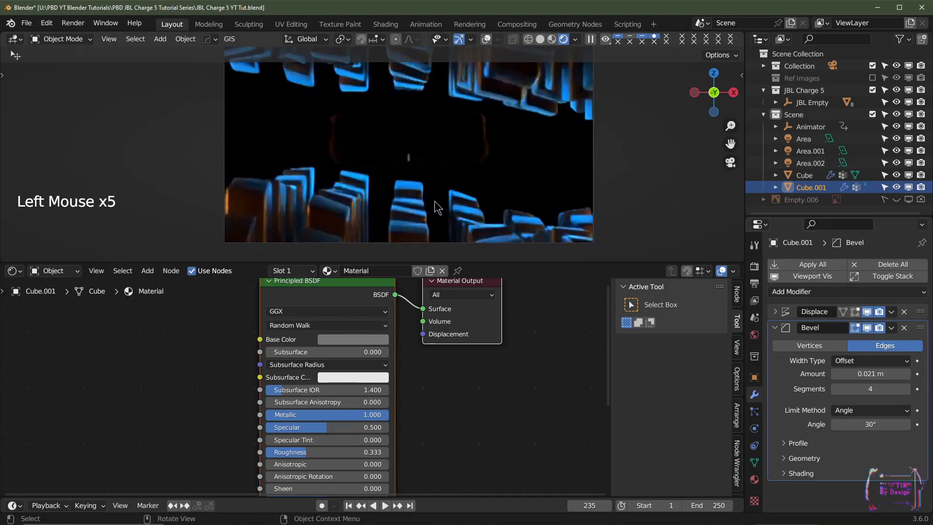
Step: Set the power of the orange side light Area.001 to 500 W
{"action": "scroll", "coordinate": [462, 197], "scroll_direction": "down", "scroll_amount": 2}
{"action": "mouse_move", "coordinate": [462, 197]}
{"action": "middle_mouse_down", "text": "shift"}
{"action": "mouse_move", "coordinate": [447, 198]}
{"action": "mouse_move", "coordinate": [454, 202]}
{"action": "middle_mouse_up", "text": "shift"}
{"action": "scroll", "coordinate": [454, 200], "scroll_direction": "up", "scroll_amount": 1}
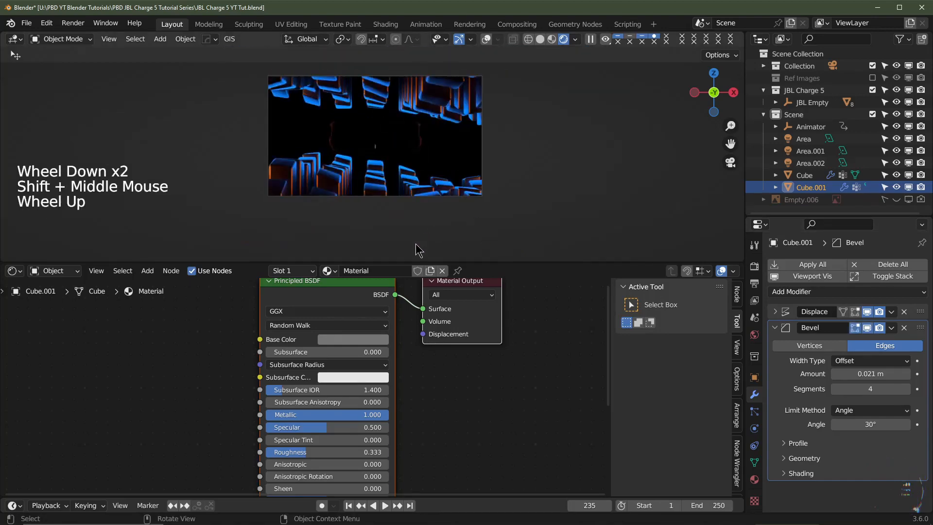
{"action": "left_click", "coordinate": [811, 151]}
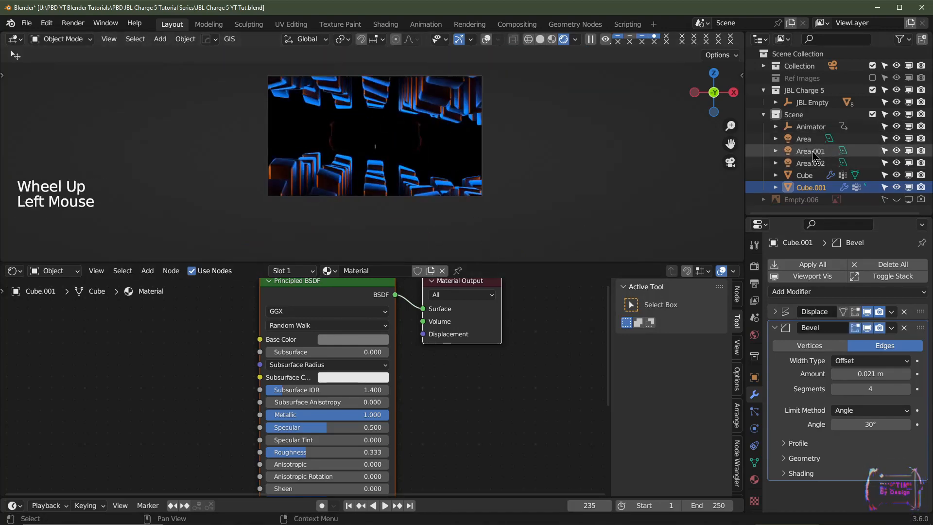
{"action": "left_click", "coordinate": [755, 429]}
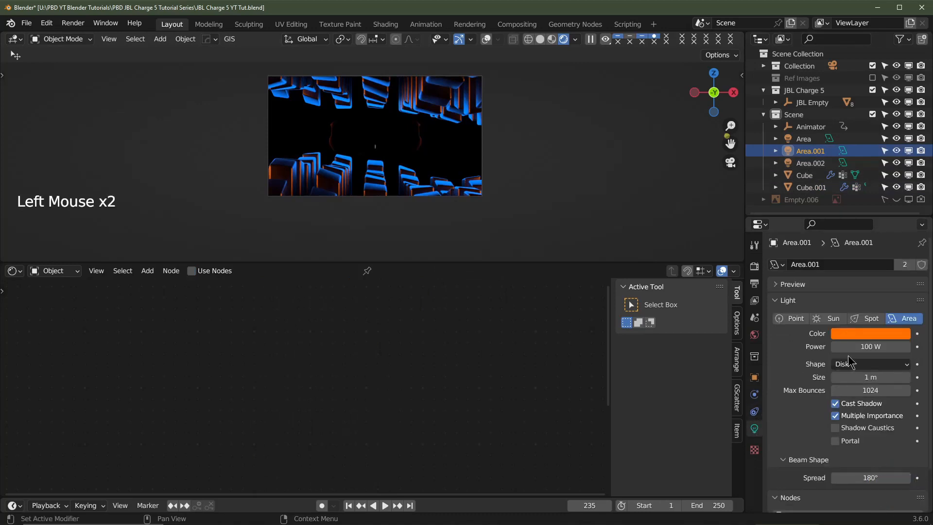
{"action": "left_click", "coordinate": [863, 346]}
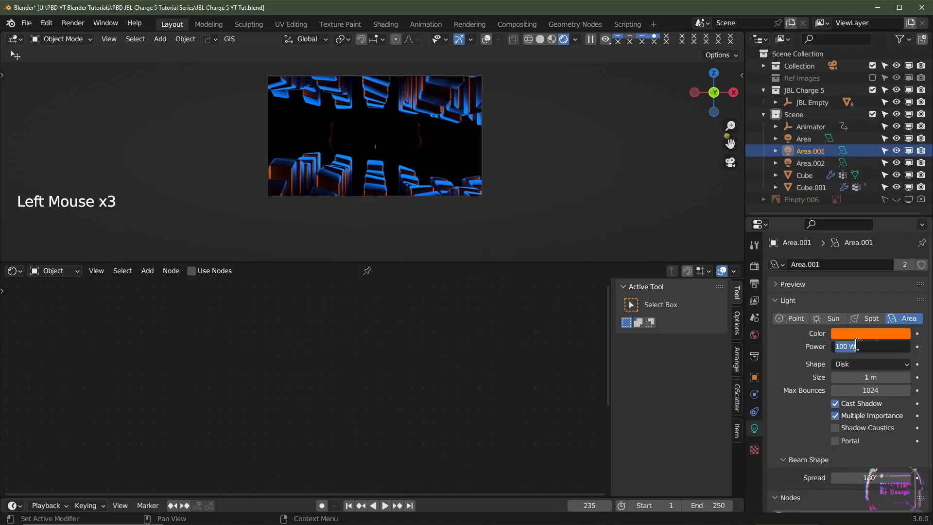
{"action": "type", "text": "500"}
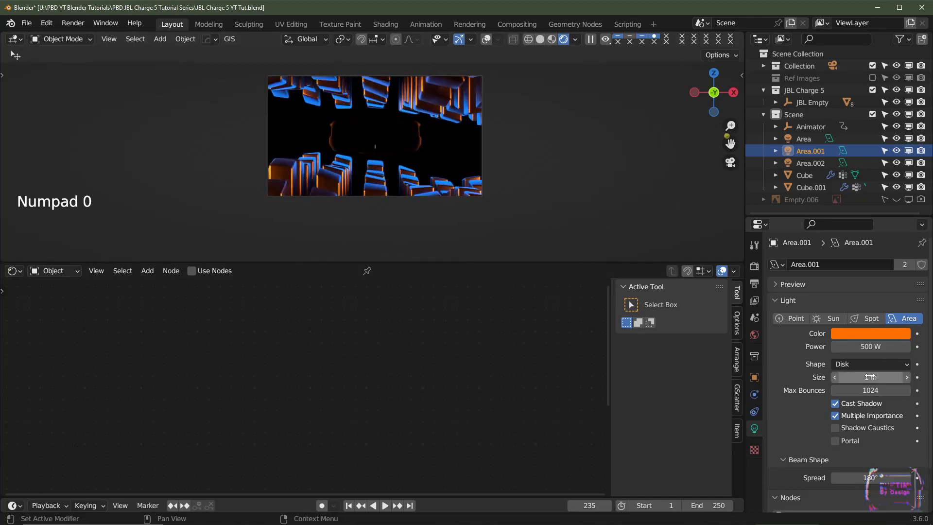
Step: Set the size of the orange disk-shaped side light to 4 m
{"action": "left_click_drag", "start_coordinate": [866, 377], "coordinate": [874, 377]}
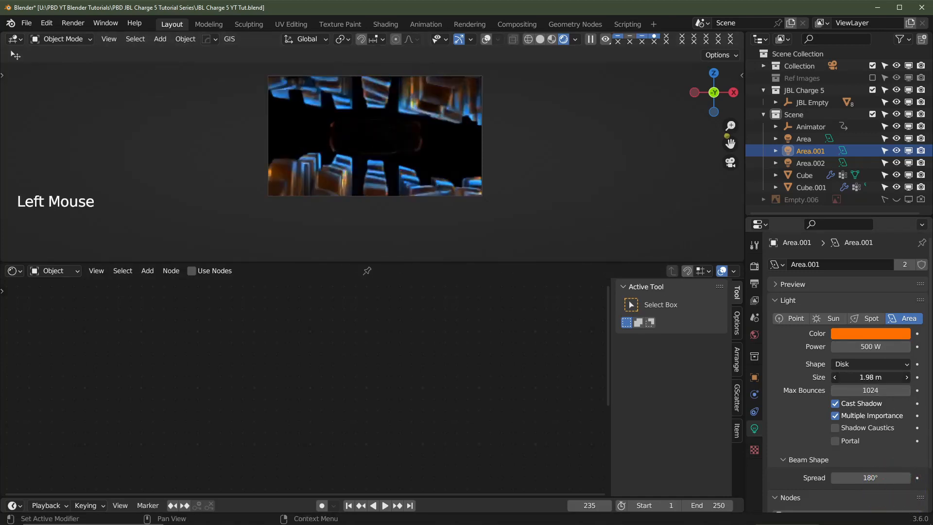
{"action": "double_click", "coordinate": [866, 377]}
{"action": "type", "text": "4"}
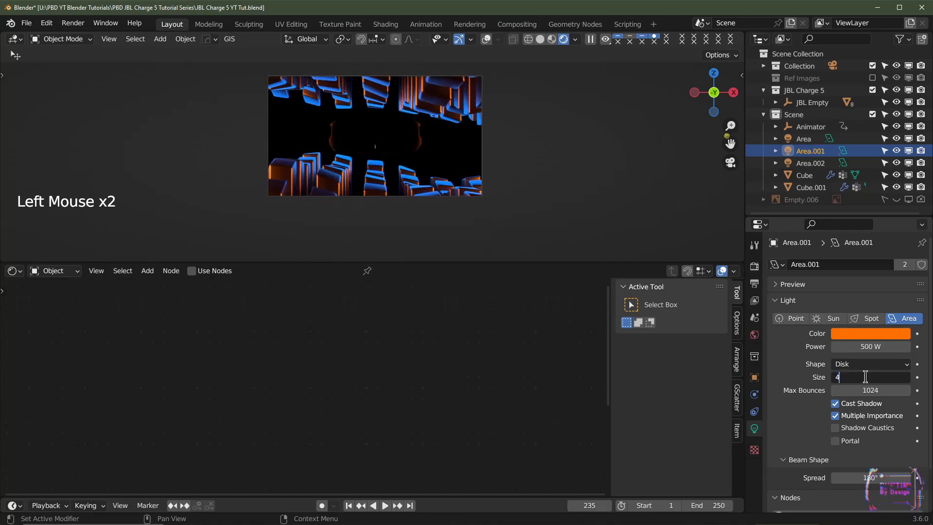
{"action": "key", "text": "Return"}
{"action": "scroll", "coordinate": [451, 182], "scroll_direction": "up", "scroll_amount": 2}
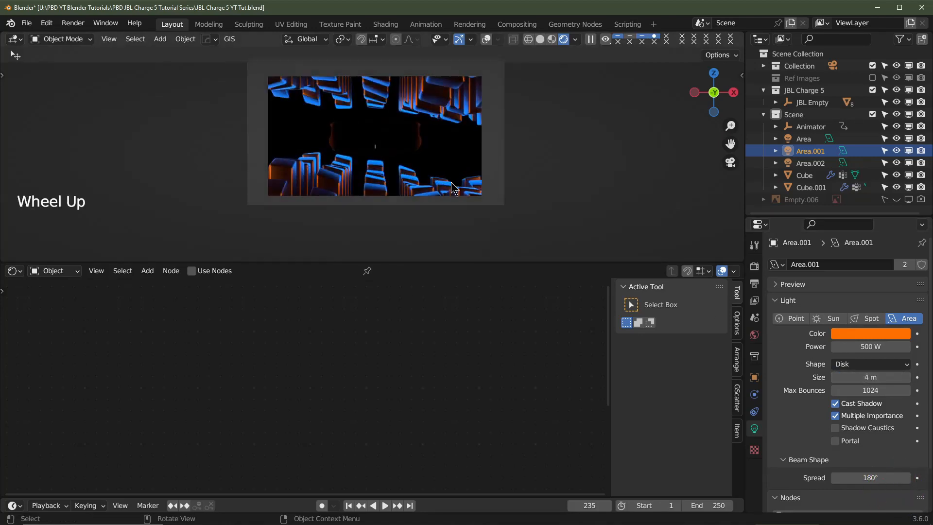
{"action": "middle_click_drag", "start_coordinate": [451, 182], "coordinate": [389, 154], "text": "shift"}
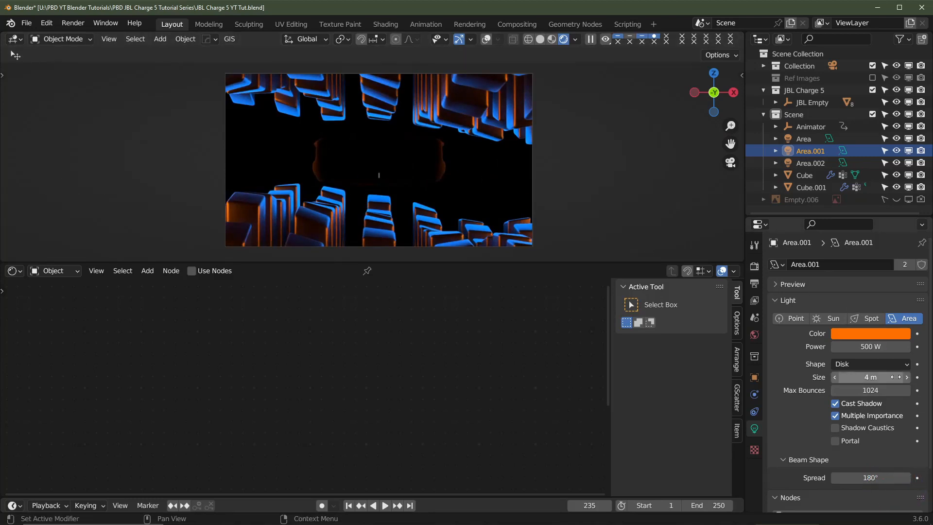
Step: Switch to solid shading and set the Bevel modifier's Amount on the upper columns to 0.01 m
{"action": "left_click", "coordinate": [469, 108]}
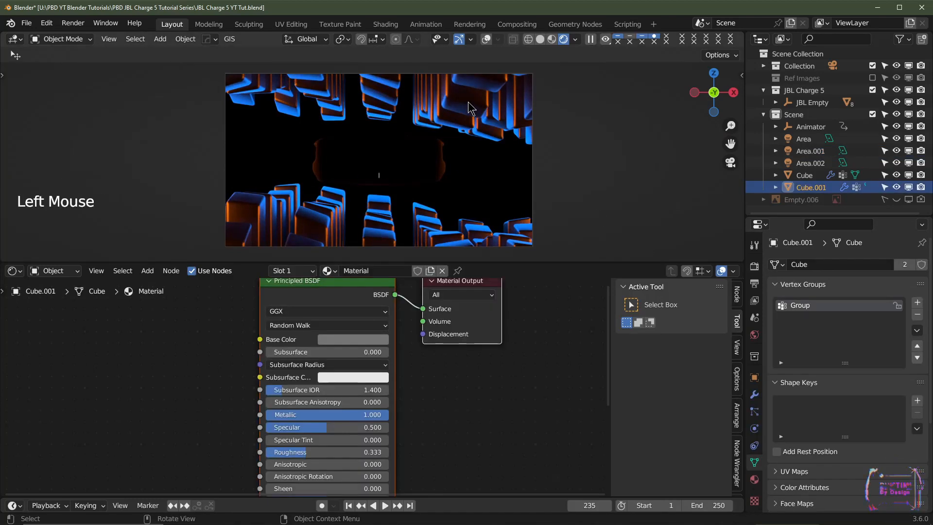
{"action": "left_click", "coordinate": [756, 395]}
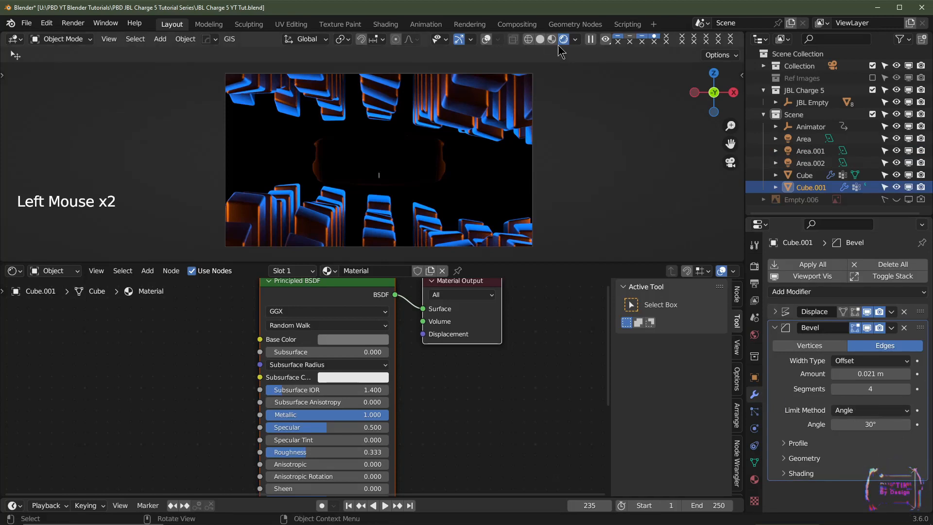
{"action": "left_click", "coordinate": [540, 39]}
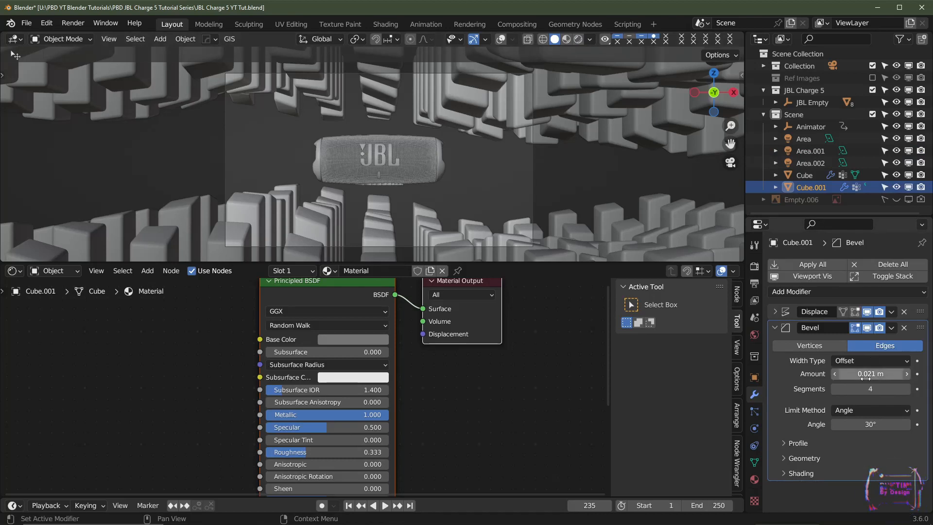
{"action": "left_click", "coordinate": [481, 85]}
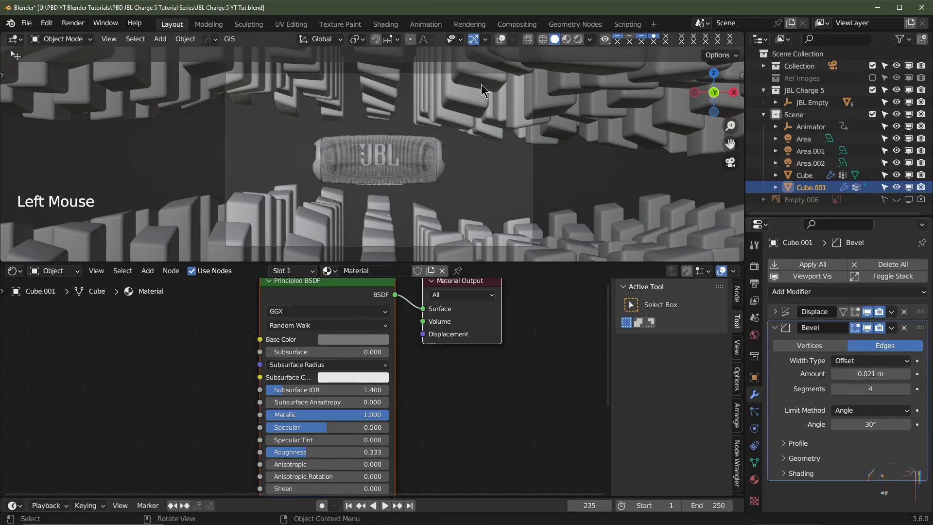
{"action": "double_click", "coordinate": [869, 374]}
{"action": "key", "text": "BackSpace"}
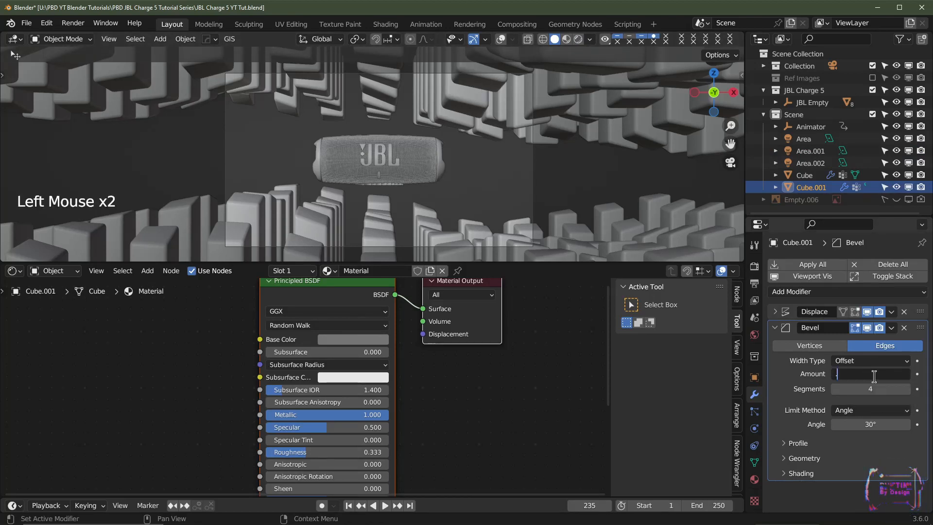
{"action": "type", "text": ".01"}
{"action": "key", "text": "Return"}
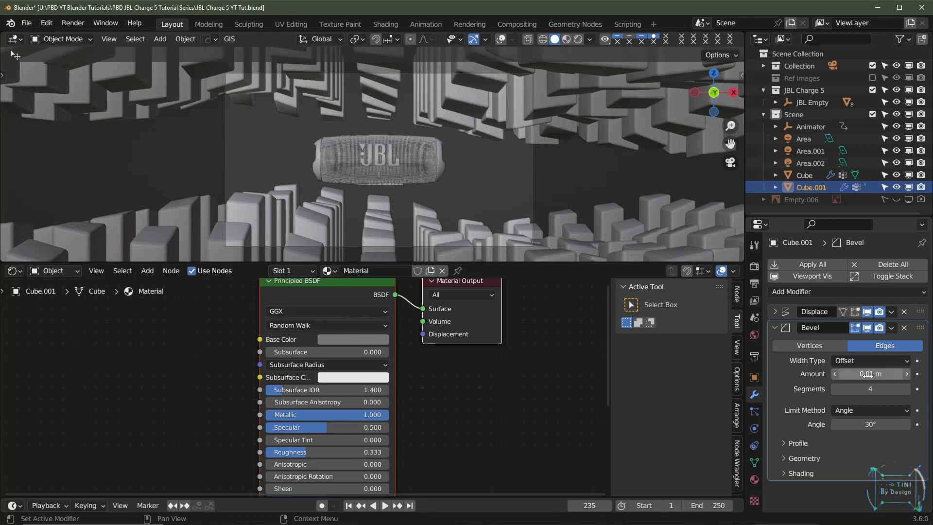
Step: Set the Bevel modifier's Amount on the lower columns to 0.01 m
{"action": "left_click", "coordinate": [671, 235]}
{"action": "double_click", "coordinate": [876, 374]}
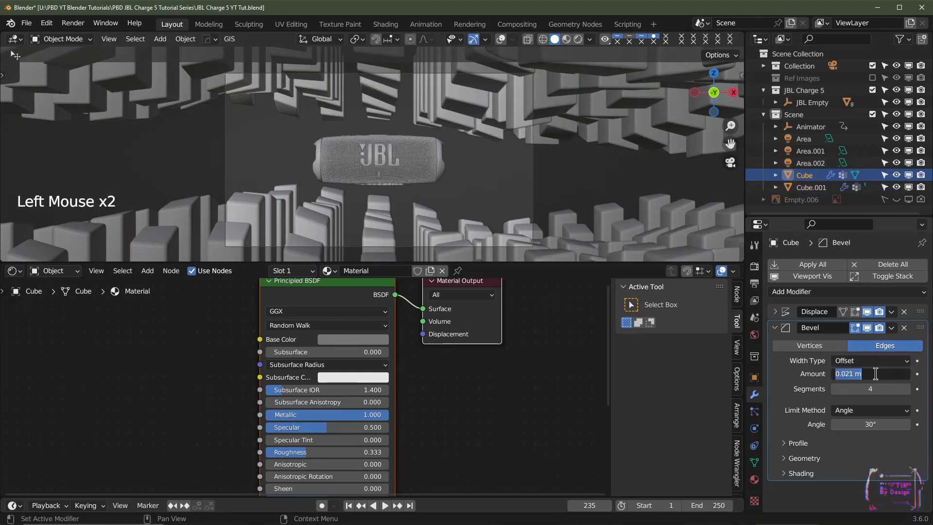
{"action": "key", "text": "BackSpace"}
{"action": "type", "text": ".01"}
{"action": "key", "text": "Return"}
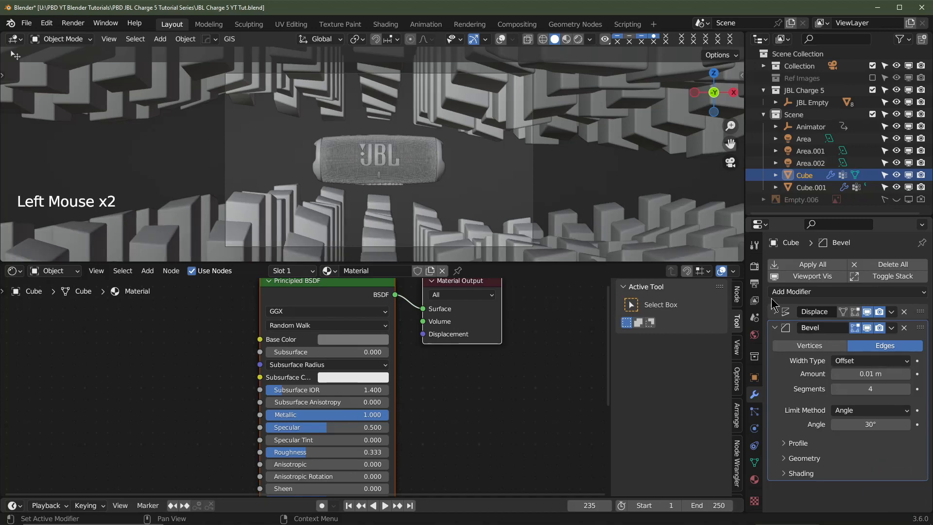
Step: Return the viewport to rendered shading with overlays hidden to check the thinner bevels under the lights
{"action": "left_click", "coordinate": [504, 39]}
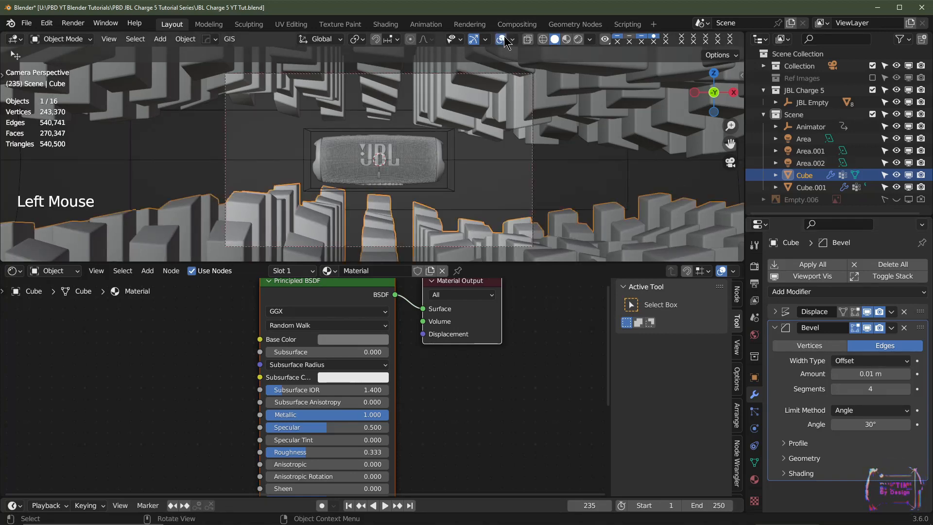
{"action": "left_click", "coordinate": [504, 39]}
{"action": "scroll", "coordinate": [648, 162], "scroll_direction": "up", "scroll_amount": 2}
{"action": "middle_click_drag", "start_coordinate": [648, 163], "coordinate": [602, 56], "text": "shift"}
{"action": "scroll", "coordinate": [575, 163], "scroll_direction": "down", "scroll_amount": 2}
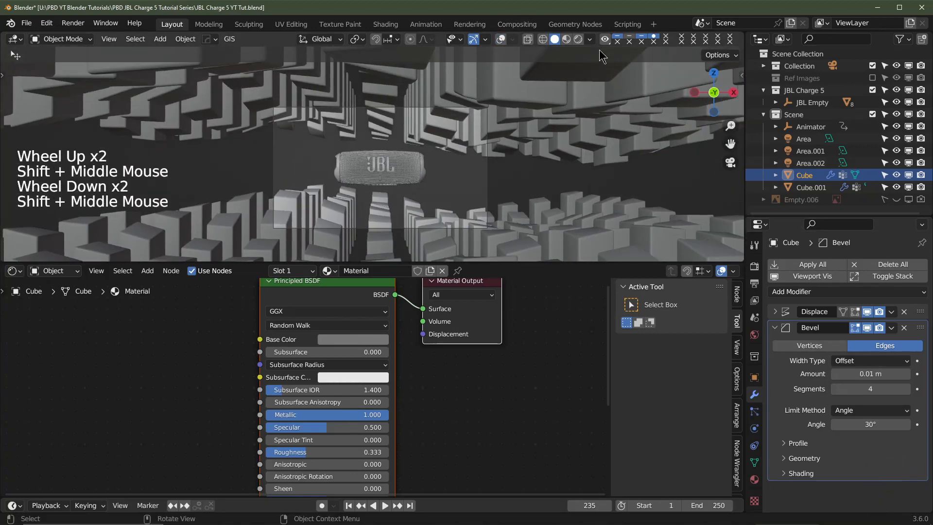
{"action": "left_click", "coordinate": [579, 38]}
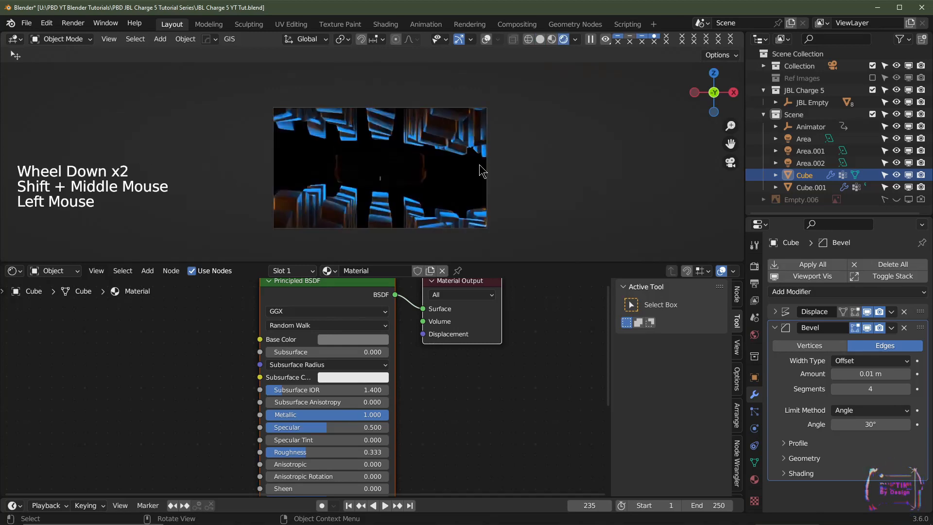
{"action": "scroll", "coordinate": [480, 182], "scroll_direction": "up", "scroll_amount": 2}
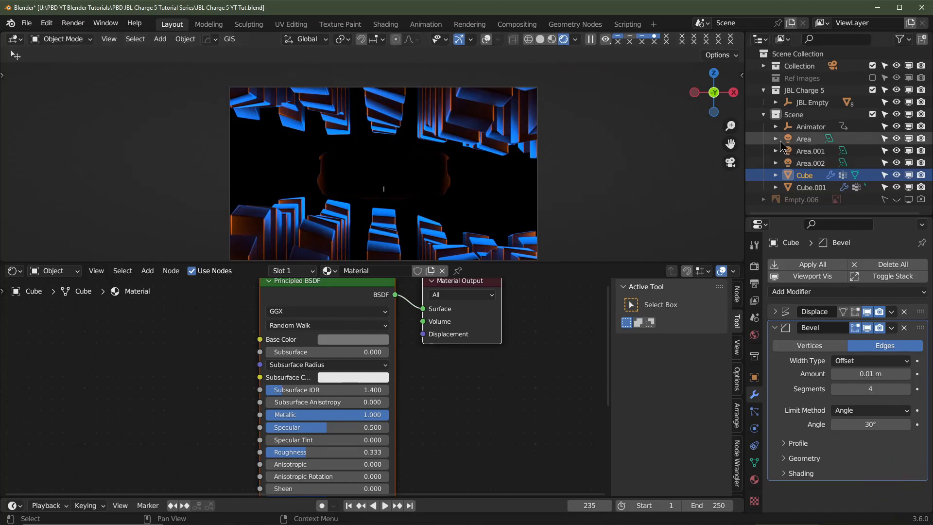
Step: Select the blue back light and try it as a Point light before restoring the Area type
{"action": "left_click", "coordinate": [803, 140]}
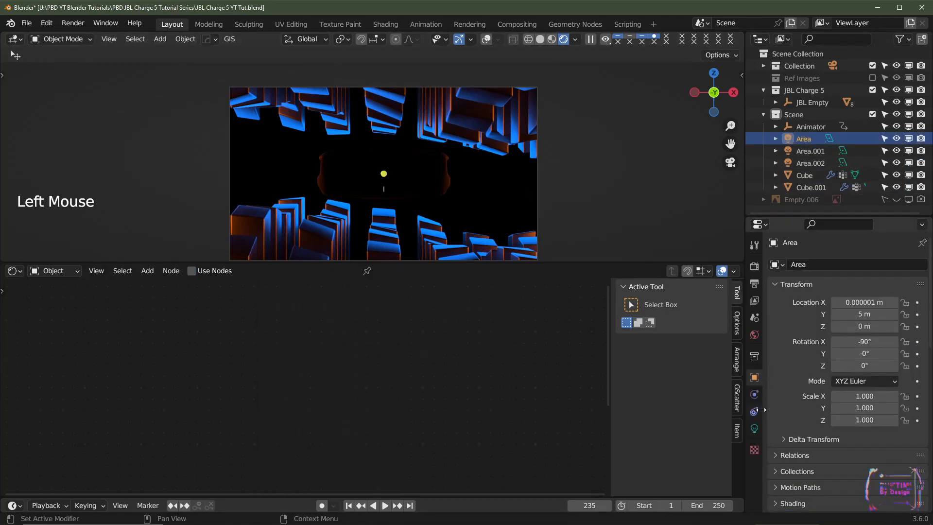
{"action": "left_click", "coordinate": [754, 429]}
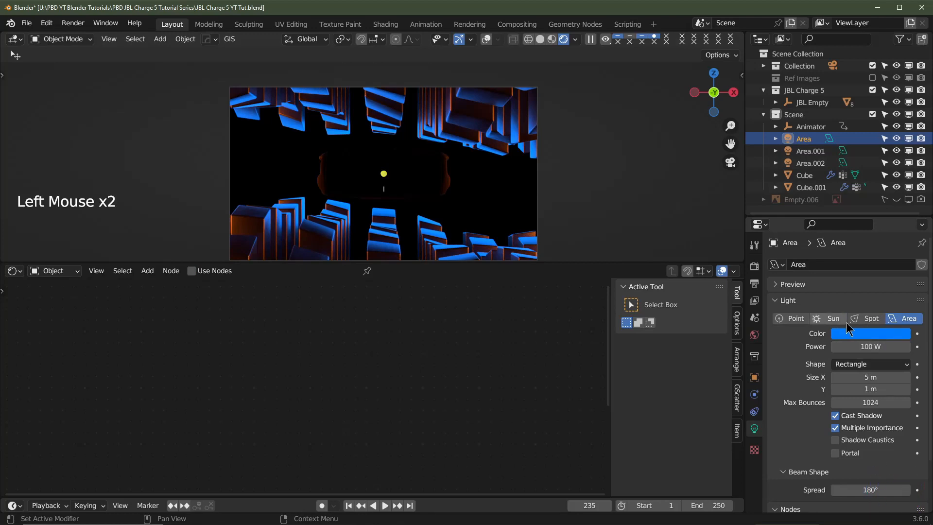
{"action": "left_click", "coordinate": [798, 319]}
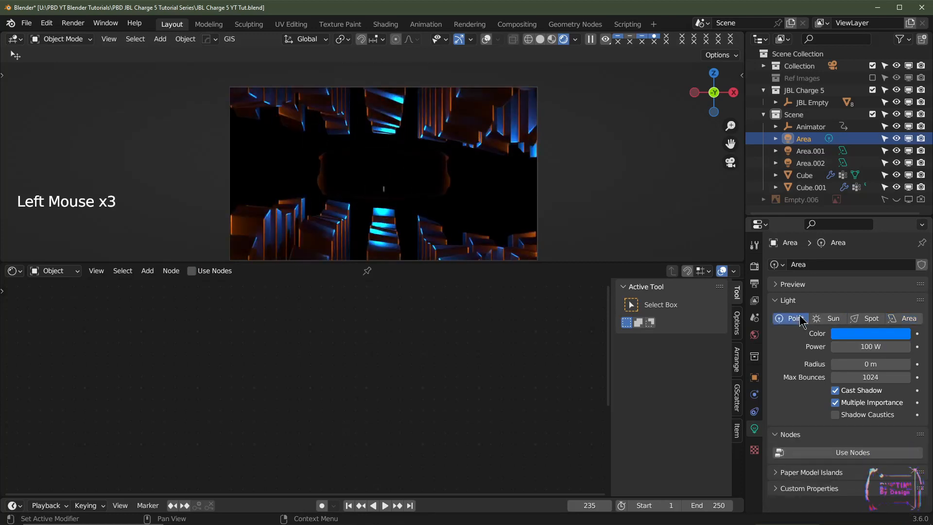
{"action": "left_click", "coordinate": [905, 318]}
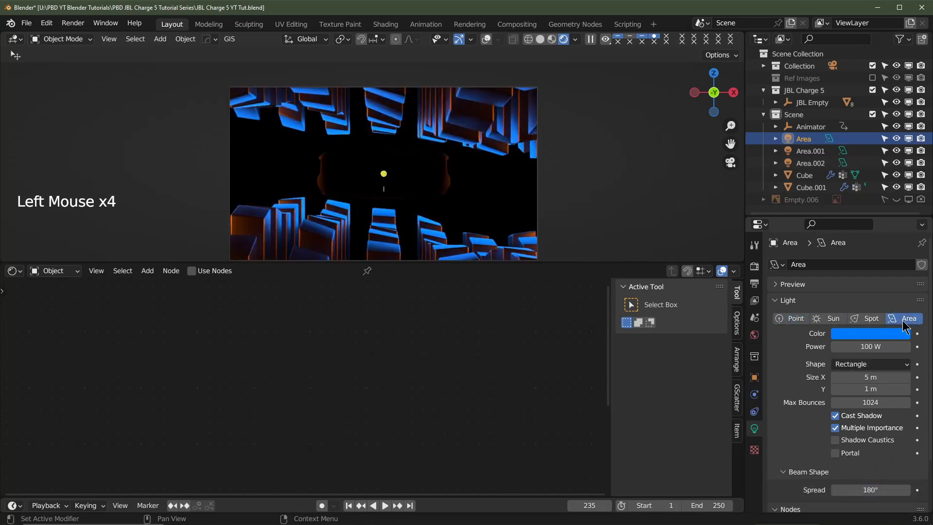
Step: Set the Y size of the blue rectangular back light to 2.5 m
{"action": "left_click_drag", "start_coordinate": [870, 389], "coordinate": [924, 389]}
{"action": "left_click_drag", "start_coordinate": [870, 393], "coordinate": [867, 392]}
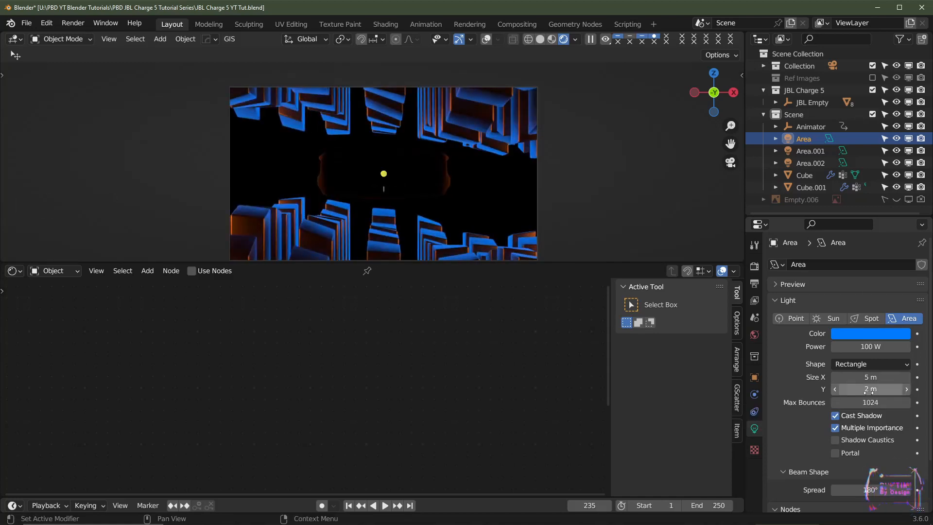
{"action": "left_click", "coordinate": [869, 392]}
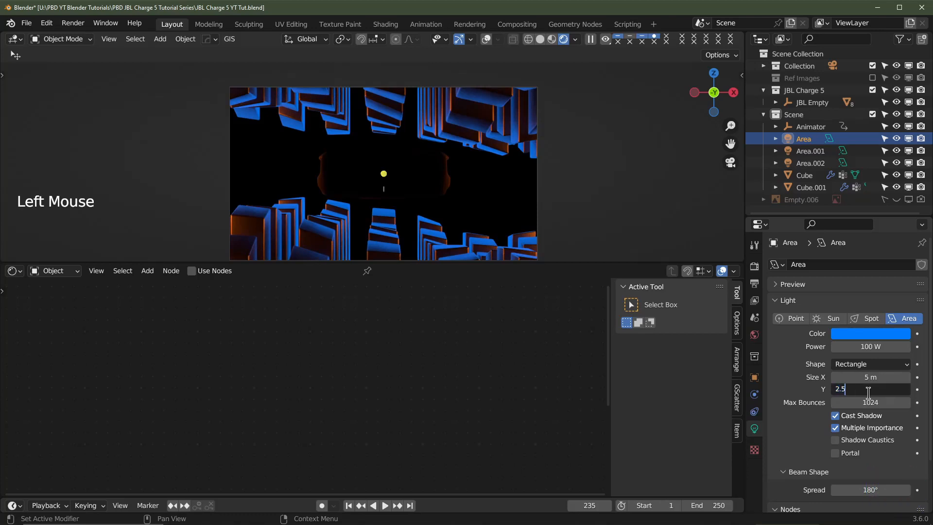
{"action": "type", "text": "2.5"}
{"action": "key", "text": "Return"}
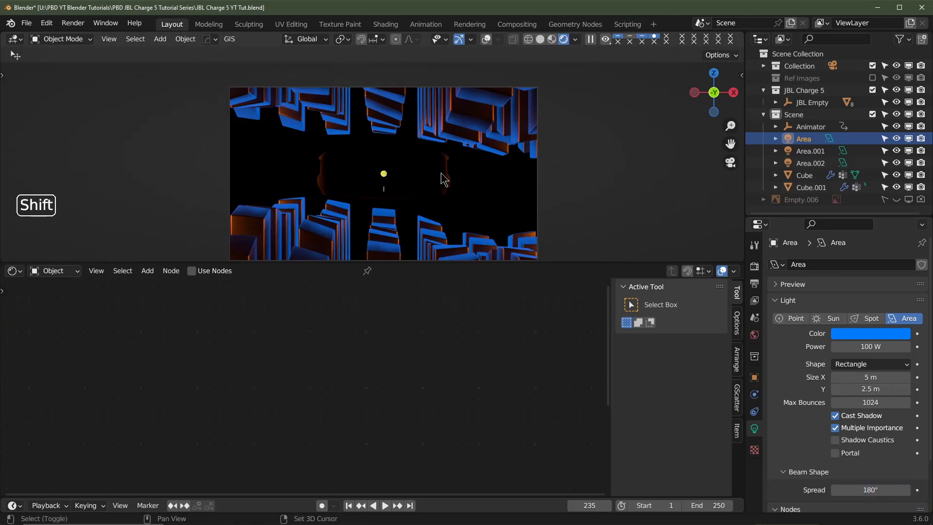
Step: Reset the 3D cursor to the world origin and show an enlarged solid-shaded viewport with overlays enabled
{"action": "key", "text": "shift+c"}
{"action": "left_click", "coordinate": [542, 39]}
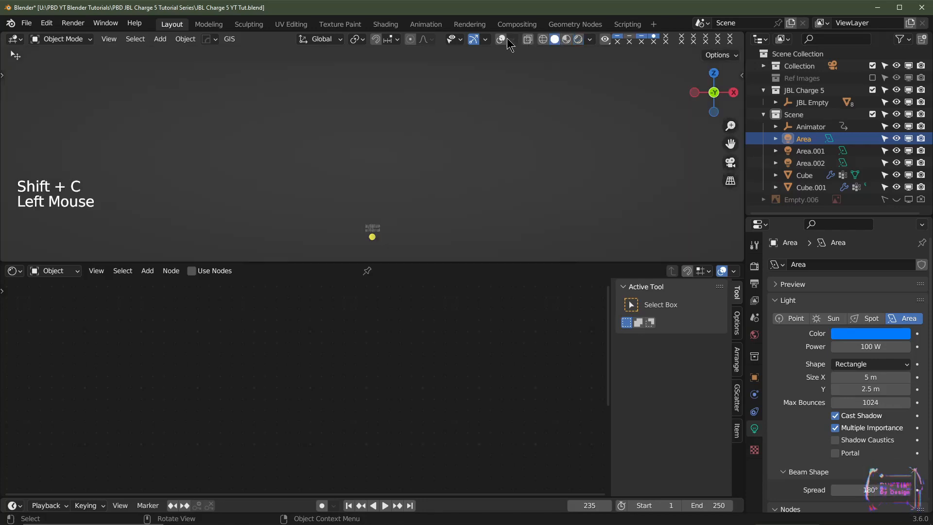
{"action": "left_click", "coordinate": [500, 40]}
{"action": "scroll", "coordinate": [455, 199], "scroll_direction": "up", "scroll_amount": 2}
{"action": "middle_click_drag", "start_coordinate": [454, 158], "coordinate": [486, 58], "text": "shift"}
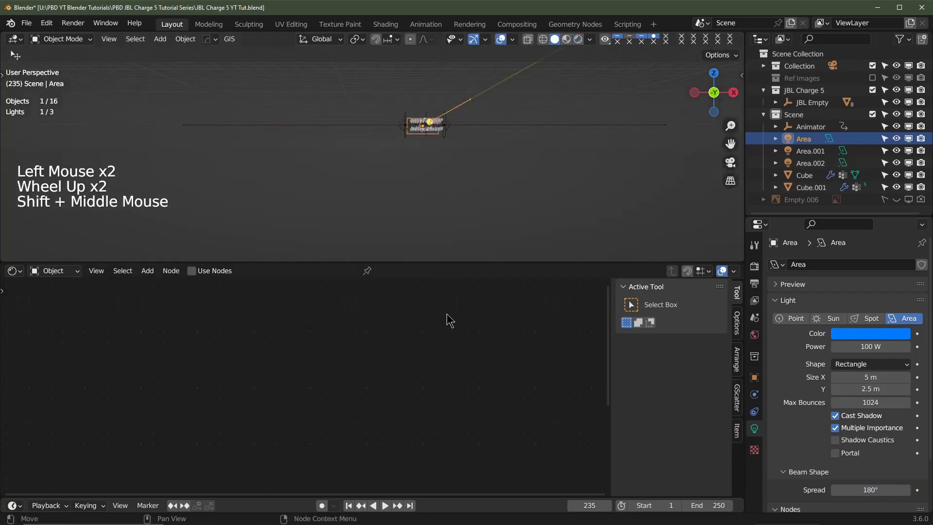
{"action": "left_click_drag", "start_coordinate": [460, 262], "coordinate": [441, 429]}
Step: Add a Sun light at the world origin
{"action": "middle_click_drag", "start_coordinate": [489, 292], "coordinate": [435, 319]}
{"action": "key", "text": "shift+a"}
{"action": "mouse_move", "coordinate": [433, 318]}
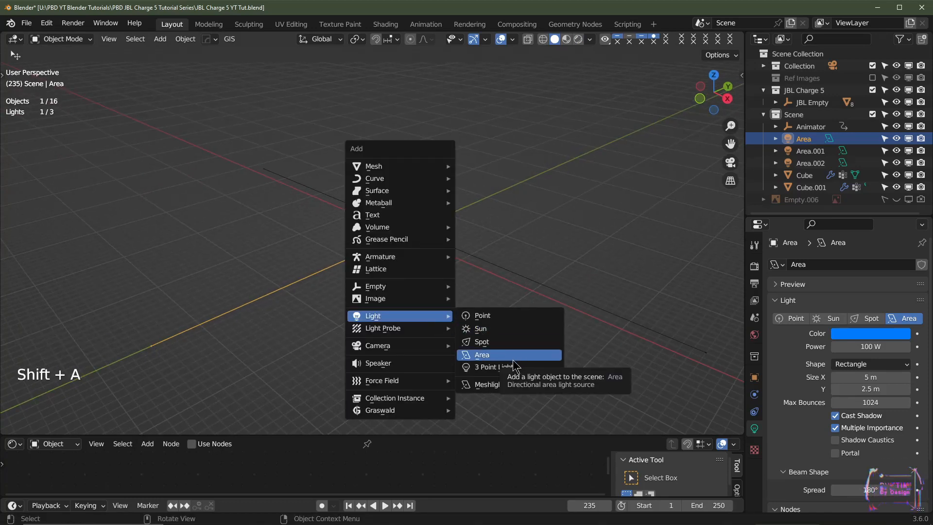
{"action": "left_click", "coordinate": [492, 329]}
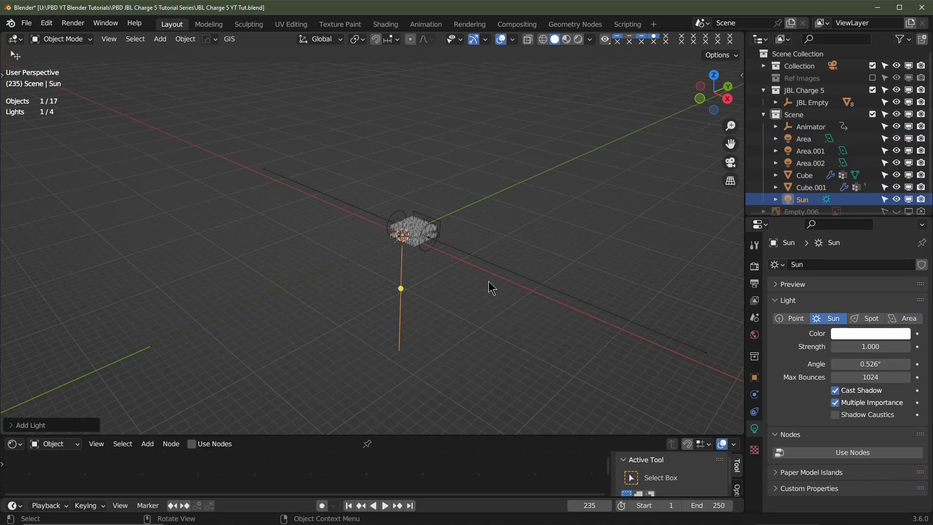
Step: Move the Sun light out in front of the speaker and rotate it to shine horizontally toward the columns
{"action": "key", "text": "KP_3"}
{"action": "scroll", "coordinate": [475, 316], "scroll_direction": "up", "scroll_amount": 3}
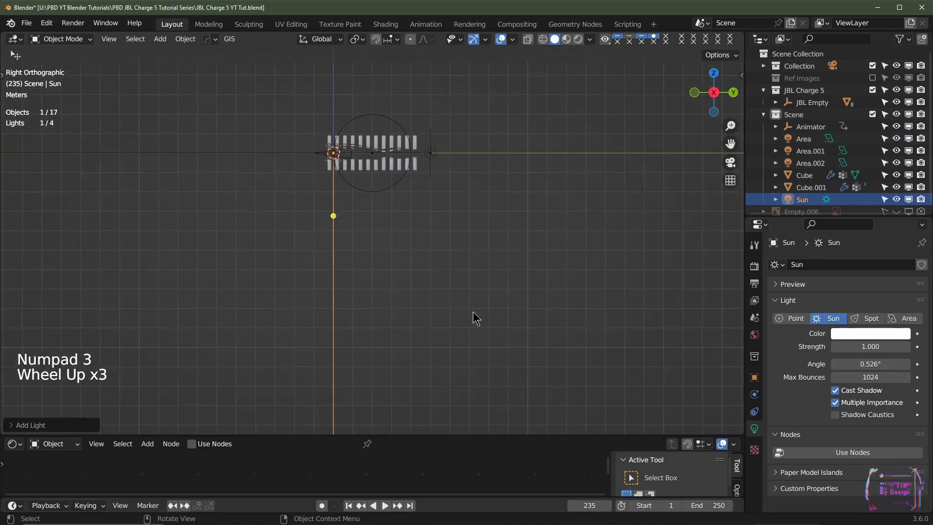
{"action": "key", "text": "g"}
{"action": "left_click", "coordinate": [355, 315], "text": "ctrl"}
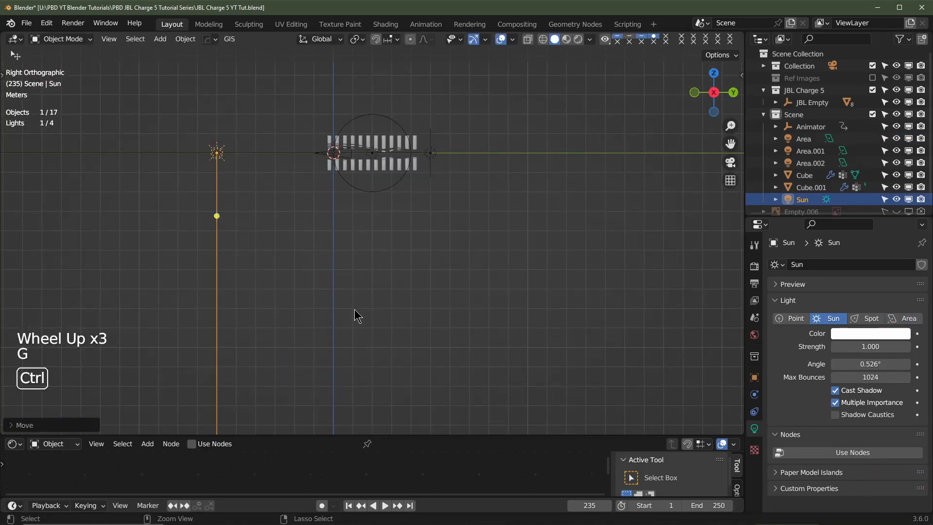
{"action": "key", "text": "r"}
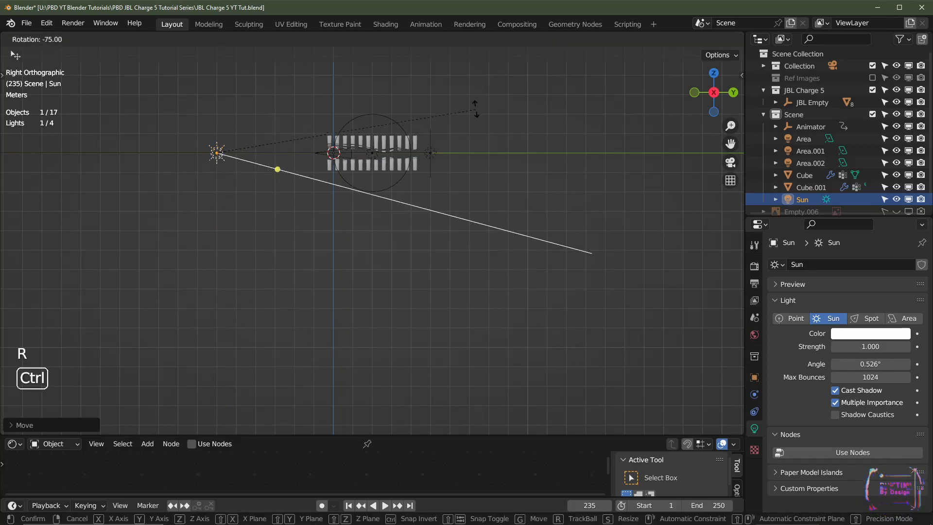
{"action": "left_click", "coordinate": [471, 414]}
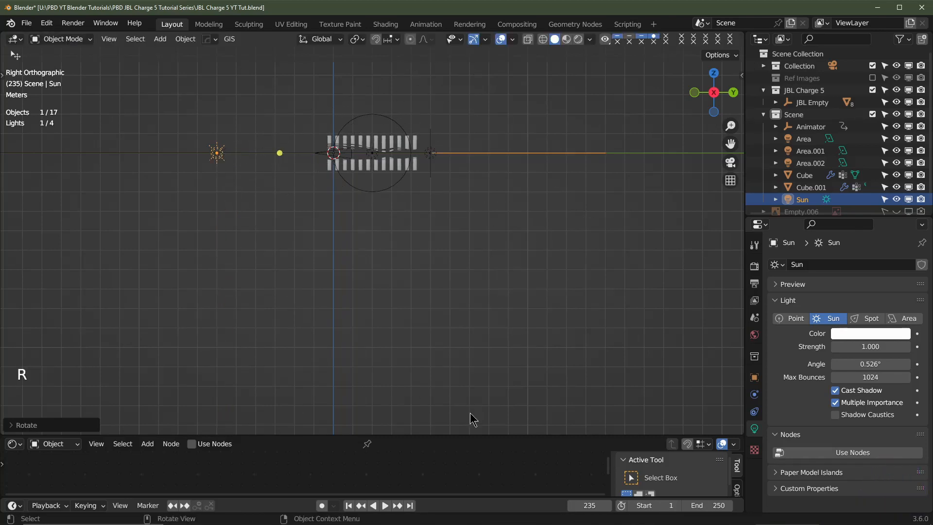
Step: Show the rendered camera view and set the Sun light's strength to 5
{"action": "key", "text": "KP_0"}
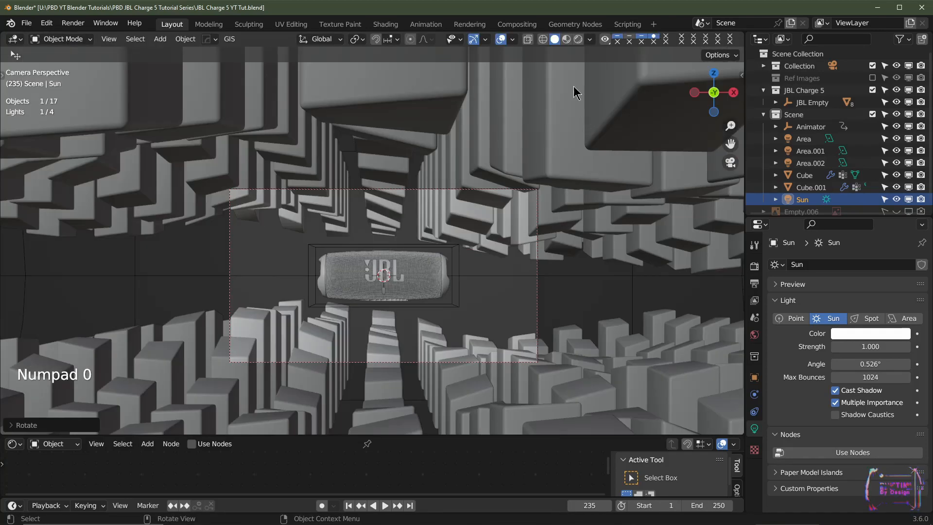
{"action": "left_click", "coordinate": [578, 39]}
{"action": "scroll", "coordinate": [494, 332], "scroll_direction": "up", "scroll_amount": 3}
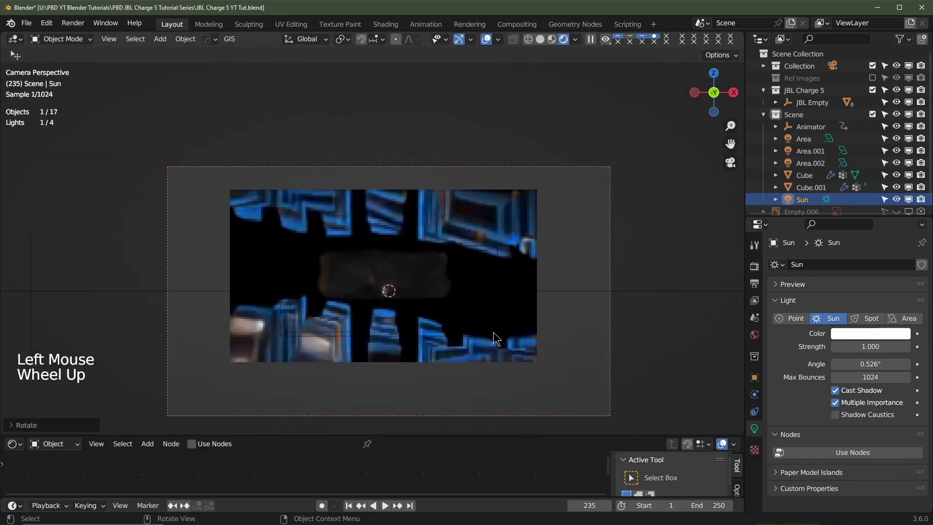
{"action": "middle_click_drag", "start_coordinate": [495, 334], "coordinate": [494, 311], "text": "shift"}
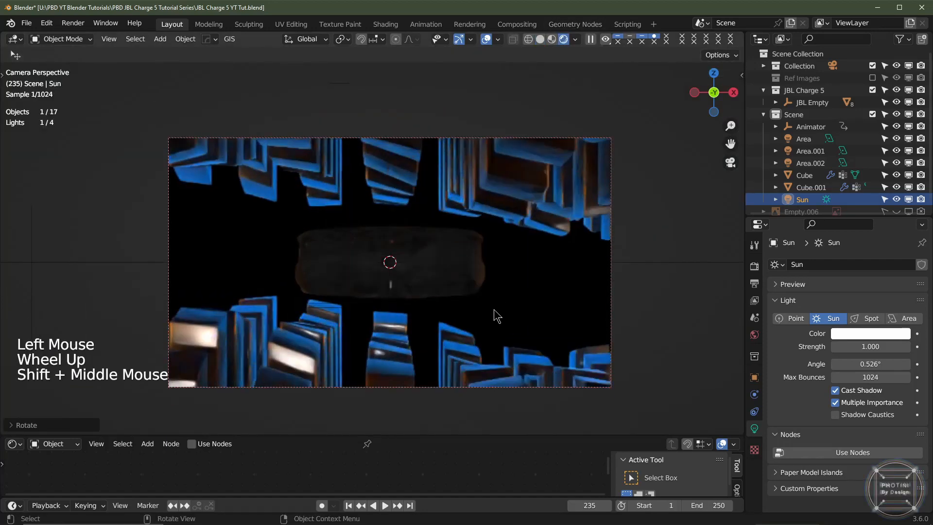
{"action": "left_click", "coordinate": [870, 347]}
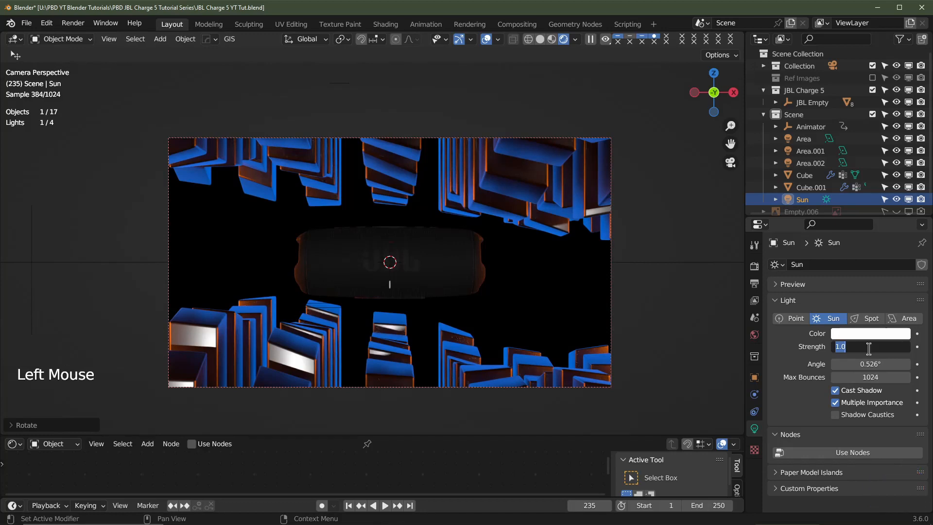
{"action": "type", "text": "5"}
{"action": "key", "text": "Return"}
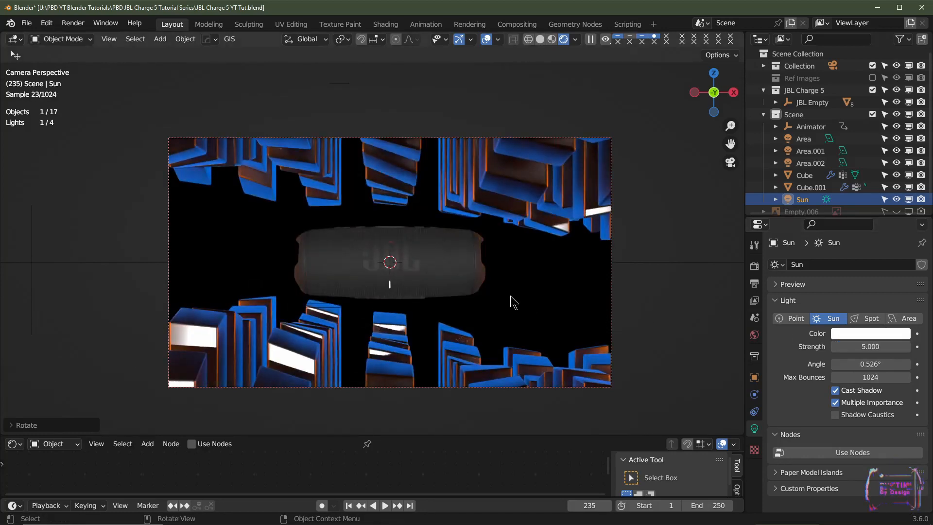
Step: Set the Sun light's angle to 25°
{"action": "scroll", "coordinate": [513, 301], "scroll_direction": "up", "scroll_amount": 3}
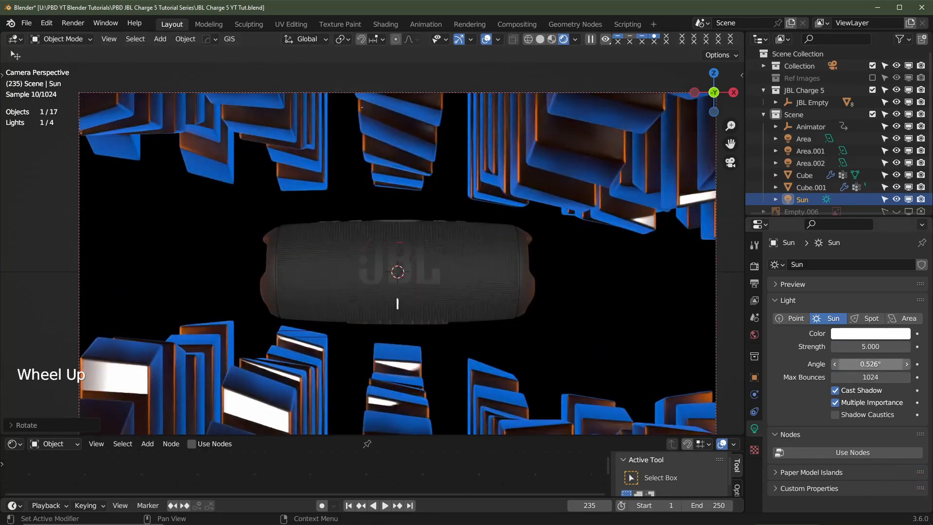
{"action": "left_click", "coordinate": [867, 365]}
{"action": "type", "text": "25"}
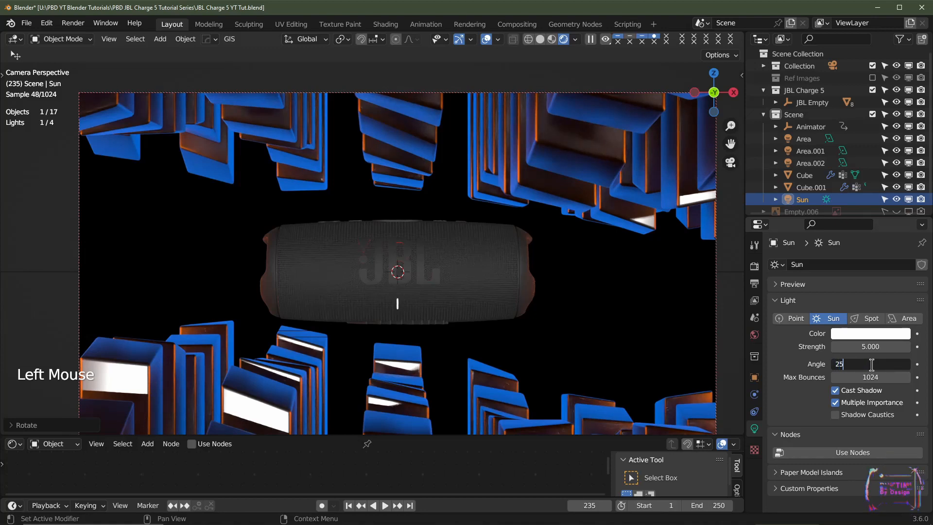
{"action": "key", "text": "Return"}
{"action": "scroll", "coordinate": [529, 307], "scroll_direction": "down", "scroll_amount": 2}
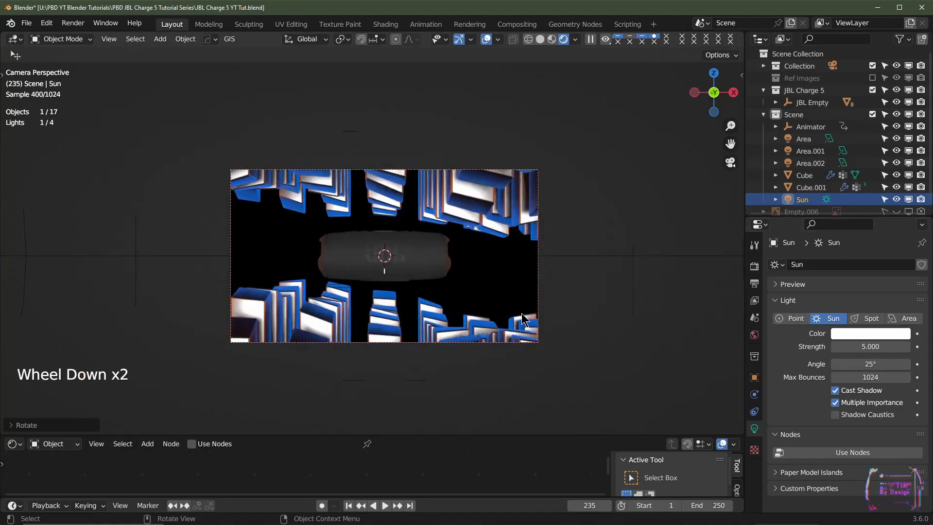
{"action": "scroll", "coordinate": [524, 320], "scroll_direction": "up", "scroll_amount": 1}
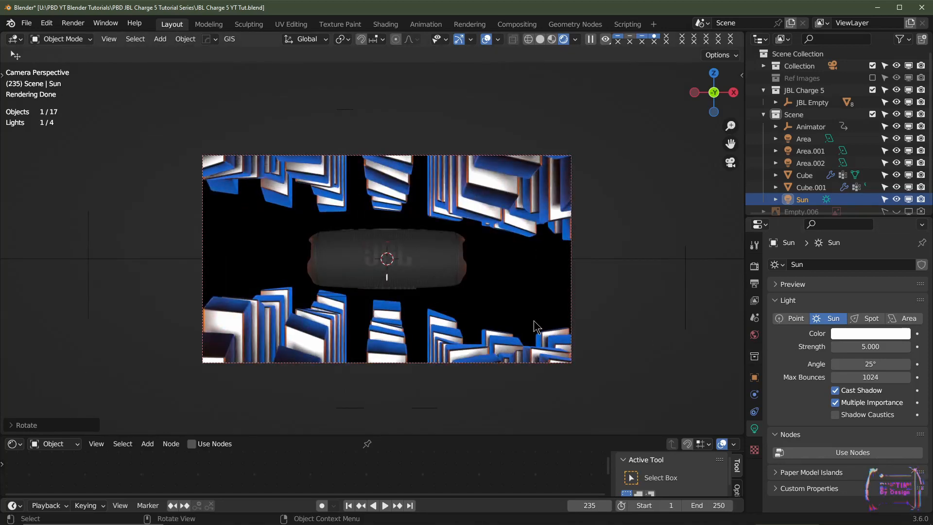
Step: Select the upper columns, enlarge the shader editor, and set their material's Metallic to 0 and base color to black
{"action": "left_click", "coordinate": [494, 189]}
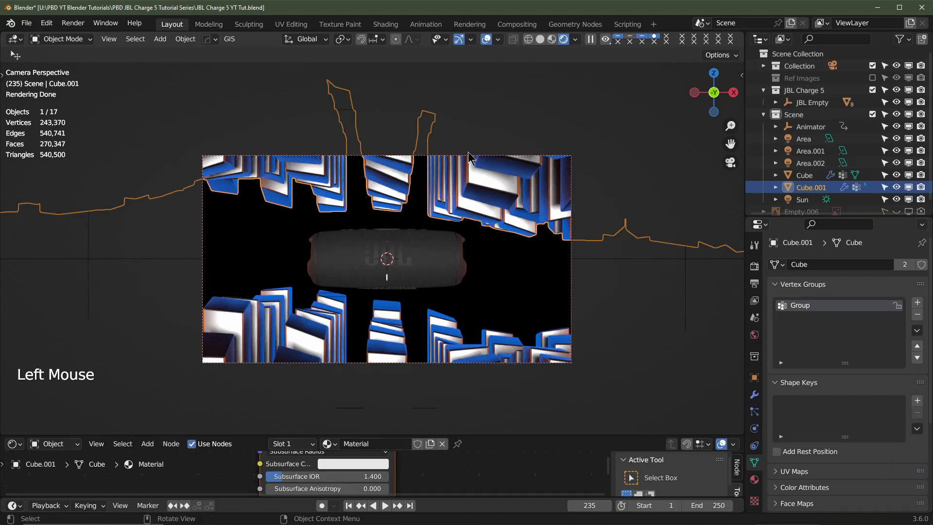
{"action": "left_click_drag", "start_coordinate": [542, 434], "coordinate": [539, 322]}
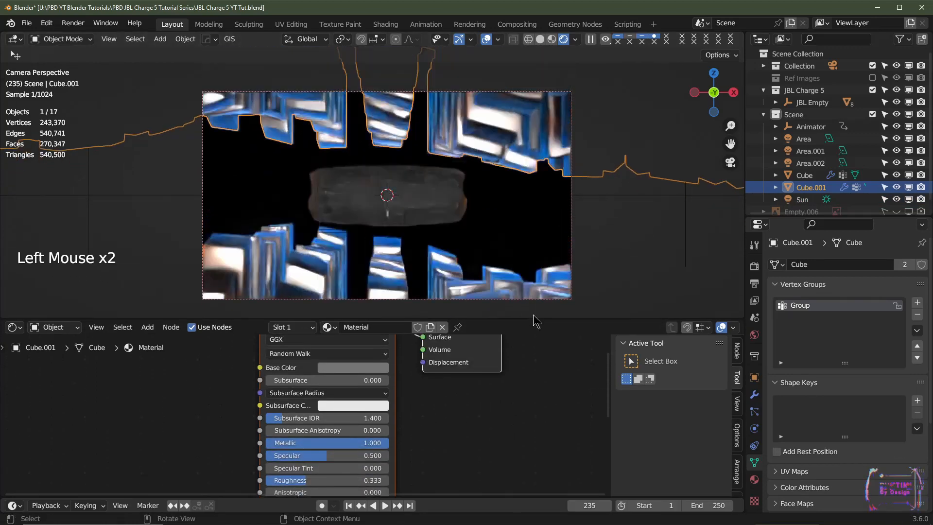
{"action": "middle_click_drag", "start_coordinate": [520, 255], "coordinate": [514, 223], "text": "shift"}
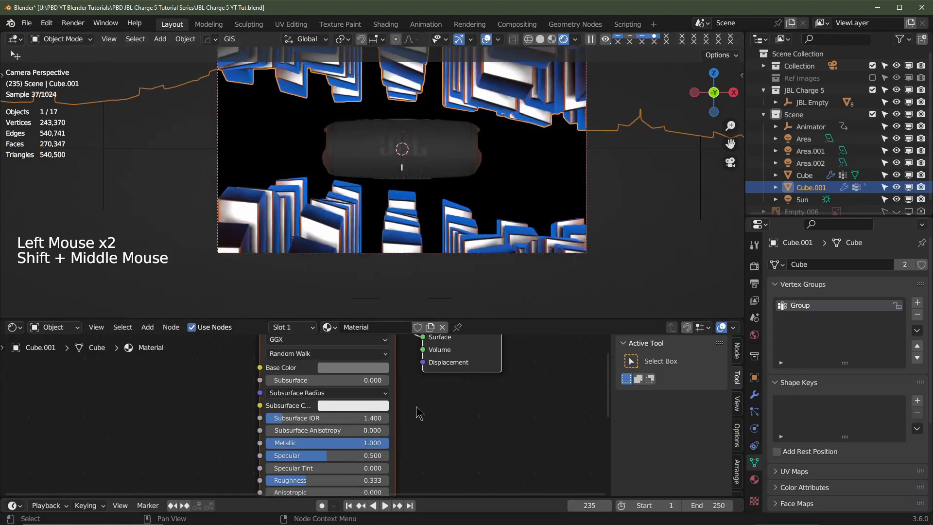
{"action": "left_click_drag", "start_coordinate": [377, 441], "coordinate": [257, 441]}
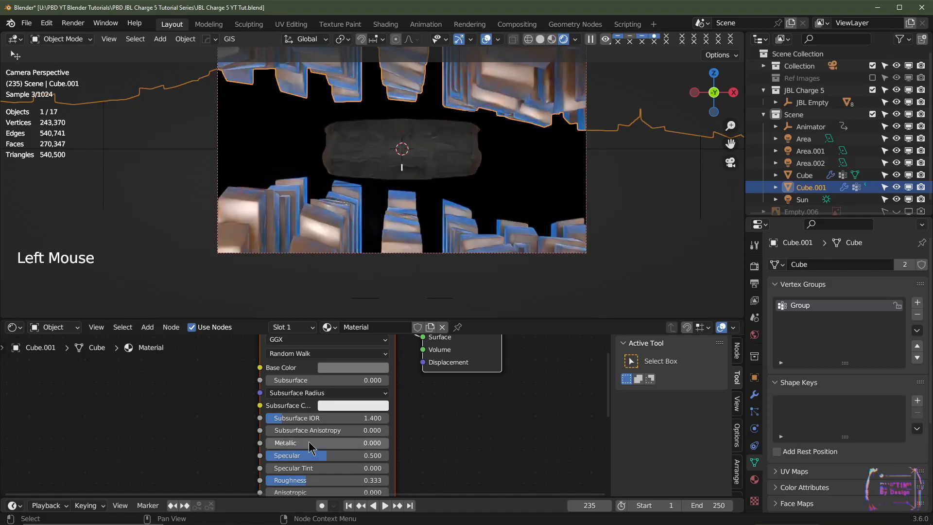
{"action": "left_click", "coordinate": [335, 370]}
{"action": "scroll", "coordinate": [335, 370], "scroll_direction": "down", "scroll_amount": 8}
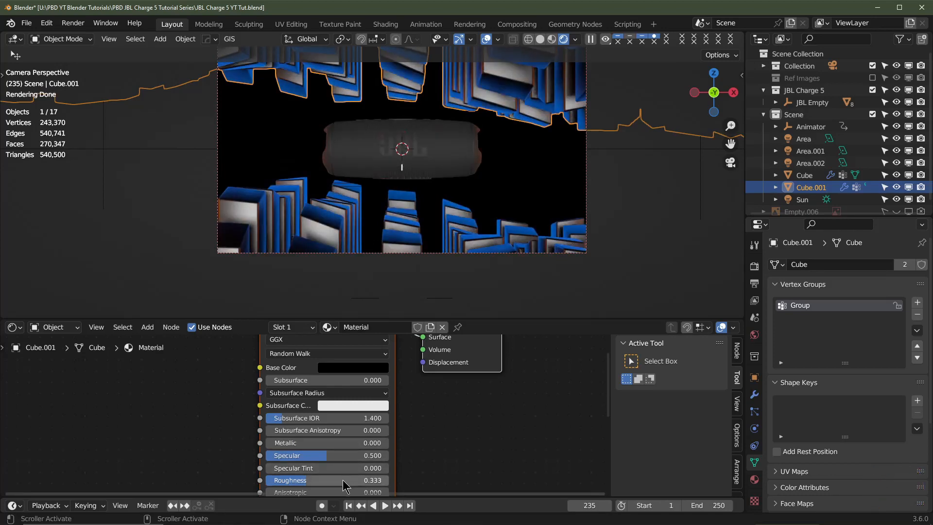
Step: Set the column material's roughness to 0.75 and lighten its base color to a value of 0.1
{"action": "left_click_drag", "start_coordinate": [343, 480], "coordinate": [352, 481]}
{"action": "double_click", "coordinate": [328, 481]}
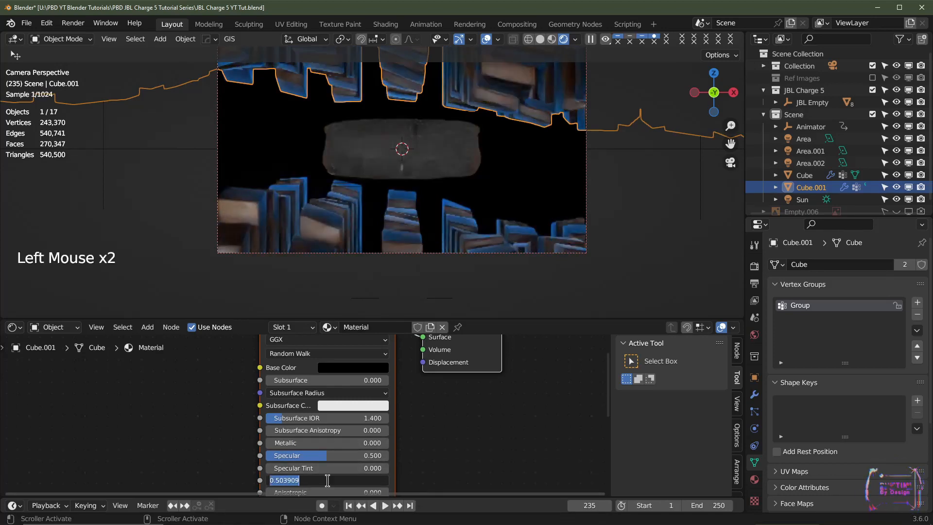
{"action": "type", "text": ".75"}
{"action": "key", "text": "Return"}
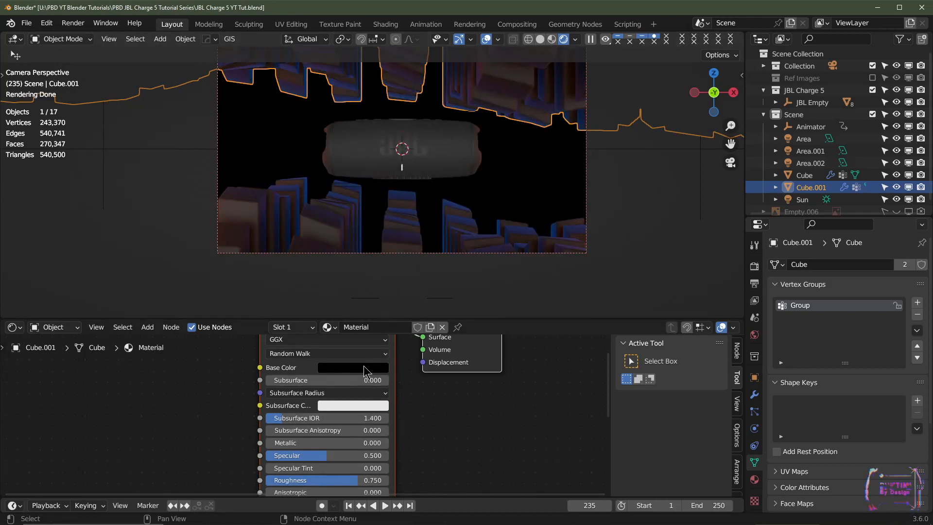
{"action": "left_click", "coordinate": [348, 367]}
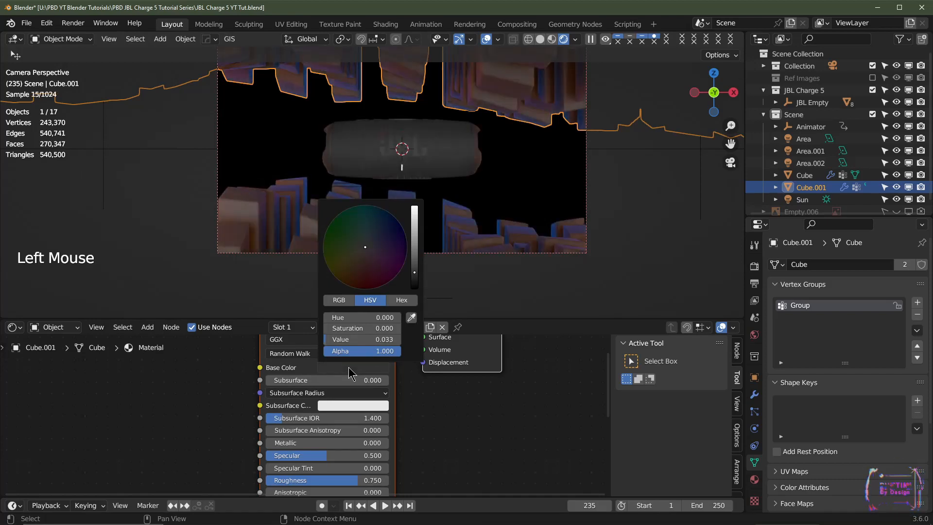
{"action": "scroll", "coordinate": [349, 373], "scroll_direction": "up", "scroll_amount": 2}
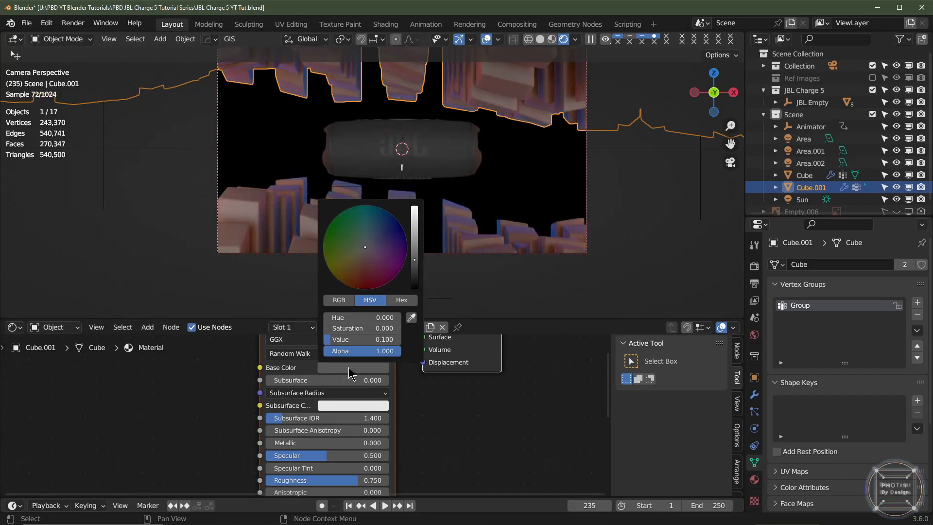
{"action": "middle_click_drag", "start_coordinate": [541, 203], "coordinate": [544, 222], "text": "shift"}
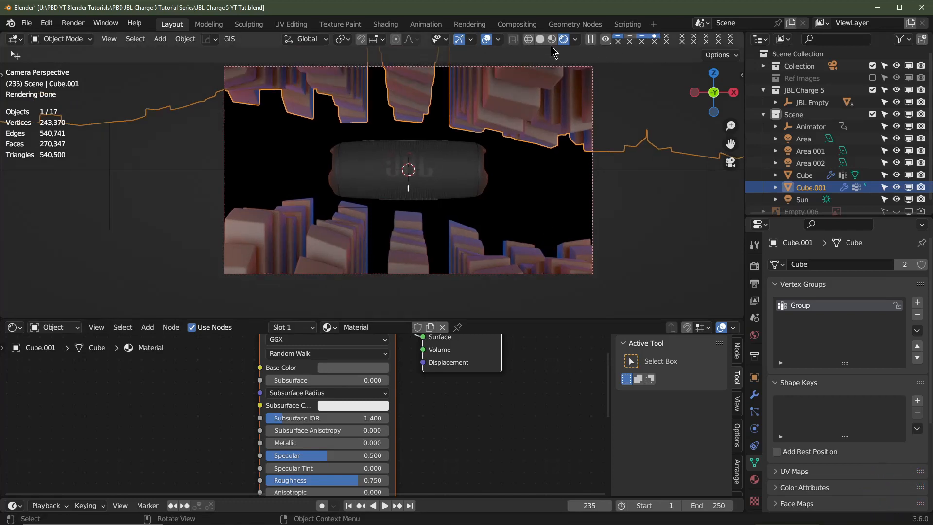
Step: Select the orange side light Area.001 and shift its color to a redder orange
{"action": "left_click", "coordinate": [803, 139]}
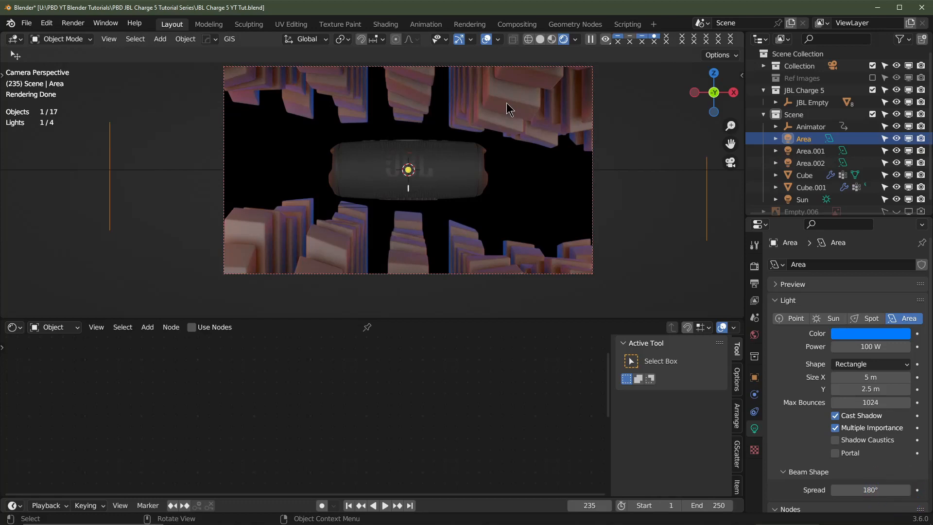
{"action": "left_click", "coordinate": [810, 151]}
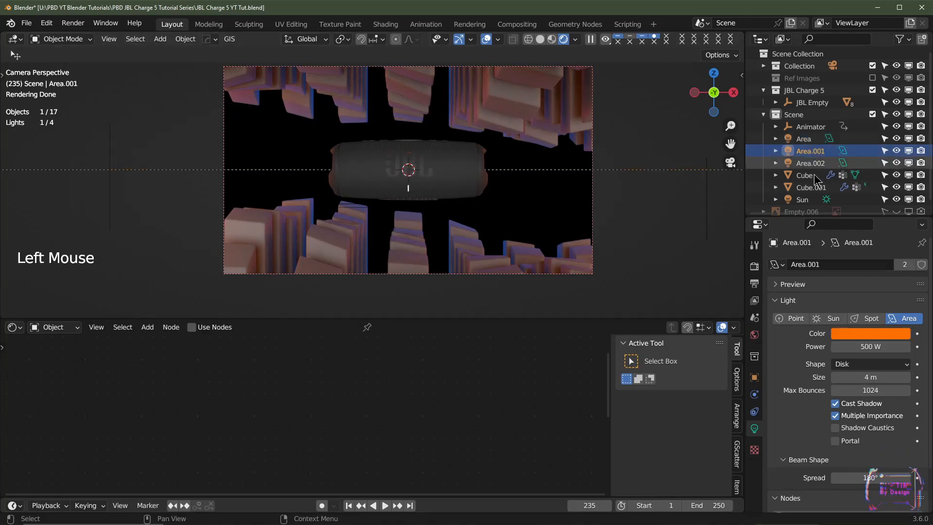
{"action": "double_click", "coordinate": [864, 332]}
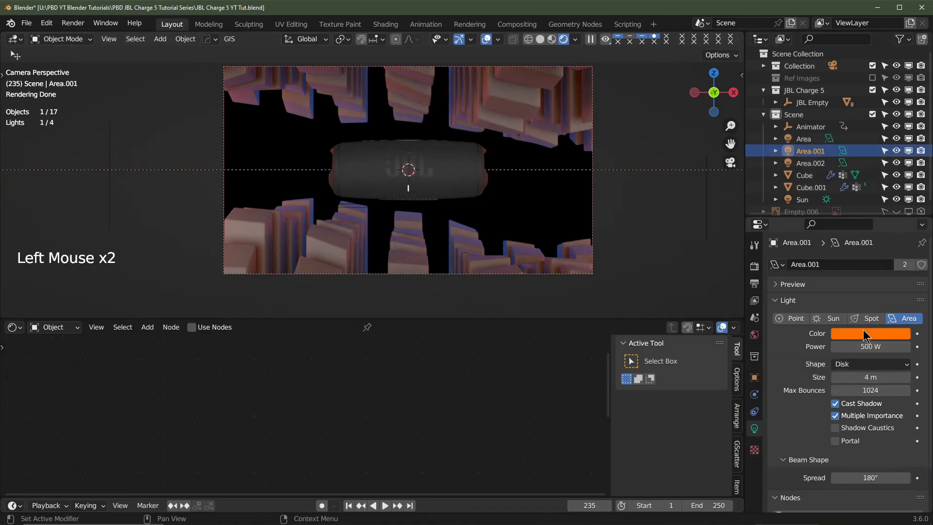
{"action": "left_click_drag", "start_coordinate": [828, 257], "coordinate": [836, 259]}
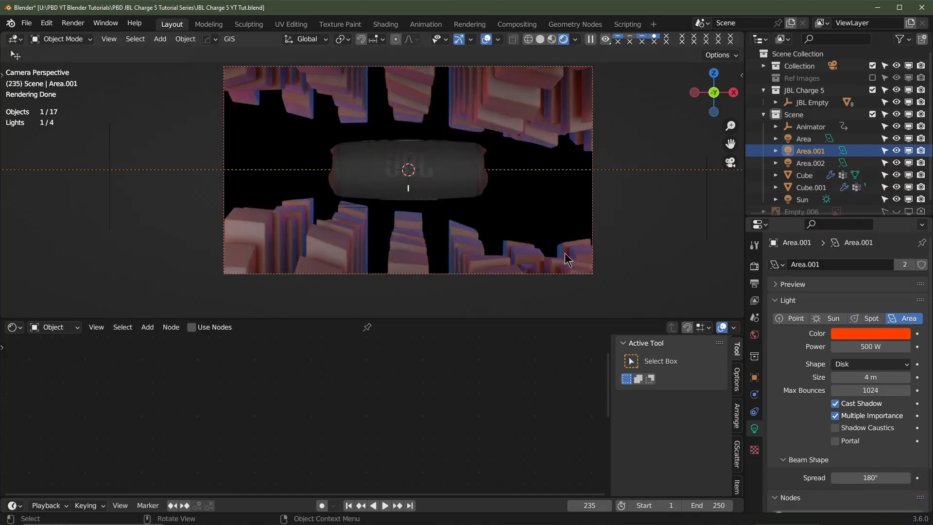
Step: Select the lower columns and set their material's Metallic to 1 and roughness to 0.6
{"action": "left_click", "coordinate": [456, 247]}
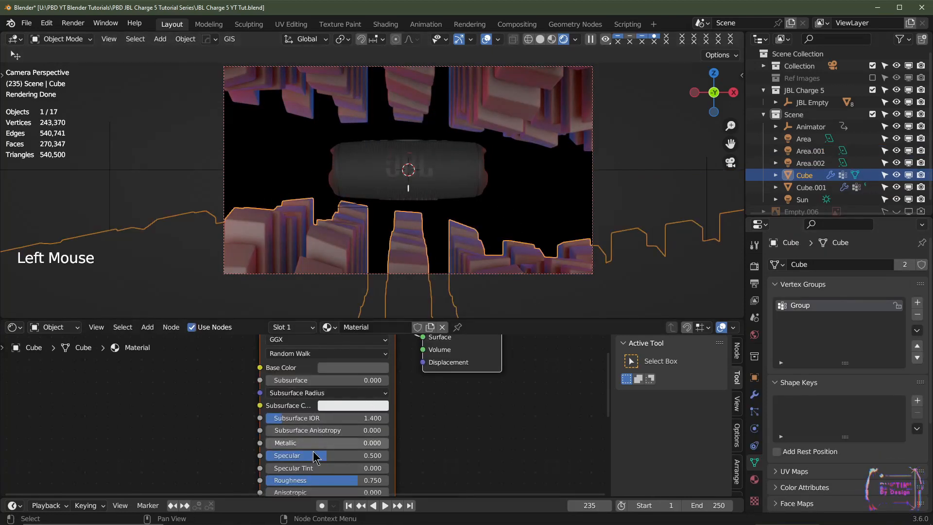
{"action": "double_click", "coordinate": [290, 443]}
{"action": "type", "text": "1"}
{"action": "key", "text": "Return"}
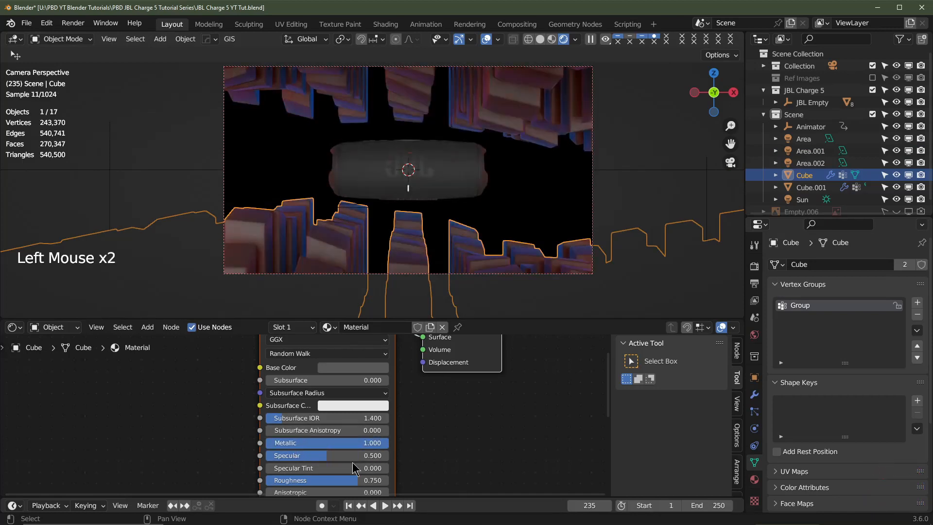
{"action": "left_click_drag", "start_coordinate": [342, 479], "coordinate": [340, 480]}
{"action": "double_click", "coordinate": [340, 480]}
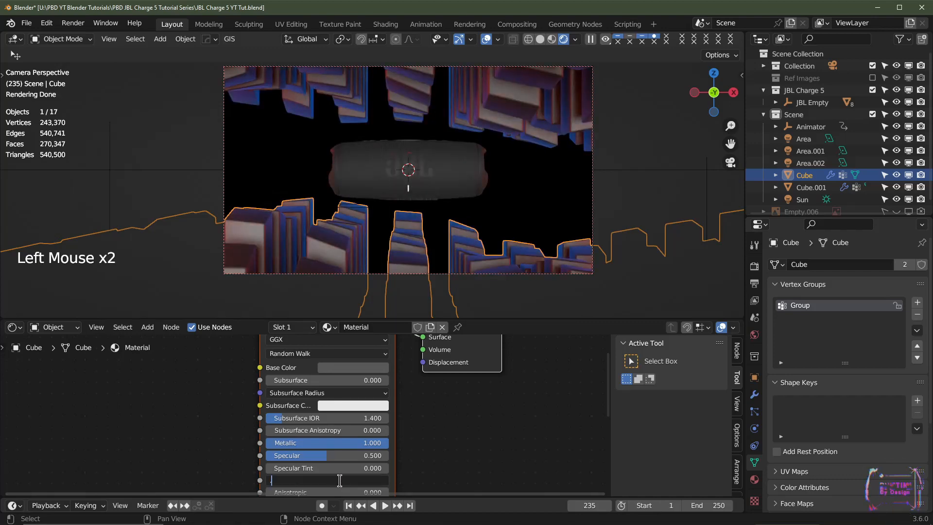
{"action": "key", "text": "Return"}
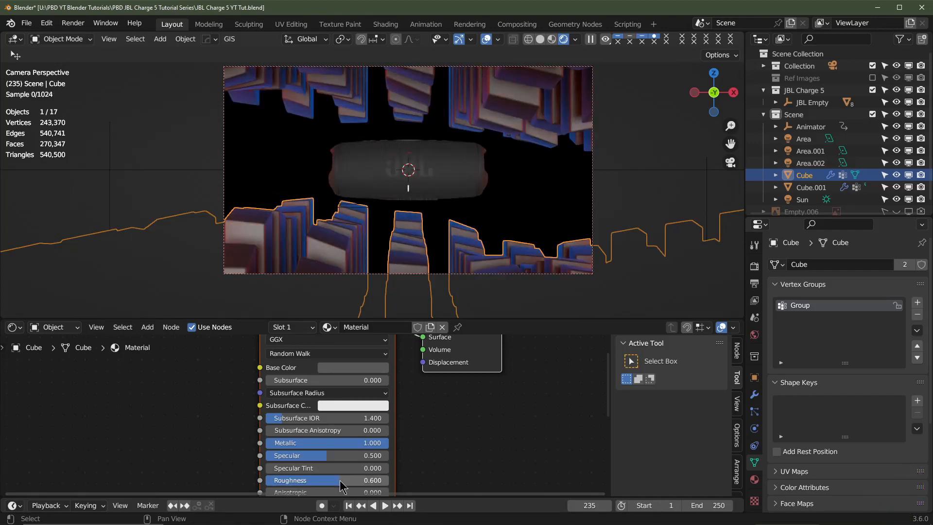
Step: Darken the column material's base color to near black and hide the viewport overlays
{"action": "middle_click_drag", "start_coordinate": [354, 368], "coordinate": [372, 390]}
{"action": "left_click", "coordinate": [372, 389]}
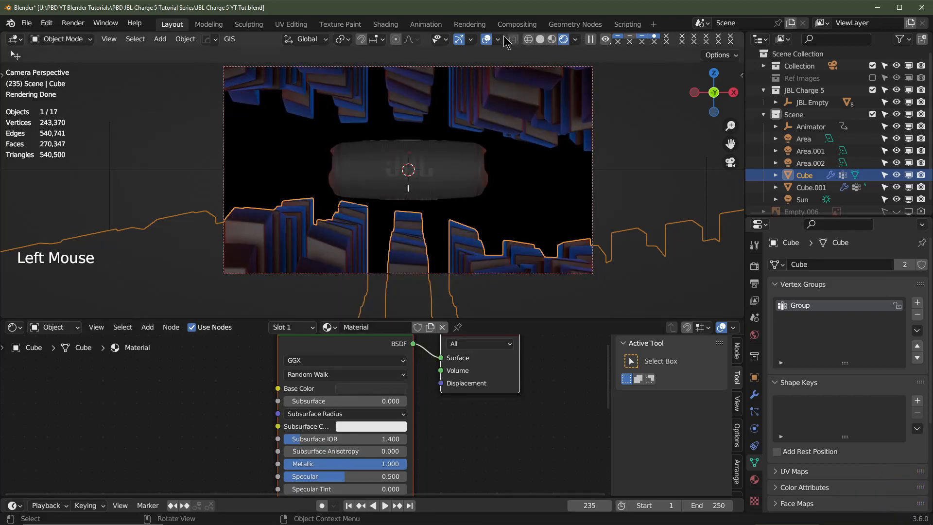
{"action": "left_click", "coordinate": [487, 40]}
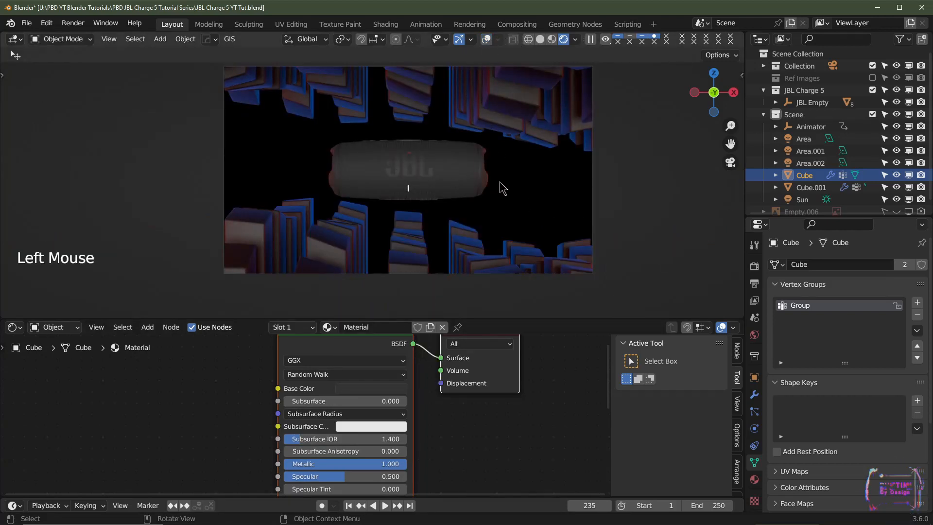
Step: Set the power of the blue back light Area to 200 W
{"action": "left_click", "coordinate": [803, 139]}
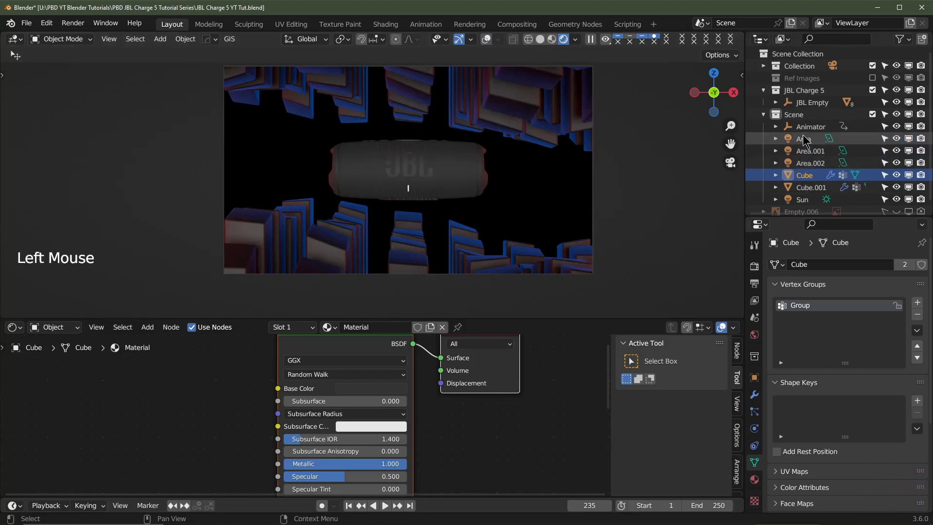
{"action": "double_click", "coordinate": [869, 347]}
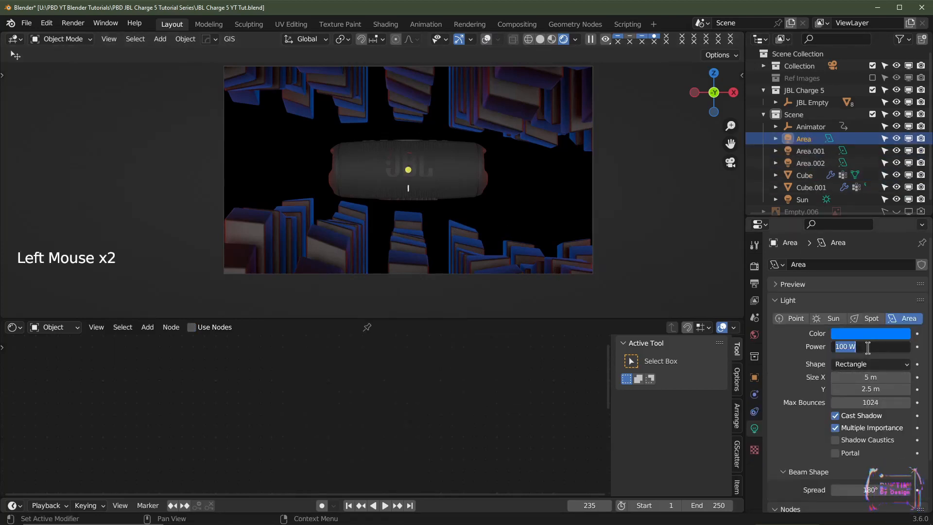
{"action": "type", "text": "200"}
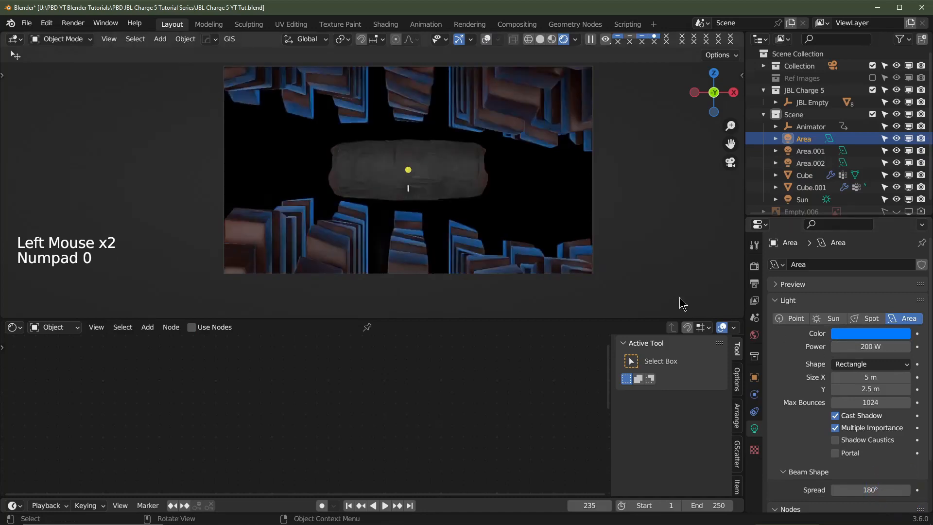
Step: Set the power of the red-orange side light Area.002 to 1000 W
{"action": "left_click", "coordinate": [811, 162]}
{"action": "double_click", "coordinate": [868, 345]}
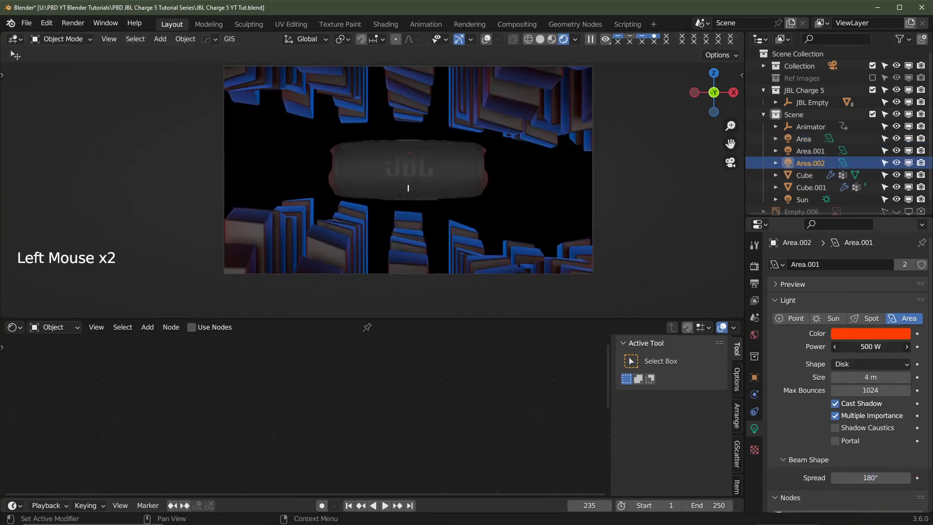
{"action": "type", "text": "100"}
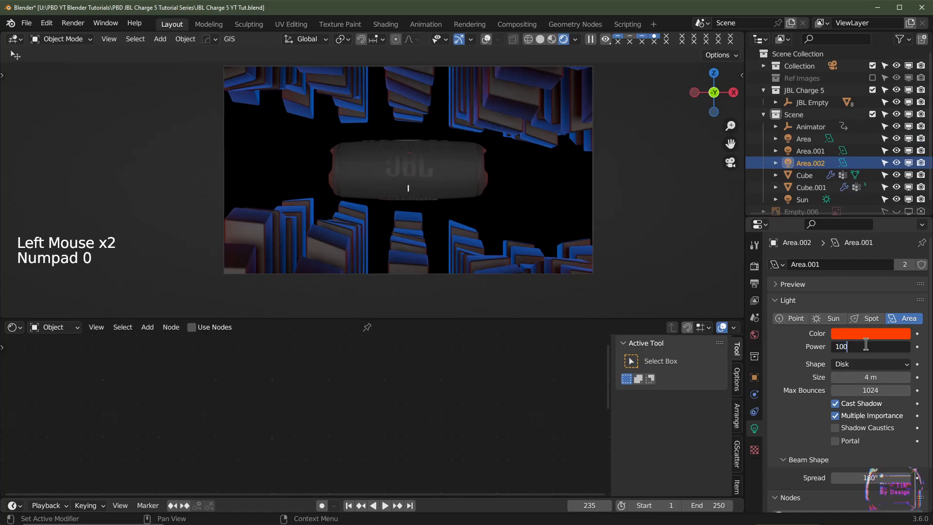
{"action": "type", "text": "0"}
{"action": "key", "text": "Return"}
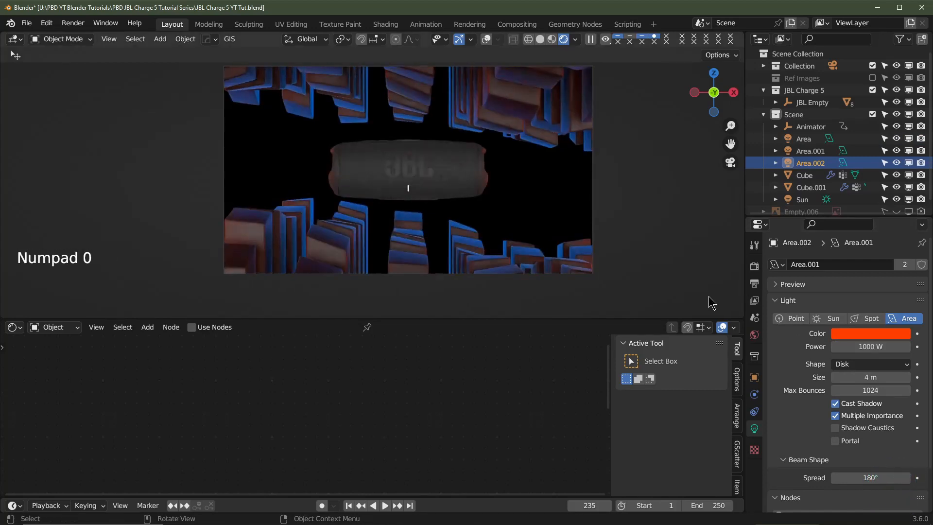
{"action": "scroll", "coordinate": [542, 194], "scroll_direction": "up", "scroll_amount": 2}
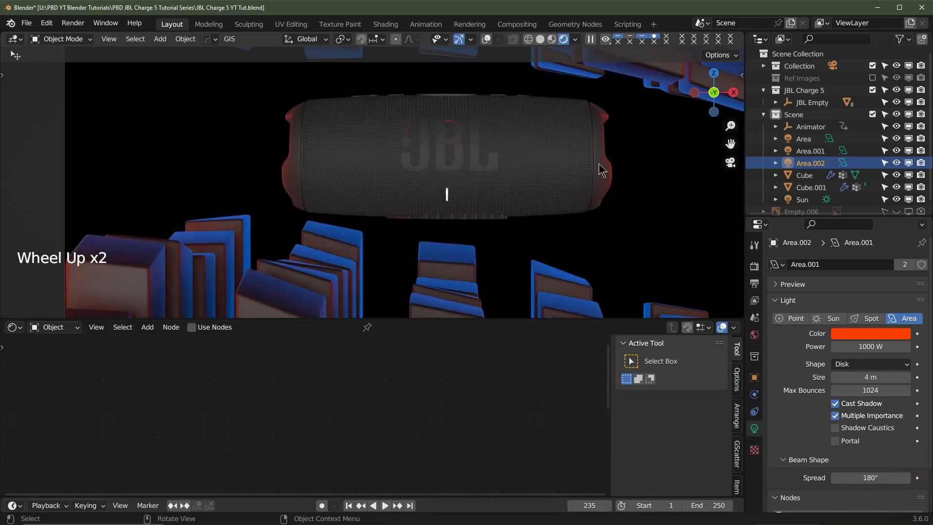
{"action": "scroll", "coordinate": [497, 141], "scroll_direction": "down", "scroll_amount": 2}
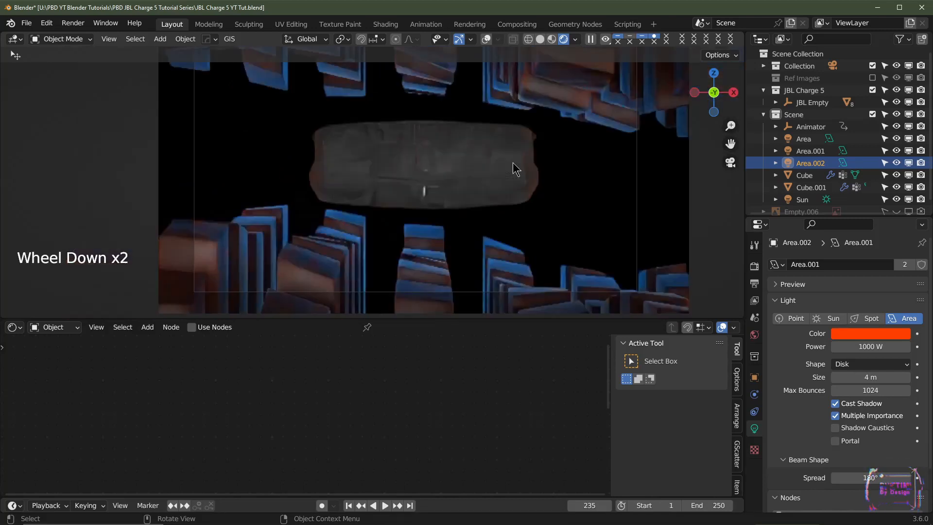
Step: Select the blue back light and show the scene from above in solid shading with viewport overlays on
{"action": "left_click", "coordinate": [804, 139]}
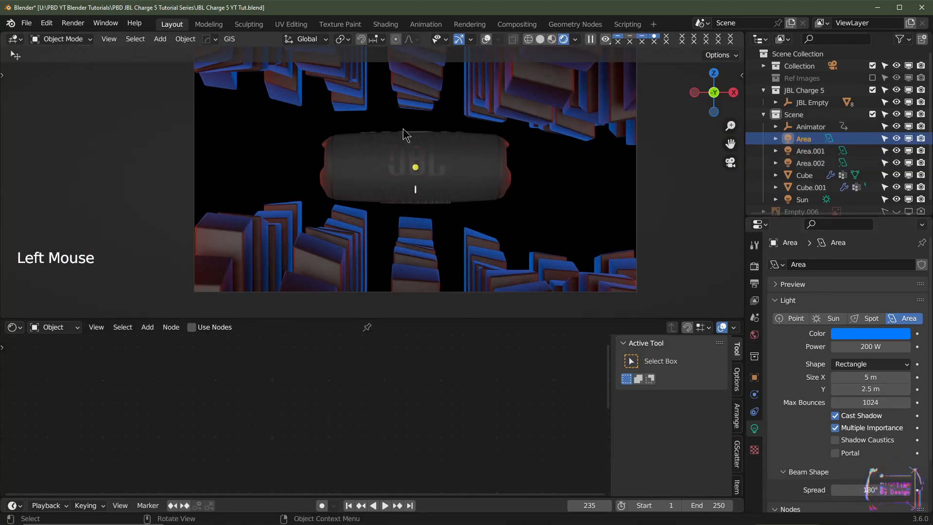
{"action": "scroll", "coordinate": [483, 174], "scroll_direction": "up", "scroll_amount": 2}
{"action": "middle_click_drag", "start_coordinate": [459, 138], "coordinate": [496, 177], "text": "shift"}
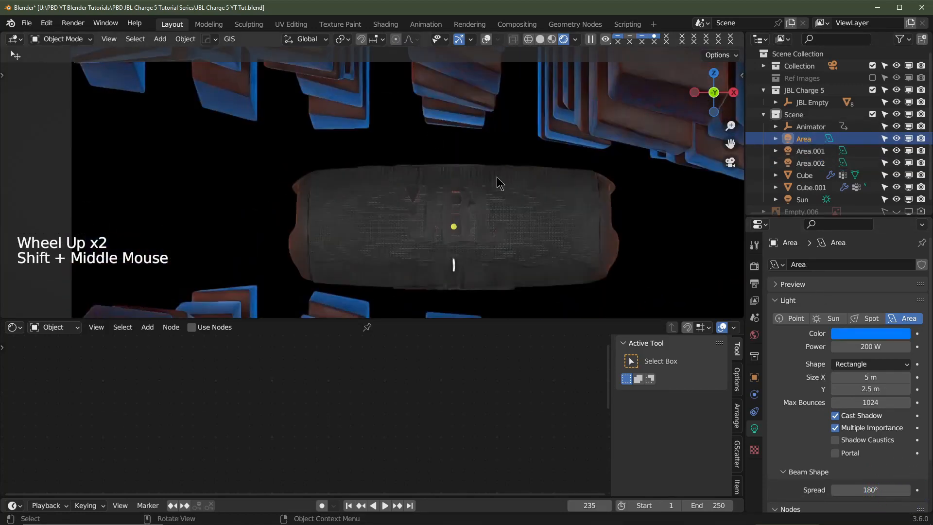
{"action": "scroll", "coordinate": [515, 192], "scroll_direction": "down", "scroll_amount": 2}
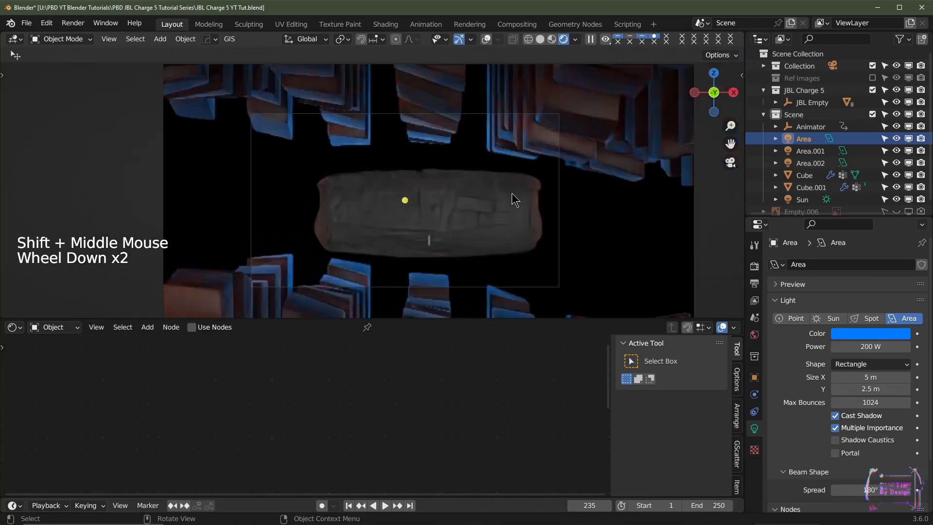
{"action": "key", "text": "KP_7"}
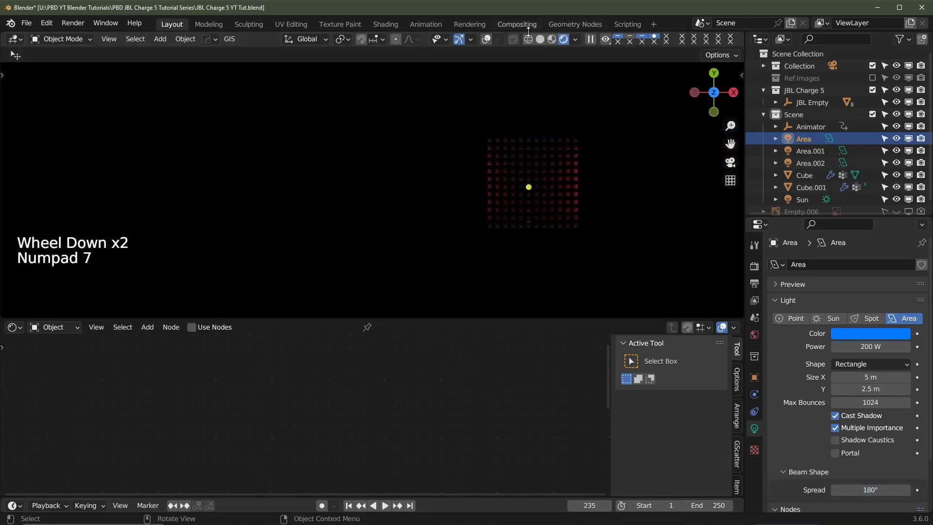
{"action": "left_click", "coordinate": [540, 39]}
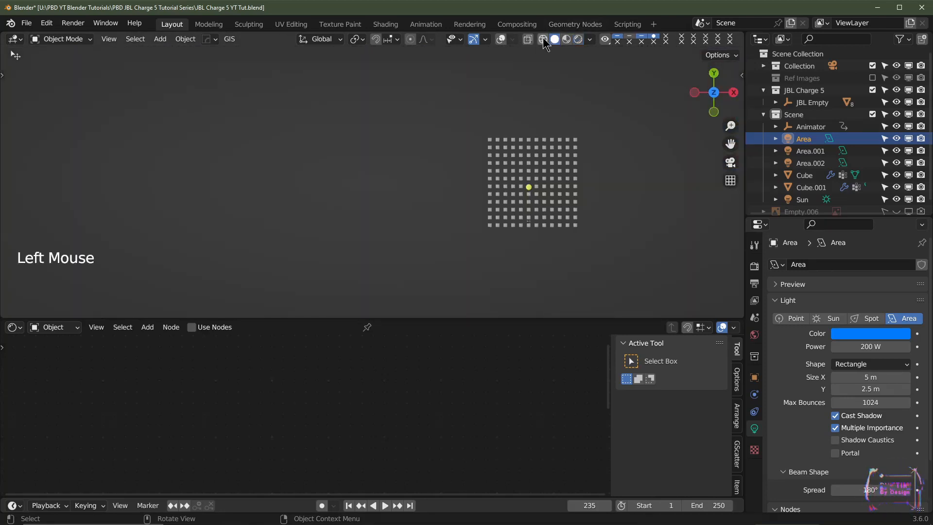
{"action": "middle_click_drag", "start_coordinate": [566, 194], "coordinate": [489, 182], "text": "shift"}
{"action": "left_click", "coordinate": [501, 39]}
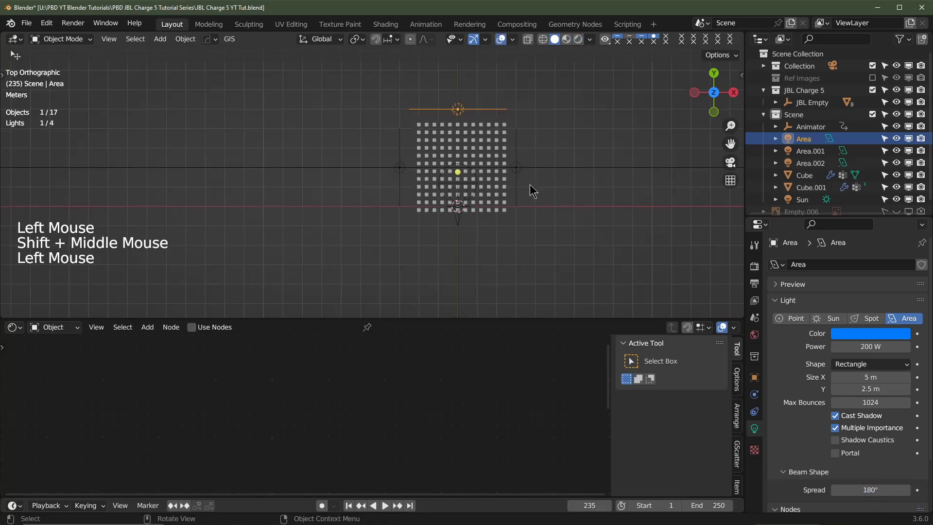
Step: Duplicate the blue back light above the middle of the columns and rotate the copy -90° in side view to face down
{"action": "key", "text": "KP_3"}
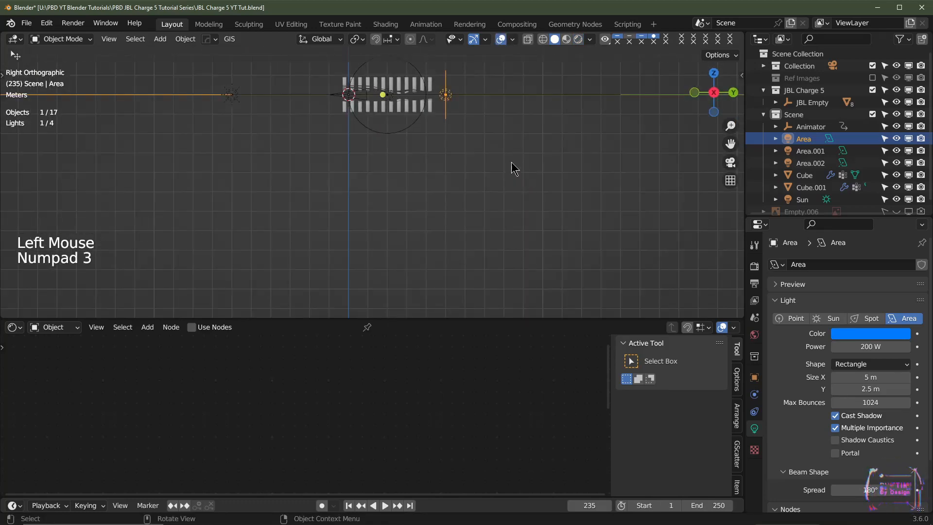
{"action": "middle_click_drag", "start_coordinate": [512, 163], "coordinate": [502, 275], "text": "shift"}
{"action": "scroll", "coordinate": [506, 265], "scroll_direction": "up", "scroll_amount": 3}
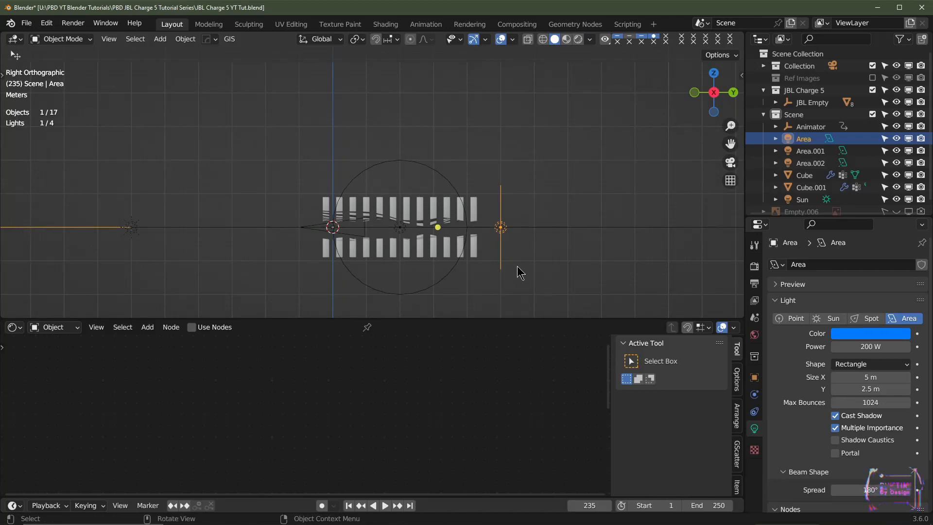
{"action": "key", "text": "ctrl+d"}
{"action": "key", "text": "shift+d"}
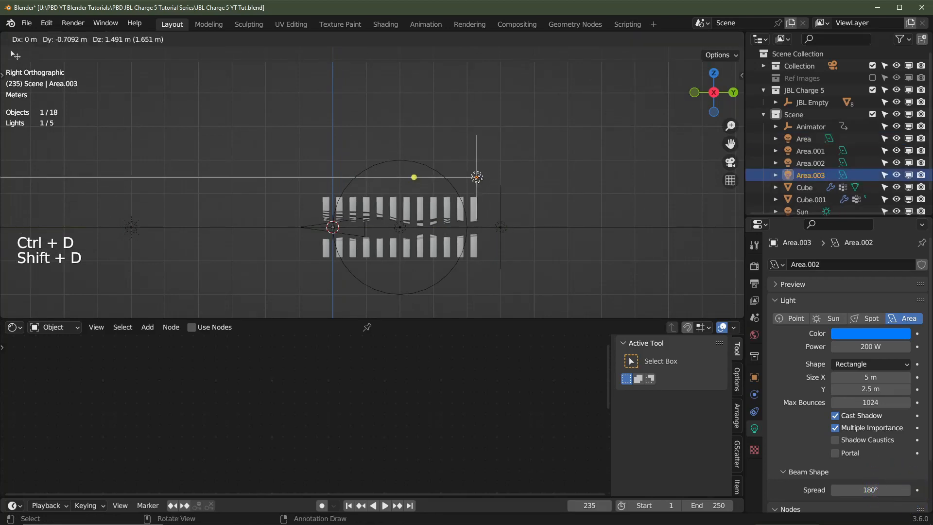
{"action": "left_click", "coordinate": [403, 150]}
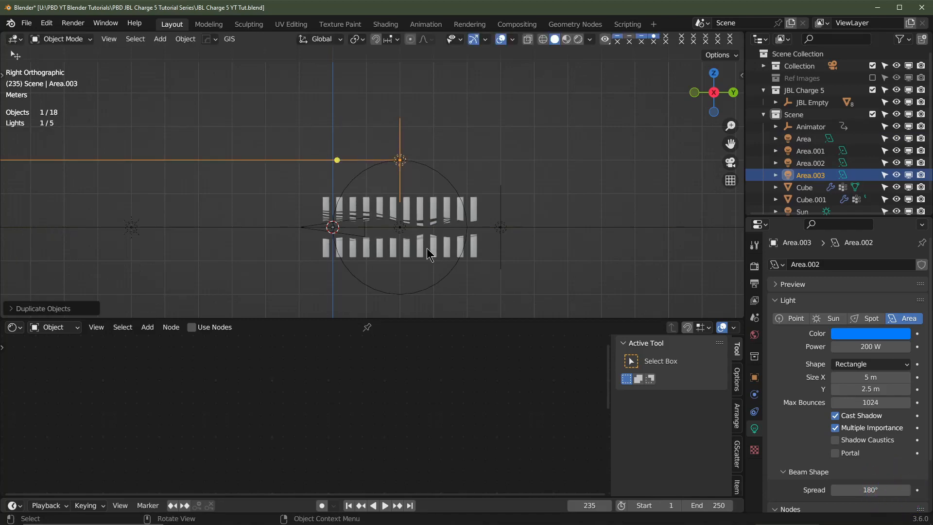
{"action": "type", "text": "r-90"}
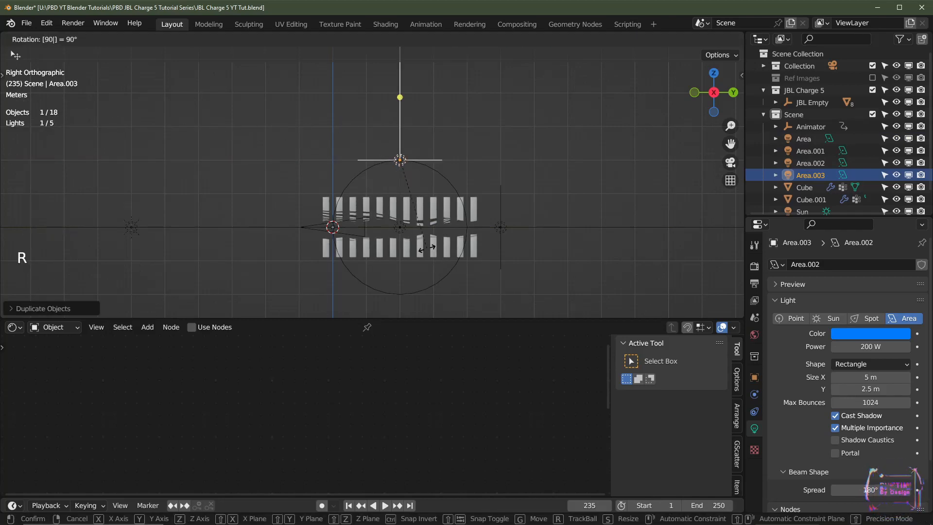
{"action": "key", "text": "Return"}
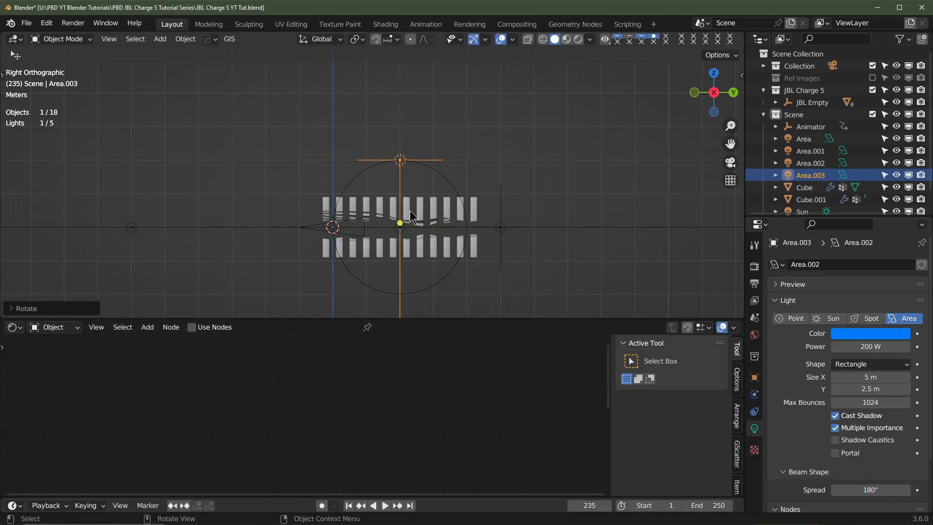
{"action": "middle_click_drag", "start_coordinate": [412, 215], "coordinate": [519, 130]}
Step: Change the overhead blue light's shape to Square, keeping its 5 m size
{"action": "key", "text": "KP_7"}
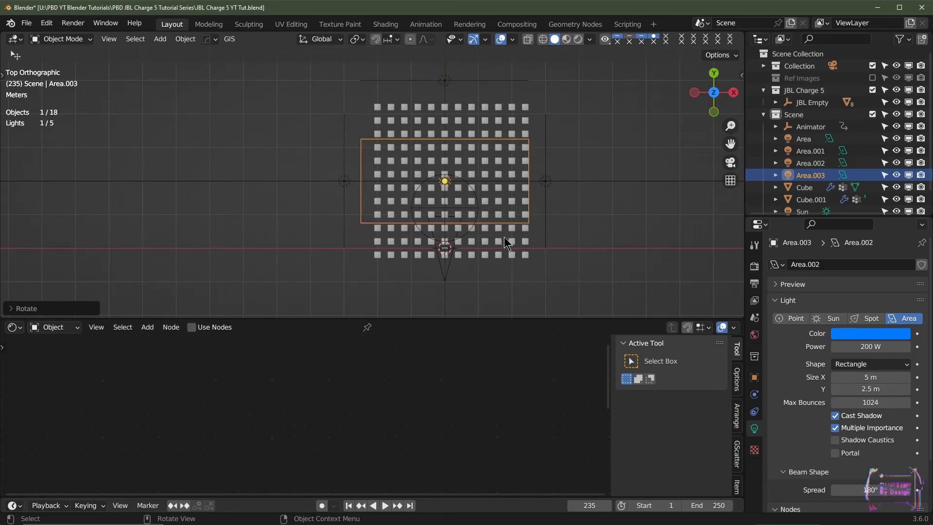
{"action": "scroll", "coordinate": [508, 222], "scroll_direction": "up", "scroll_amount": 2}
{"action": "scroll", "coordinate": [508, 221], "scroll_direction": "down", "scroll_amount": 1}
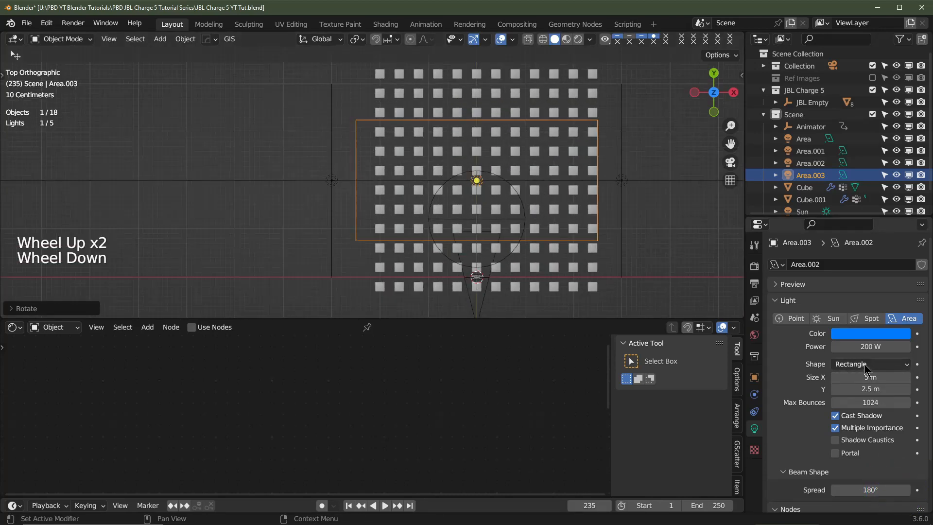
{"action": "scroll", "coordinate": [555, 297], "scroll_direction": "down", "scroll_amount": 1}
{"action": "scroll", "coordinate": [553, 289], "scroll_direction": "up", "scroll_amount": 2}
{"action": "middle_click_drag", "start_coordinate": [551, 284], "coordinate": [532, 132], "text": "shift"}
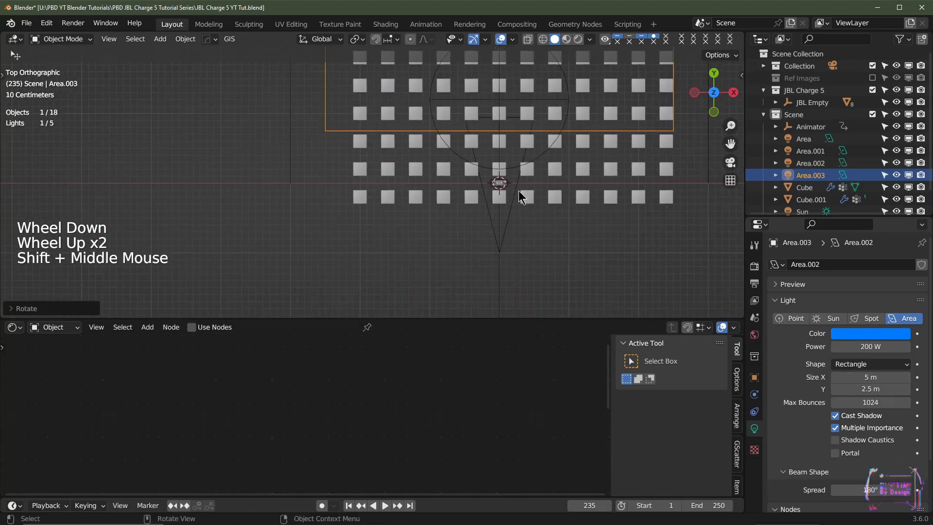
{"action": "scroll", "coordinate": [519, 190], "scroll_direction": "up", "scroll_amount": 1}
{"action": "scroll", "coordinate": [590, 174], "scroll_direction": "down", "scroll_amount": 1}
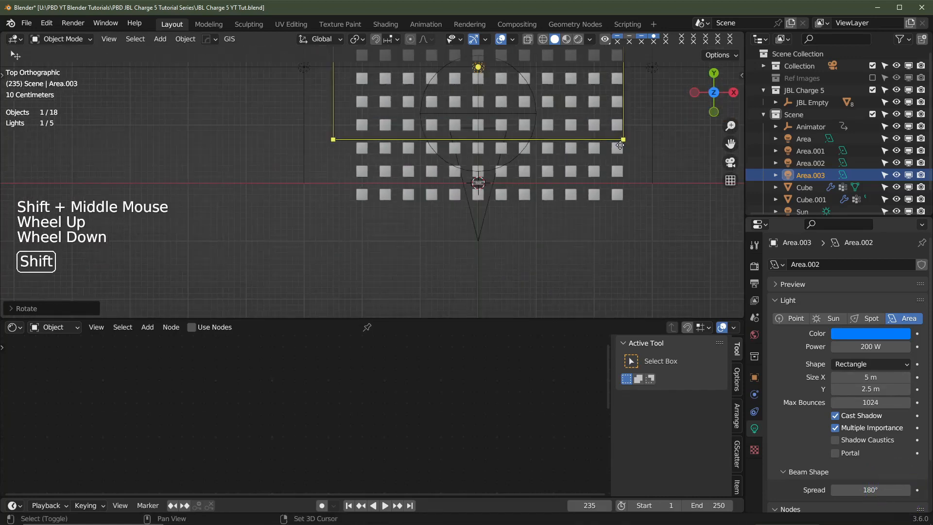
{"action": "middle_click_drag", "start_coordinate": [595, 171], "coordinate": [524, 238], "text": "shift"}
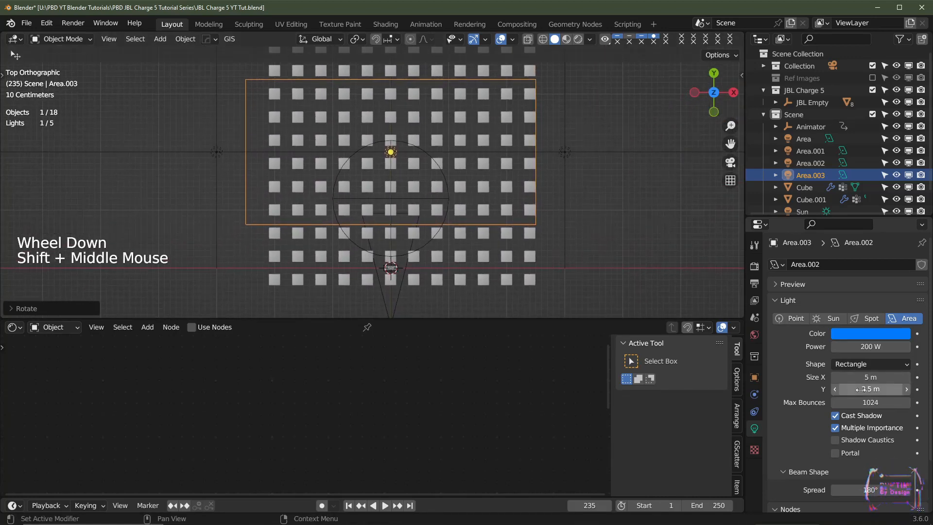
{"action": "left_click", "coordinate": [865, 365]}
{"action": "left_click", "coordinate": [860, 379]}
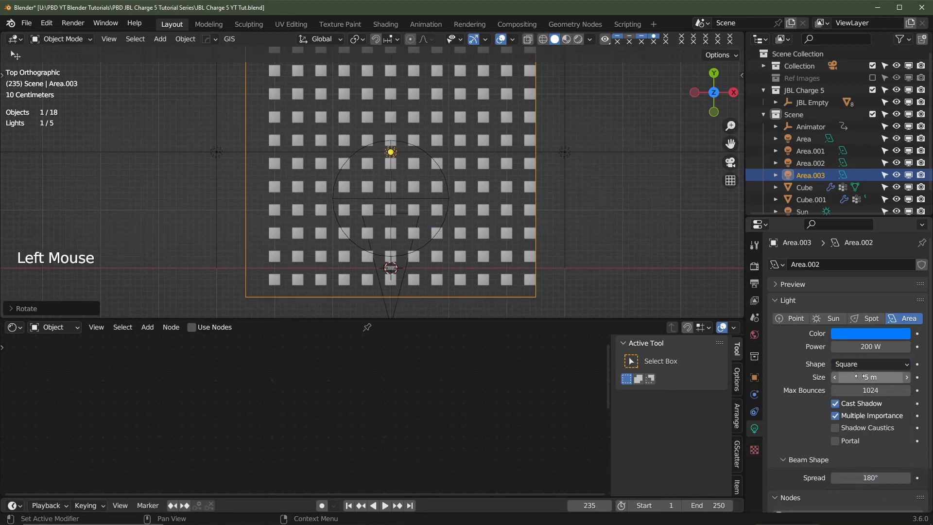
Step: Move the overhead square light sideways to centre it over the column grid
{"action": "middle_click", "coordinate": [552, 264], "text": "shift"}
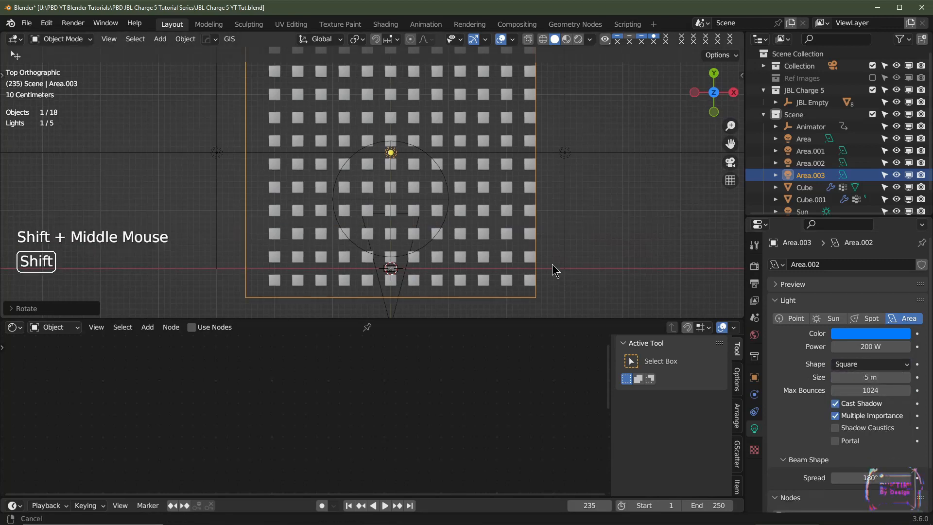
{"action": "key", "text": "g"}
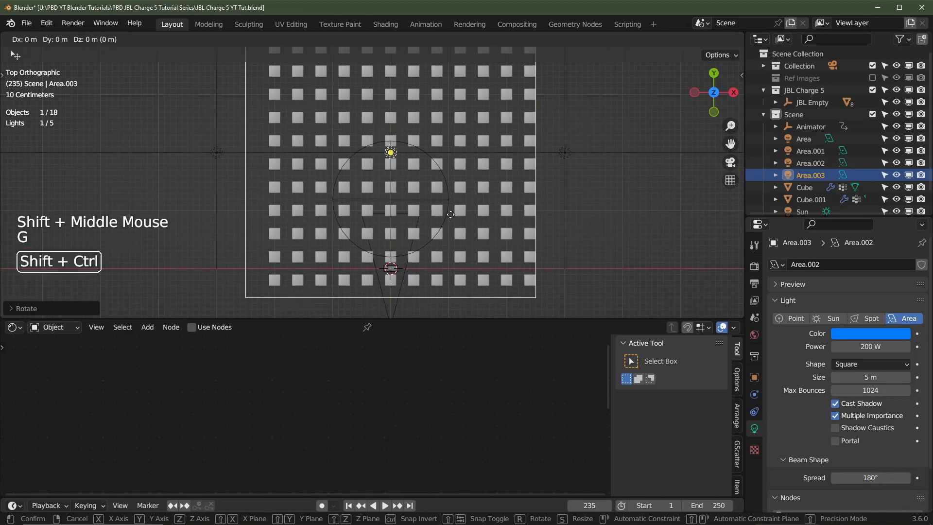
{"action": "left_click", "coordinate": [554, 185]}
{"action": "scroll", "coordinate": [546, 186], "scroll_direction": "down", "scroll_amount": 2}
{"action": "middle_click_drag", "start_coordinate": [545, 185], "coordinate": [520, 115], "text": "shift"}
Step: Show the rendered camera view and hide Area, Area.001, Area.002 and the Sun to isolate the overhead light
{"action": "key", "text": "KP_0"}
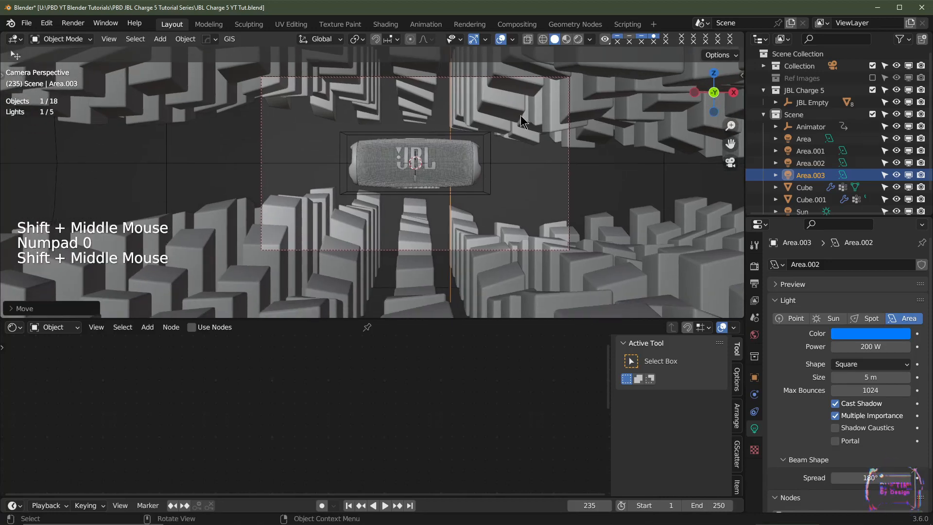
{"action": "left_click", "coordinate": [580, 38]}
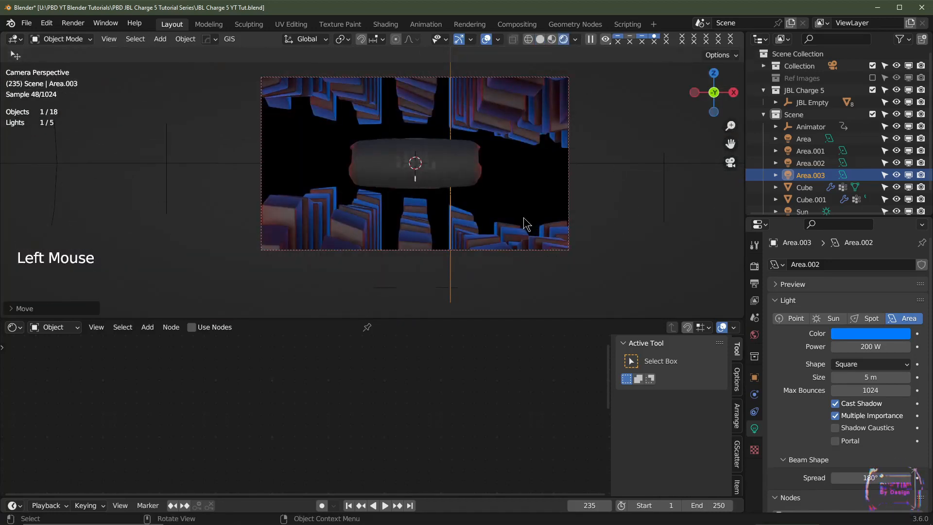
{"action": "scroll", "coordinate": [523, 217], "scroll_direction": "up", "scroll_amount": 3}
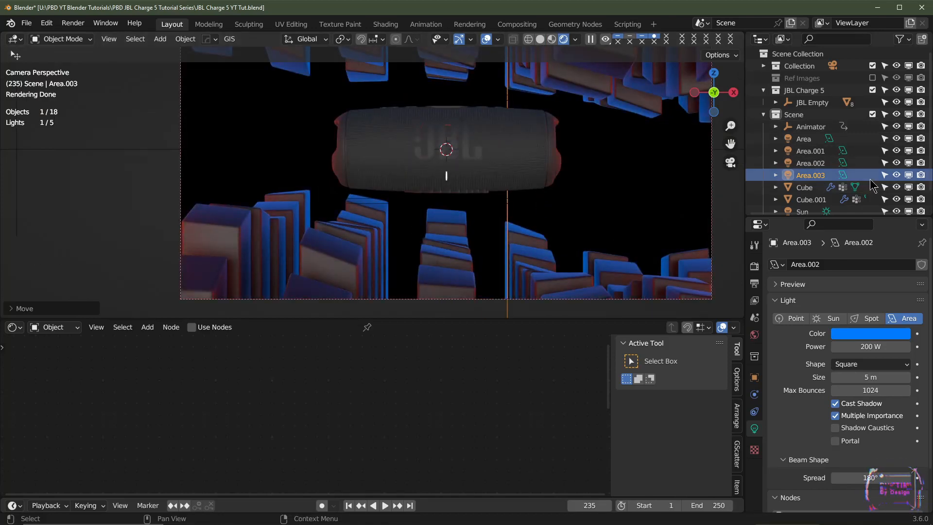
{"action": "left_click", "coordinate": [897, 162]}
{"action": "left_click", "coordinate": [896, 139]}
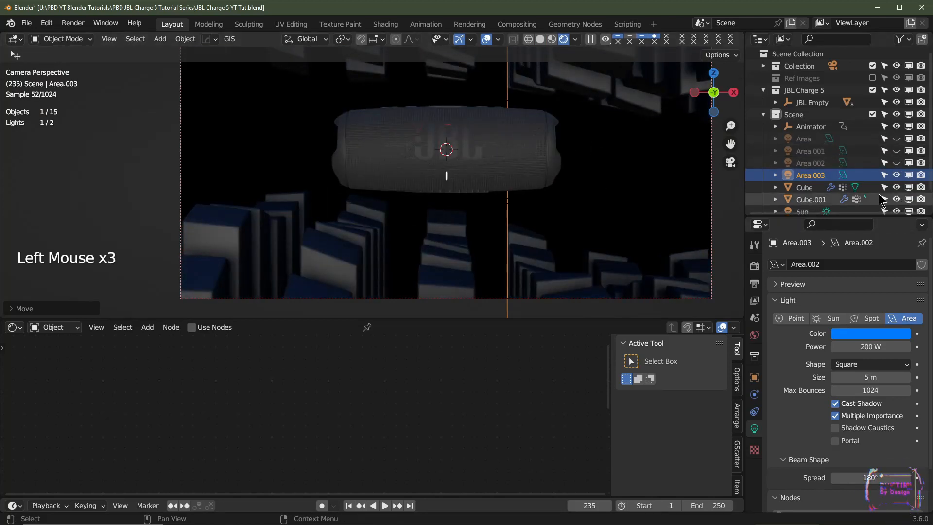
{"action": "left_click", "coordinate": [896, 211]}
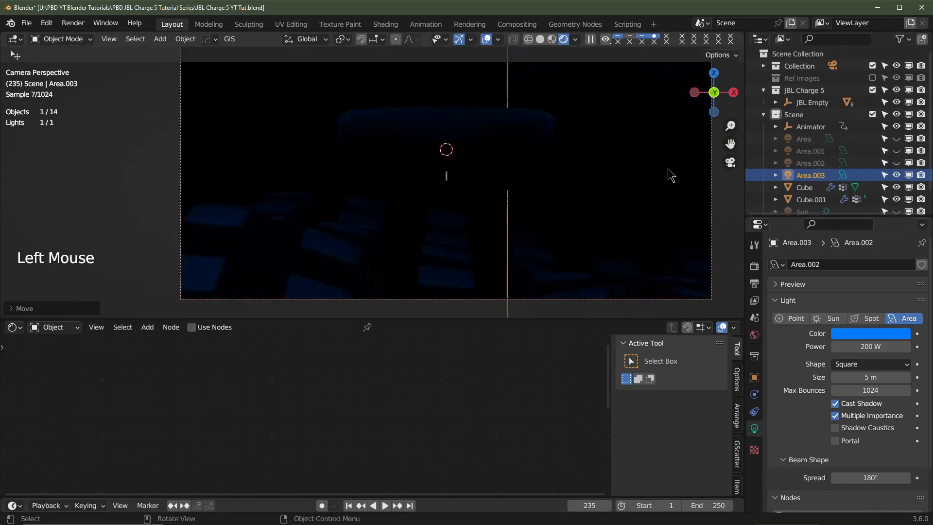
Step: Try the overhead square light's power at 500 W, and settle on 1000 W
{"action": "middle_click_drag", "start_coordinate": [497, 132], "coordinate": [494, 175], "text": "shift"}
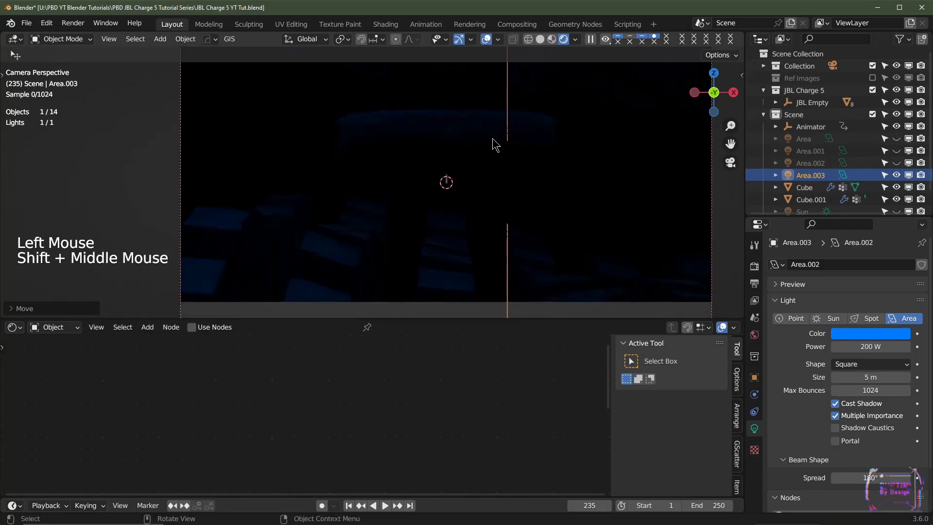
{"action": "left_click", "coordinate": [865, 346]}
{"action": "type", "text": "5"}
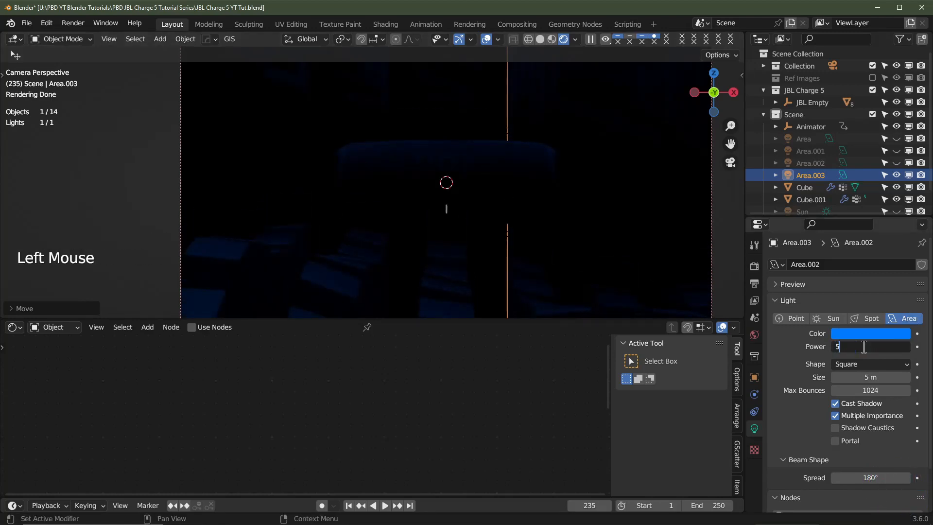
{"action": "type", "text": "00"}
{"action": "key", "text": "Return"}
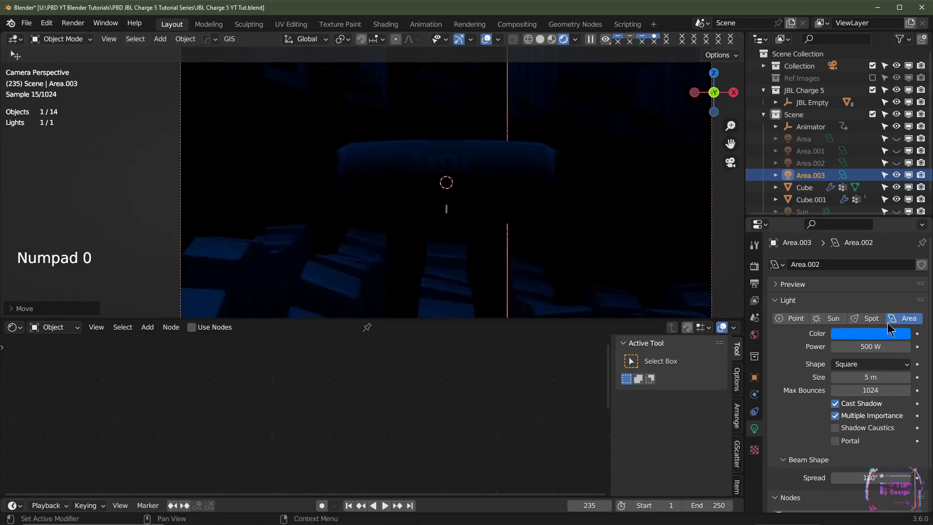
{"action": "left_click", "coordinate": [875, 346]}
{"action": "type", "text": "1000"}
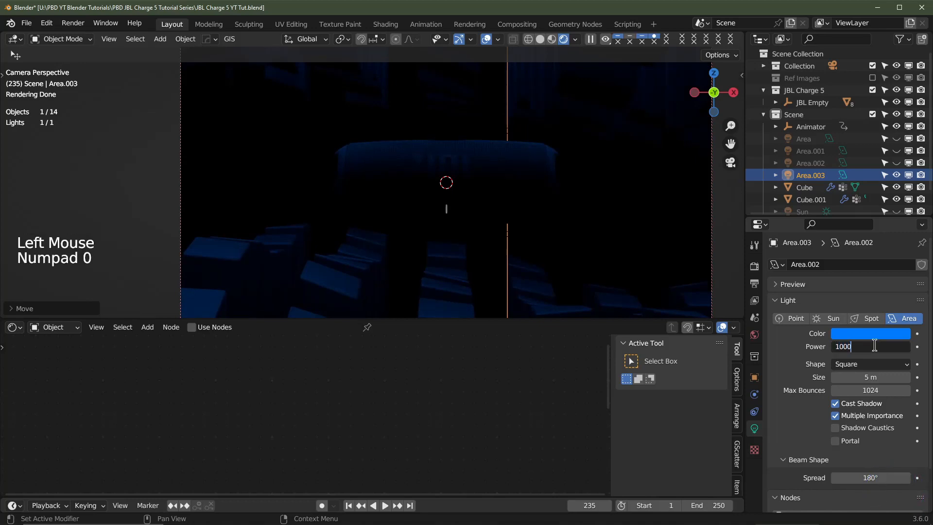
{"action": "key", "text": "Return"}
Step: Unhide the Area.002, Area.001 and Area lights so they illuminate the columns together with the overhead light
{"action": "scroll", "coordinate": [536, 213], "scroll_direction": "down", "scroll_amount": 3}
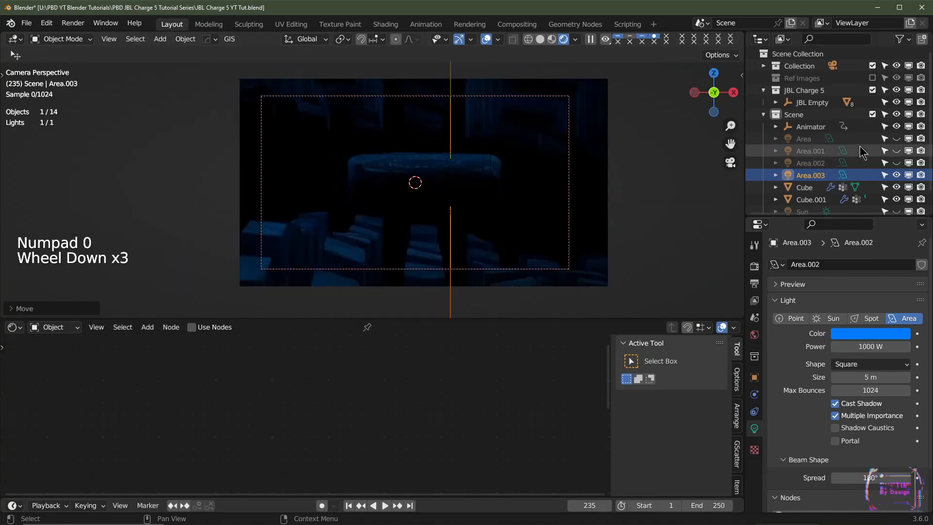
{"action": "scroll", "coordinate": [898, 203], "scroll_direction": "down", "scroll_amount": 1}
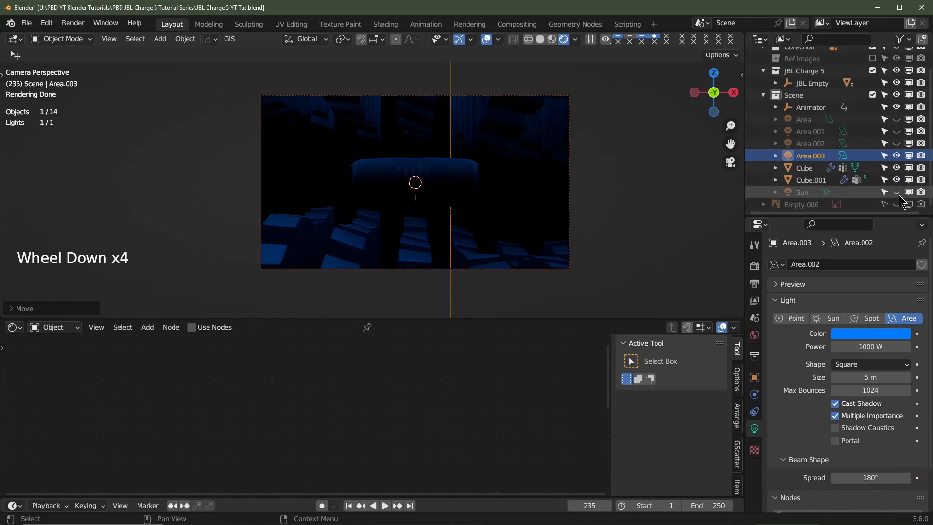
{"action": "left_click", "coordinate": [897, 144]}
{"action": "left_click", "coordinate": [897, 132]}
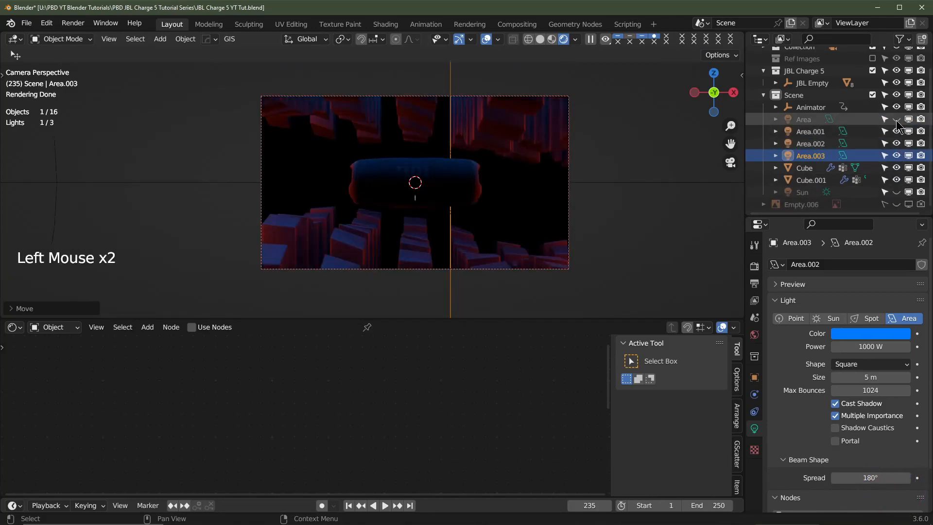
{"action": "left_click", "coordinate": [896, 119]}
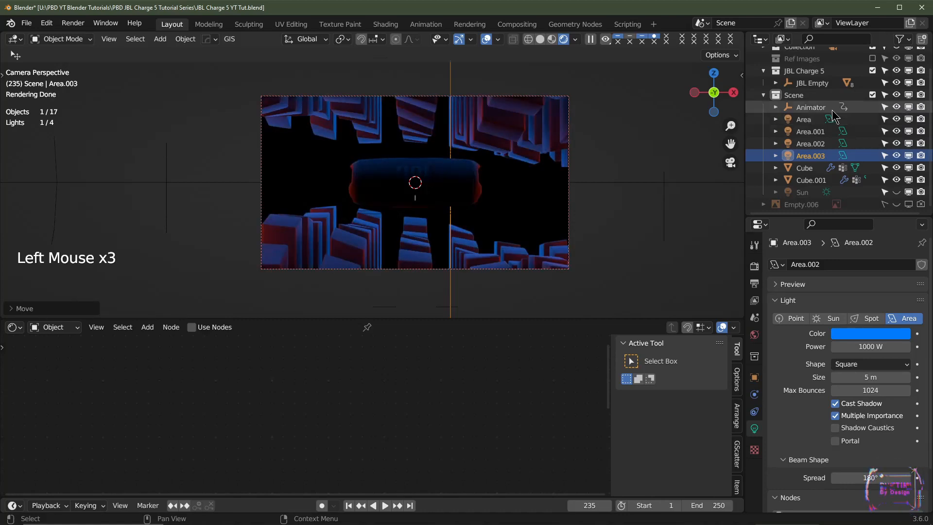
Step: Select the blue back light Area and set its power to 100 W
{"action": "left_click", "coordinate": [816, 122]}
{"action": "left_click", "coordinate": [870, 346]}
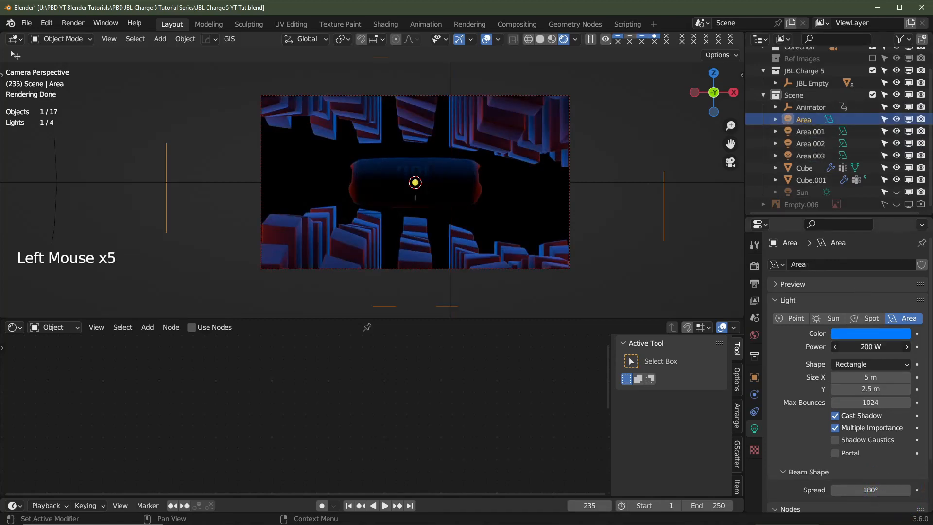
{"action": "type", "text": "00"}
{"action": "key", "text": "Return"}
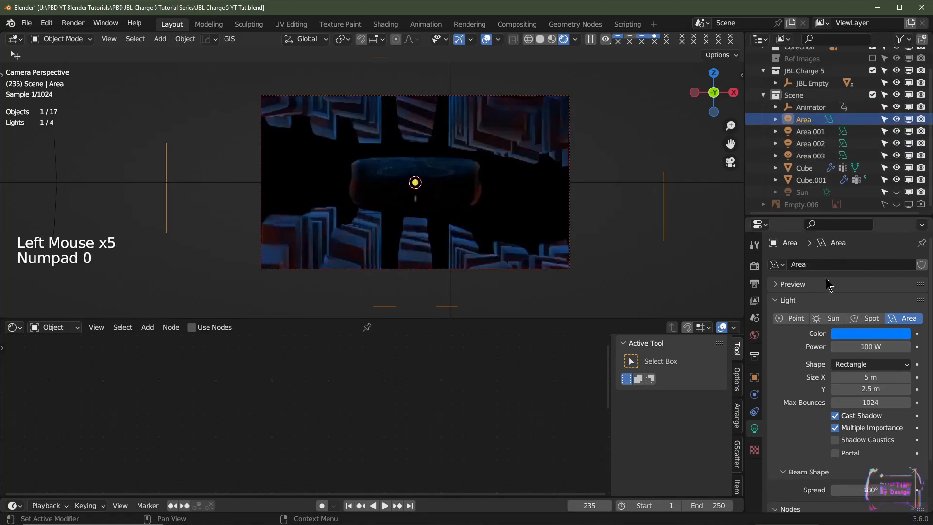
Step: Unhide the Sun light and check the speaker and columns in the rendered camera view
{"action": "scroll", "coordinate": [506, 206], "scroll_direction": "up", "scroll_amount": 2}
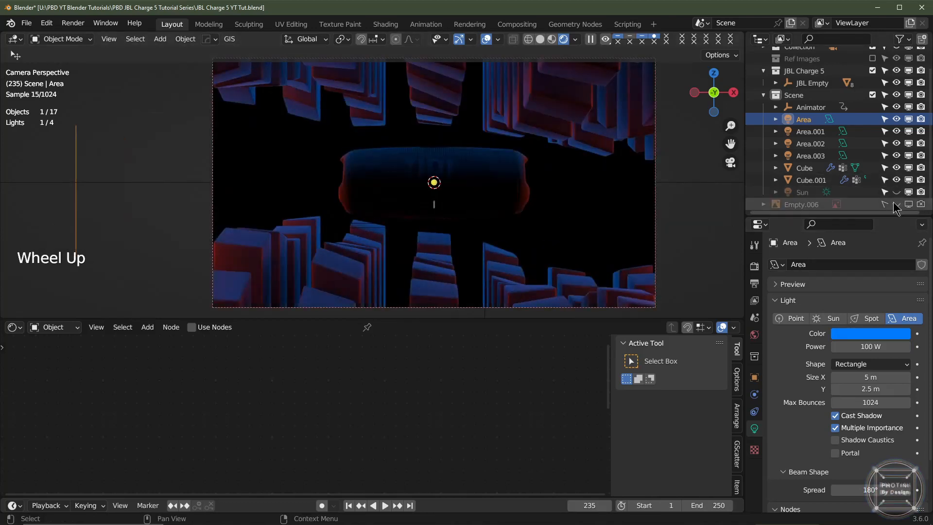
{"action": "left_click", "coordinate": [896, 192]}
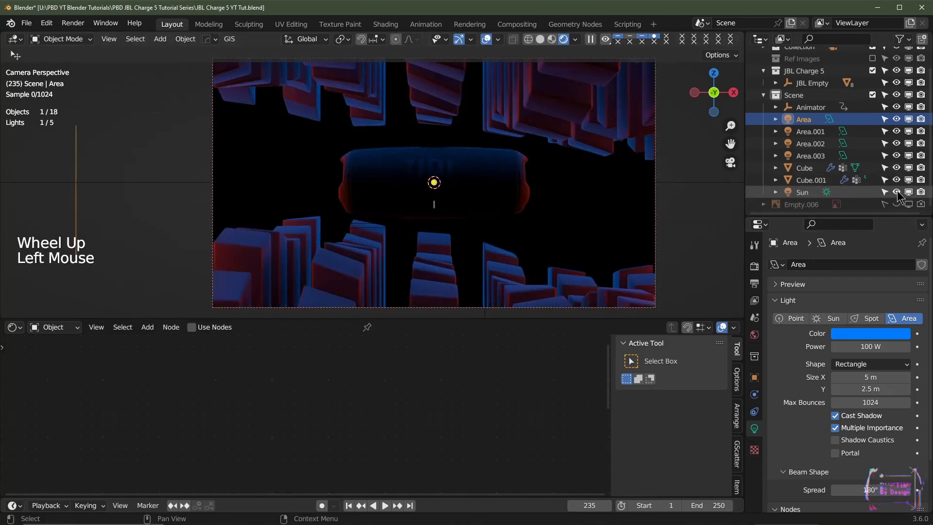
{"action": "scroll", "coordinate": [505, 207], "scroll_direction": "up", "scroll_amount": 3}
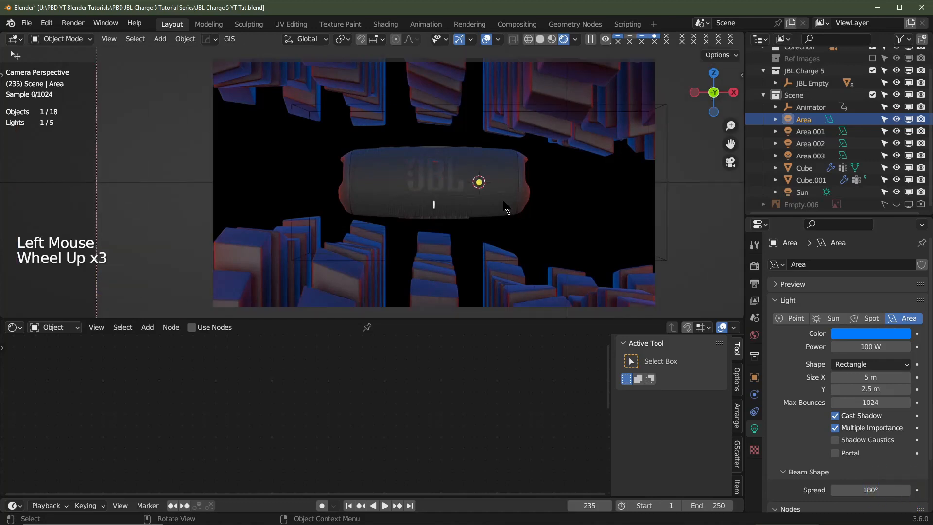
{"action": "scroll", "coordinate": [506, 208], "scroll_direction": "down", "scroll_amount": 1}
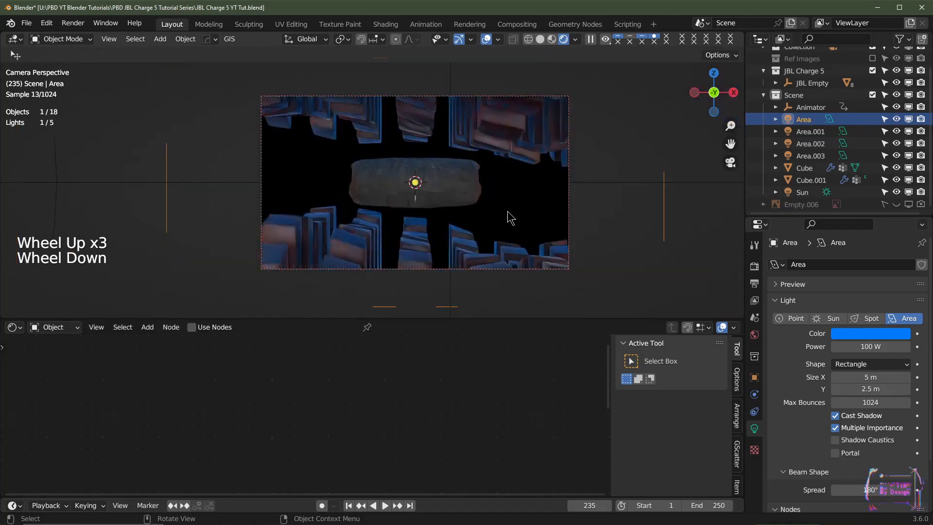
Step: Change the shader editor area below the viewport into a Timeline
{"action": "left_click", "coordinate": [568, 164]}
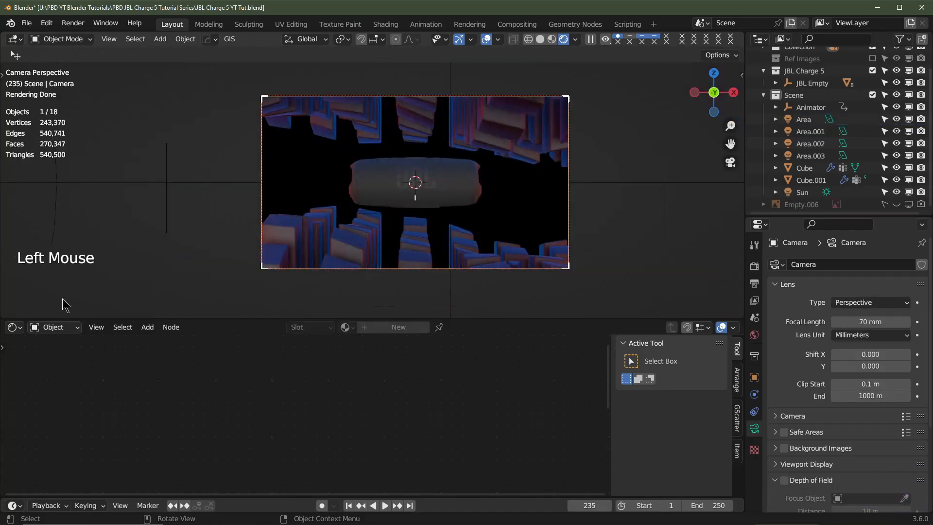
{"action": "left_click", "coordinate": [19, 328]}
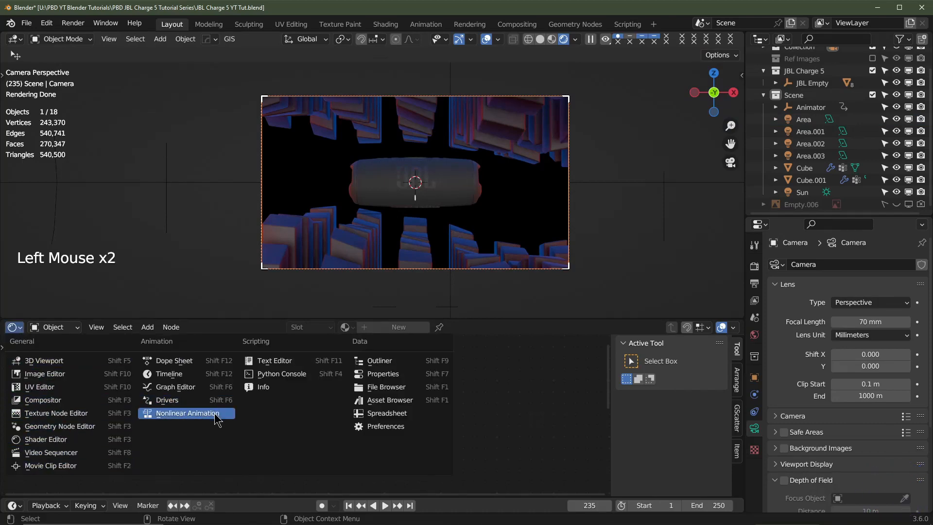
{"action": "left_click", "coordinate": [173, 374]}
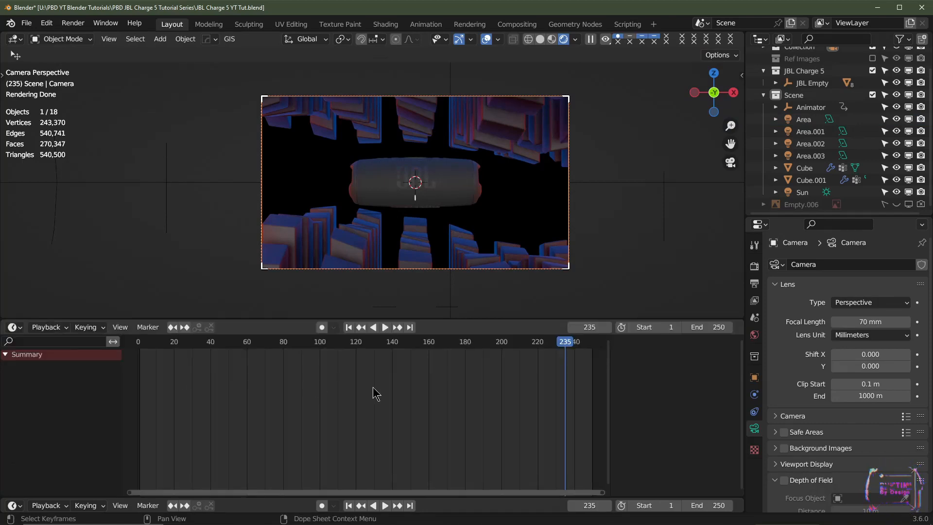
Step: Set the animation's end frame to 120 and go to frame 1, framing the shortened range in the timeline
{"action": "left_click", "coordinate": [712, 327]}
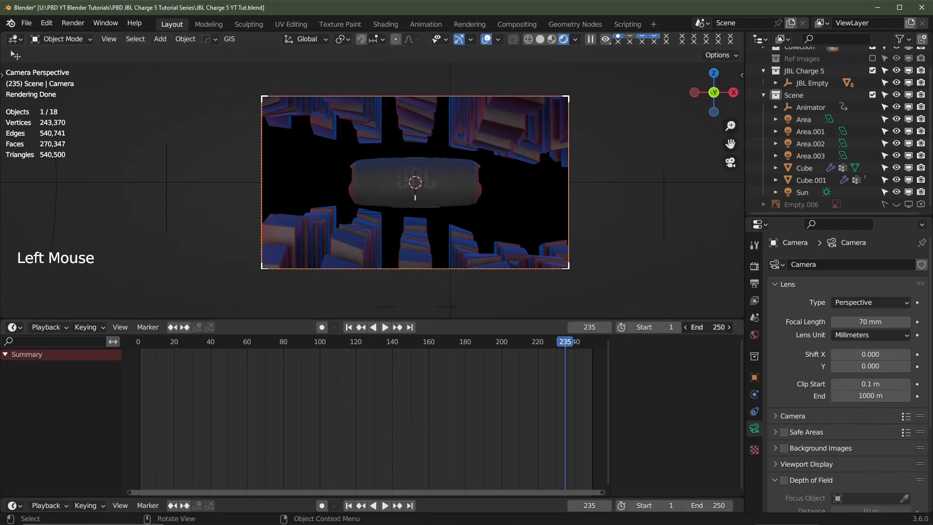
{"action": "type", "text": "120"}
{"action": "key", "text": "Return"}
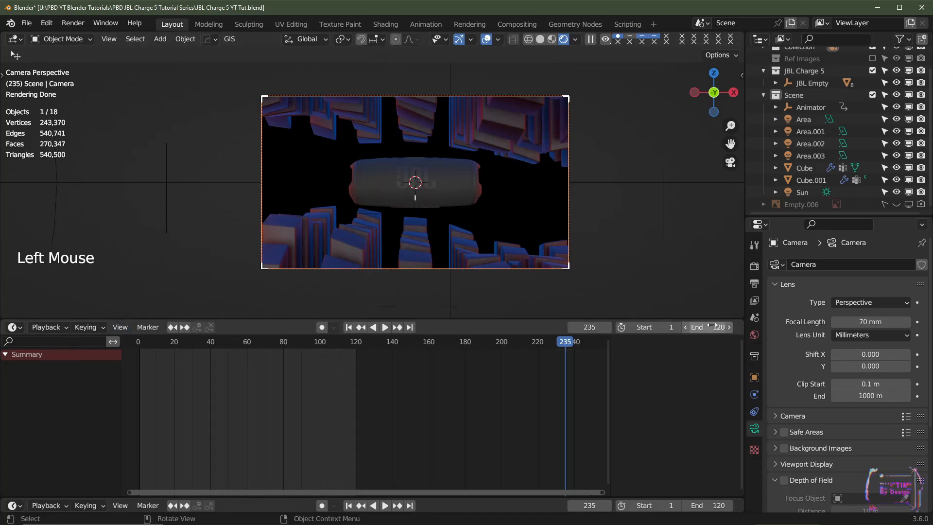
{"action": "left_click", "coordinate": [354, 329]}
{"action": "middle_click_drag", "start_coordinate": [323, 366], "coordinate": [454, 251], "text": "shift"}
{"action": "scroll", "coordinate": [421, 391], "scroll_direction": "up", "scroll_amount": 3}
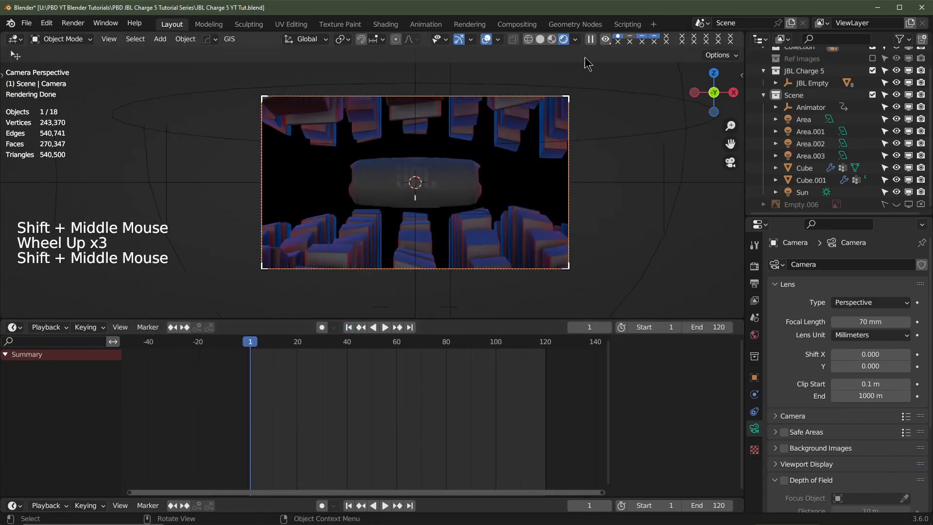
Step: Turn on solid shading, select the JBL Empty around the speaker and show its object transform properties
{"action": "left_click", "coordinate": [541, 39]}
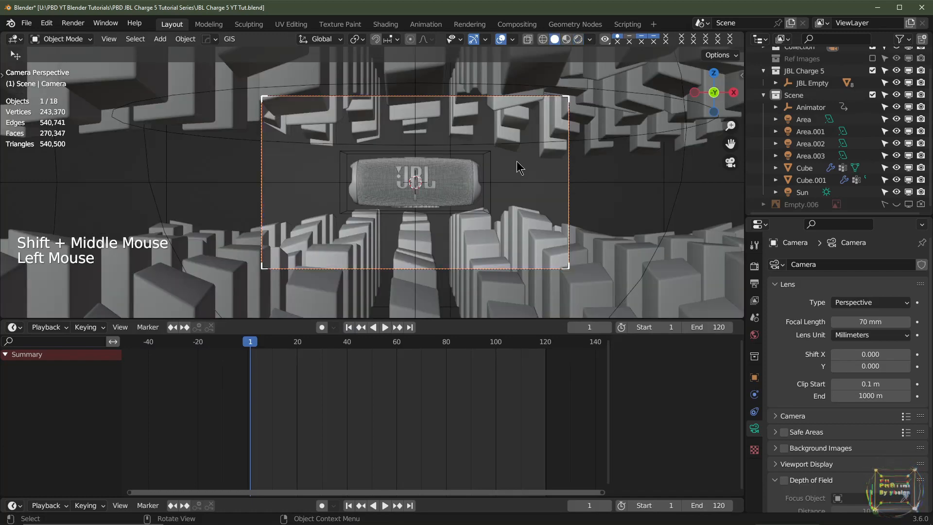
{"action": "double_click", "coordinate": [488, 175]}
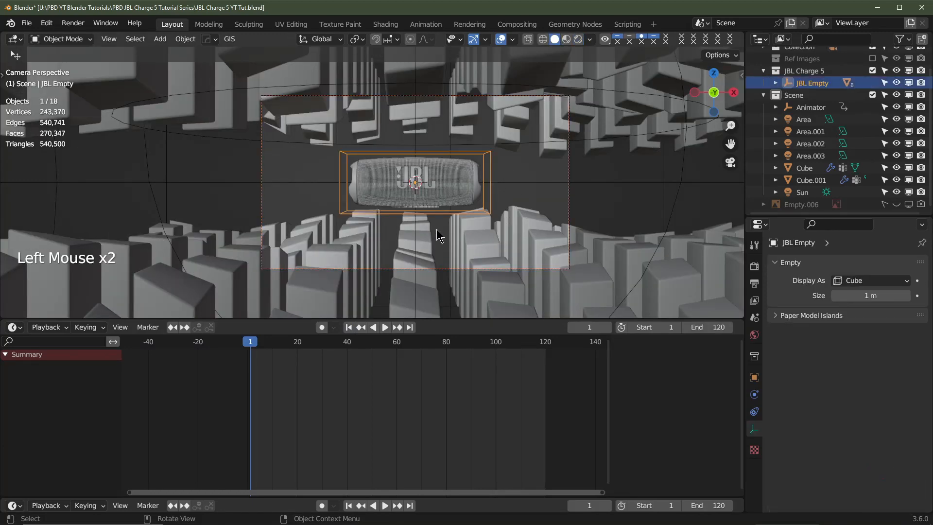
{"action": "scroll", "coordinate": [456, 185], "scroll_direction": "up", "scroll_amount": 2}
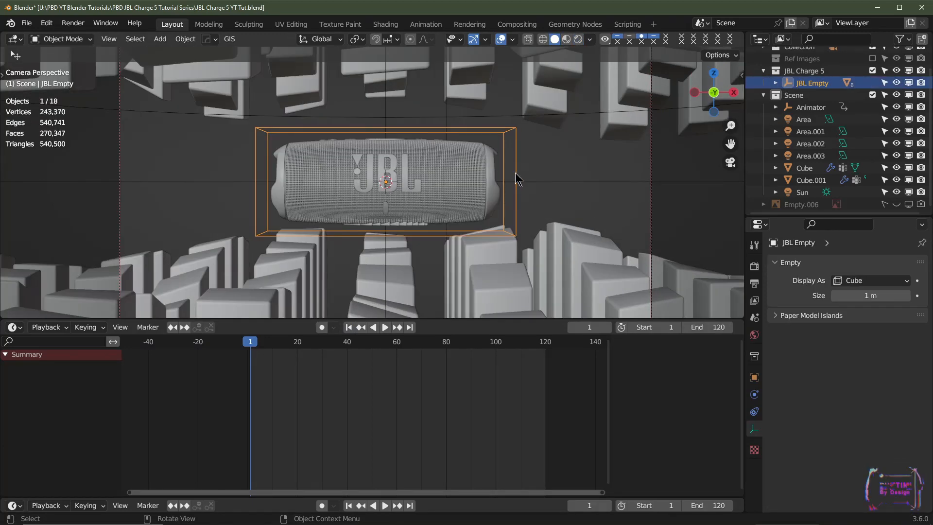
{"action": "key", "text": "g"}
{"action": "right_click", "coordinate": [535, 179]}
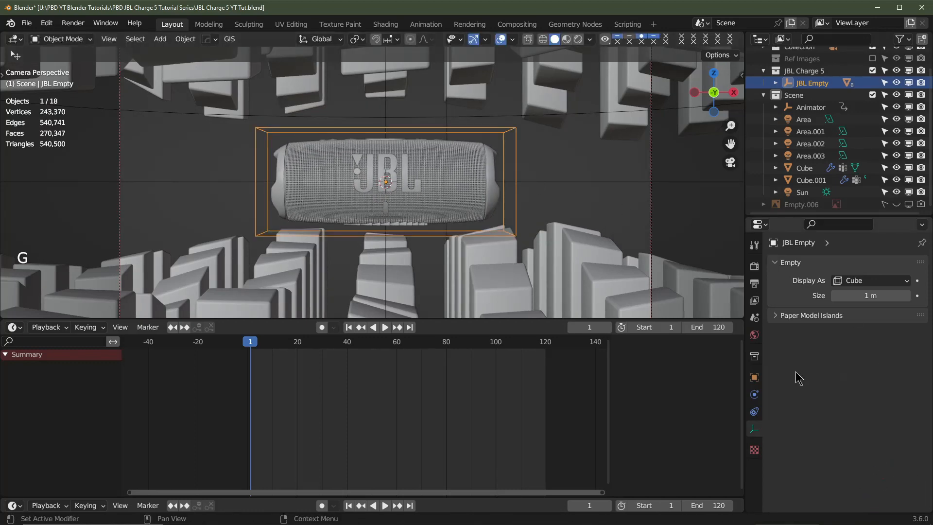
{"action": "left_click", "coordinate": [755, 378]}
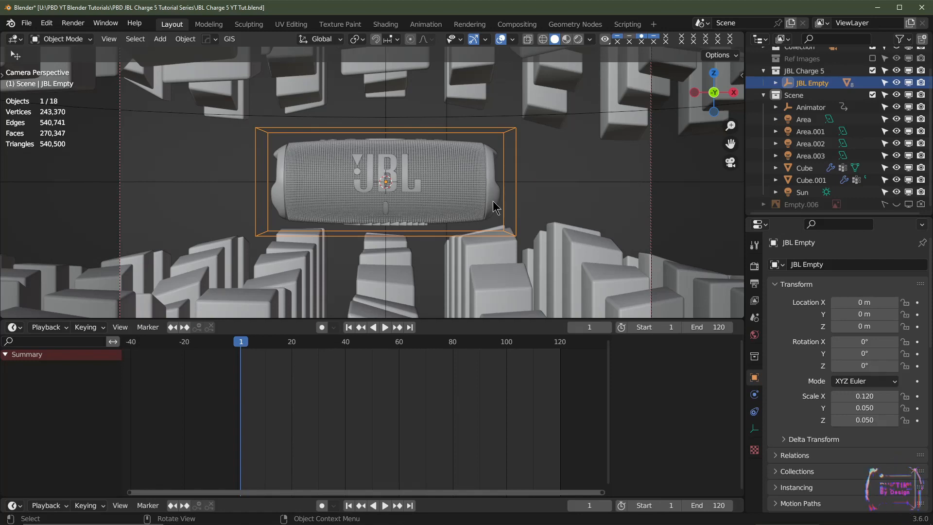
{"action": "scroll", "coordinate": [492, 199], "scroll_direction": "down", "scroll_amount": 2}
{"action": "scroll", "coordinate": [491, 197], "scroll_direction": "up", "scroll_amount": 2}
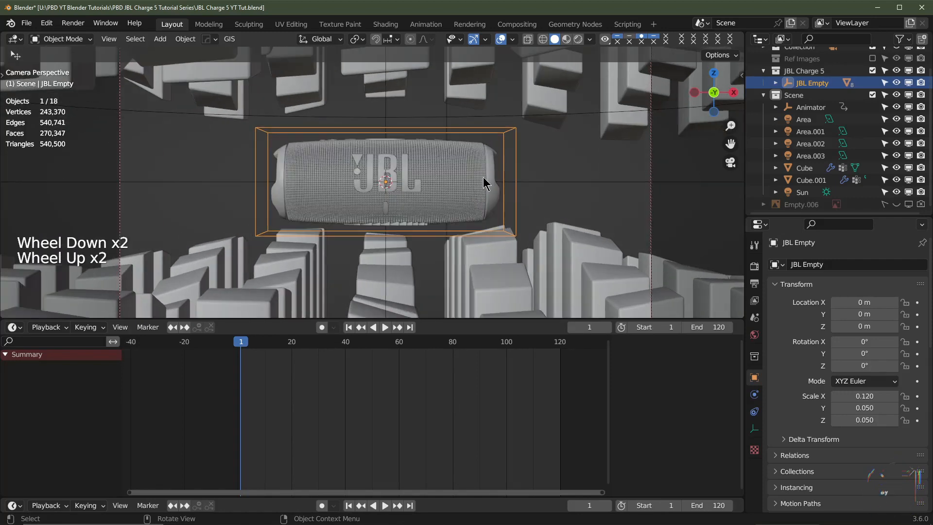
{"action": "left_click", "coordinate": [517, 200]}
{"action": "key", "text": "r"}
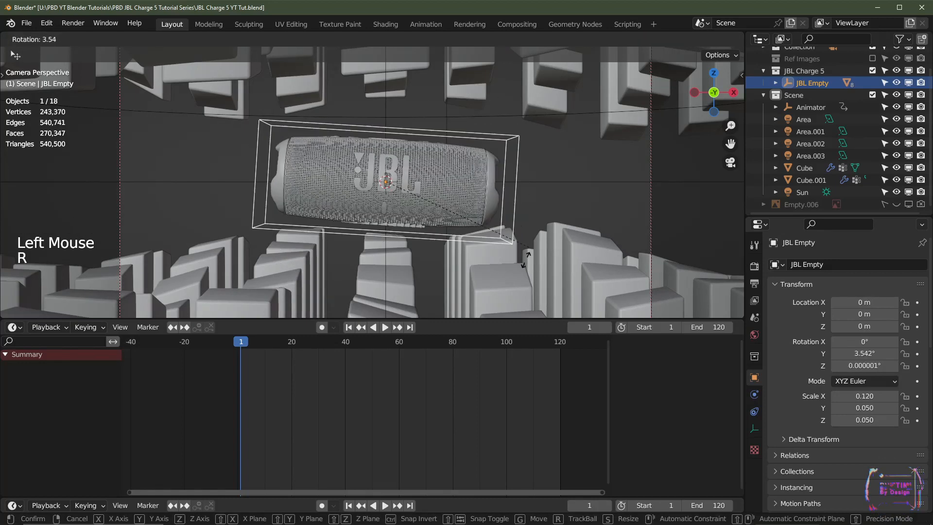
{"action": "right_click", "coordinate": [506, 226]}
{"action": "middle_click_drag", "start_coordinate": [505, 224], "coordinate": [522, 219], "text": "shift"}
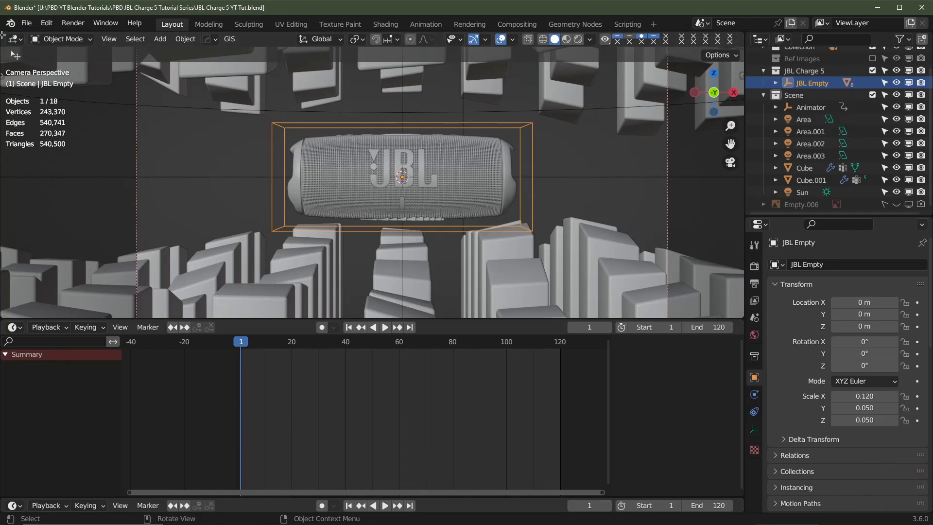
Step: Split the 3D viewport vertically and turn the new narrow area into a Graph Editor
{"action": "left_click_drag", "start_coordinate": [2, 63], "coordinate": [179, 68]}
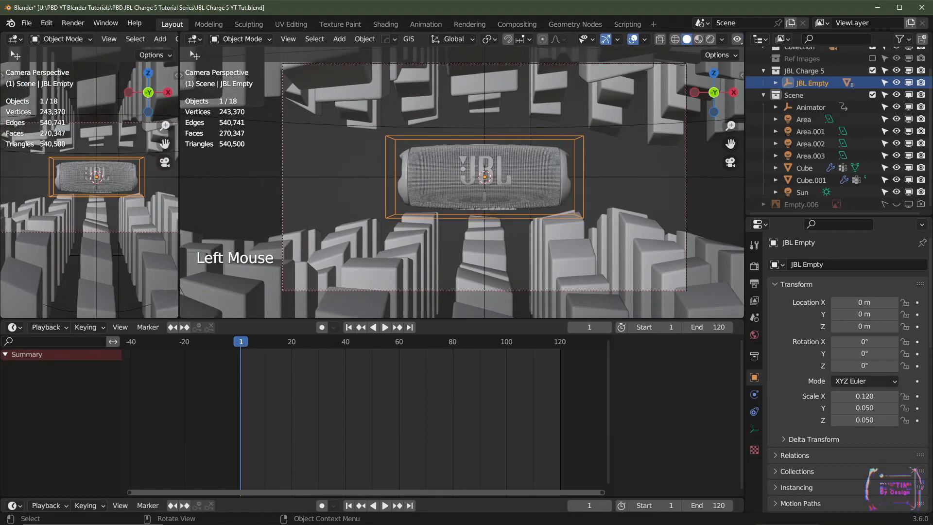
{"action": "left_click", "coordinate": [17, 39]}
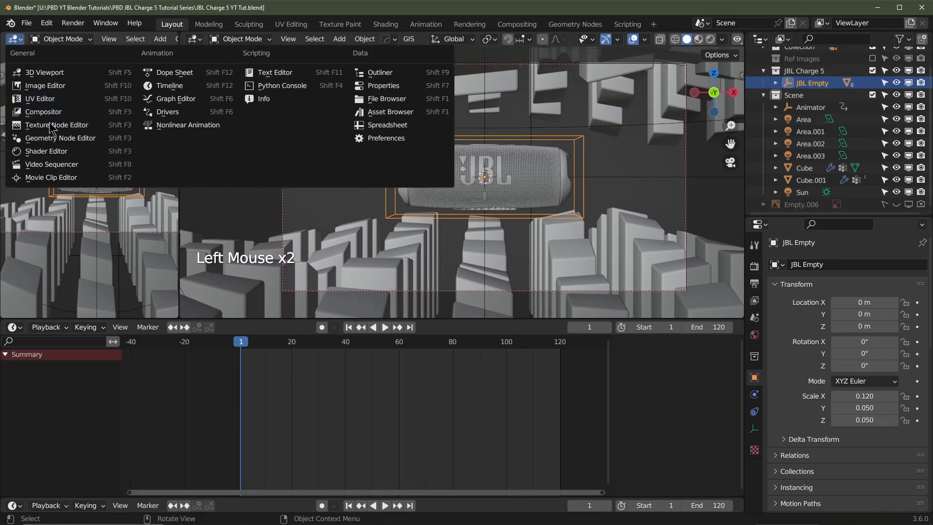
{"action": "left_click", "coordinate": [180, 99]}
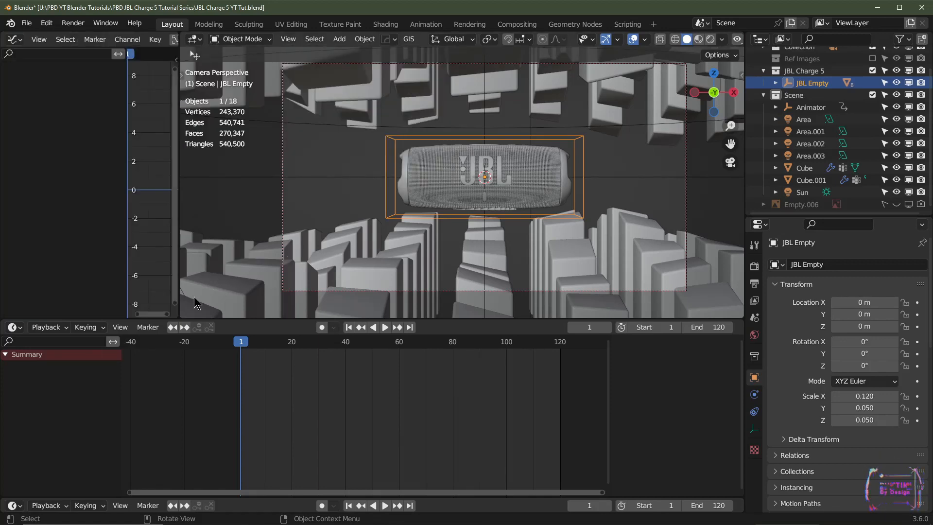
Step: Widen the Graph Editor and reduce the timeline's height to give the Graph Editor and 3D viewport more room
{"action": "left_click_drag", "start_coordinate": [179, 286], "coordinate": [221, 286]}
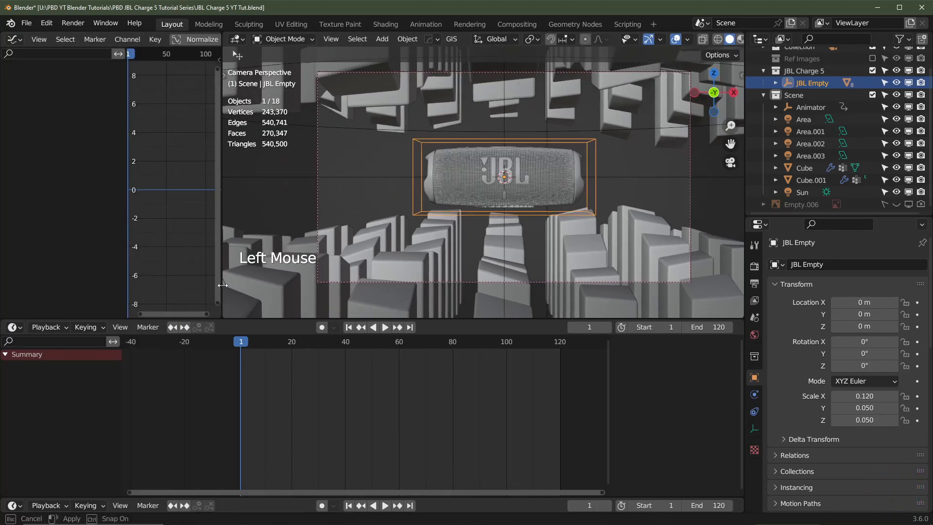
{"action": "left_click_drag", "start_coordinate": [262, 320], "coordinate": [264, 446]}
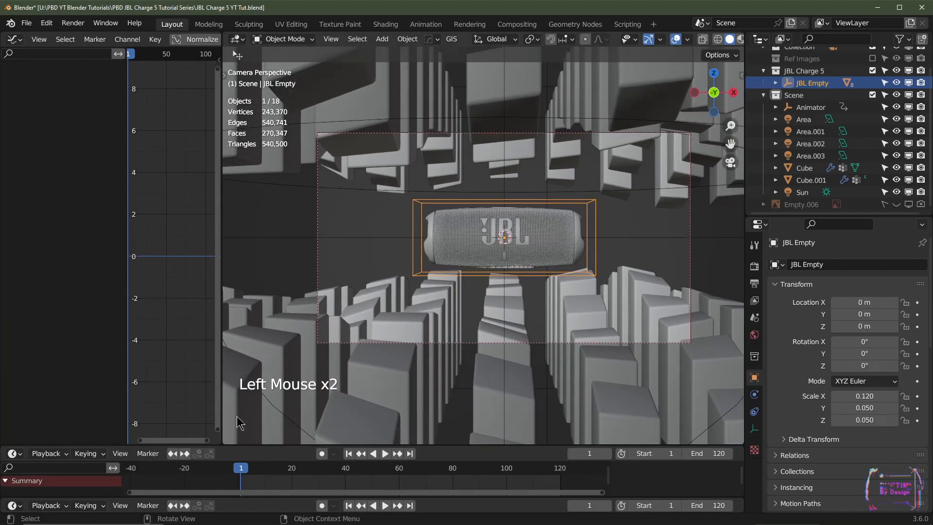
{"action": "left_click_drag", "start_coordinate": [222, 390], "coordinate": [319, 389]}
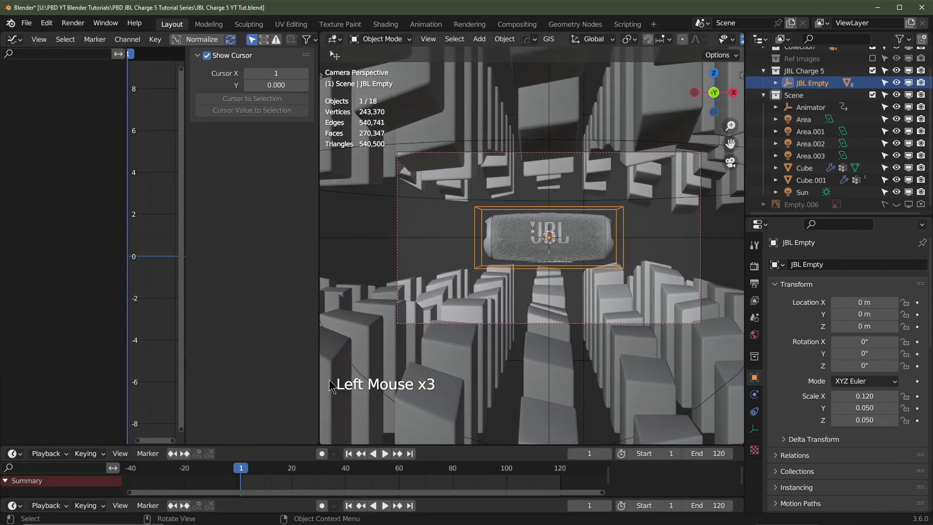
{"action": "scroll", "coordinate": [601, 309], "scroll_direction": "up", "scroll_amount": 2}
{"action": "scroll", "coordinate": [627, 325], "scroll_direction": "down", "scroll_amount": 3}
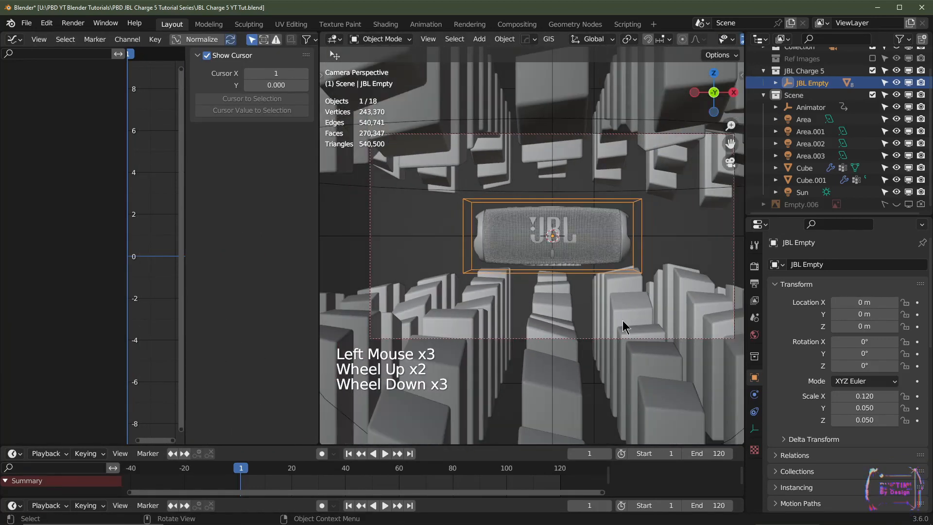
Step: Keyframe the JBL Empty's rotation at frame 1 and add a Noise modifier to its X Euler Rotation curve
{"action": "middle_click_drag", "start_coordinate": [621, 327], "coordinate": [623, 325], "text": "shift"}
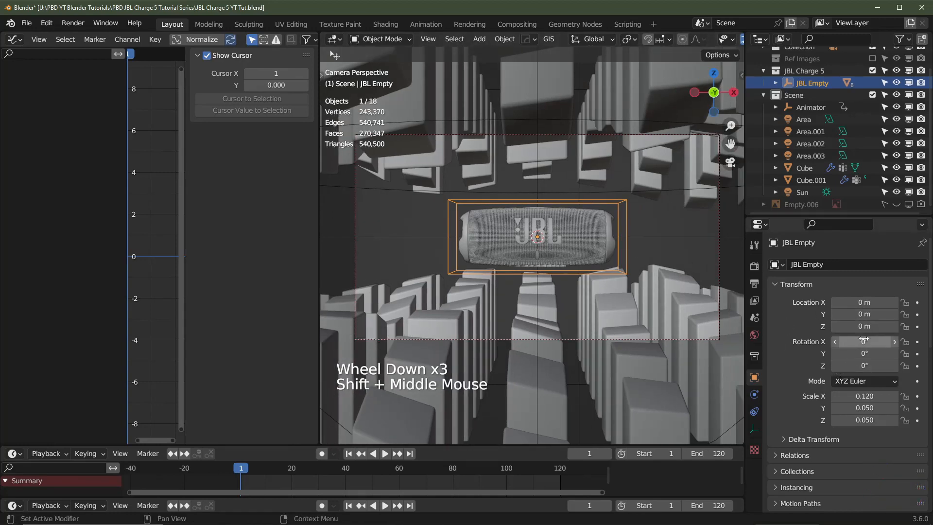
{"action": "key", "text": "i"}
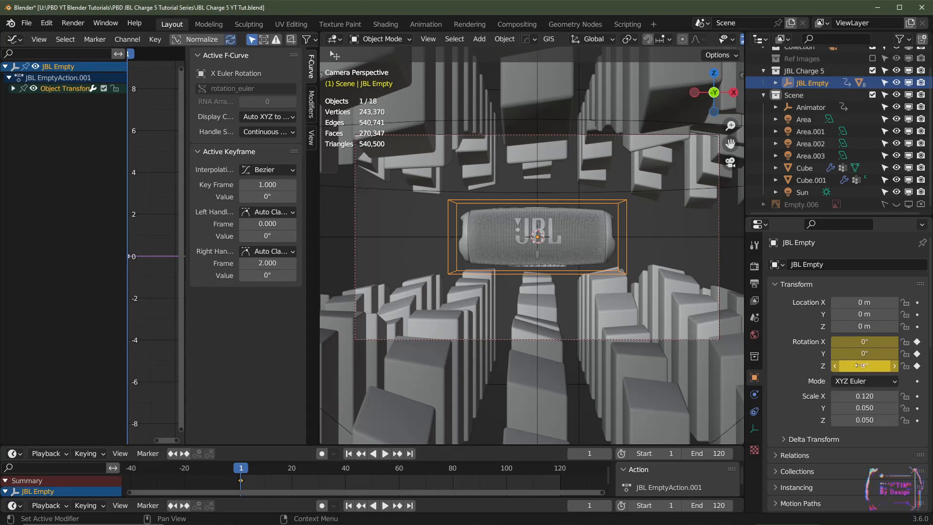
{"action": "left_click", "coordinate": [313, 109]}
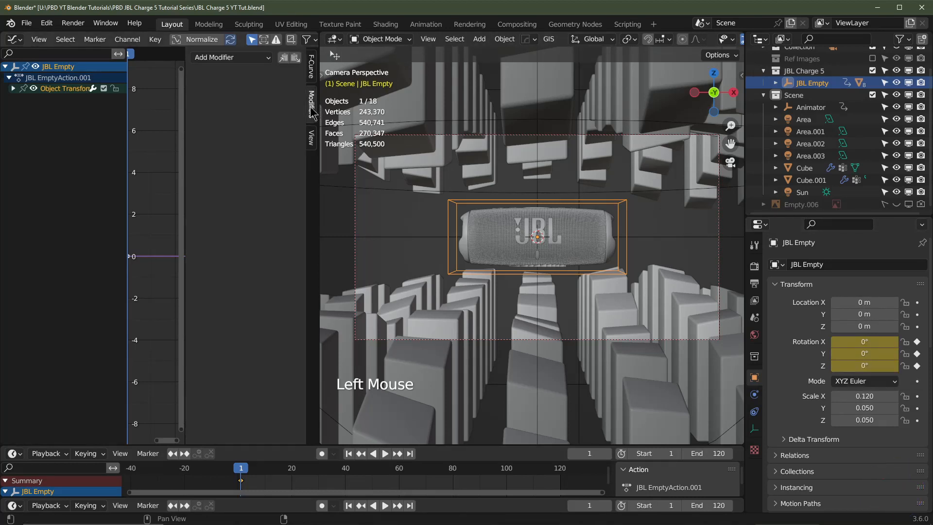
{"action": "left_click", "coordinate": [13, 90]}
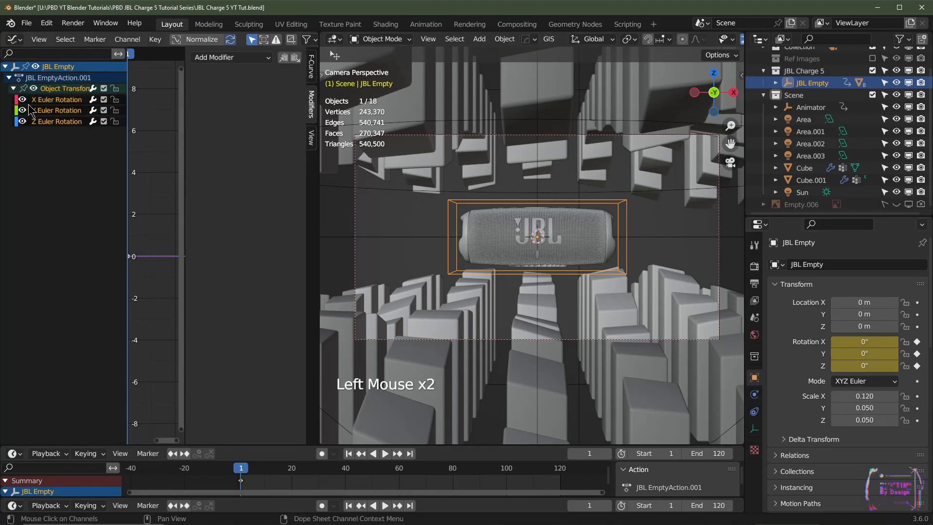
{"action": "left_click", "coordinate": [53, 100]}
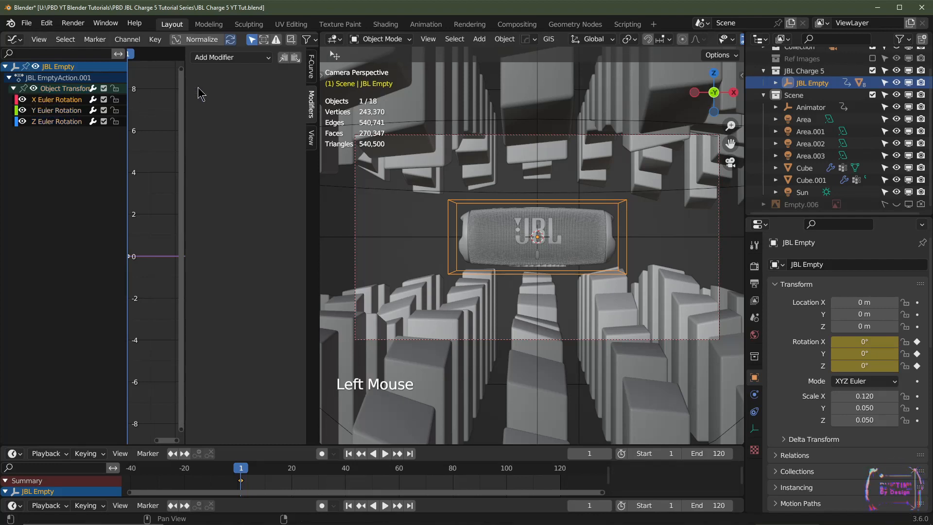
{"action": "left_click", "coordinate": [251, 66]}
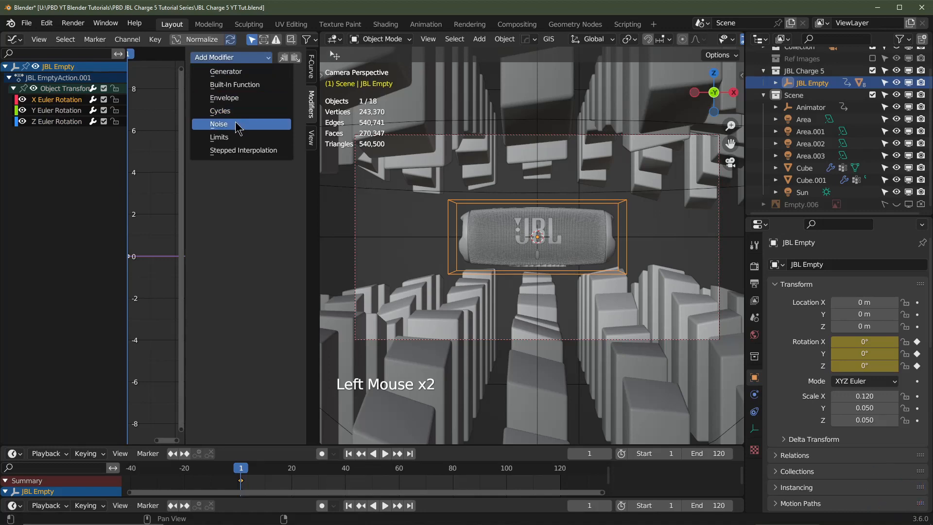
{"action": "left_click", "coordinate": [241, 129]}
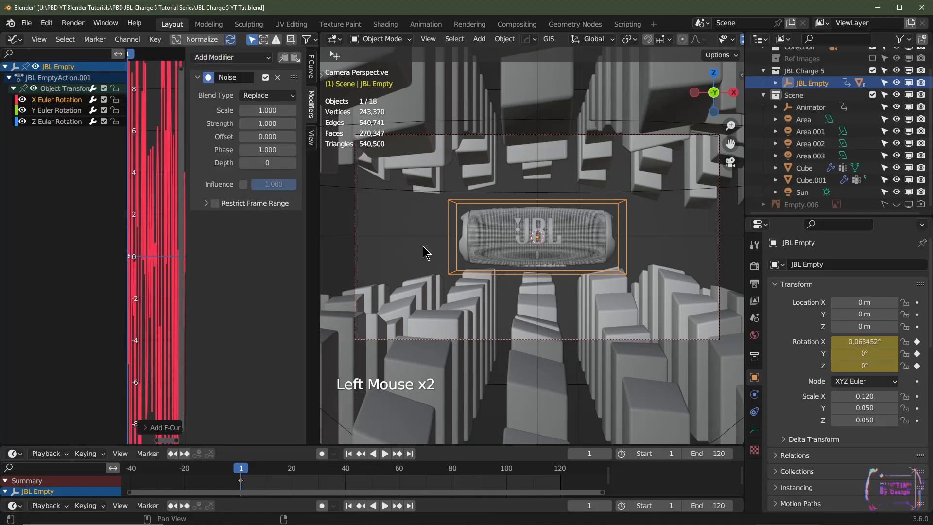
Step: Try a Noise strength of 5 and a scale of 10 on the X rotation curve, playing the animation to check
{"action": "key", "text": "space"}
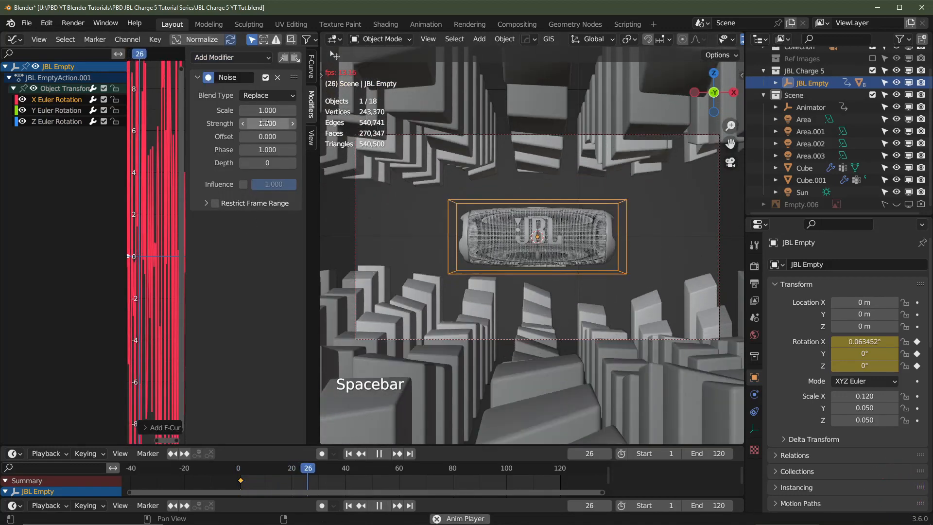
{"action": "left_click", "coordinate": [265, 123]}
{"action": "type", "text": "5"}
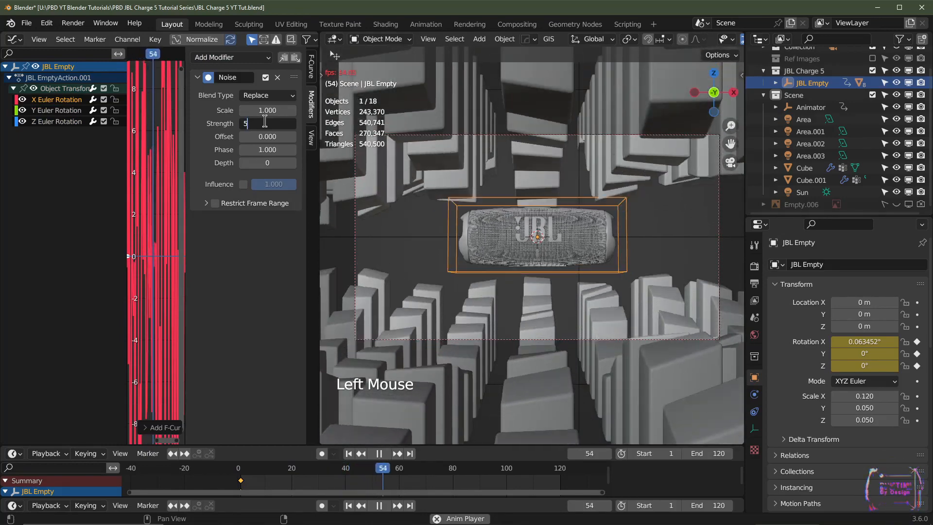
{"action": "key", "text": "Return"}
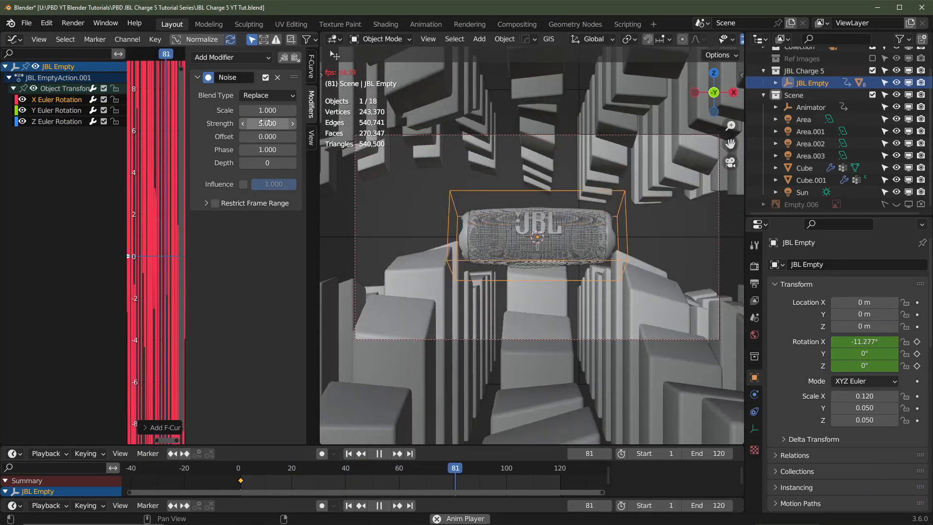
{"action": "key", "text": "space"}
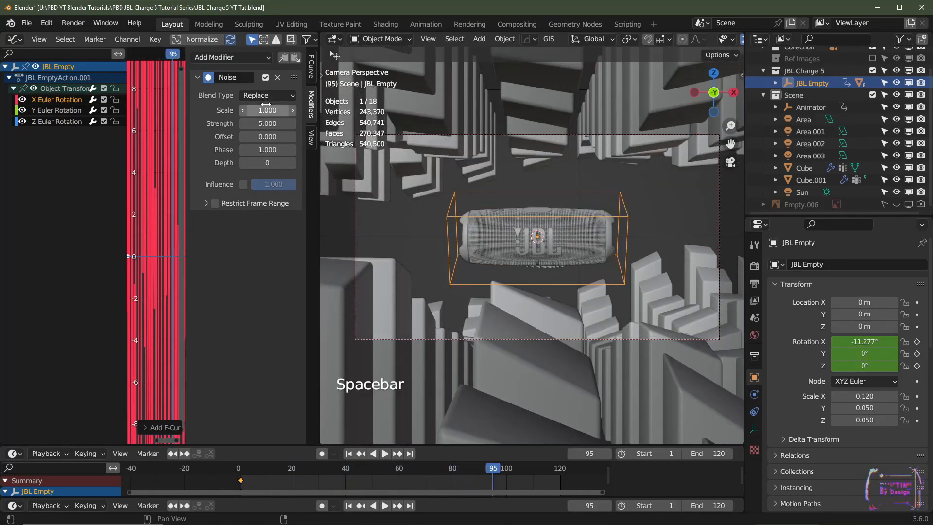
{"action": "left_click", "coordinate": [266, 110]}
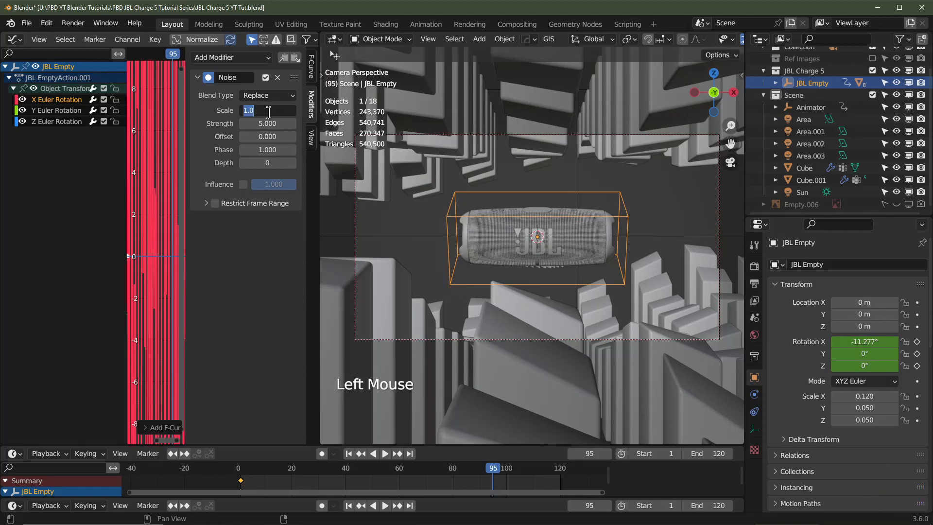
{"action": "key", "text": "Return"}
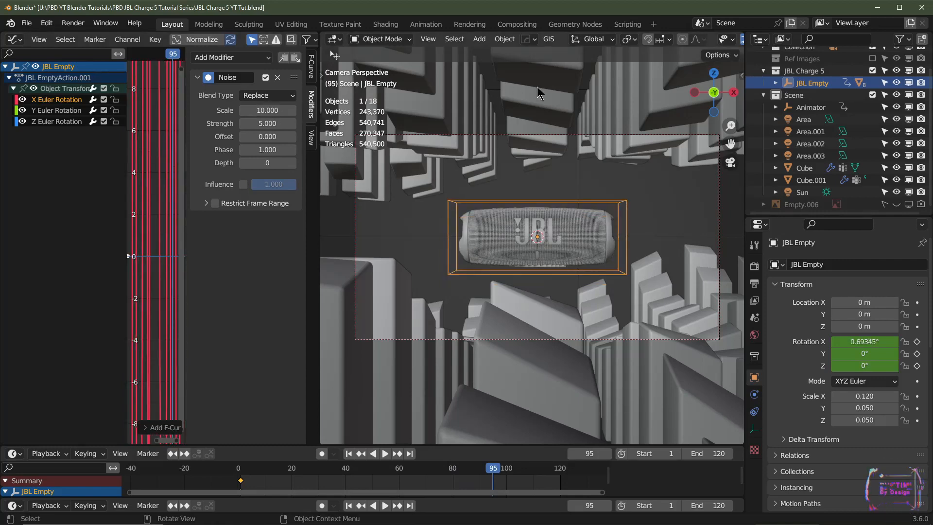
Step: Hide the column objects Cube.001 and Cube in the viewport and play the animation to check the speaker's motion
{"action": "left_click", "coordinate": [639, 99]}
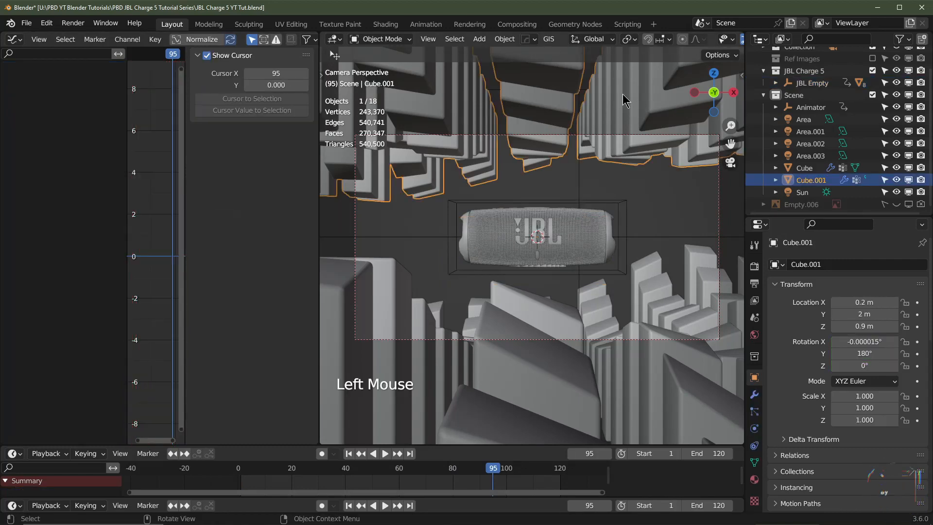
{"action": "left_click", "coordinate": [897, 180]}
{"action": "left_click", "coordinate": [897, 168]}
{"action": "key", "text": "space"}
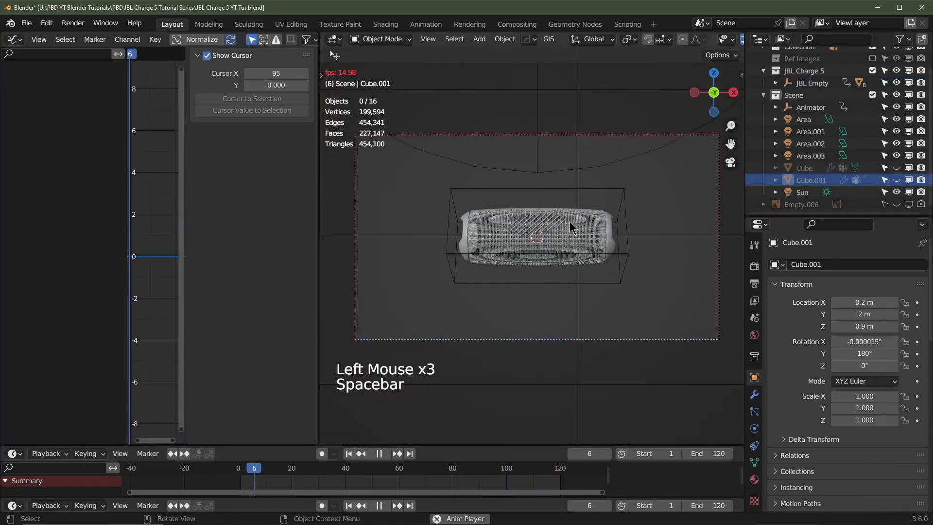
{"action": "scroll", "coordinate": [570, 221], "scroll_direction": "up", "scroll_amount": 2}
{"action": "key", "text": "space"}
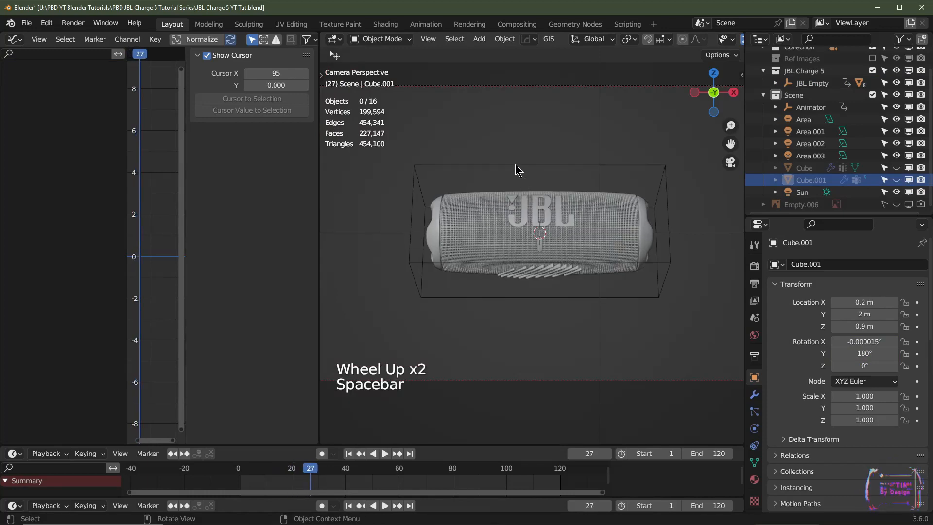
Step: Reselect the JBL Empty and set its X rotation Noise to strength 1 and scale 25, previewing the motion
{"action": "left_click", "coordinate": [516, 165]}
{"action": "double_click", "coordinate": [263, 125]}
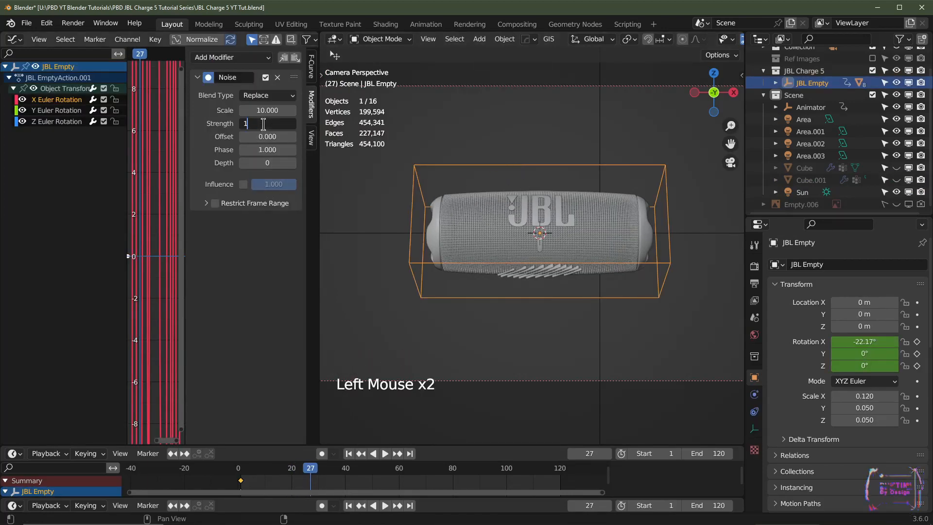
{"action": "type", "text": "1"}
{"action": "key", "text": "Return"}
{"action": "key", "text": "space"}
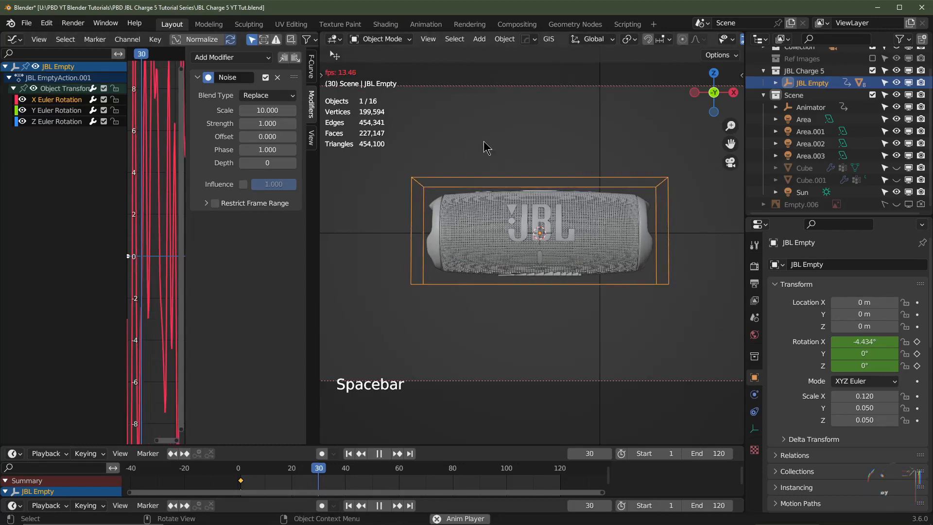
{"action": "left_click", "coordinate": [265, 110]}
{"action": "type", "text": "2"}
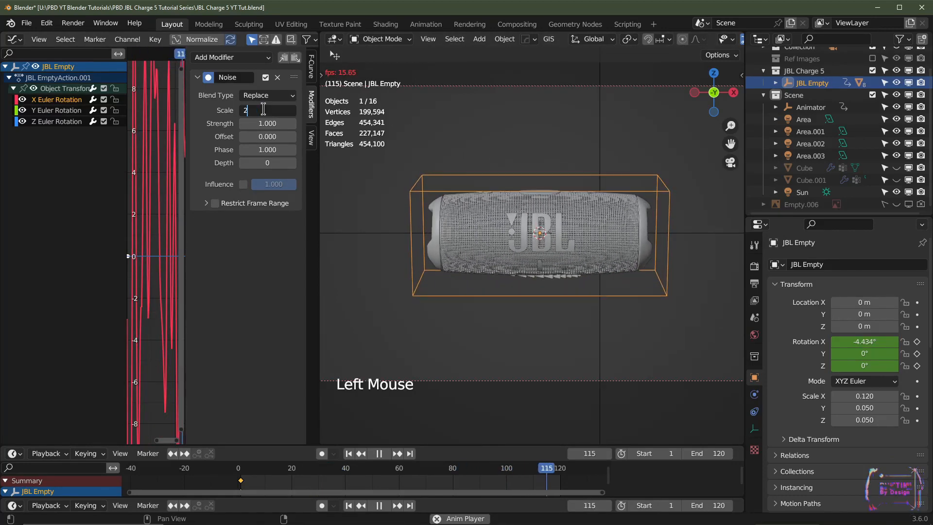
{"action": "type", "text": "5"}
{"action": "key", "text": "Return"}
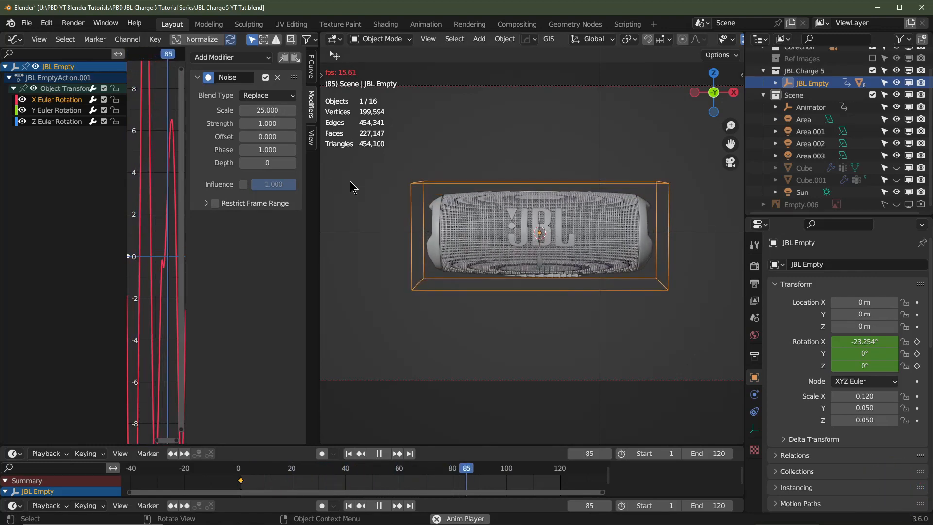
{"action": "key", "text": "space"}
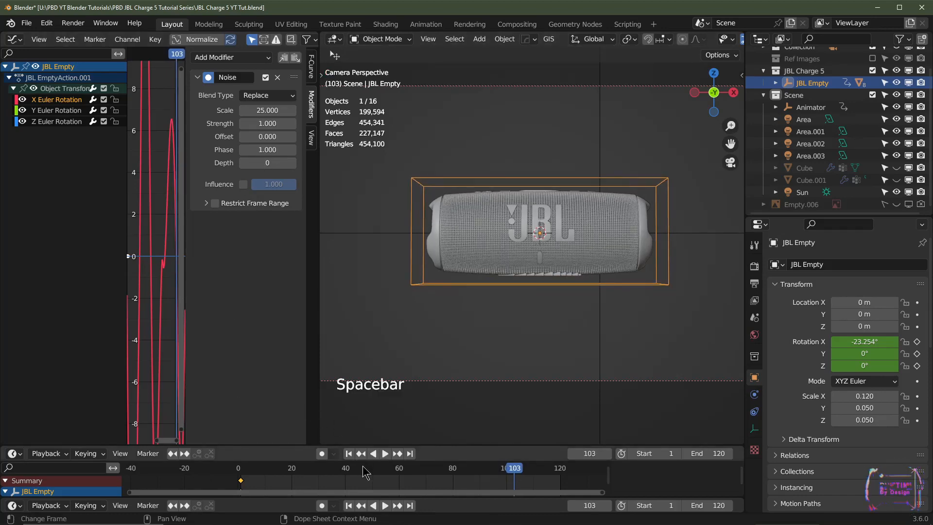
Step: Return to frame 1 and restrict the Noise modifier to frames 1–120 with Blend In and Out both 60
{"action": "left_click", "coordinate": [350, 455]}
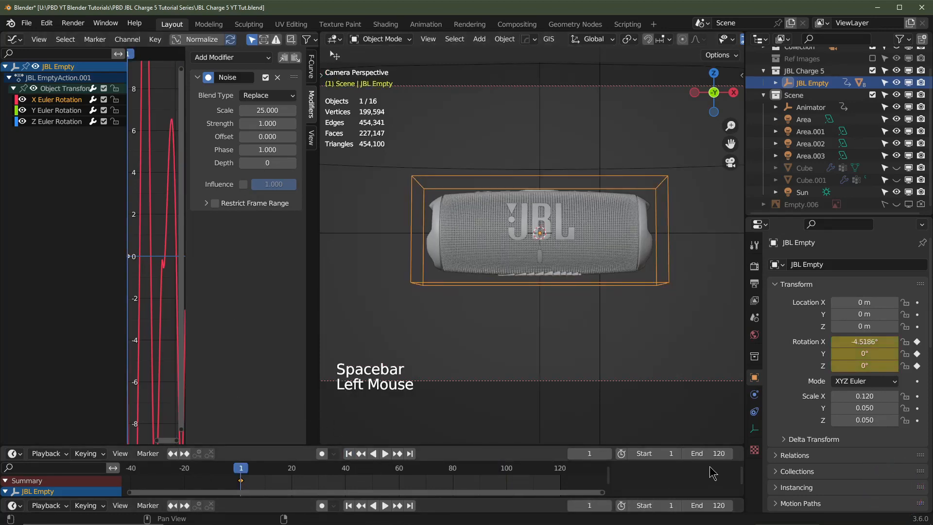
{"action": "left_click", "coordinate": [215, 205]}
{"action": "left_click", "coordinate": [207, 203]}
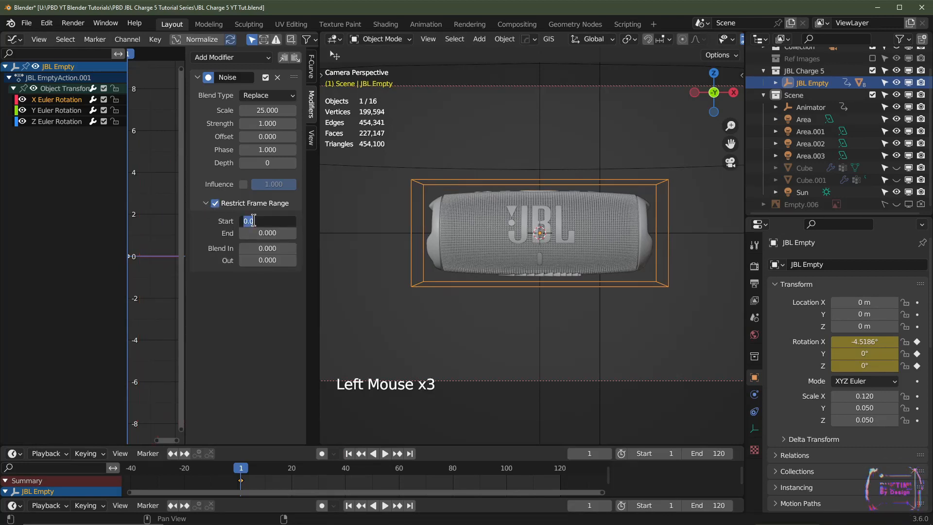
{"action": "key", "text": "Tab"}
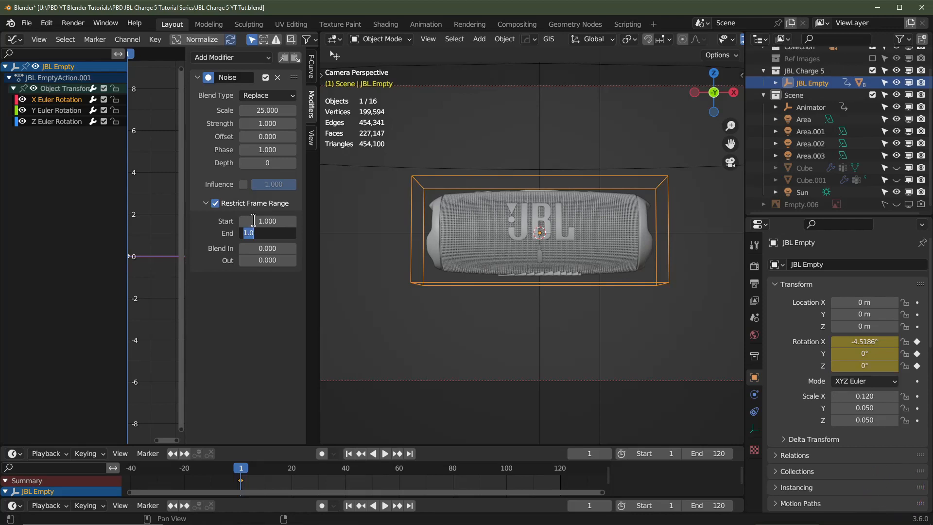
{"action": "type", "text": "120"}
{"action": "key", "text": "Tab"}
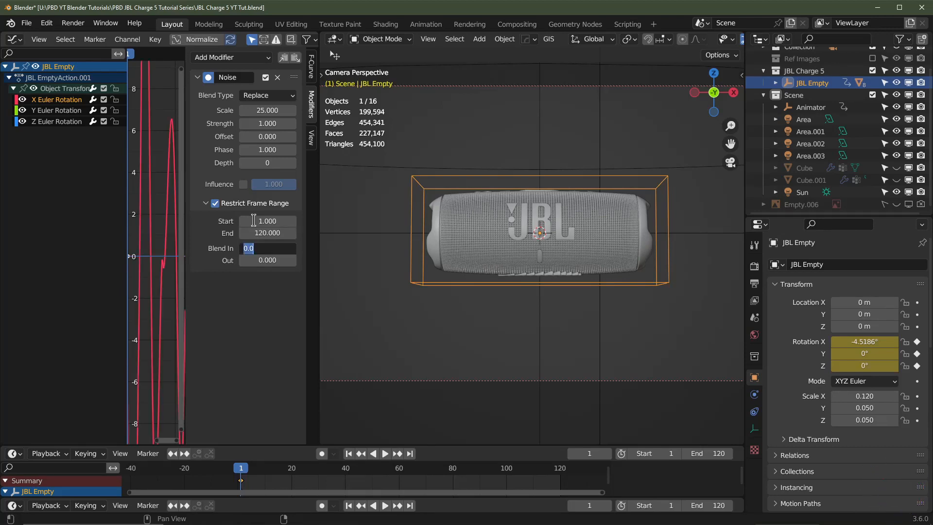
{"action": "key", "text": "Tab"}
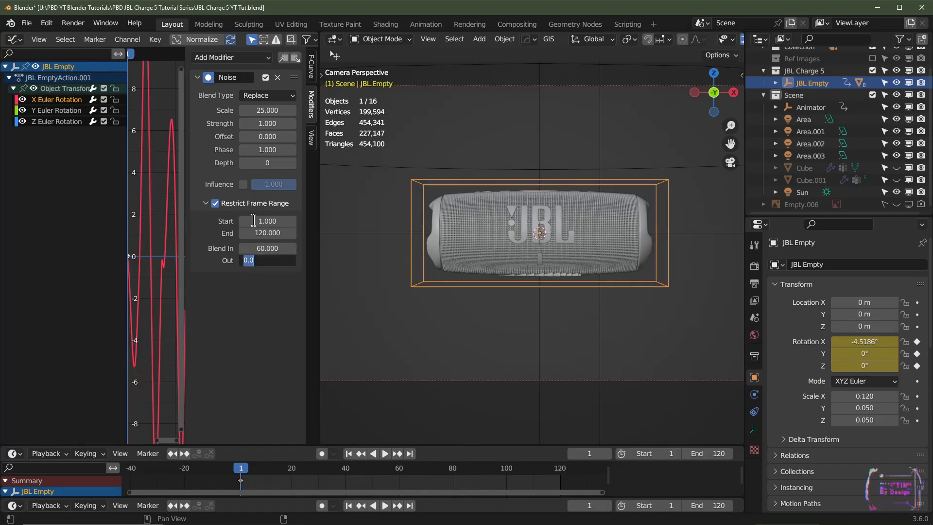
{"action": "key", "text": "Return"}
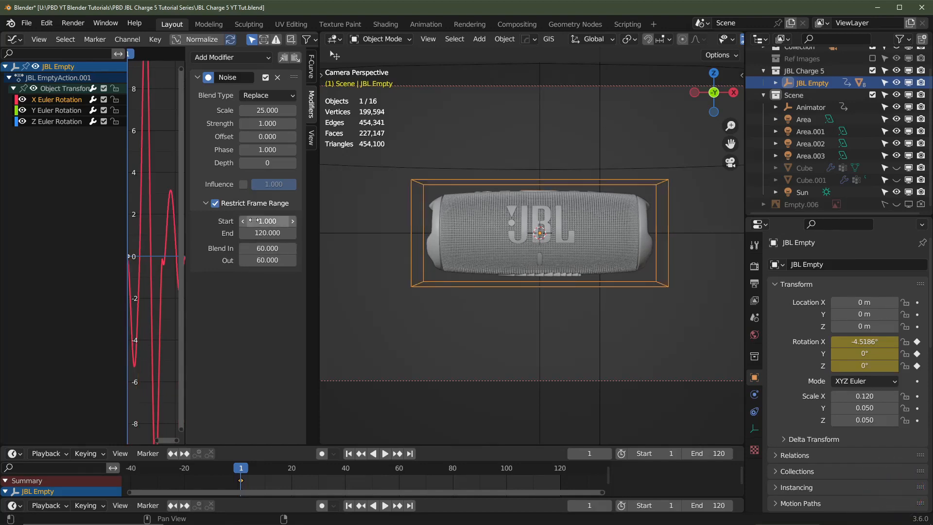
Step: Raise the X rotation Noise strength to 2, playing the animation before and after the change
{"action": "key", "text": "space"}
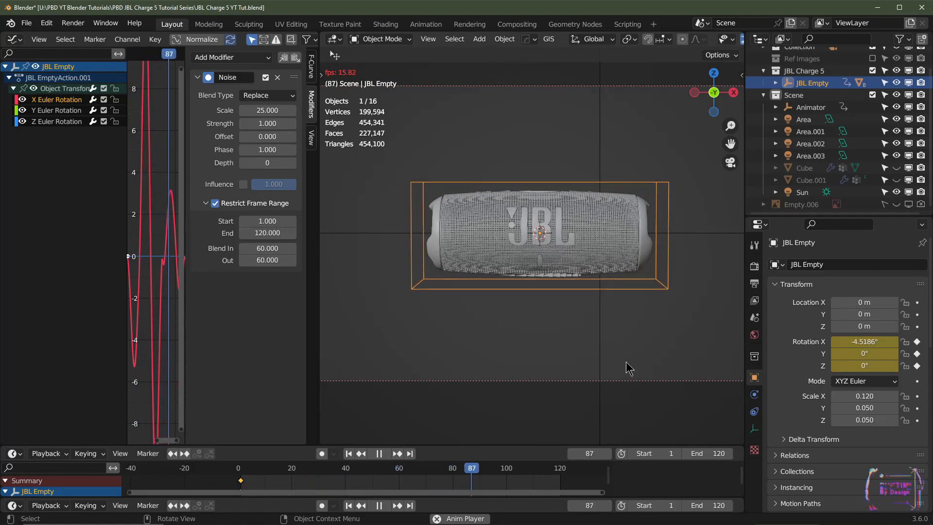
{"action": "key", "text": "space"}
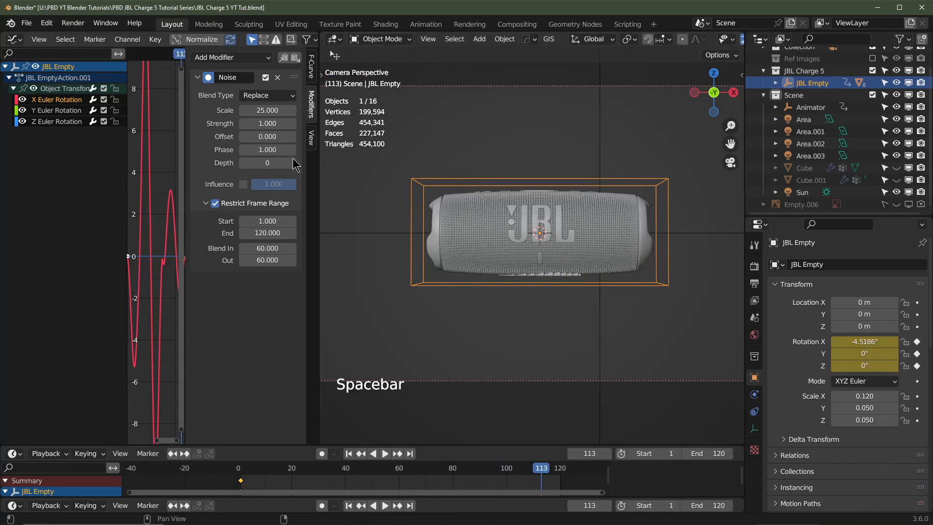
{"action": "left_click", "coordinate": [266, 123]}
{"action": "type", "text": "2"}
{"action": "key", "text": "Return"}
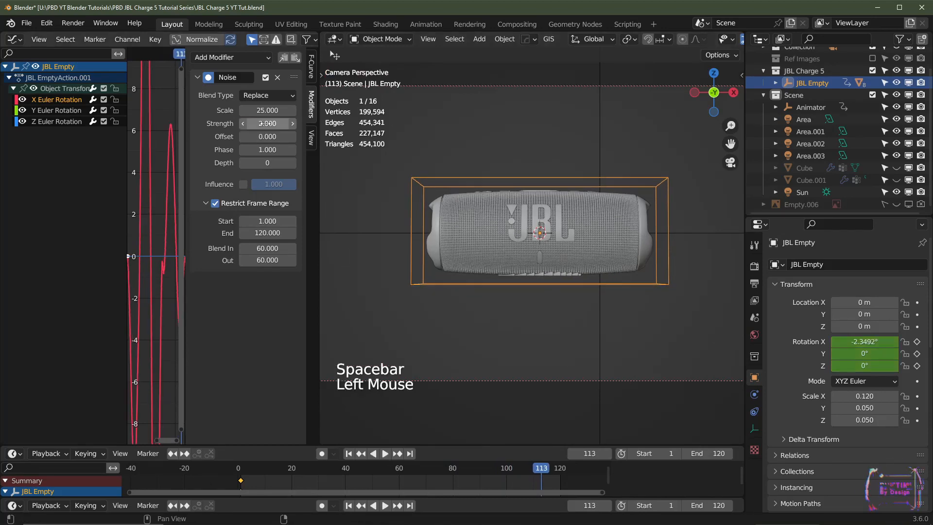
{"action": "key", "text": "space"}
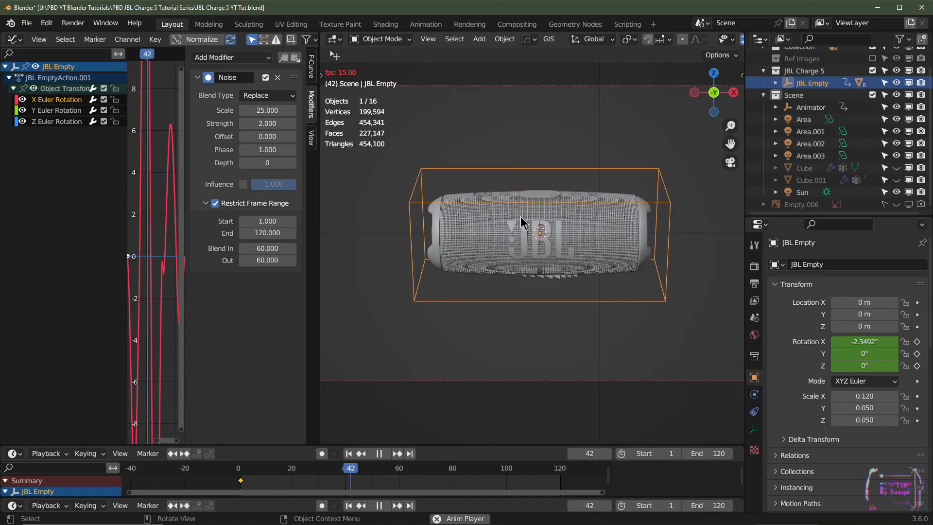
{"action": "key", "text": "space"}
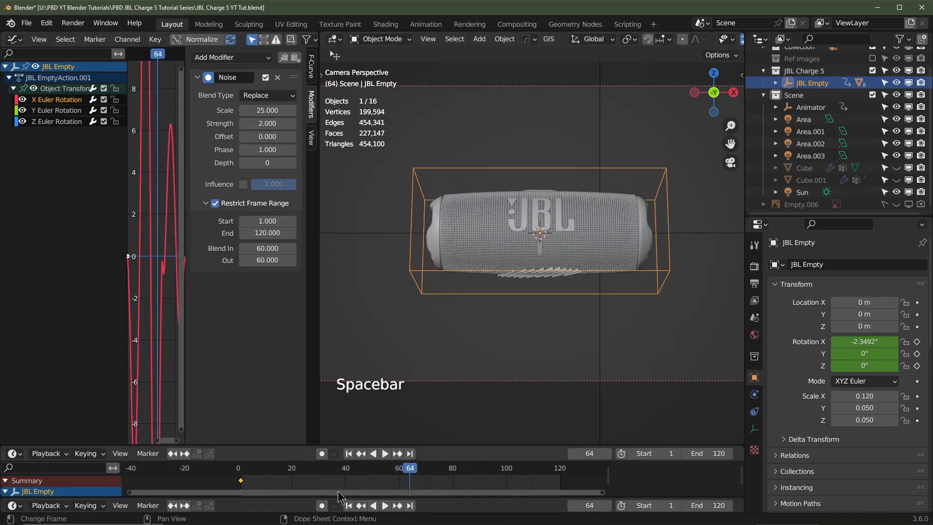
Step: Return to frame 1 and copy the X Euler Rotation curve's Noise modifier to the Y Euler Rotation curve
{"action": "left_click", "coordinate": [349, 506]}
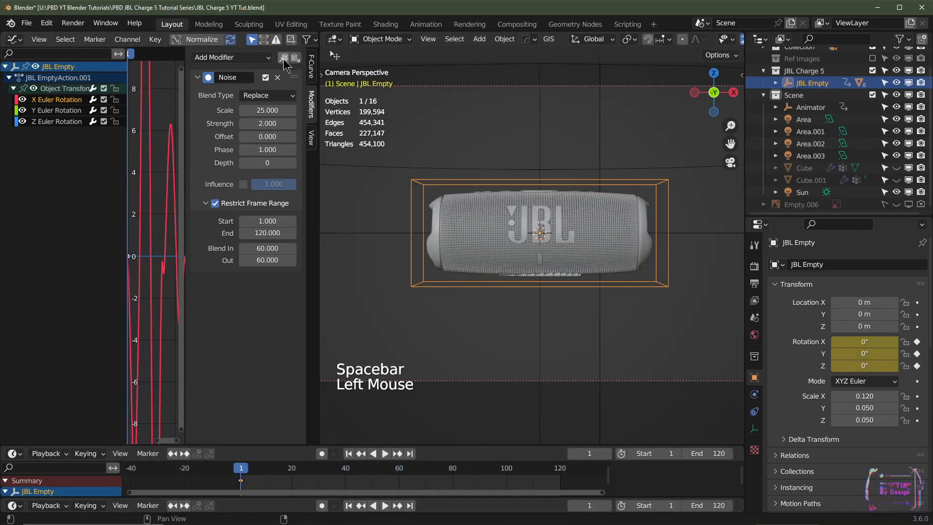
{"action": "left_click", "coordinate": [64, 110]}
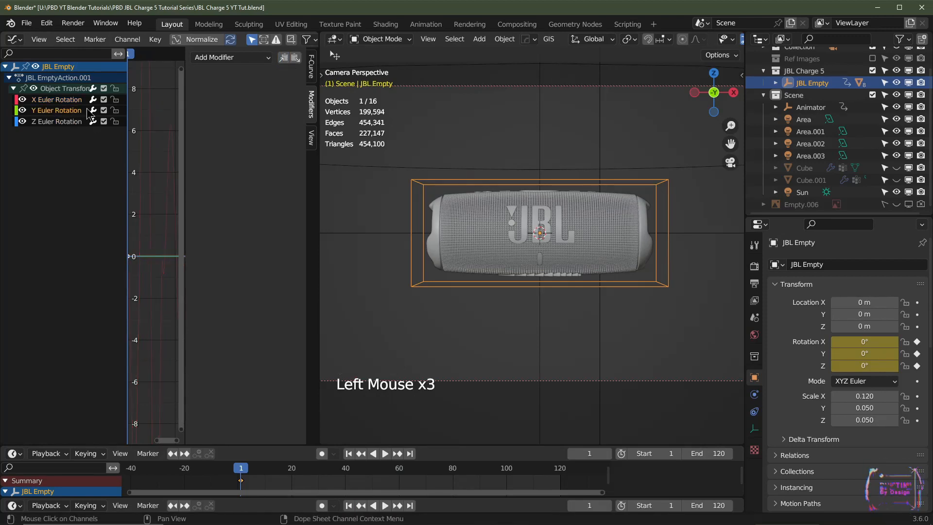
{"action": "left_click", "coordinate": [294, 59]}
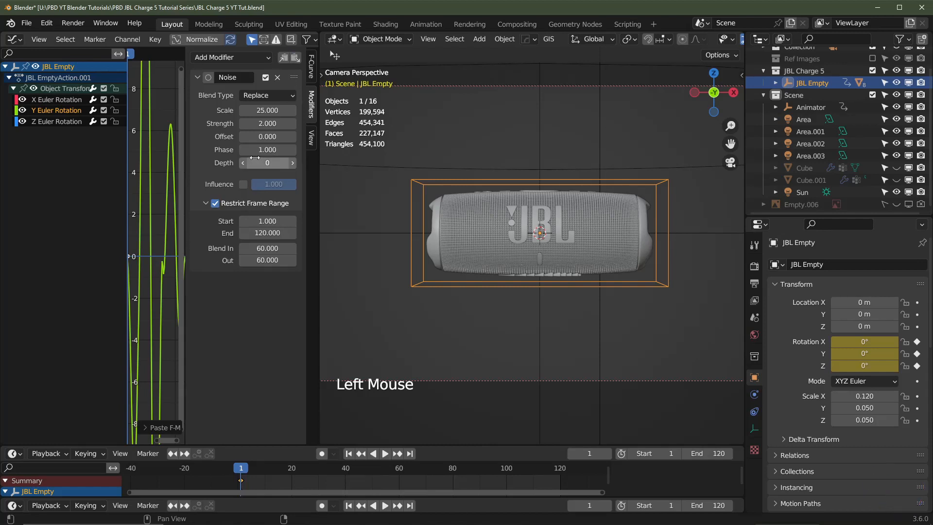
Step: Set the Y Euler Rotation Noise modifier's phase to 75 and preview the speaker's motion
{"action": "left_click_drag", "start_coordinate": [262, 150], "coordinate": [325, 150]}
{"action": "left_click_drag", "start_coordinate": [252, 150], "coordinate": [279, 150]}
{"action": "key", "text": "space"}
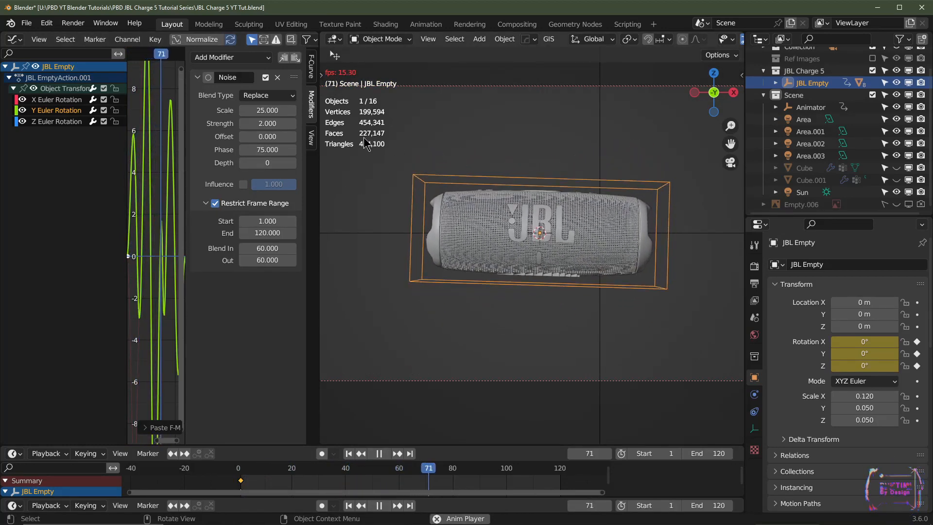
{"action": "key", "text": "space"}
Step: Copy the Noise modifier to the Z Euler Rotation curve, set its phase to 184.7 and play the animation
{"action": "left_click", "coordinate": [281, 58]}
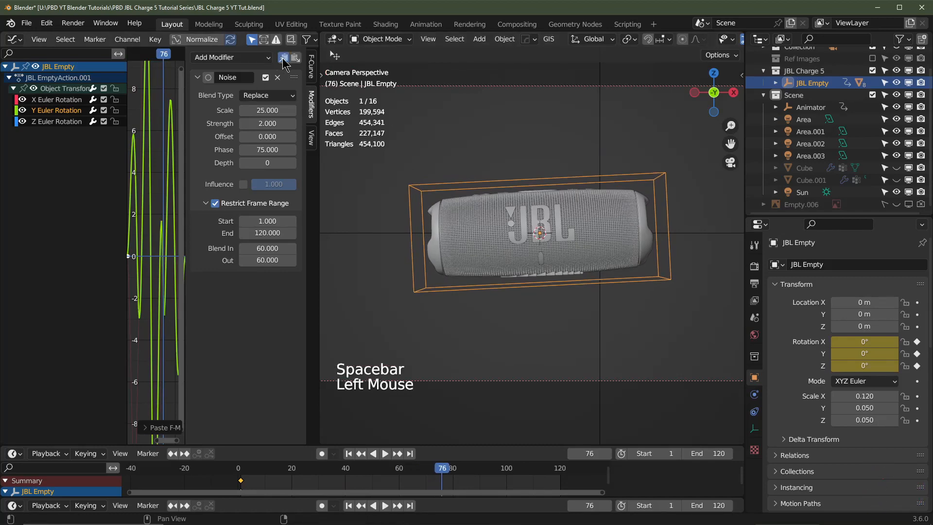
{"action": "left_click", "coordinate": [54, 121]}
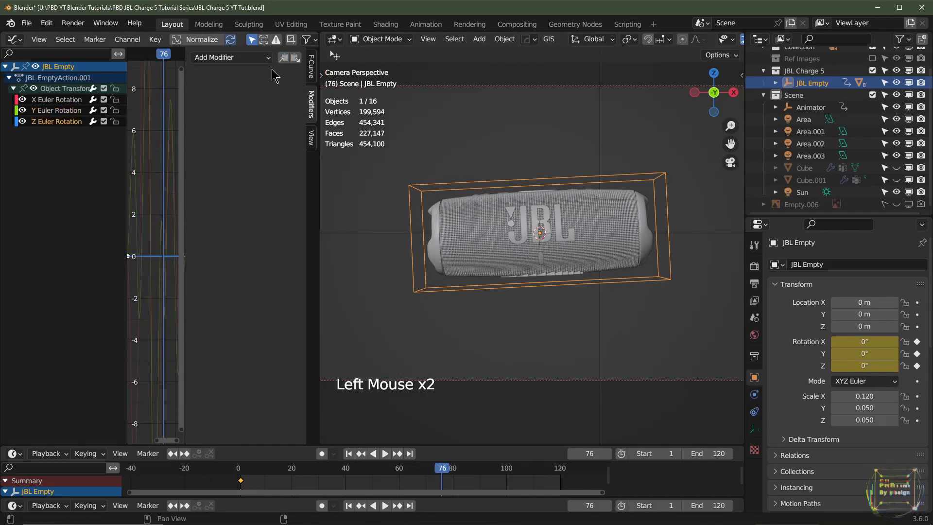
{"action": "left_click", "coordinate": [295, 58]}
{"action": "left_click_drag", "start_coordinate": [267, 150], "coordinate": [315, 143]}
{"action": "key", "text": "space"}
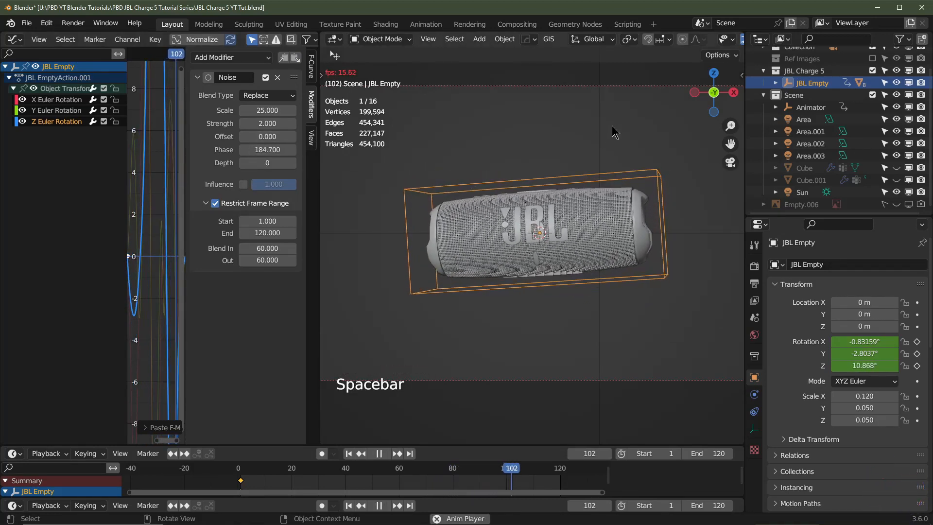
{"action": "key", "text": "space"}
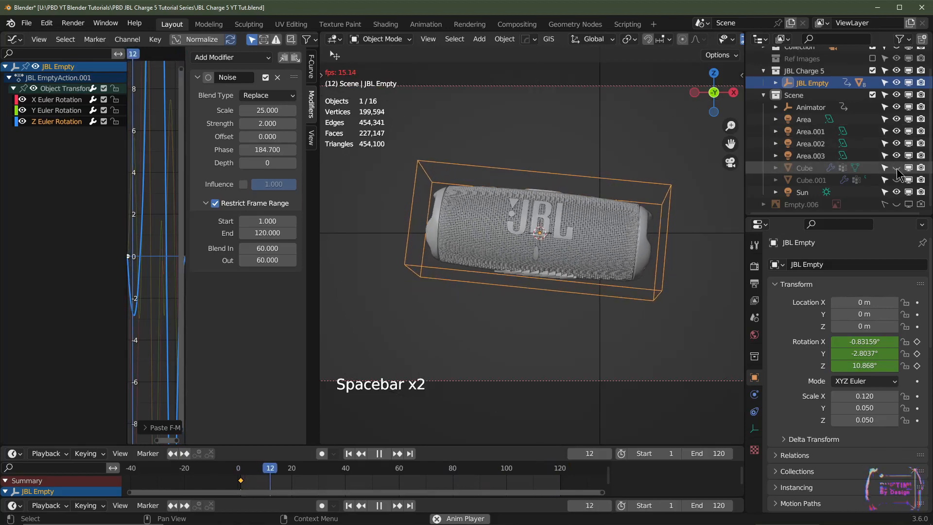
Step: Unhide the Cube and Cube.001 columns, watch them in the playback, and return to frame 1
{"action": "left_click", "coordinate": [897, 180]}
{"action": "left_click", "coordinate": [897, 180]}
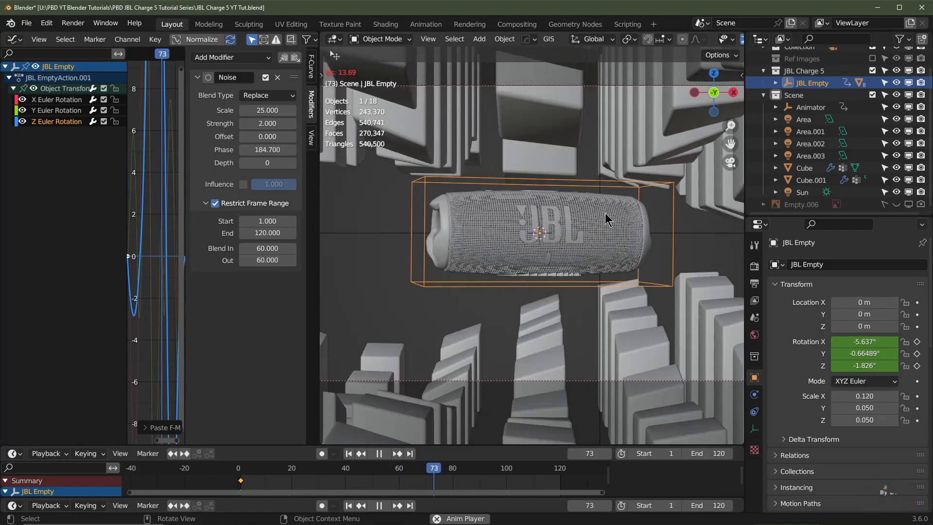
{"action": "scroll", "coordinate": [562, 235], "scroll_direction": "down", "scroll_amount": 2}
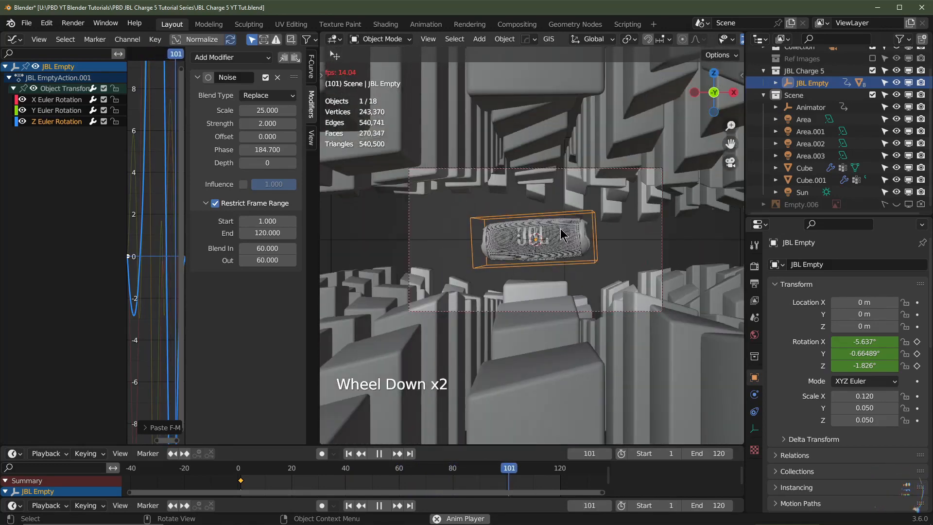
{"action": "key", "text": "space"}
{"action": "left_click", "coordinate": [349, 454]}
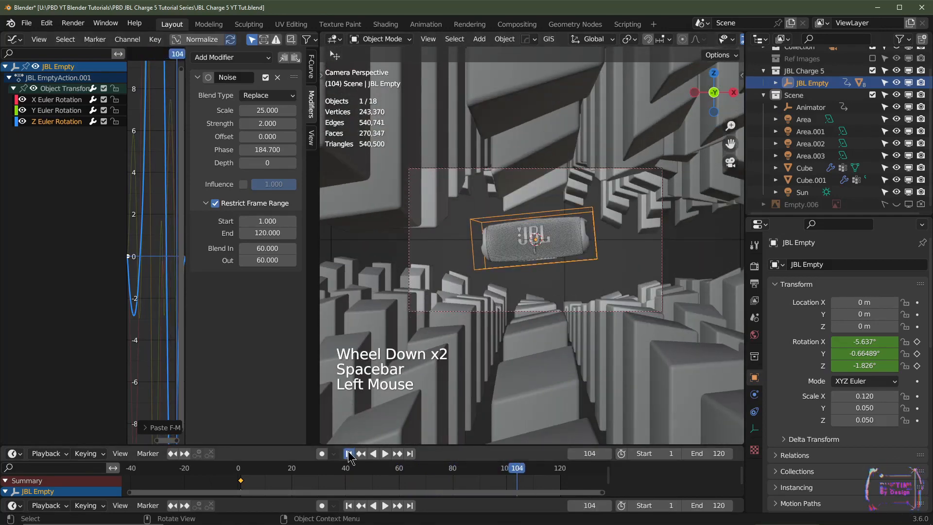
Step: Select the camera and set its focal length to 24 mm
{"action": "double_click", "coordinate": [552, 171]}
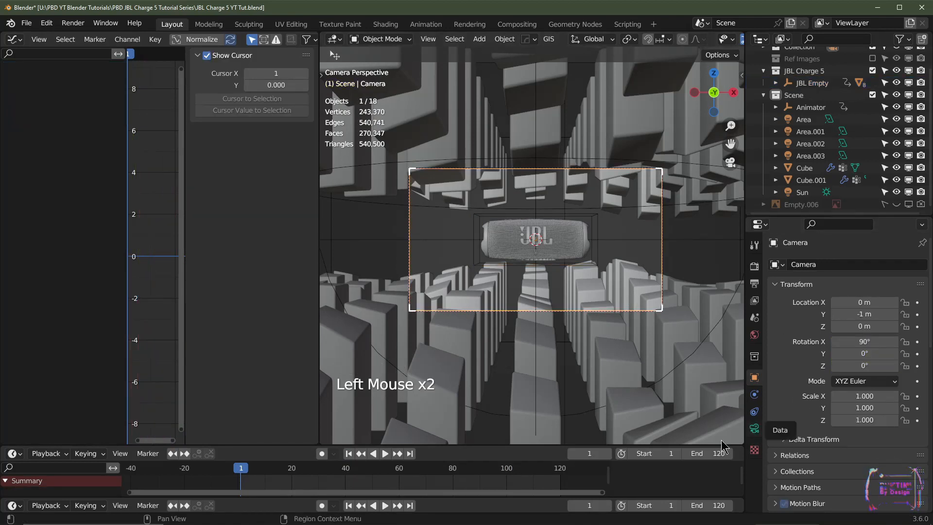
{"action": "left_click", "coordinate": [754, 429]}
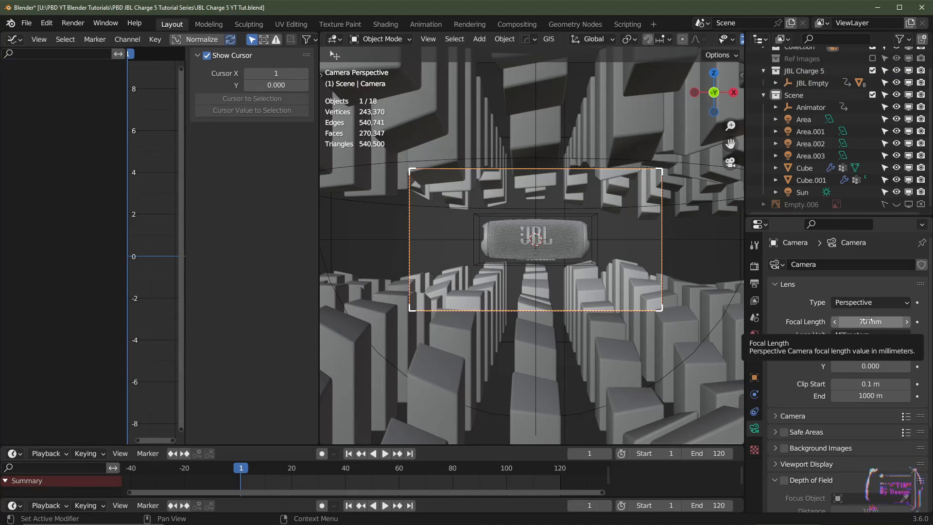
{"action": "left_click_drag", "start_coordinate": [868, 321], "coordinate": [840, 321]}
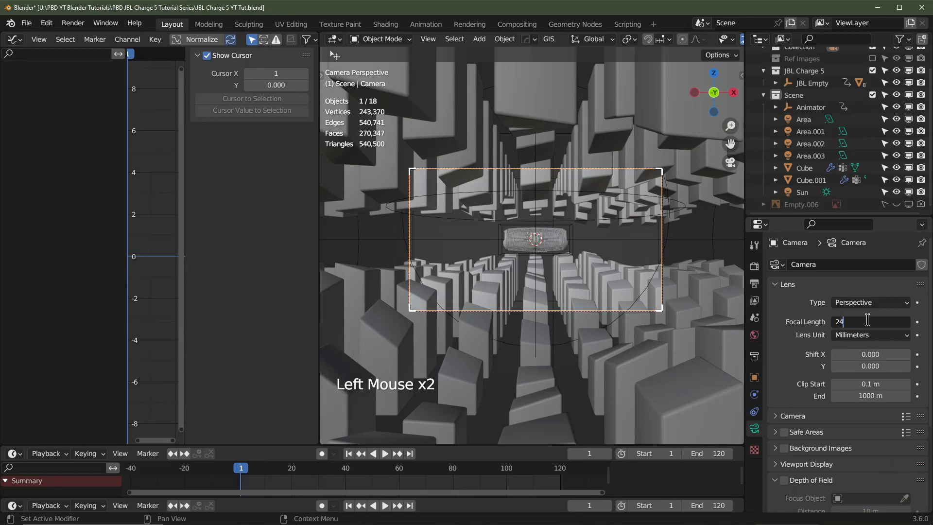
{"action": "key", "text": "Return"}
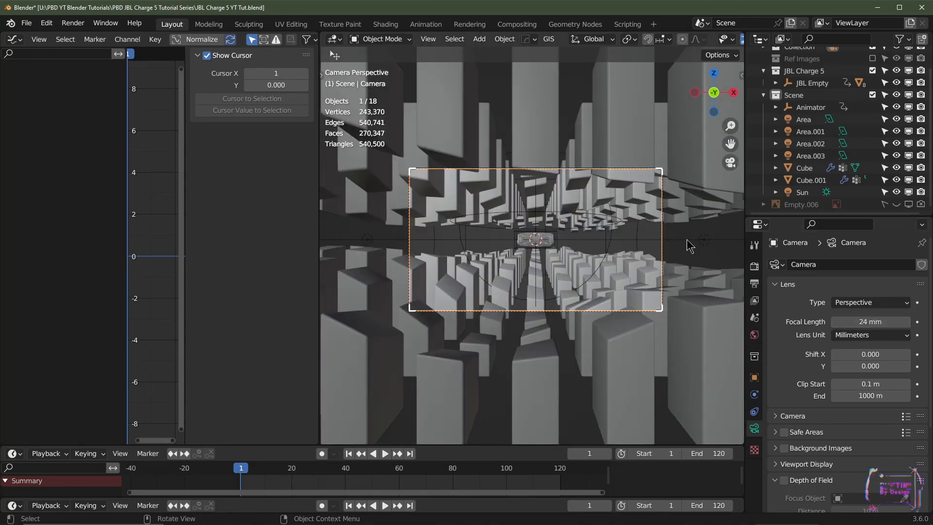
Step: Move the camera closer to the speaker by setting its Y location to -0.3 m
{"action": "left_click", "coordinate": [755, 377]}
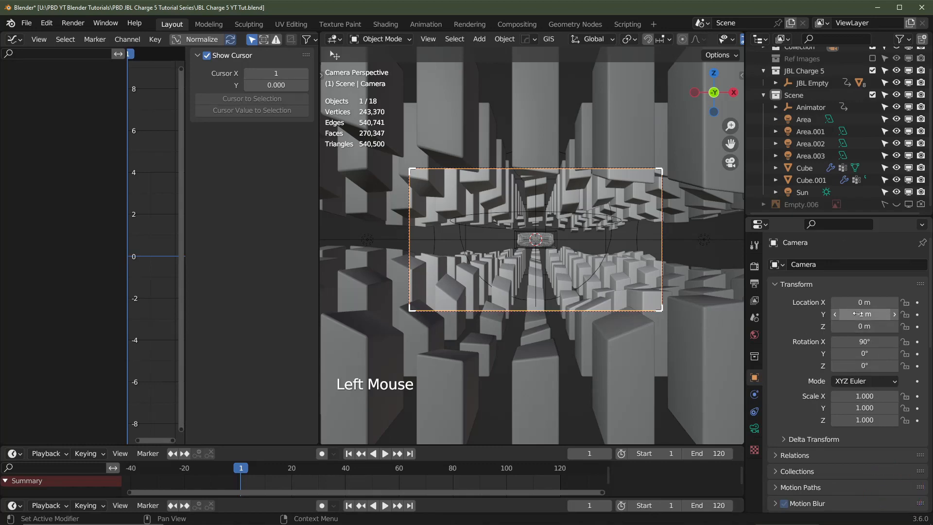
{"action": "mouse_move", "coordinate": [865, 314]}
{"action": "left_mouse_down"}
{"action": "mouse_move", "coordinate": [898, 314]}
{"action": "mouse_move", "coordinate": [876, 314]}
{"action": "left_mouse_up"}
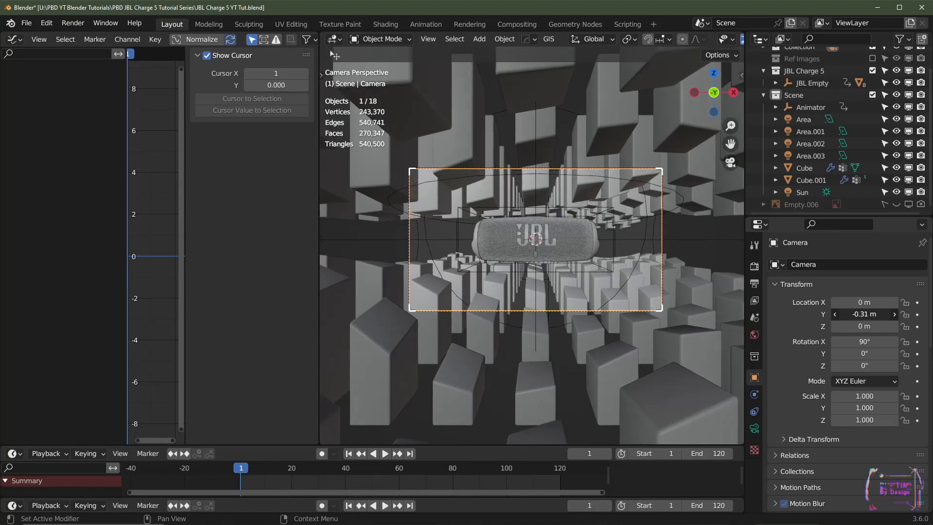
{"action": "left_click", "coordinate": [858, 314]}
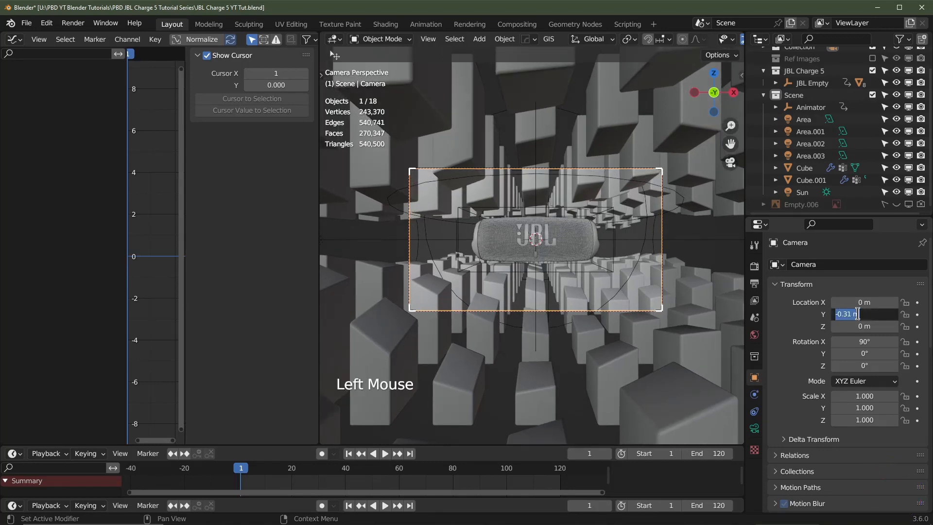
{"action": "type", "text": "-.3"}
{"action": "key", "text": "Return"}
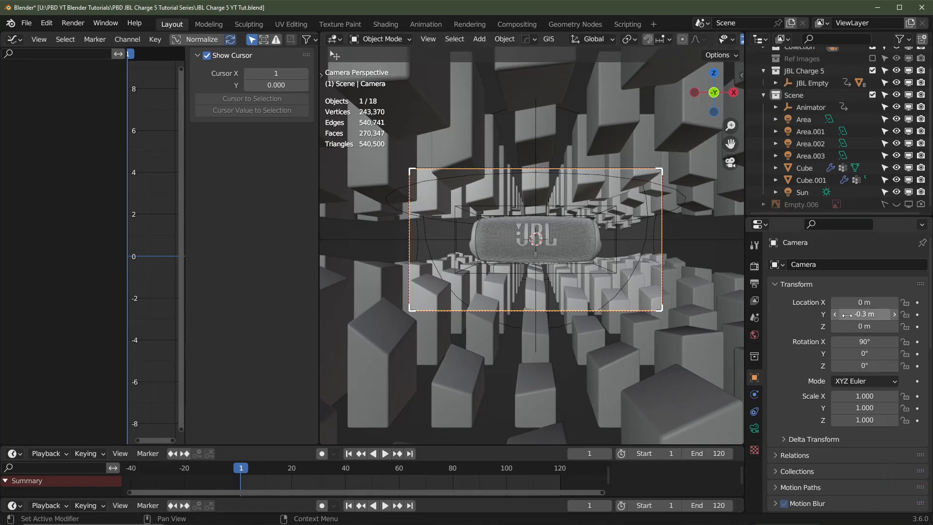
Step: Keyframe the camera's location and focal length at frame 1
{"action": "key", "text": "i"}
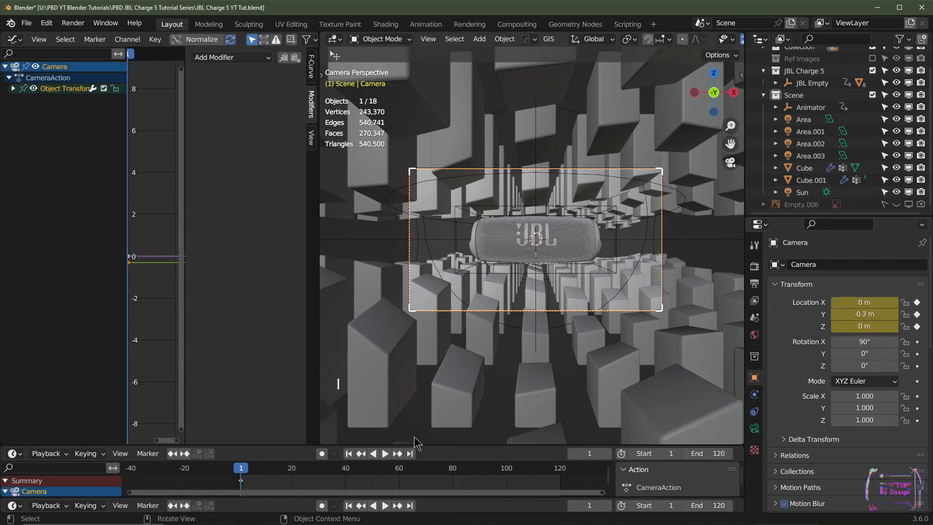
{"action": "left_click", "coordinate": [757, 428]}
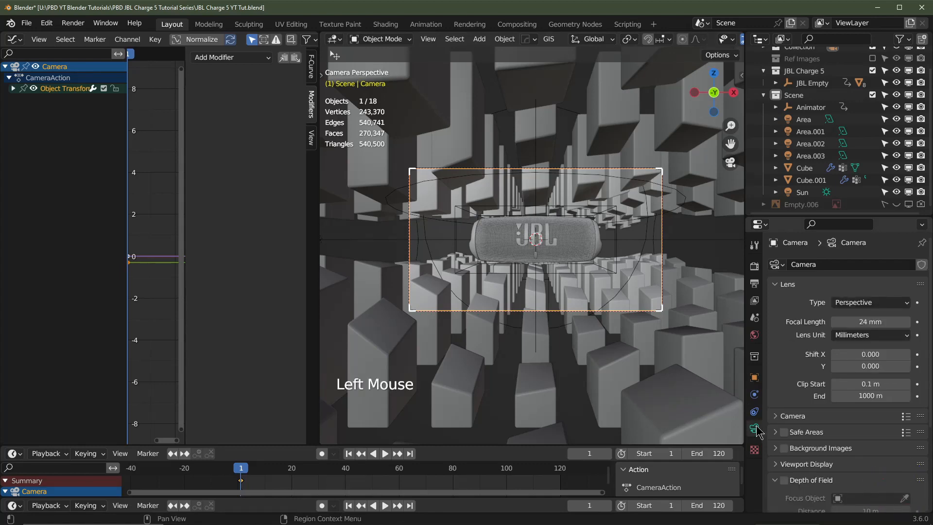
{"action": "key", "text": "i"}
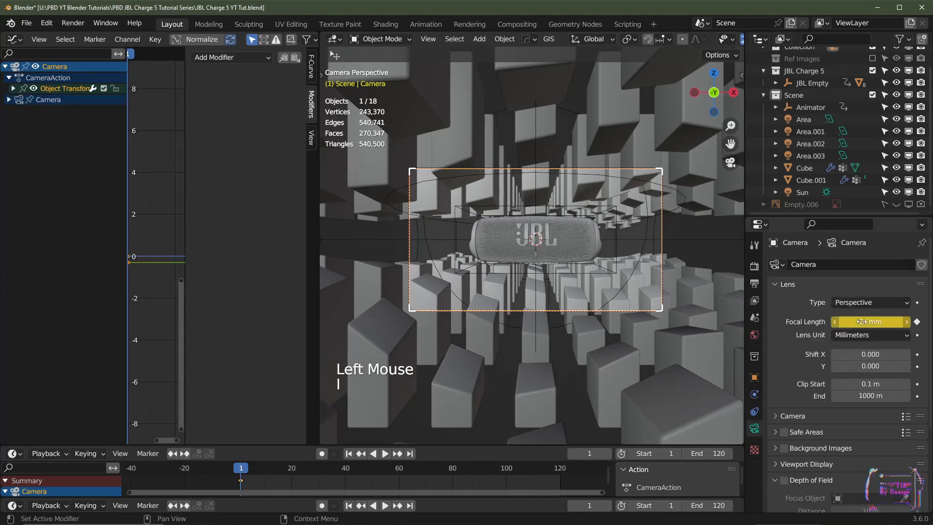
Step: Keyframe the camera's focal length and location with the same values at frame 120
{"action": "left_click", "coordinate": [411, 505]}
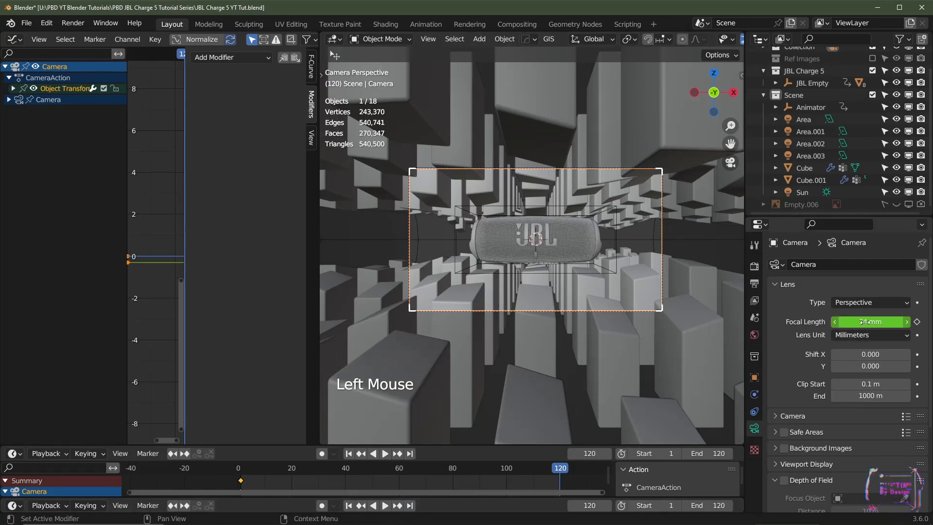
{"action": "key", "text": "i"}
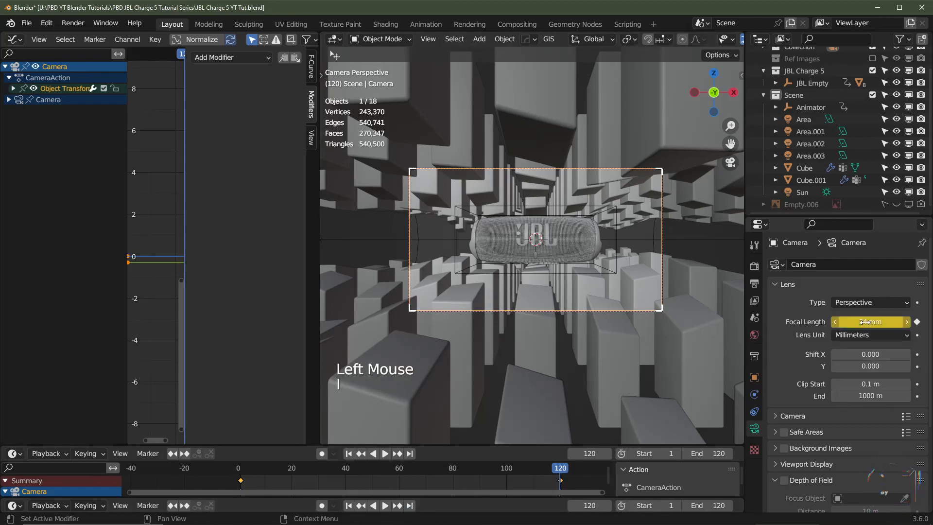
{"action": "left_click", "coordinate": [754, 378]}
{"action": "key", "text": "i"}
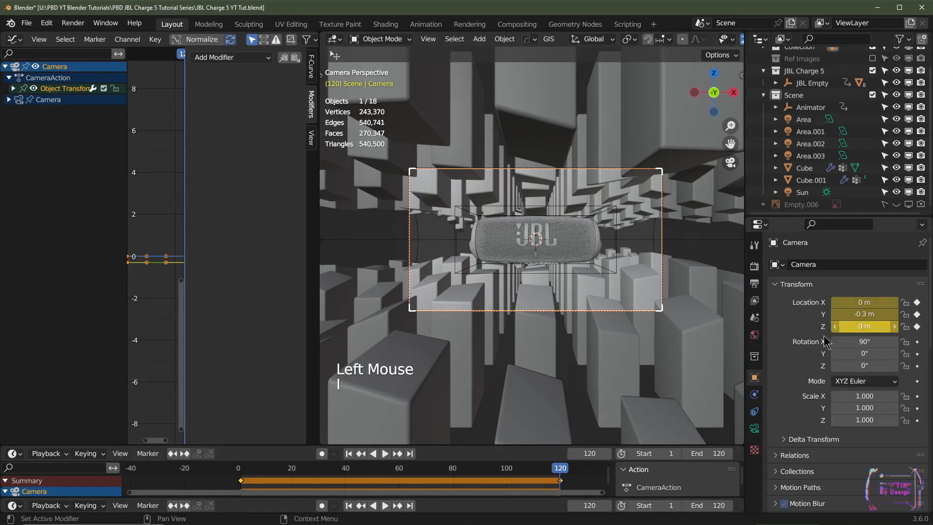
Step: Remove the camera's X and Z location keyframes at frames 120 and 1, keeping only the Y location keyed
{"action": "left_click", "coordinate": [918, 302]}
{"action": "left_click", "coordinate": [917, 326]}
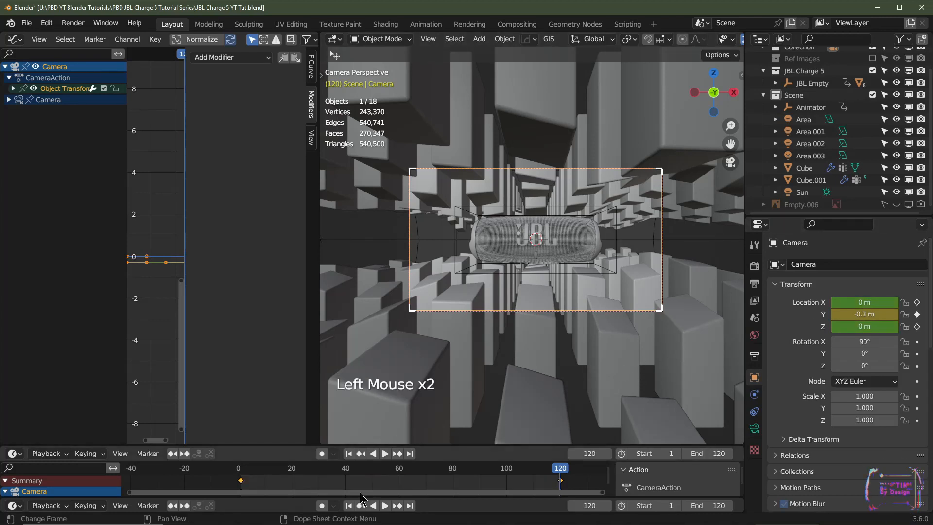
{"action": "left_click", "coordinate": [349, 506]}
{"action": "left_click", "coordinate": [918, 302]}
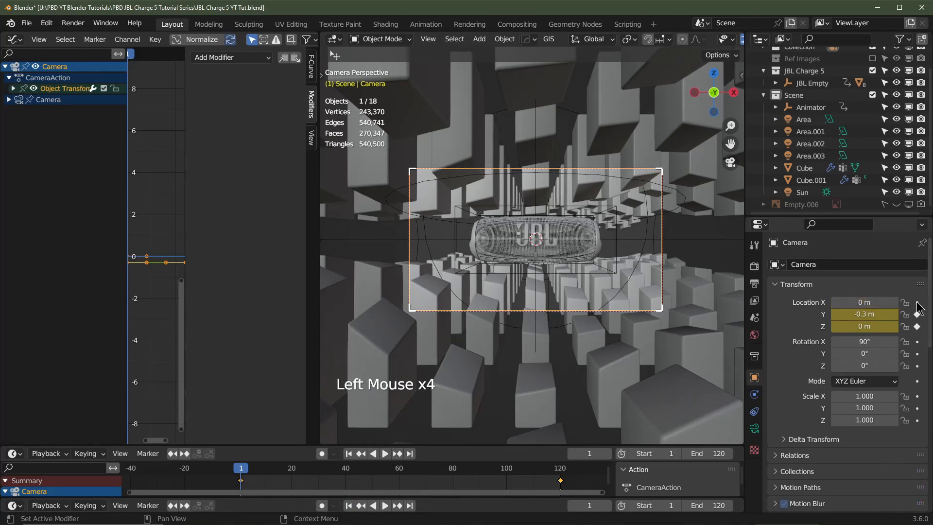
{"action": "left_click", "coordinate": [918, 327]}
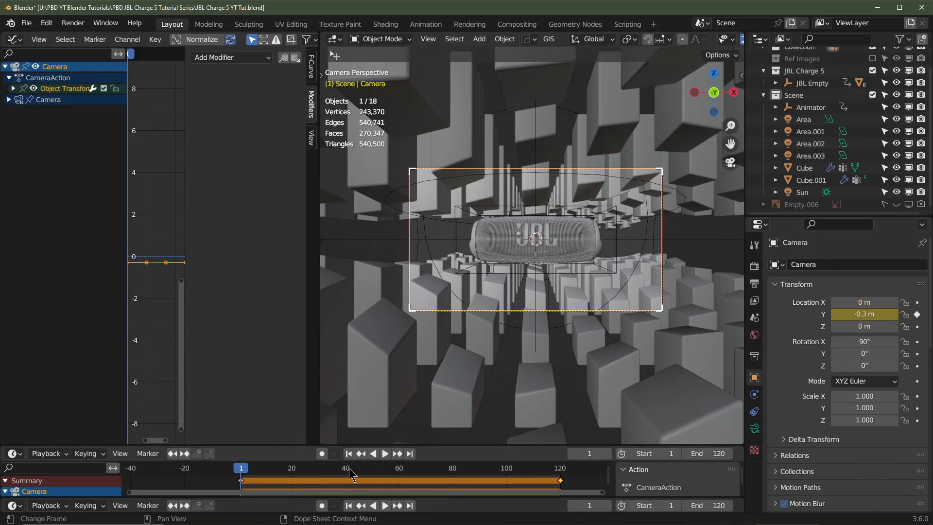
Step: At frame 60, set the camera's focal length to 70 mm and keyframe it
{"action": "left_click", "coordinate": [399, 467]}
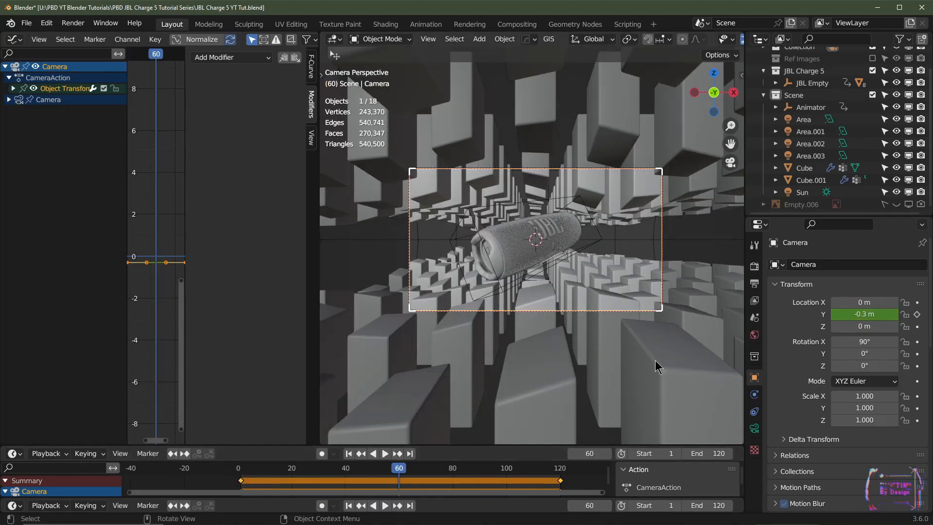
{"action": "left_click_drag", "start_coordinate": [858, 314], "coordinate": [865, 313]}
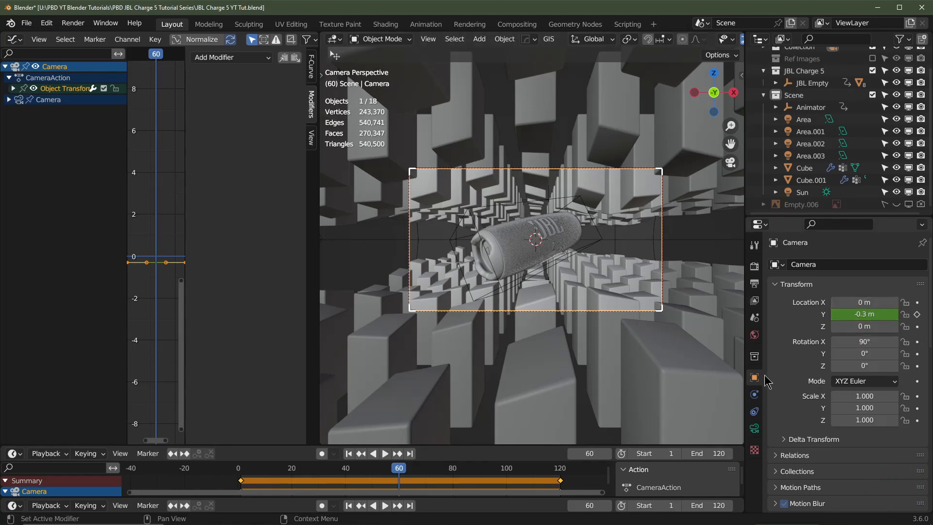
{"action": "left_click", "coordinate": [755, 428]}
{"action": "double_click", "coordinate": [871, 322]}
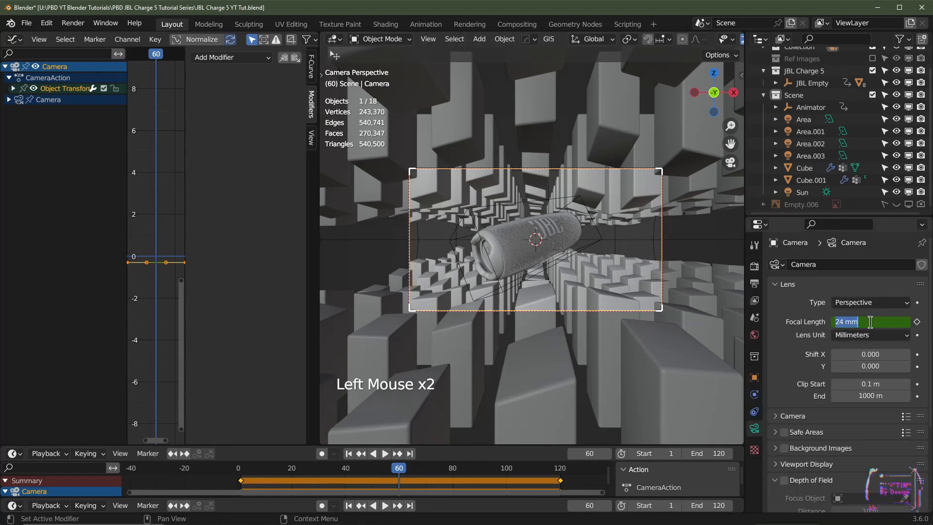
{"action": "key", "text": "Return"}
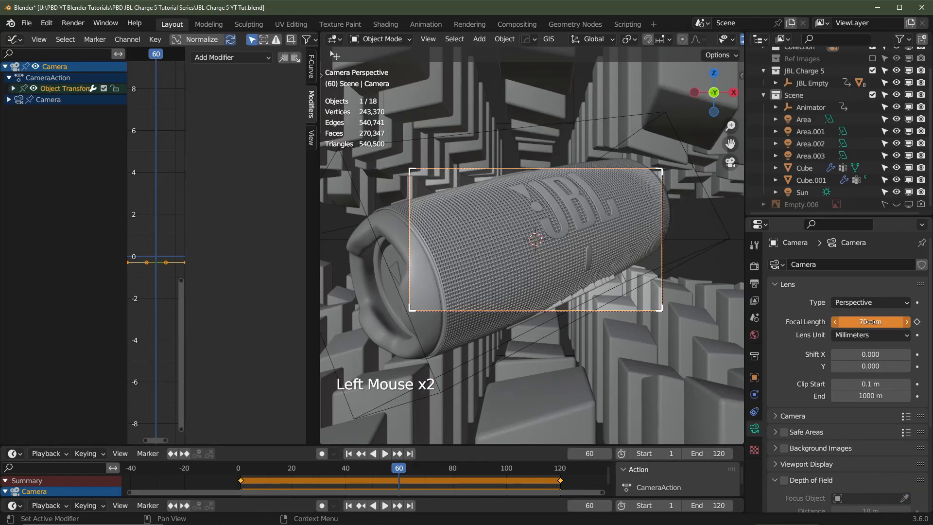
{"action": "left_click", "coordinate": [917, 322]}
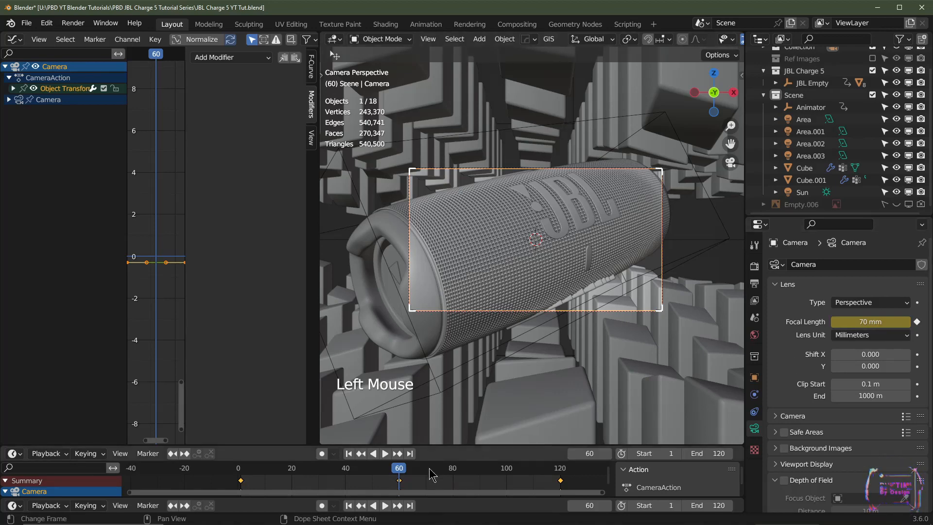
Step: Set the camera's Y location to -1 m at frame 60 and keyframe it
{"action": "left_click", "coordinate": [756, 378]}
{"action": "left_click_drag", "start_coordinate": [865, 314], "coordinate": [906, 311]}
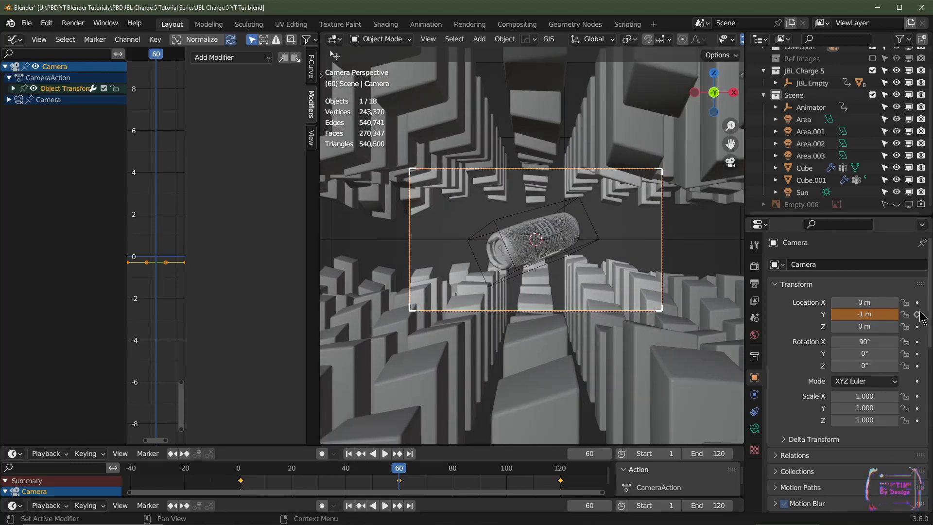
{"action": "left_click", "coordinate": [918, 314]}
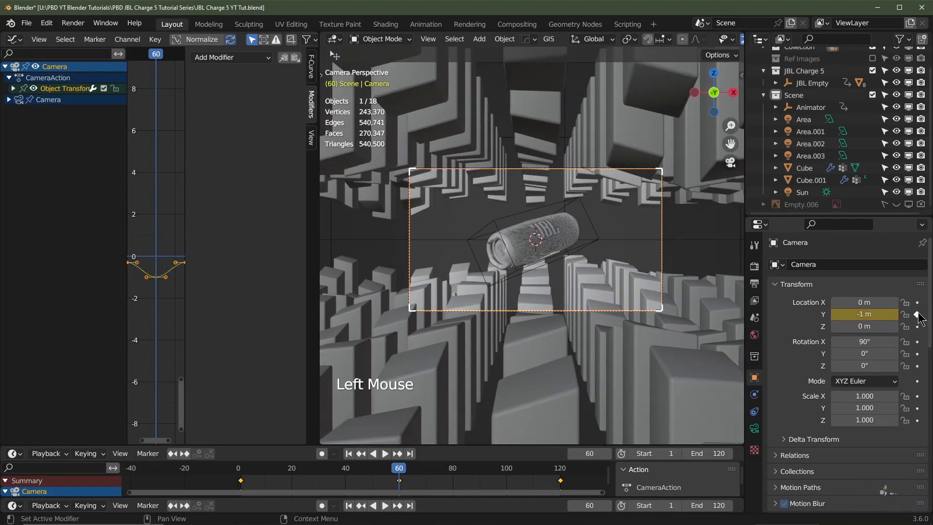
Step: Play the camera's dolly zoom animation from frame 1 to review it, and stop the playback
{"action": "left_click", "coordinate": [350, 454]}
{"action": "key", "text": "space"}
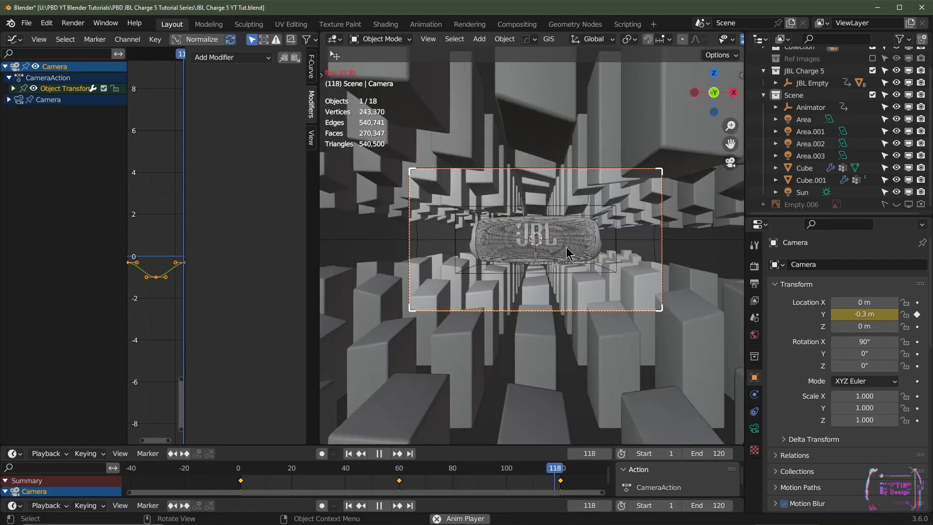
{"action": "key", "text": "Escape"}
Step: Leave the camera view, select the JBL Empty and frame it in the front orthographic view
{"action": "mouse_move", "coordinate": [588, 277]}
{"action": "middle_mouse_down"}
{"action": "mouse_move", "coordinate": [614, 302]}
{"action": "mouse_move", "coordinate": [598, 287]}
{"action": "middle_mouse_up"}
{"action": "scroll", "coordinate": [559, 340], "scroll_direction": "down", "scroll_amount": 1}
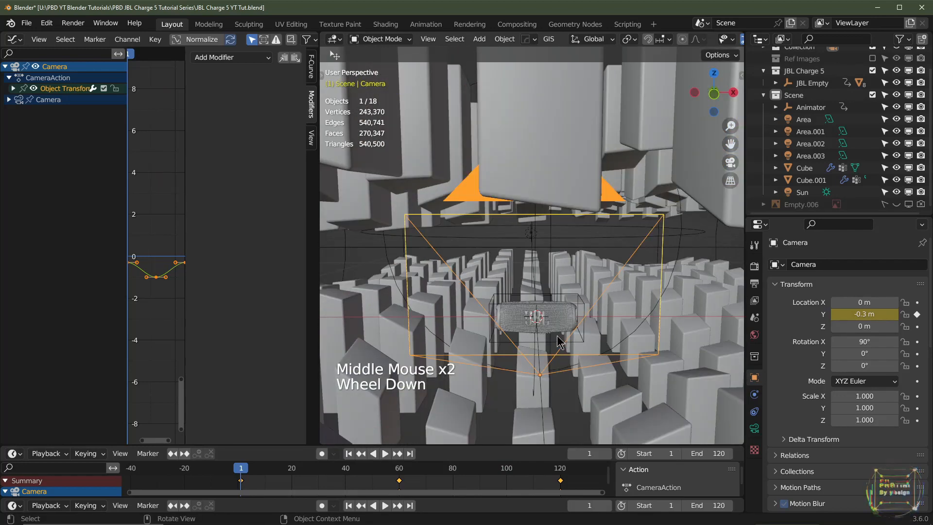
{"action": "left_click", "coordinate": [556, 302]}
{"action": "key", "text": "KP_Decimal"}
{"action": "key", "text": "KP_1"}
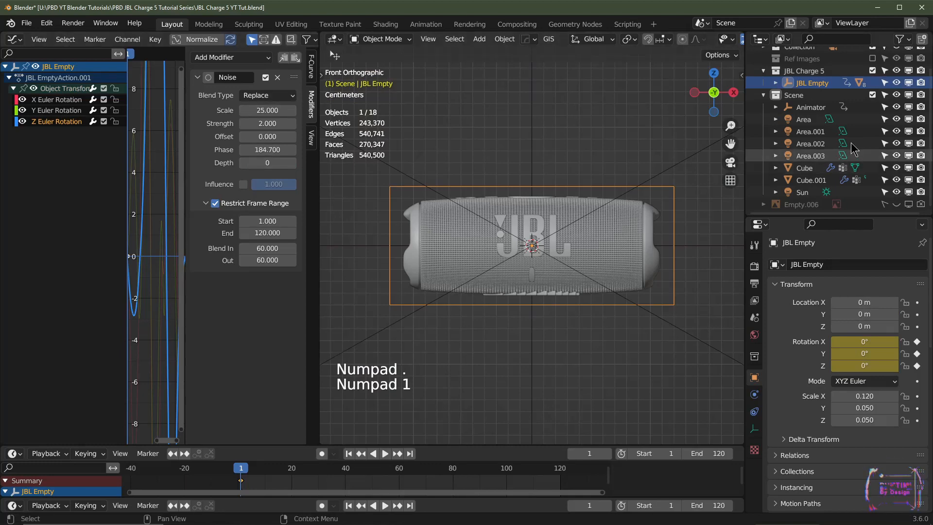
Step: Hide Cube and Cube.001 in the viewport and play the speaker's rotation briefly from frame 1
{"action": "left_click", "coordinate": [897, 168]}
{"action": "left_click", "coordinate": [897, 179]}
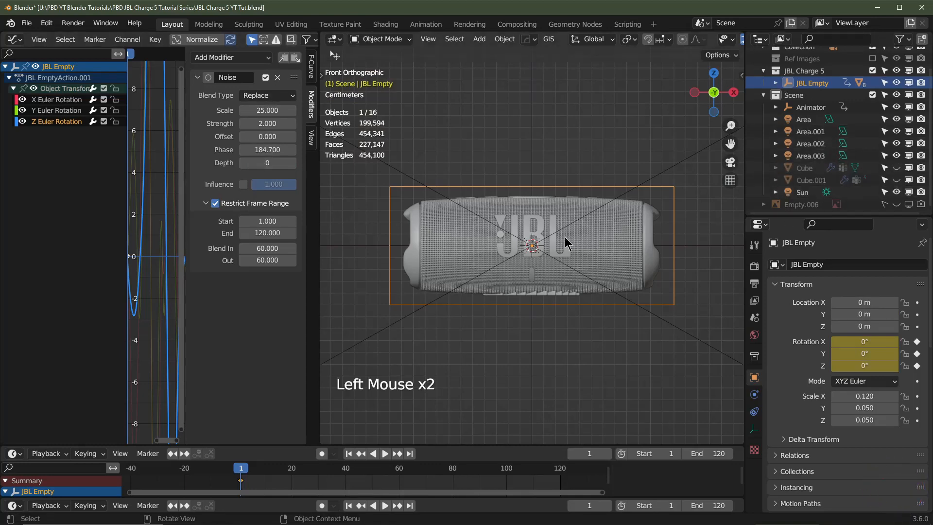
{"action": "key", "text": "space"}
{"action": "key", "text": "space"}
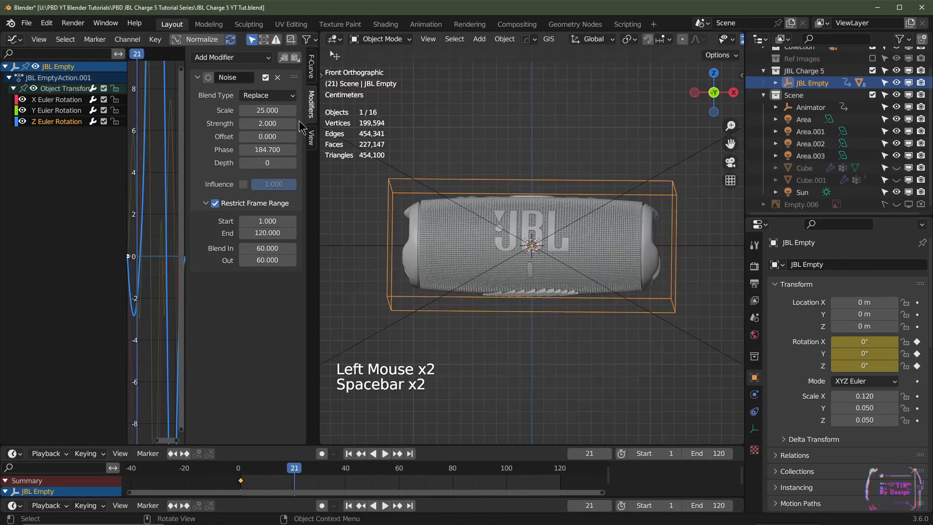
Step: Set the Noise modifier's scale to 15 on the JBL Empty's X, Y and Z Euler Rotation curves
{"action": "left_click", "coordinate": [267, 112]}
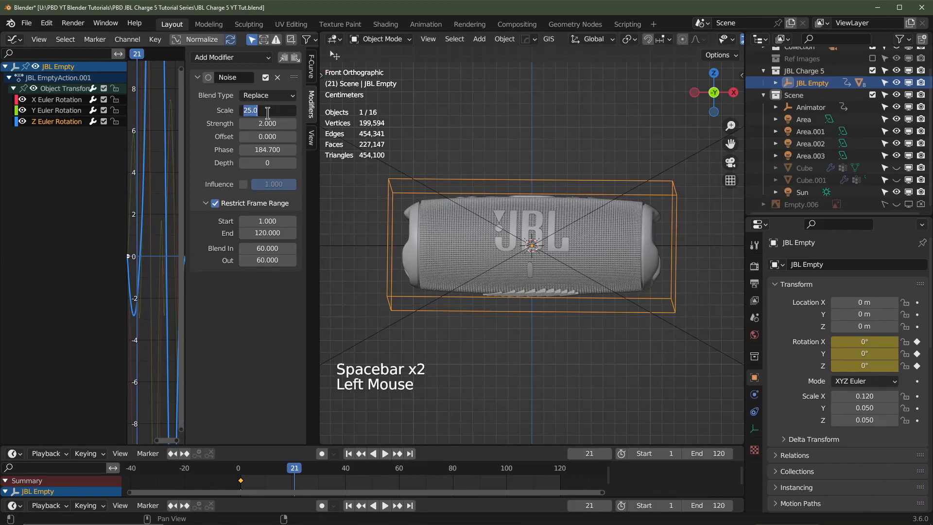
{"action": "left_click", "coordinate": [56, 100]}
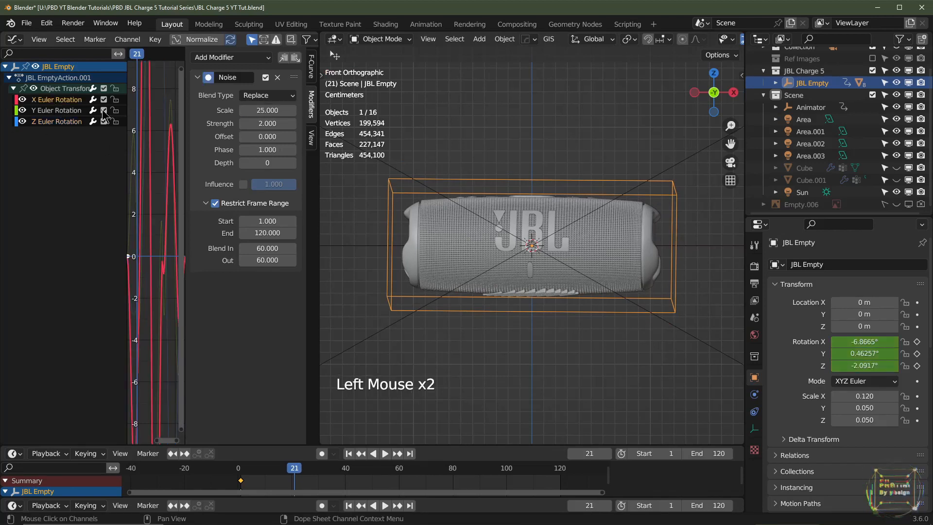
{"action": "left_click", "coordinate": [268, 111]}
{"action": "key", "text": "Return"}
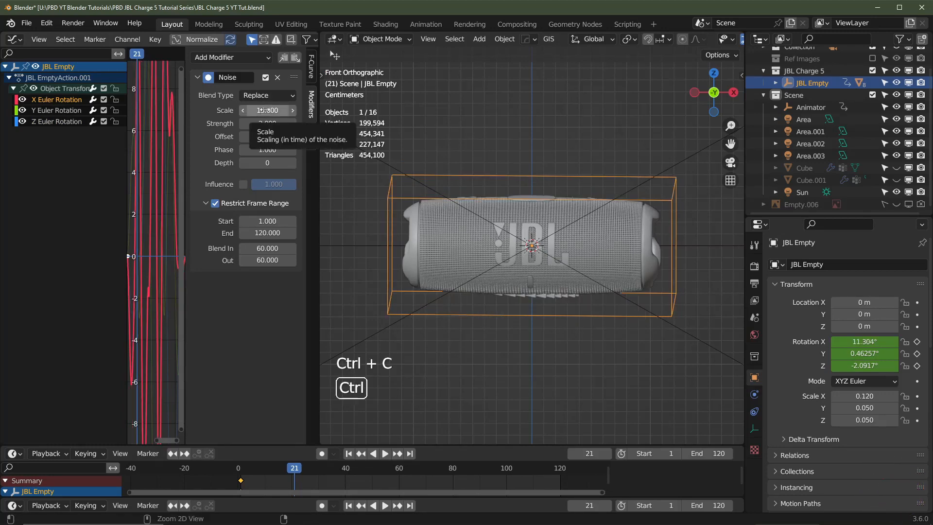
{"action": "left_click", "coordinate": [72, 111]}
{"action": "key", "text": "ctrl+v"}
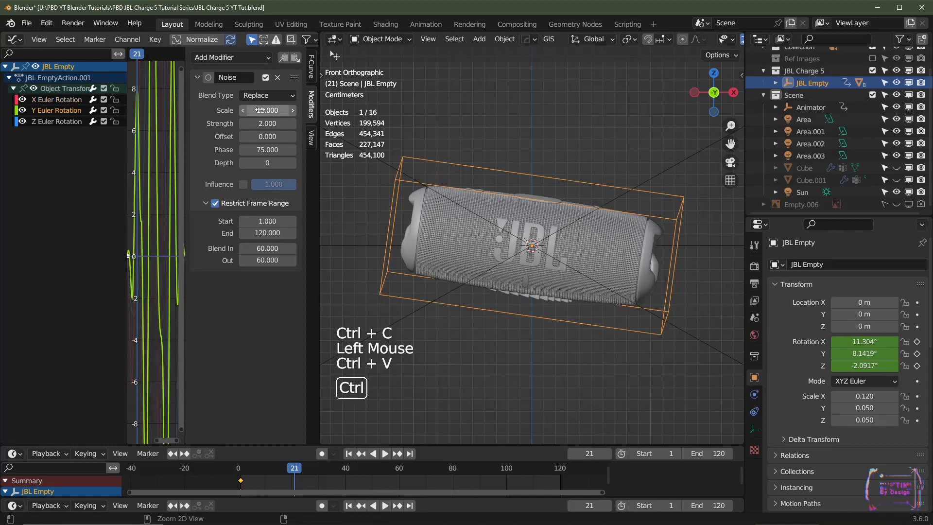
{"action": "left_click", "coordinate": [58, 122]}
{"action": "key", "text": "ctrl+v"}
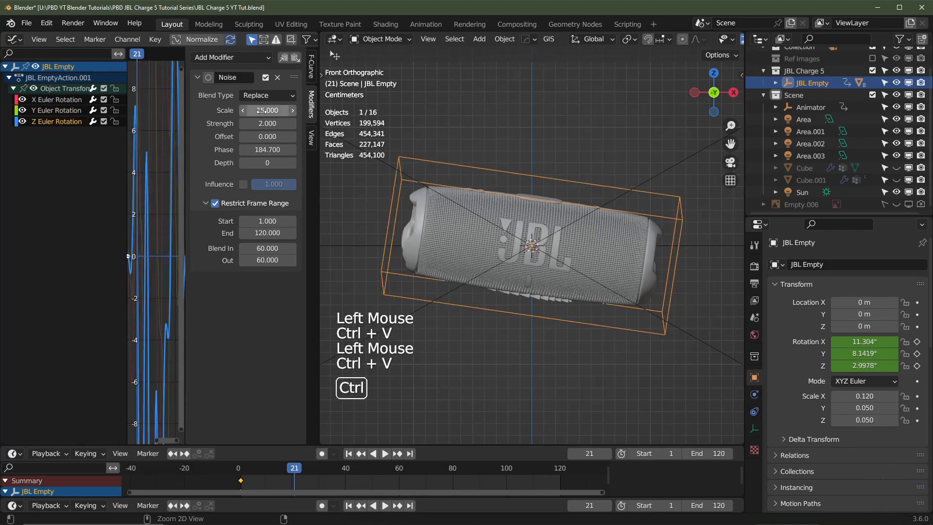
Step: Play the speaker's rotation in the front view to review the faster noise, and stop the playback
{"action": "key", "text": "space"}
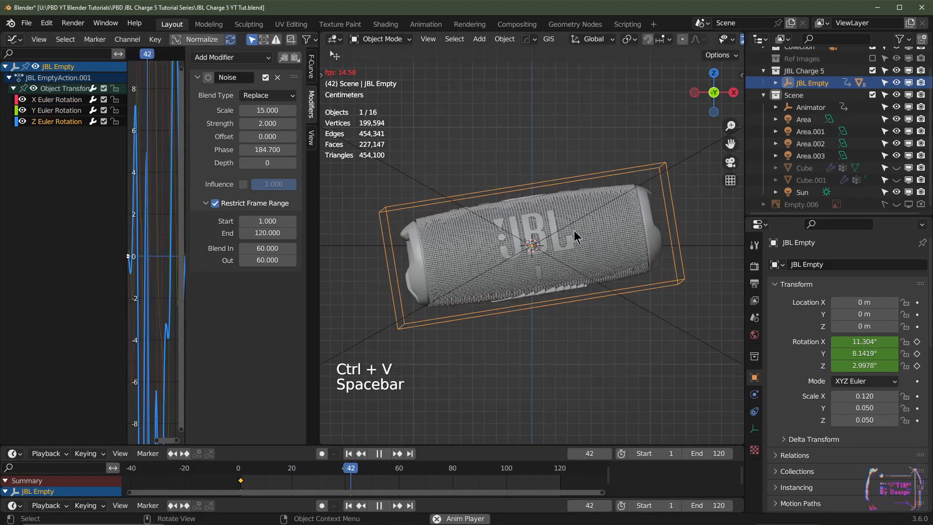
{"action": "key", "text": "KP_1"}
{"action": "key", "text": "space"}
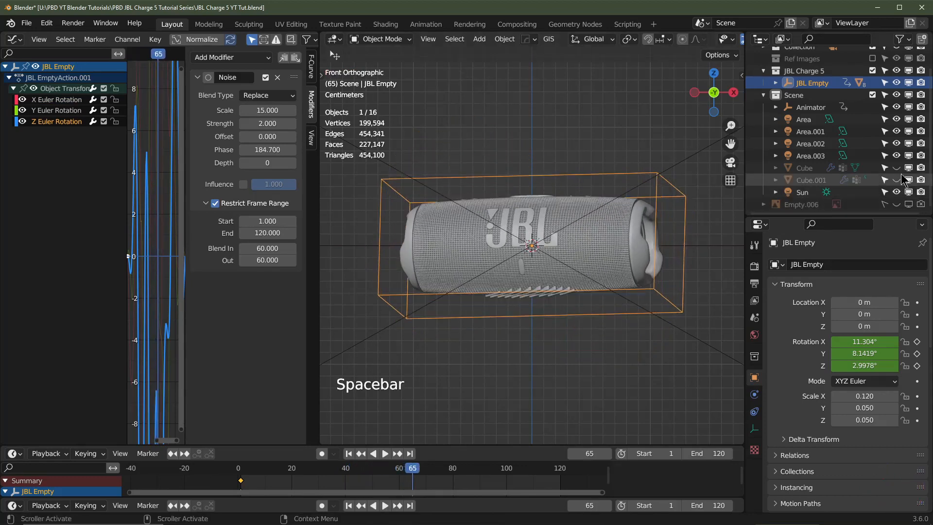
Step: Unhide Cube and Cube.001 and return to the camera view
{"action": "left_click", "coordinate": [897, 168]}
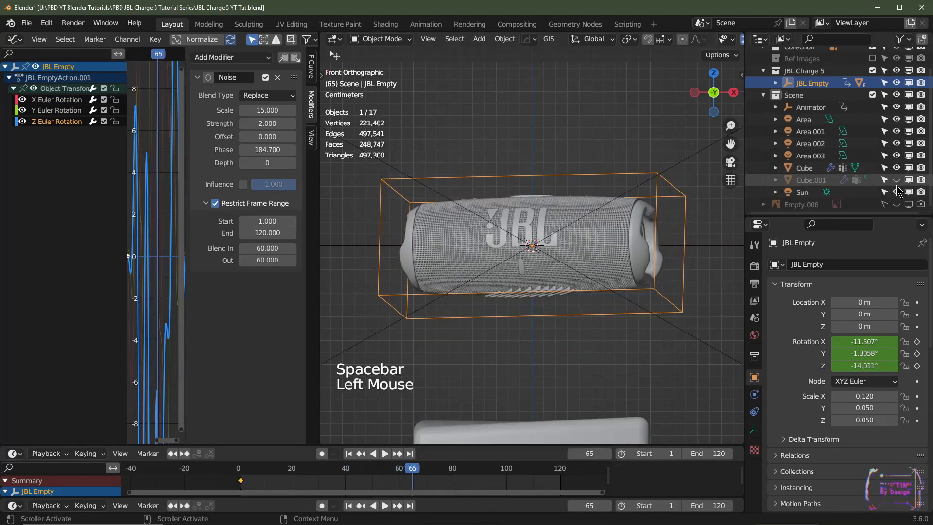
{"action": "left_click", "coordinate": [897, 179]}
{"action": "key", "text": "KP_0"}
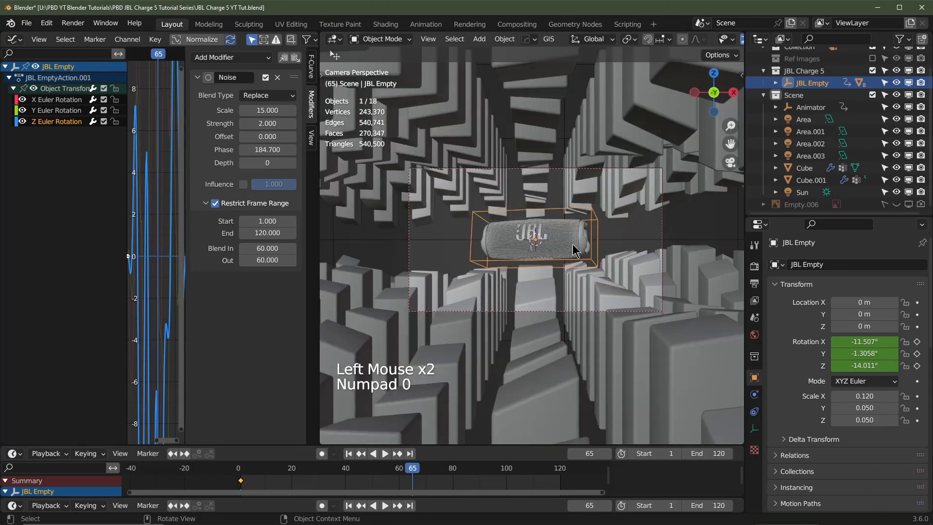
Step: Play the full animation through the camera, stop it and return to frame 1
{"action": "key", "text": "space"}
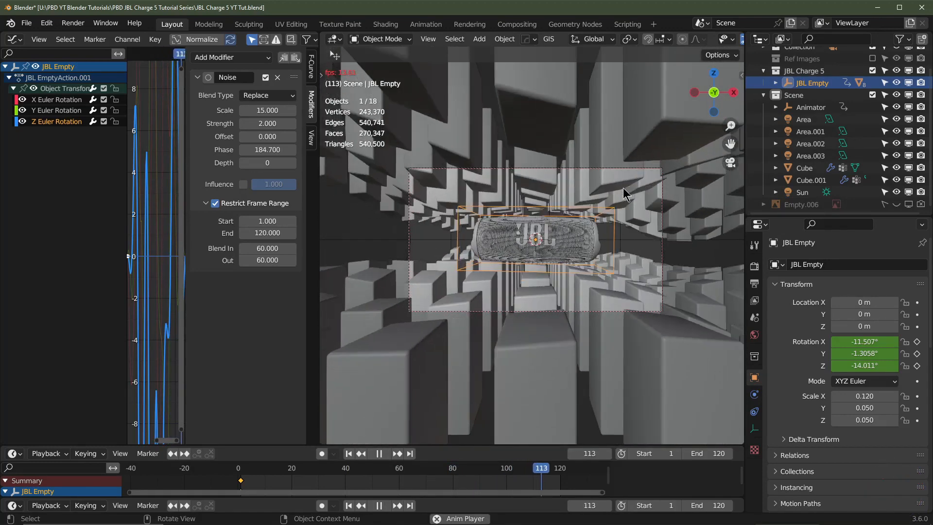
{"action": "key", "text": "space"}
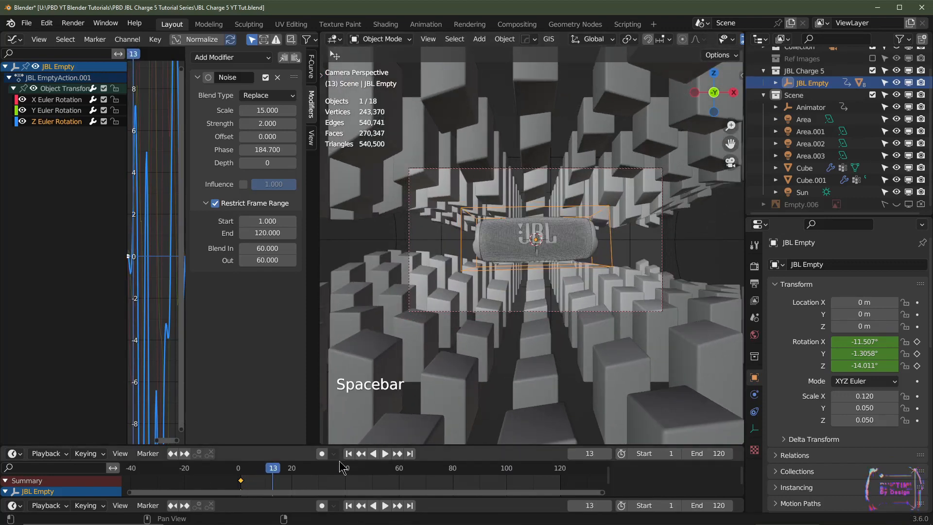
{"action": "left_click", "coordinate": [349, 505]}
{"action": "scroll", "coordinate": [594, 264], "scroll_direction": "up", "scroll_amount": 2}
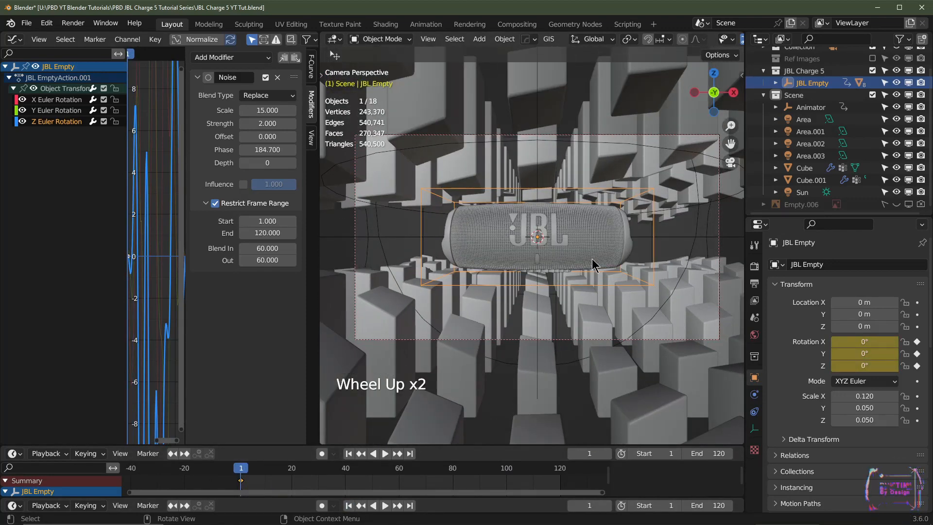
{"action": "scroll", "coordinate": [704, 42], "scroll_direction": "down", "scroll_amount": 3}
Step: Switch the viewport to rendered shading and disable reflective and refractive caustics in the Cycles light path settings
{"action": "left_click", "coordinate": [714, 38]}
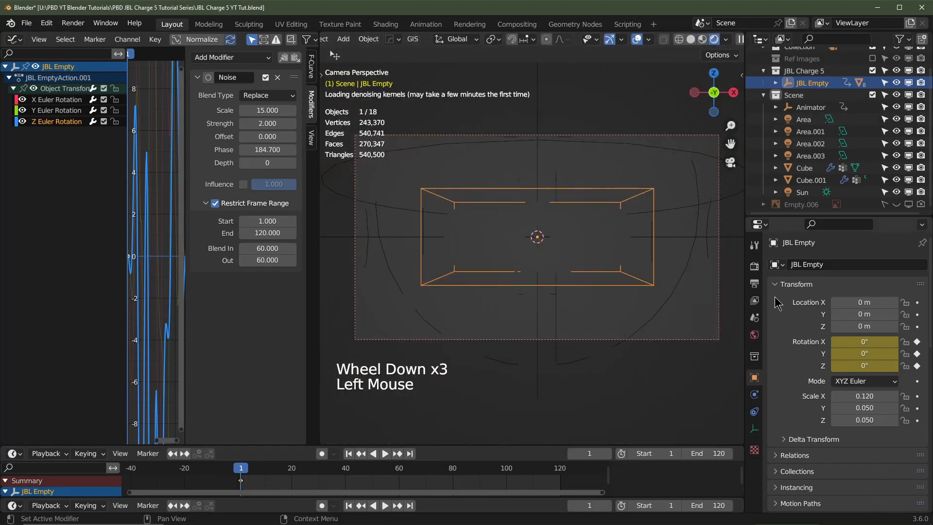
{"action": "left_click", "coordinate": [754, 266]}
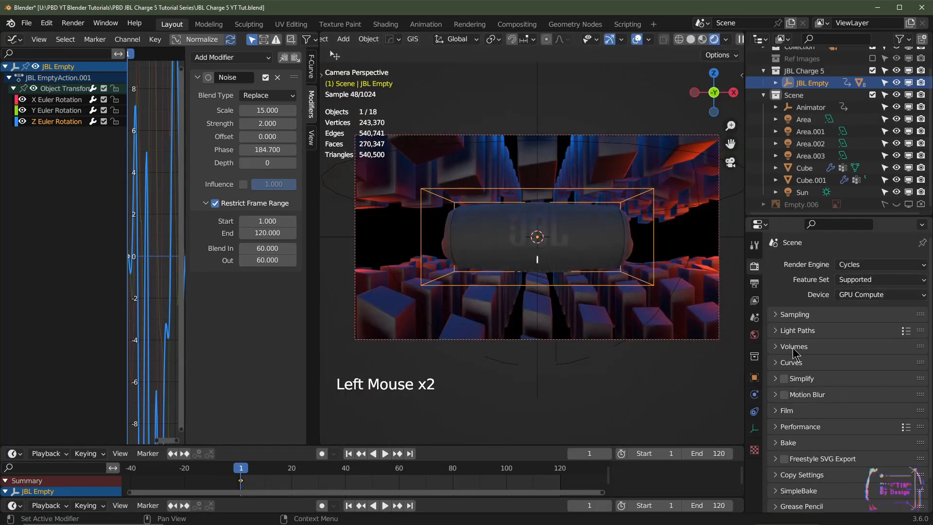
{"action": "left_click", "coordinate": [790, 332]}
{"action": "scroll", "coordinate": [875, 433], "scroll_direction": "down", "scroll_amount": 2}
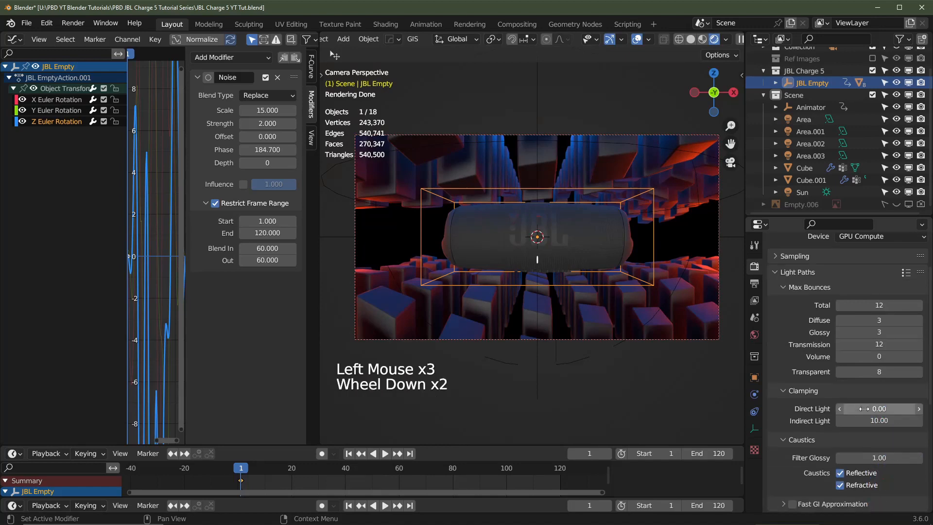
{"action": "scroll", "coordinate": [870, 440], "scroll_direction": "down", "scroll_amount": 2}
{"action": "left_click", "coordinate": [841, 395]}
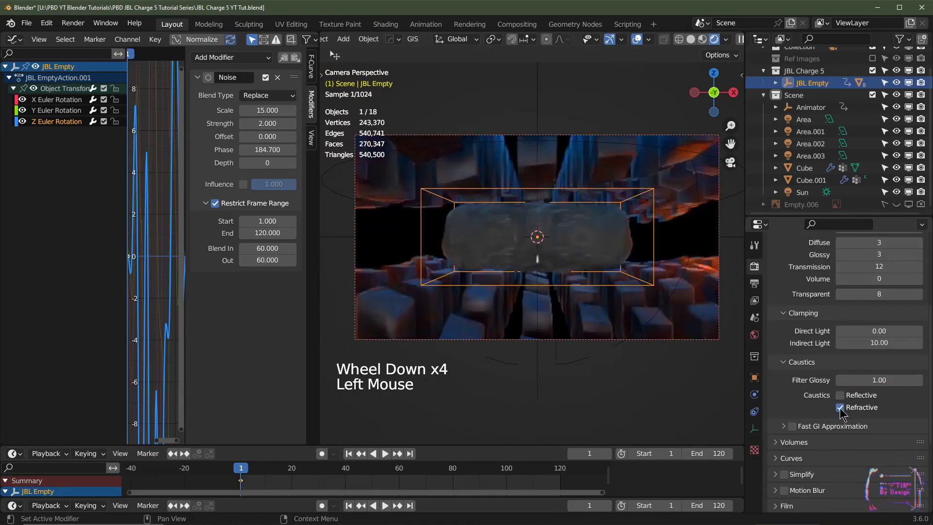
{"action": "left_click", "coordinate": [841, 407]}
{"action": "scroll", "coordinate": [834, 398], "scroll_direction": "up", "scroll_amount": 2}
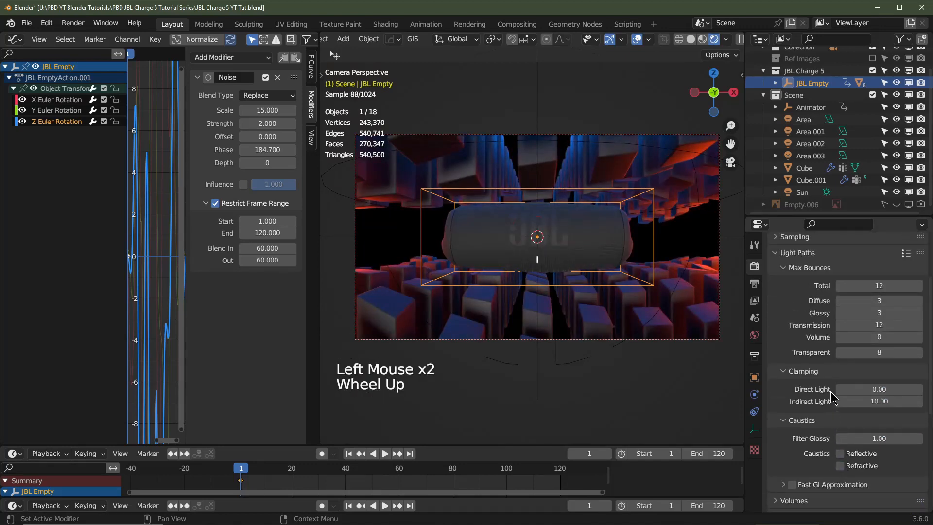
{"action": "scroll", "coordinate": [836, 359], "scroll_direction": "down", "scroll_amount": 2}
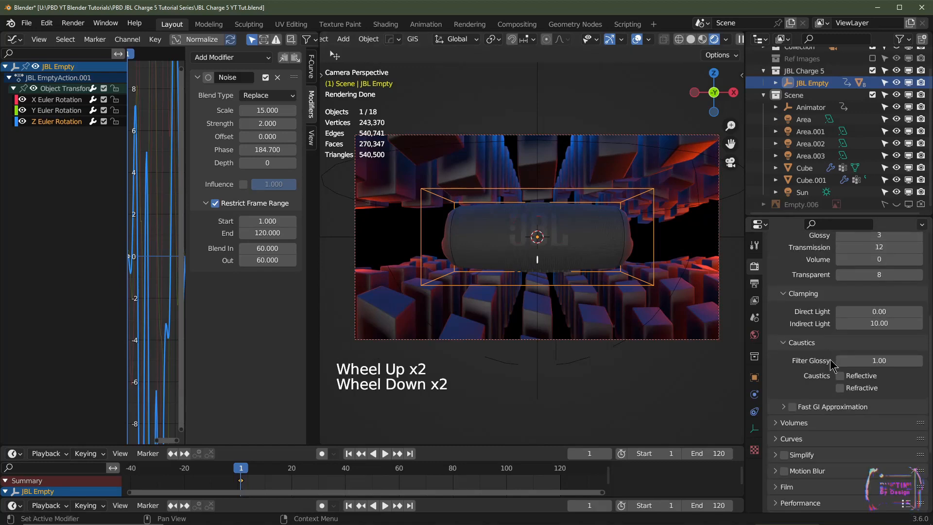
Step: Set the final render sampling to 1024 max samples with a noise threshold of 0.025
{"action": "scroll", "coordinate": [826, 357], "scroll_direction": "up", "scroll_amount": 2}
{"action": "left_click", "coordinate": [784, 258]}
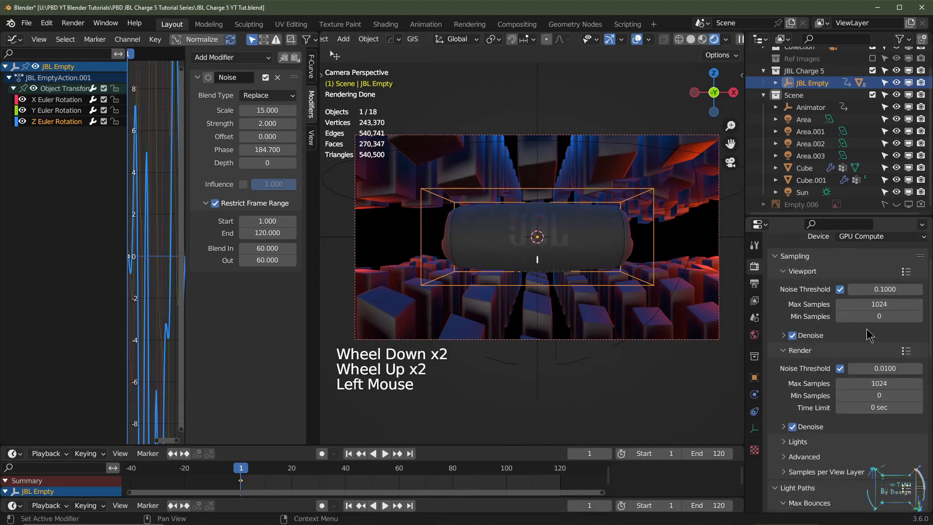
{"action": "left_click", "coordinate": [879, 384]}
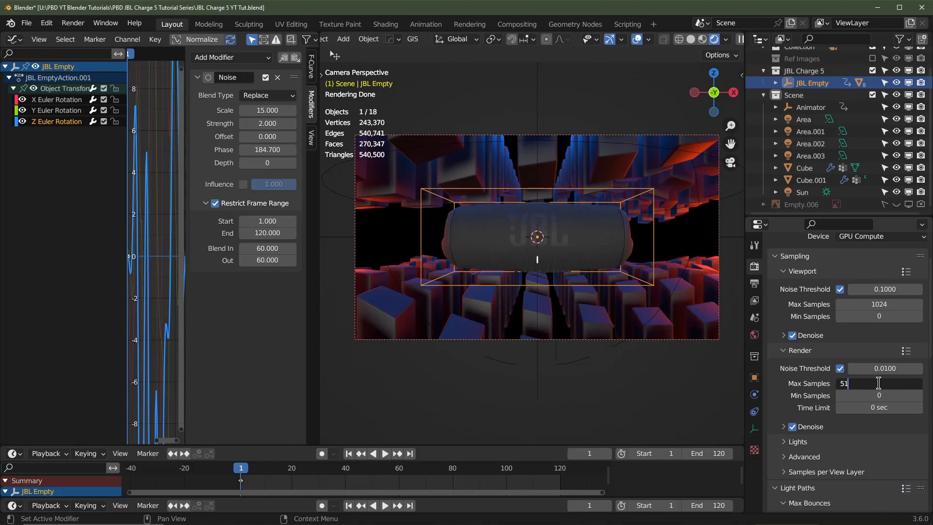
{"action": "type", "text": "51"}
{"action": "key", "text": "BackSpace"}
{"action": "key", "text": "BackSpace"}
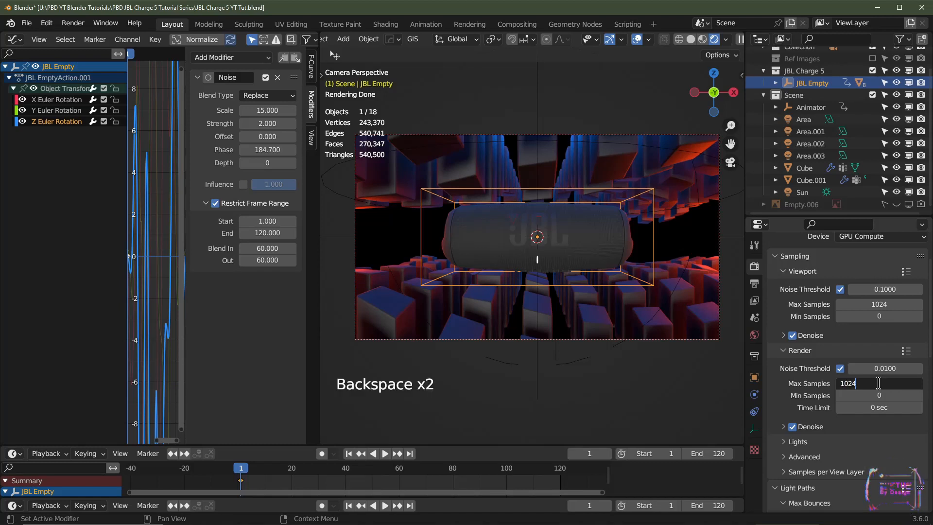
{"action": "key", "text": "Return"}
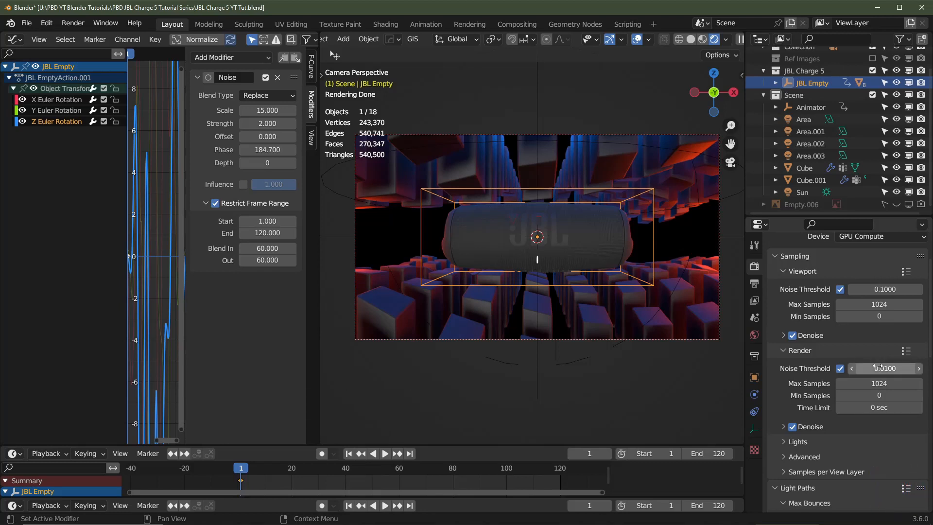
{"action": "left_click", "coordinate": [879, 369]}
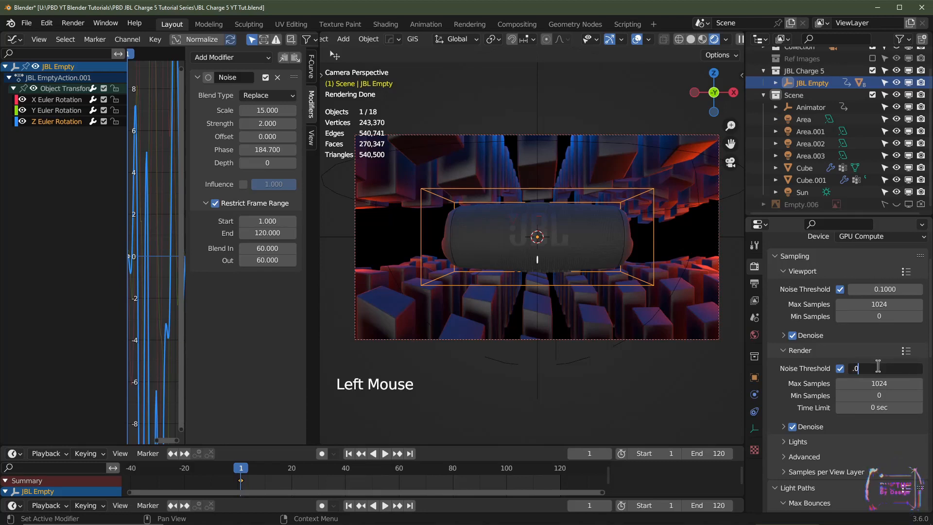
{"action": "key", "text": "Return"}
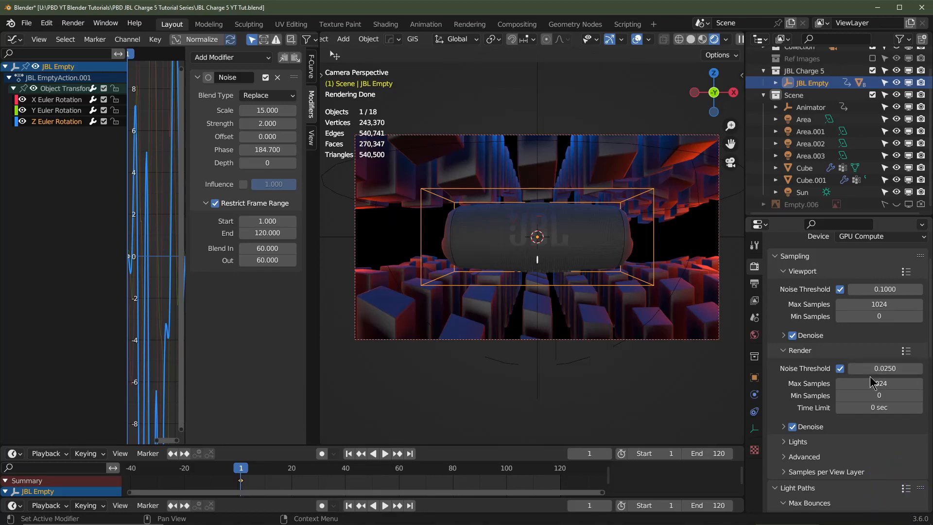
Step: Set the PNG output's color mode to RGB
{"action": "left_click", "coordinate": [753, 286]}
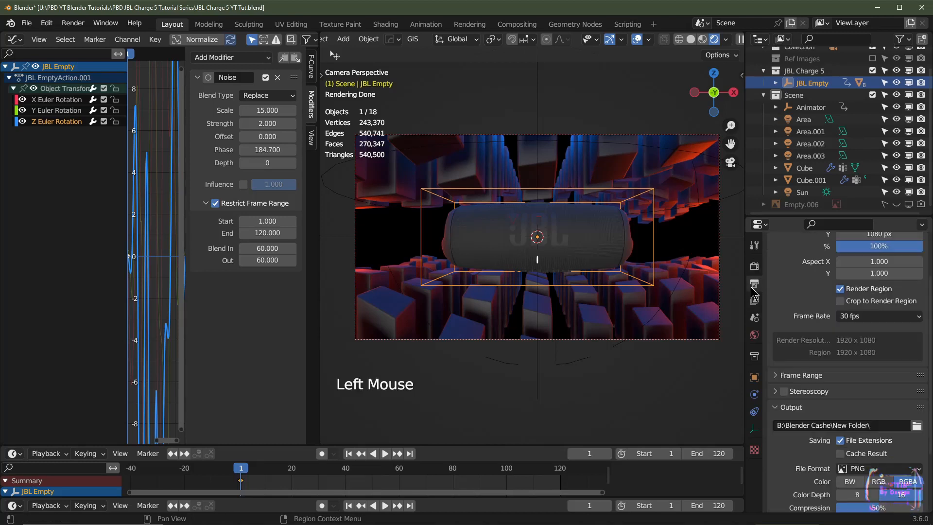
{"action": "scroll", "coordinate": [876, 466], "scroll_direction": "down", "scroll_amount": 3}
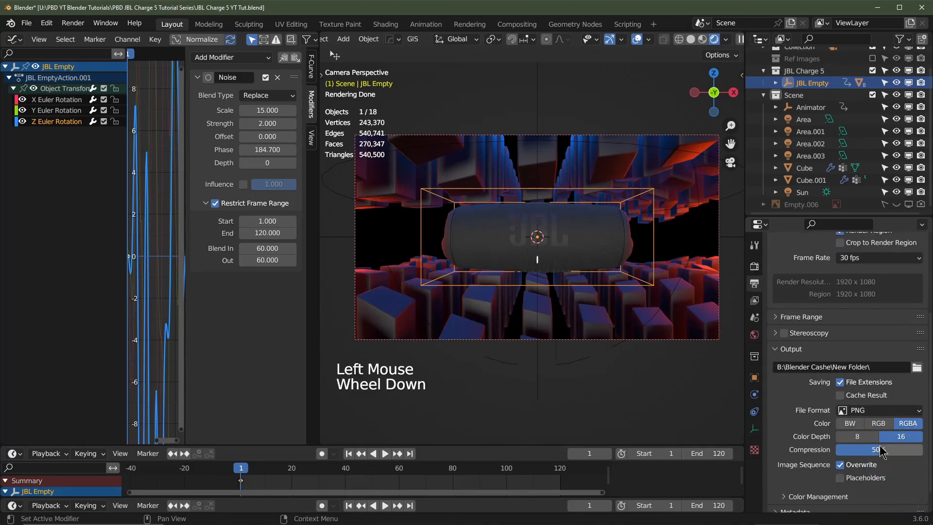
{"action": "left_click", "coordinate": [884, 425]}
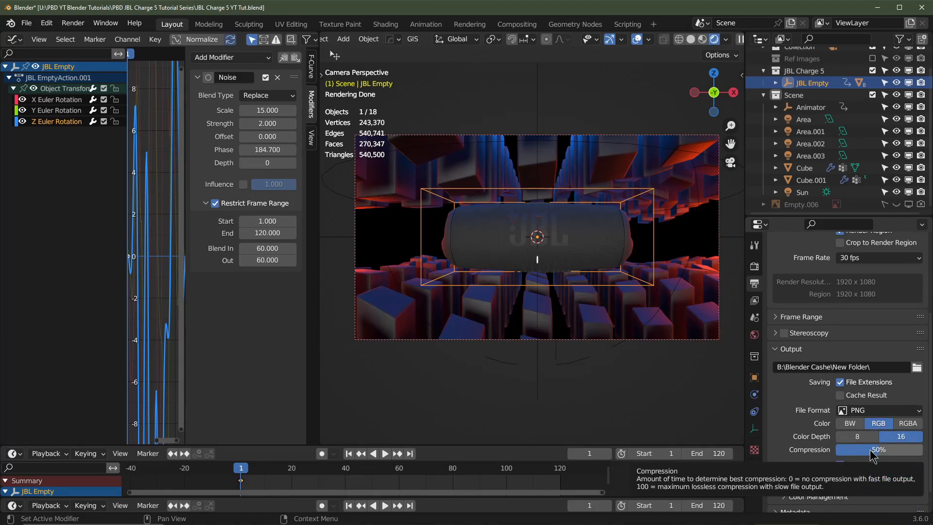
Step: Turn off the viewport overlays and inspect the rendered speaker scene in the camera view
{"action": "key", "text": "shift+alt+z"}
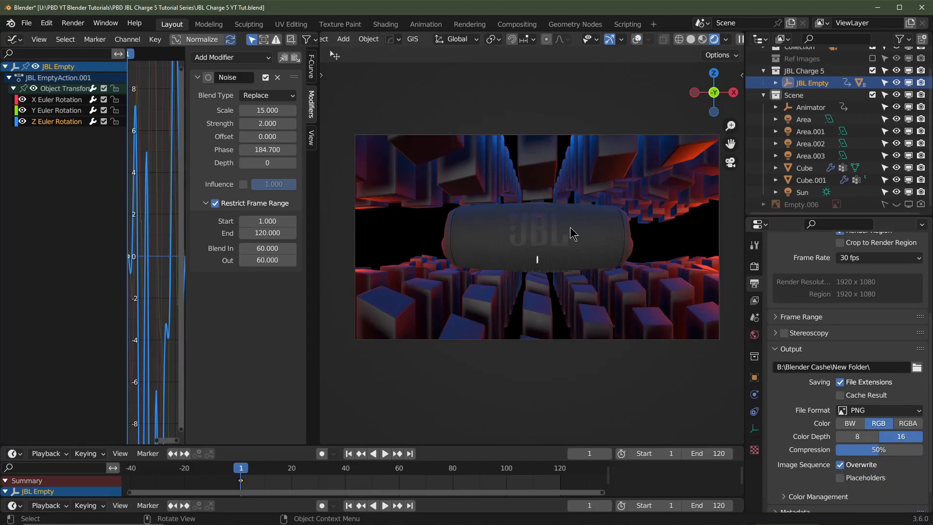
{"action": "left_click", "coordinate": [564, 238]}
{"action": "scroll", "coordinate": [578, 245], "scroll_direction": "up", "scroll_amount": 1}
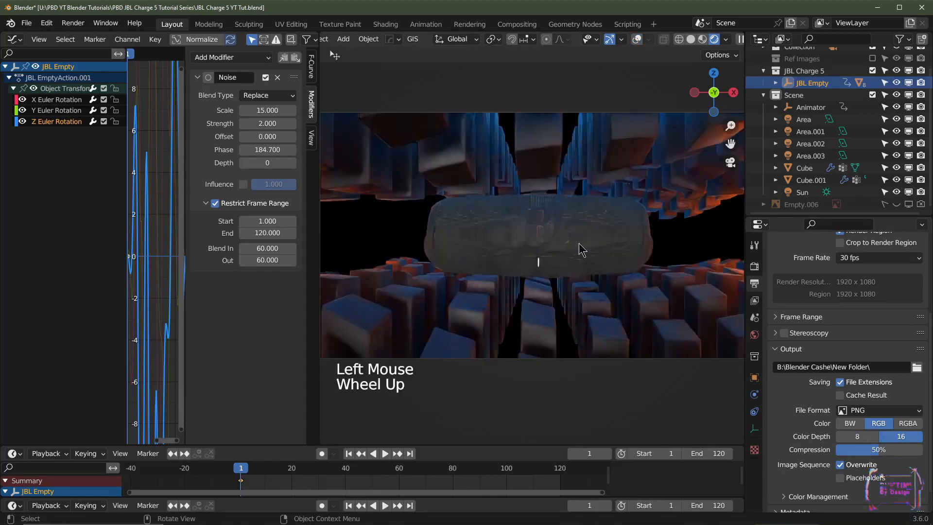
{"action": "scroll", "coordinate": [581, 248], "scroll_direction": "down", "scroll_amount": 1}
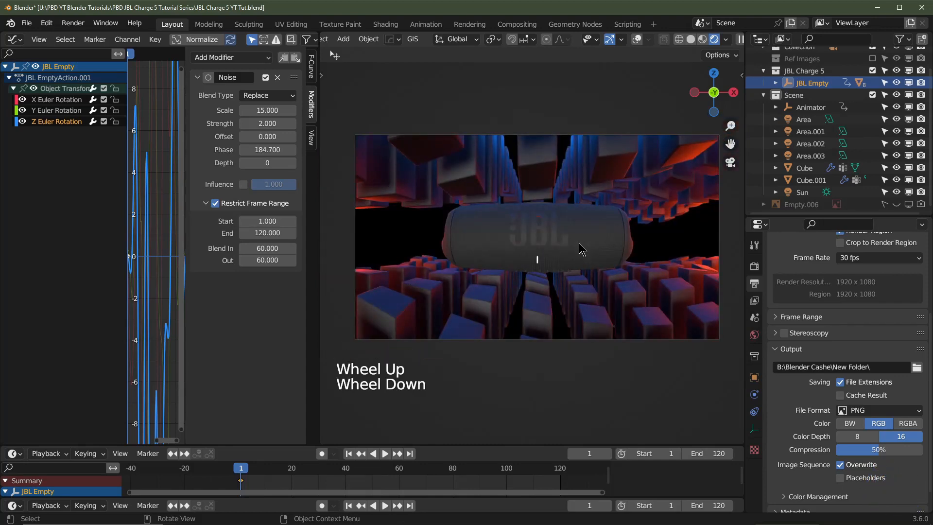